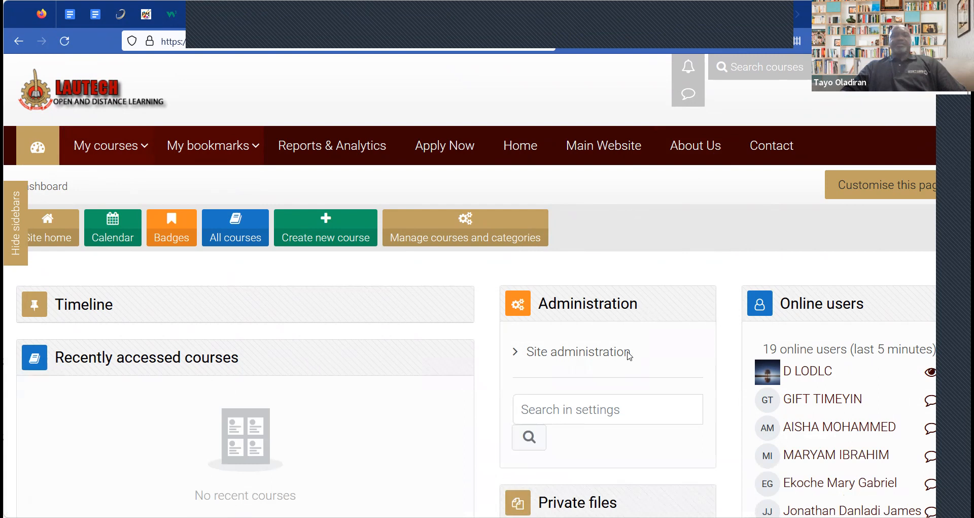
# Examine the dashboard's blocks, including the calendar, course categories, online users, recently accessed items, latest announcements and upcoming events
pyautogui.scroll(-7, 629, 355)
pyautogui.scroll(-2, 628, 355)
pyautogui.scroll(1, 583, 324)
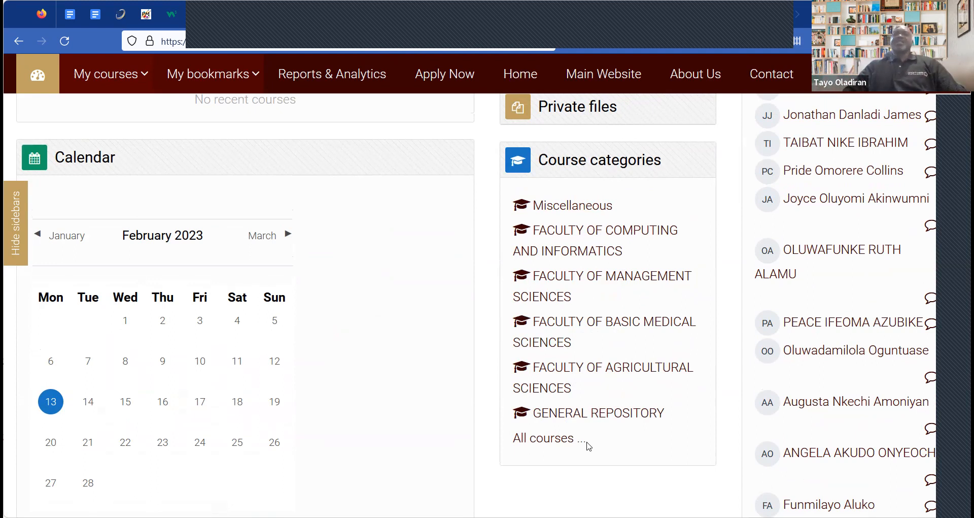
pyautogui.scroll(-10, 588, 446)
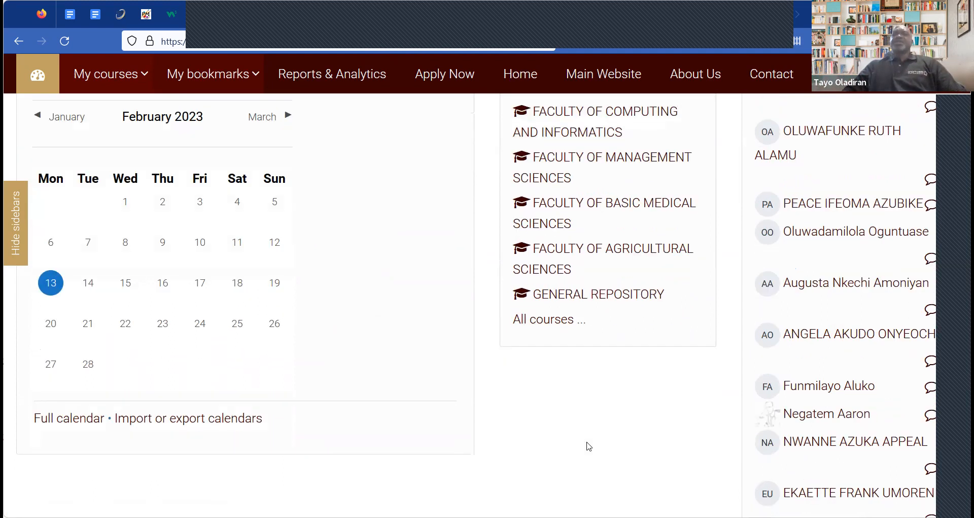
pyautogui.scroll(-1, 678, 424)
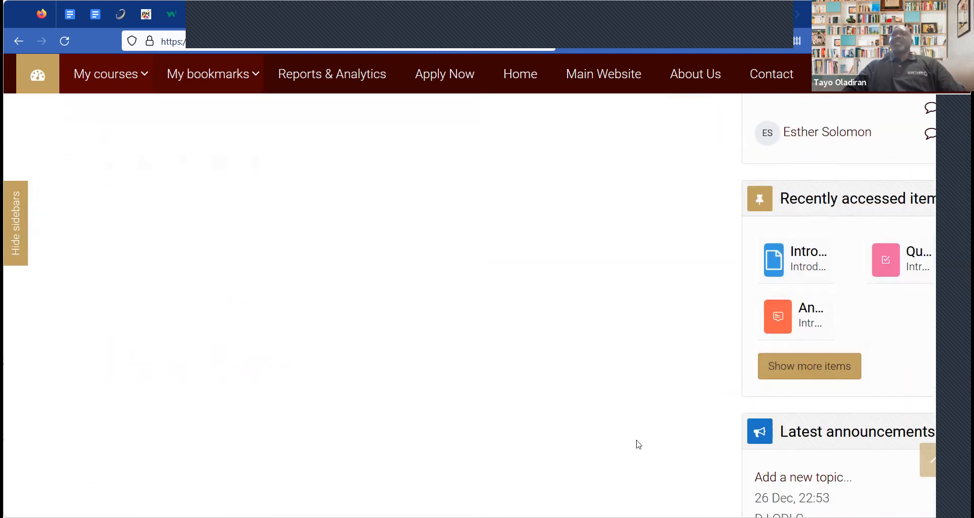
pyautogui.scroll(-5, 637, 443)
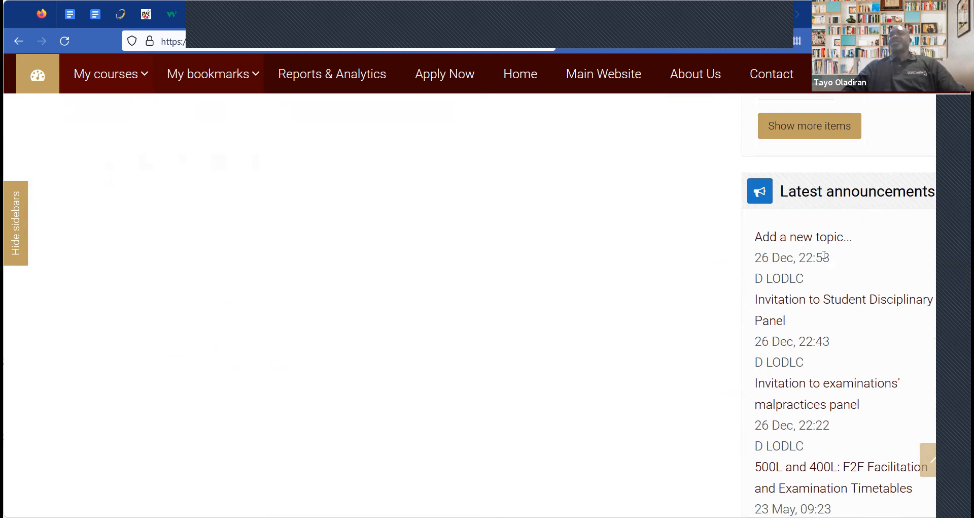
pyautogui.scroll(-2, 824, 257)
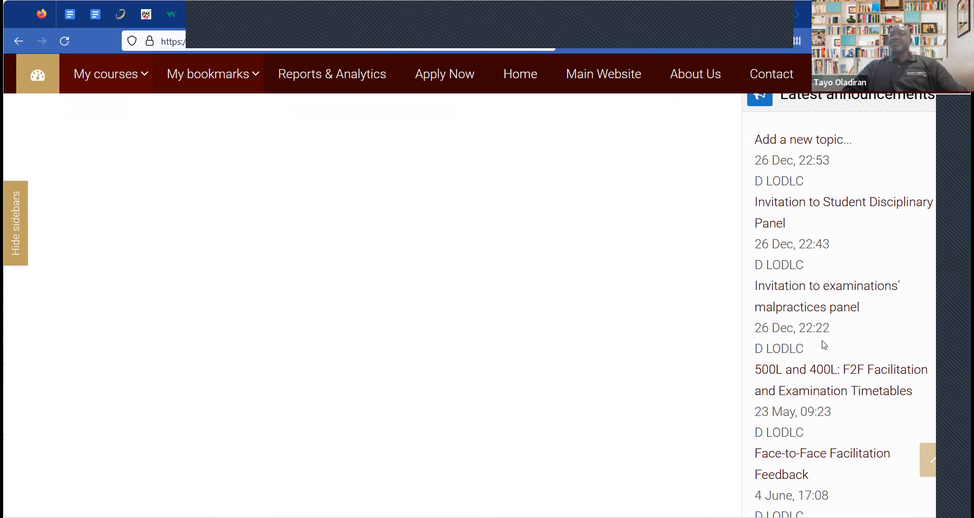
pyautogui.scroll(-2, 825, 345)
pyautogui.scroll(-1, 824, 345)
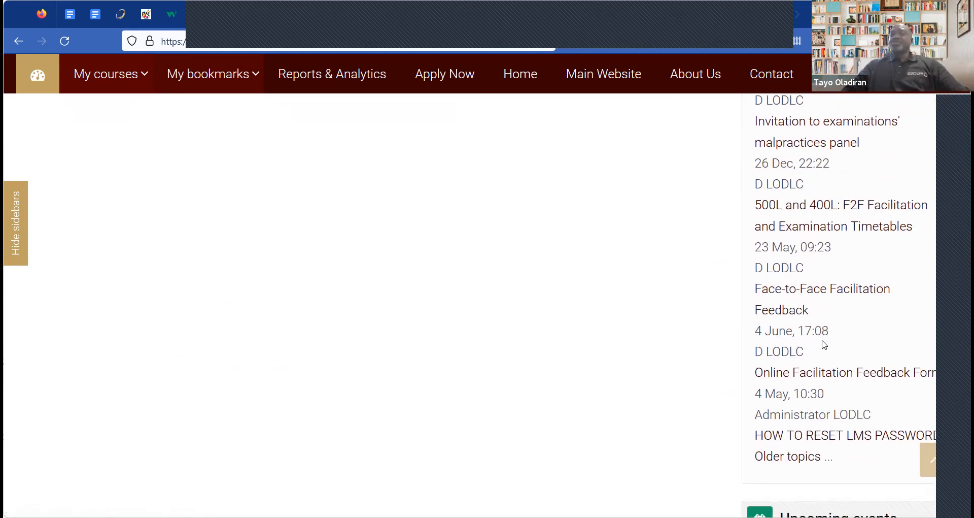
pyautogui.scroll(-1, 825, 345)
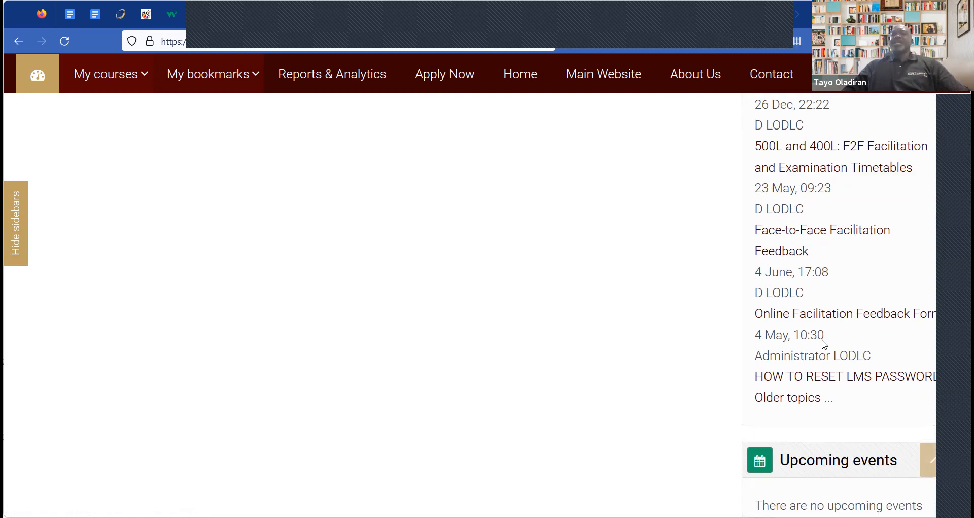
pyautogui.scroll(8, 823, 339)
pyautogui.scroll(6, 823, 344)
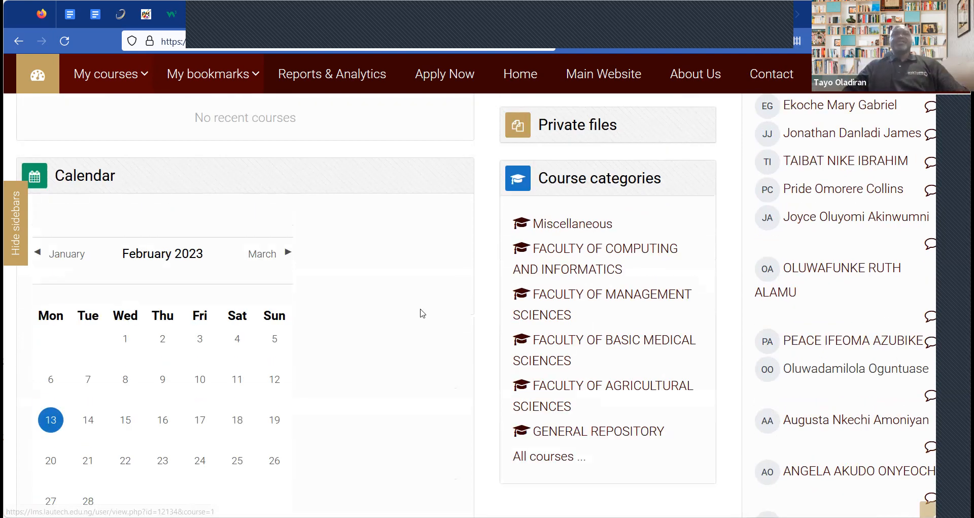
pyautogui.scroll(7, 420, 313)
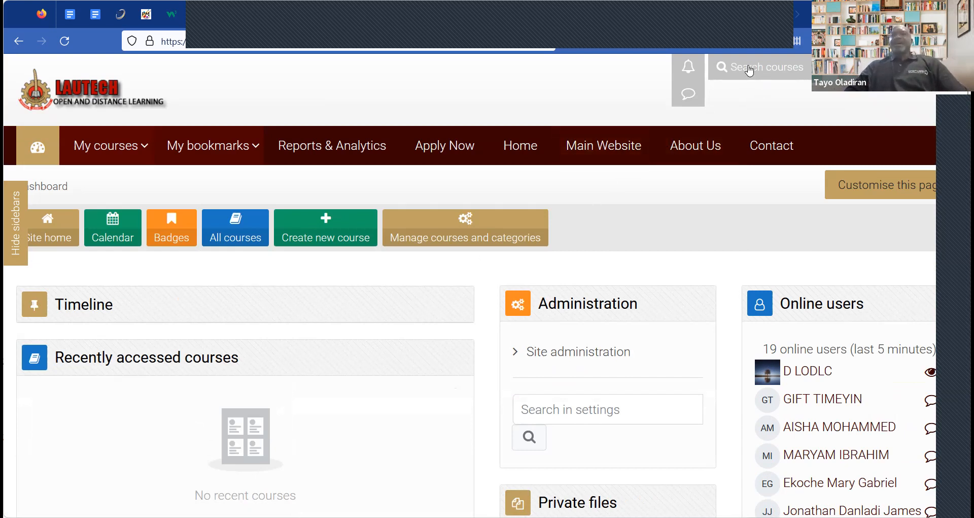
# Search the site's courses for "software engineering"
pyautogui.click(558, 108)
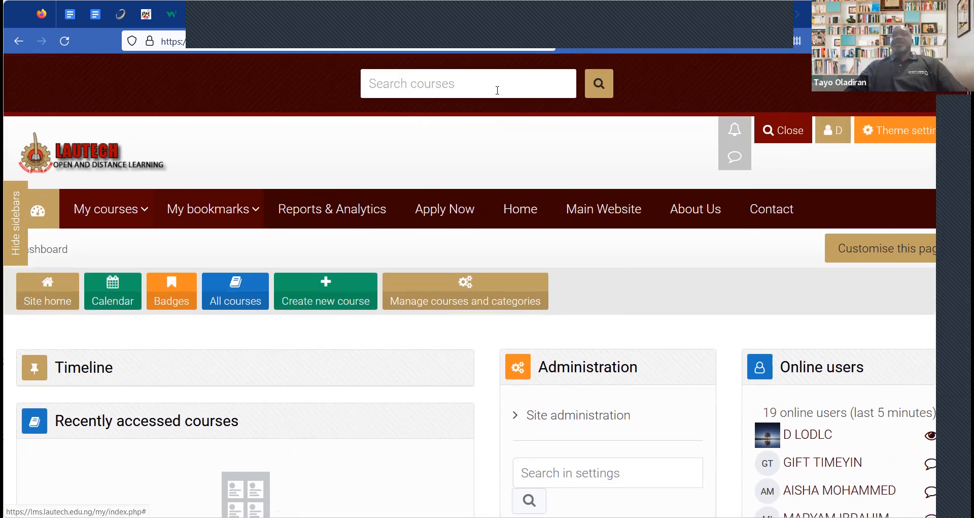
pyautogui.click(432, 87)
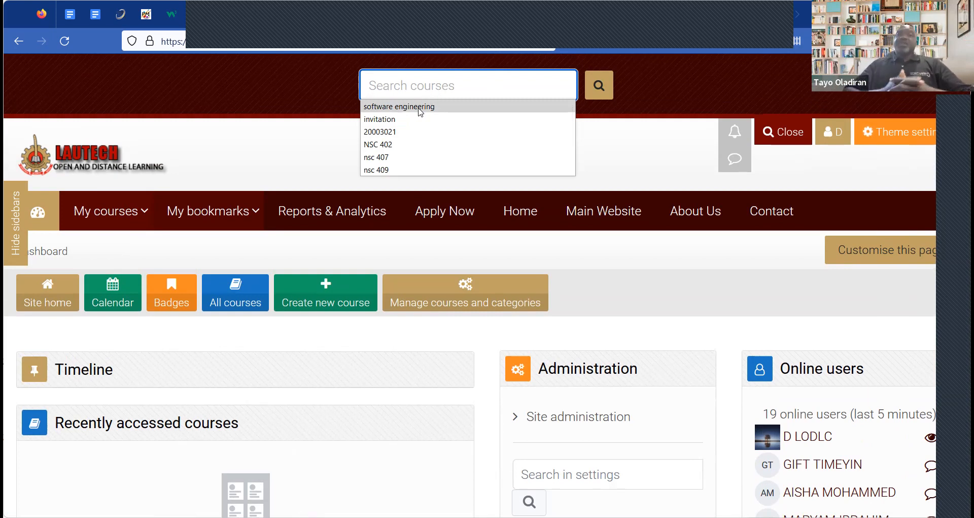
pyautogui.click(419, 112)
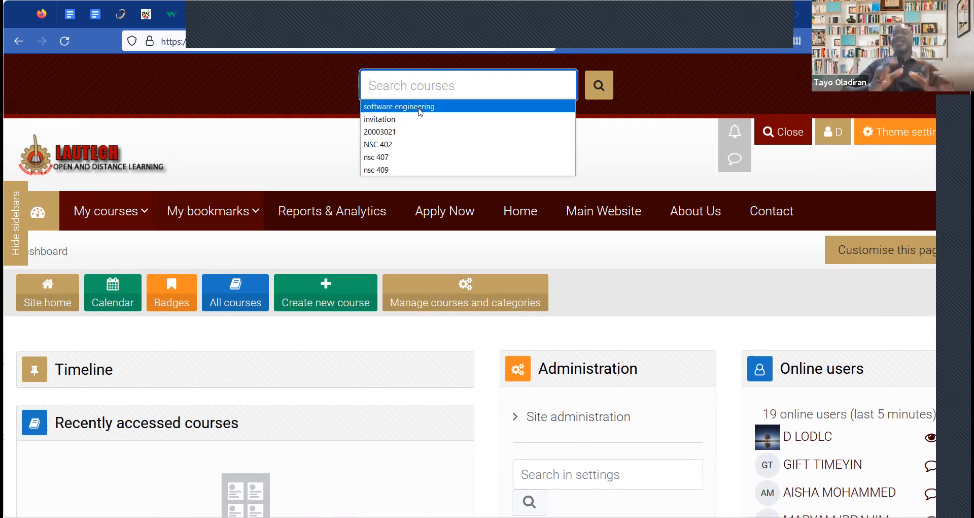
pyautogui.click(419, 107)
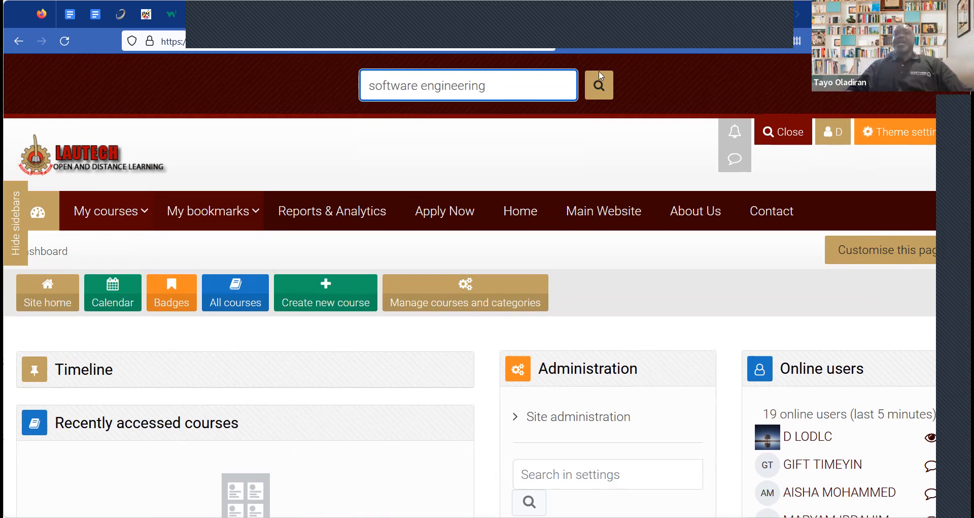
pyautogui.click(600, 86)
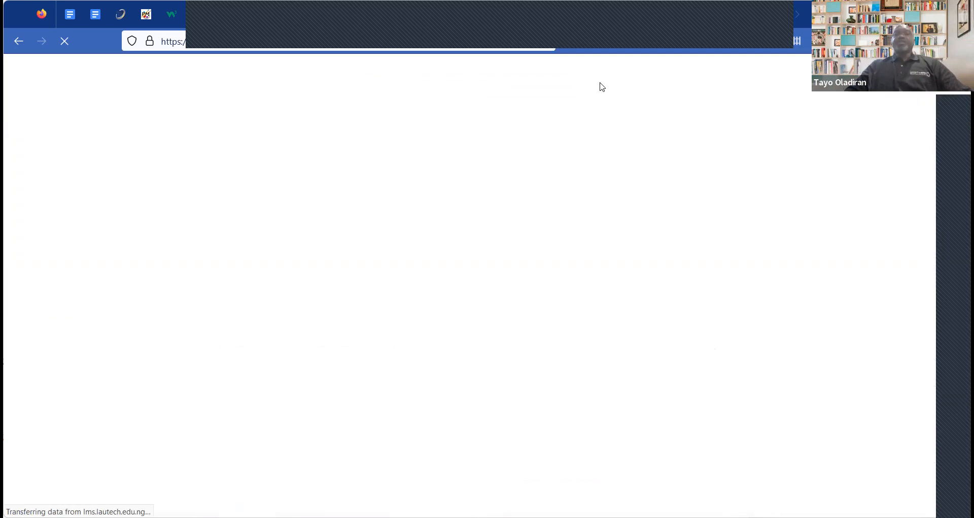
# Look through the course search results and enter the Introduction to Software Engineering course in the Miscellaneous category
pyautogui.scroll(-5, 603, 282)
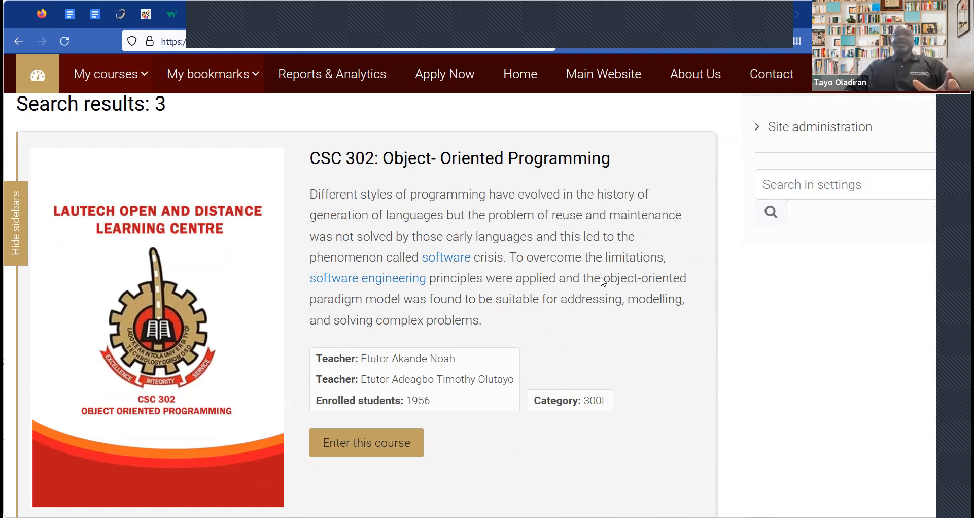
pyautogui.scroll(-1, 542, 270)
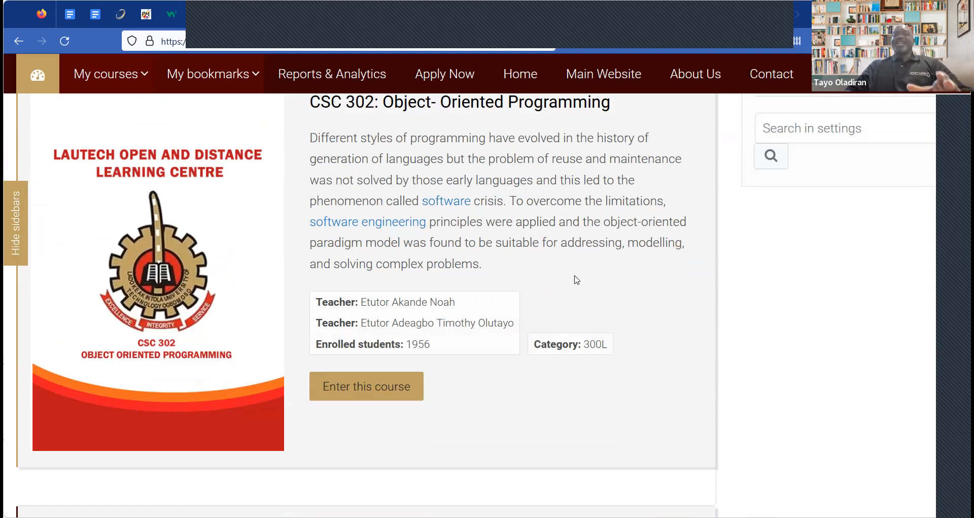
pyautogui.scroll(-6, 577, 280)
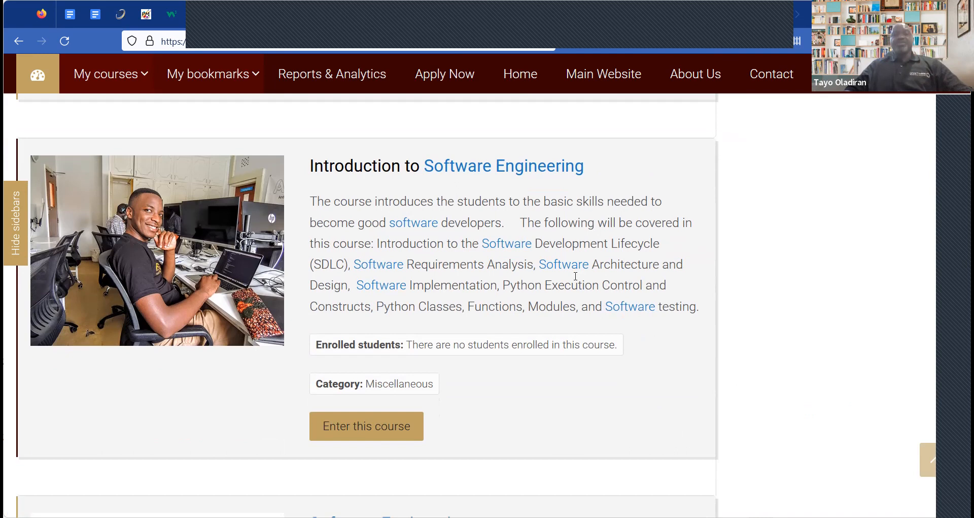
pyautogui.scroll(-3, 576, 276)
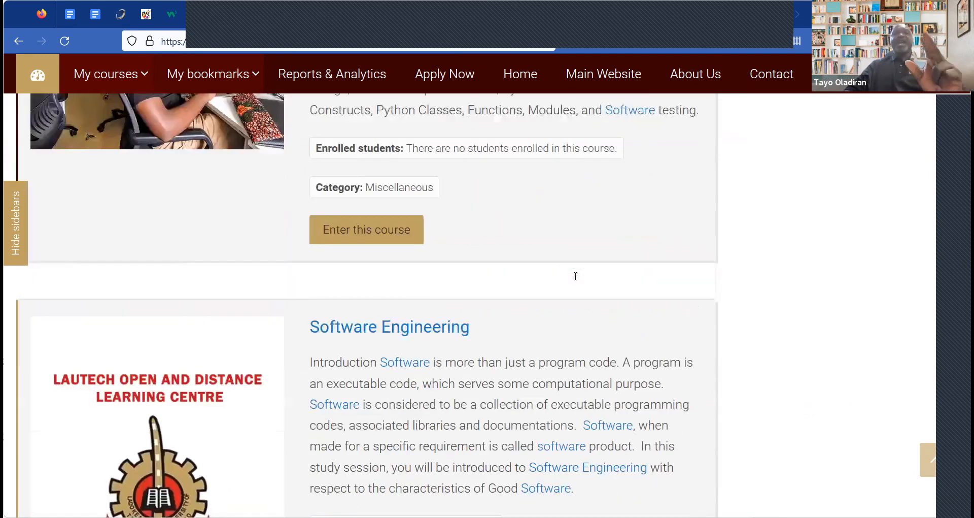
pyautogui.scroll(-3, 576, 276)
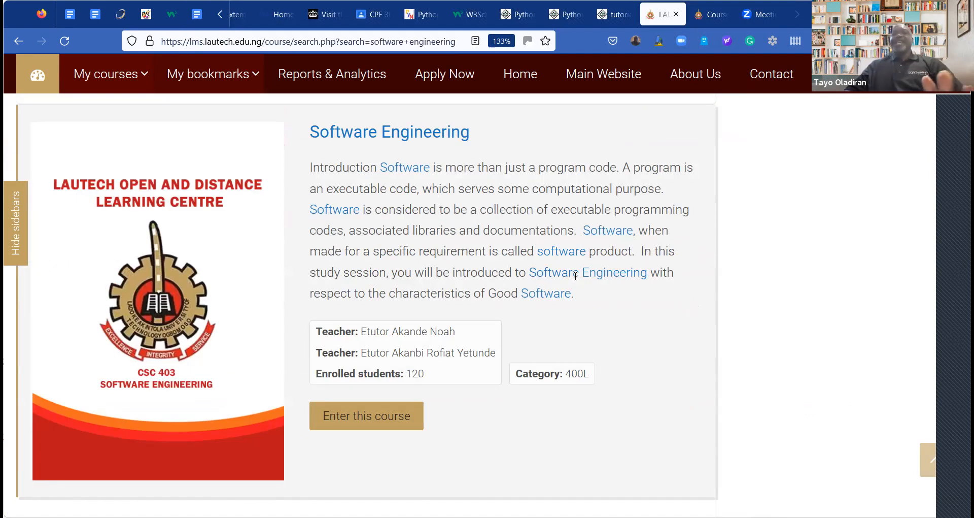
pyautogui.scroll(1, 576, 276)
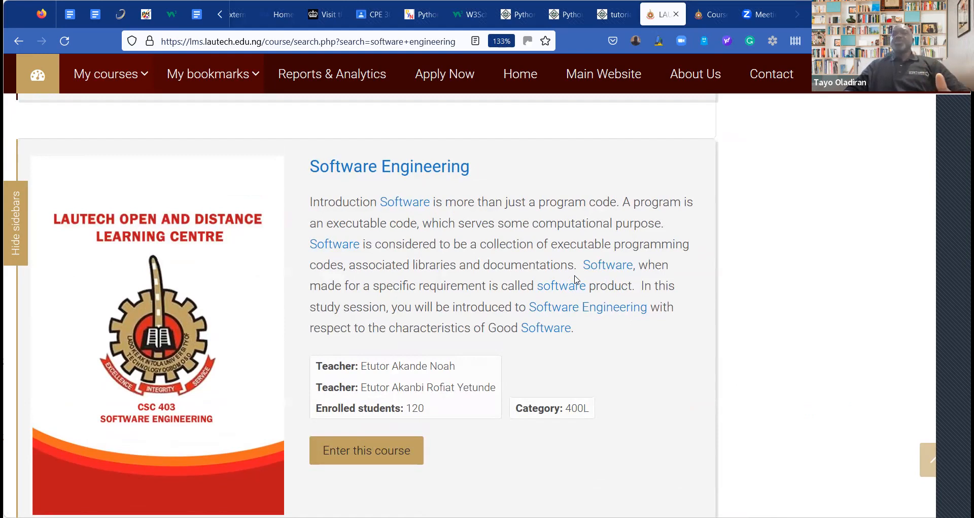
pyautogui.scroll(-2, 577, 279)
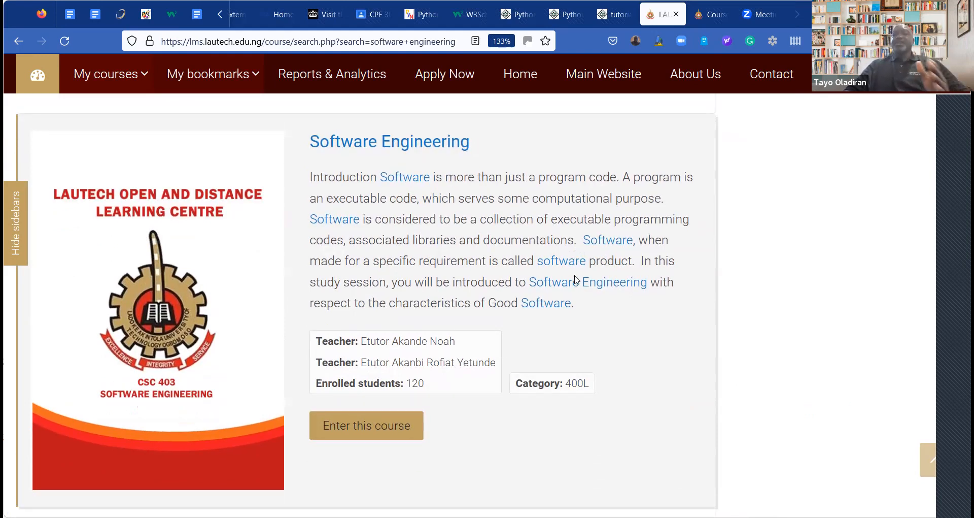
pyautogui.scroll(-1, 577, 279)
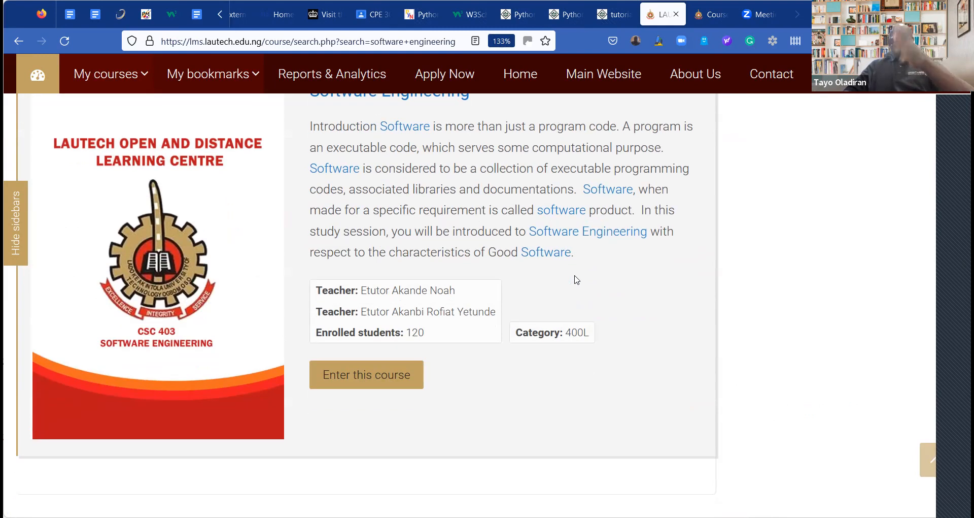
pyautogui.scroll(-2, 577, 279)
pyautogui.scroll(10, 576, 276)
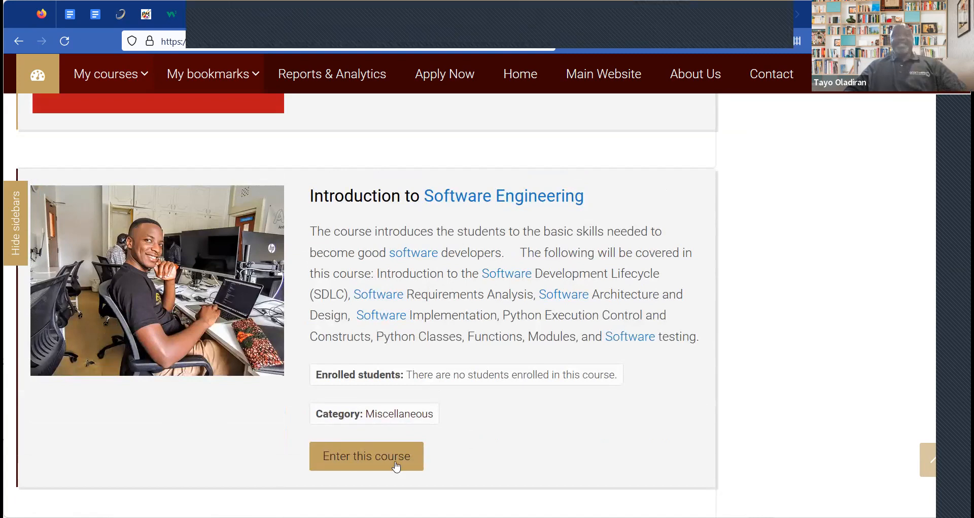
pyautogui.click(361, 462)
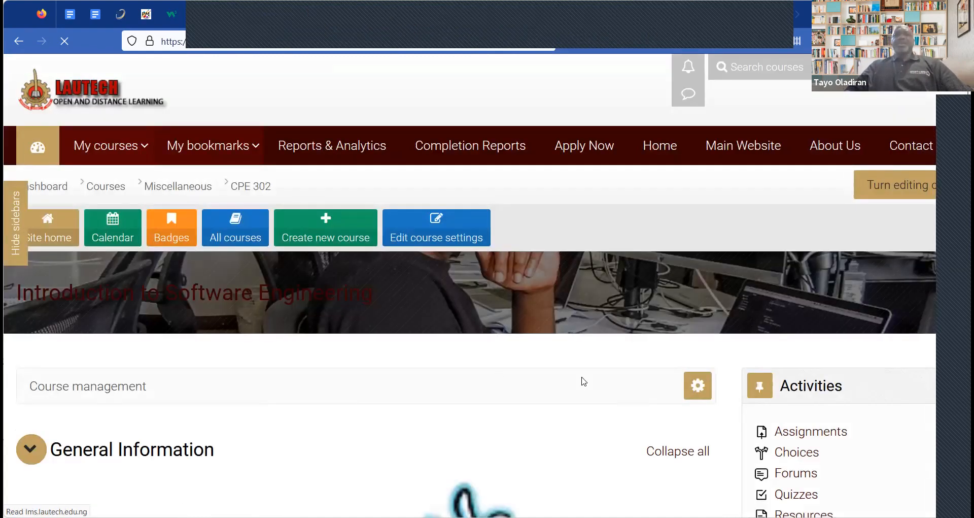
# Read the course's General Information, from the welcome text to the schedule and contact details, and the first activities for 14–20 February
pyautogui.scroll(-3, 580, 381)
pyautogui.scroll(-6, 583, 381)
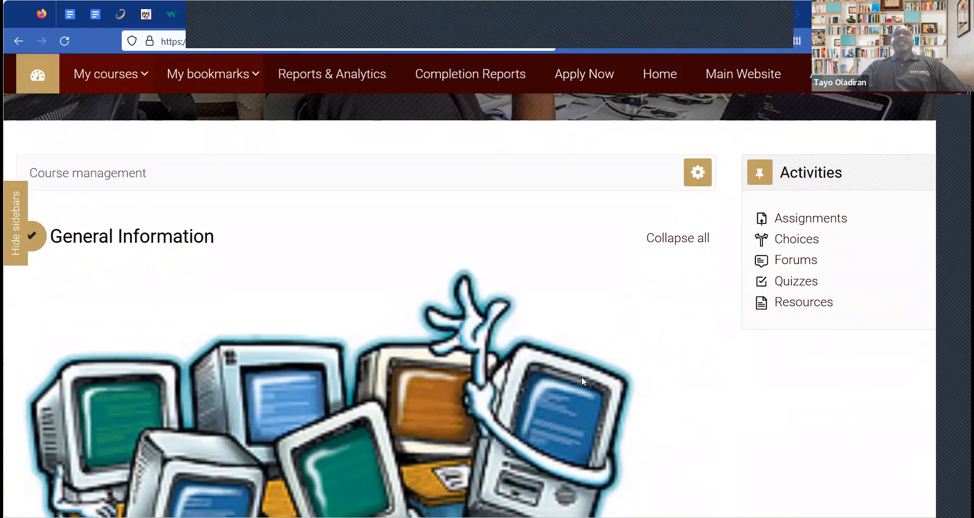
pyautogui.scroll(-7, 583, 381)
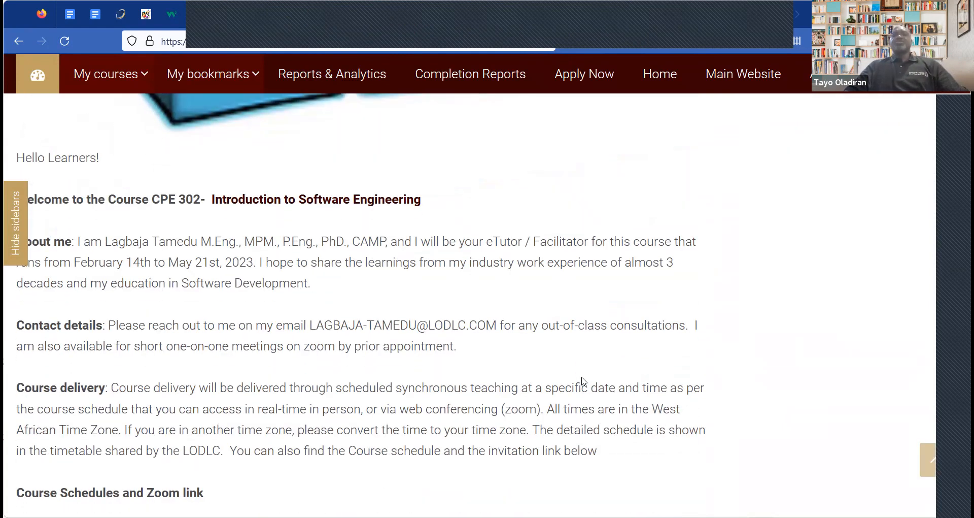
pyautogui.scroll(-1, 584, 381)
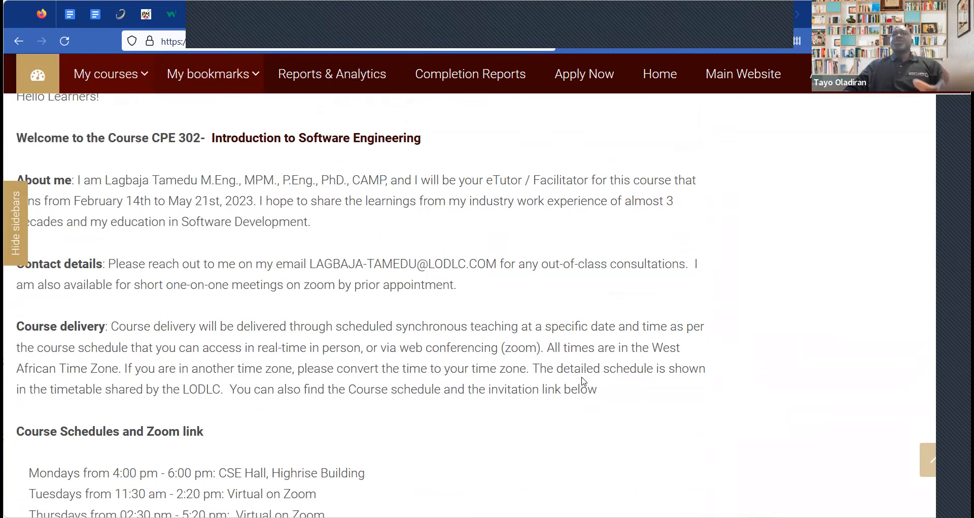
pyautogui.scroll(-1, 584, 381)
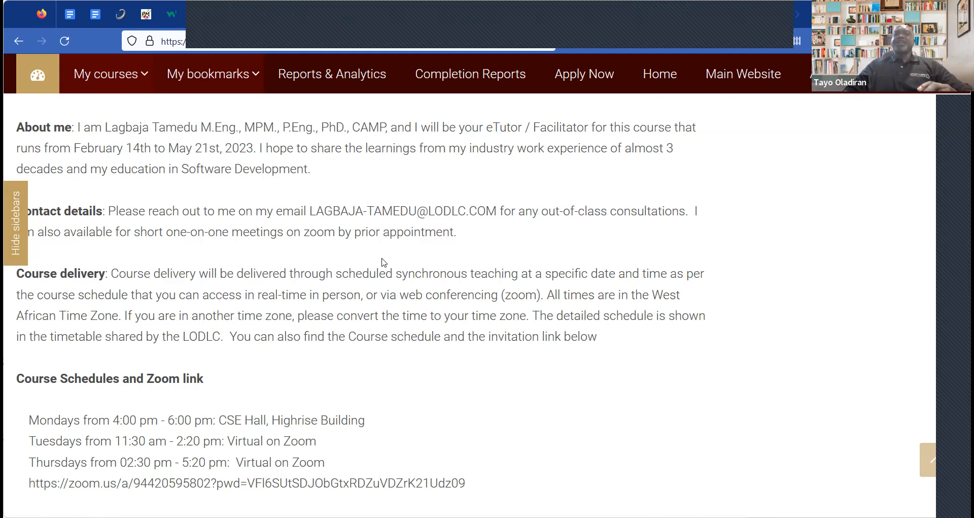
pyautogui.scroll(-3, 384, 262)
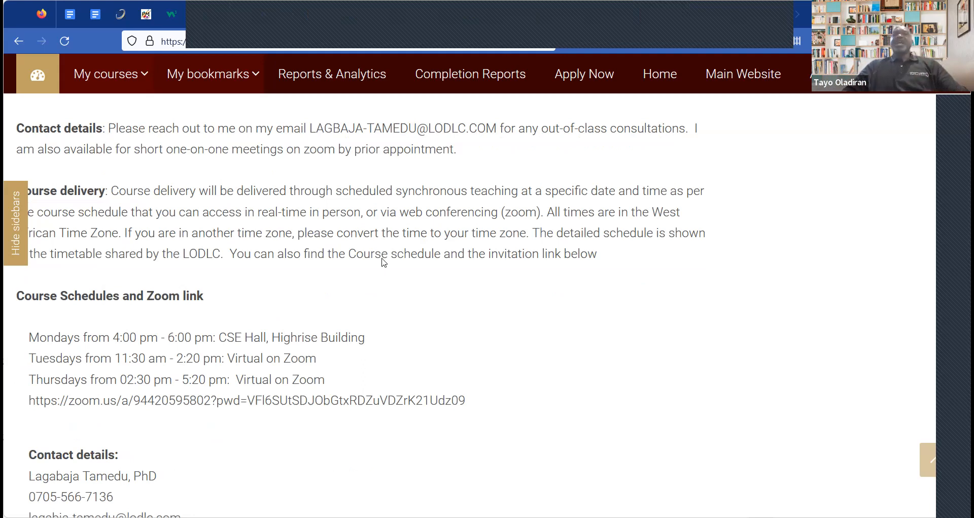
pyautogui.scroll(-2, 385, 262)
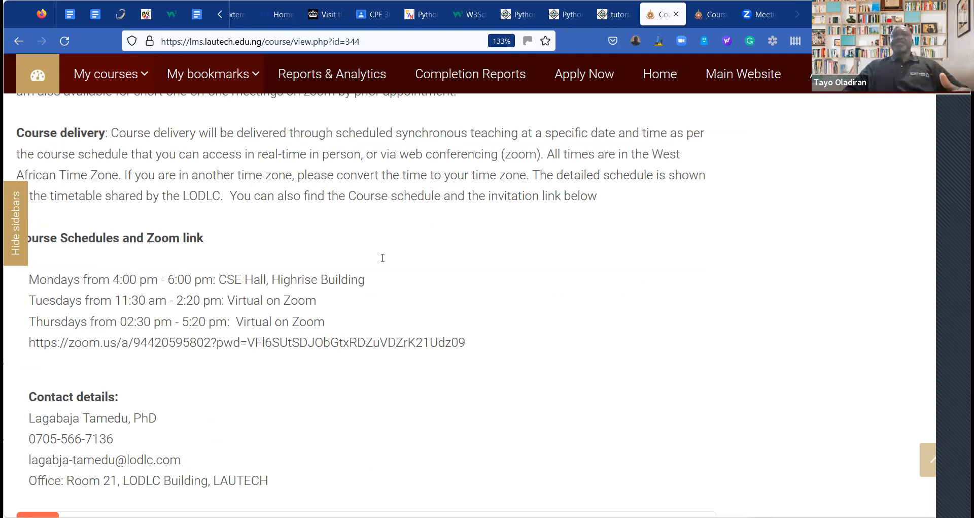
pyautogui.scroll(-3, 384, 263)
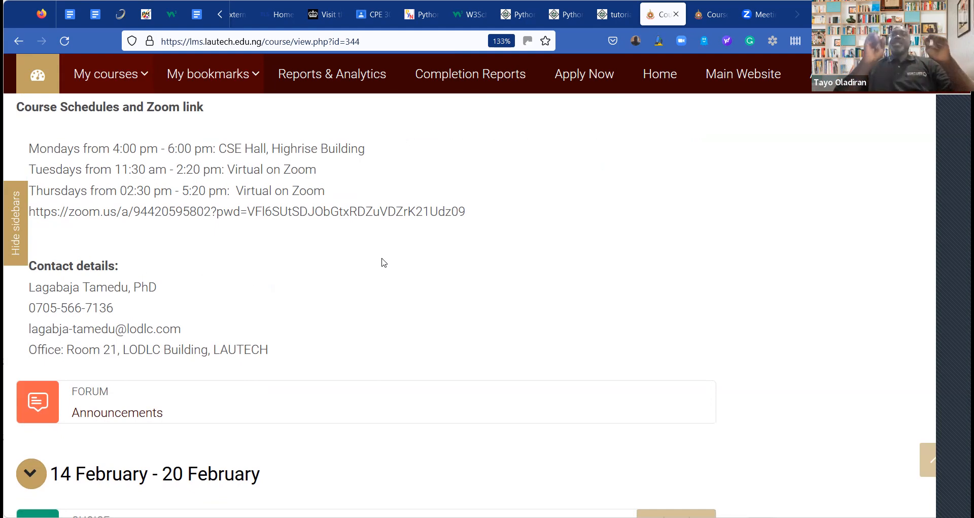
pyautogui.scroll(-1, 384, 263)
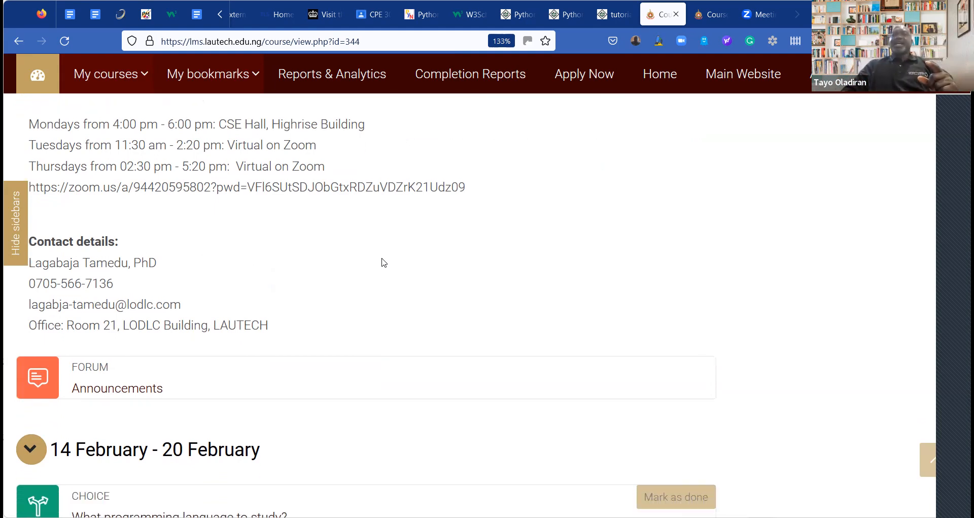
pyautogui.scroll(-3, 384, 262)
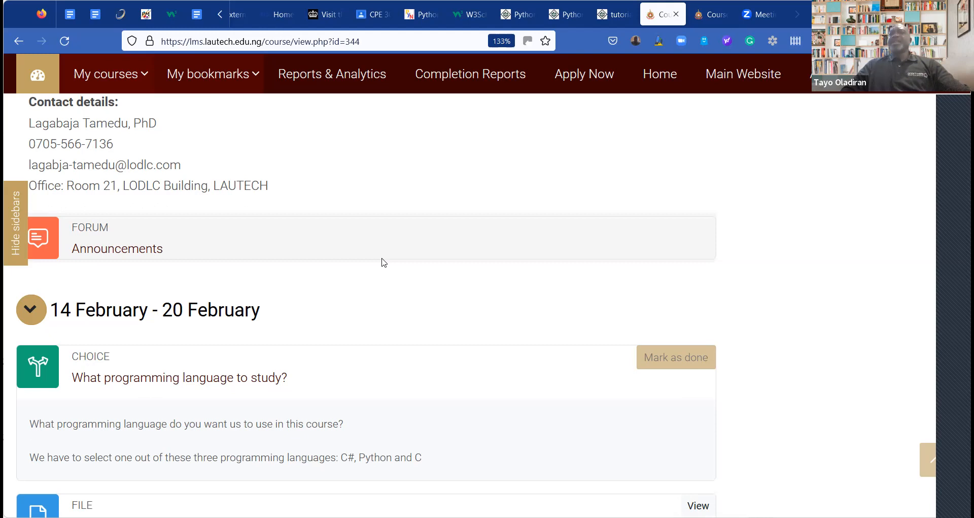
pyautogui.scroll(-1, 385, 262)
pyautogui.scroll(-1, 384, 262)
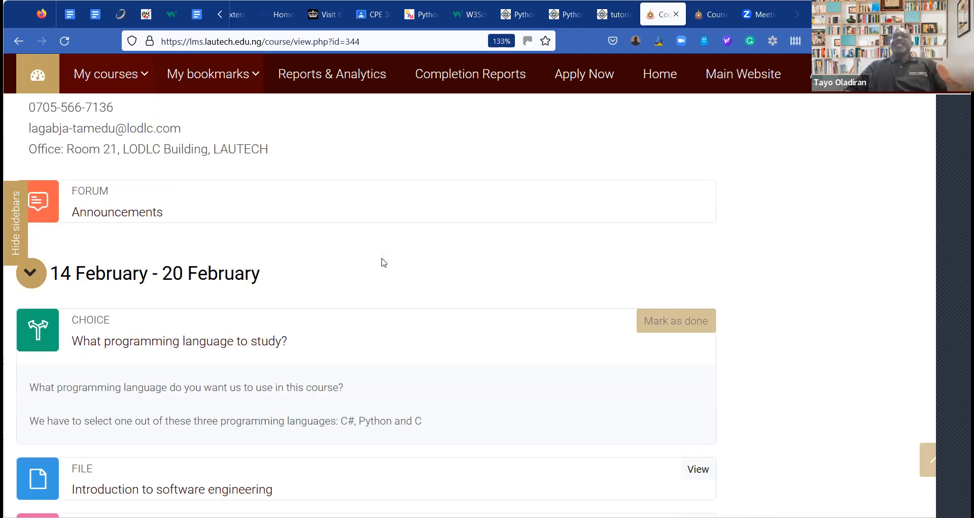
pyautogui.scroll(-1, 384, 262)
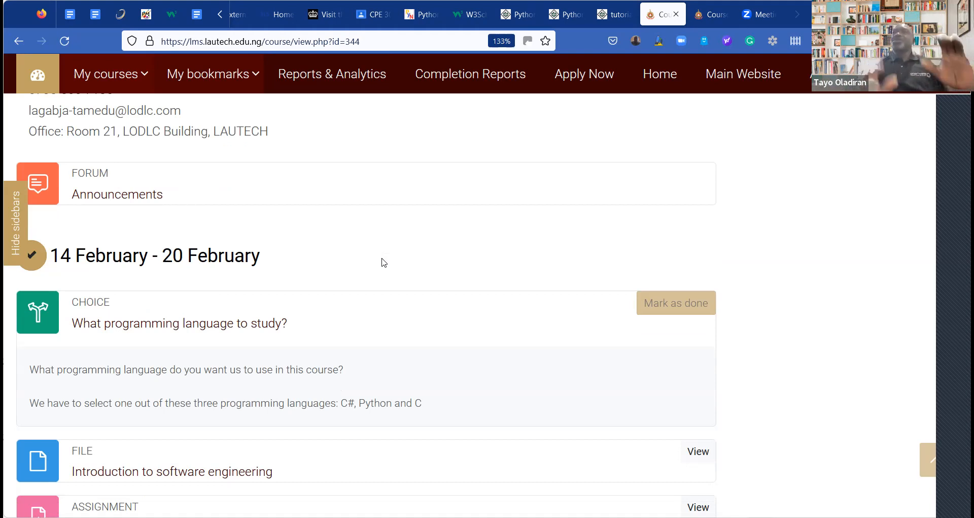
# Read the 14–20 February section's programming language choice, the Introduction to software engineering file and the Assignment 1 dates and instructions
pyautogui.scroll(-2, 384, 262)
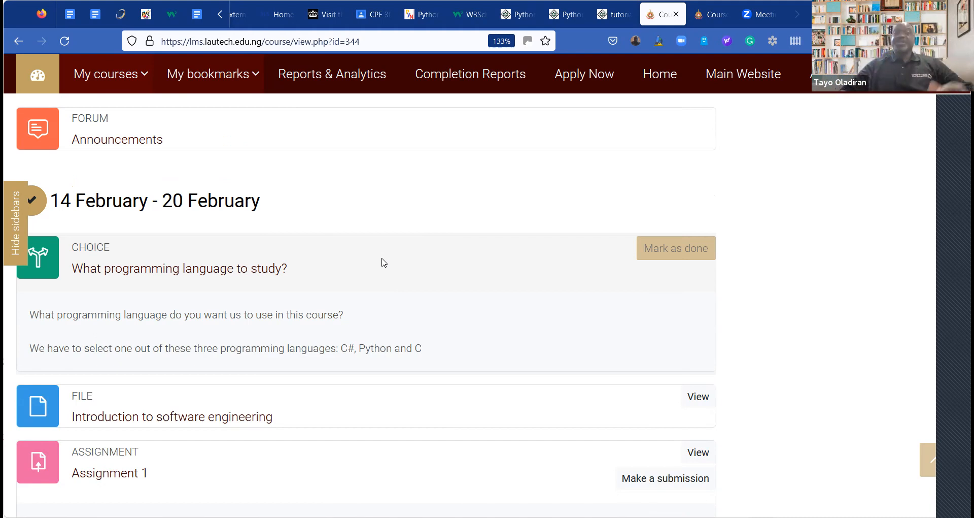
pyautogui.scroll(-1, 381, 256)
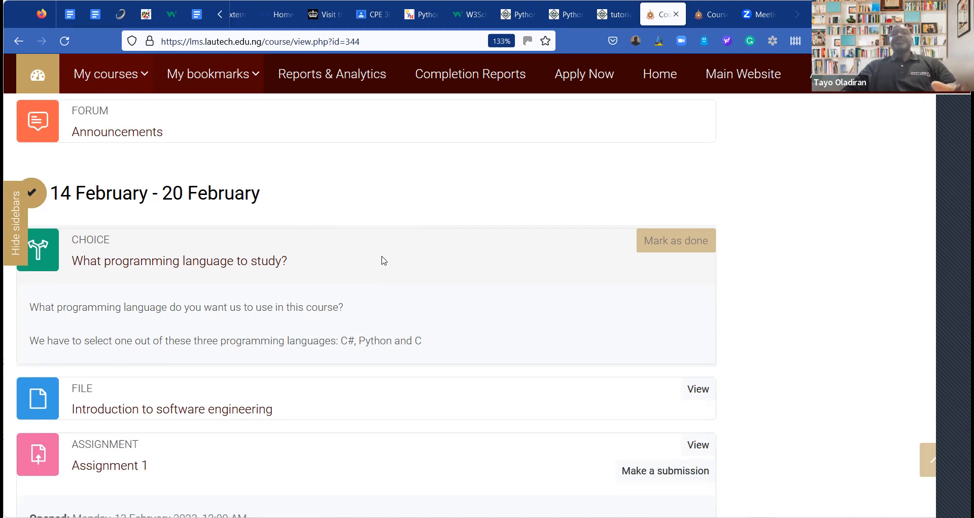
pyautogui.scroll(-1, 385, 260)
pyautogui.scroll(-1, 384, 260)
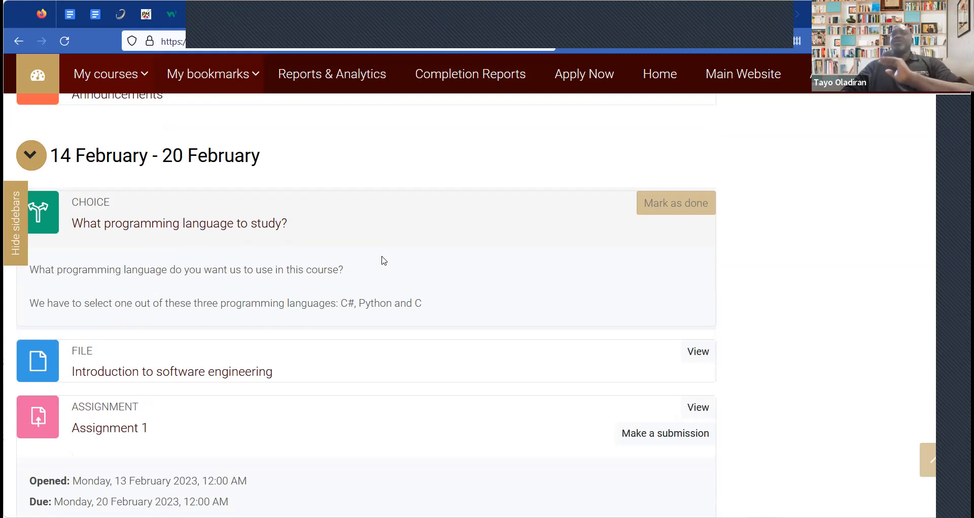
pyautogui.scroll(-2, 384, 260)
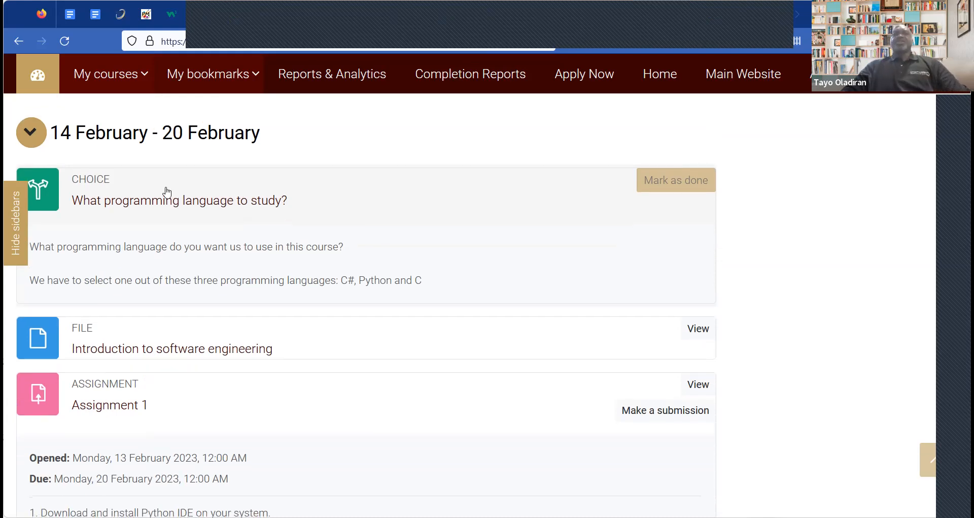
pyautogui.scroll(-1, 143, 192)
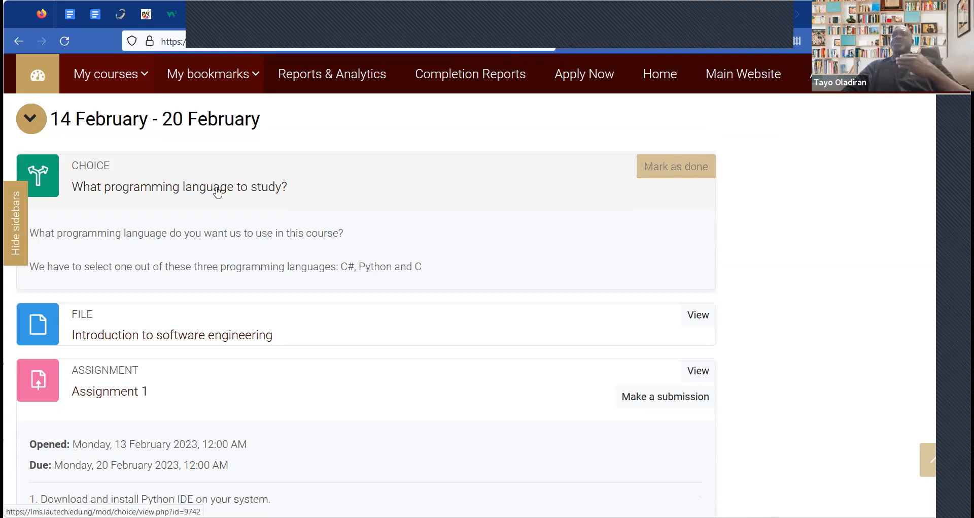
pyautogui.scroll(-1, 264, 207)
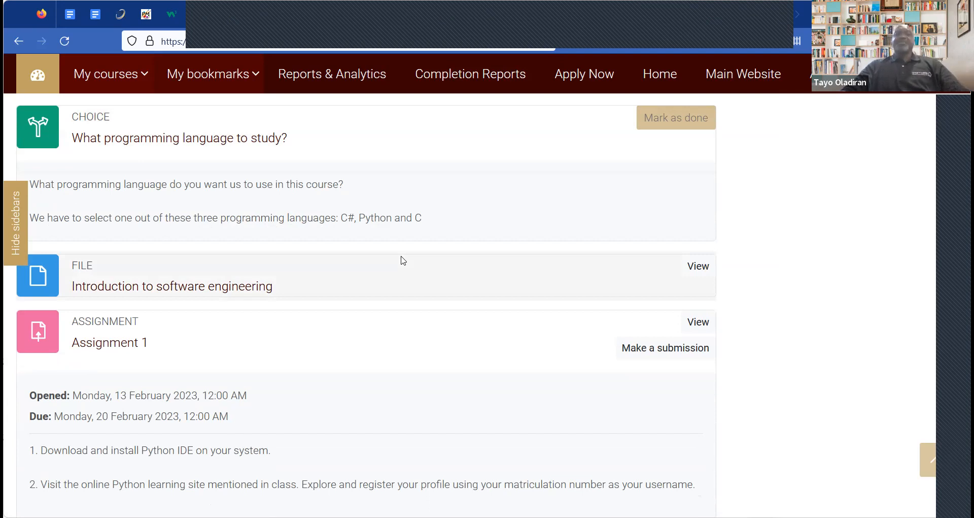
pyautogui.scroll(-1, 404, 260)
pyautogui.scroll(-2, 403, 260)
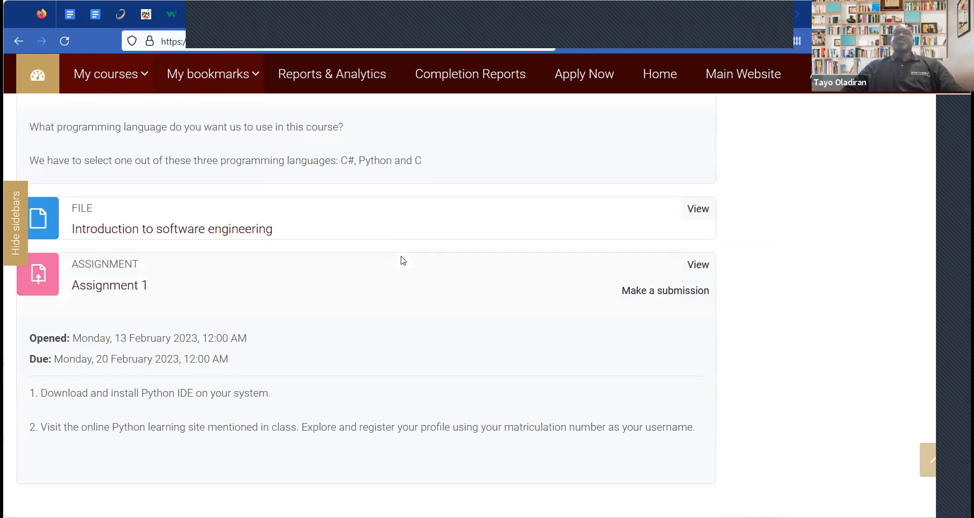
pyautogui.scroll(-4, 403, 260)
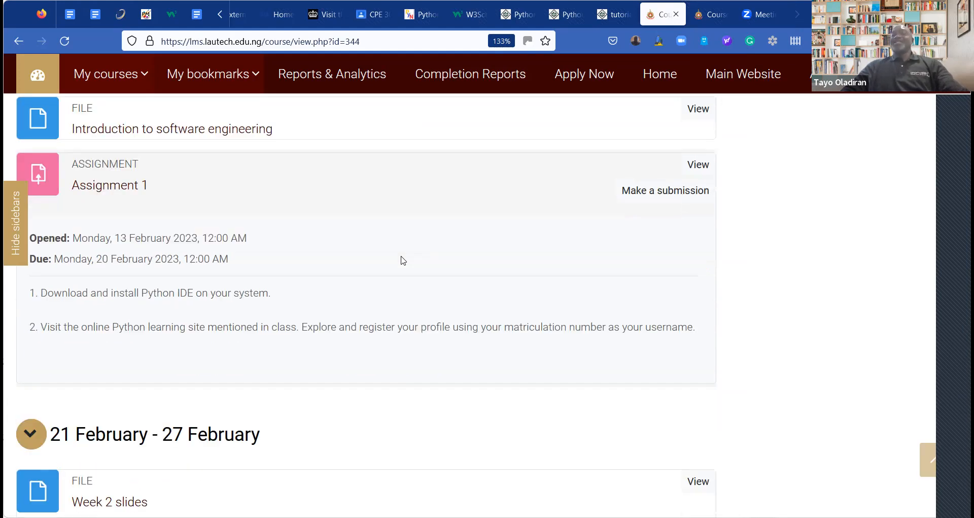
# Read the 21–27 February section, covering the Week 2 slides, Assignment 2, Practical exercises and Quiz 1 with their descriptions and dates
pyautogui.scroll(-4, 403, 260)
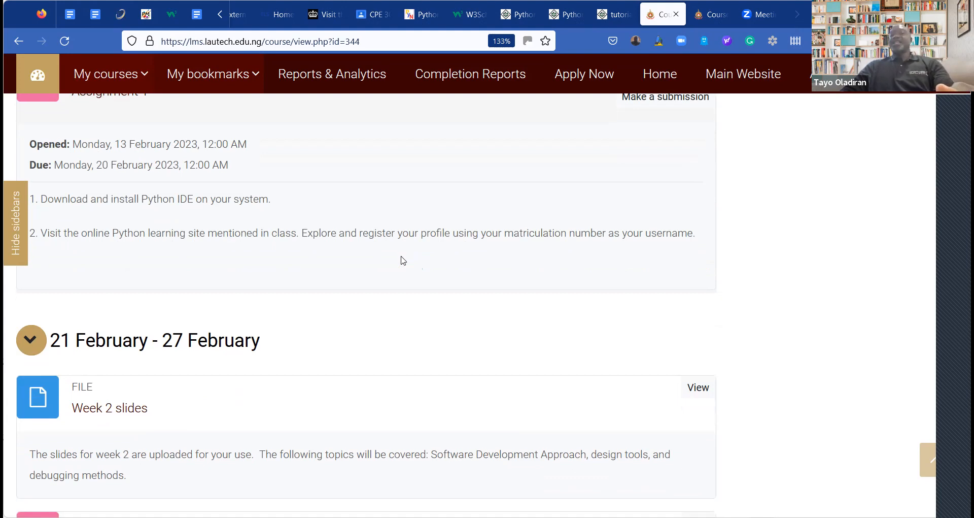
pyautogui.scroll(-2, 403, 260)
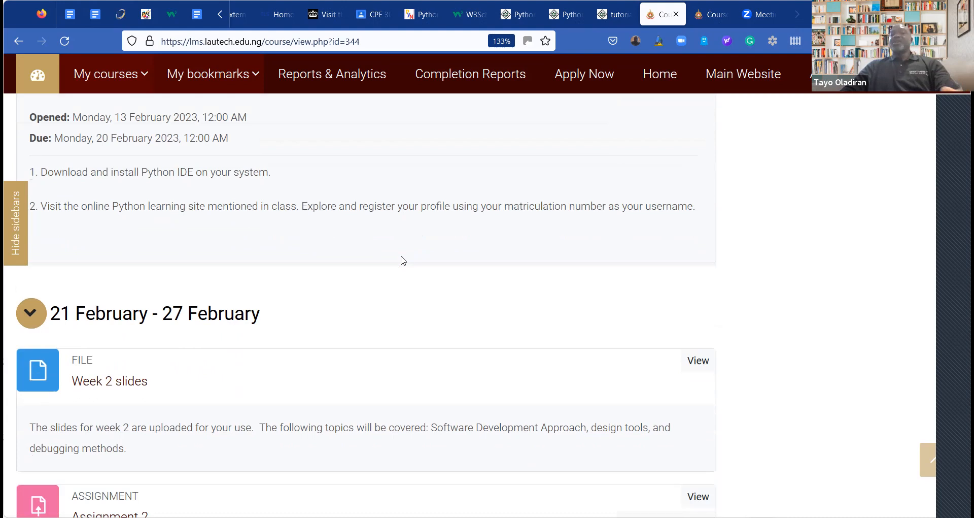
pyautogui.scroll(-1, 403, 261)
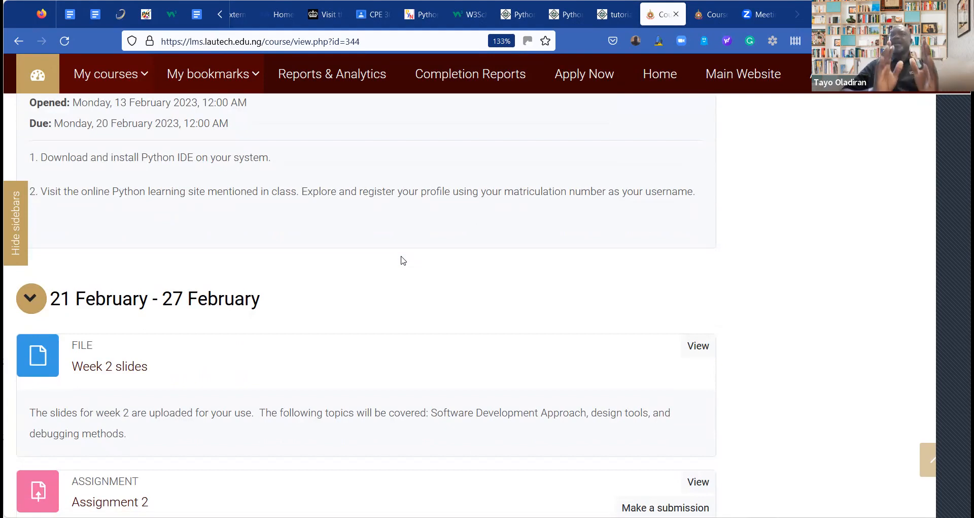
pyautogui.scroll(-1, 404, 260)
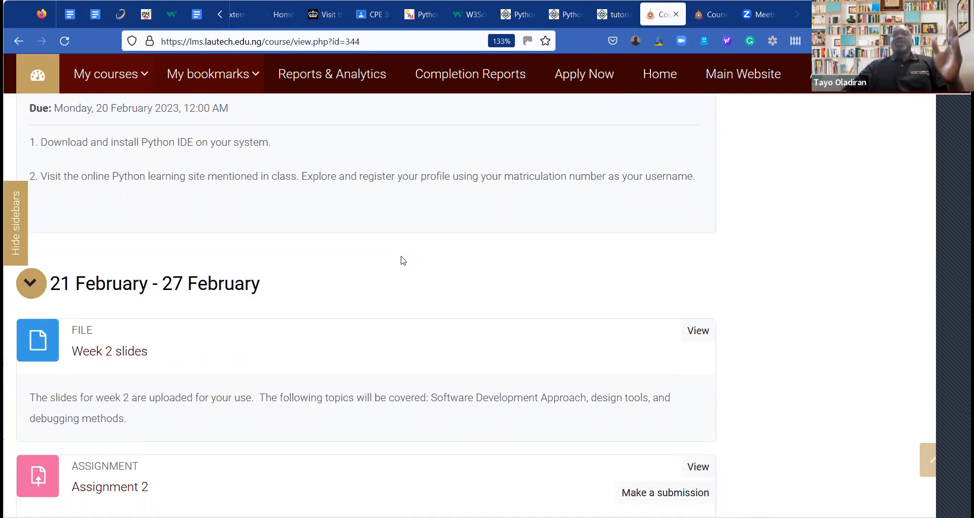
pyautogui.scroll(-4, 404, 260)
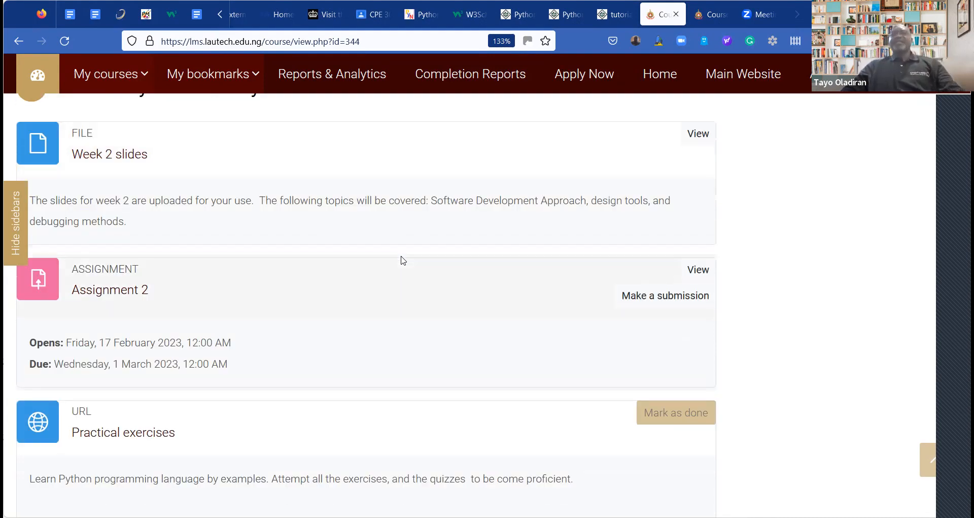
pyautogui.scroll(-1, 404, 261)
pyautogui.scroll(-1, 403, 260)
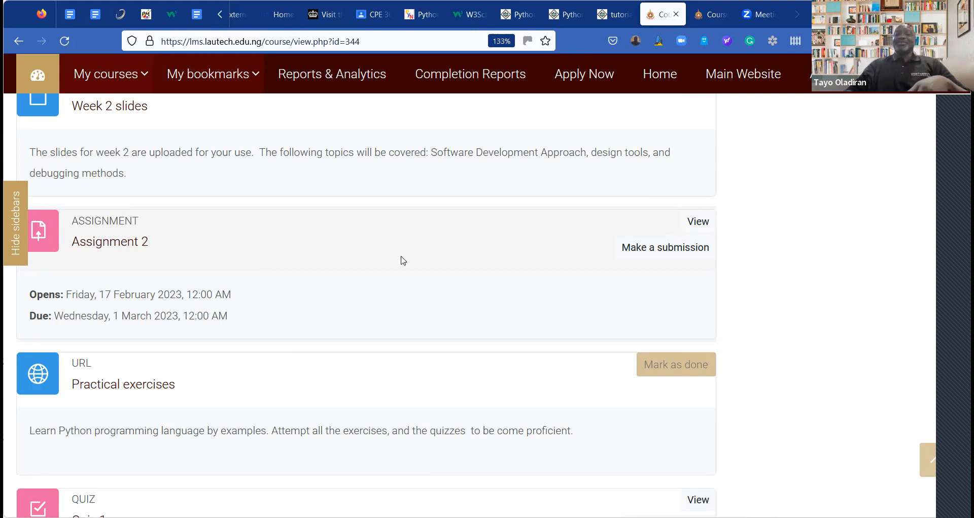
pyautogui.scroll(-1, 403, 260)
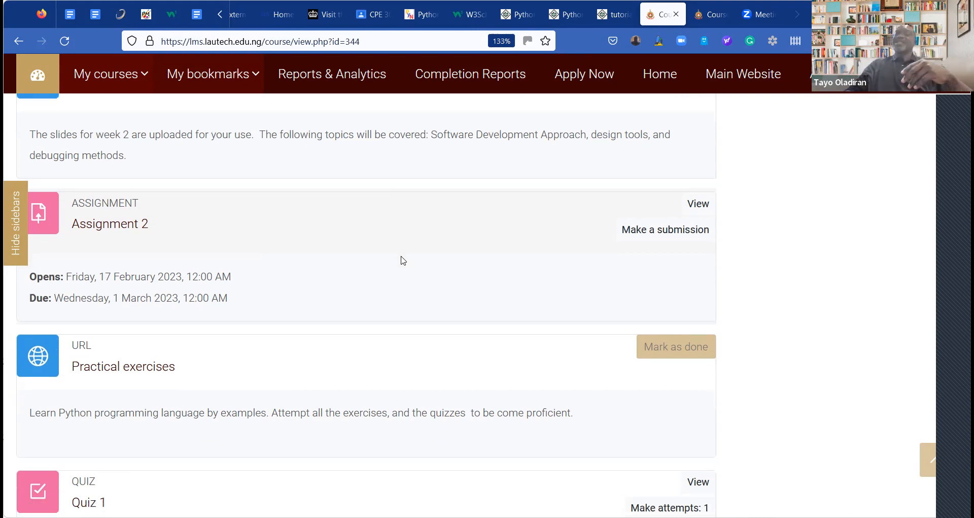
pyautogui.scroll(-1, 404, 260)
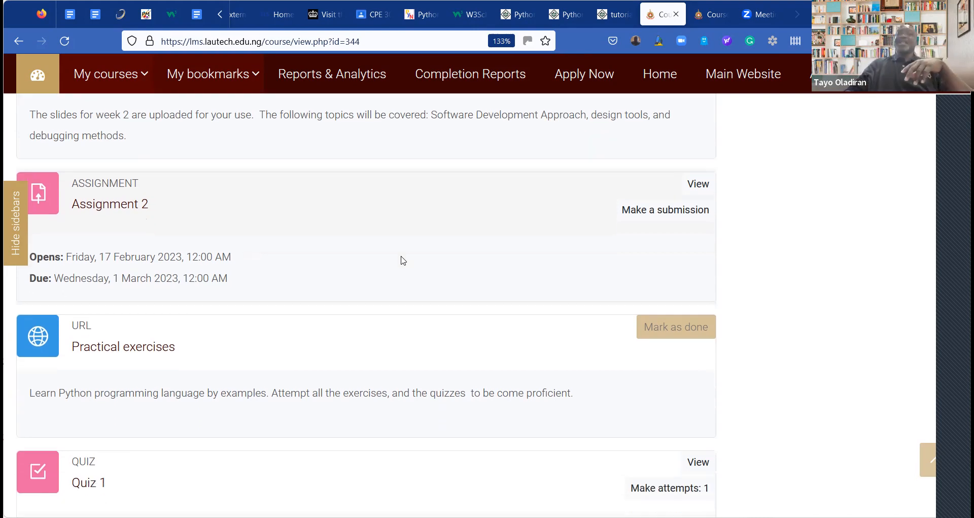
pyautogui.scroll(-2, 403, 261)
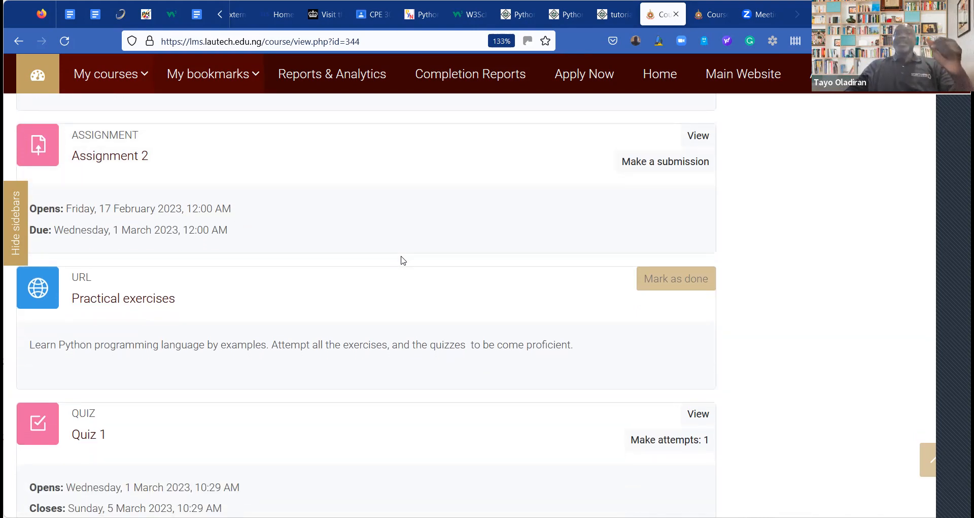
pyautogui.scroll(-3, 403, 260)
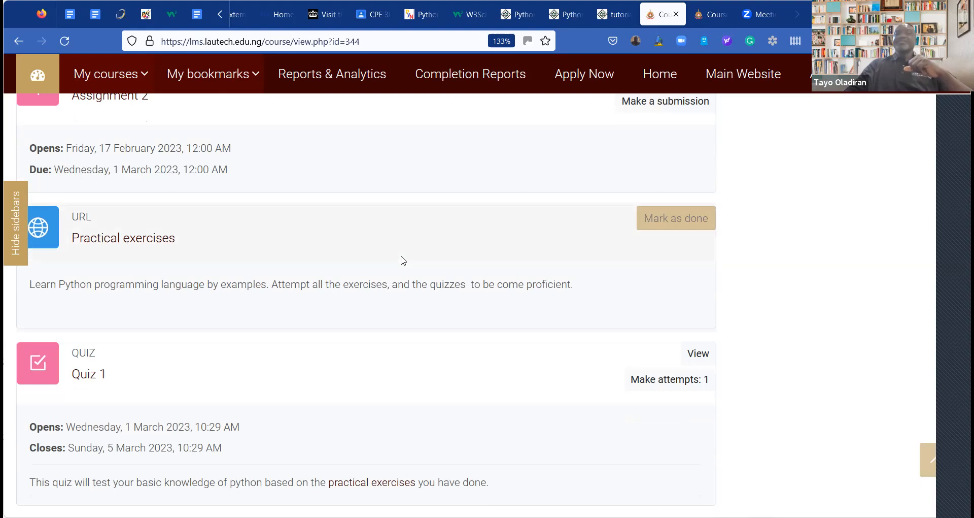
pyautogui.scroll(-3, 403, 260)
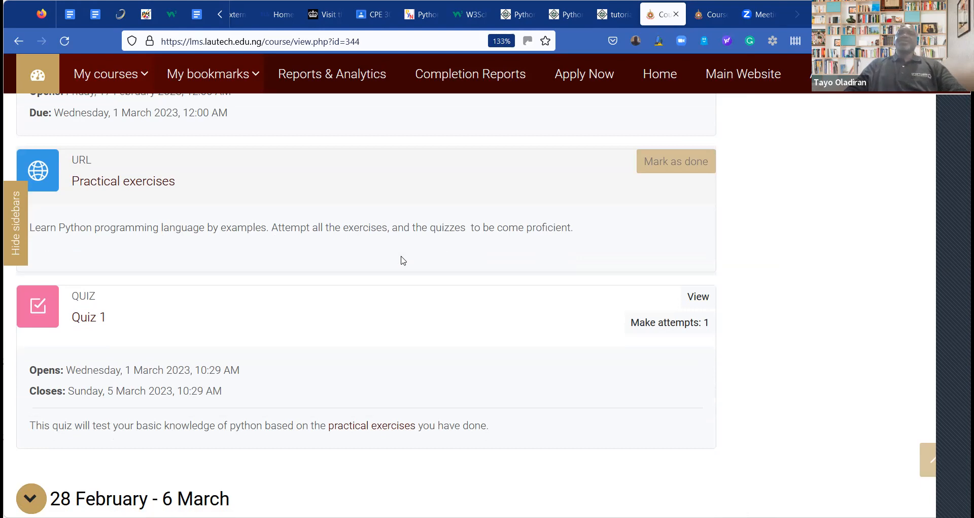
pyautogui.scroll(-2, 403, 260)
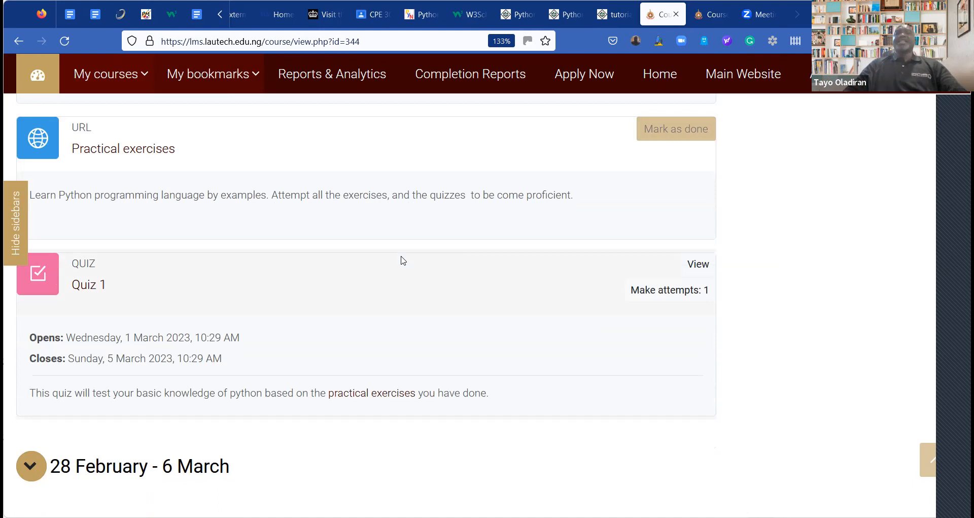
pyautogui.scroll(-2, 404, 260)
pyautogui.scroll(2, 273, 198)
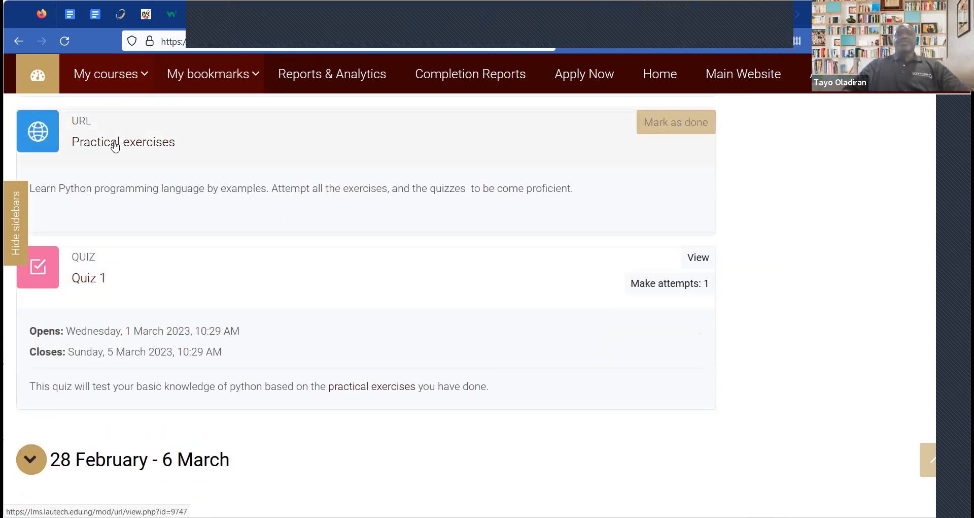
# Open the Practical exercises resource in a separate tab and follow its link to the W3Schools Python tutorial
pyautogui.rightClick(113, 143)
pyautogui.click(152, 158)
pyautogui.scroll(-1, 280, 256)
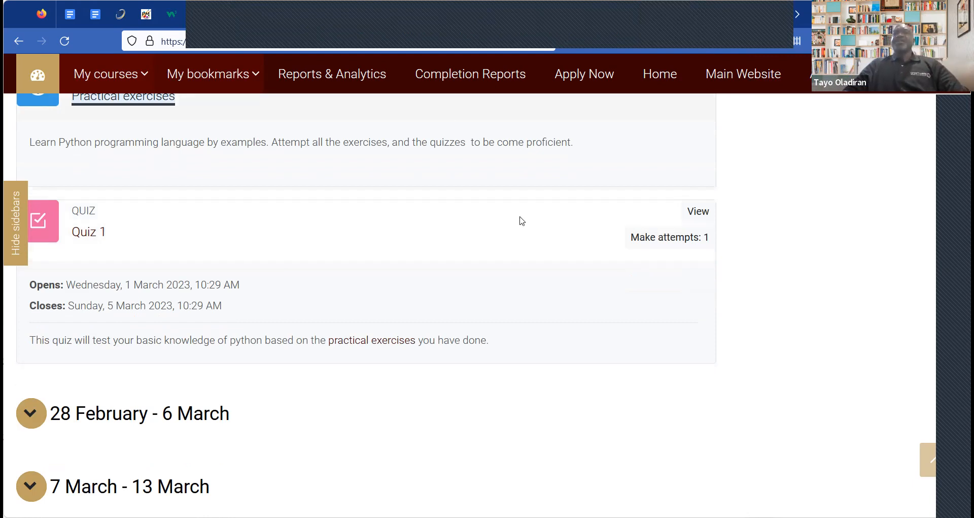
pyautogui.click(710, 14)
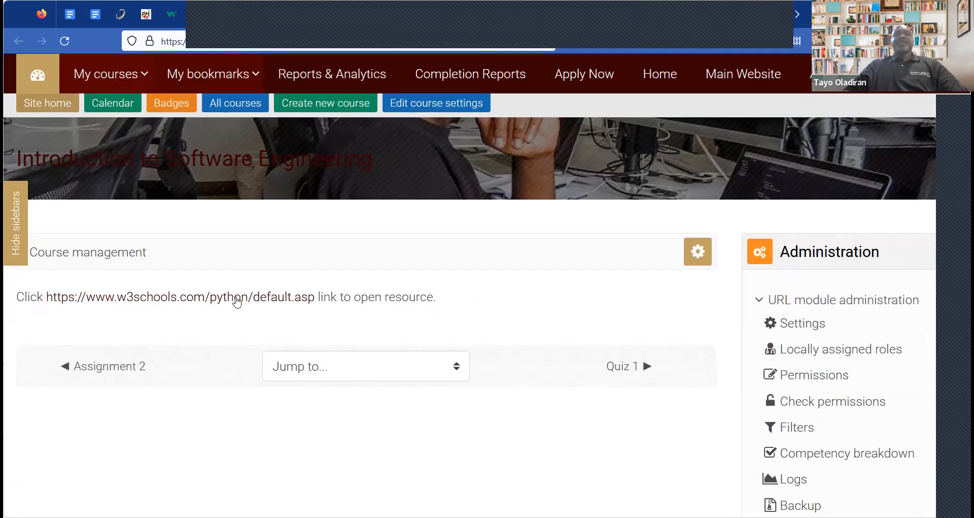
pyautogui.click(238, 301)
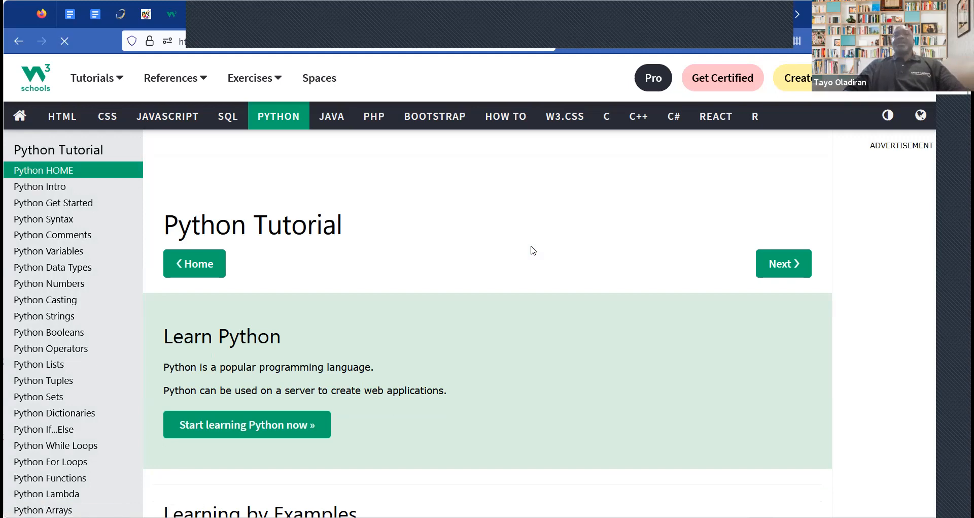
# Look through the W3Schools Python tutorial's examples, topics and exercises, and return to the Introduction to Software Engineering course page
pyautogui.scroll(-2, 532, 250)
pyautogui.scroll(-7, 533, 250)
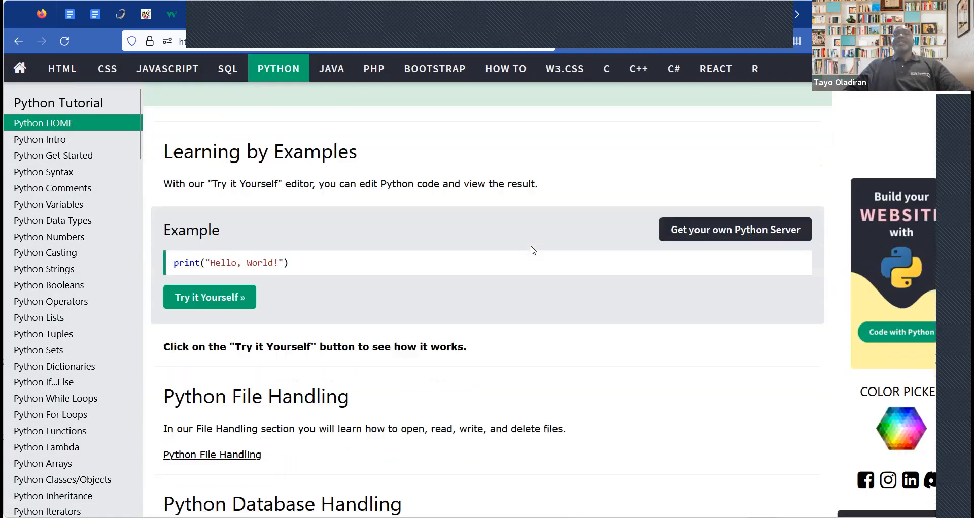
pyautogui.scroll(-10, 533, 250)
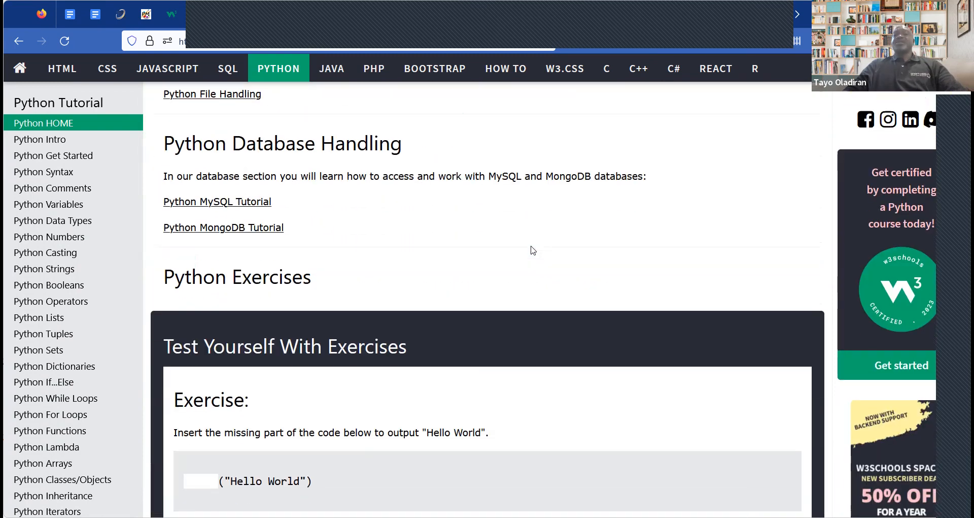
pyautogui.scroll(11, 532, 250)
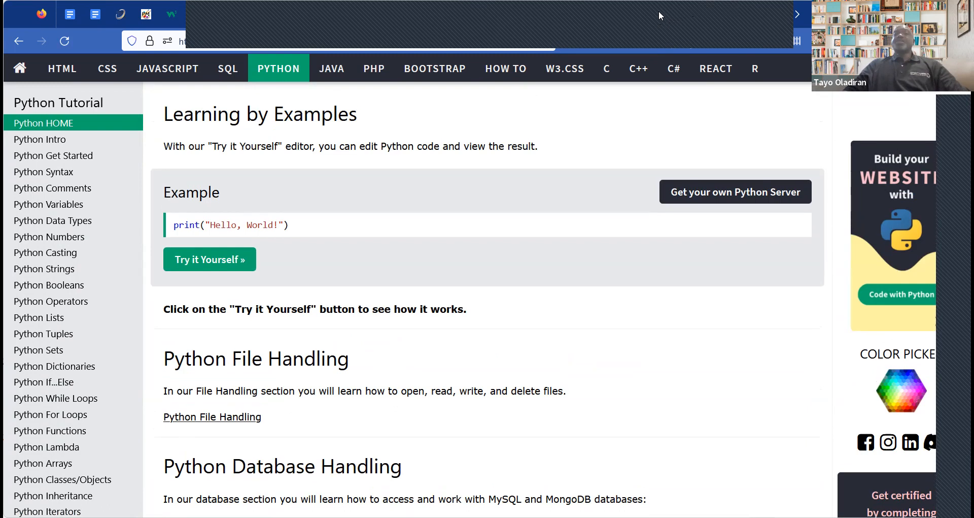
pyautogui.click(658, 15)
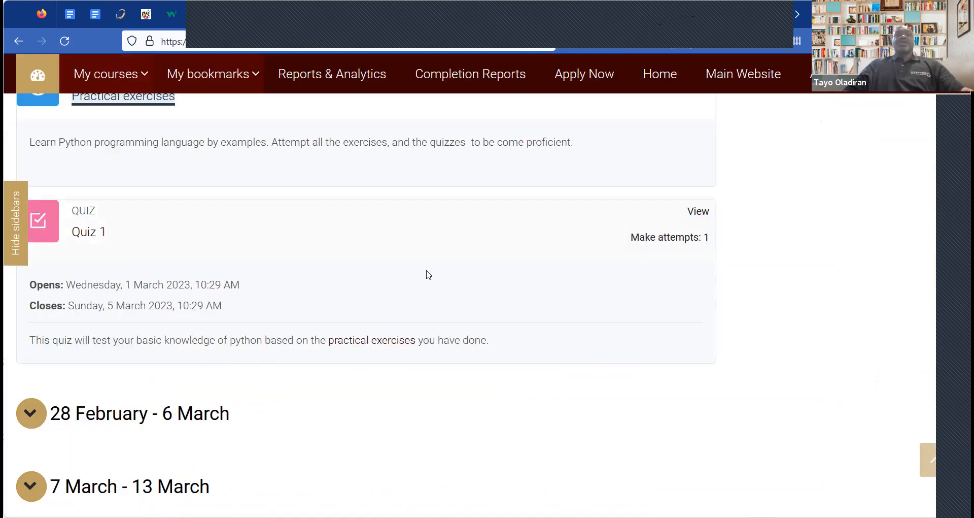
# Review Quiz 1 and the remaining weekly sections into April, and go back over the course page up to General Information
pyautogui.scroll(3, 427, 270)
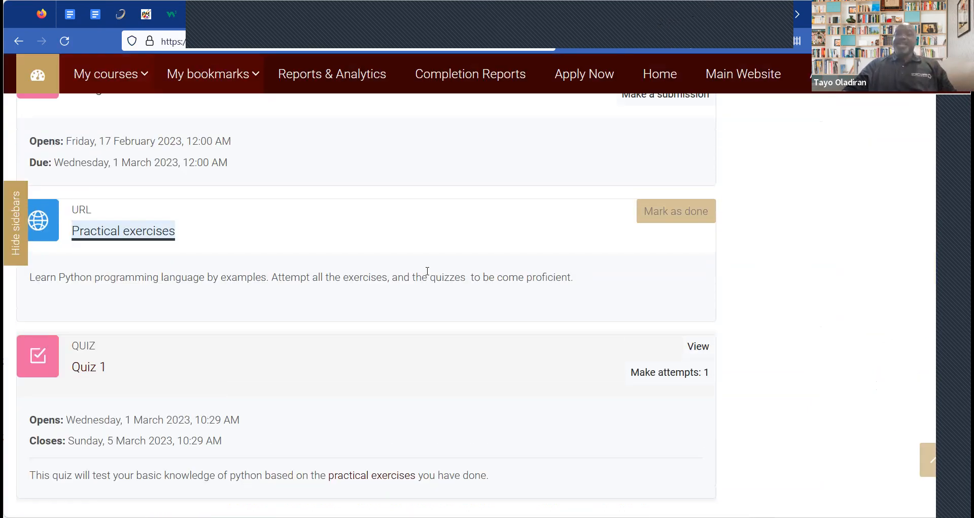
pyautogui.scroll(-2, 428, 271)
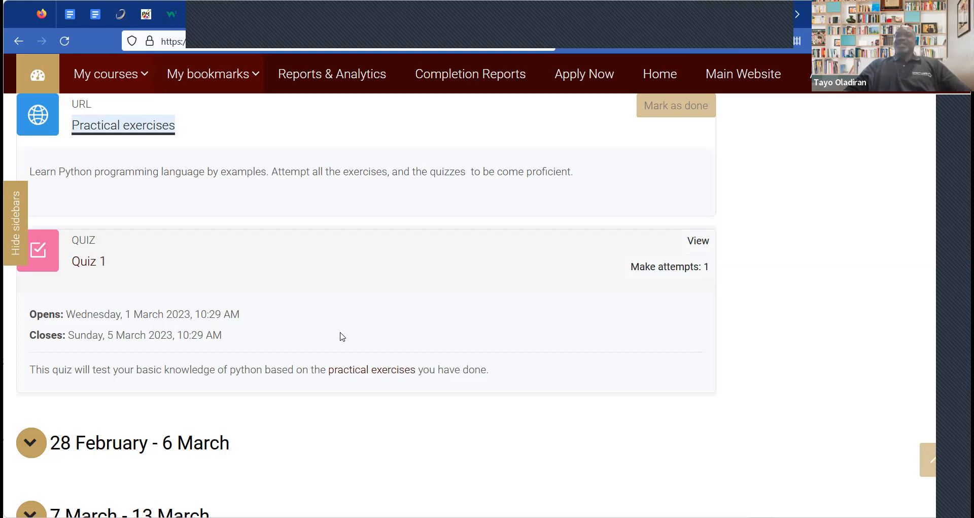
pyautogui.scroll(-12, 343, 336)
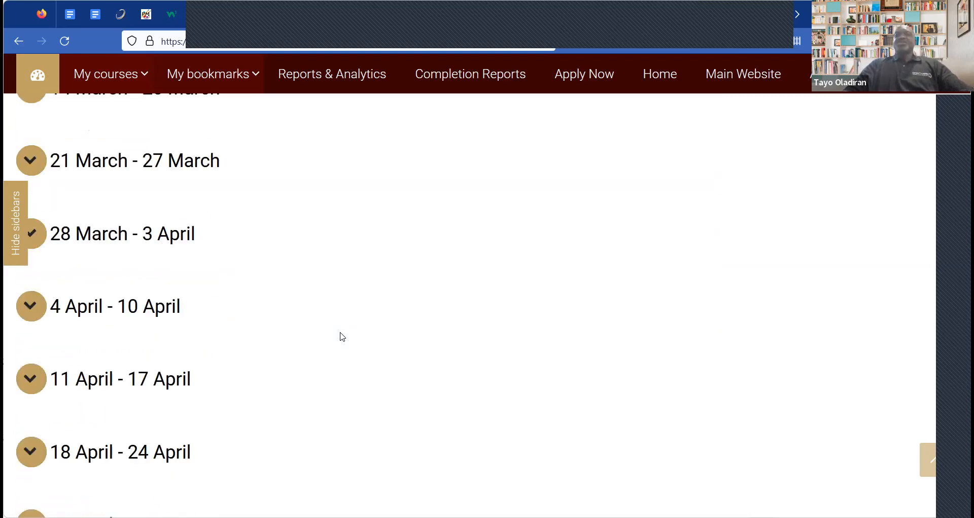
pyautogui.scroll(12, 342, 337)
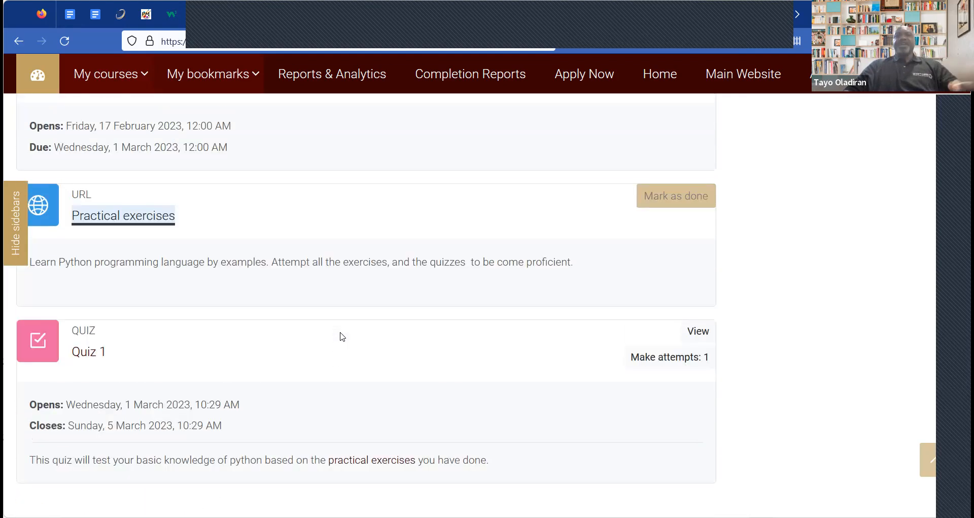
pyautogui.scroll(10, 343, 336)
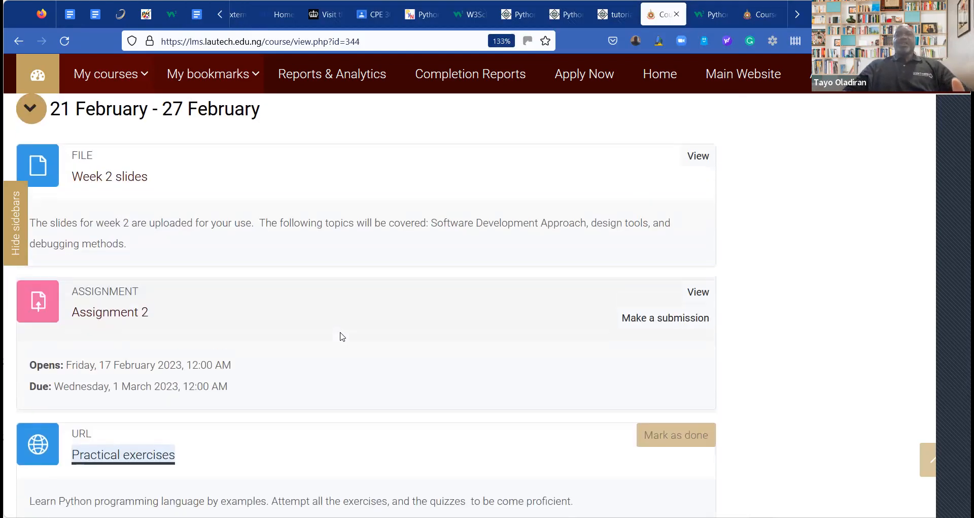
pyautogui.scroll(12, 342, 337)
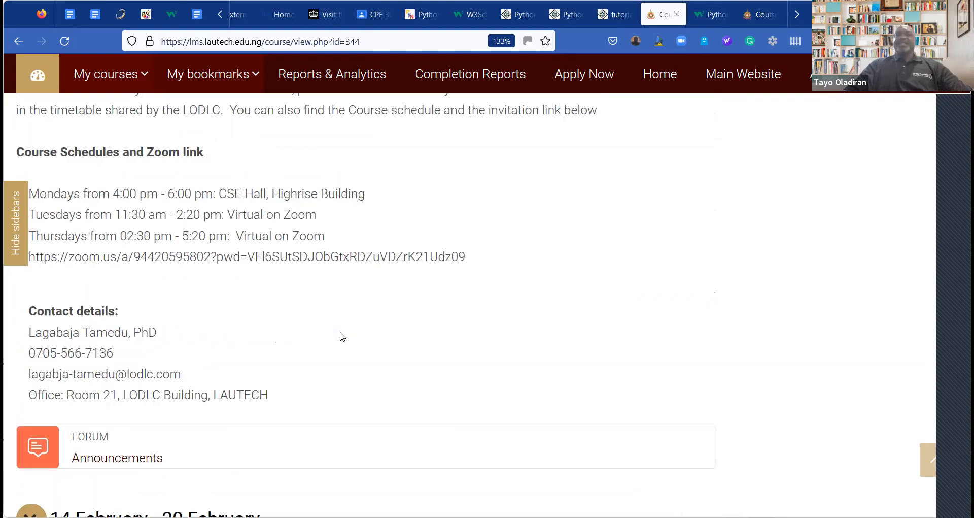
pyautogui.scroll(10, 343, 337)
pyautogui.scroll(-8, 342, 337)
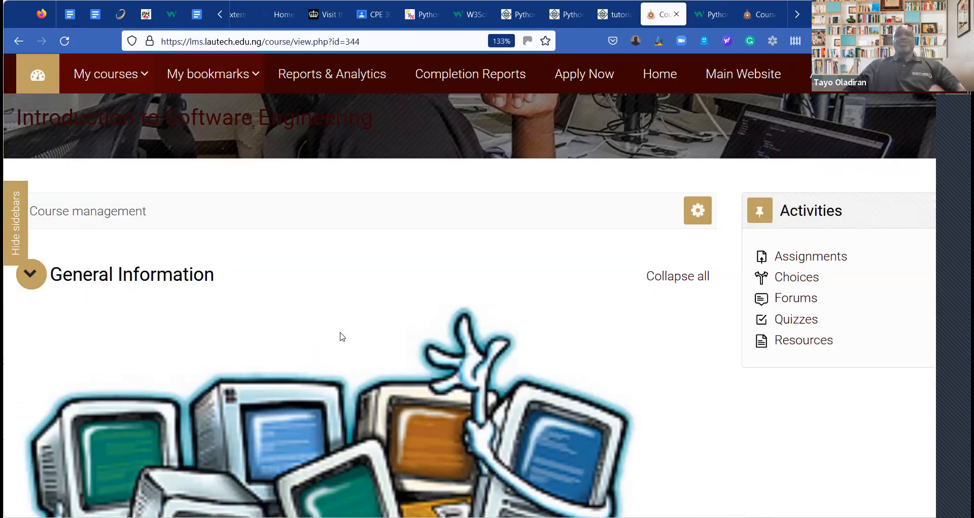
# Glance over the course's general information, go to the dashboard and open the form for adding a new course
pyautogui.scroll(-8, 342, 336)
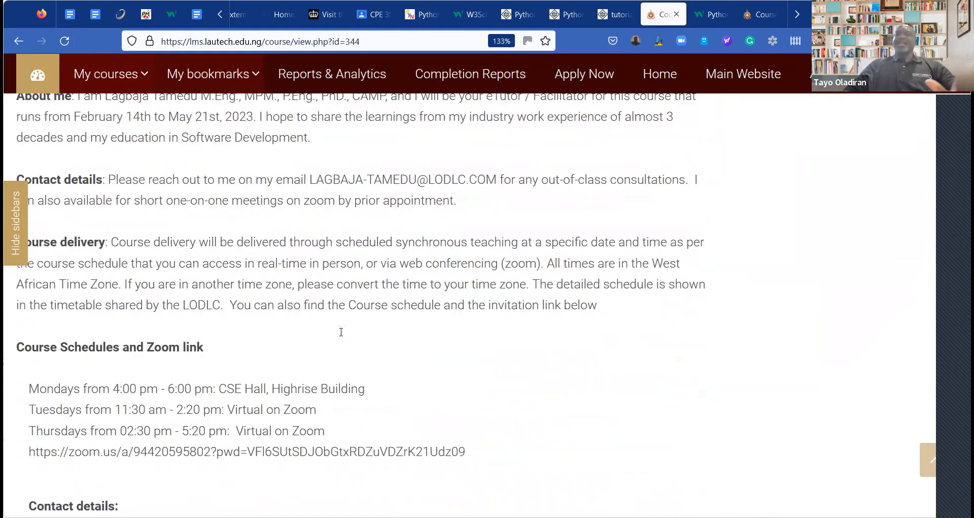
pyautogui.scroll(13, 342, 336)
pyautogui.scroll(5, 342, 336)
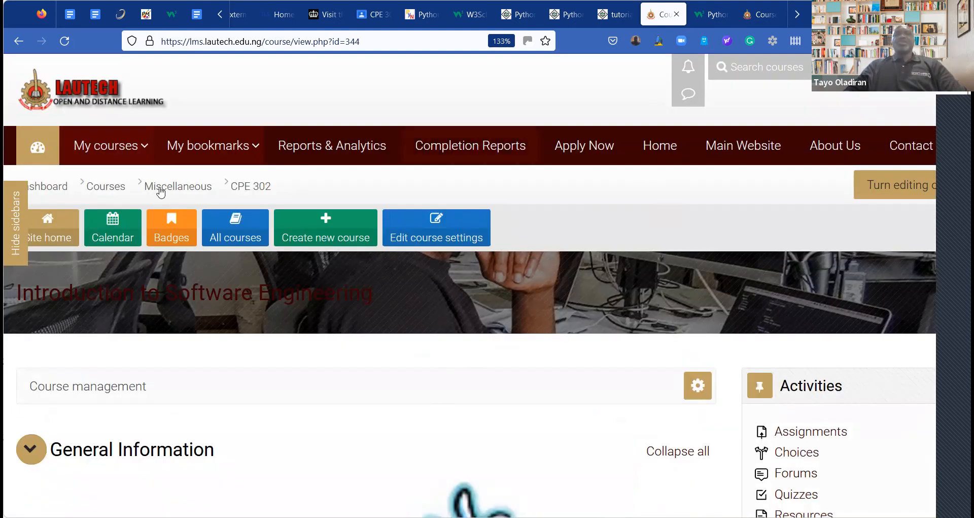
pyautogui.click(105, 146)
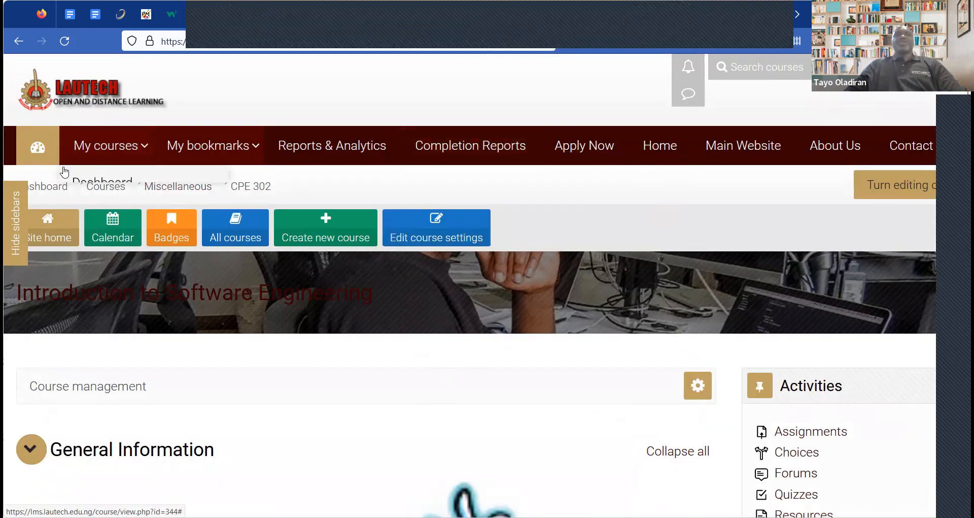
pyautogui.click(92, 187)
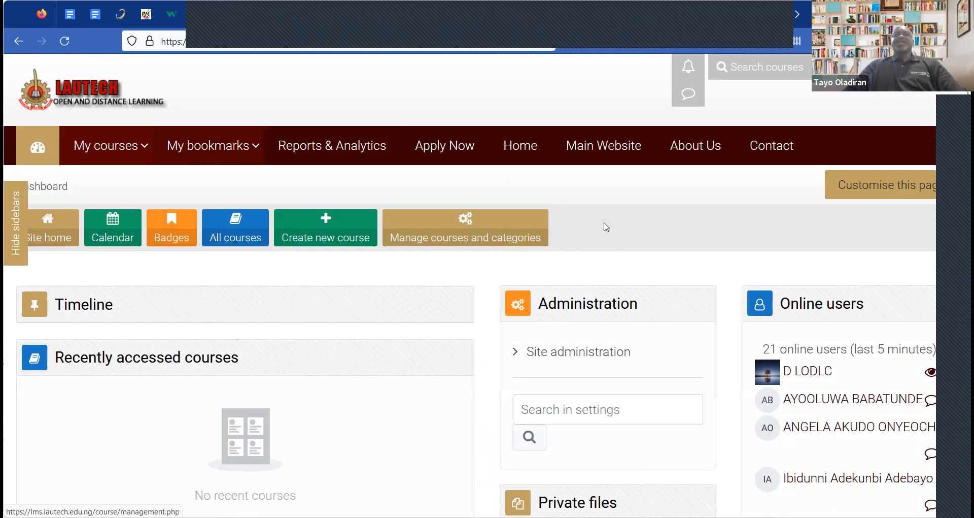
pyautogui.click(325, 239)
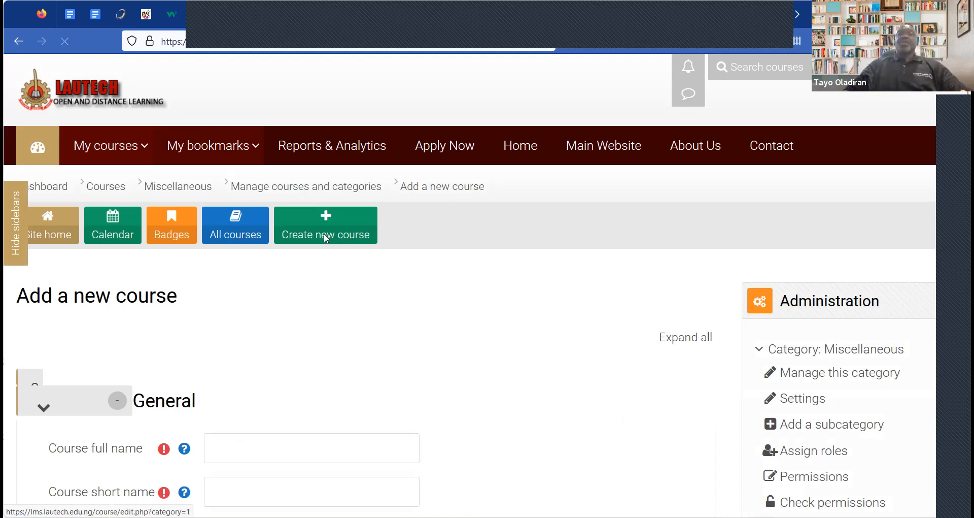
pyautogui.scroll(-4, 327, 238)
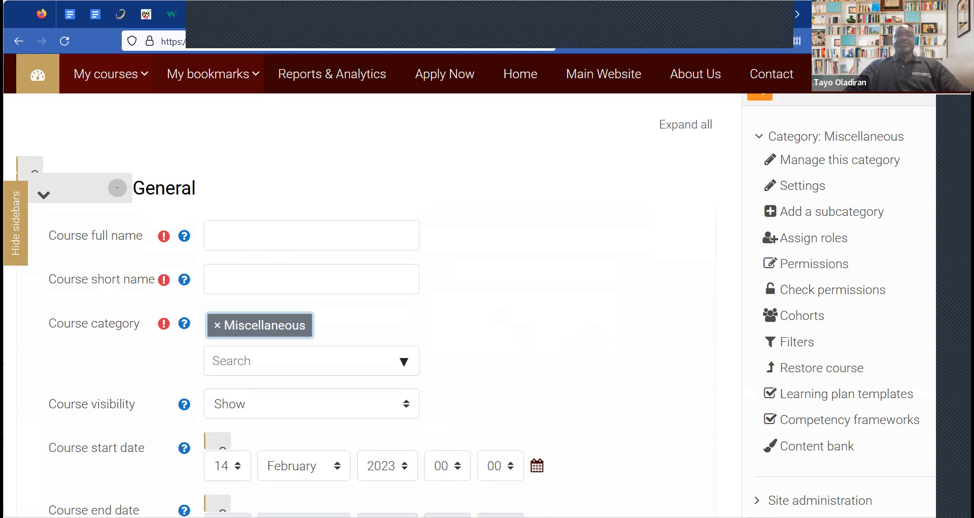
# Set the course full name to "Introduction to Software Engineering Techniques" and read that field's help text
pyautogui.hotkey('alt', 'Tab')
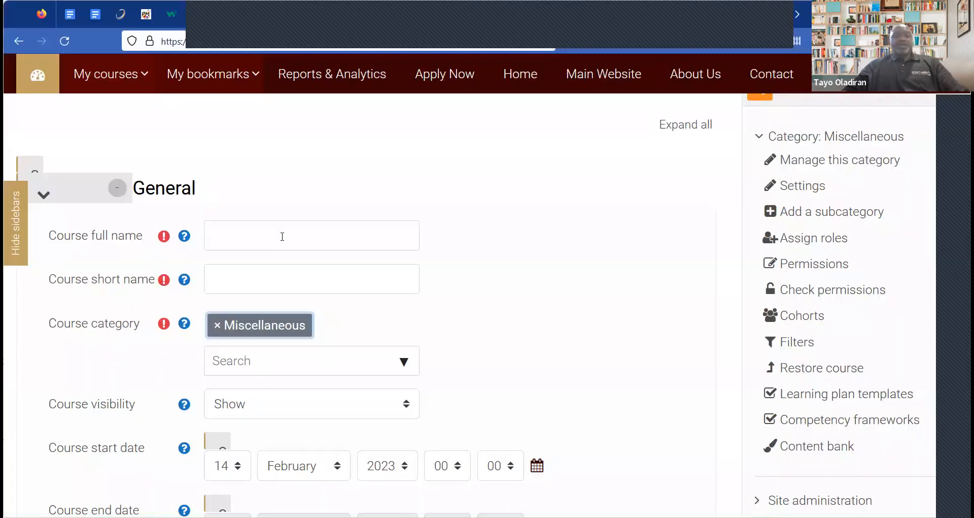
pyautogui.click(282, 236)
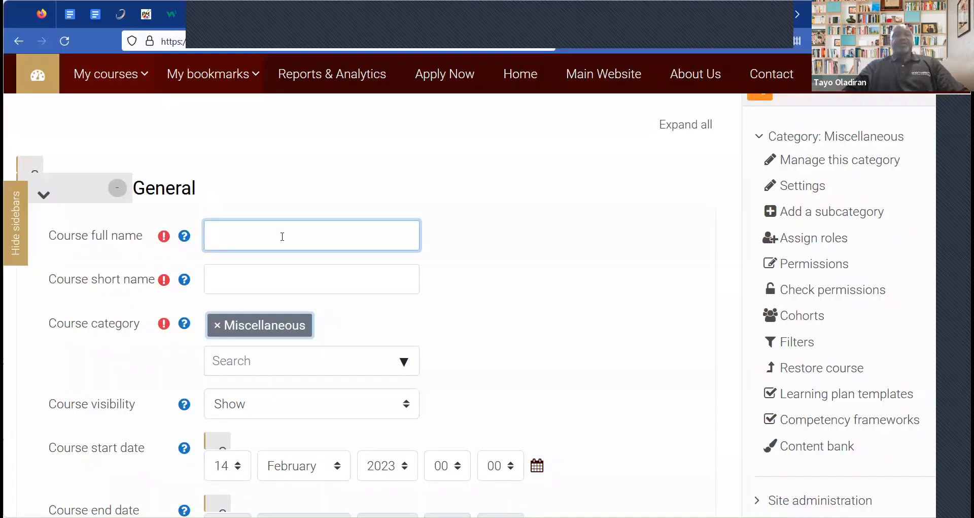
pyautogui.hotkey('ctrl', 'v')
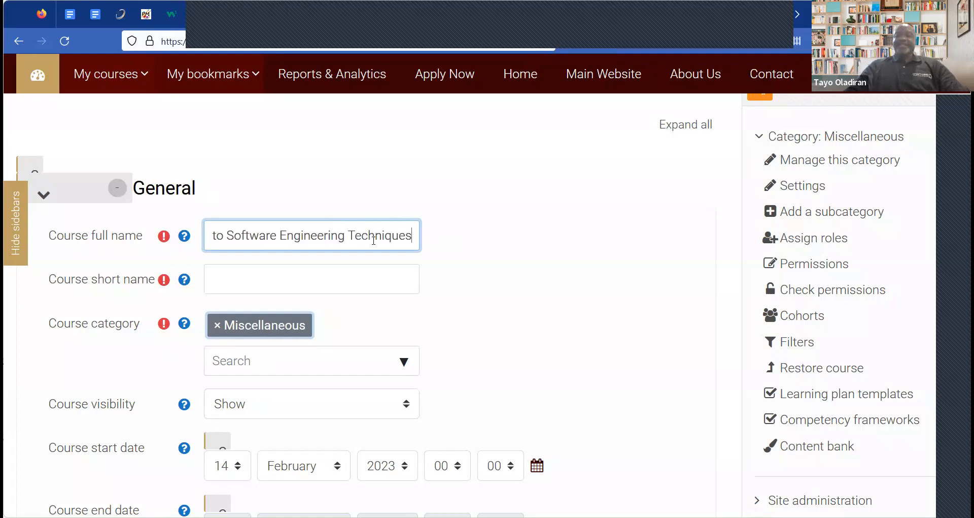
pyautogui.press('Left')
pyautogui.press('Left')
pyautogui.press('Left')
pyautogui.press('Left')
pyautogui.press('Left')
pyautogui.press('Left')
pyautogui.press('Left')
pyautogui.press('Left')
pyautogui.press('Left')
pyautogui.press('Left')
pyautogui.press('Left')
pyautogui.press('Left')
pyautogui.press('Left')
pyautogui.press('Left')
pyautogui.press('Left')
pyautogui.press('Left')
pyautogui.press('Left')
pyautogui.press('Left')
pyautogui.press('Left')
pyautogui.press('Left')
pyautogui.press('Left')
pyautogui.press('Left')
pyautogui.press('Left')
pyautogui.press('Left')
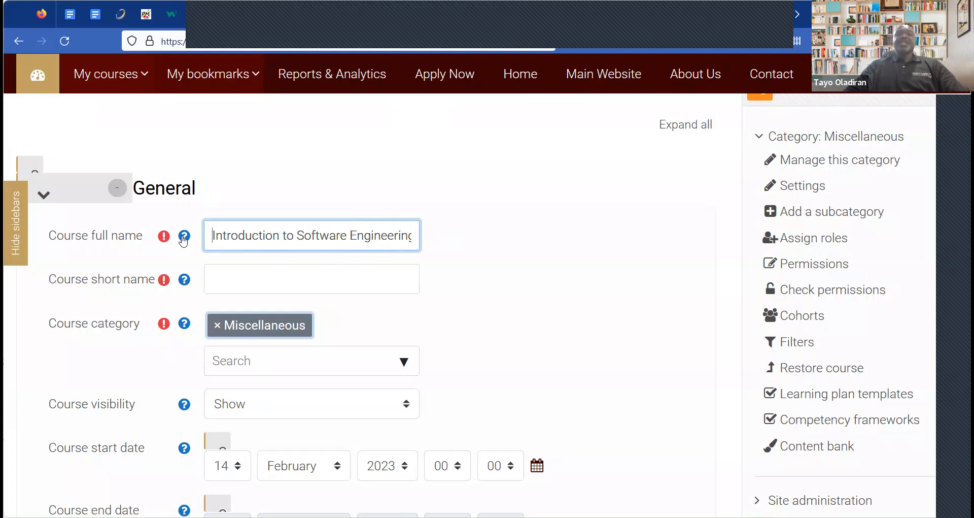
pyautogui.click(184, 238)
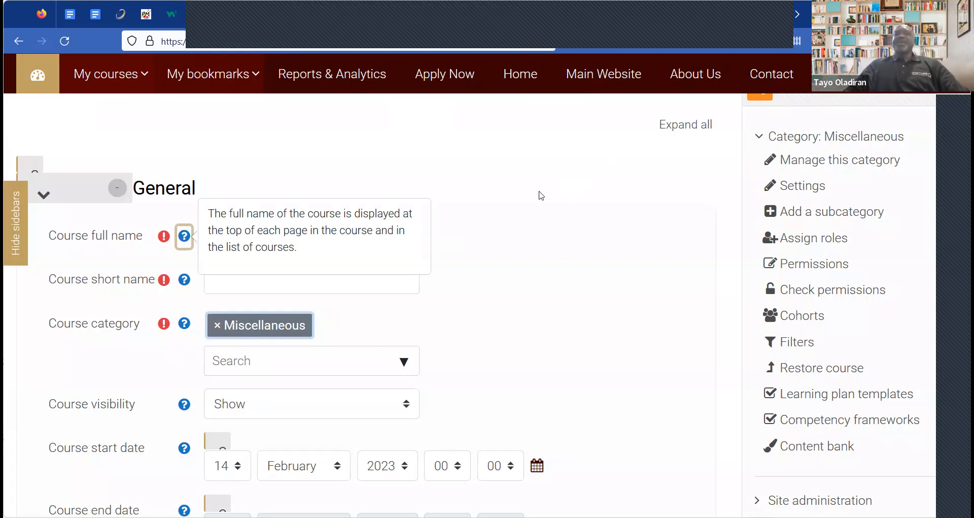
pyautogui.click(301, 265)
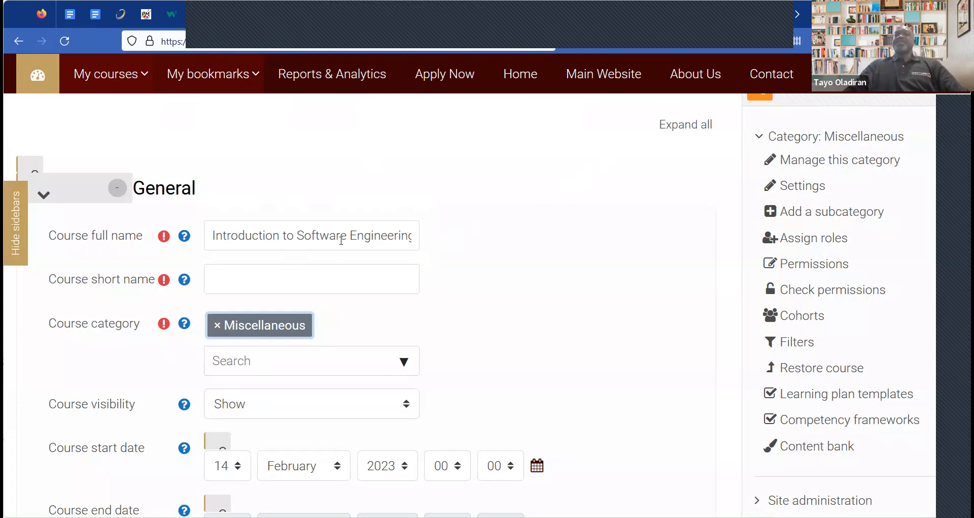
# Set the course short name to "CPE 3302" and read that field's help text
pyautogui.click(247, 282)
pyautogui.write('CP')
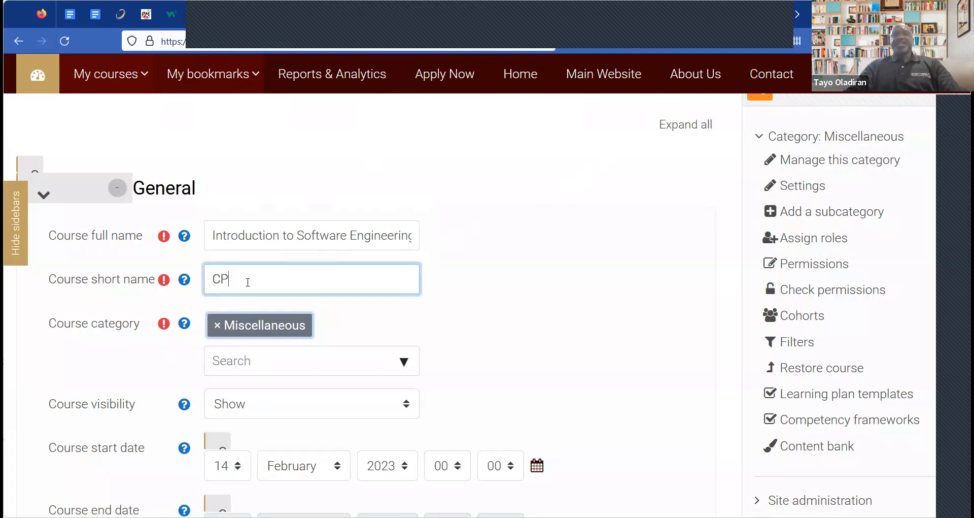
pyautogui.write('E 3302')
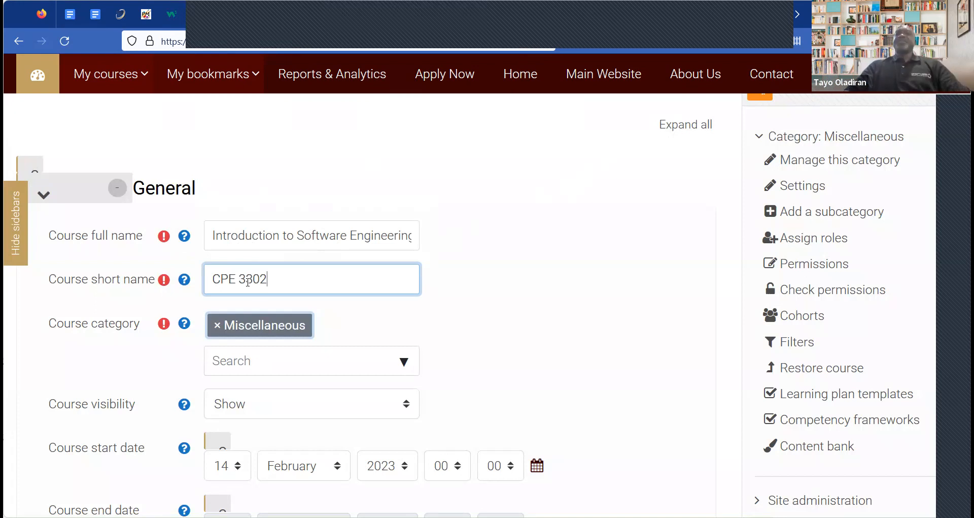
pyautogui.click(184, 283)
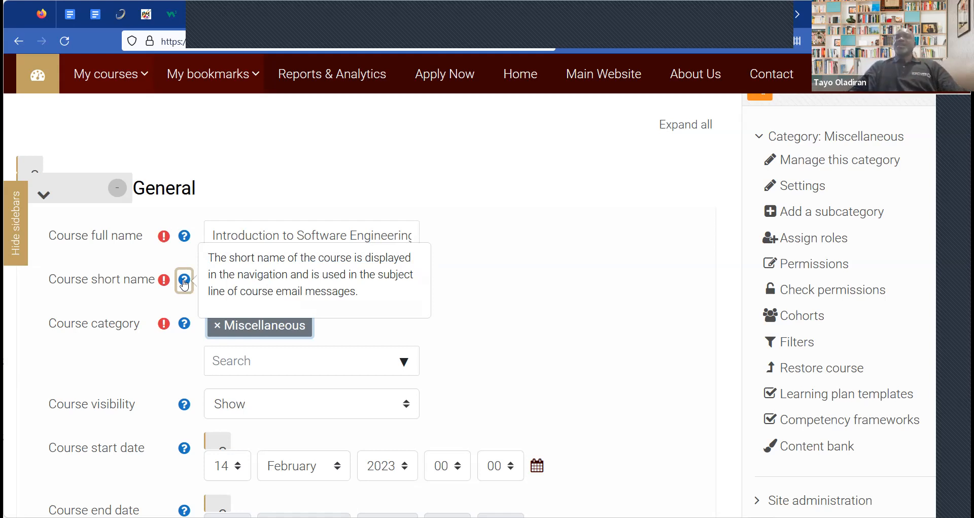
pyautogui.click(523, 236)
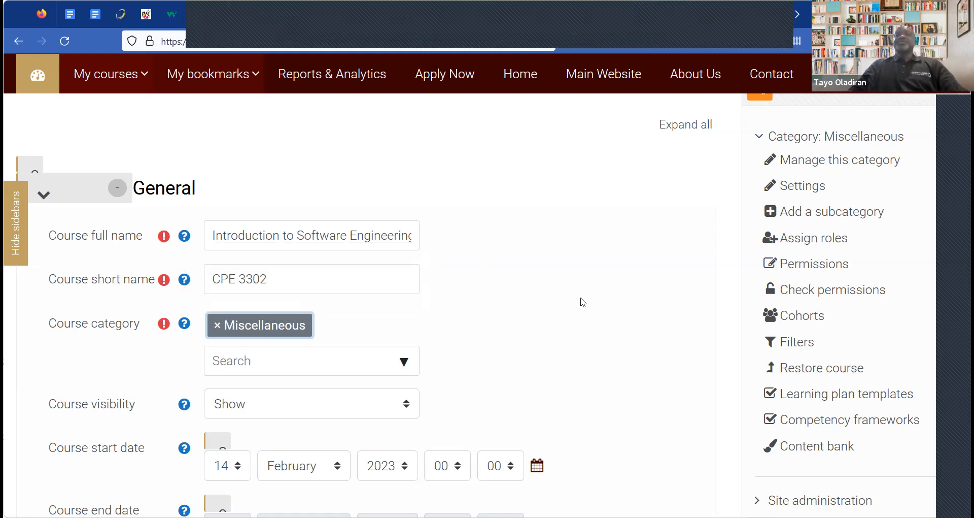
# Replace the Miscellaneous course category with FACULTY OF COMPUTING AND INFORMATICS
pyautogui.scroll(-1, 508, 284)
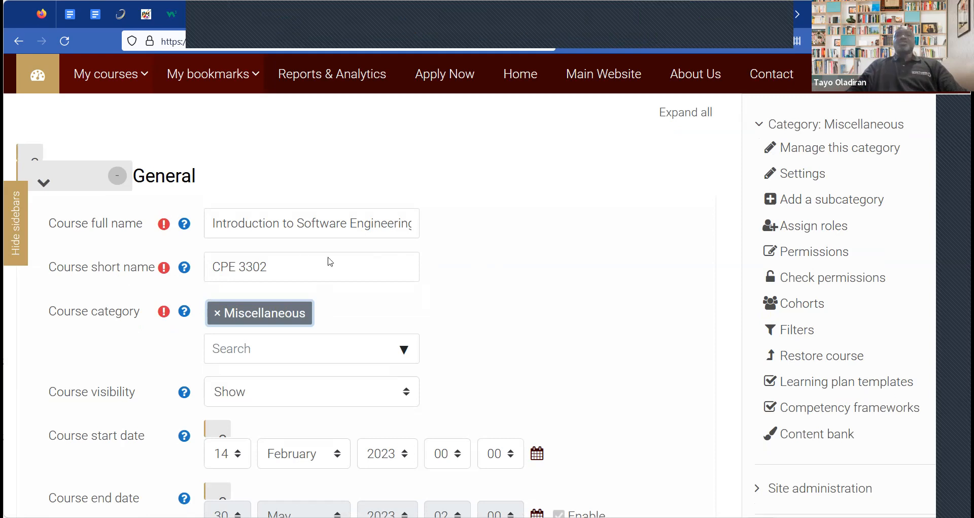
pyautogui.scroll(-3, 414, 289)
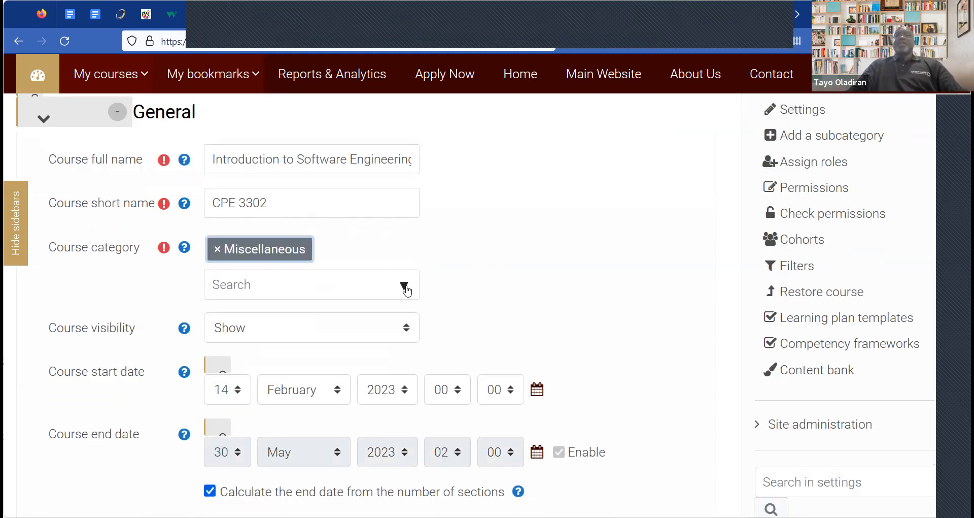
pyautogui.click(405, 286)
pyautogui.scroll(-3, 583, 243)
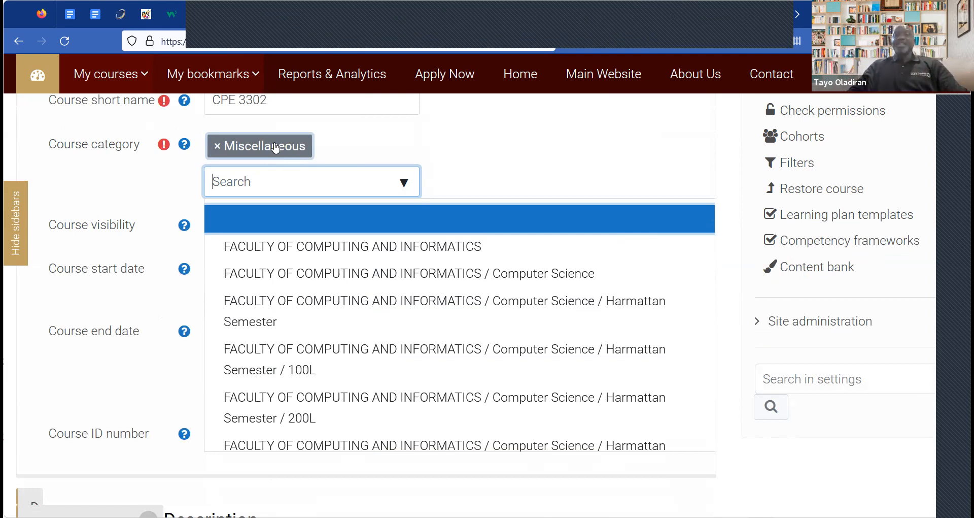
pyautogui.click(275, 143)
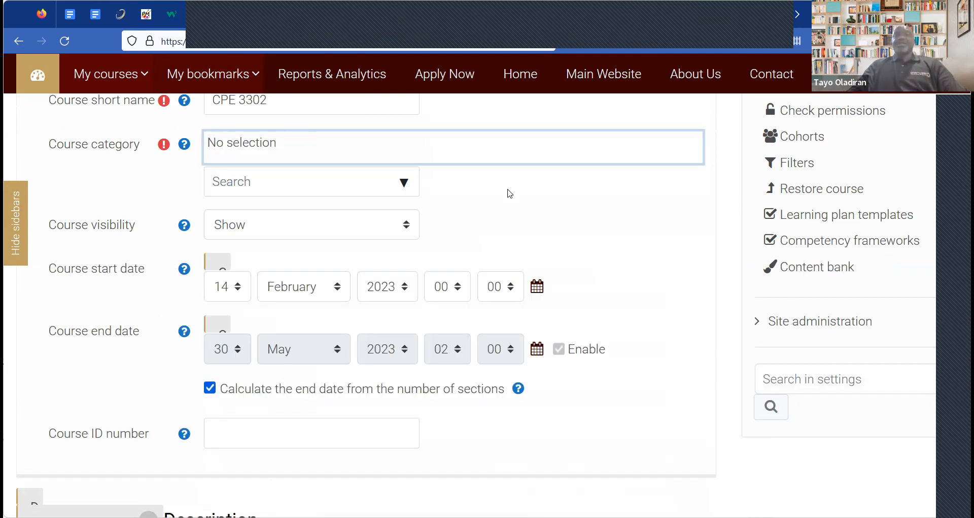
pyautogui.scroll(3, 369, 243)
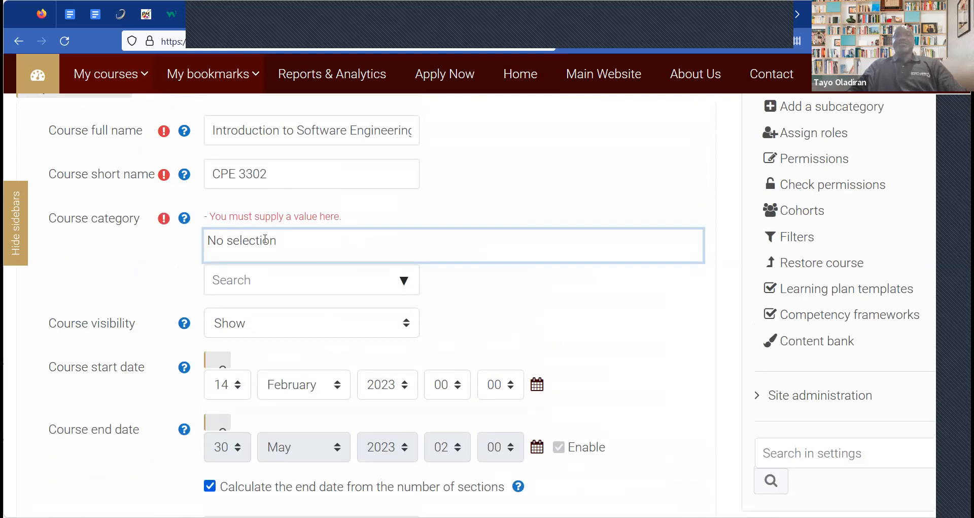
pyautogui.click(406, 293)
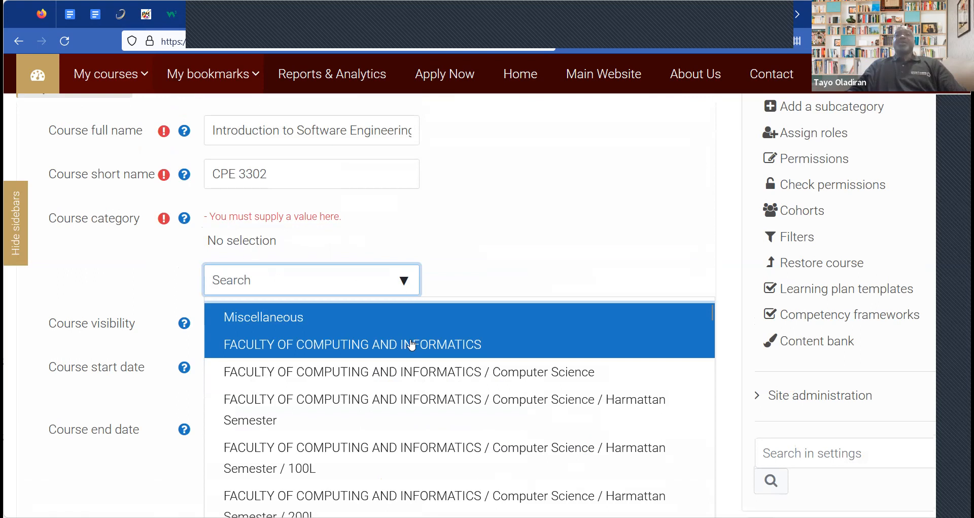
pyautogui.click(410, 344)
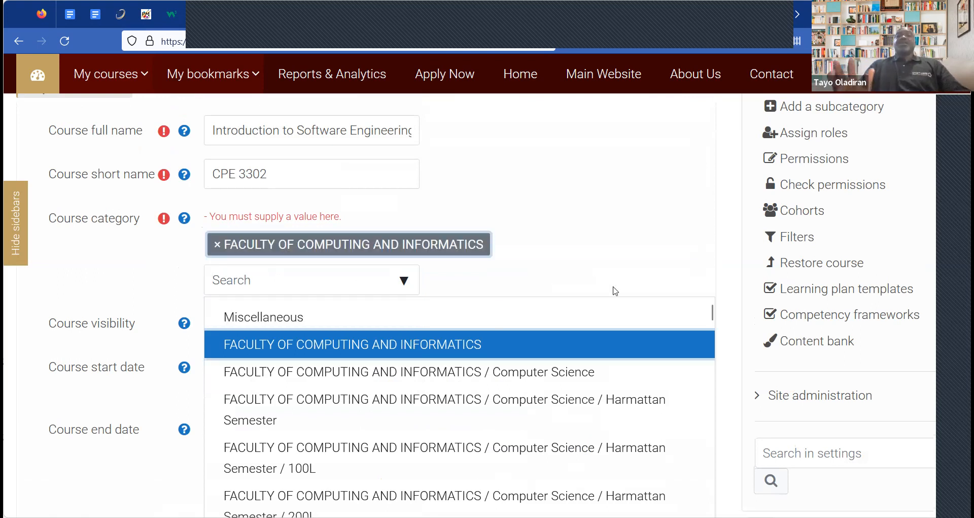
pyautogui.press('Escape')
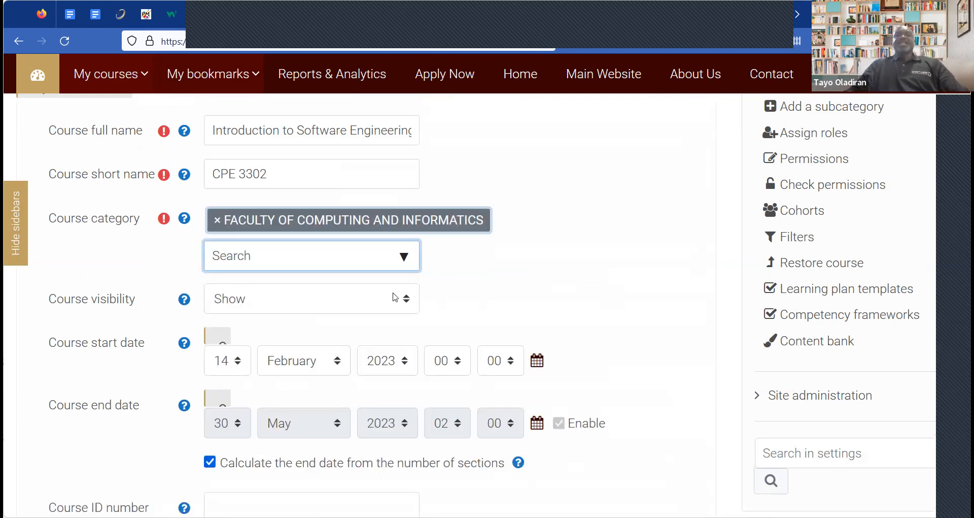
# Read the help on course visibility and check its options, keeping Show selected
pyautogui.click(184, 303)
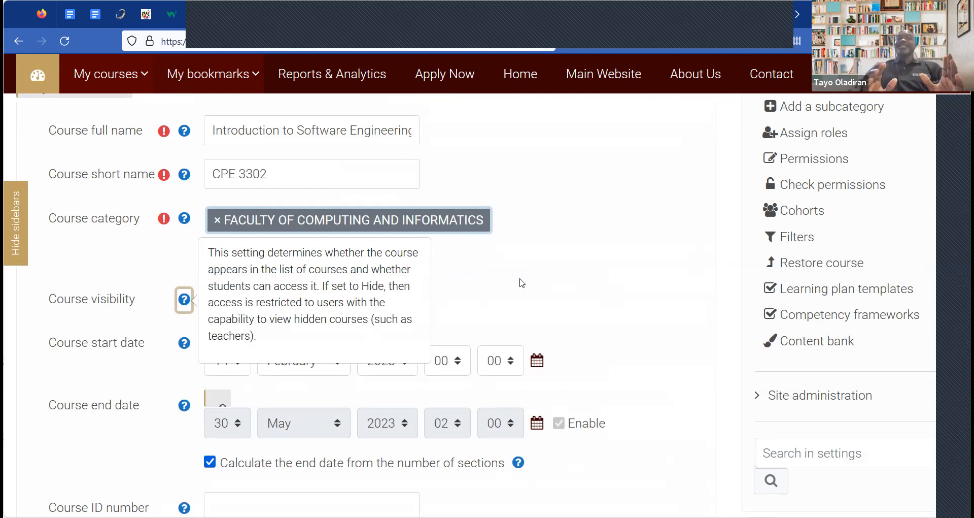
pyautogui.click(521, 283)
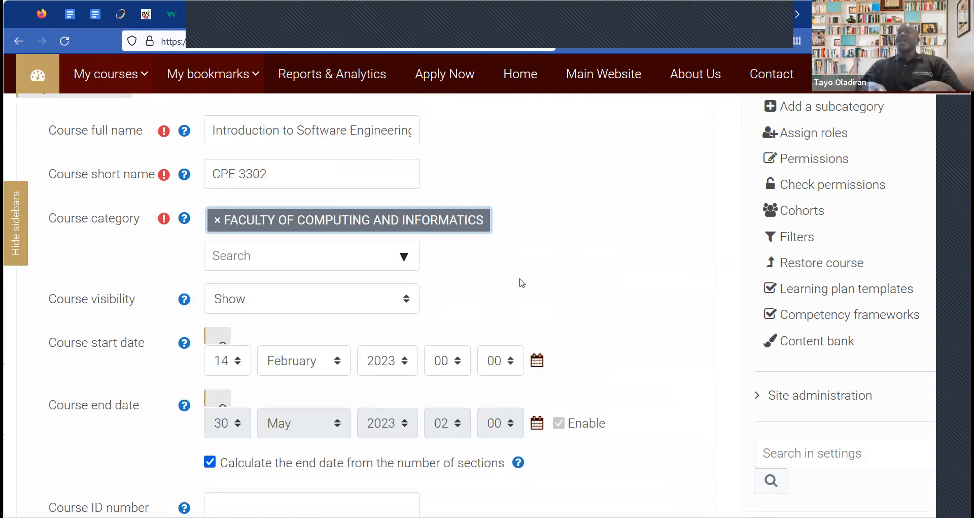
pyautogui.click(406, 303)
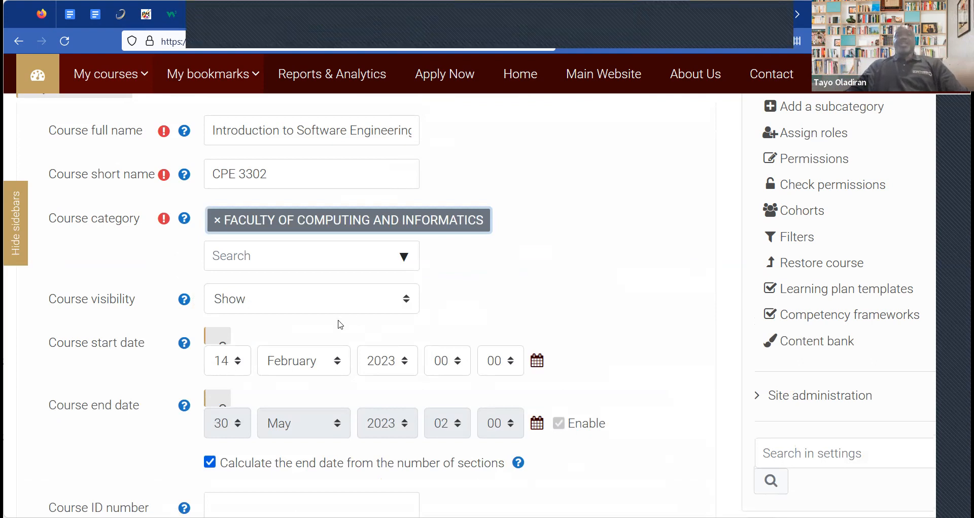
pyautogui.click(543, 306)
# Try turning off the end date and its calculation from the number of sections, and re-enable the automatic calculation
pyautogui.scroll(-3, 583, 299)
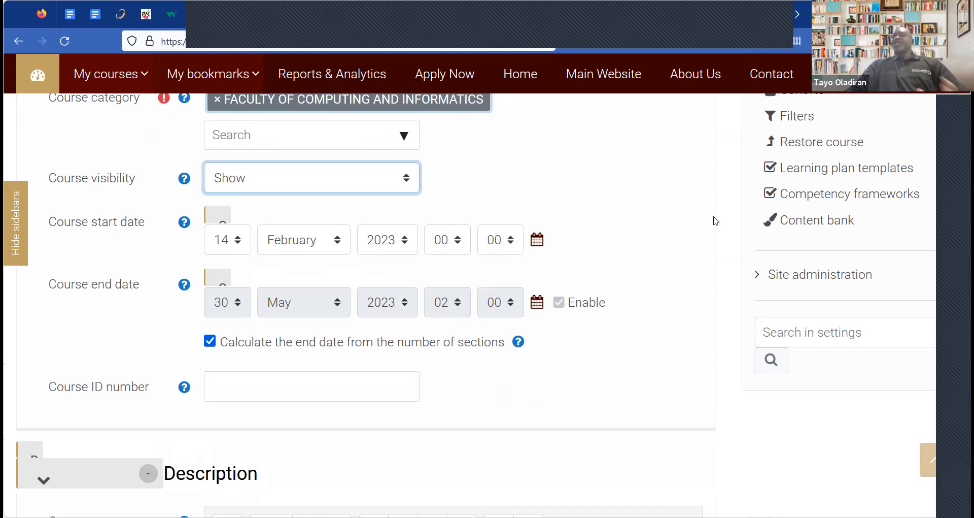
pyautogui.scroll(-1, 716, 221)
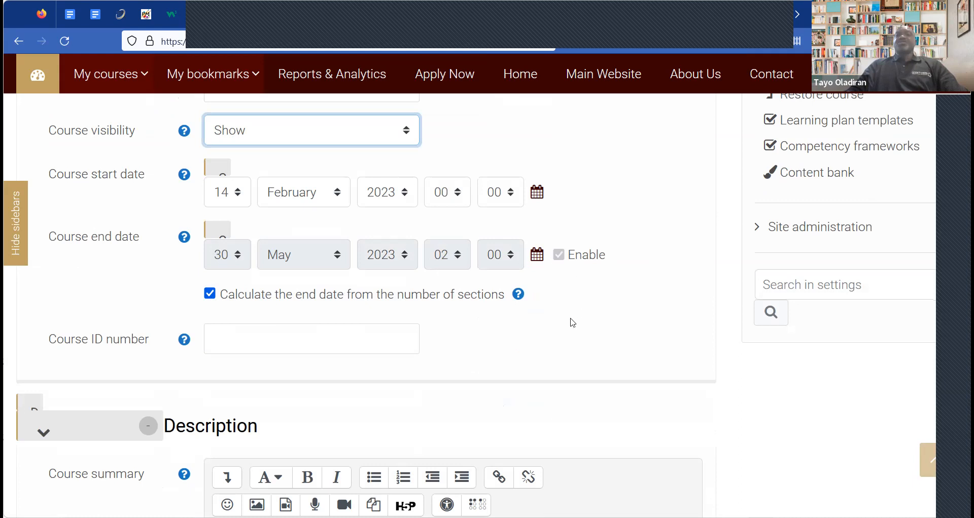
pyautogui.click(211, 293)
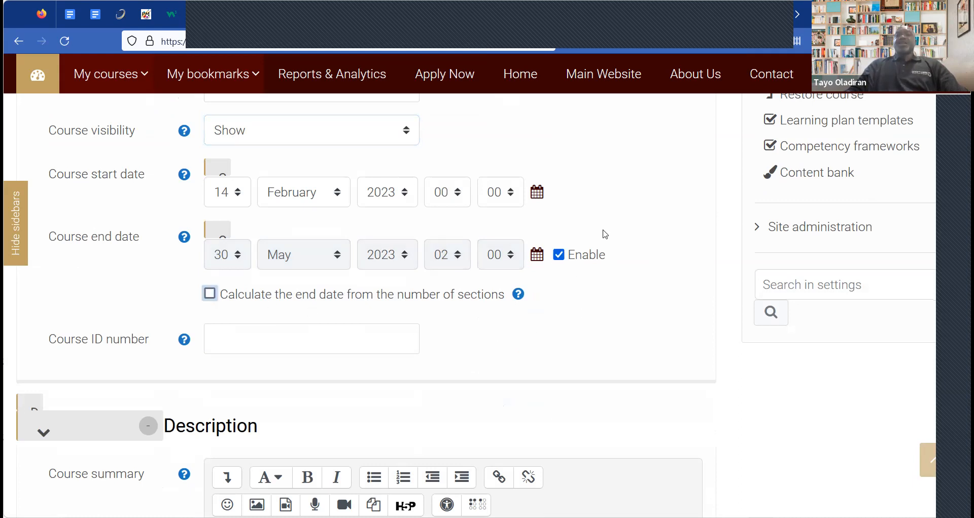
pyautogui.click(559, 256)
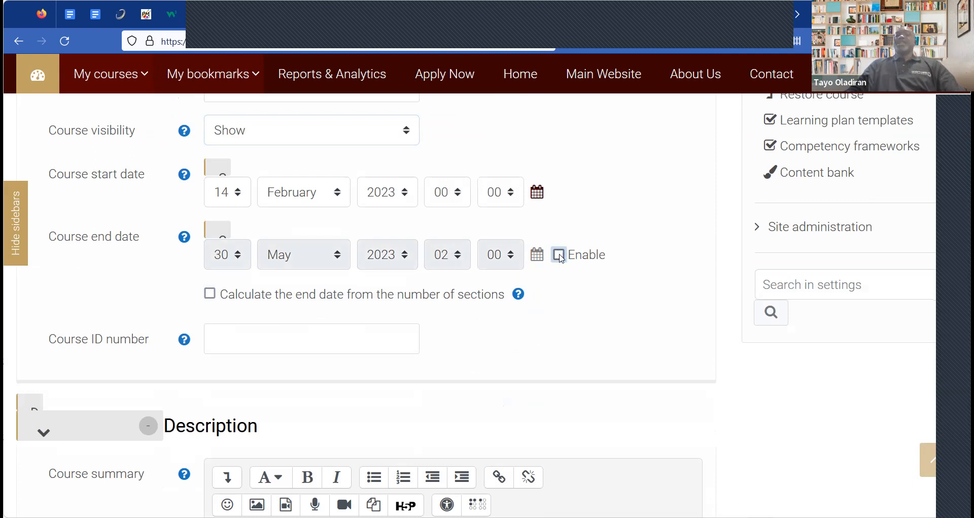
pyautogui.click(559, 255)
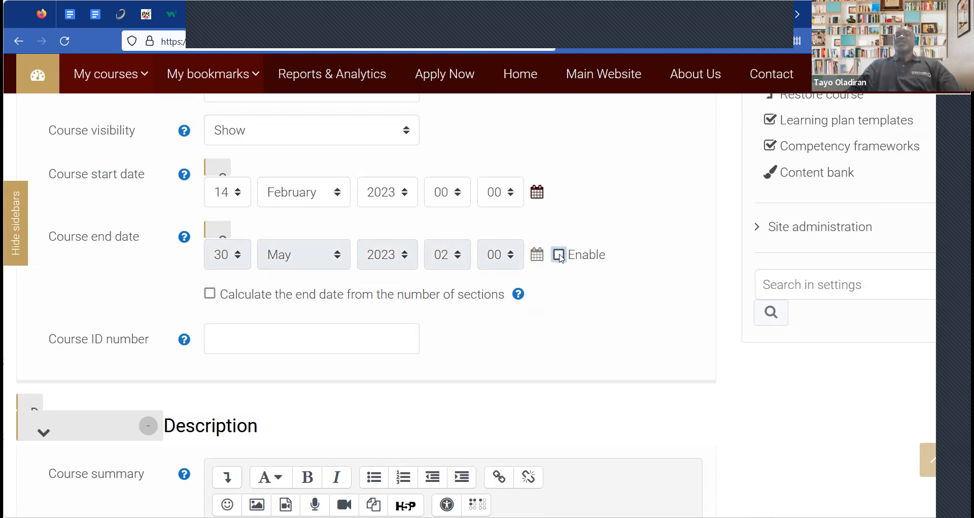
pyautogui.click(210, 295)
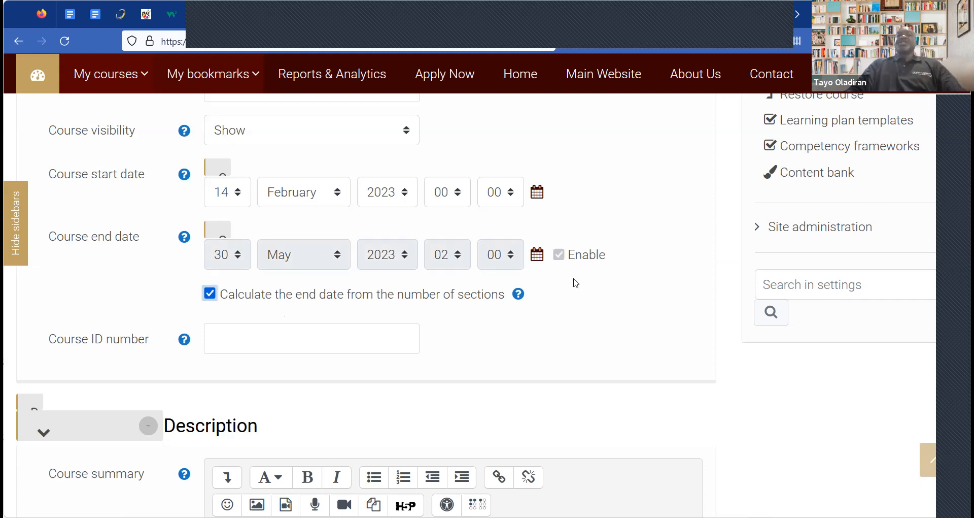
# Set the course ID number to "CPE 3302", keeping the automatic end date calculation enabled
pyautogui.scroll(-1, 228, 311)
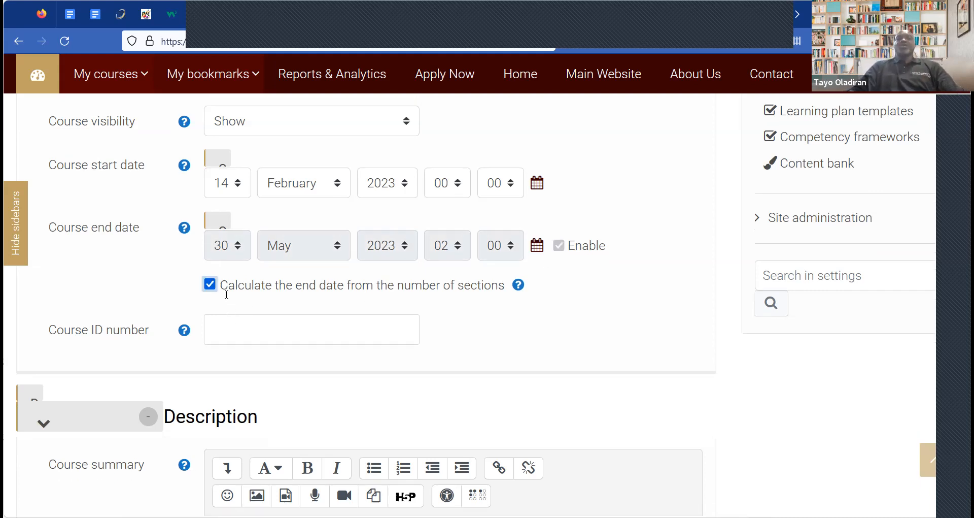
pyautogui.scroll(-1, 227, 294)
pyautogui.click(226, 295)
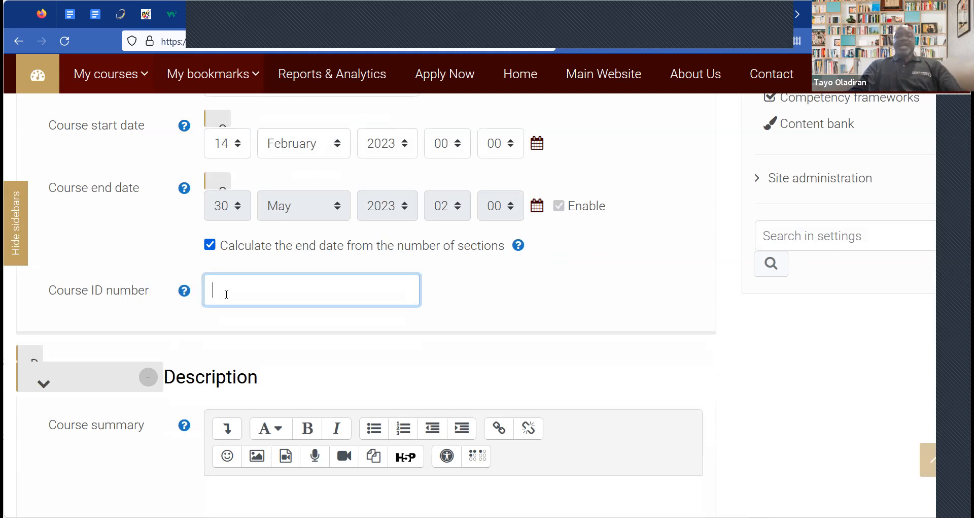
pyautogui.write('CR')
pyautogui.write('E')
pyautogui.write(' 3302')
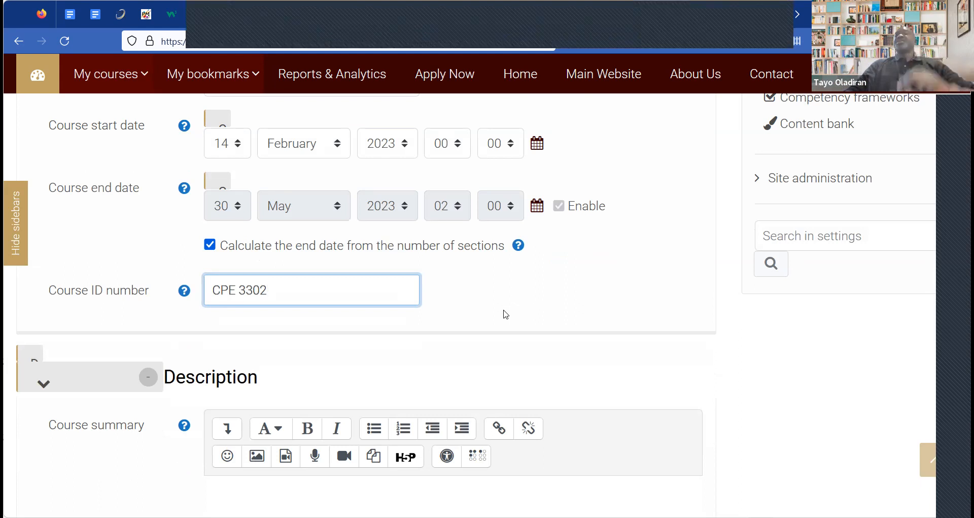
# Read the help text for the course ID number field and close it
pyautogui.scroll(-2, 666, 281)
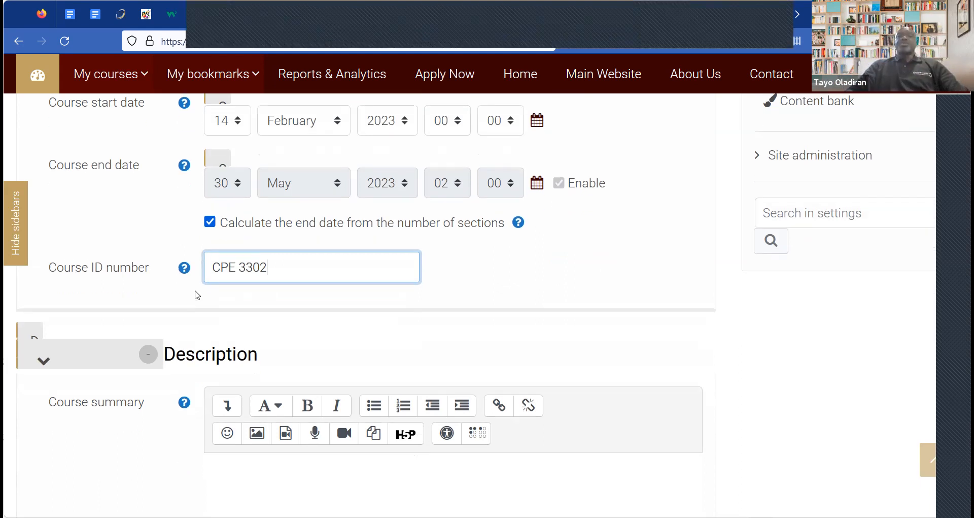
pyautogui.click(185, 233)
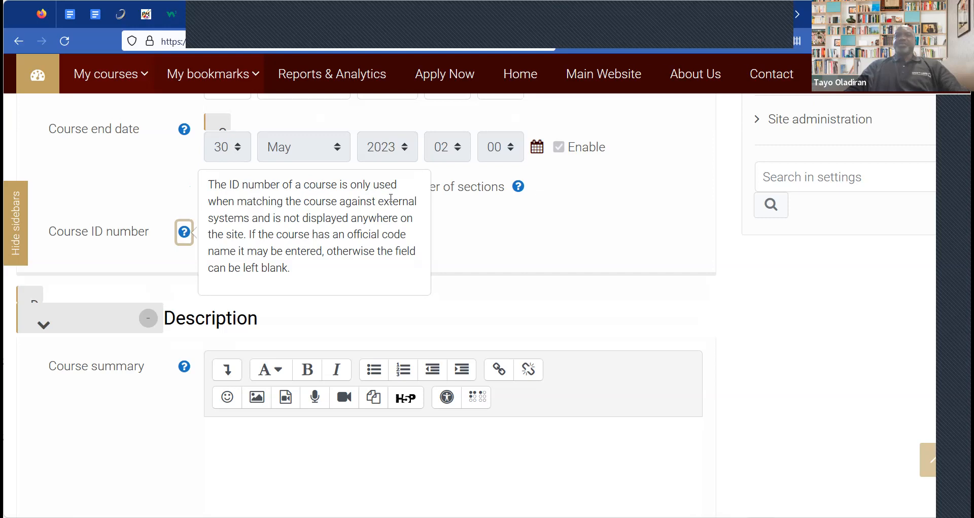
pyautogui.click(560, 251)
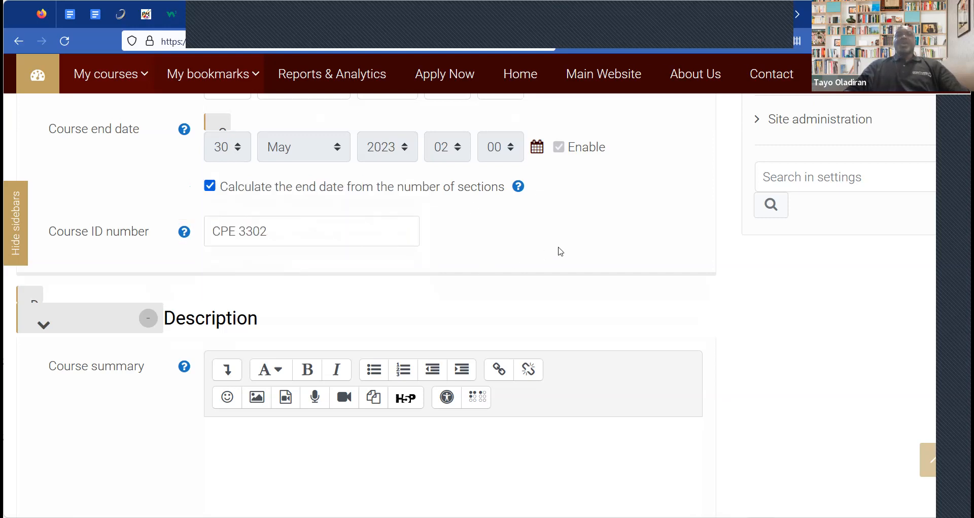
# Review the general settings of the new course, from the full name and category to the dates and ID number
pyautogui.scroll(-3, 560, 251)
pyautogui.scroll(2, 560, 251)
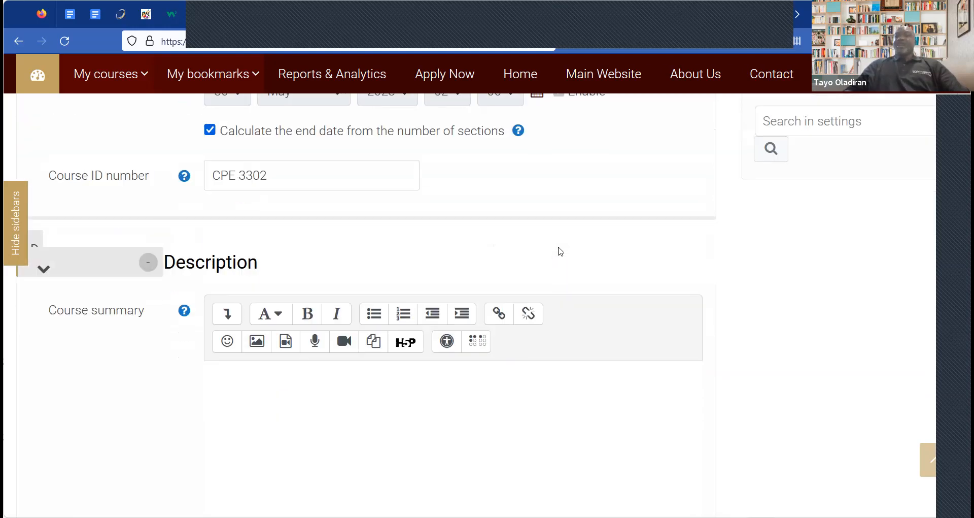
pyautogui.scroll(2, 561, 250)
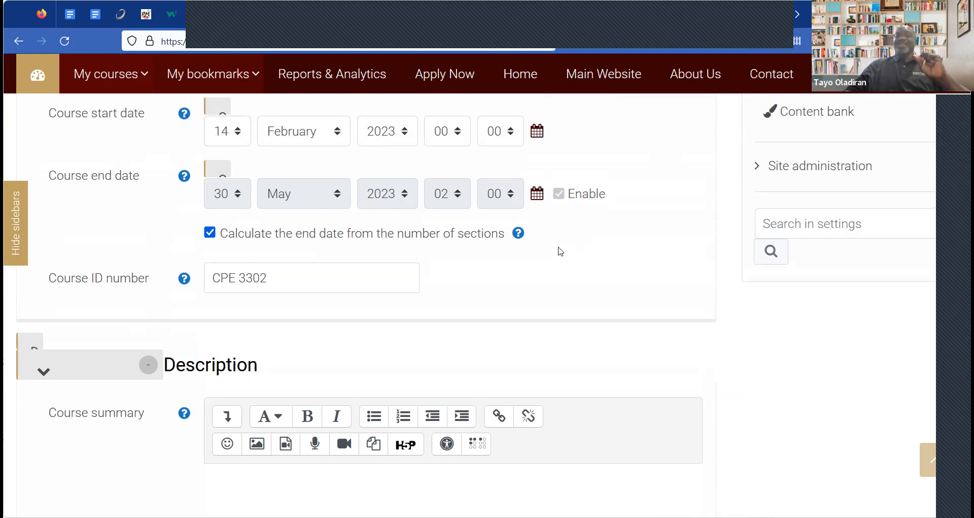
pyautogui.scroll(8, 560, 250)
pyautogui.scroll(-1, 560, 250)
pyautogui.scroll(-2, 561, 250)
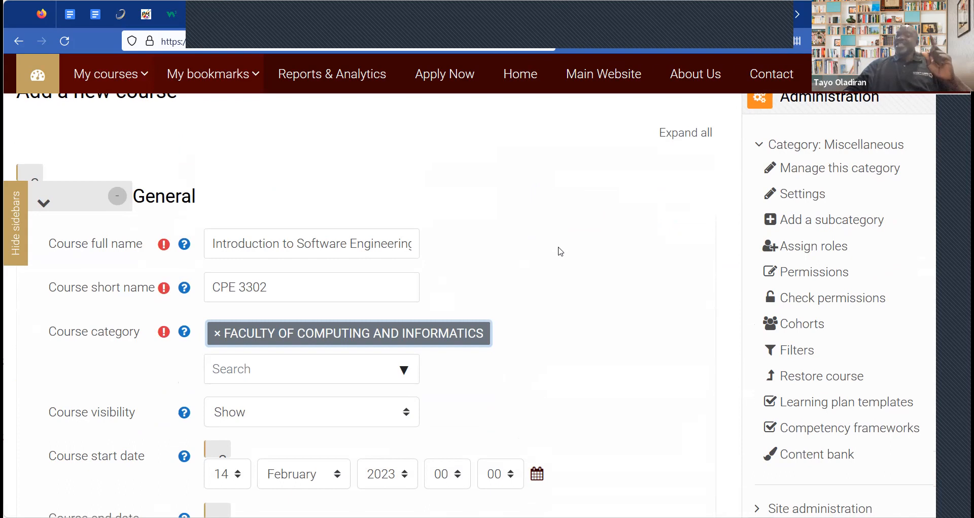
pyautogui.scroll(-4, 561, 251)
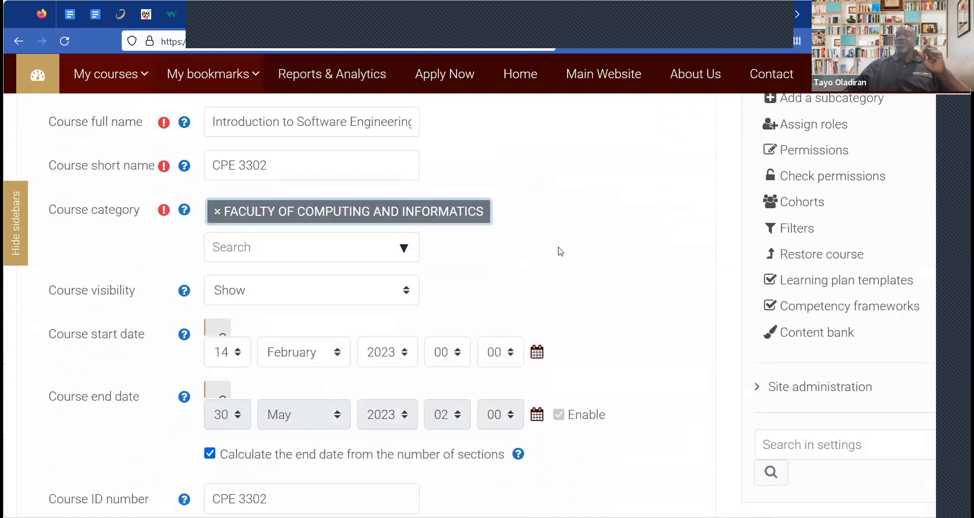
pyautogui.scroll(1, 560, 250)
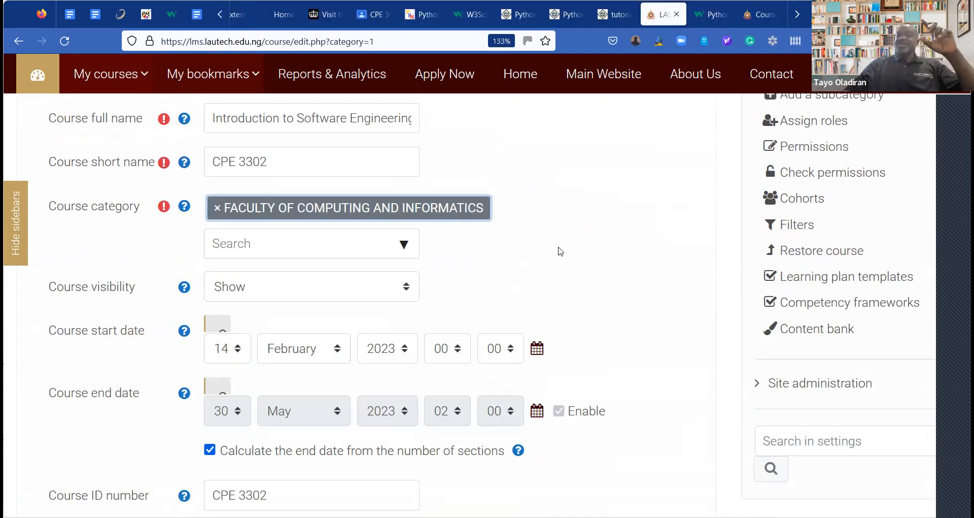
pyautogui.scroll(-5, 561, 250)
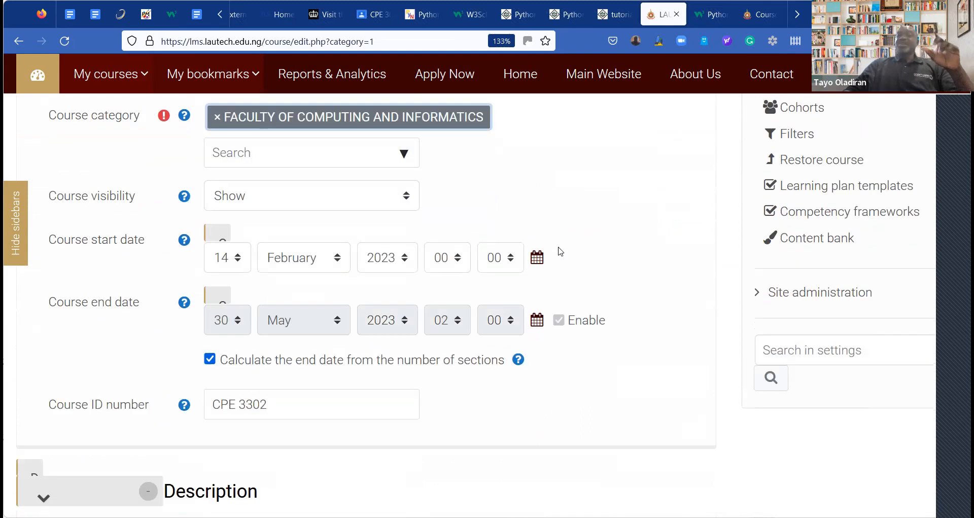
pyautogui.scroll(-5, 560, 251)
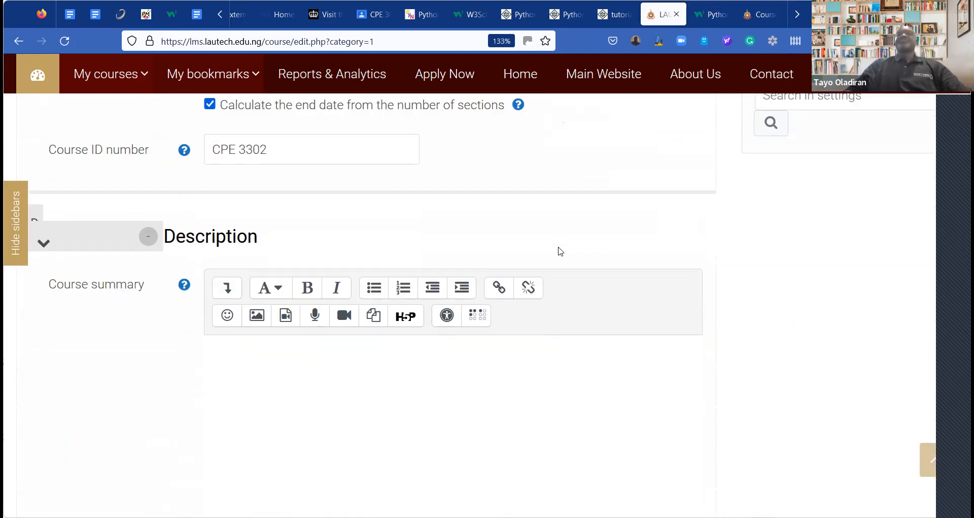
# Fill in the course summary with the basic skills introduction and topics from the Software Development Lifecycle (SDLC) to Python Classes, Functions, Modules, and Software testing
pyautogui.scroll(-1, 230, 295)
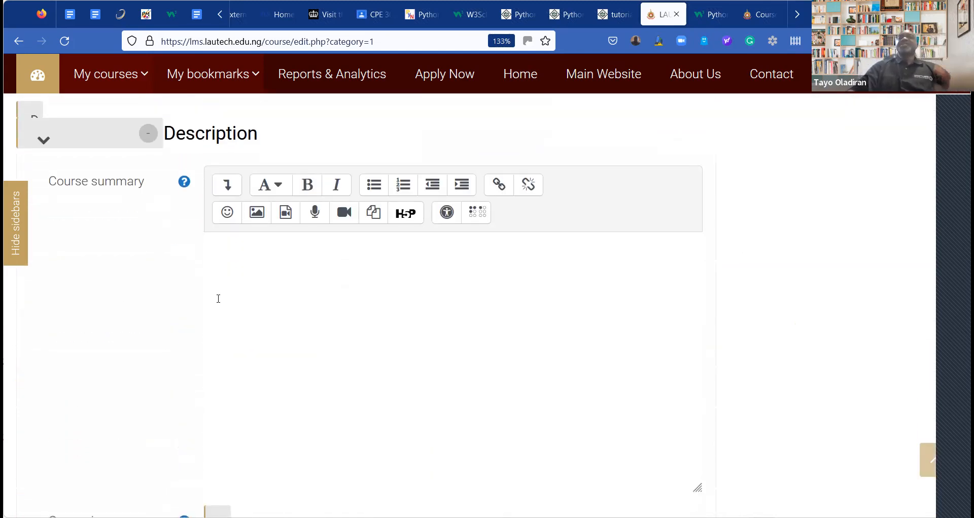
pyautogui.click(219, 298)
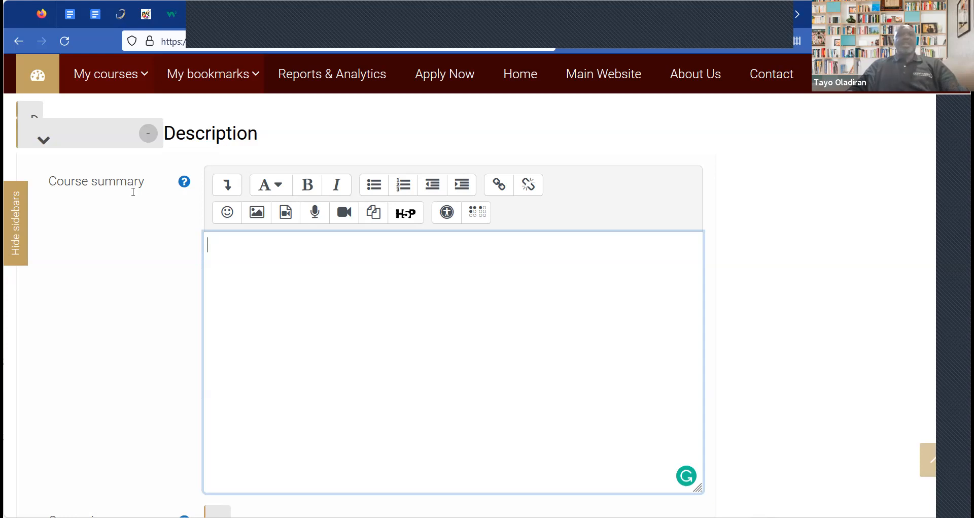
pyautogui.hotkey('alt', 'Tab')
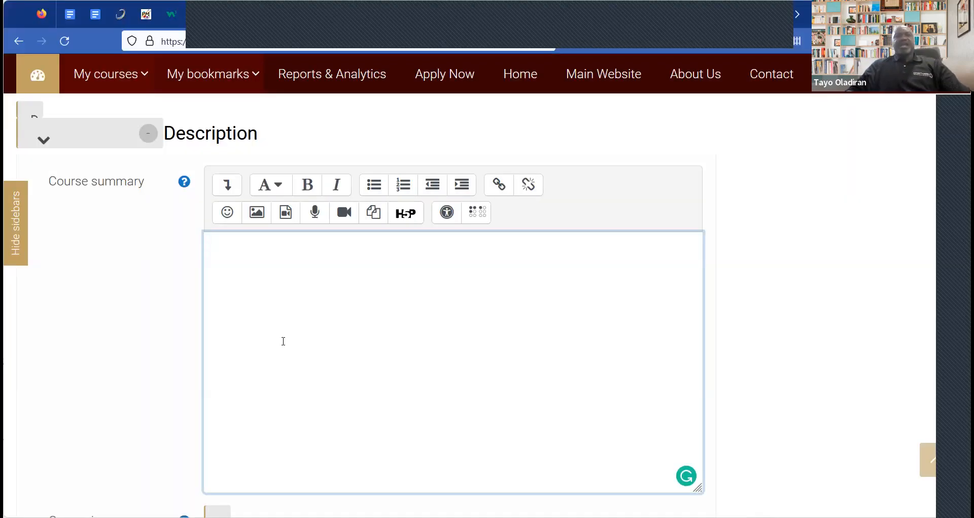
pyautogui.write('The course introduces the students to the basic skills needed to become good software developers. The following will be covered in this course: Introduction to the Software Development Lifecycle (SDLC), Software Requirements Analysis, Software Architecture and Design,  Software Implementation, Python Execution Control and Constructs, Python Classes, Functions, Modules, and Software testing.')
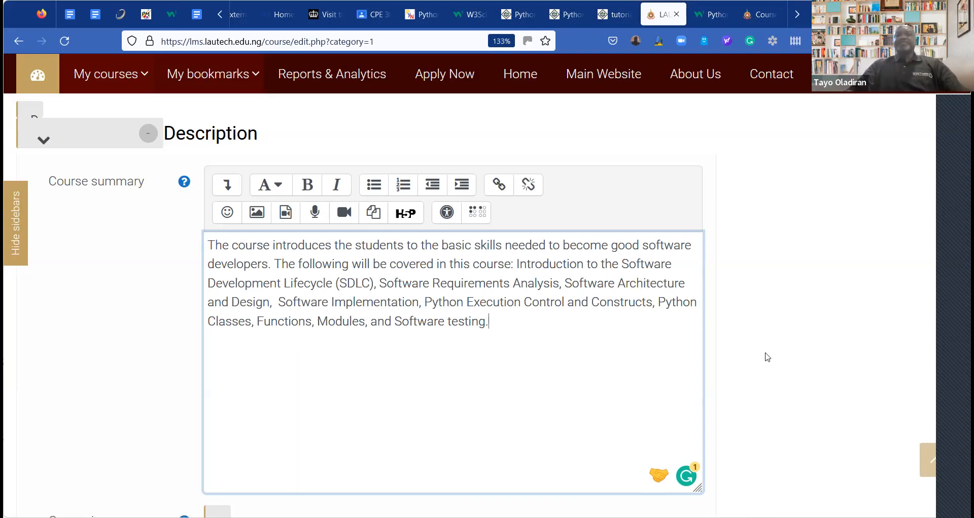
# Open the file picker for the course image and look through the Server files, Recent files and URL downloader sources
pyautogui.scroll(-5, 768, 357)
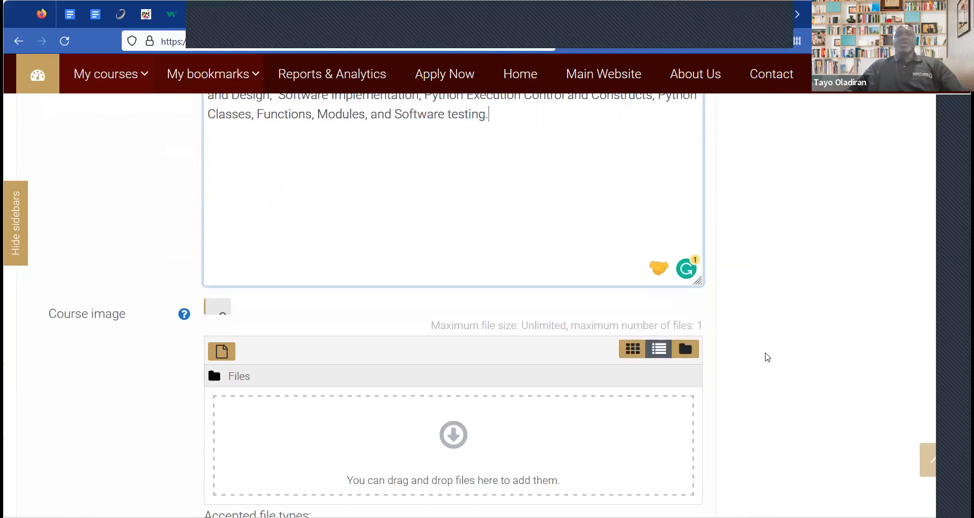
pyautogui.scroll(2, 765, 354)
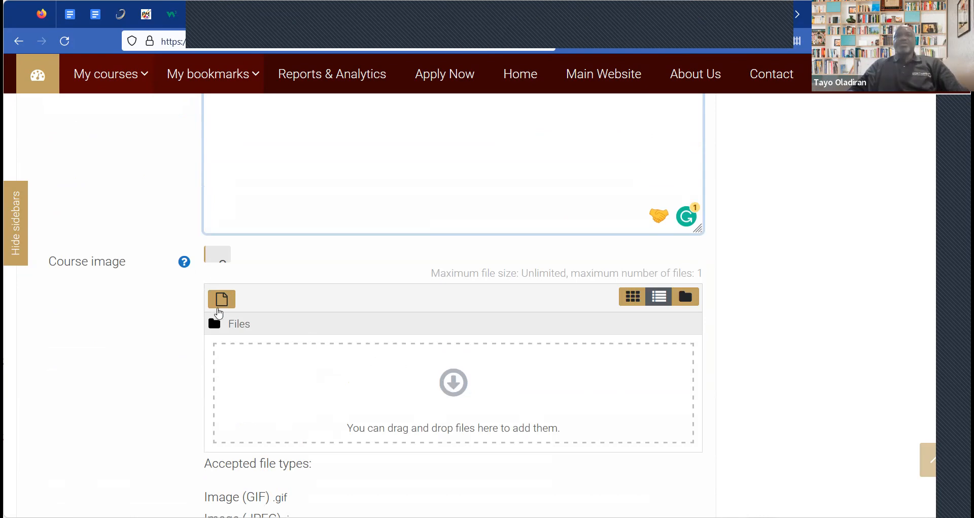
pyautogui.click(222, 300)
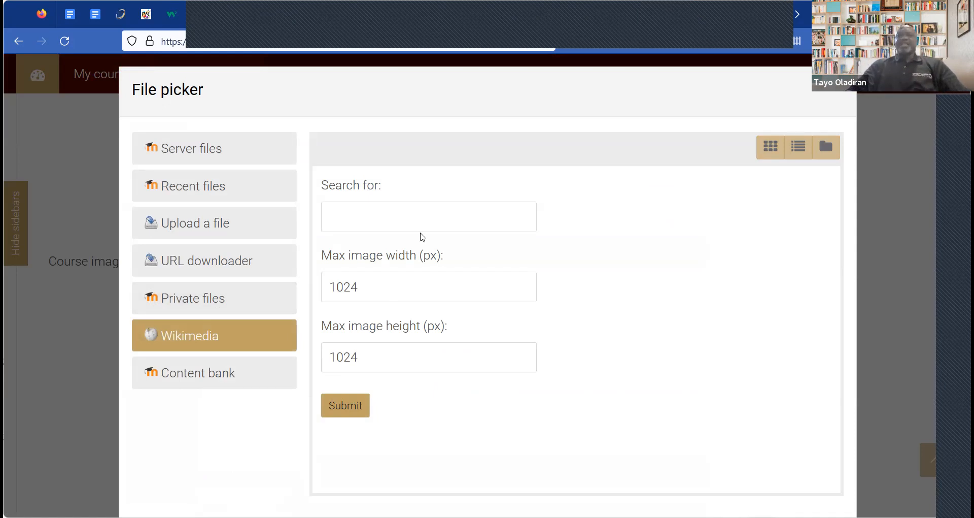
pyautogui.click(216, 149)
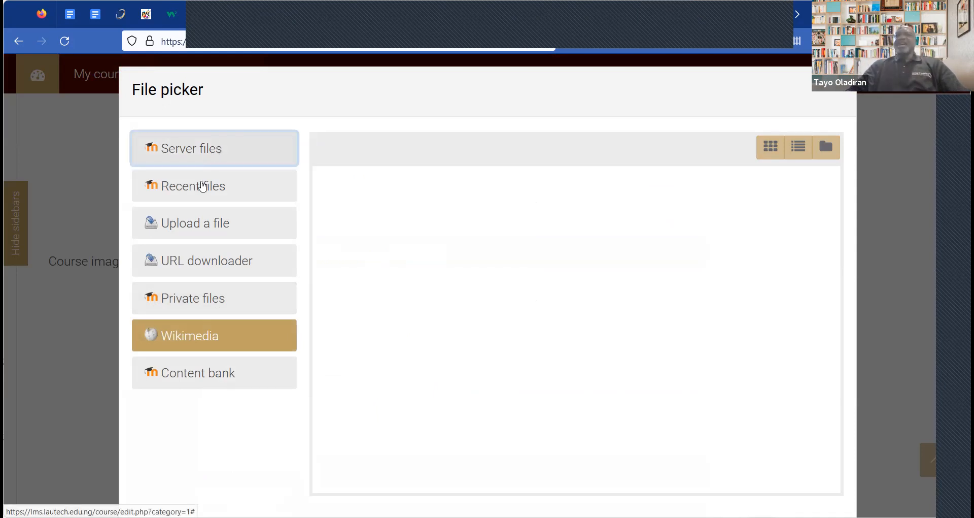
pyautogui.click(202, 186)
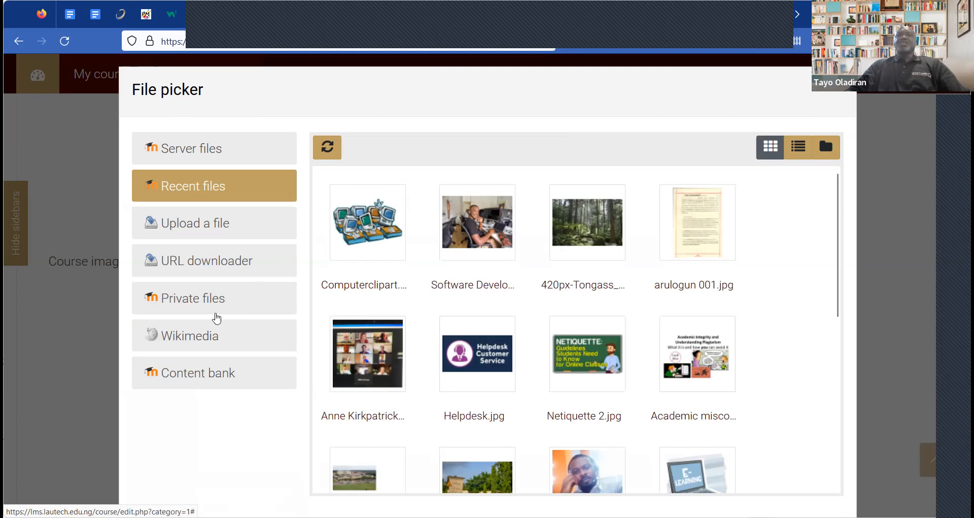
pyautogui.click(206, 264)
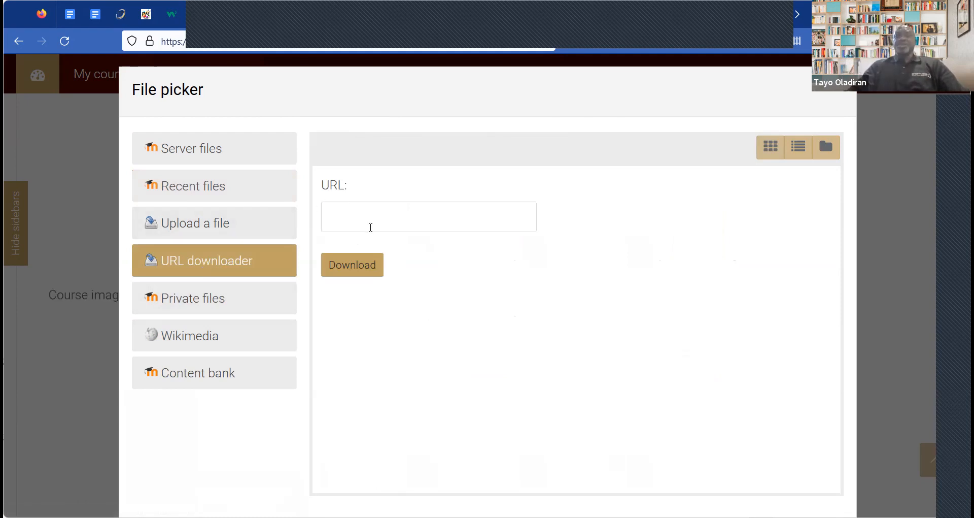
# Search Wikimedia for "software engineering" images, keeping the maximum width and height at 1024 px
pyautogui.click(193, 340)
pyautogui.click(352, 225)
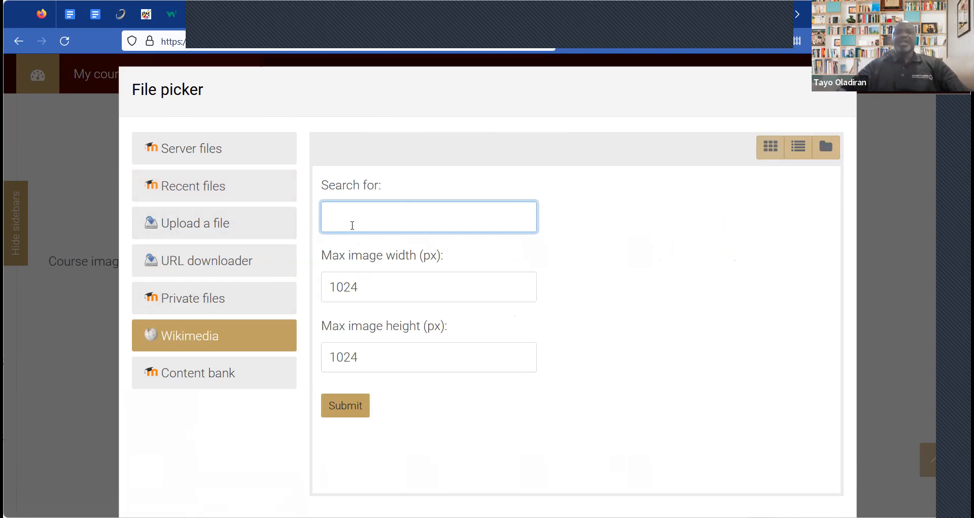
pyautogui.write('Soft')
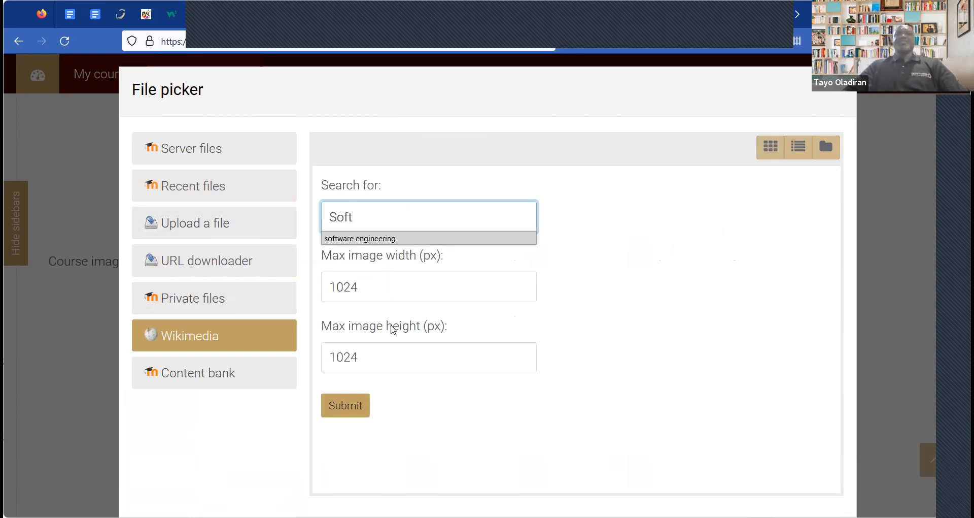
pyautogui.press('Down')
pyautogui.press('Return')
pyautogui.click(348, 406)
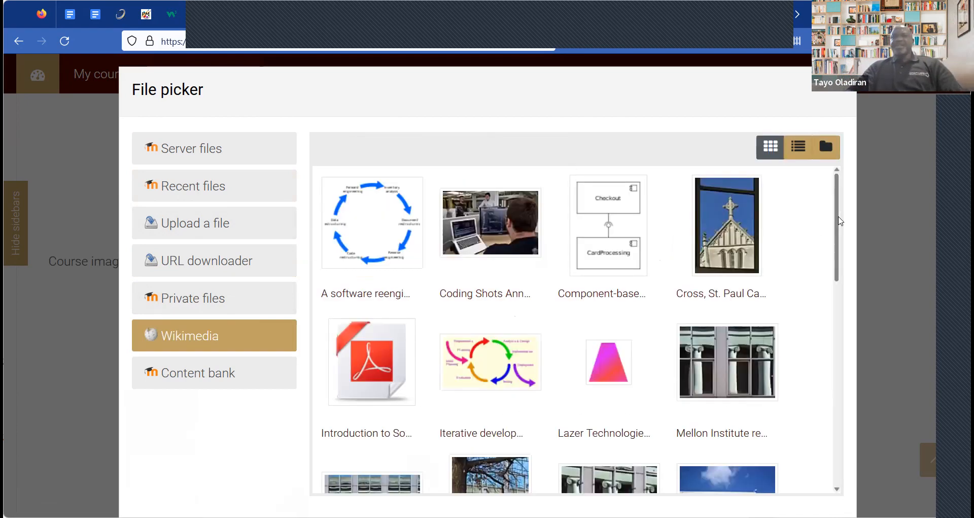
# Find "Software developer at work 02.jpg" among the Wikimedia images and add it as the course image
pyautogui.moveTo(841, 255); pyautogui.dragTo(852, 451)
pyautogui.scroll(1, 782, 351)
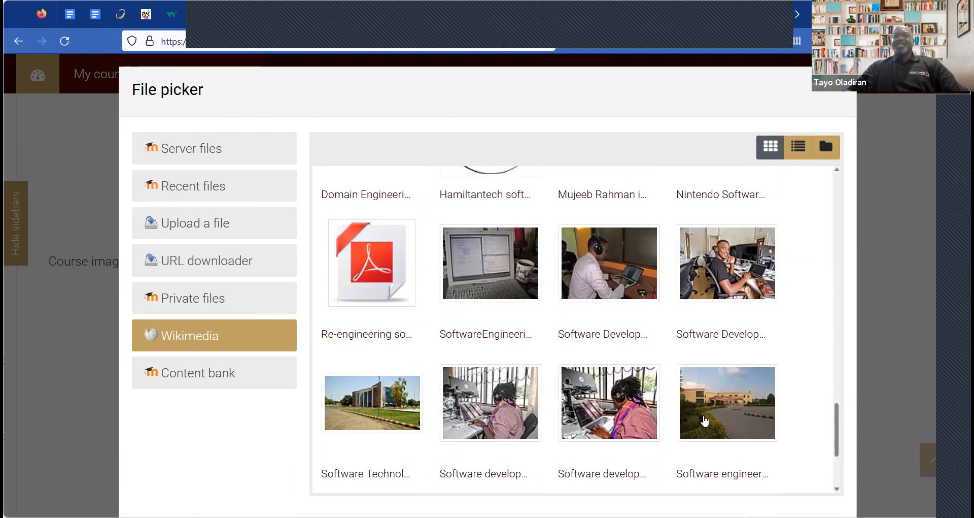
pyautogui.scroll(-2, 841, 450)
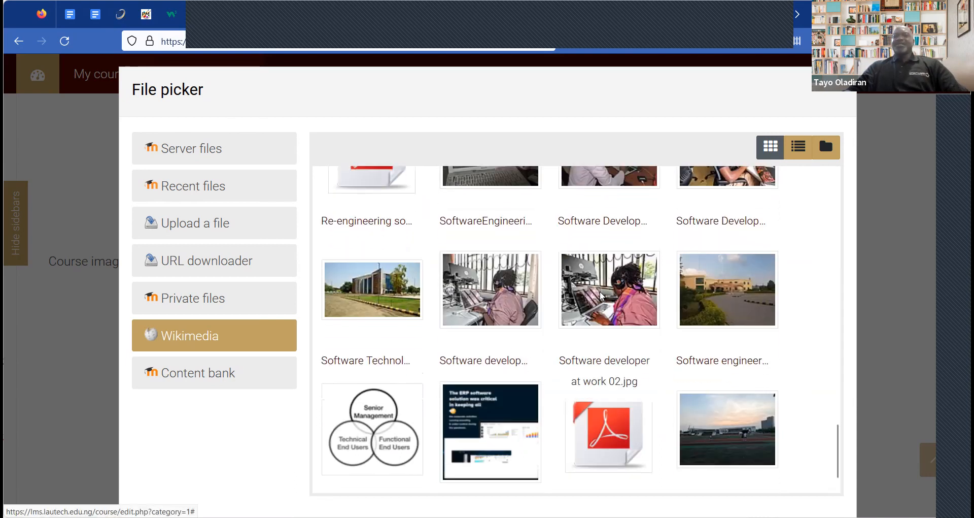
pyautogui.click(569, 324)
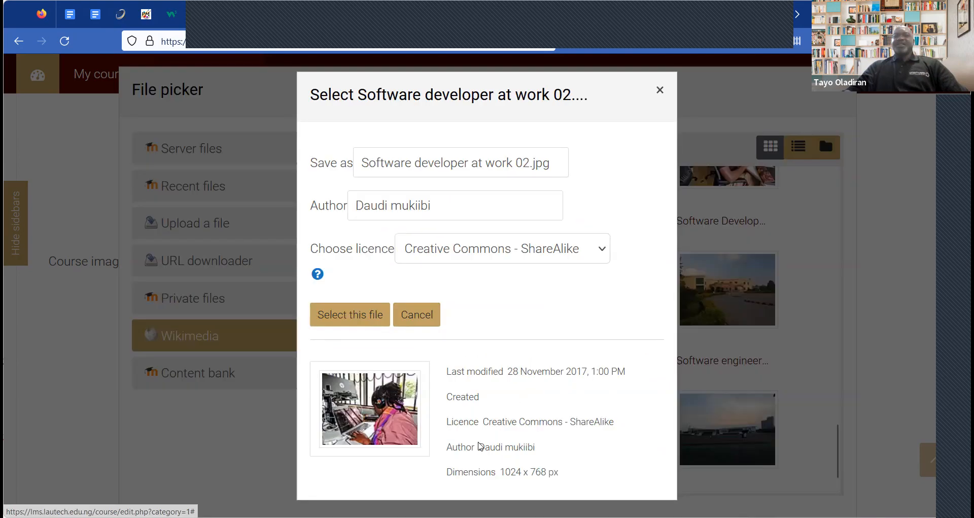
pyautogui.click(366, 321)
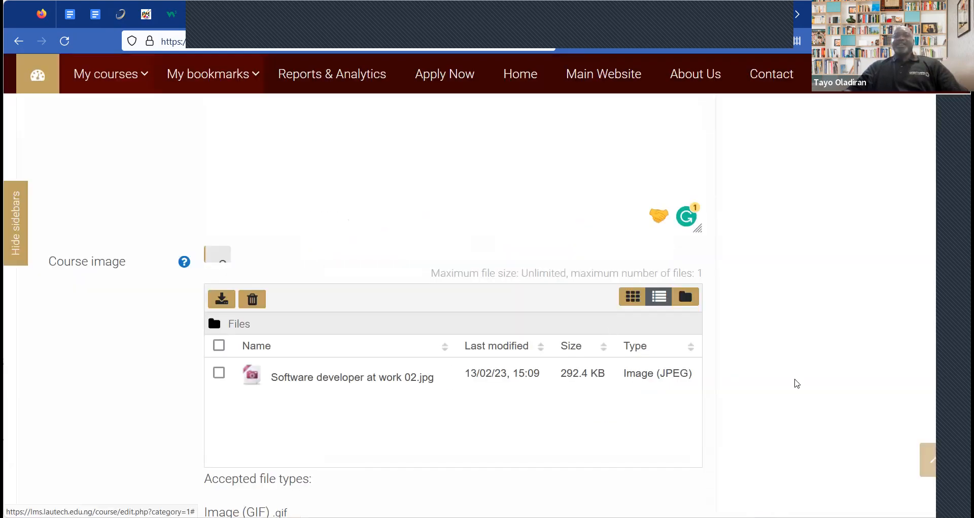
# Look over the remaining sections of the course form and expand the Course format settings
pyautogui.scroll(-6, 797, 384)
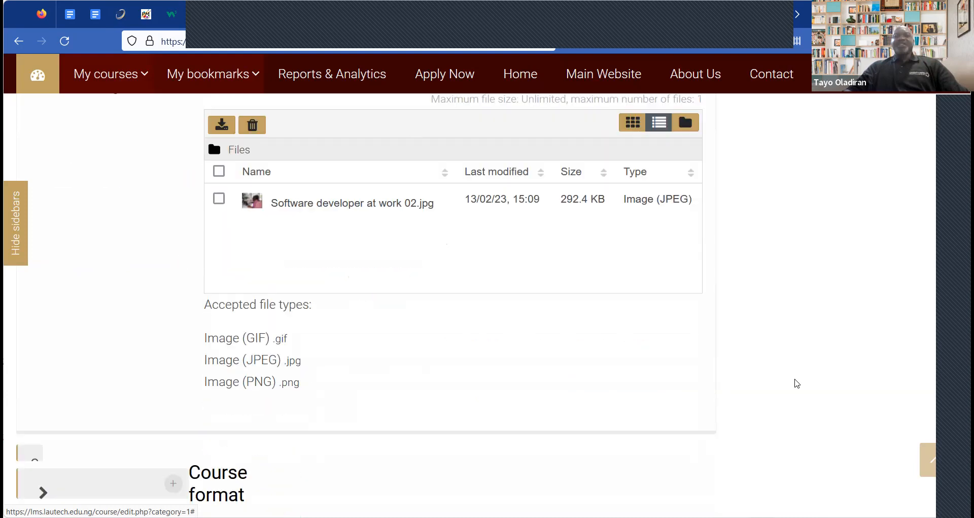
pyautogui.scroll(-4, 797, 383)
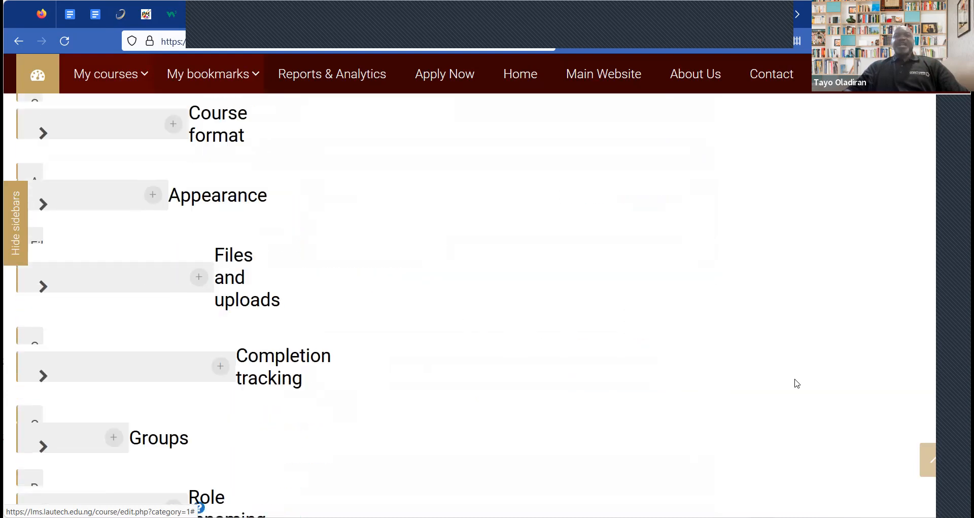
pyautogui.scroll(3, 797, 383)
pyautogui.scroll(2, 797, 383)
pyautogui.scroll(-5, 797, 383)
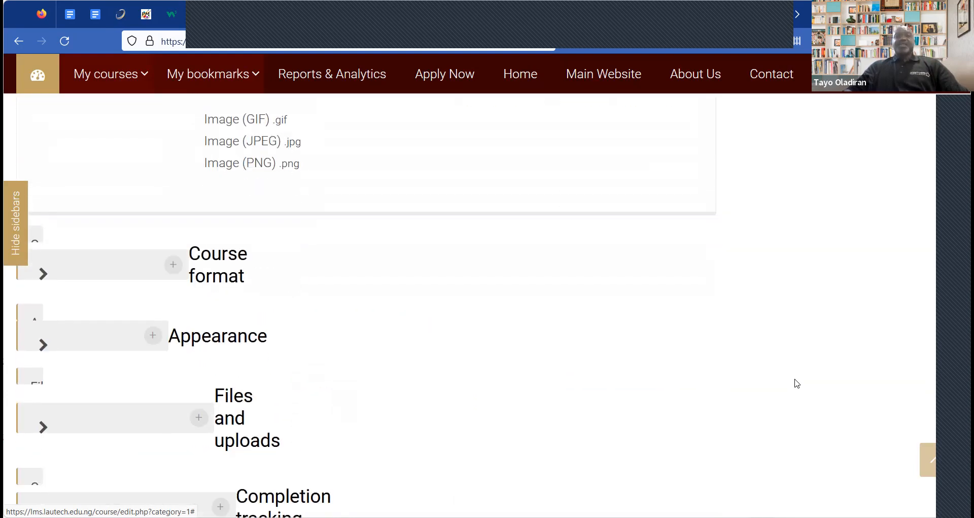
pyautogui.scroll(-2, 275, 267)
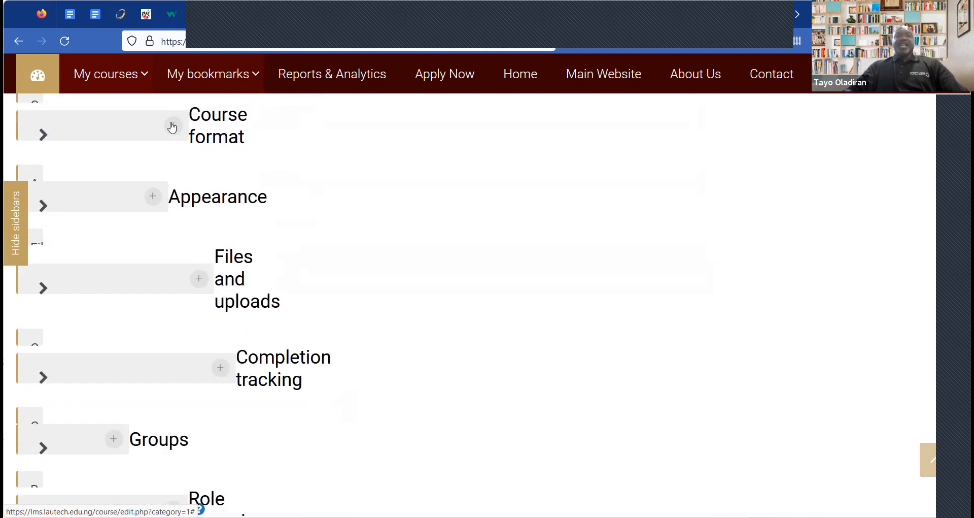
pyautogui.click(172, 127)
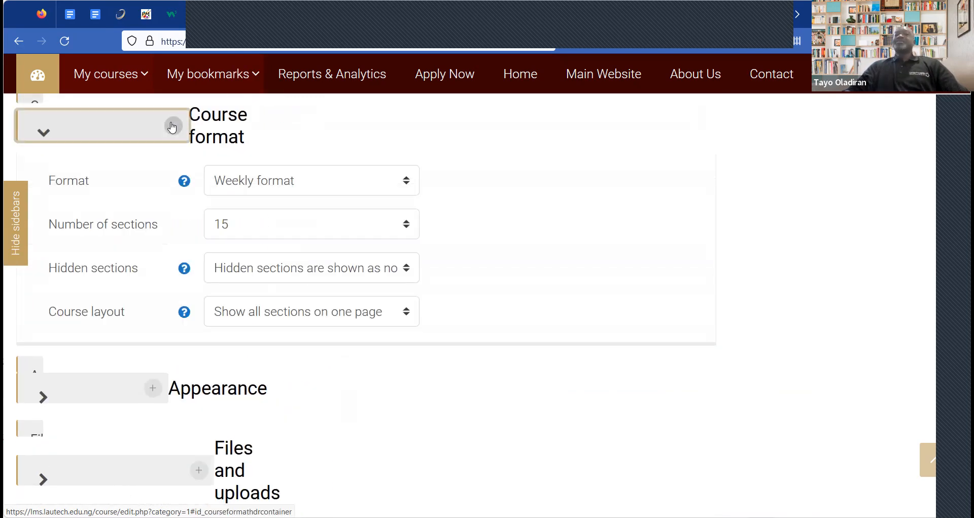
# Review the available course formats and read the help on what each format does, leaving Weekly format selected
pyautogui.click(410, 182)
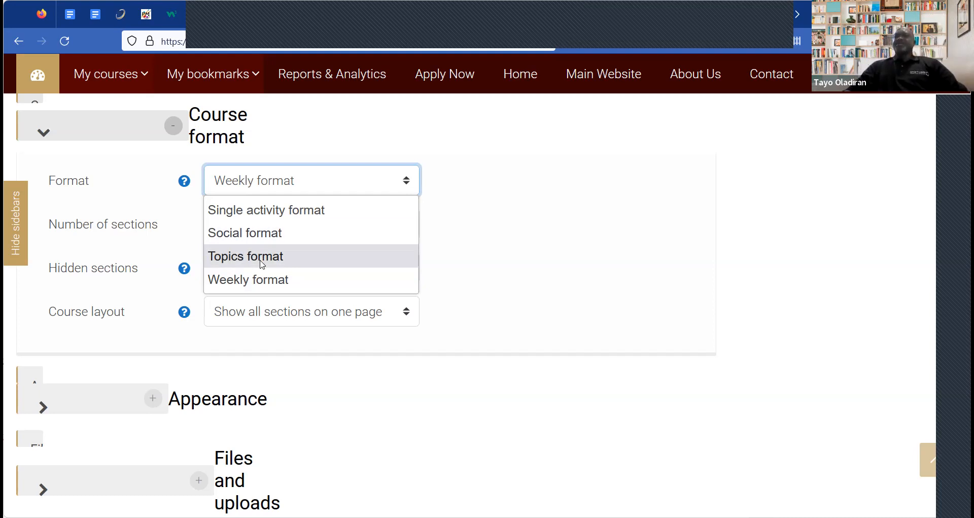
pyautogui.click(184, 181)
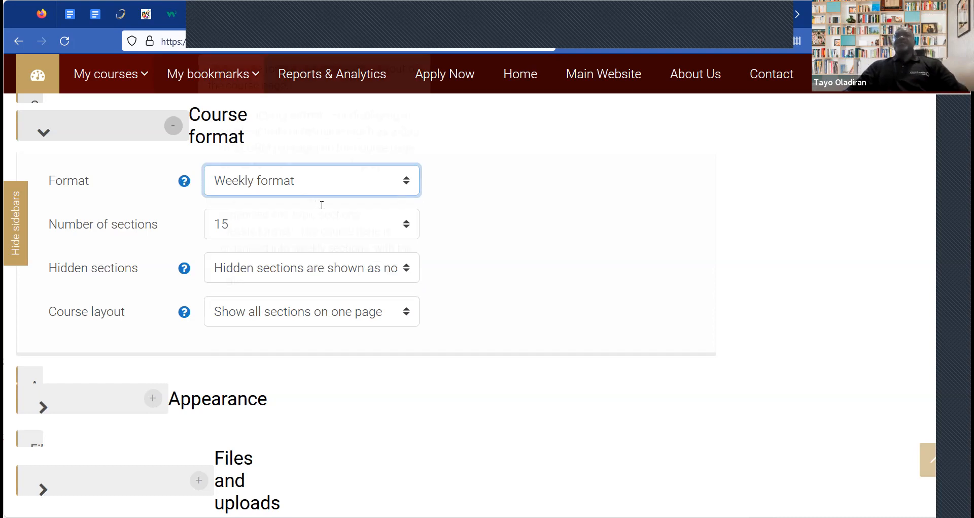
pyautogui.scroll(-1, 328, 208)
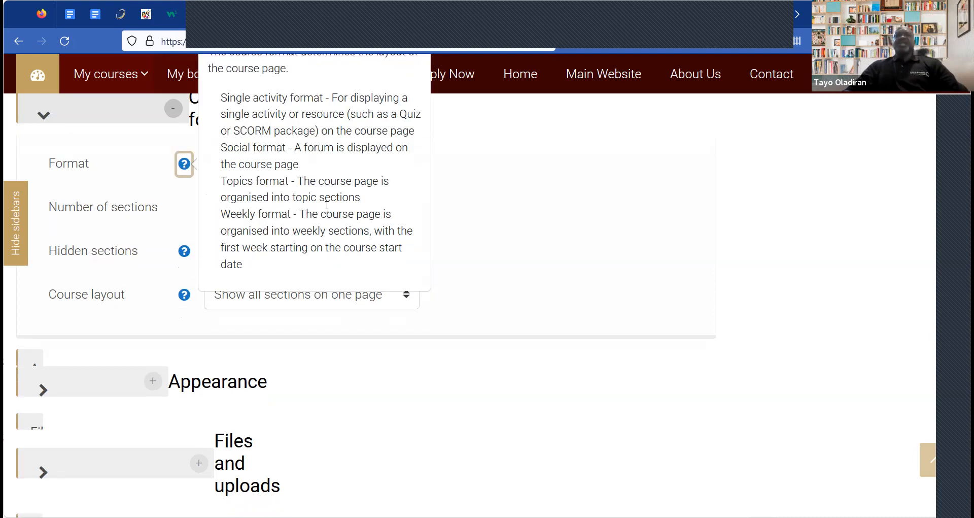
pyautogui.scroll(3, 327, 205)
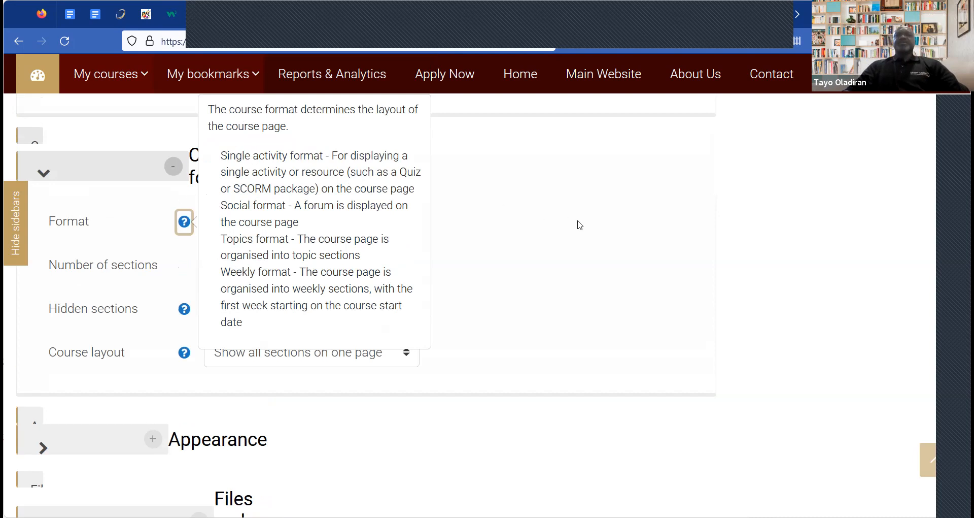
pyautogui.click(437, 293)
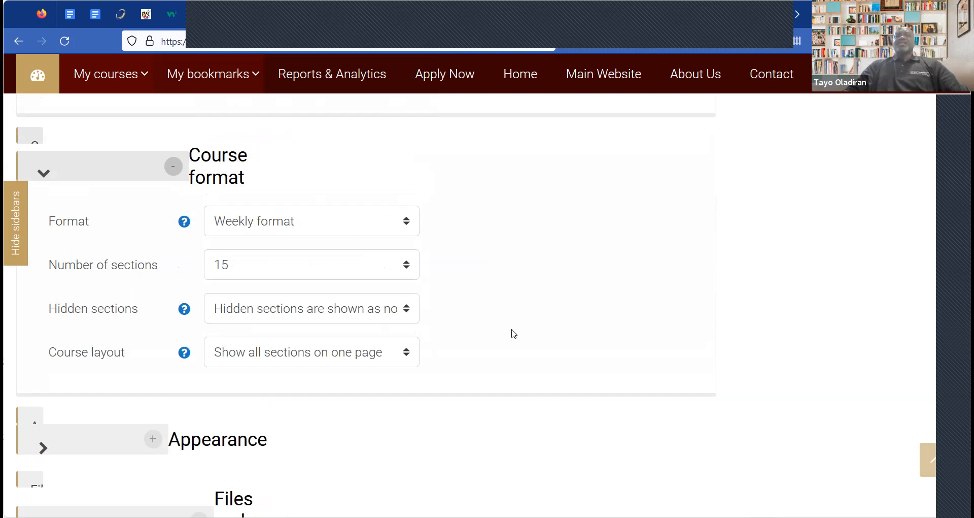
# Look at the choices for Hidden sections and Course layout without changing either setting
pyautogui.scroll(-1, 513, 333)
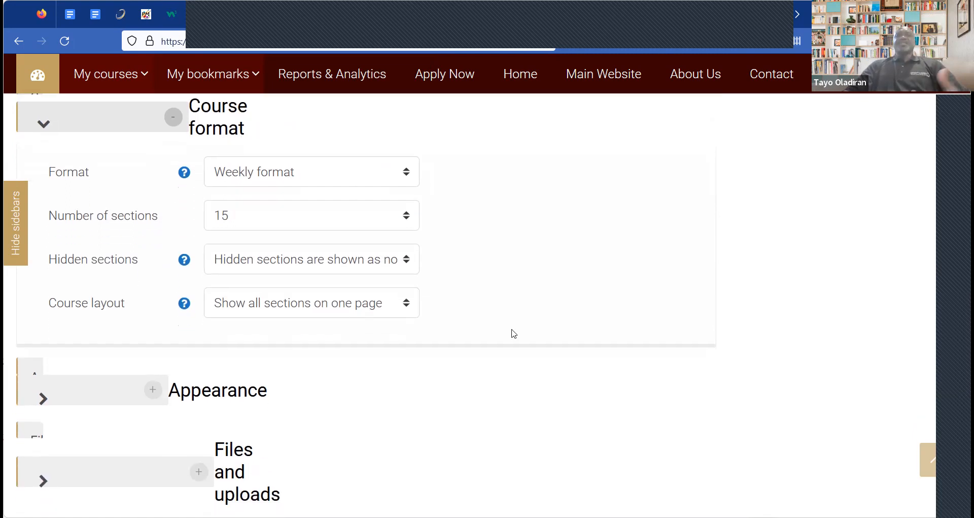
pyautogui.click(406, 260)
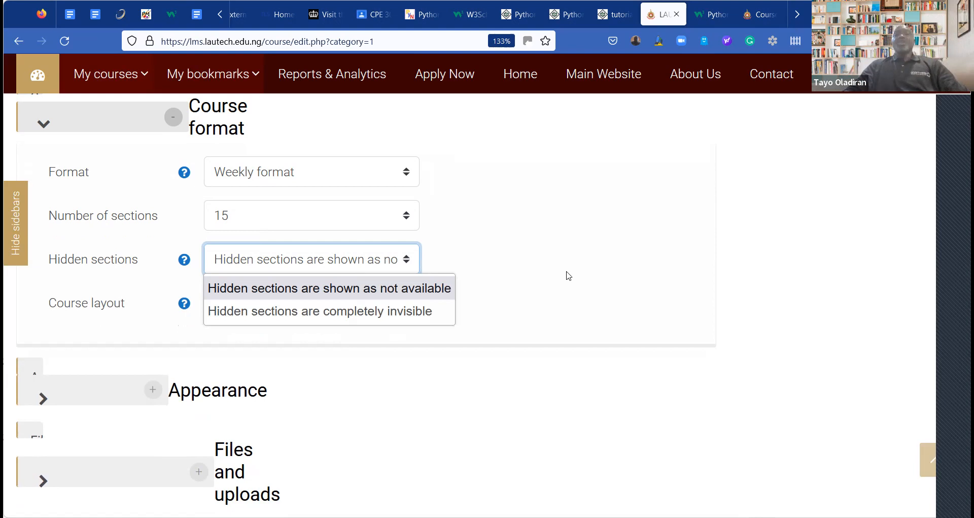
pyautogui.scroll(-3, 542, 342)
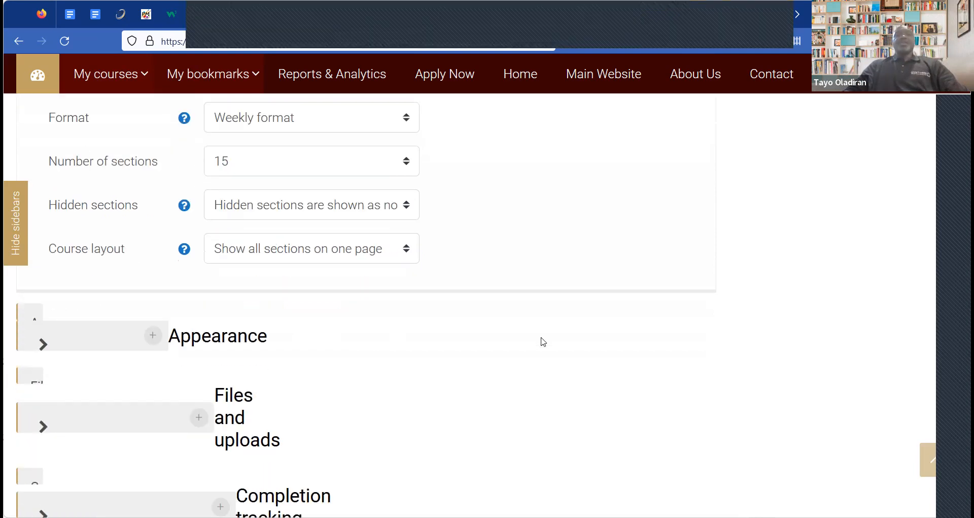
pyautogui.scroll(-1, 394, 178)
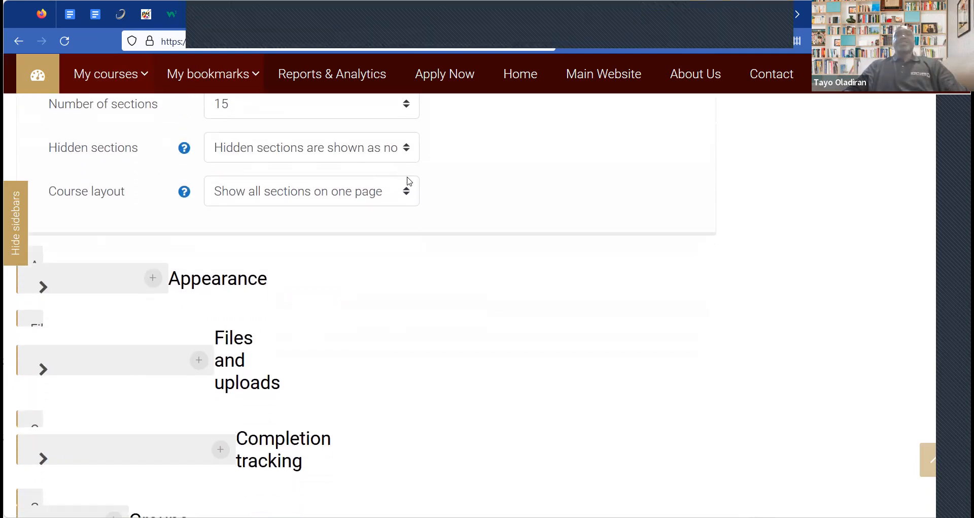
pyautogui.scroll(-1, 409, 182)
pyautogui.click(409, 182)
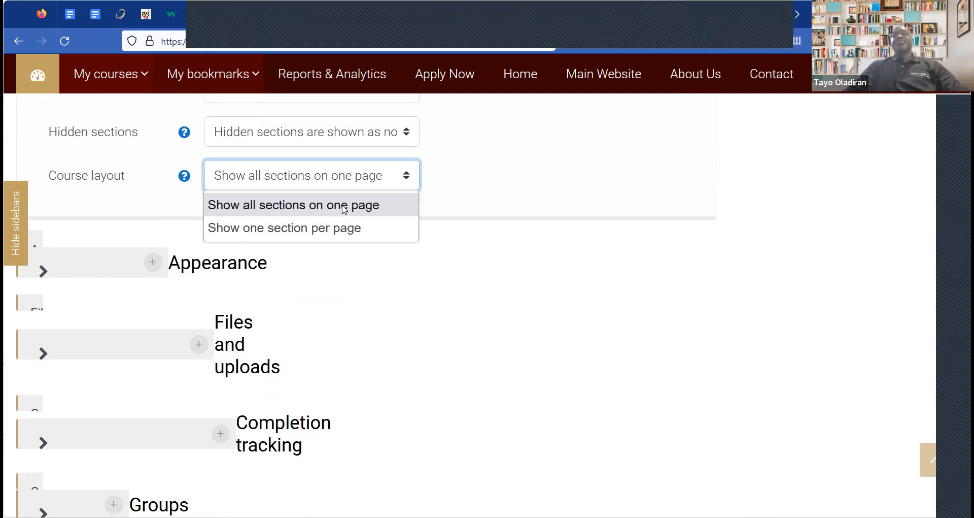
pyautogui.click(559, 309)
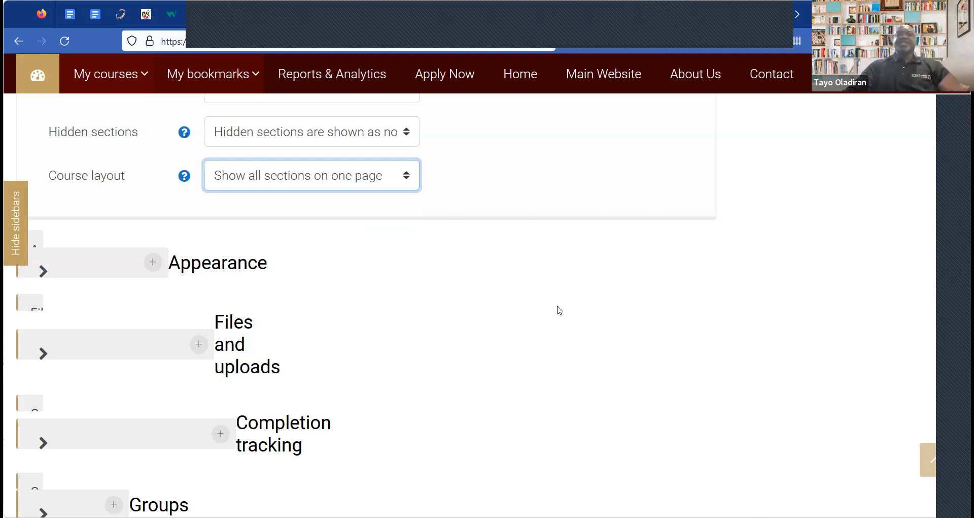
# Expand the Appearance settings and set Show activity reports to Yes
pyautogui.scroll(-2, 487, 285)
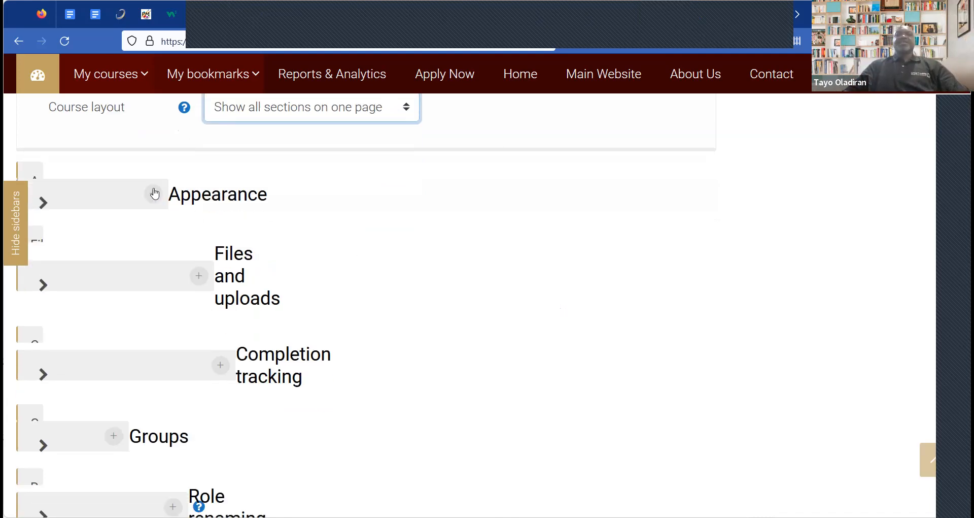
pyautogui.click(153, 189)
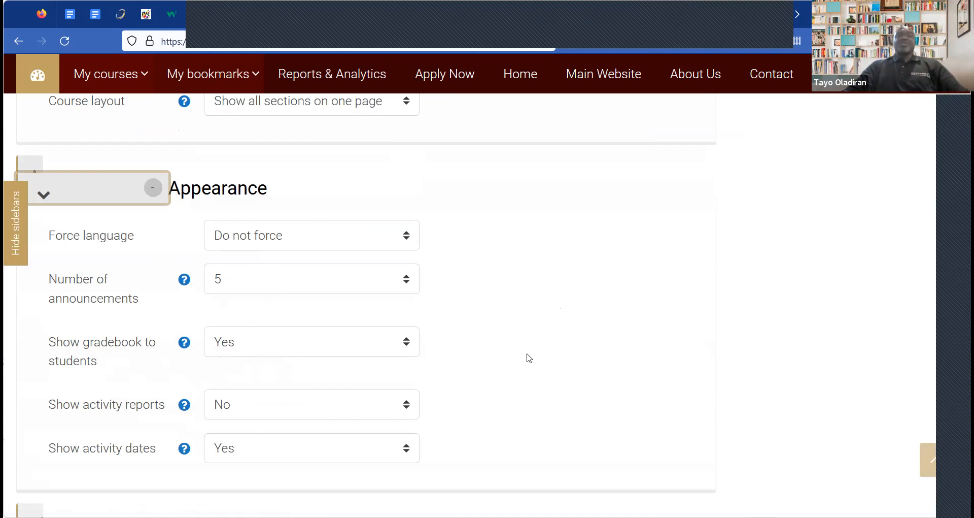
pyautogui.scroll(-2, 128, 345)
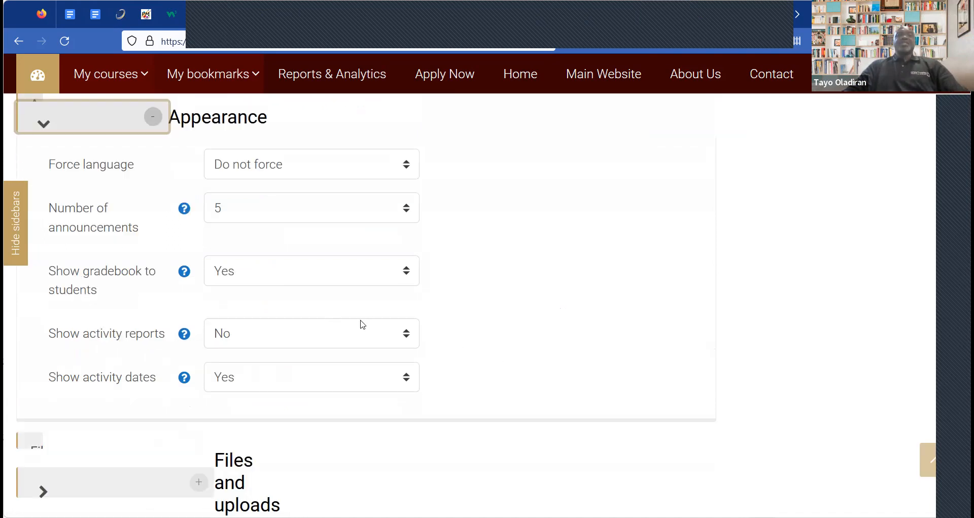
pyautogui.click(286, 390)
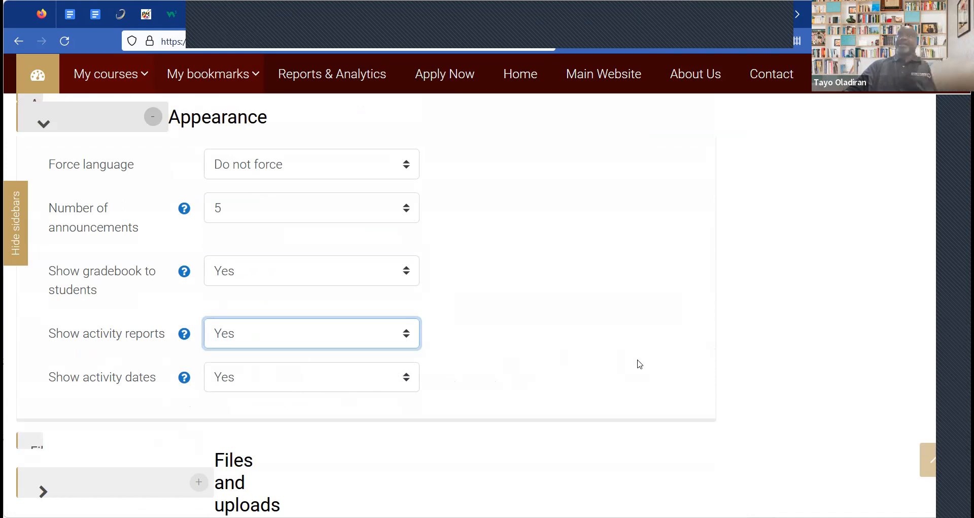
# Set the maximum upload size under Files and uploads to 128 MB, and expand the Completion tracking settings
pyautogui.scroll(-2, 640, 364)
pyautogui.scroll(-2, 639, 363)
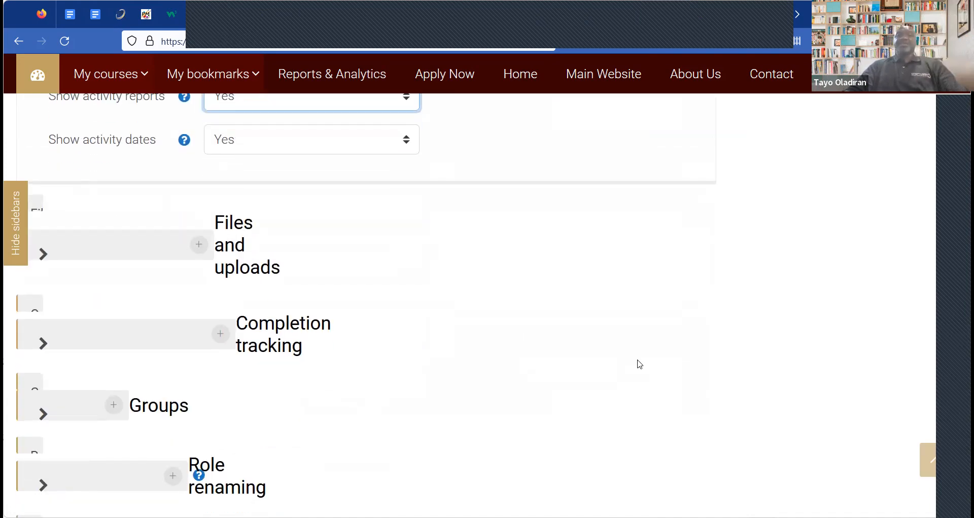
pyautogui.scroll(-1, 638, 363)
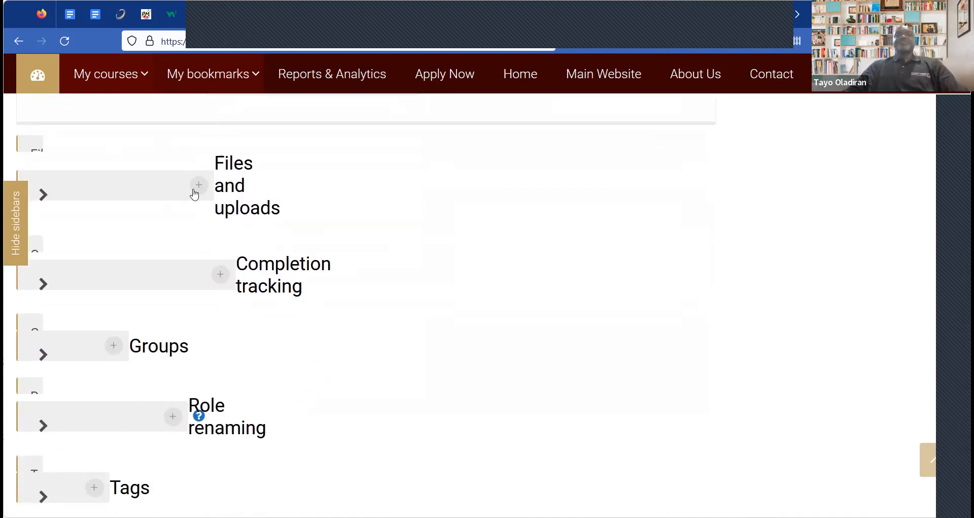
pyautogui.click(195, 194)
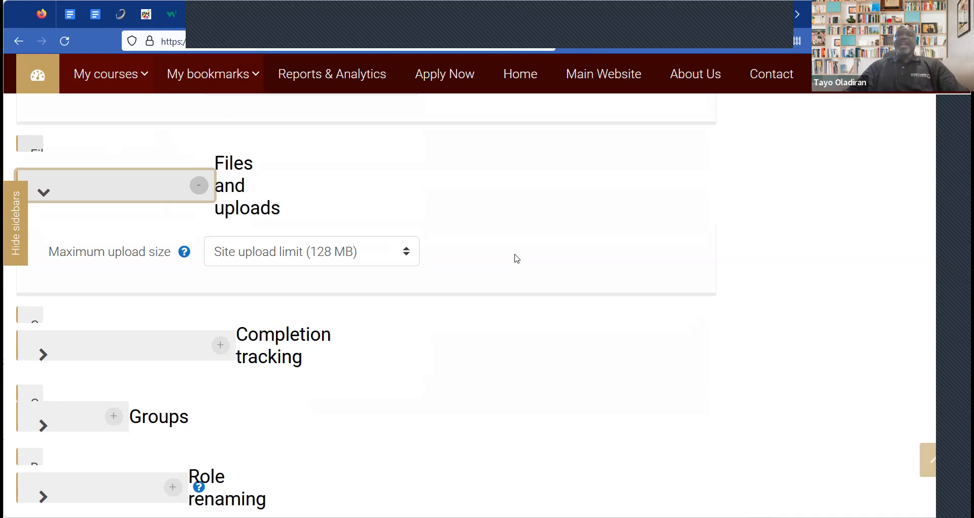
pyautogui.click(406, 256)
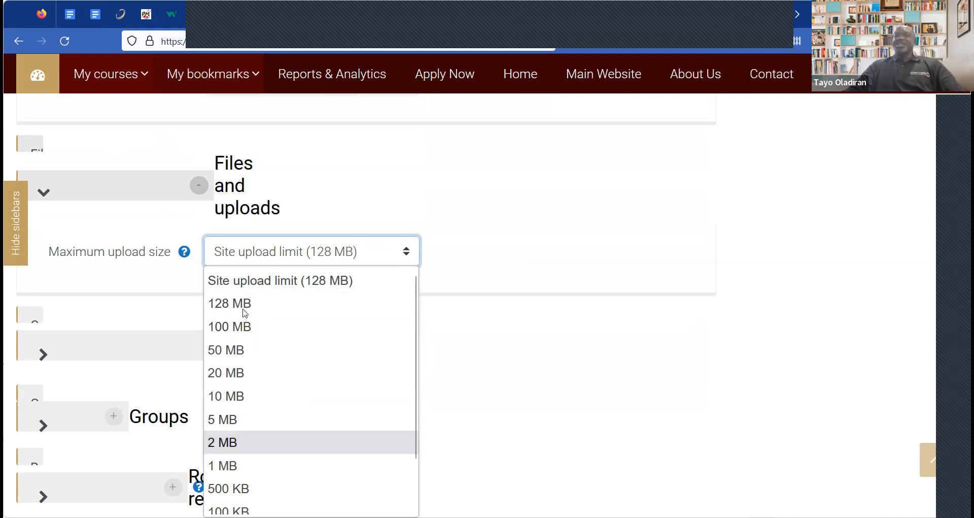
pyautogui.click(583, 286)
pyautogui.scroll(-3, 583, 285)
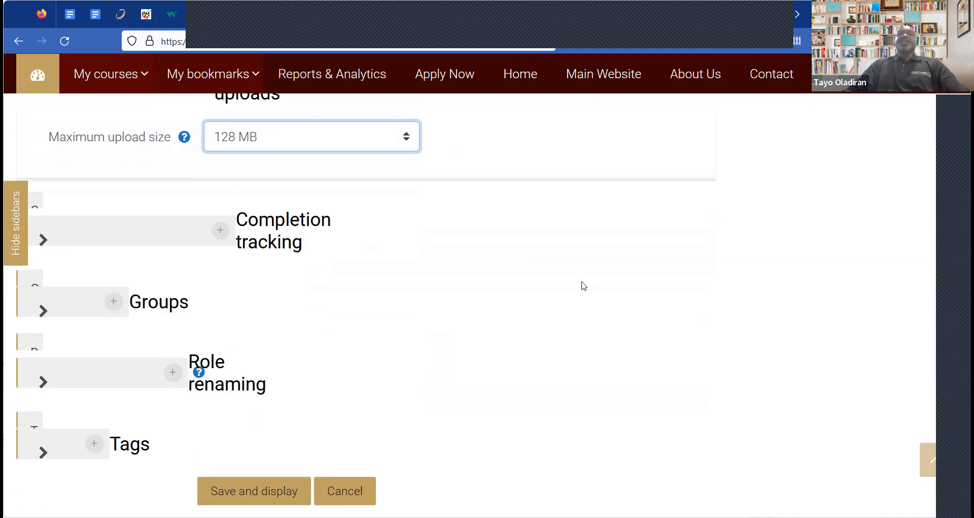
pyautogui.click(222, 186)
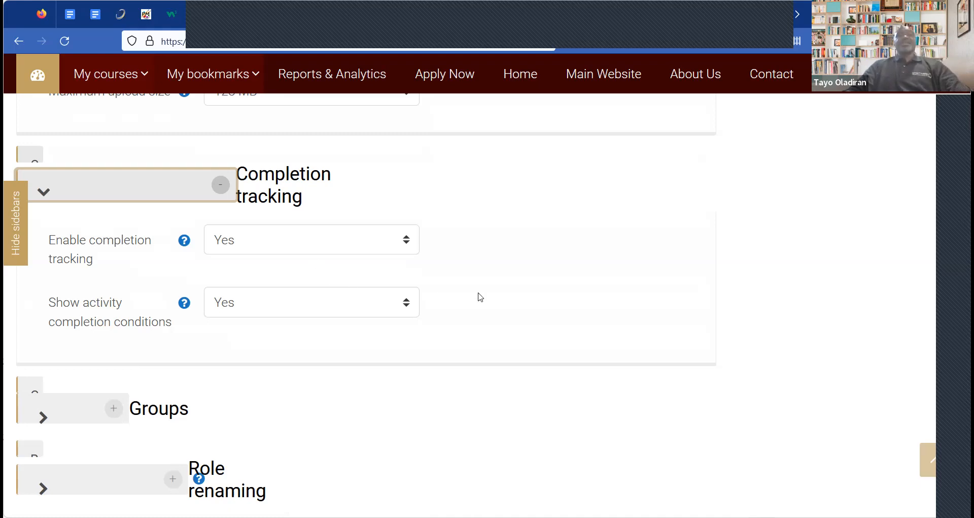
# In the Groups settings, set the group mode to Visible groups and Force group mode to Yes, keeping the default grouping at None
pyautogui.scroll(-5, 480, 297)
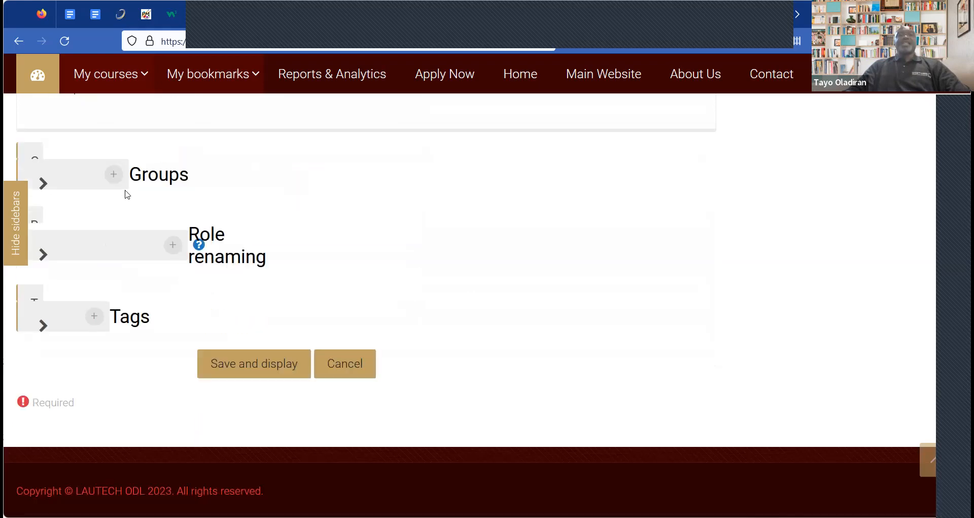
pyautogui.click(116, 173)
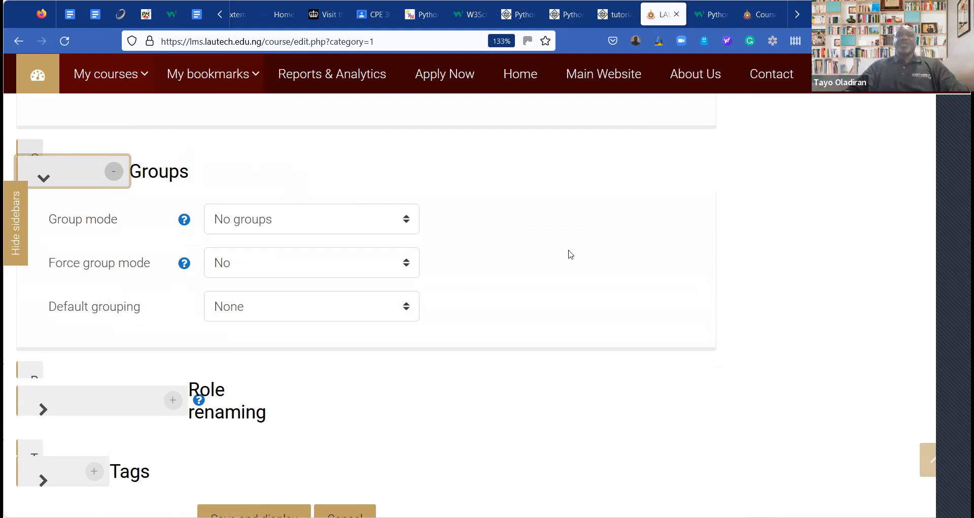
pyautogui.click(409, 227)
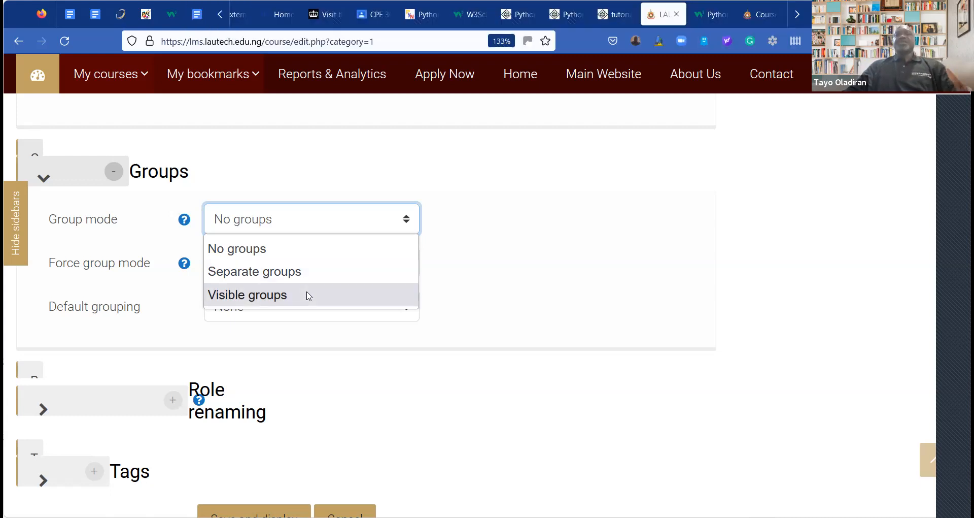
pyautogui.click(309, 296)
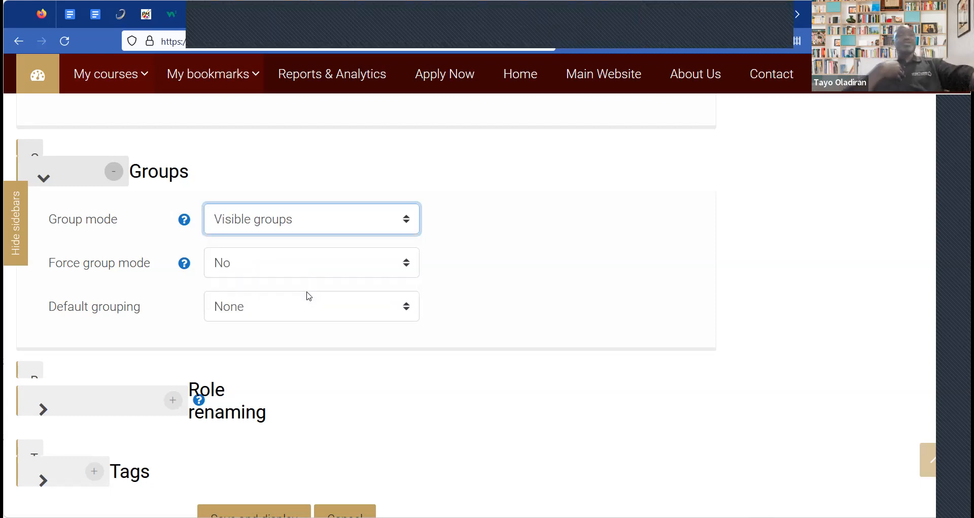
pyautogui.click(411, 312)
pyautogui.click(434, 264)
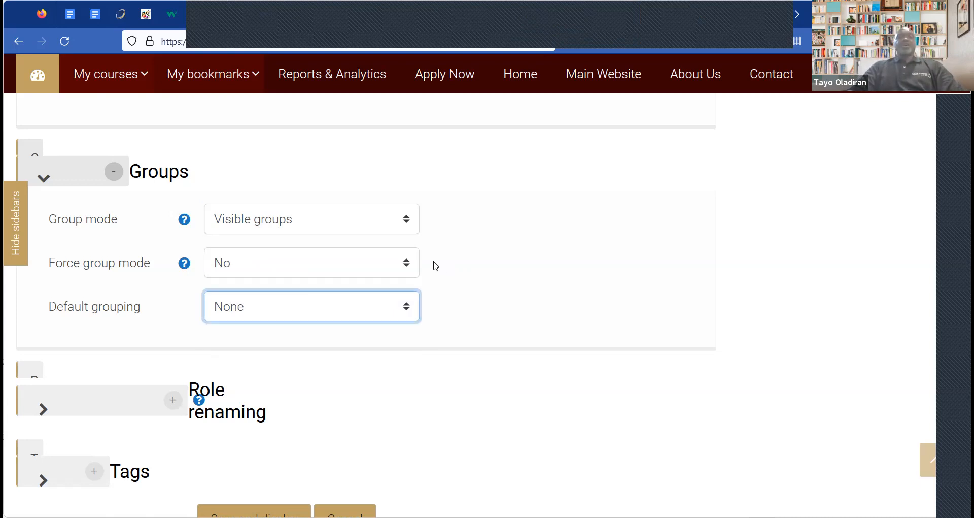
pyautogui.click(410, 262)
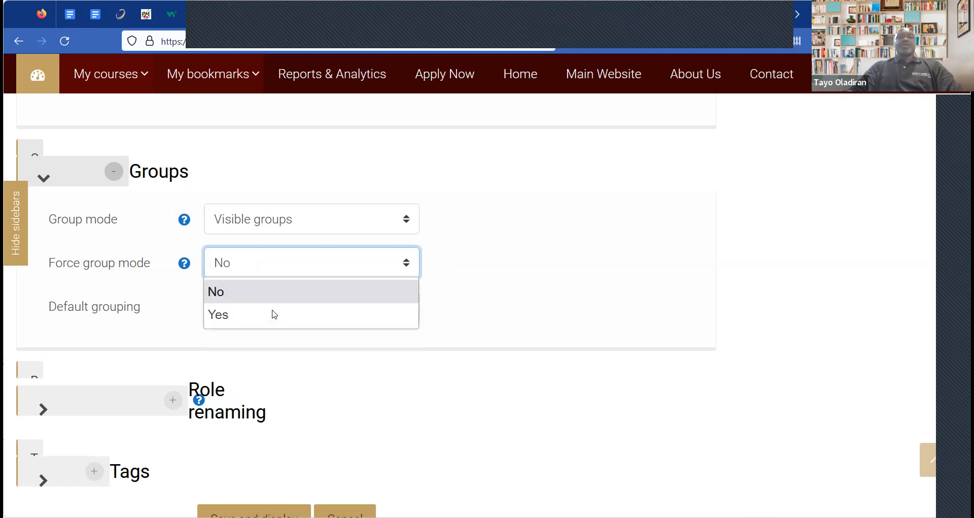
pyautogui.click(588, 268)
pyautogui.press('Down')
# Expand the Role renaming settings and look through the role name fields, leaving them blank
pyautogui.scroll(-3, 590, 273)
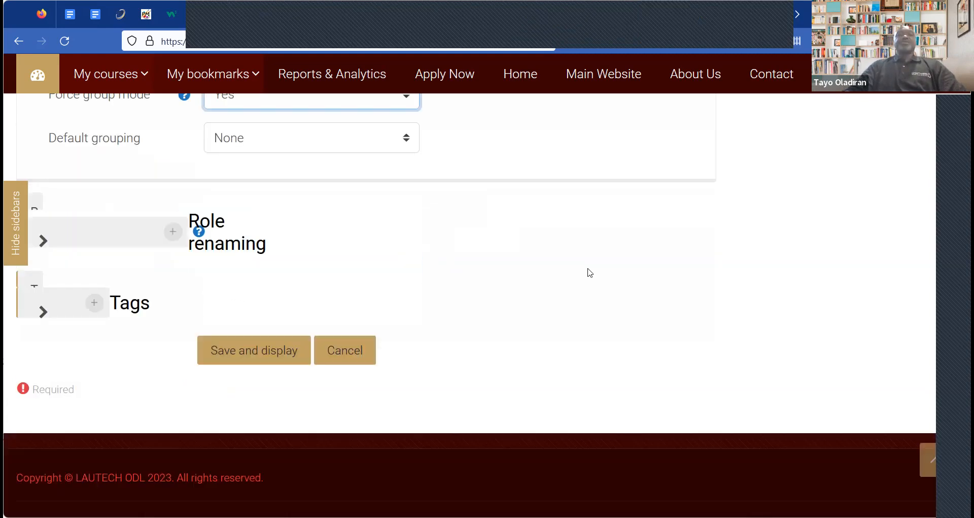
pyautogui.click(175, 198)
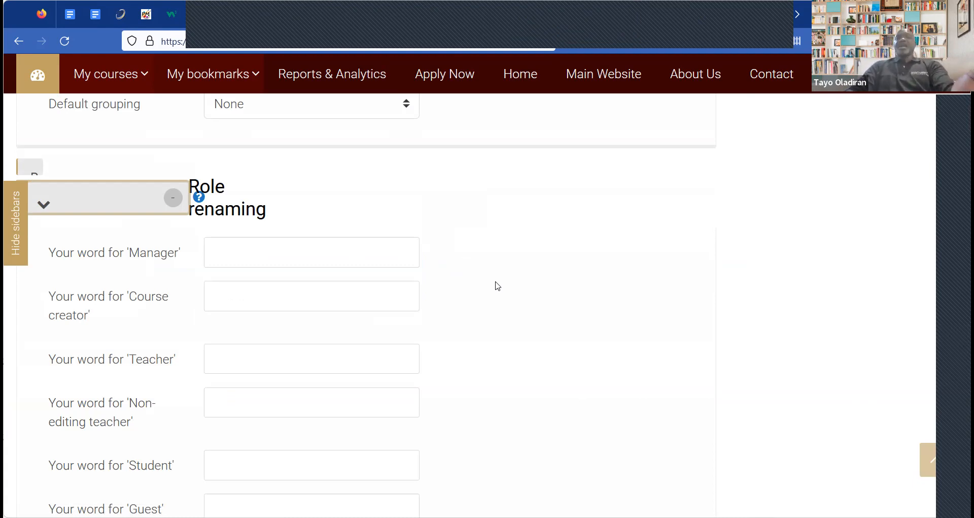
pyautogui.scroll(-1, 498, 286)
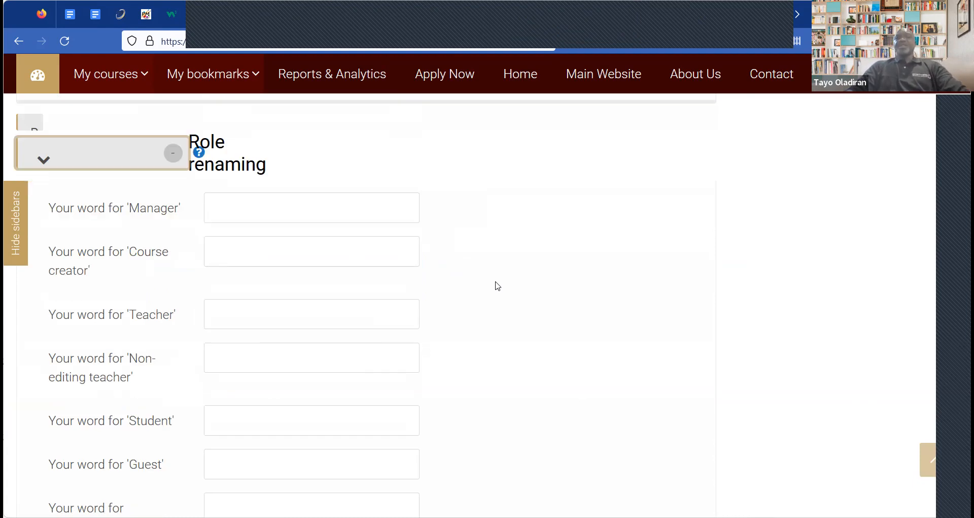
pyautogui.scroll(-2, 498, 286)
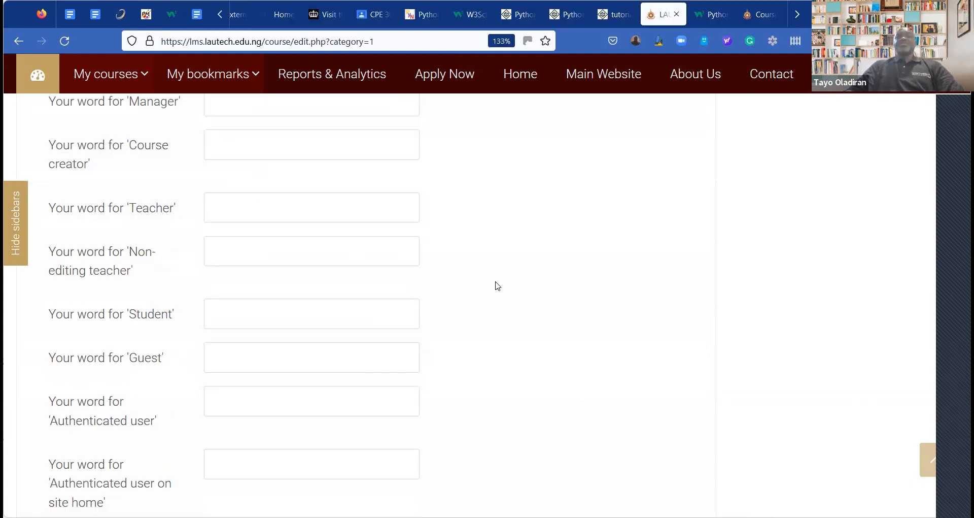
pyautogui.scroll(-6, 313, 321)
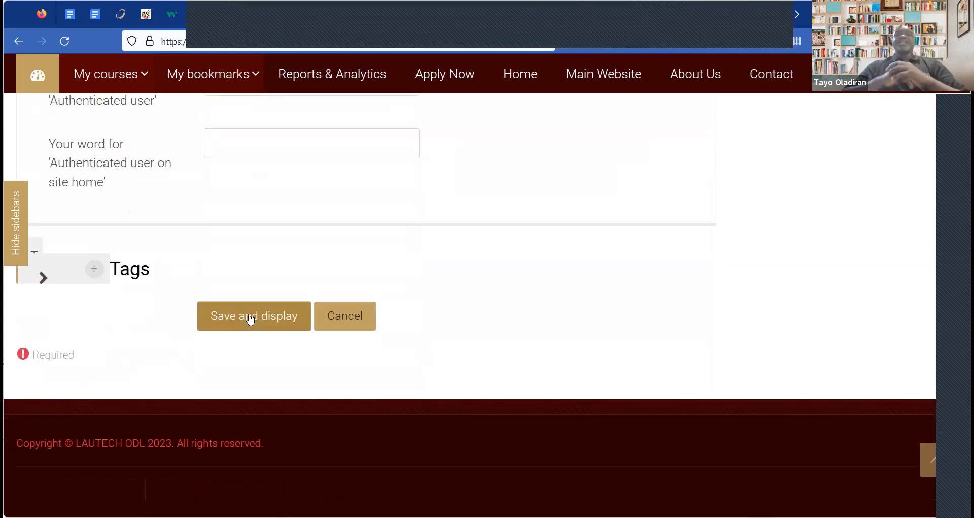
# Save the new course and display its page, looking over the weekly sections
pyautogui.click(250, 319)
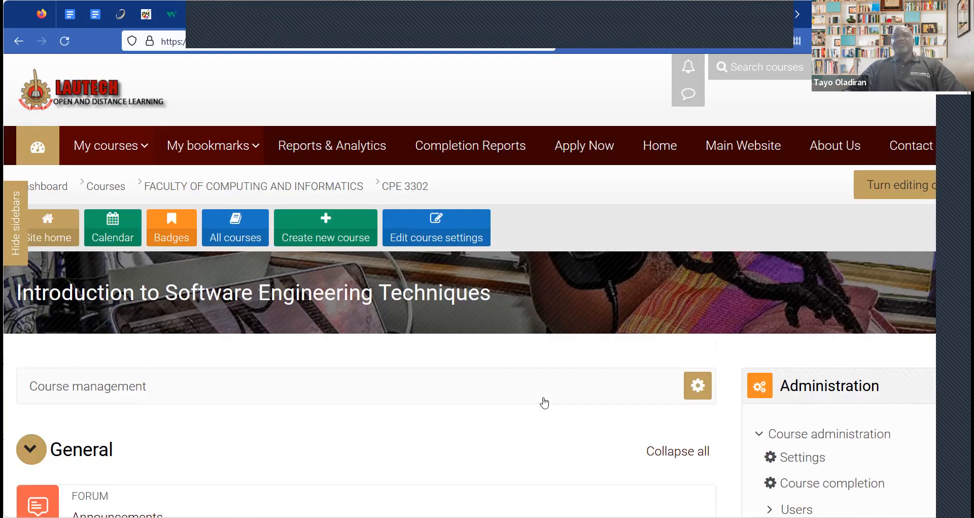
pyautogui.scroll(-15, 545, 401)
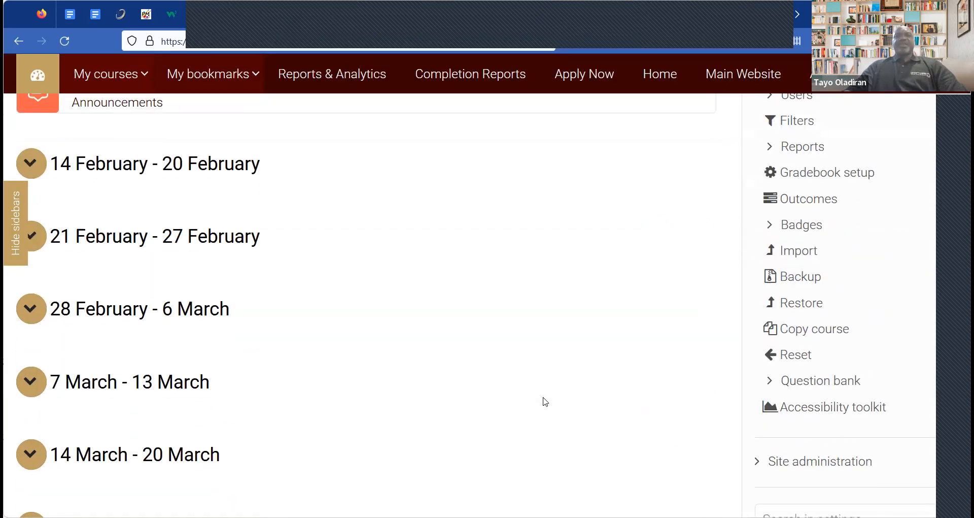
pyautogui.scroll(20, 545, 402)
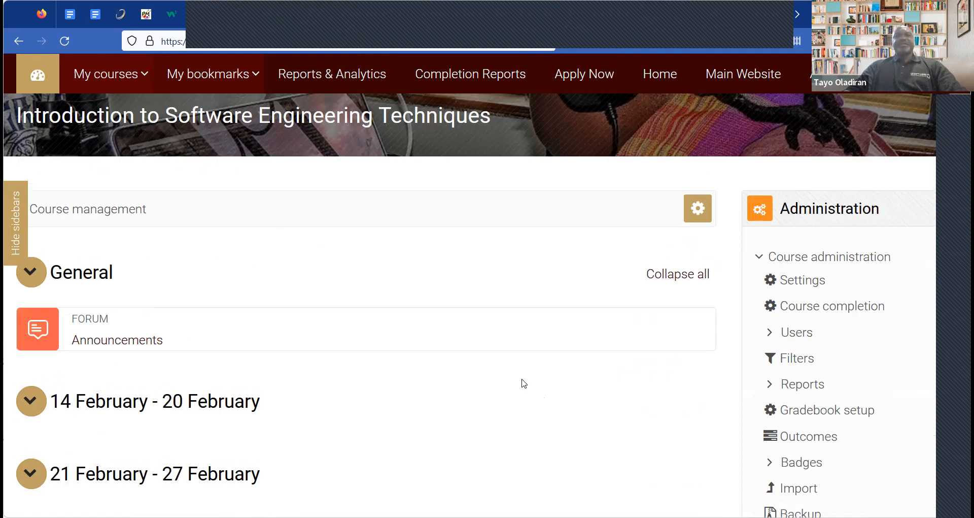
# Look through the weekly sections of the course page, and collapse the course administration entries and all the sections
pyautogui.scroll(-4, 131, 297)
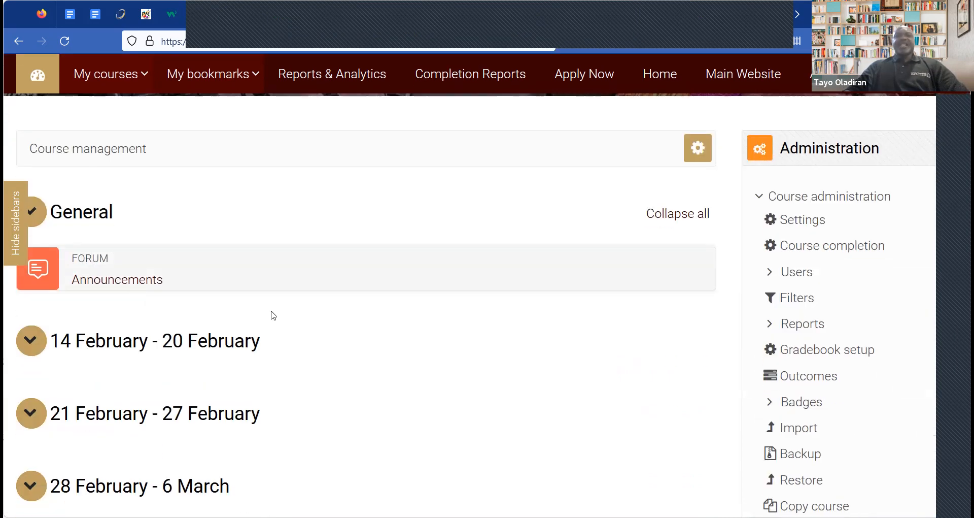
pyautogui.scroll(-20, 301, 327)
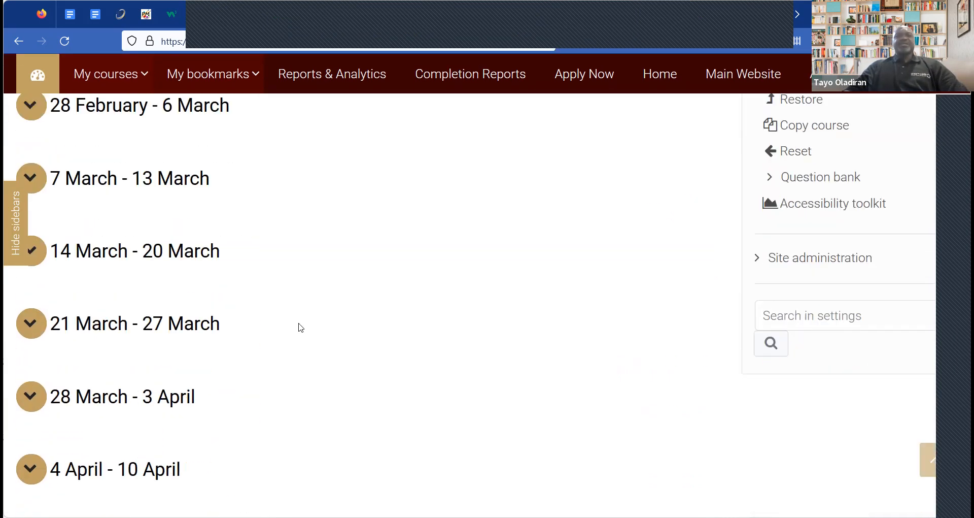
pyautogui.scroll(-2, 300, 327)
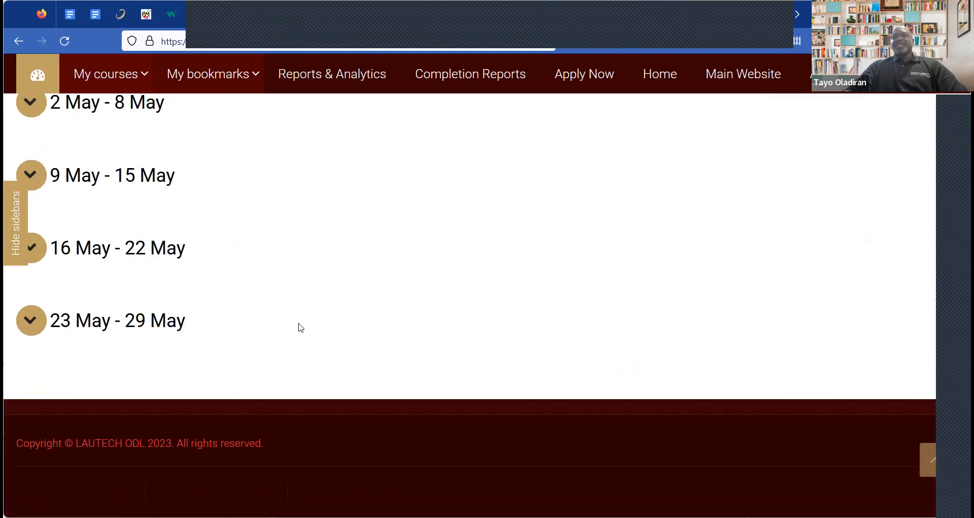
pyautogui.scroll(20, 301, 327)
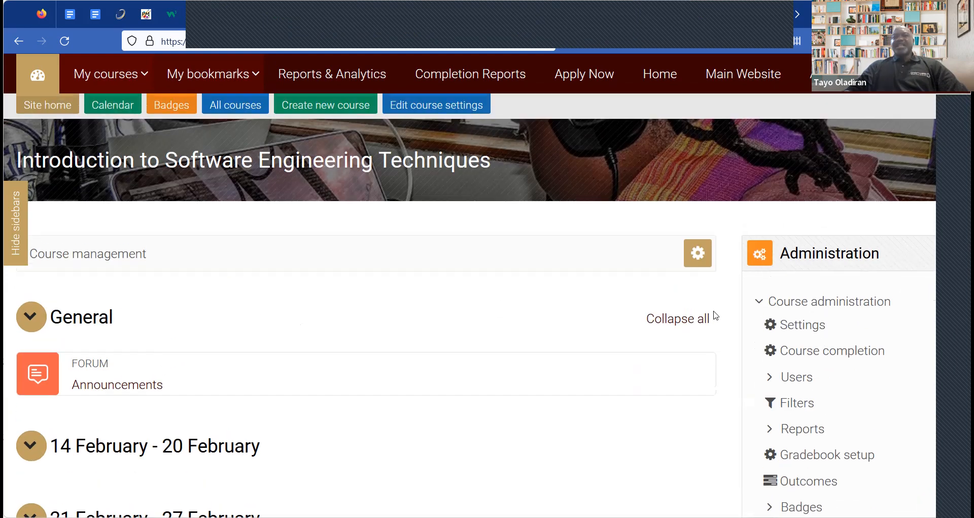
pyautogui.scroll(1, 716, 316)
pyautogui.click(759, 341)
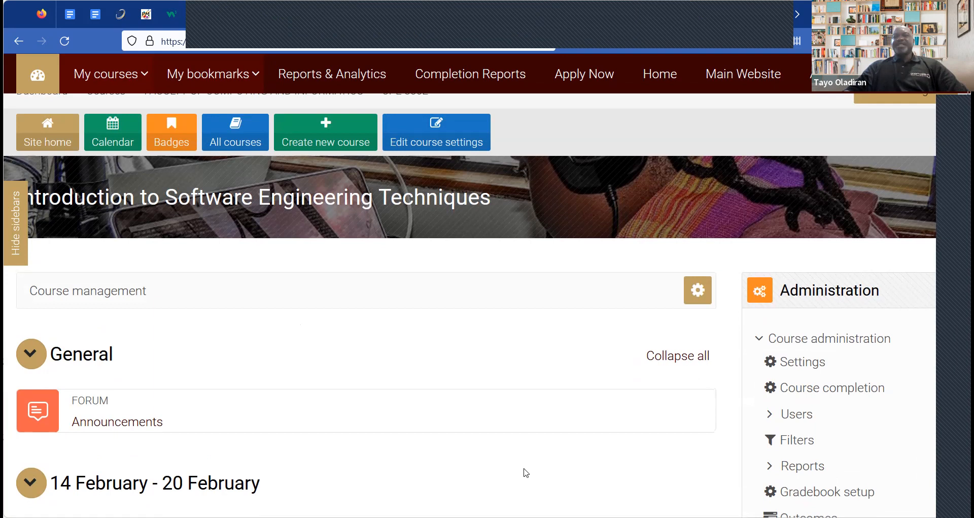
pyautogui.scroll(-3, 695, 267)
pyautogui.click(685, 261)
pyautogui.scroll(-10, 520, 409)
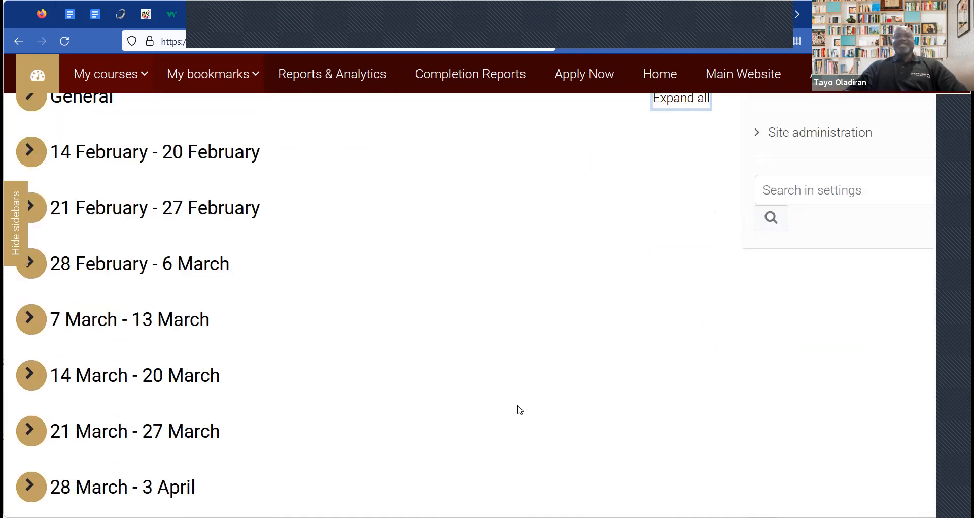
pyautogui.scroll(9, 520, 409)
pyautogui.scroll(3, 520, 409)
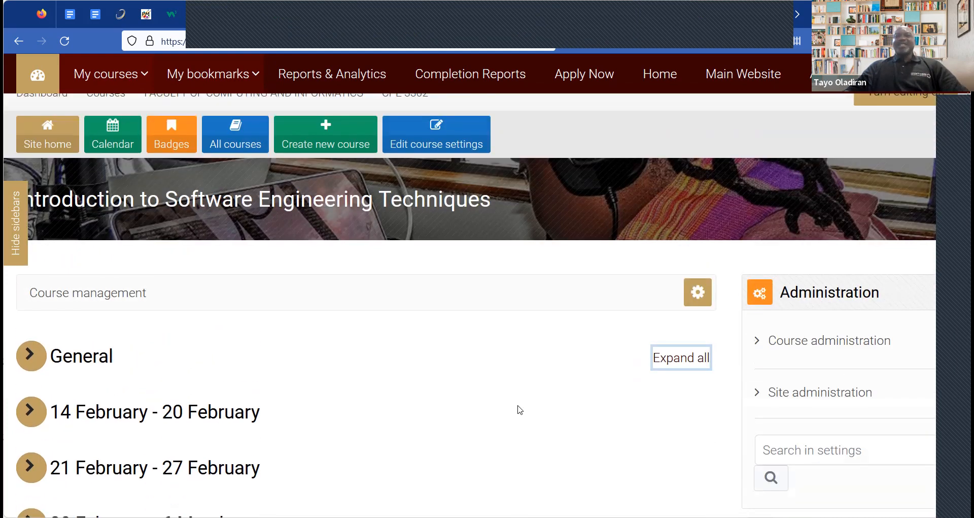
pyautogui.scroll(2, 750, 82)
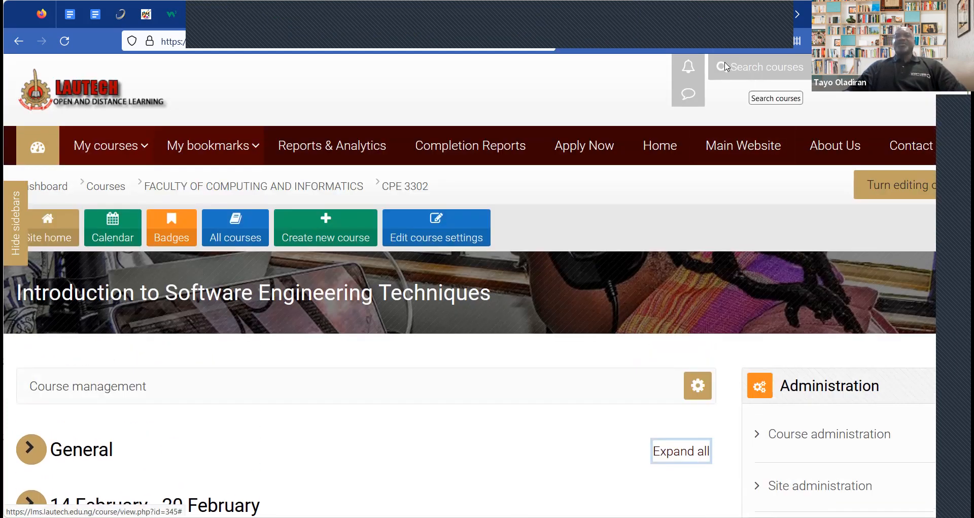
# Search the site's courses for software engineering
pyautogui.click(727, 68)
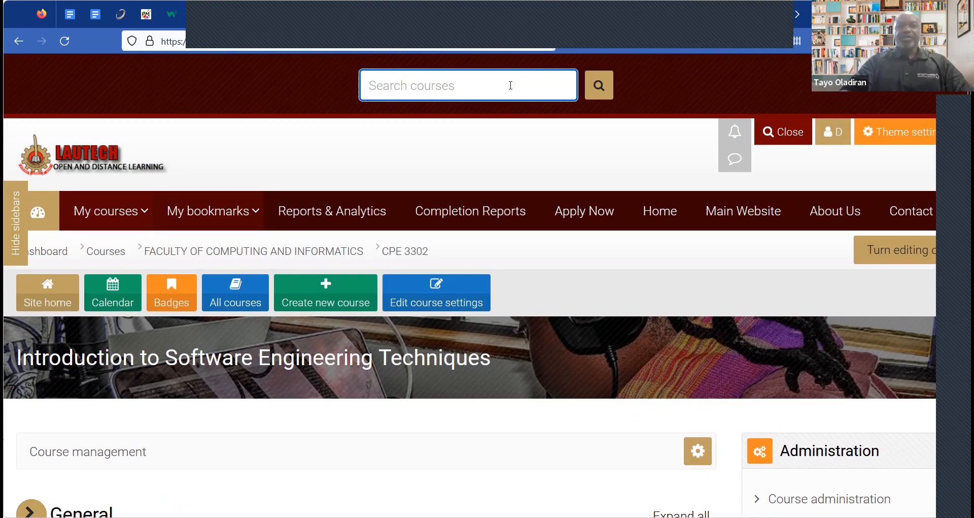
pyautogui.write('soft')
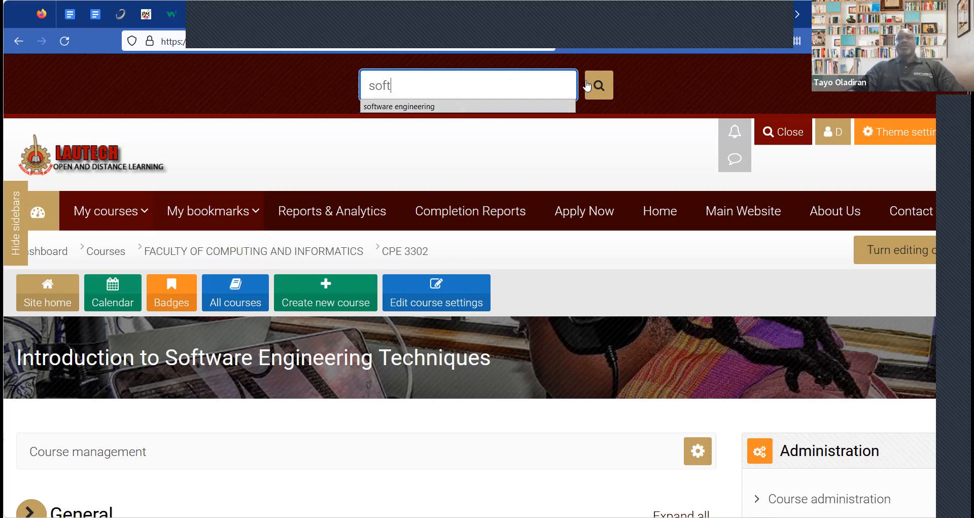
pyautogui.click(461, 108)
pyautogui.click(600, 89)
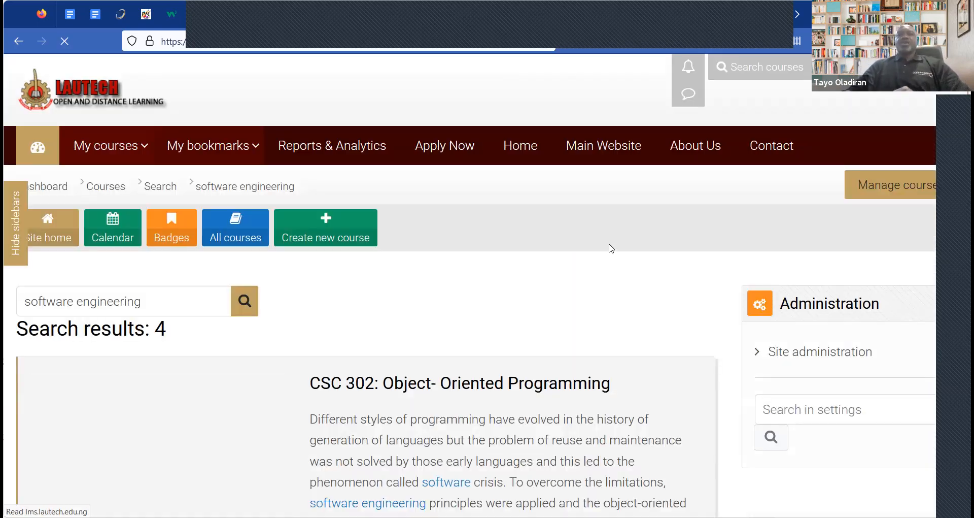
# Find Introduction to Software Engineering Techniques among the search results and enter that course
pyautogui.scroll(-2, 614, 259)
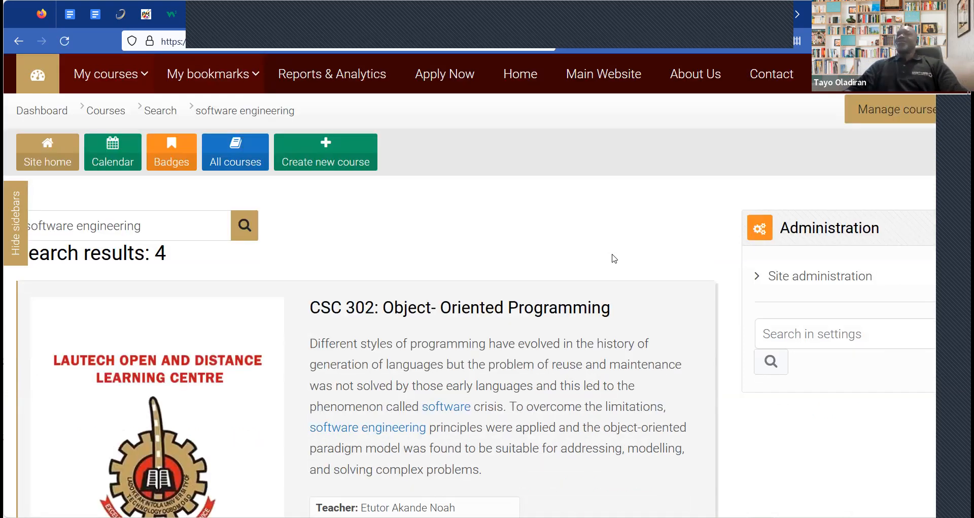
pyautogui.scroll(-2, 614, 258)
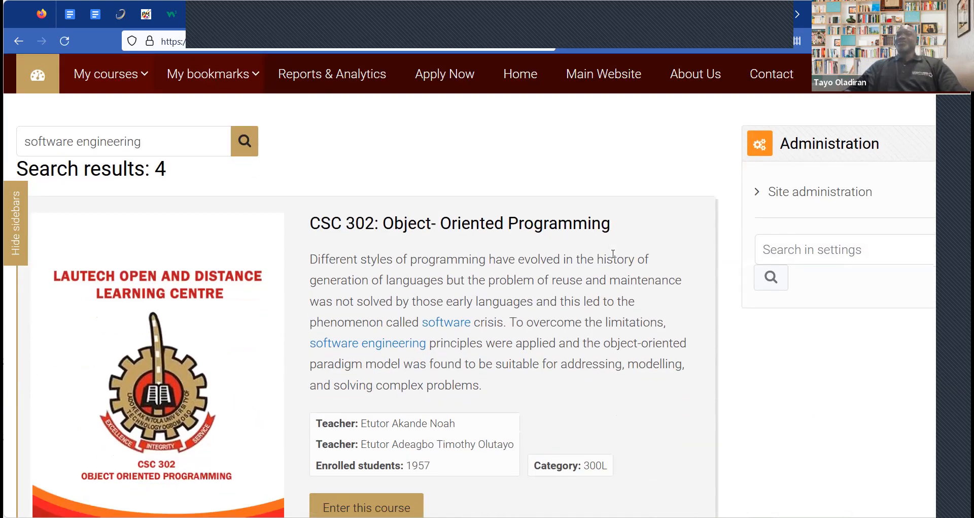
pyautogui.scroll(-2, 613, 253)
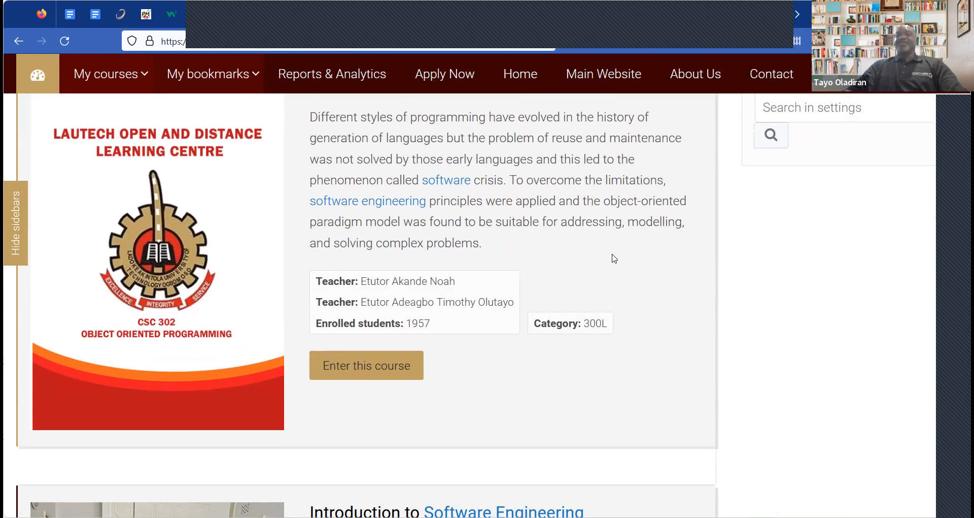
pyautogui.scroll(-10, 613, 254)
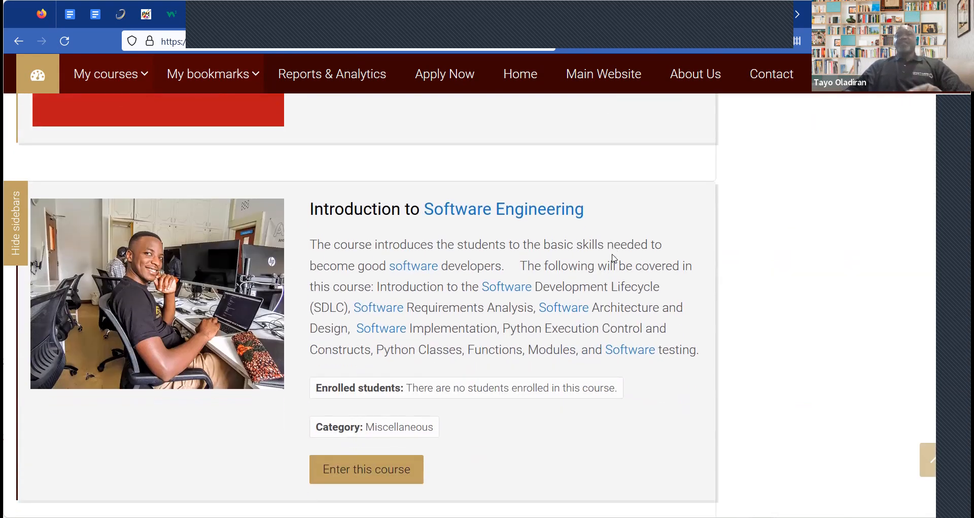
pyautogui.scroll(-2, 614, 258)
pyautogui.scroll(-6, 613, 253)
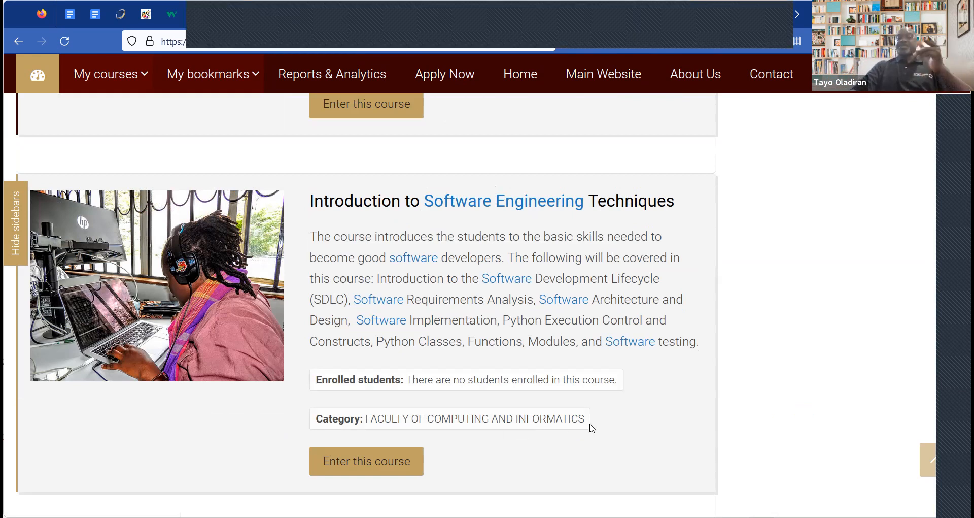
pyautogui.click(371, 467)
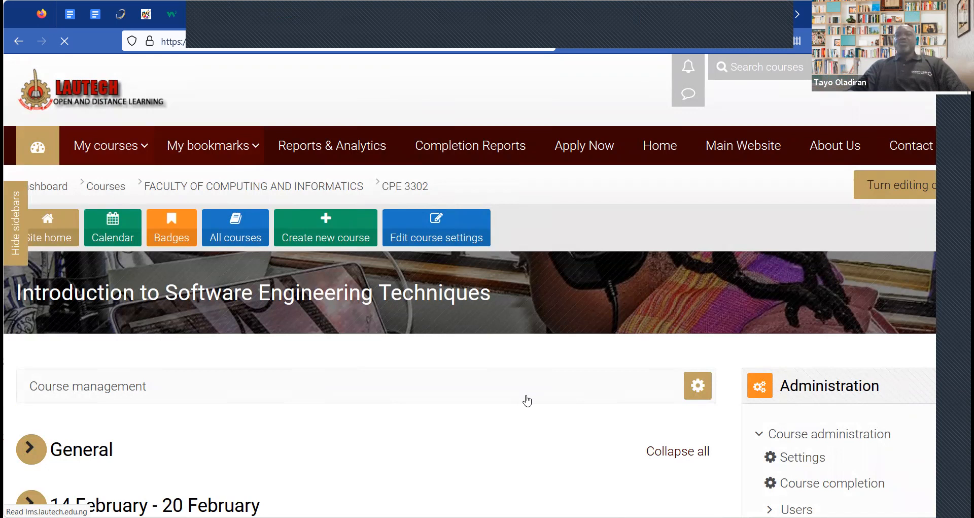
# Expand the General section of the course page and turn editing on
pyautogui.scroll(-2, 171, 341)
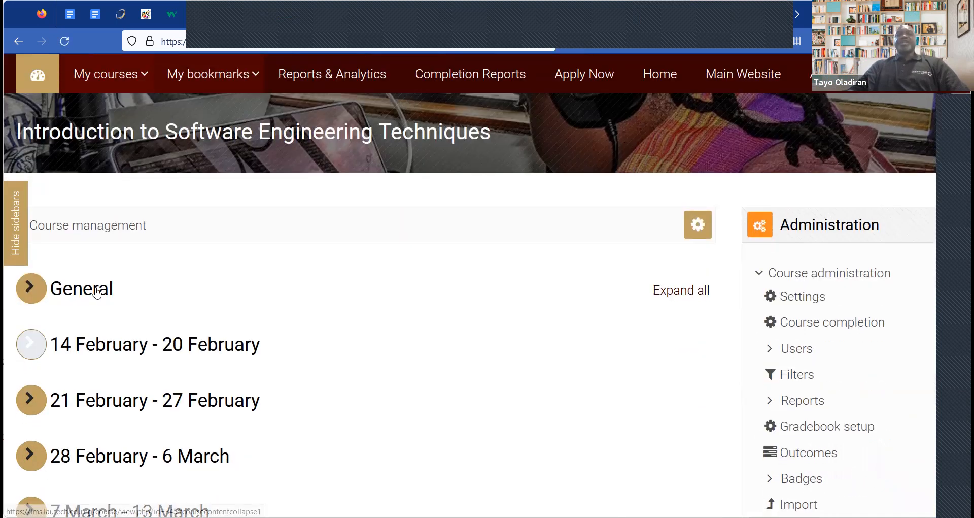
pyautogui.scroll(1, 97, 293)
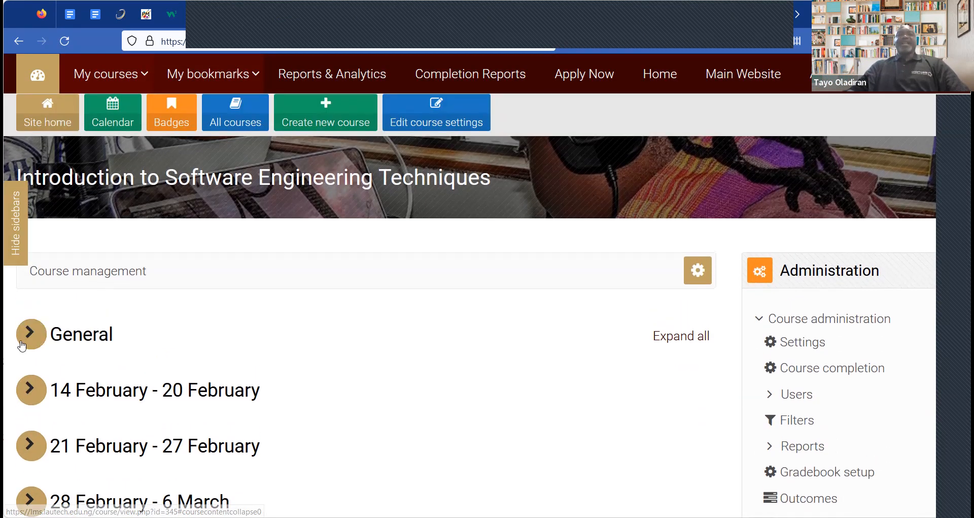
pyautogui.click(30, 336)
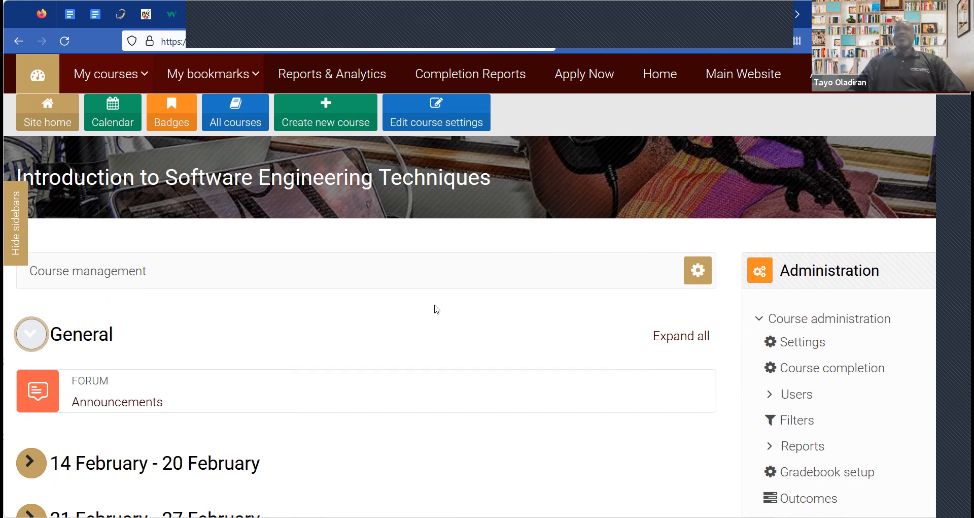
pyautogui.scroll(3, 490, 315)
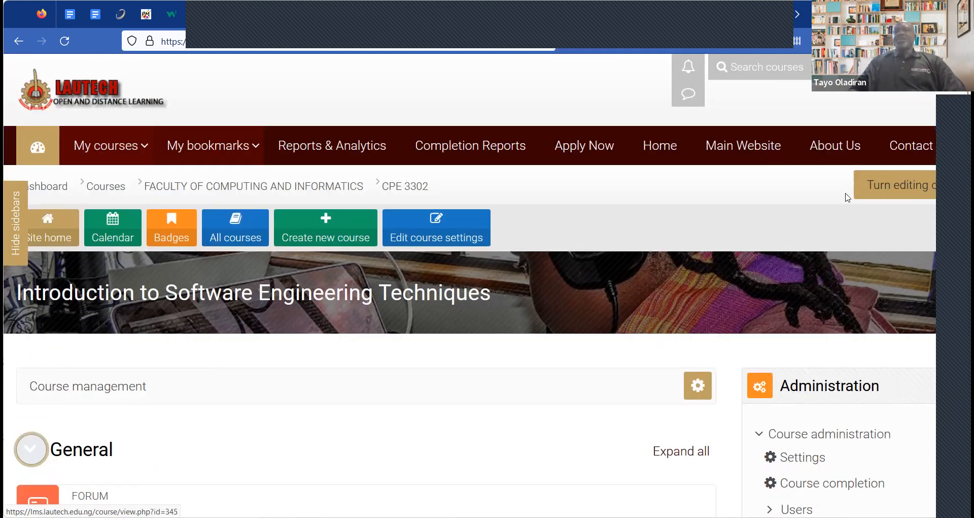
pyautogui.click(912, 184)
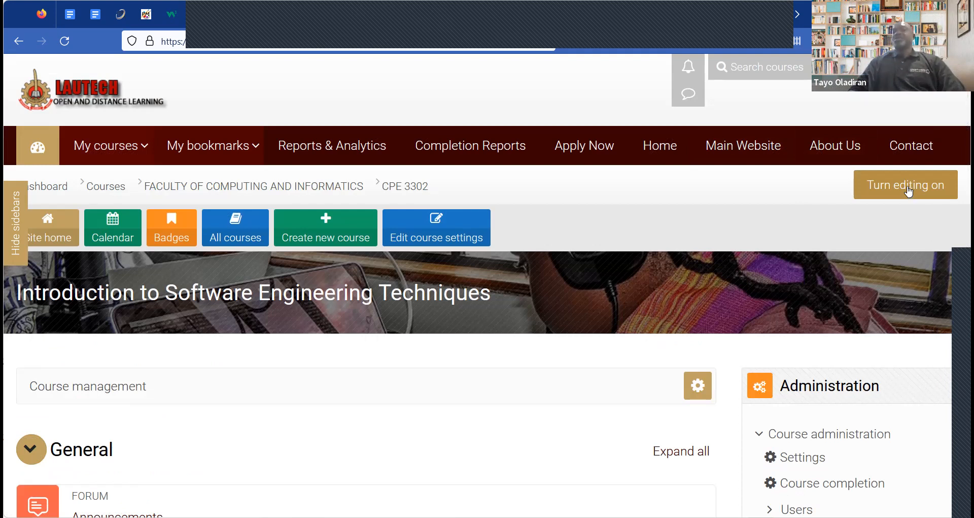
pyautogui.click(909, 190)
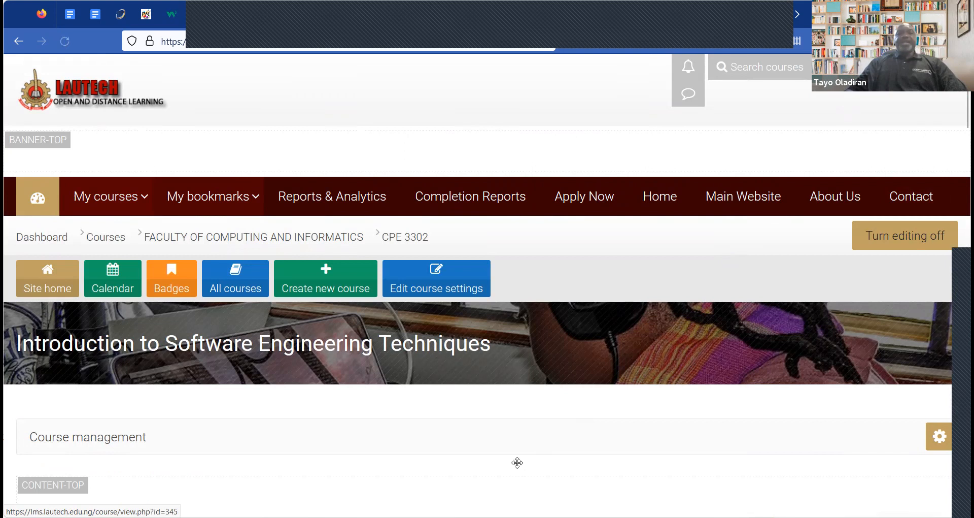
# Rename the General section as General Information
pyautogui.scroll(-6, 517, 462)
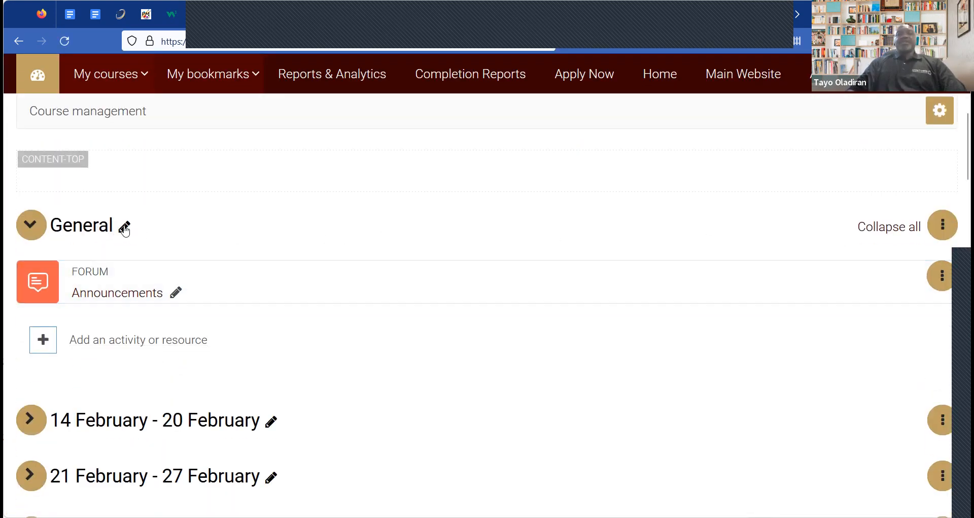
pyautogui.click(125, 230)
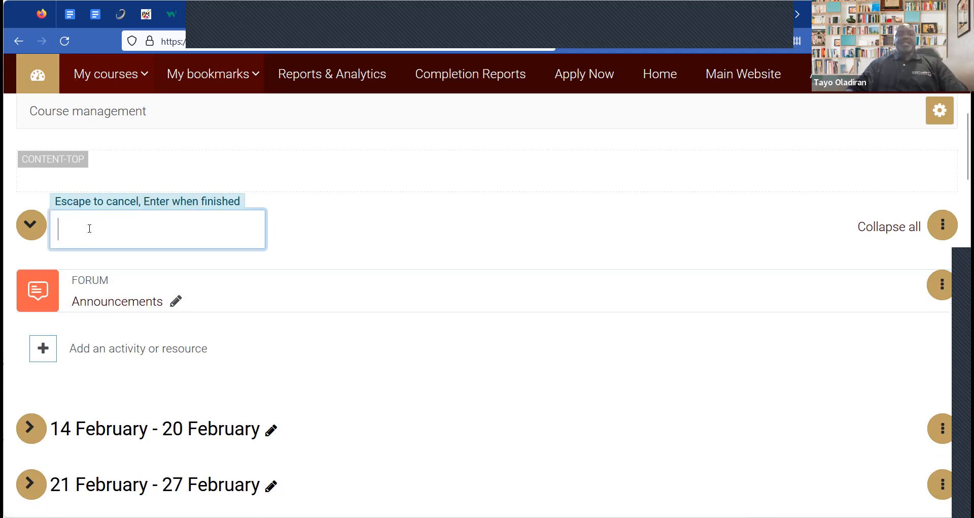
pyautogui.write('General')
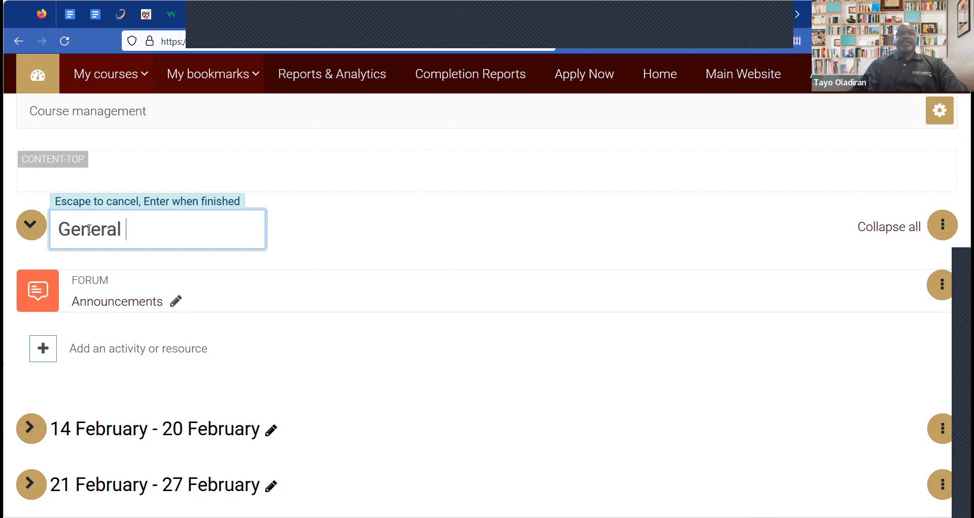
pyautogui.write(' Inf')
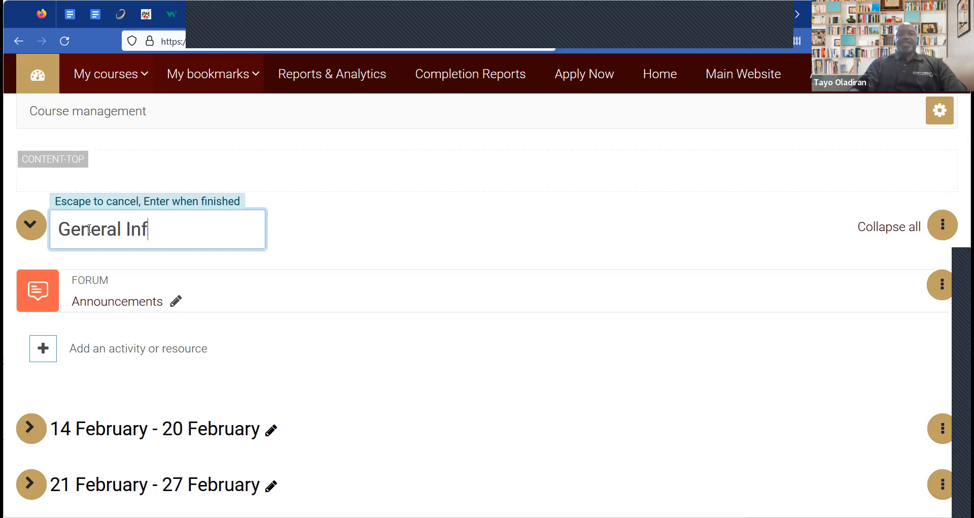
pyautogui.write('ormation')
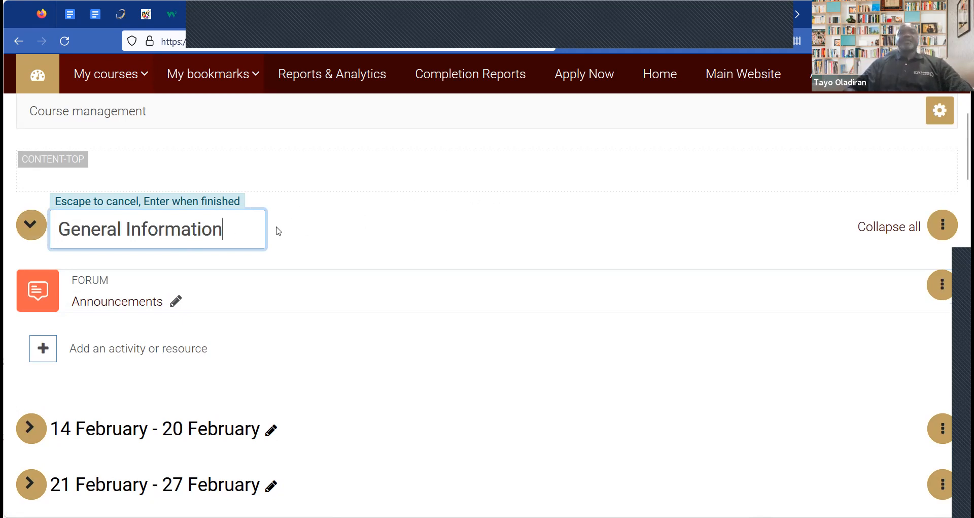
pyautogui.press('Return')
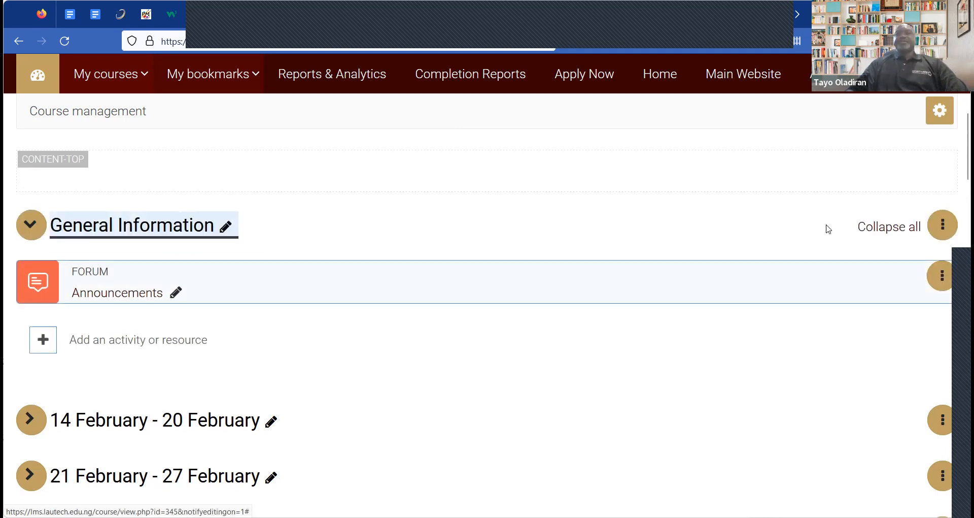
# Open the General Information section's settings for editing and paste the prepared course outline into its summary
pyautogui.click(943, 229)
pyautogui.click(883, 263)
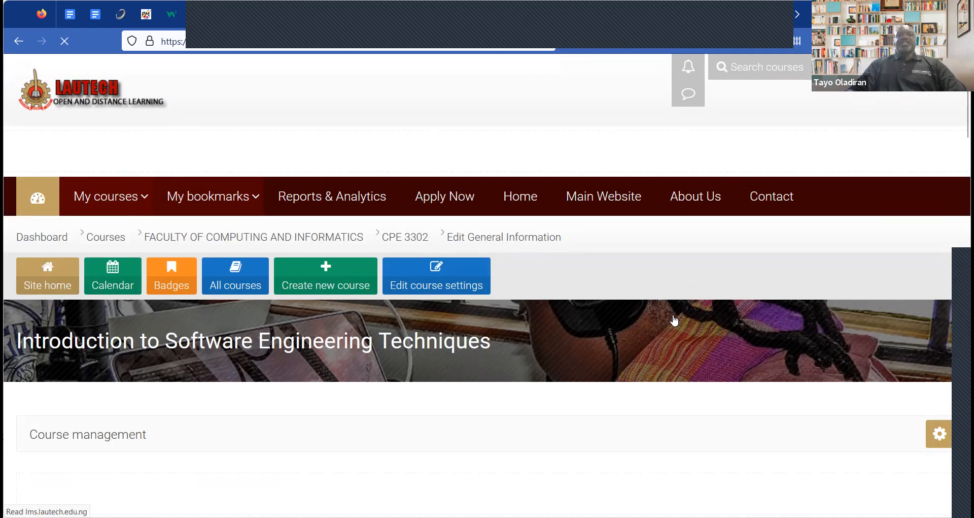
pyautogui.scroll(-5, 675, 320)
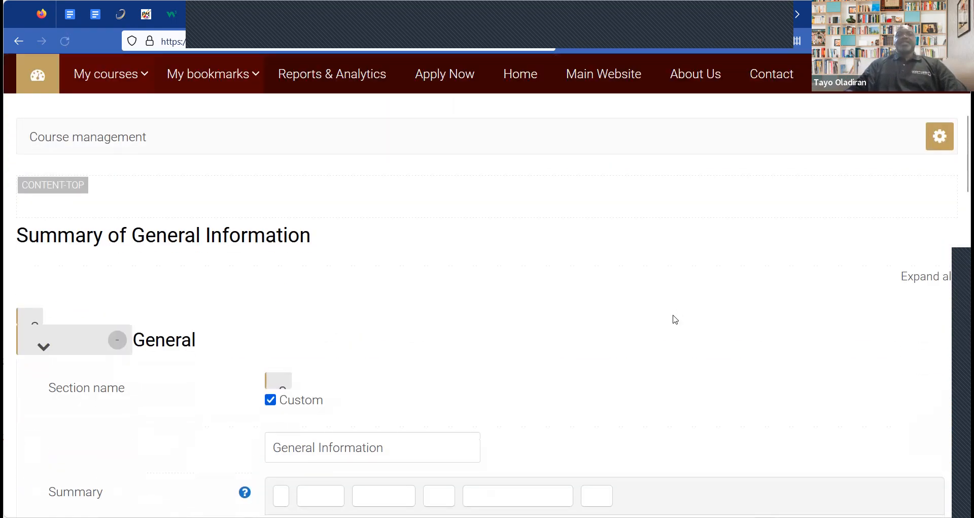
pyautogui.scroll(-2, 675, 319)
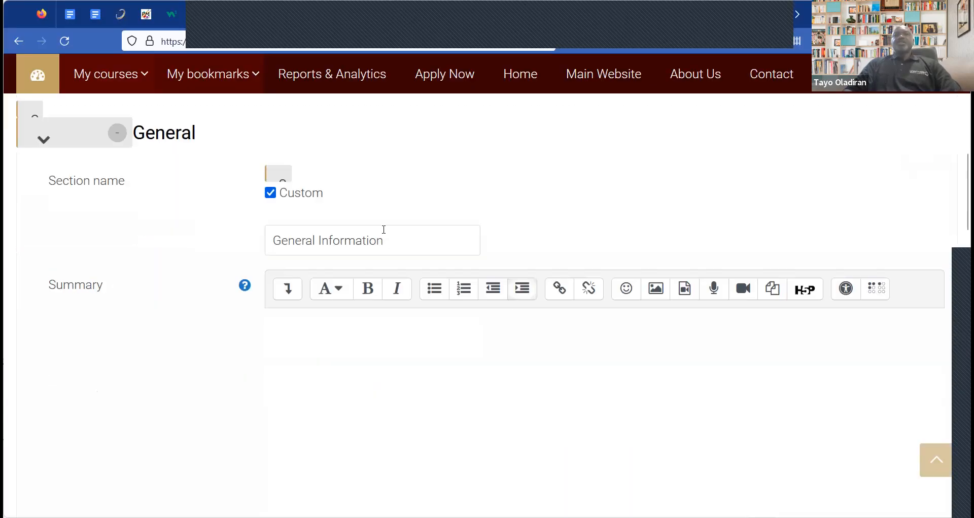
pyautogui.scroll(3, 569, 229)
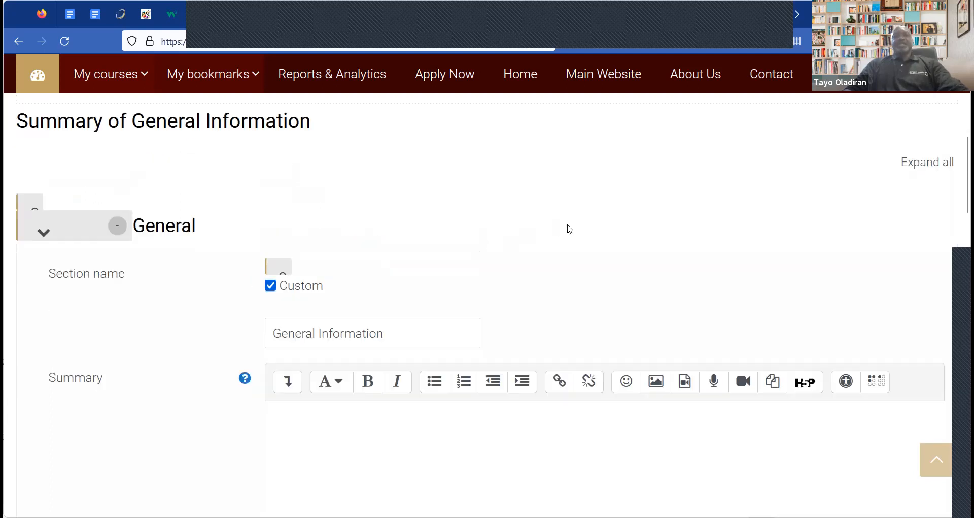
pyautogui.scroll(-3, 569, 229)
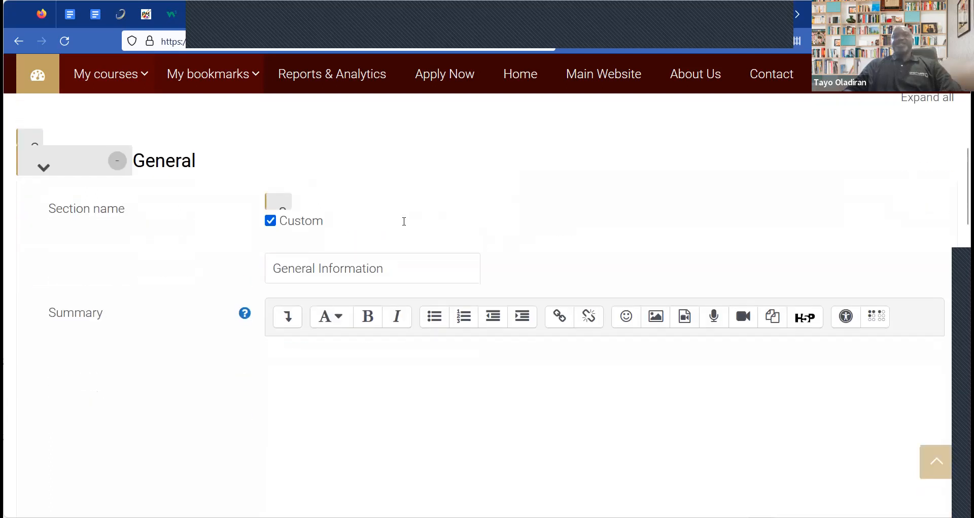
pyautogui.click(326, 361)
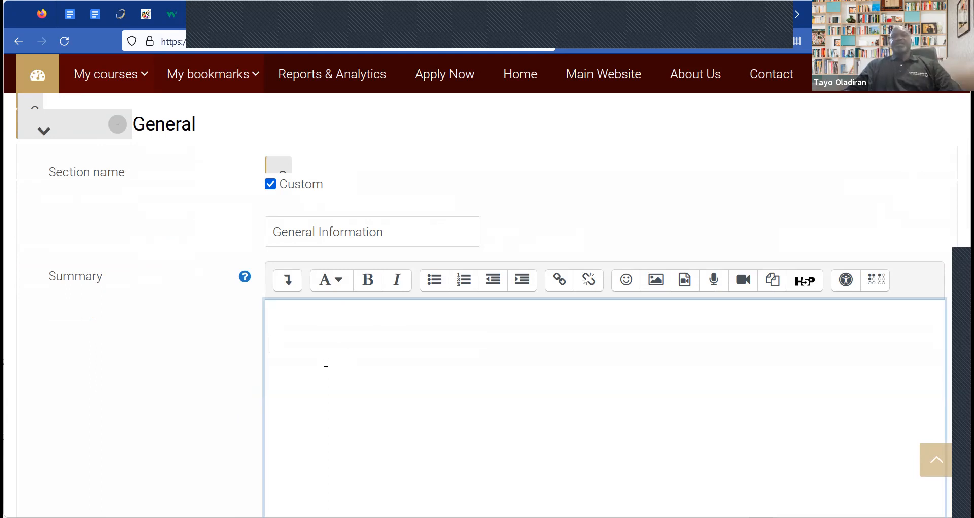
pyautogui.hotkey('ctrl', 'v')
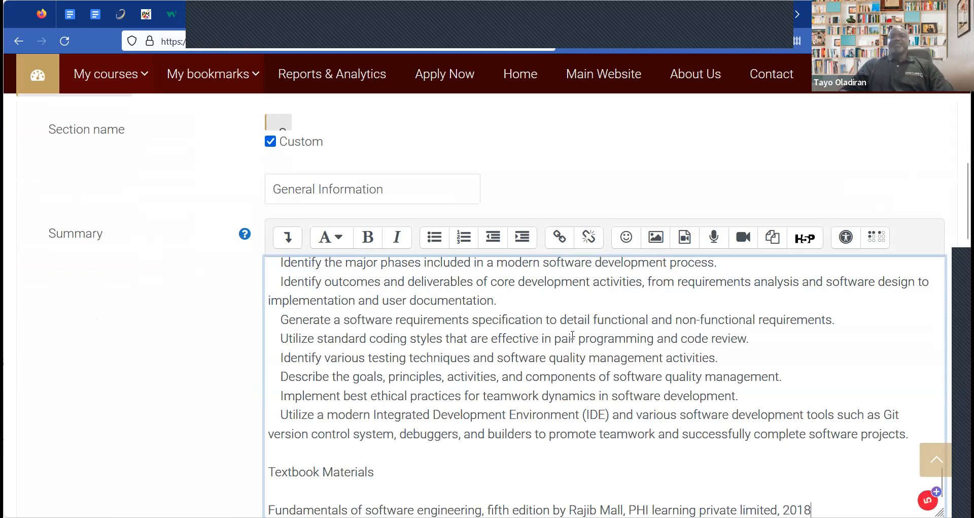
# Review the pasted course outline in the summary, from the course description to the assessment breakdown
pyautogui.scroll(-1, 572, 335)
pyautogui.scroll(3, 573, 335)
pyautogui.scroll(2, 573, 335)
pyautogui.scroll(-10, 572, 335)
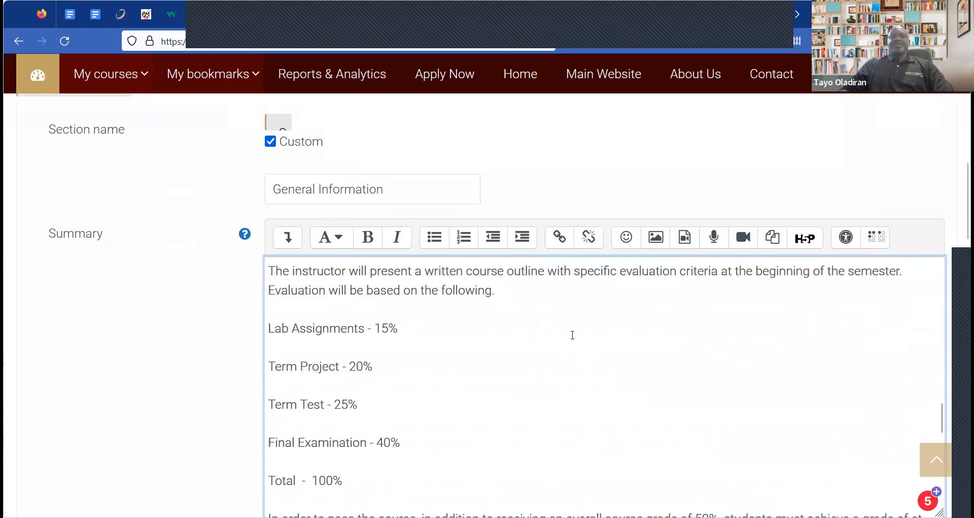
pyautogui.scroll(6, 573, 335)
pyautogui.scroll(8, 573, 335)
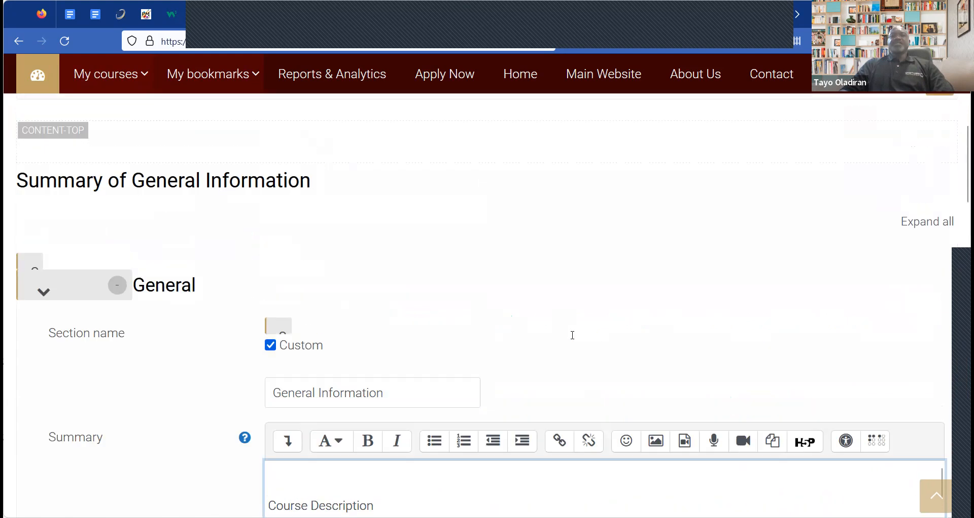
pyautogui.scroll(-4, 572, 335)
pyautogui.scroll(5, 583, 243)
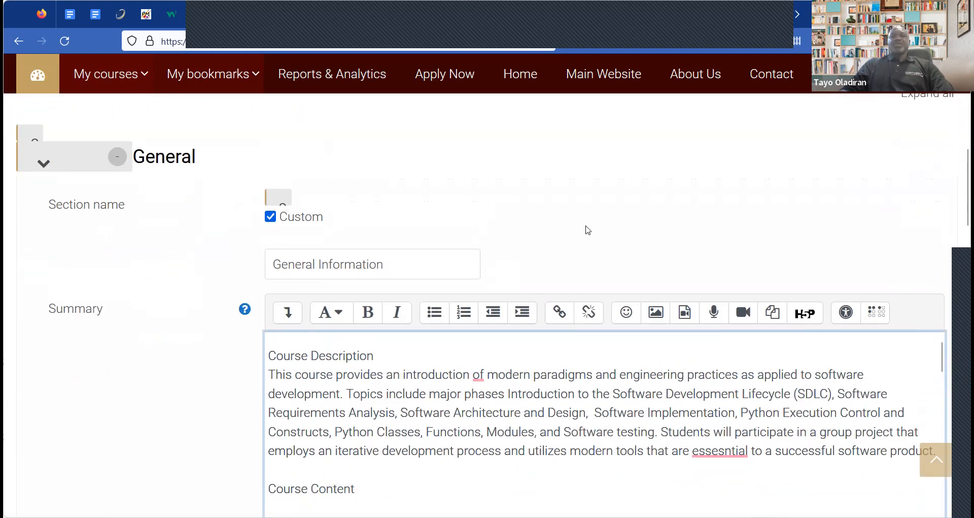
# Correct the misspelled word "essesntial" to "essential" in the summary's course description
pyautogui.scroll(-1, 586, 231)
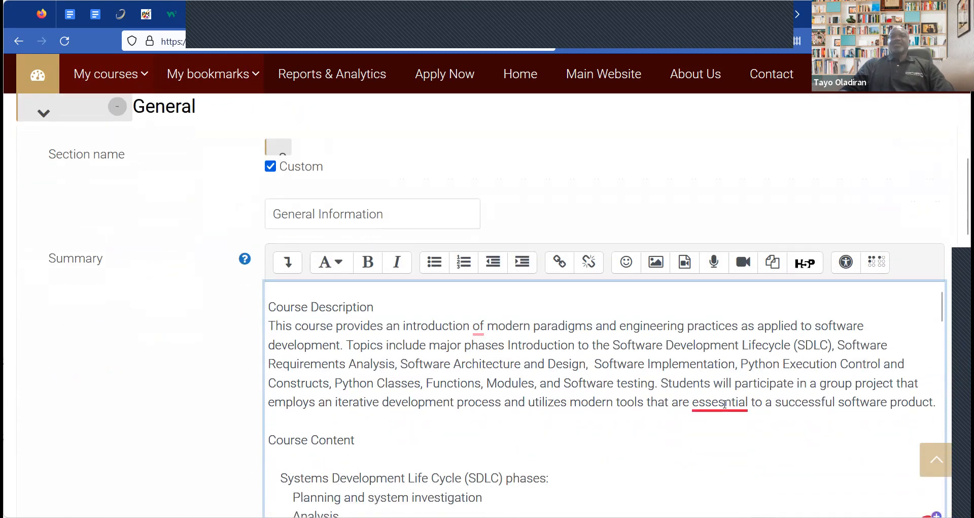
pyautogui.moveTo(725, 402)
pyautogui.click(729, 291)
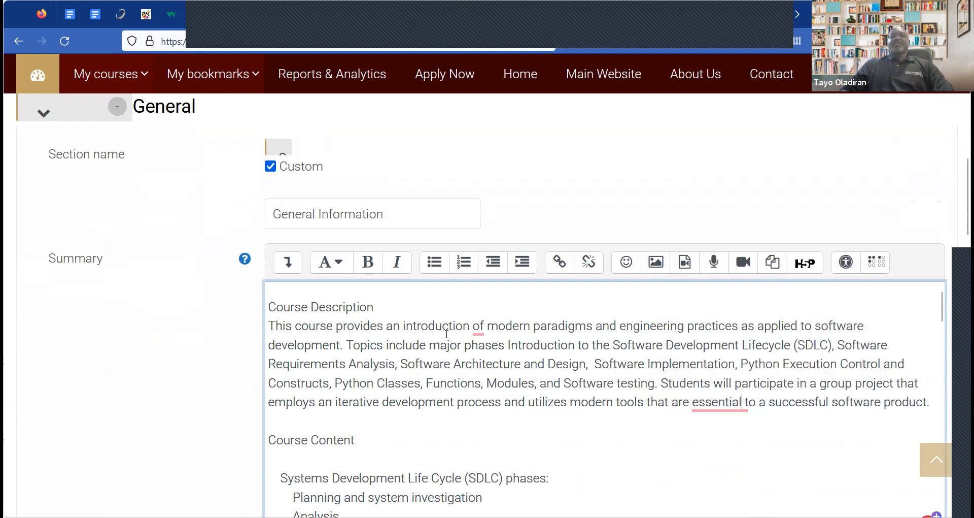
# Make the Course Description and Course Content headings bold, and change the latter's wording to Course Contents
pyautogui.moveTo(284, 303); pyautogui.dragTo(268, 304)
pyautogui.click(370, 264)
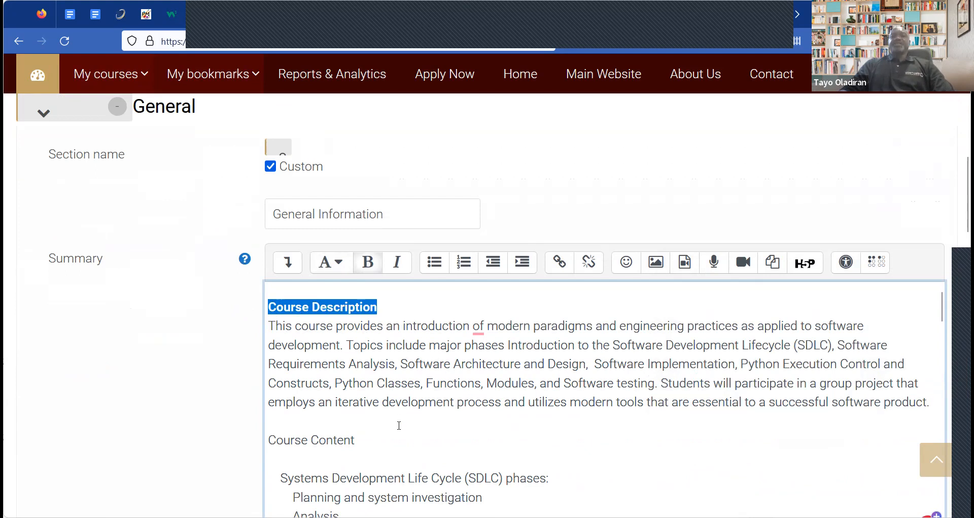
pyautogui.click(450, 363)
pyautogui.moveTo(273, 441); pyautogui.dragTo(267, 441)
pyautogui.hotkey('ctrl', 'b')
pyautogui.click(366, 431)
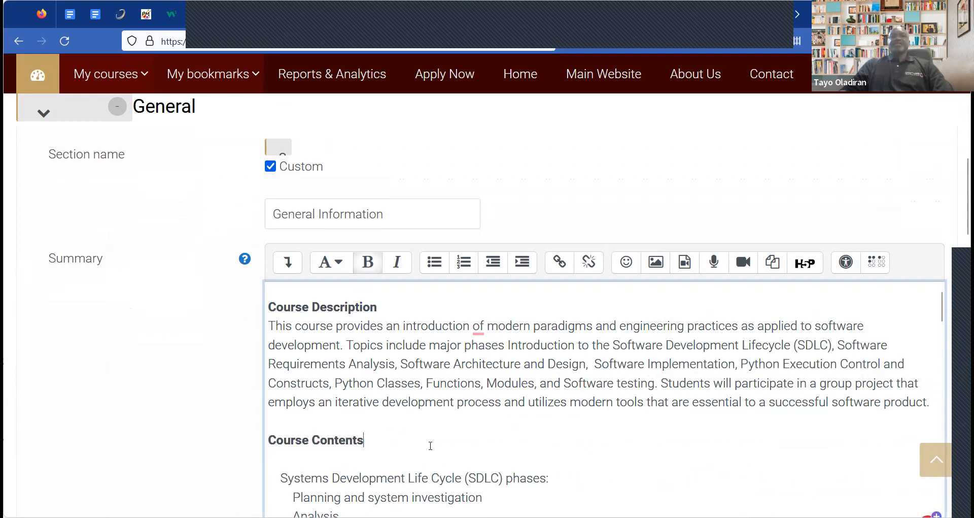
# Check the flagged word "modeling" in the summary's database design line
pyautogui.scroll(-5, 430, 445)
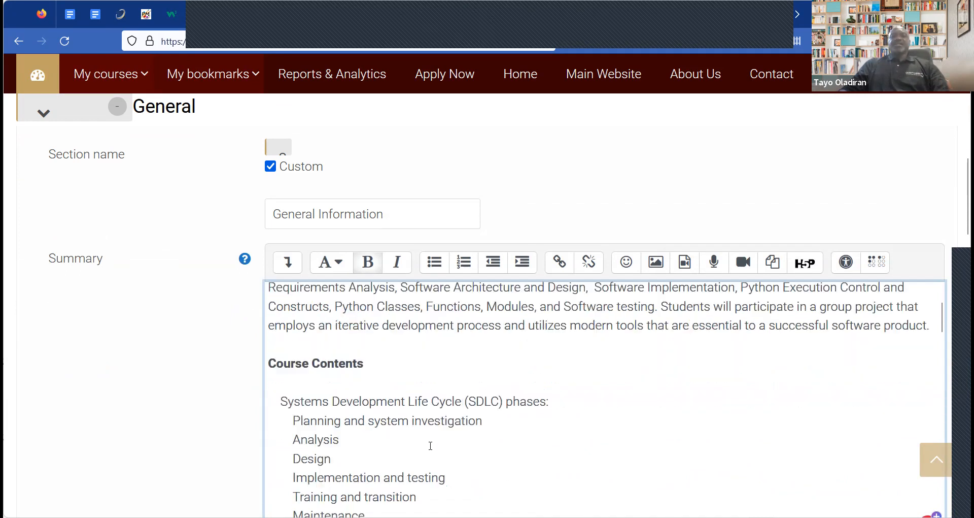
pyautogui.scroll(-8, 431, 445)
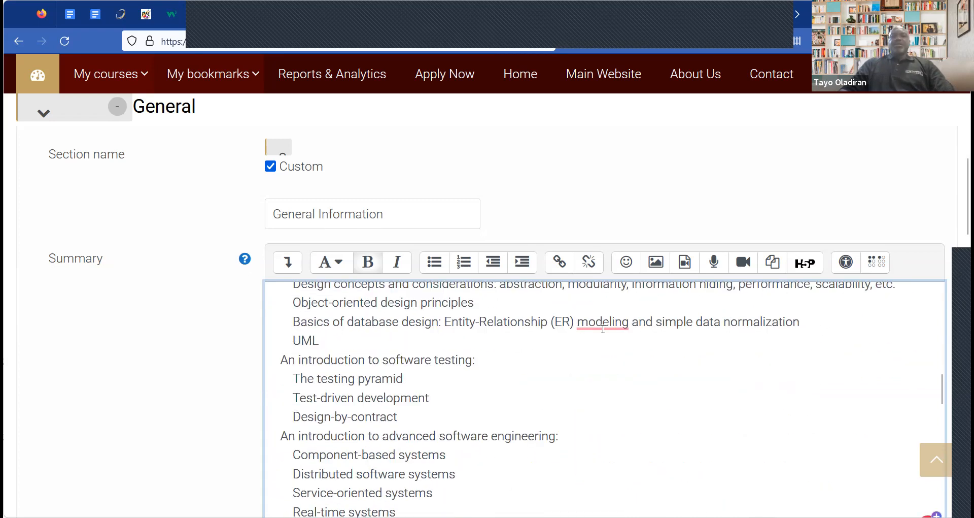
pyautogui.rightClick(602, 329)
pyautogui.click(451, 434)
# Make the Means of Assessment heading in the summary bold
pyautogui.scroll(-5, 450, 434)
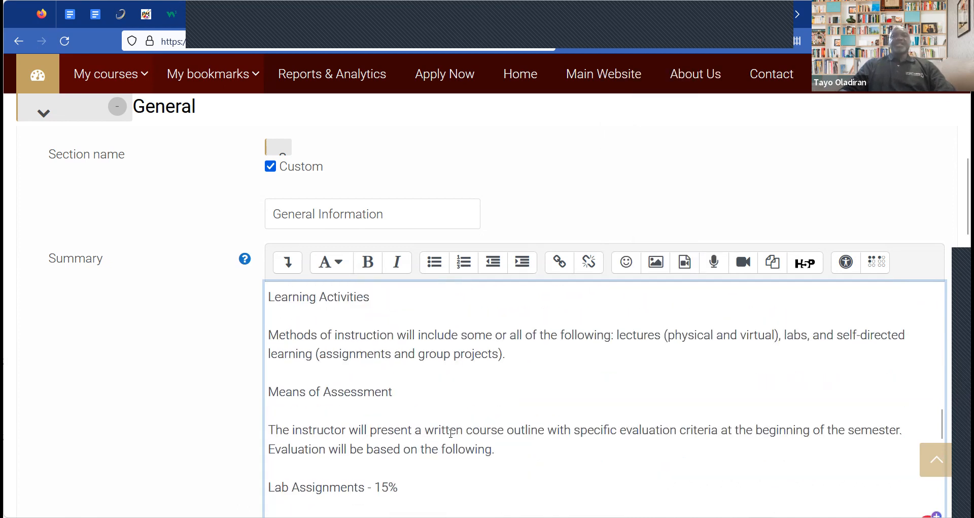
pyautogui.scroll(-5, 450, 431)
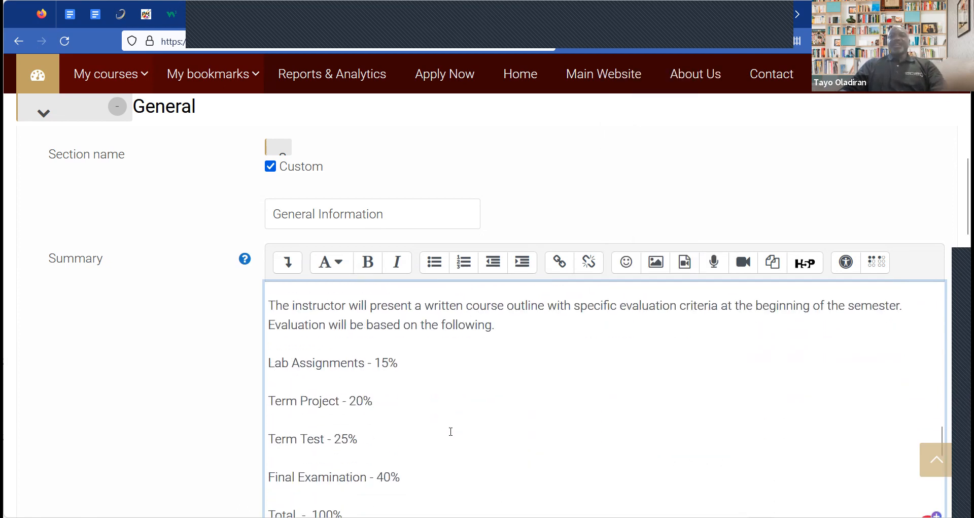
pyautogui.scroll(1, 450, 431)
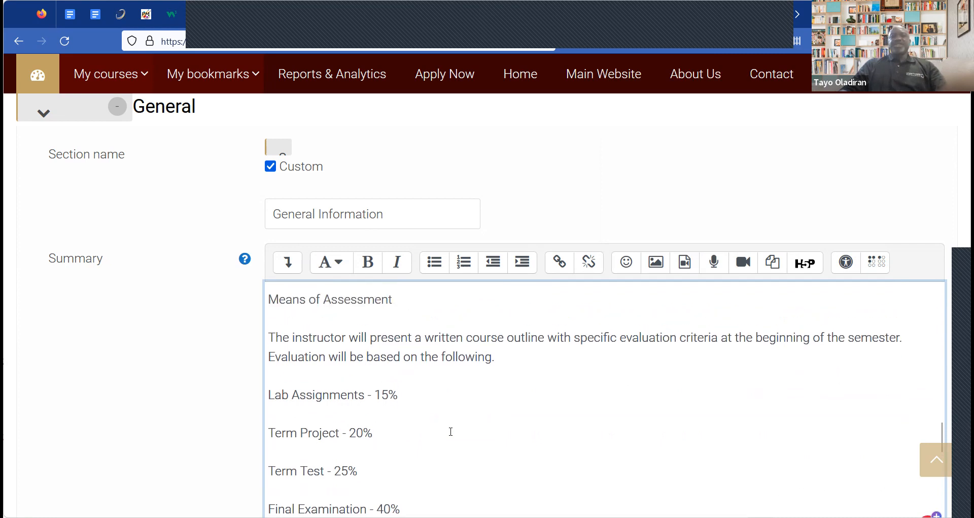
pyautogui.scroll(1, 420, 333)
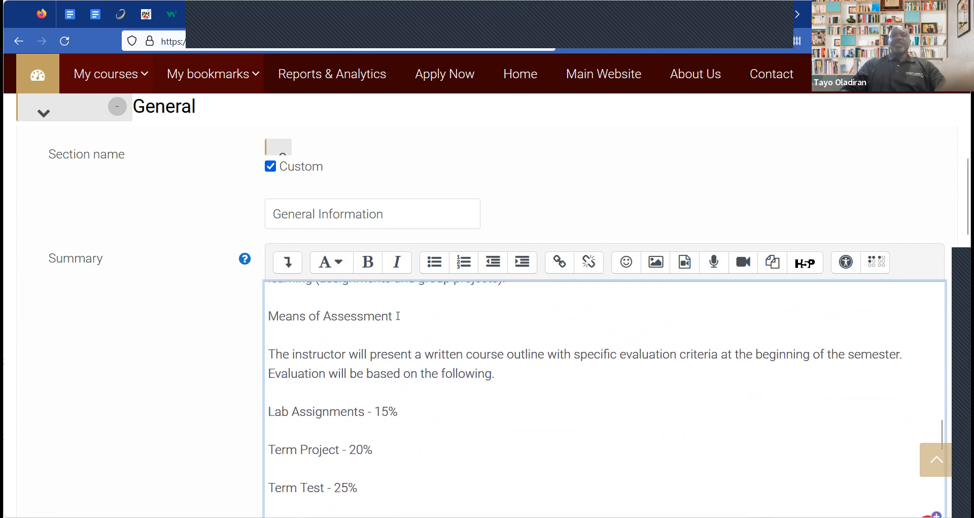
pyautogui.hotkey('shift', 'Left')
pyautogui.hotkey('shift', 'Left')
pyautogui.hotkey('shift', 'Left')
pyautogui.hotkey('shift', 'Left')
pyautogui.hotkey('shift', 'Left')
pyautogui.hotkey('shift', 'Left')
pyautogui.hotkey('shift', 'Left')
pyautogui.hotkey('shift', 'Left')
pyautogui.hotkey('shift', 'Left')
pyautogui.hotkey('shift', 'Left')
pyautogui.hotkey('shift', 'Left')
pyautogui.hotkey('shift', 'Left')
pyautogui.hotkey('shift', 'Left')
pyautogui.hotkey('shift', 'Left')
pyautogui.hotkey('shift', 'Left')
pyautogui.hotkey('shift', 'Left')
pyautogui.hotkey('shift', 'Left')
pyautogui.hotkey('shift', 'Left')
pyautogui.hotkey('shift', 'Left')
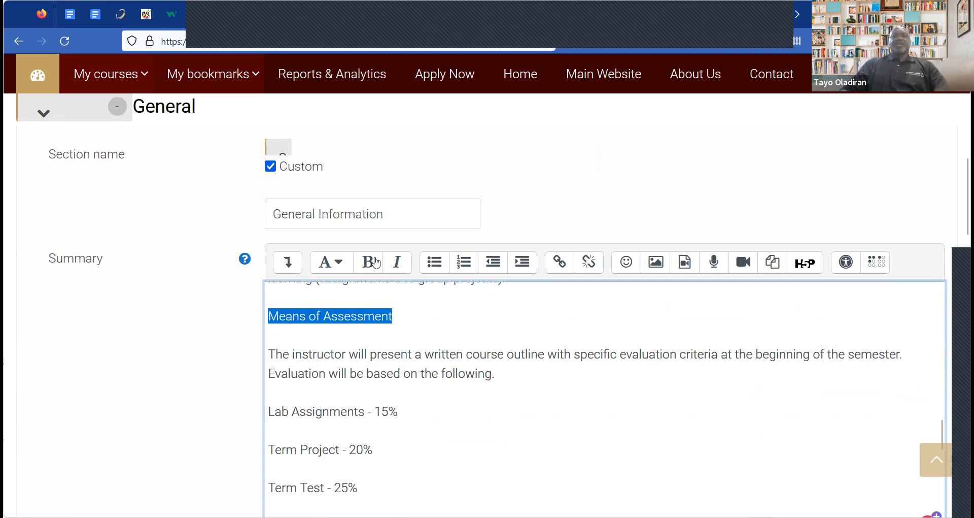
# In the summary's passing-grade sentence, remove "the" before "5 categories" and correct "assessmnets" to "assessments"
pyautogui.scroll(-5, 476, 367)
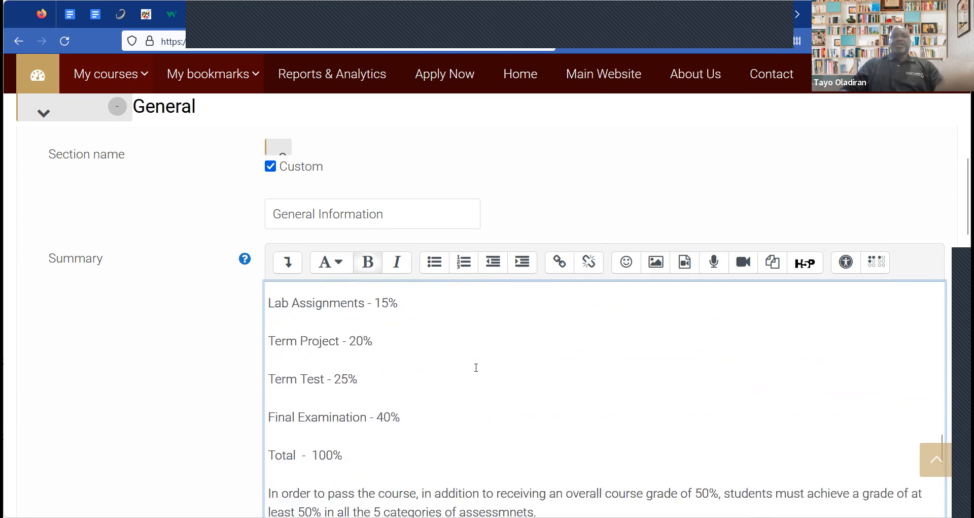
pyautogui.scroll(-8, 476, 368)
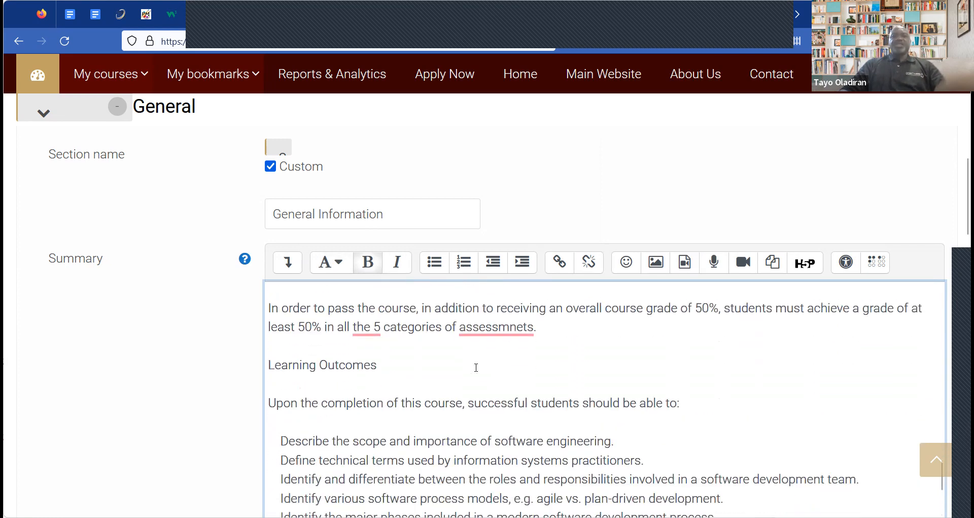
pyautogui.scroll(-4, 476, 368)
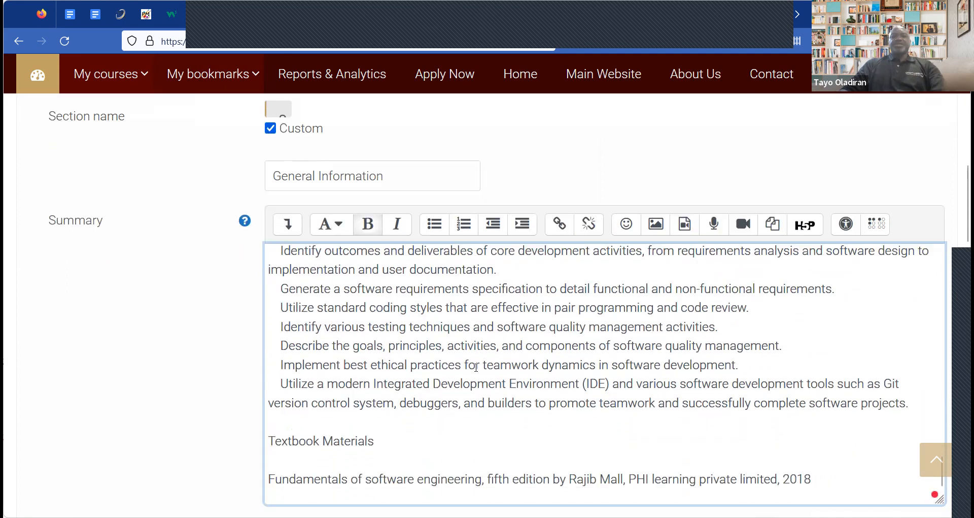
pyautogui.scroll(4, 476, 367)
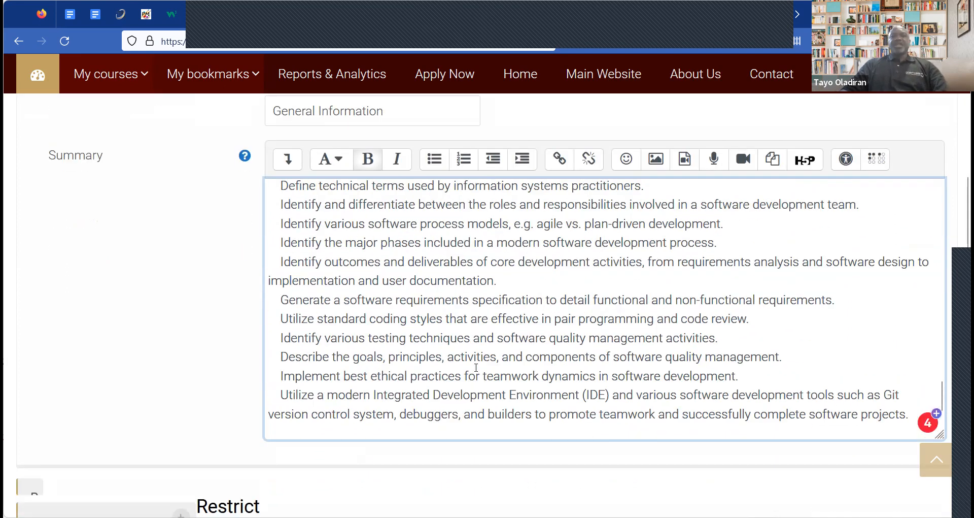
pyautogui.scroll(1, 476, 367)
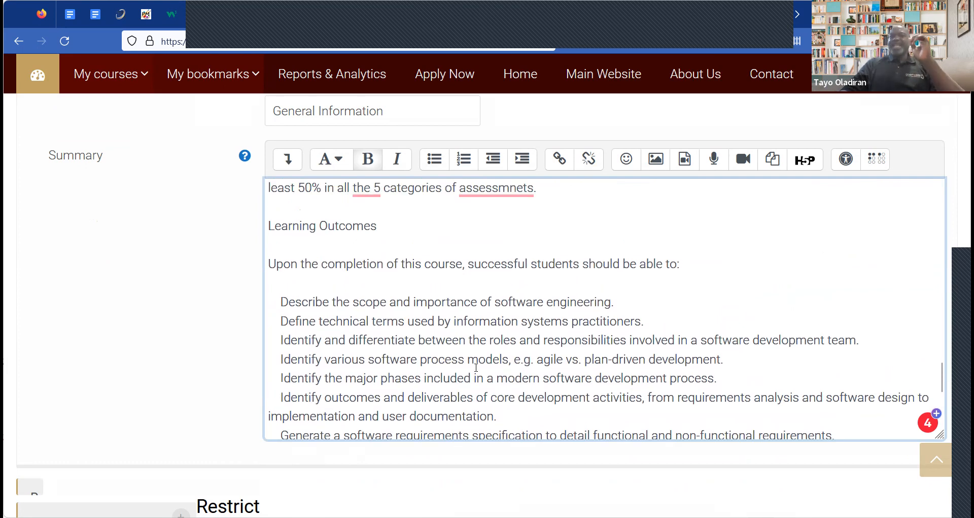
pyautogui.scroll(1, 371, 263)
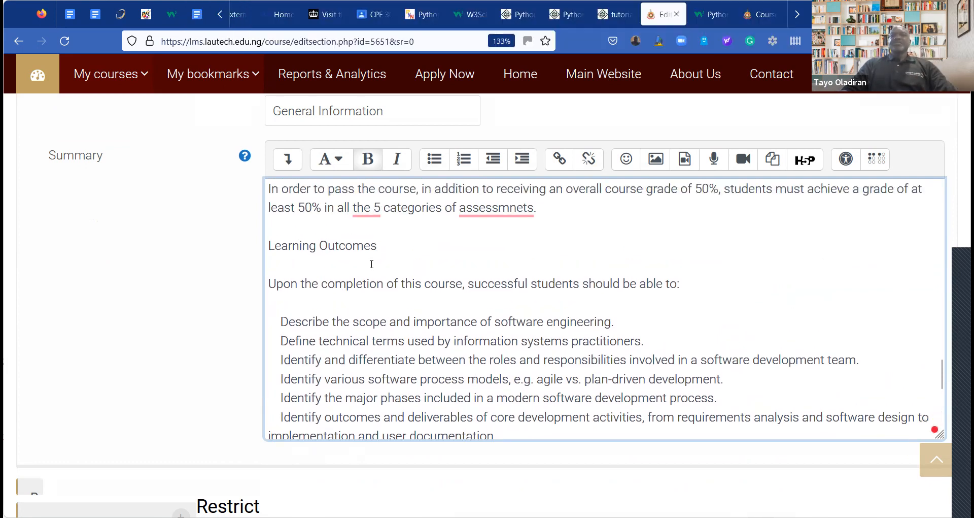
pyautogui.rightClick(368, 210)
pyautogui.click(446, 215)
pyautogui.click(446, 221)
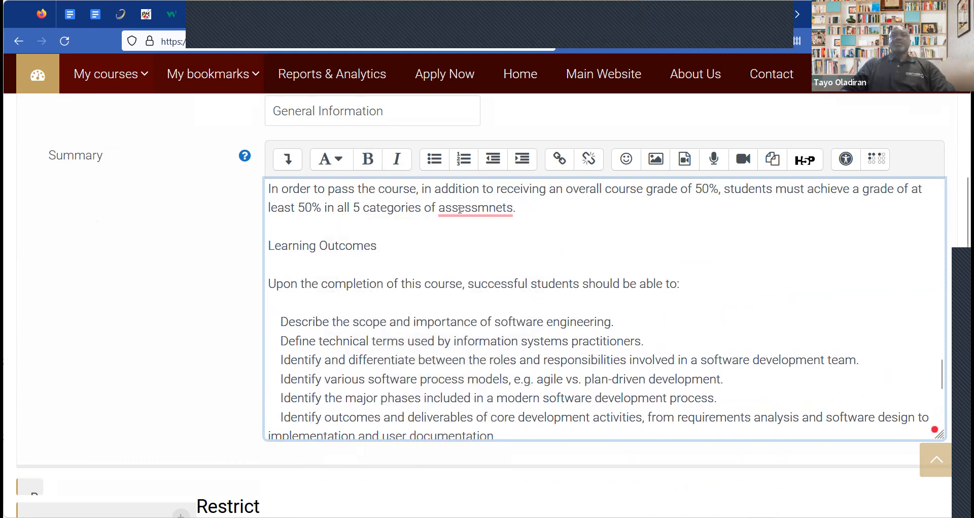
pyautogui.moveTo(463, 212)
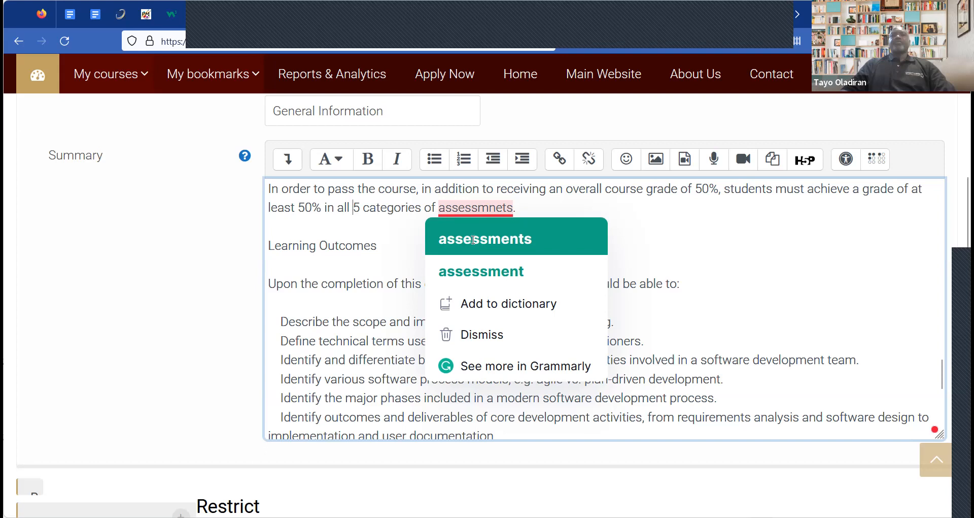
pyautogui.click(473, 239)
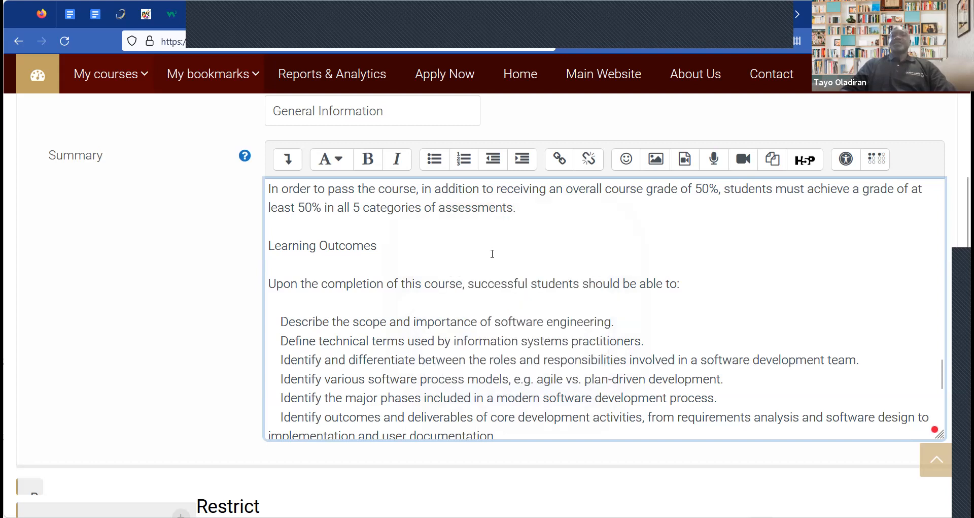
# Start inserting an image above the Course Description heading in the summary, using Wikimedia as the image source
pyautogui.scroll(5, 492, 254)
pyautogui.scroll(-4, 492, 253)
pyautogui.scroll(5, 492, 253)
pyautogui.scroll(10, 492, 254)
pyautogui.scroll(10, 481, 253)
pyautogui.scroll(8, 481, 253)
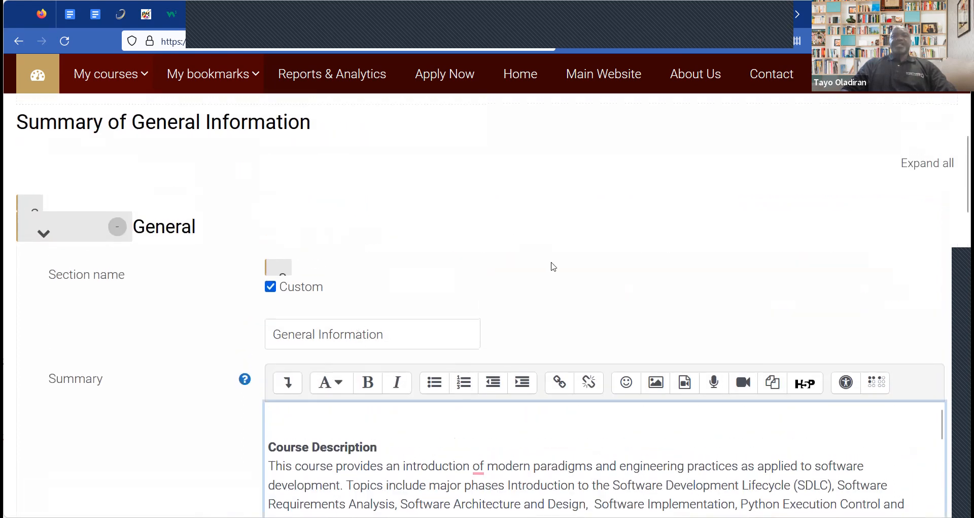
pyautogui.scroll(-3, 339, 305)
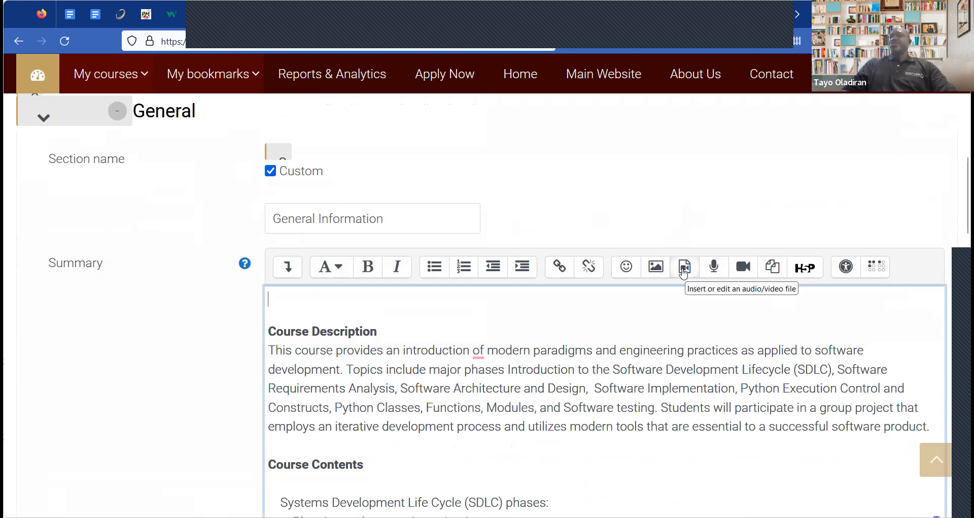
pyautogui.click(654, 266)
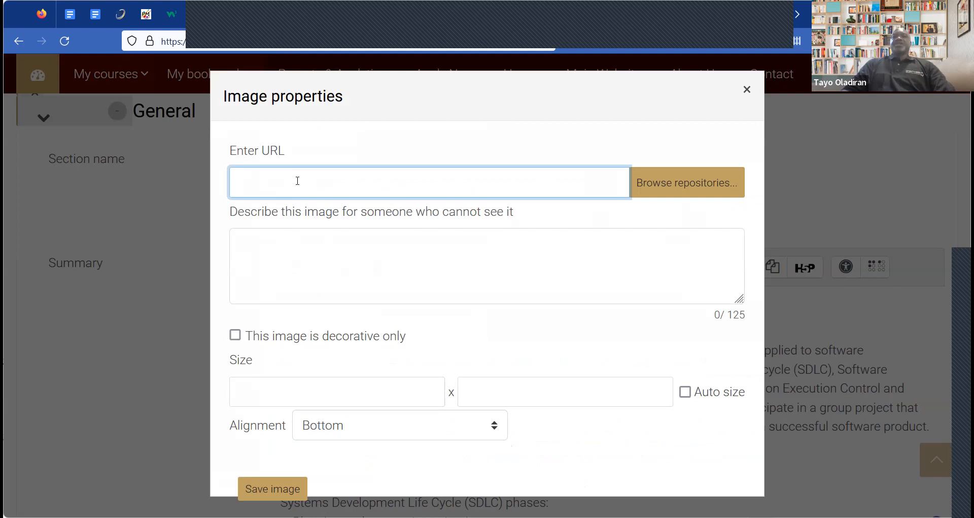
pyautogui.click(688, 182)
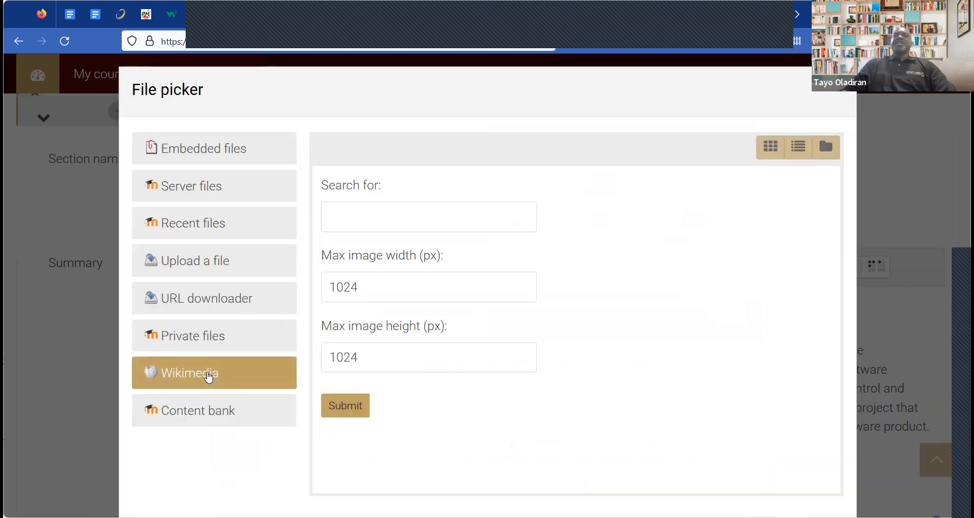
# Search Wikimedia for "computer" images, keeping the 1024 px maximum width and height
pyautogui.click(396, 210)
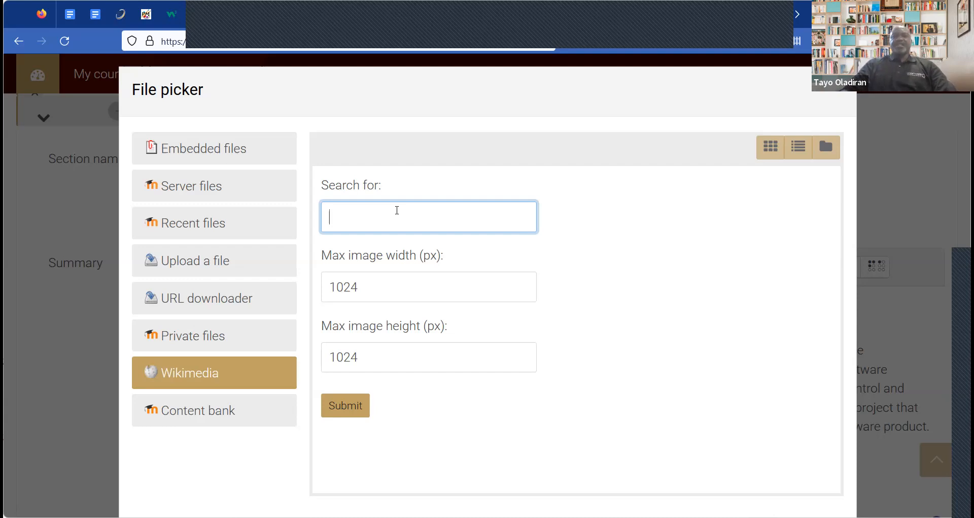
pyautogui.press('Down')
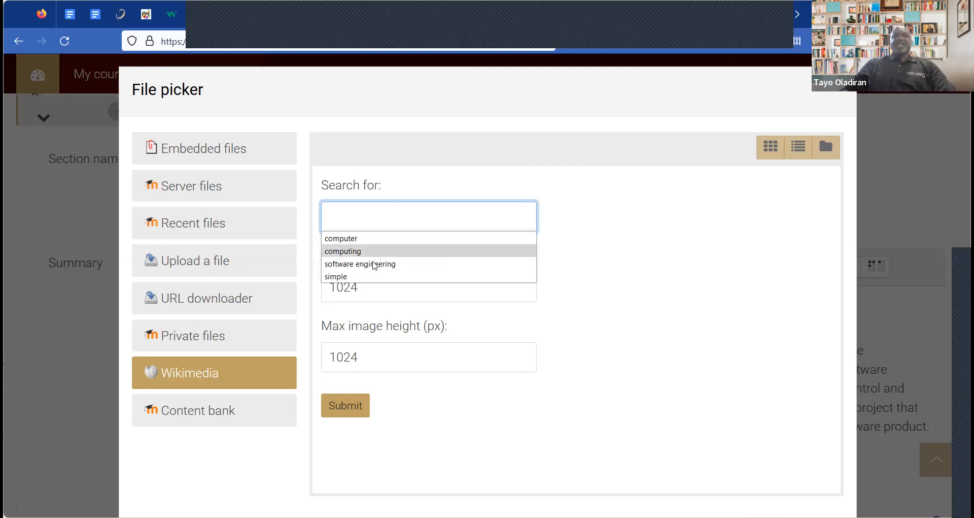
pyautogui.press('Down')
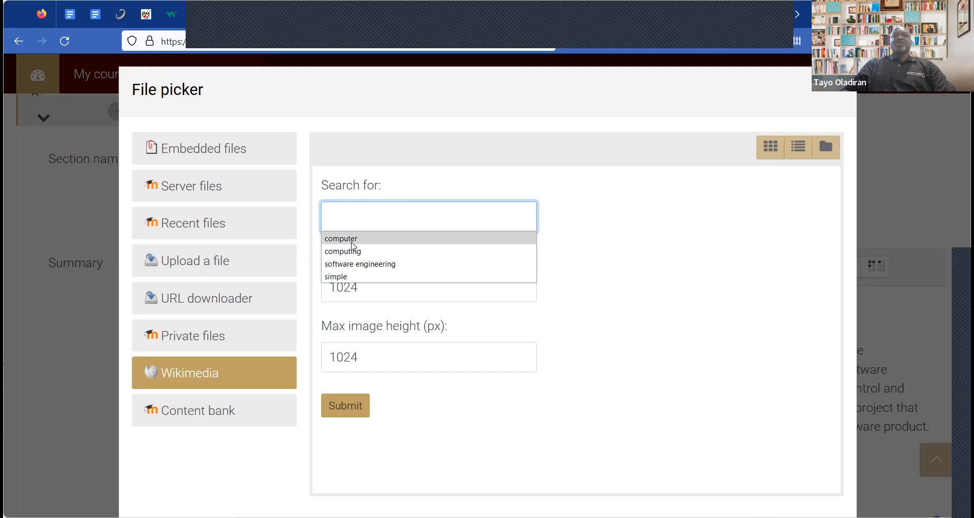
pyautogui.press('Return')
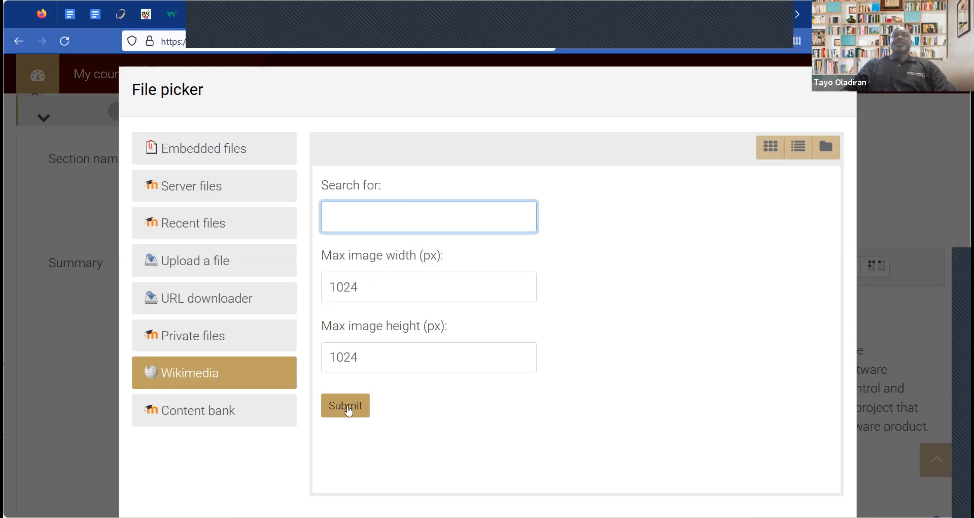
pyautogui.click(348, 410)
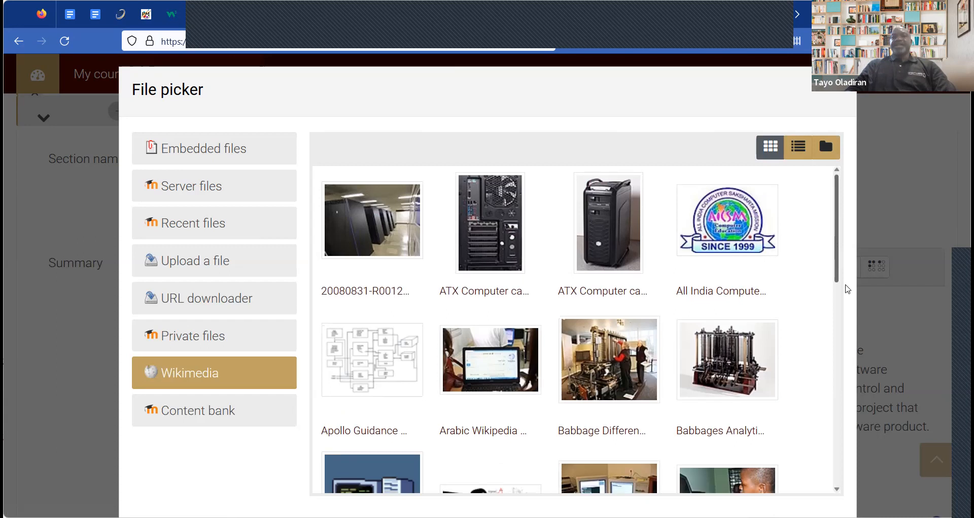
# Choose the Wikimedia image "African computer techies and volunteers" and add it as a copy of the file
pyautogui.scroll(-4, 846, 289)
pyautogui.scroll(-2, 846, 306)
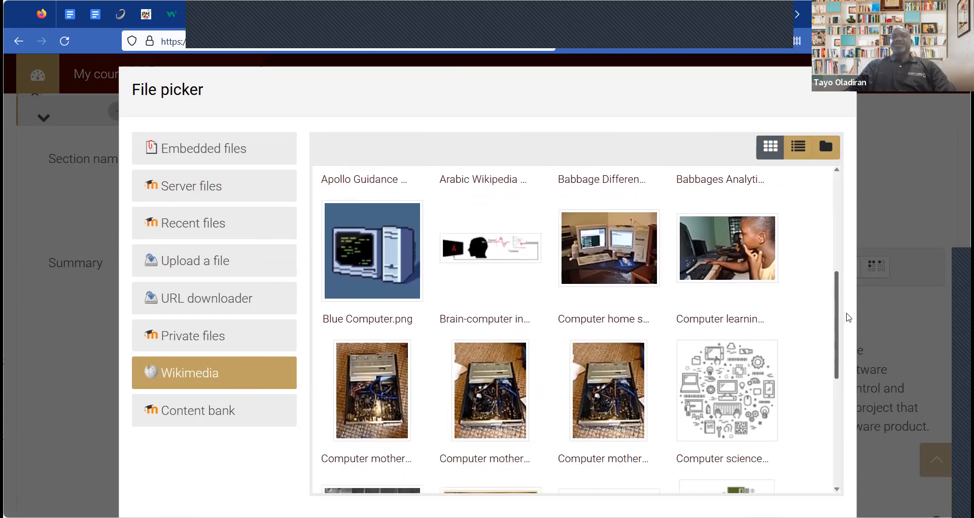
pyautogui.scroll(-6, 853, 372)
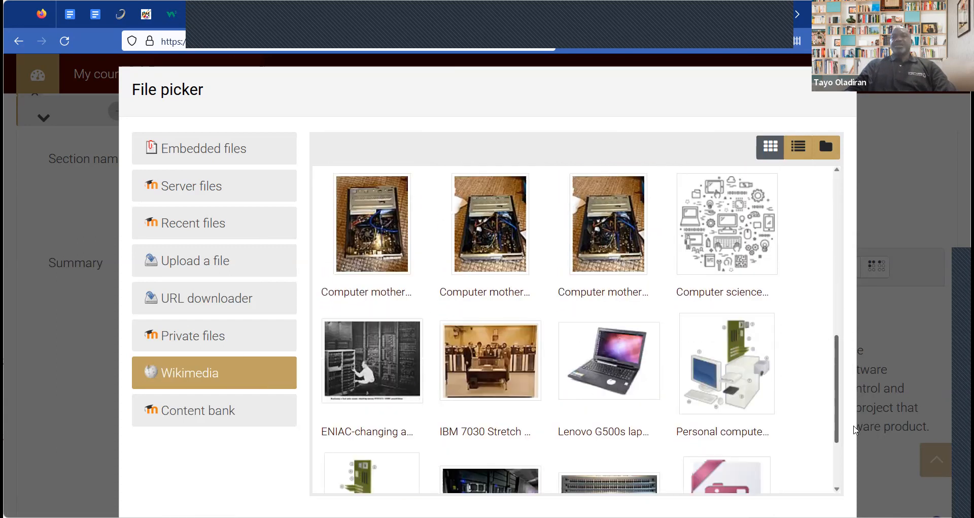
pyautogui.scroll(-6, 850, 456)
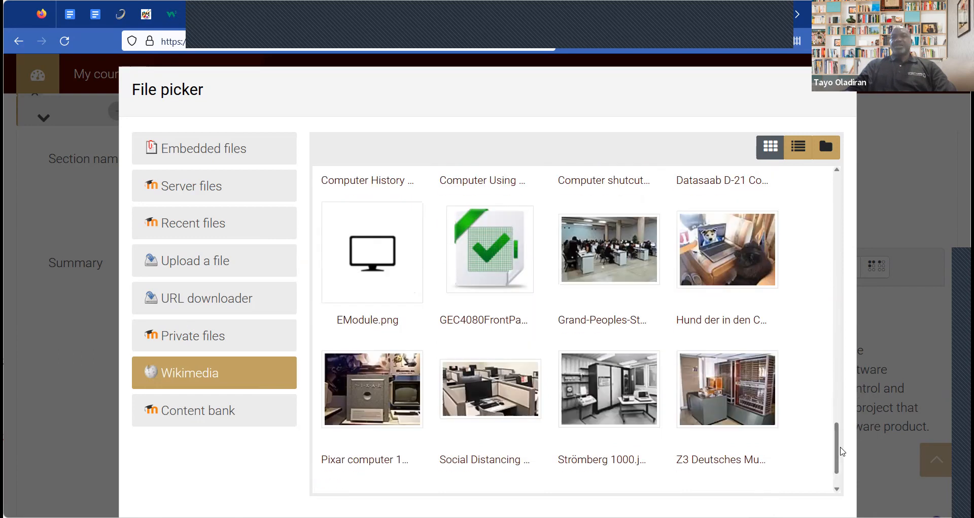
pyautogui.moveTo(838, 379); pyautogui.dragTo(846, 493)
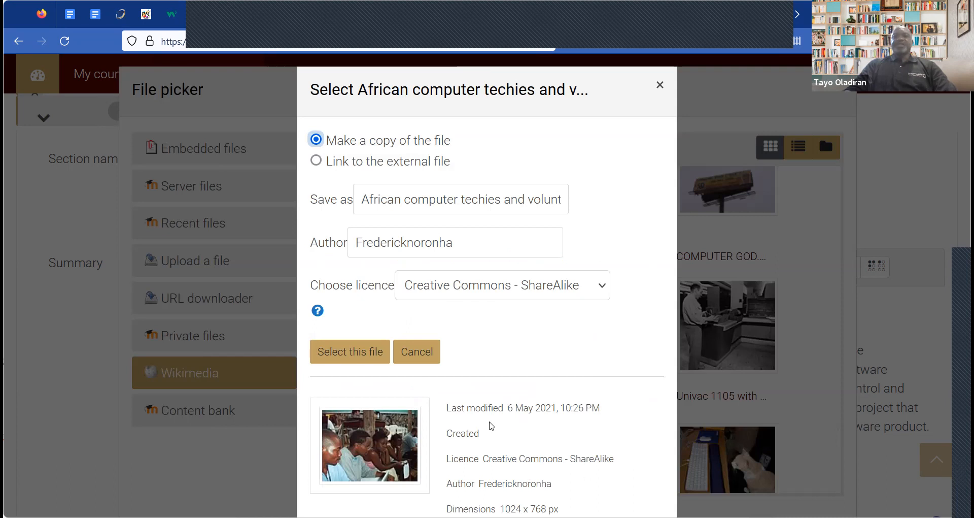
pyautogui.click(345, 351)
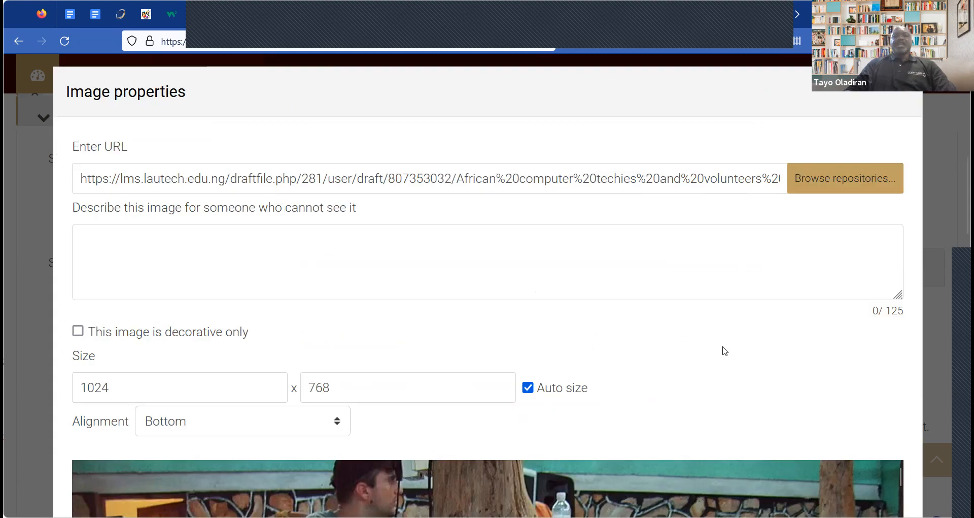
# Insert the image into the summary marked as decorative only, and save the General Information section changes
pyautogui.scroll(-2, 725, 350)
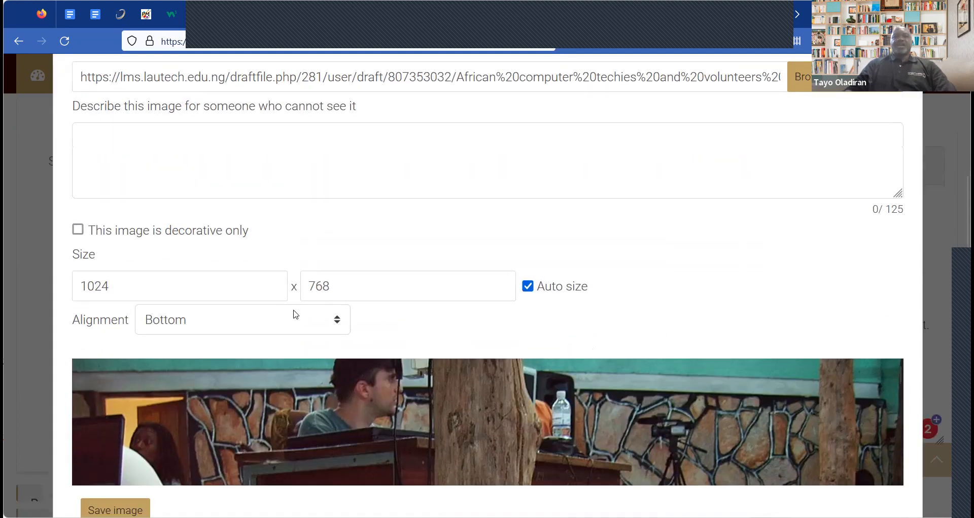
pyautogui.click(78, 231)
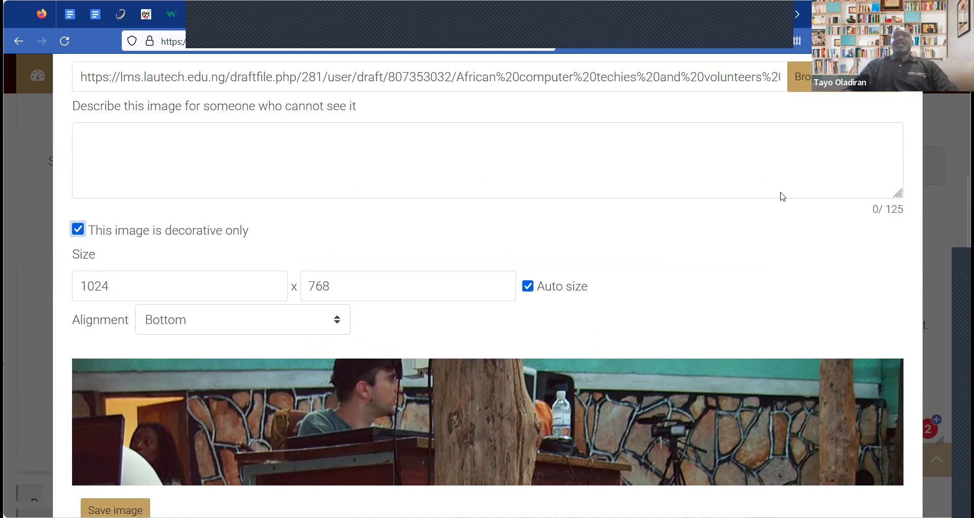
pyautogui.scroll(-2, 476, 209)
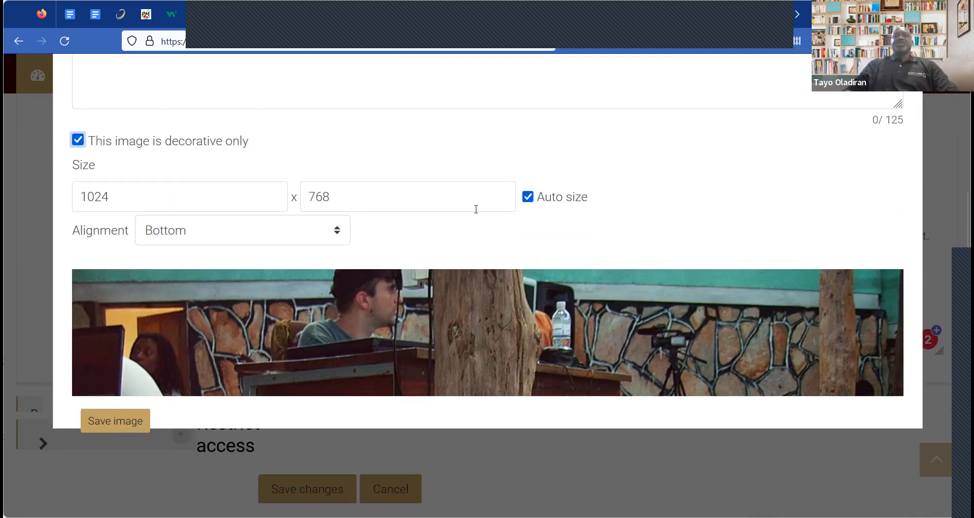
pyautogui.click(100, 426)
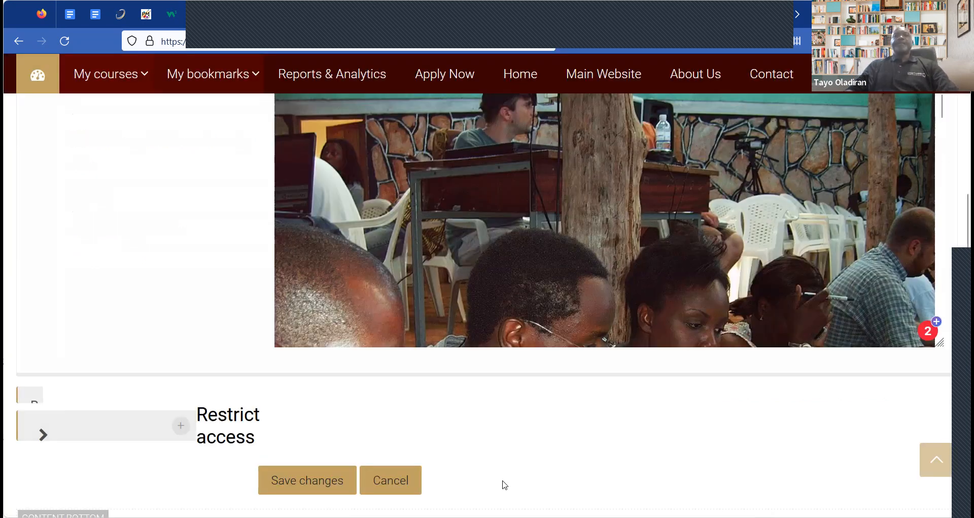
pyautogui.scroll(-3, 505, 485)
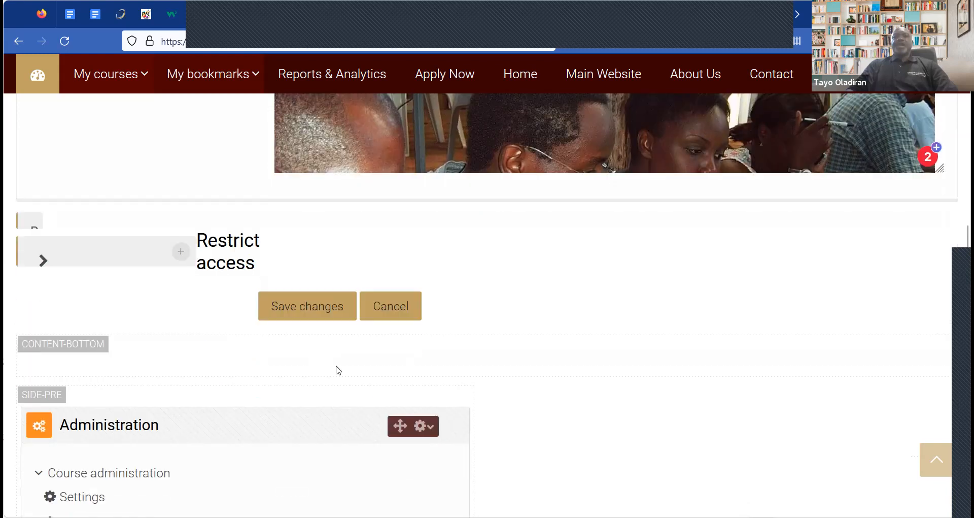
pyautogui.click(315, 313)
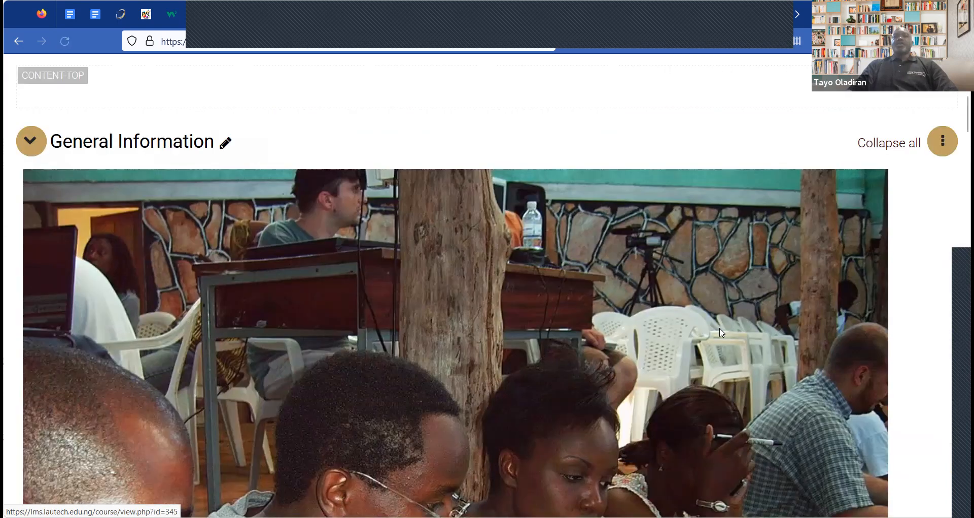
# Review the General Information section on the course page, from the image through the formatted summary to the weekly sections
pyautogui.scroll(-5, 721, 332)
pyautogui.scroll(-7, 720, 327)
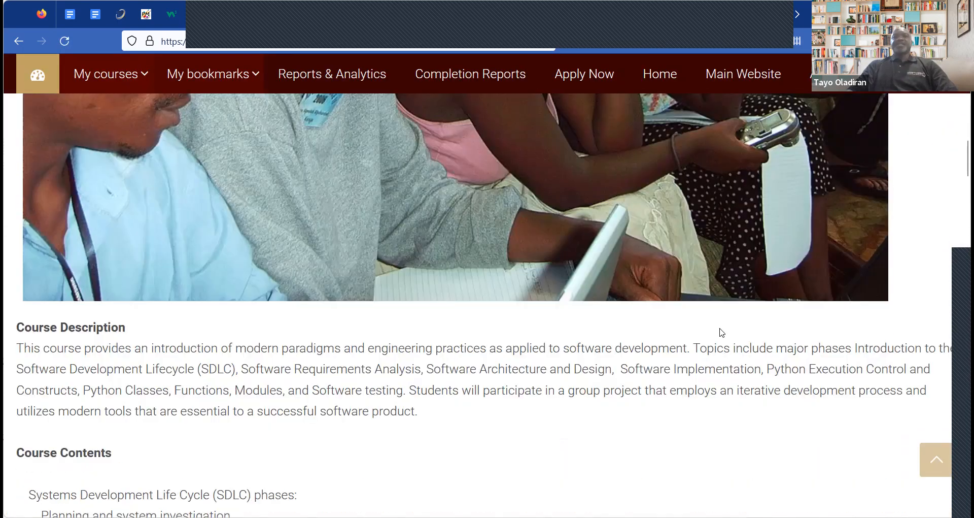
pyautogui.scroll(3, 720, 330)
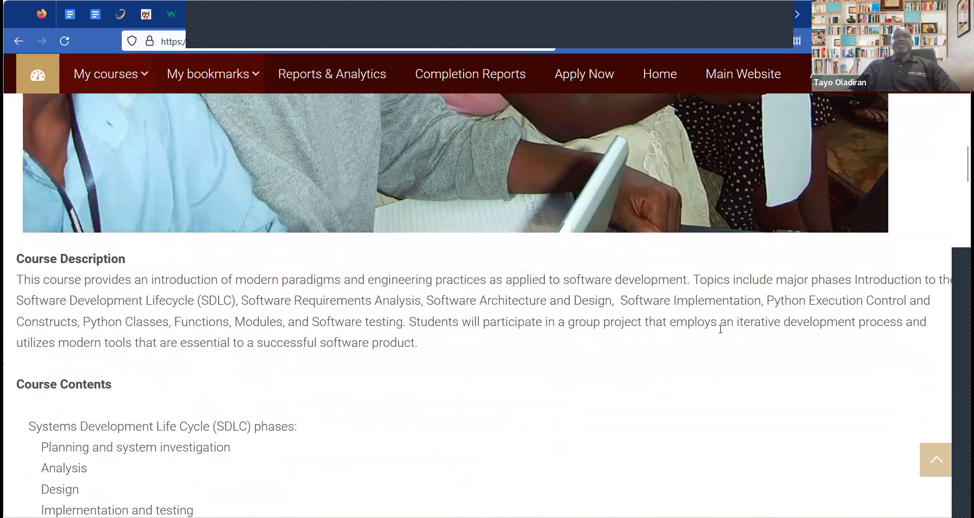
pyautogui.scroll(5, 720, 328)
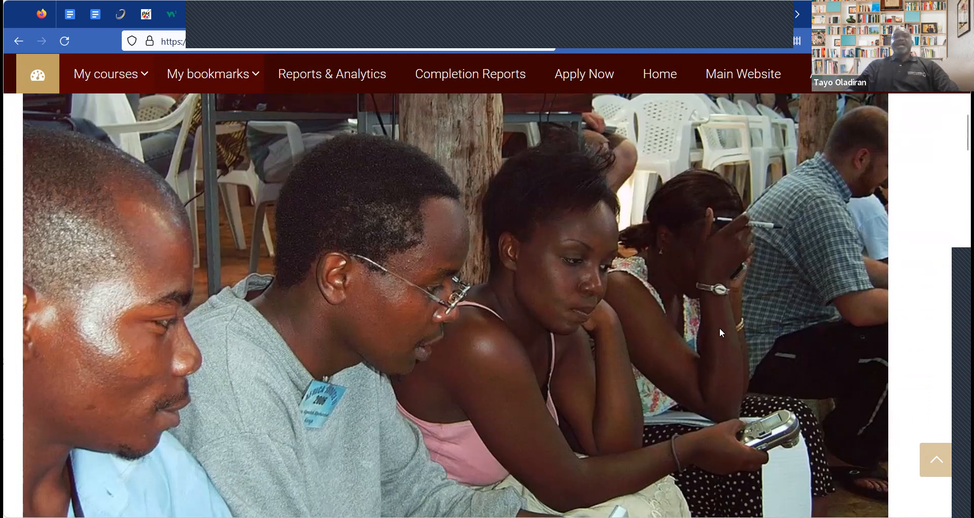
pyautogui.scroll(-7, 719, 332)
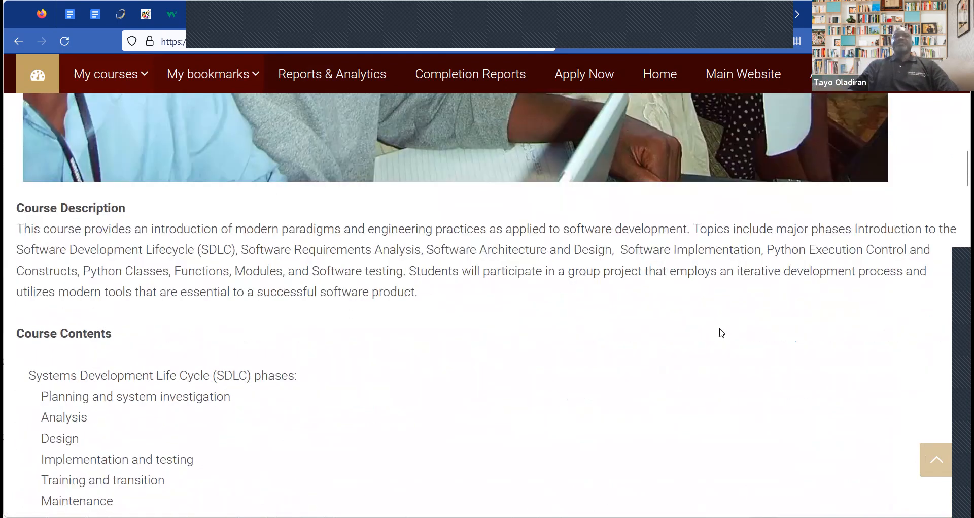
pyautogui.scroll(-15, 722, 333)
pyautogui.scroll(-15, 722, 332)
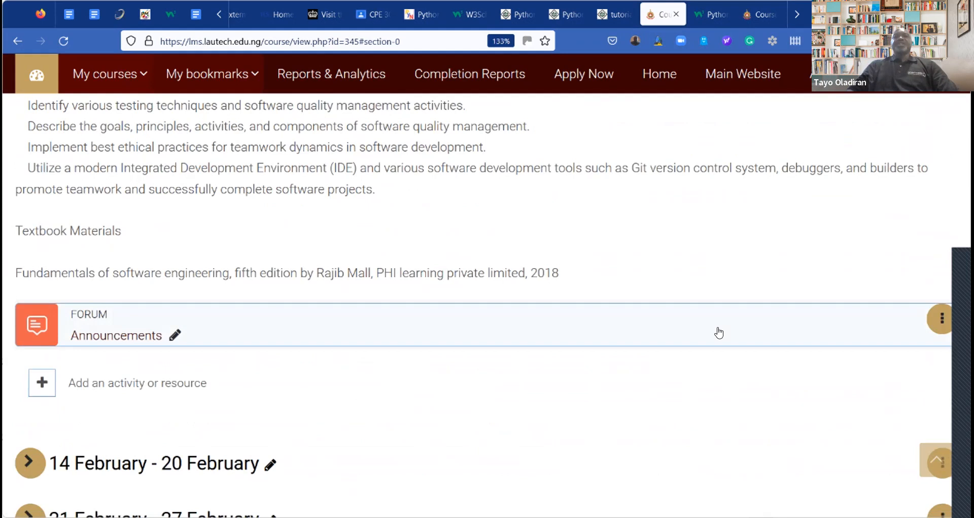
pyautogui.scroll(-2, 719, 333)
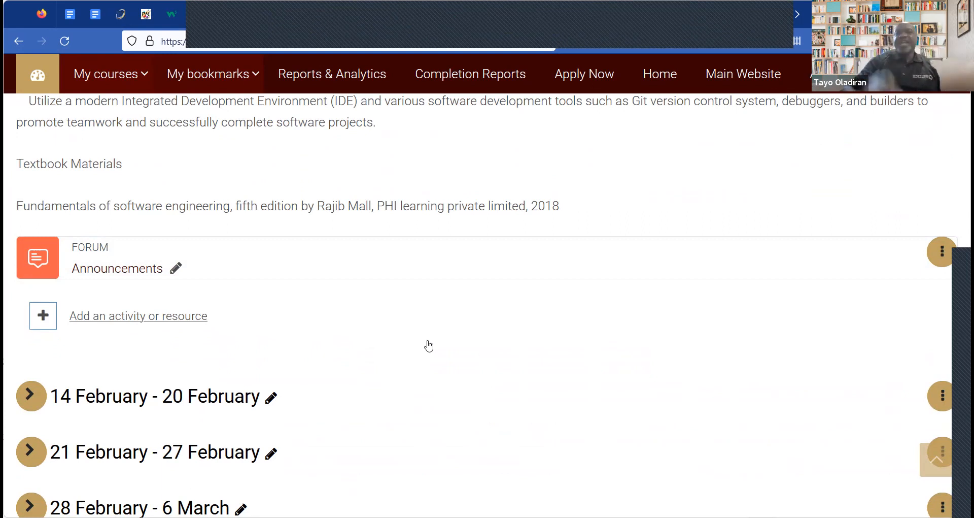
pyautogui.scroll(15, 429, 345)
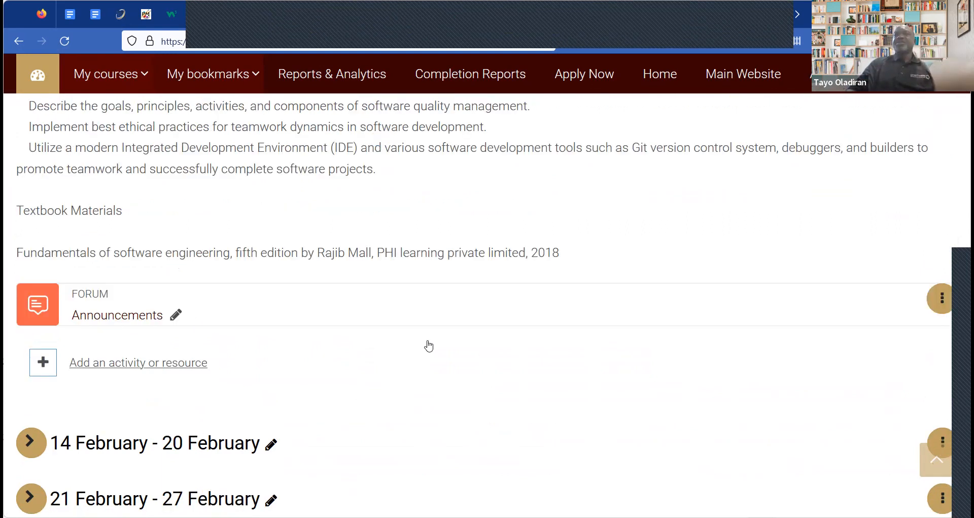
pyautogui.scroll(15, 429, 345)
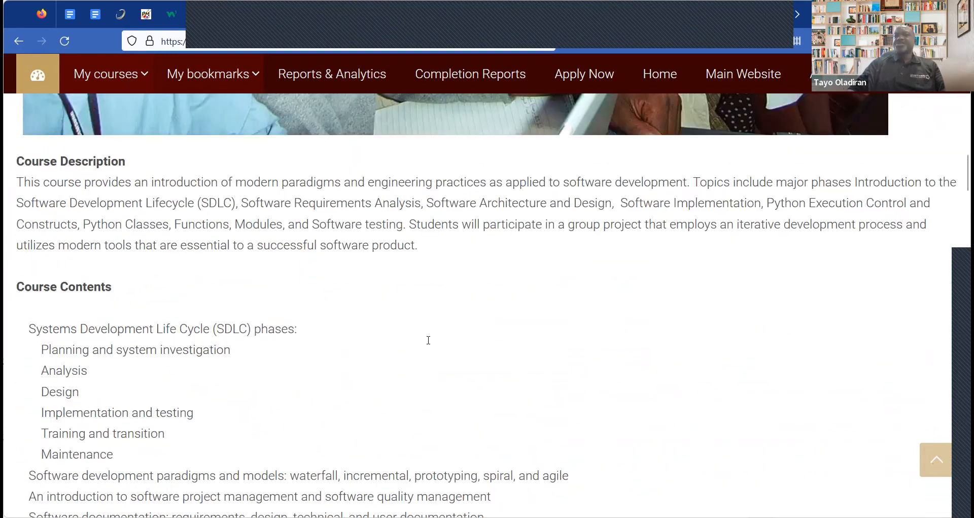
pyautogui.scroll(-10, 427, 341)
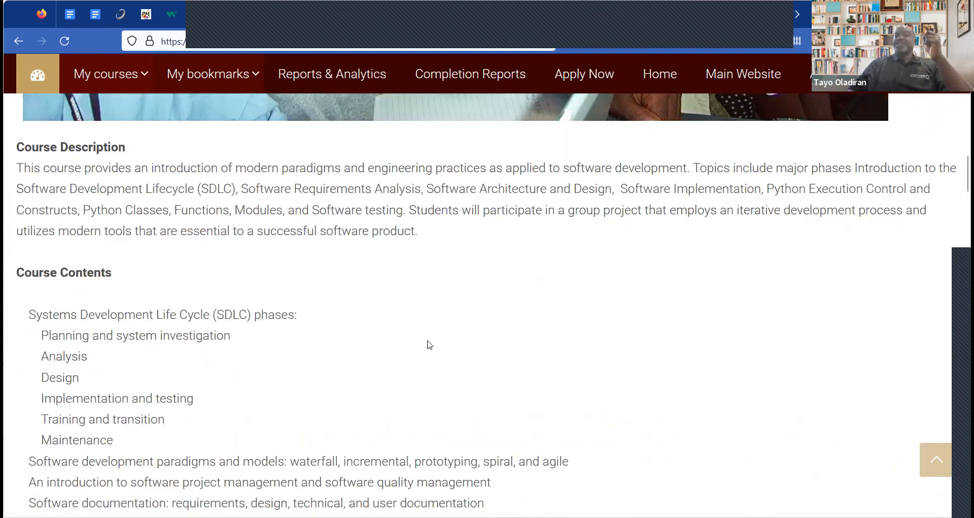
pyautogui.scroll(-15, 429, 345)
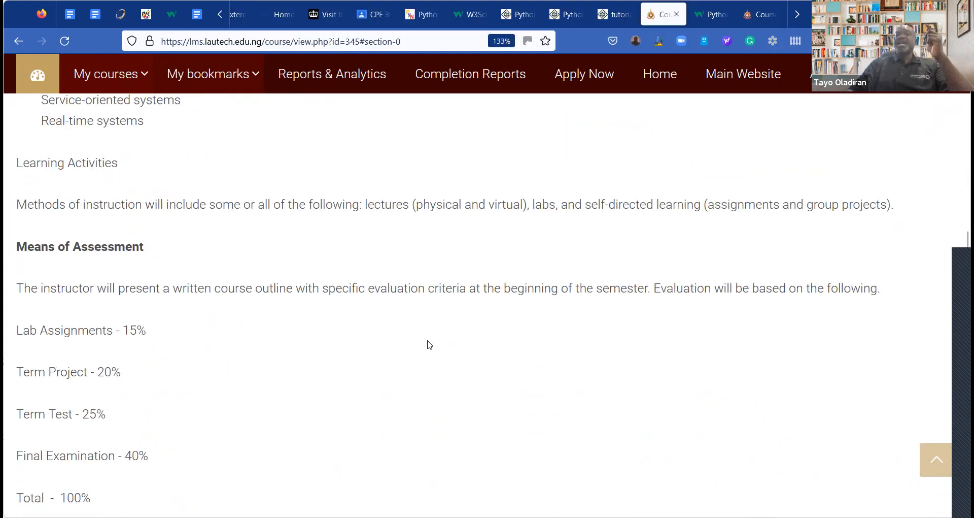
pyautogui.scroll(-8, 428, 345)
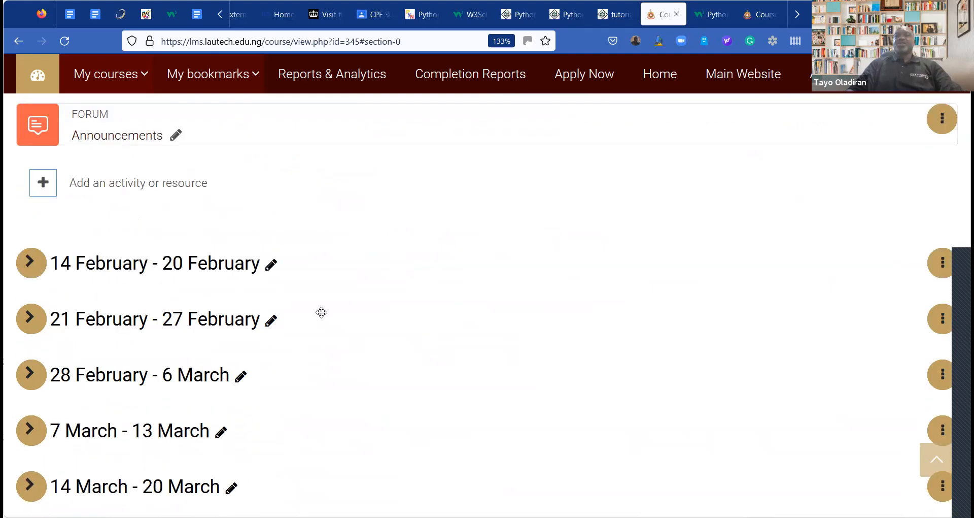
# Open the settings of the Announcements forum in the General Information section
pyautogui.scroll(1, 305, 305)
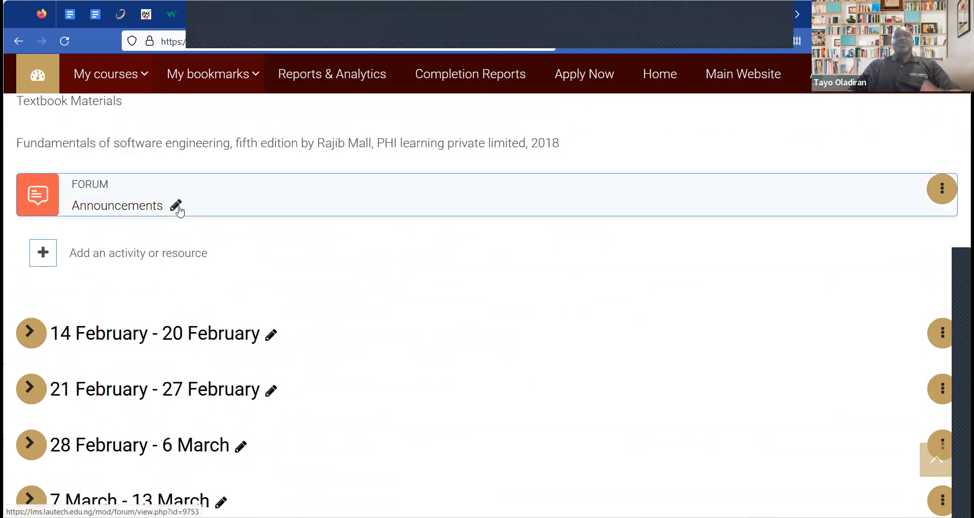
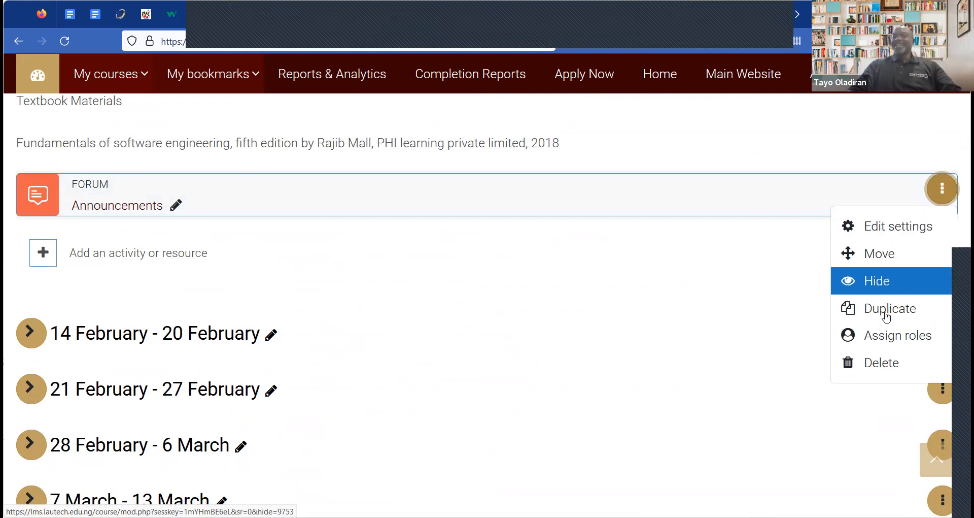
pyautogui.click(901, 226)
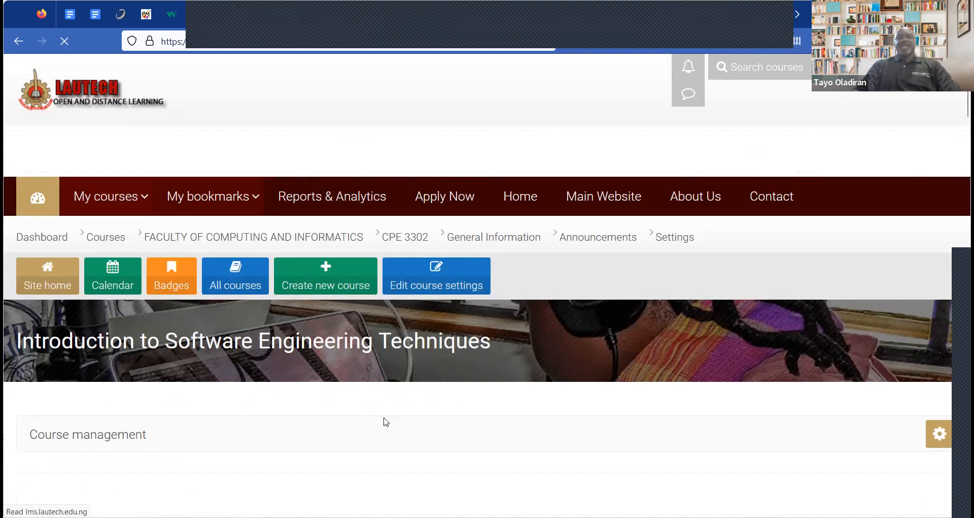
pyautogui.scroll(-5, 385, 420)
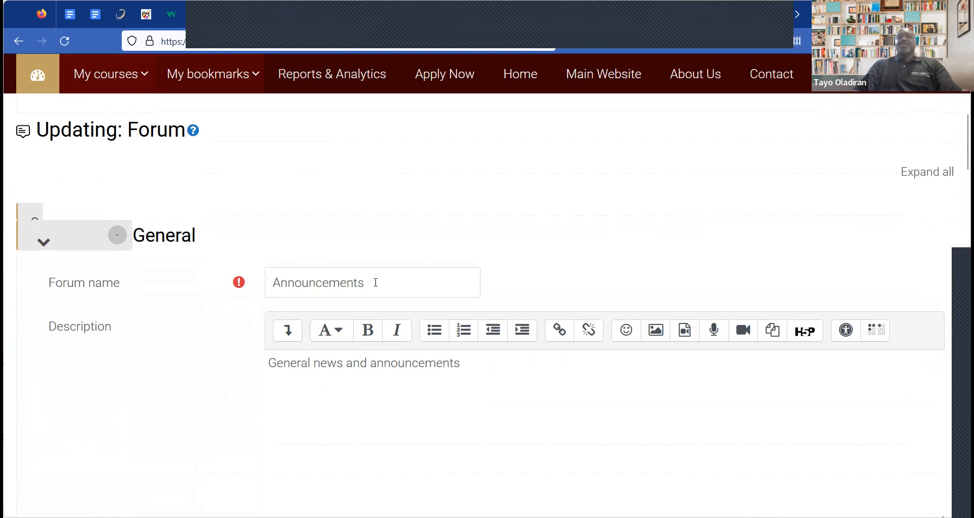
# Rename the Announcements forum as Course Announcements
pyautogui.click(274, 280)
pyautogui.write('Courses')
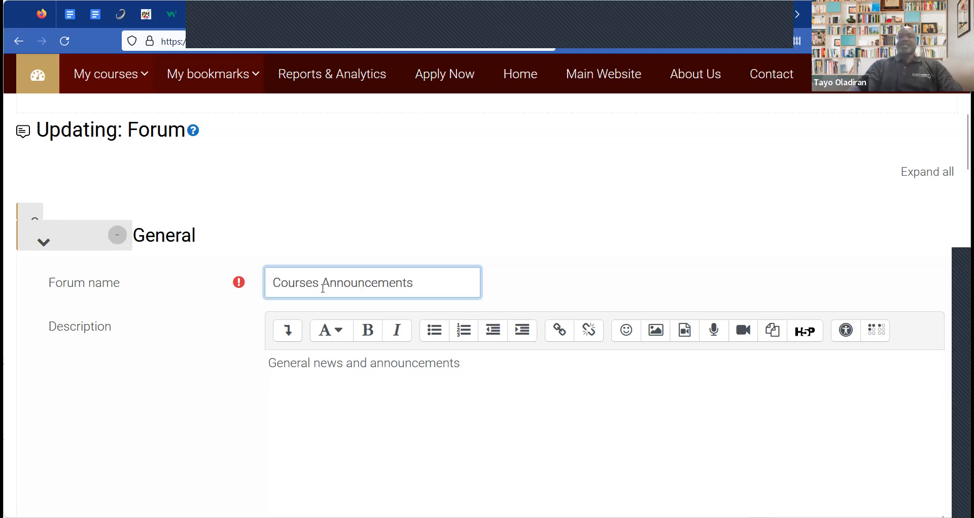
pyautogui.press('BackSpace')
pyautogui.press('BackSpace')
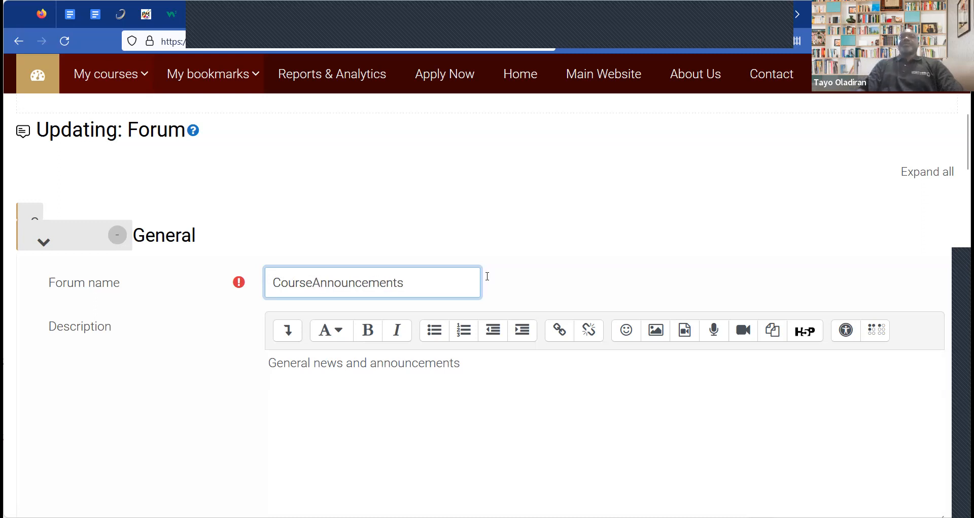
# Replace the forum description with the prepared welcome message that starts "Hello Learners!" and introduces CPE 302 - Introduction to Software Engineering
pyautogui.scroll(-1, 472, 342)
pyautogui.click(426, 359)
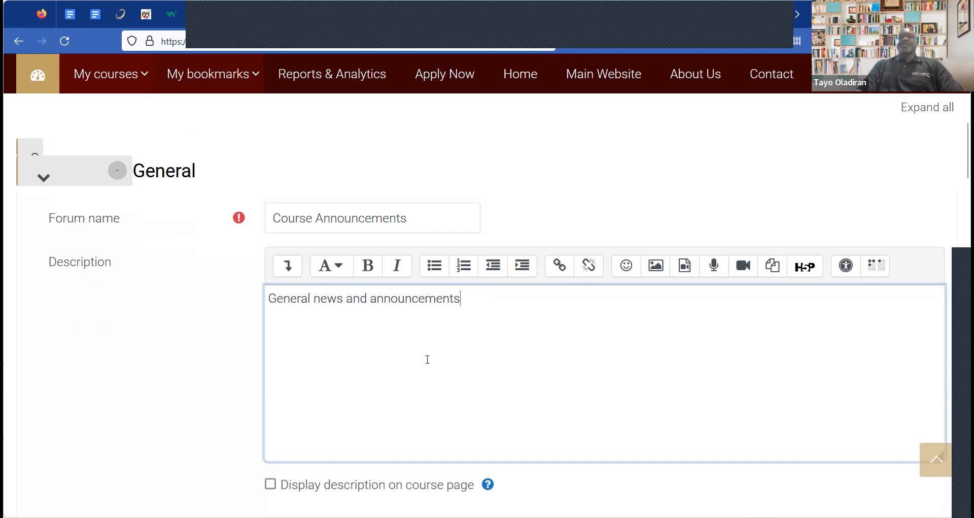
pyautogui.scroll(-3, 478, 363)
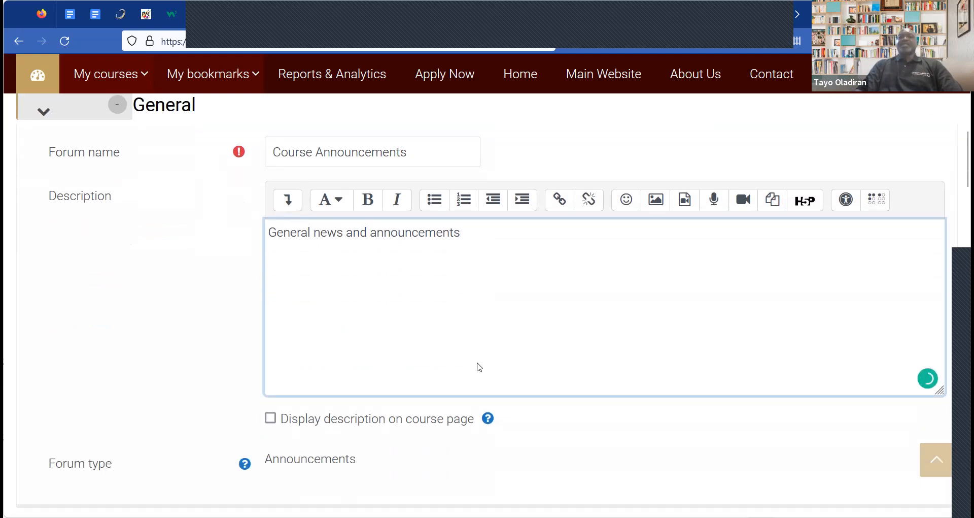
pyautogui.scroll(2, 470, 263)
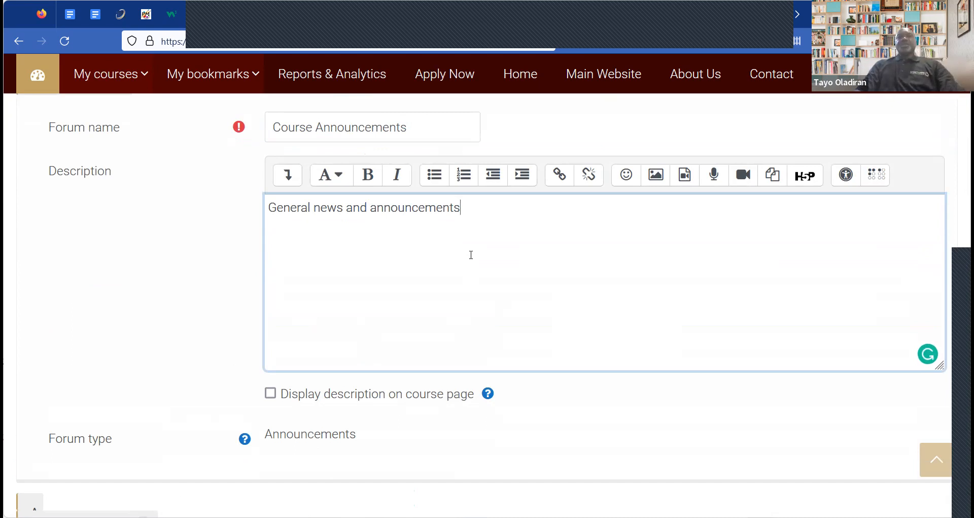
pyautogui.scroll(-7, 471, 254)
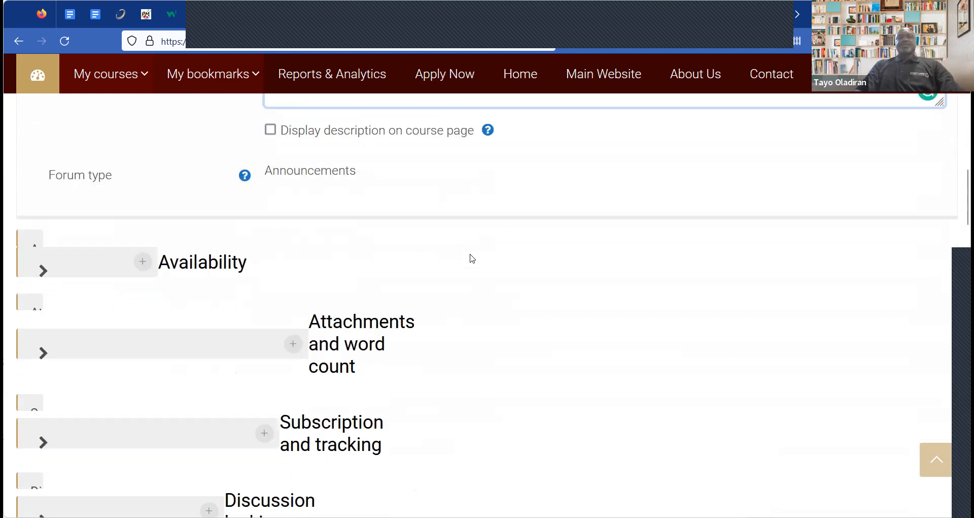
pyautogui.scroll(-12, 472, 259)
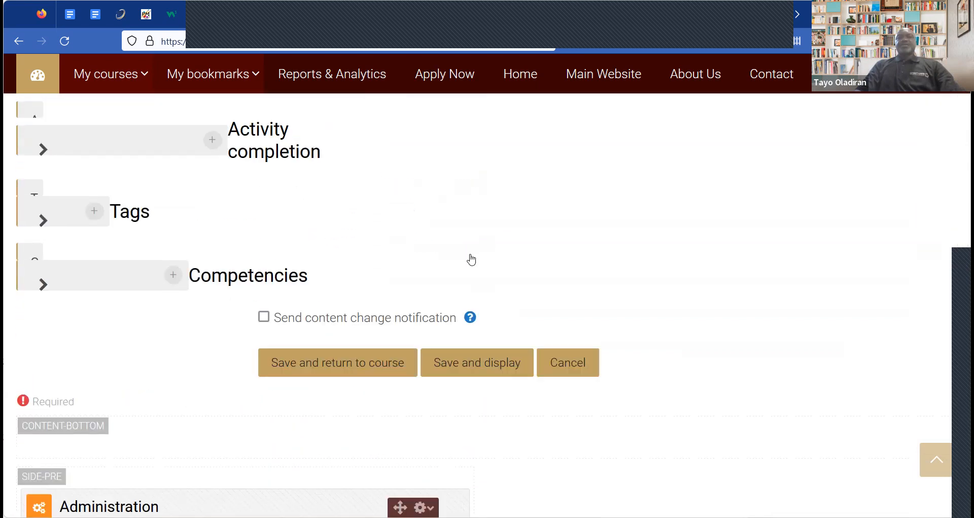
pyautogui.scroll(12, 471, 259)
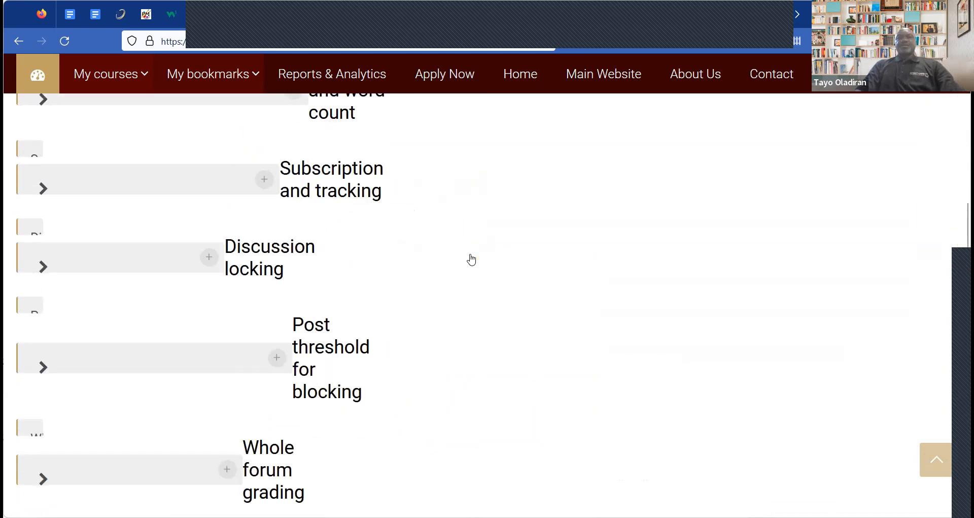
pyautogui.scroll(6, 480, 262)
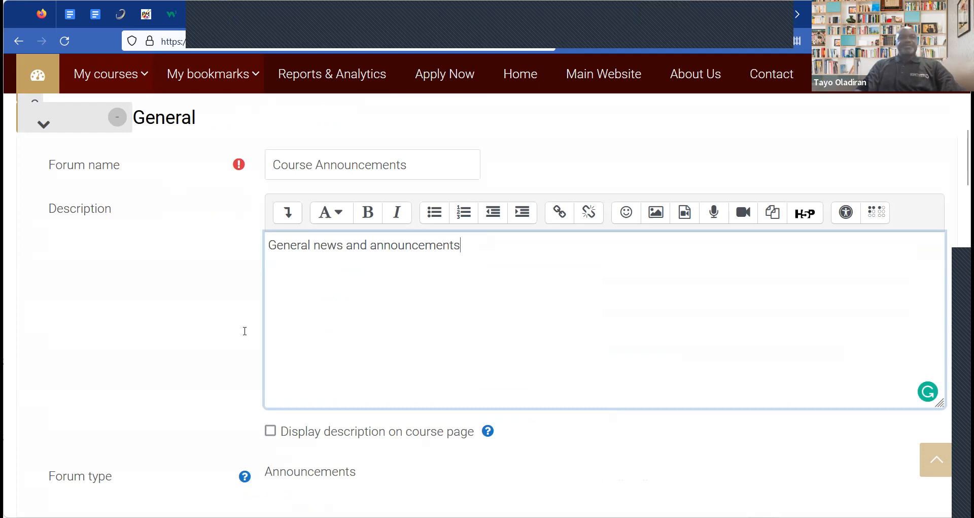
pyautogui.hotkey('alt', 'Tab')
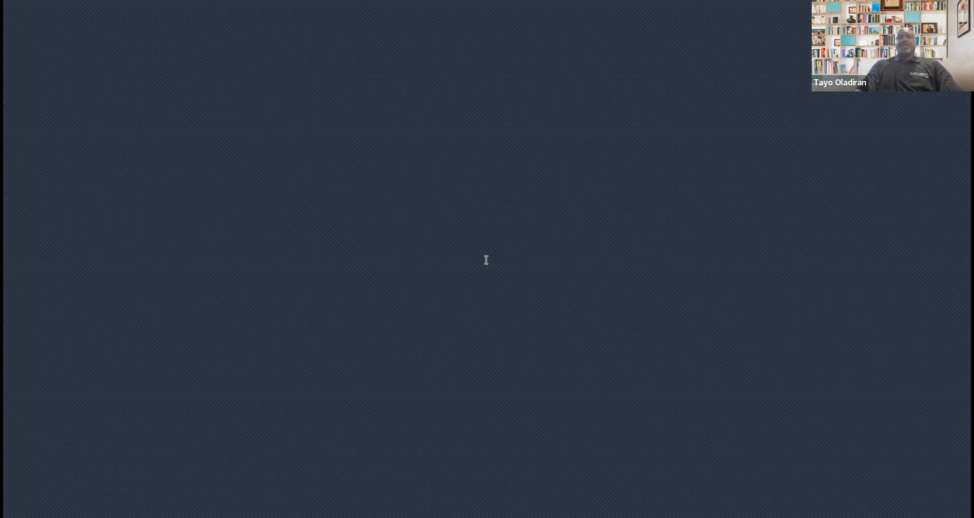
pyautogui.hotkey('ctrl', 'a')
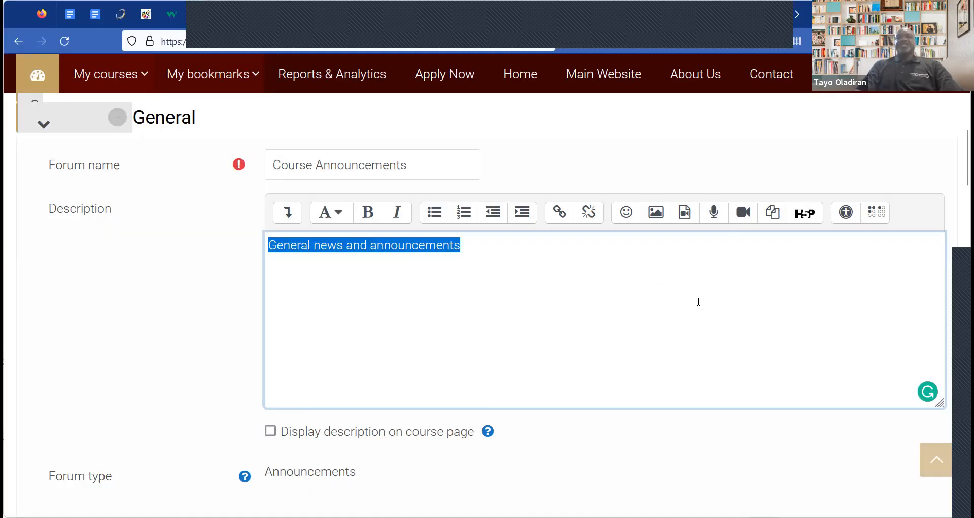
pyautogui.hotkey('ctrl', 'v')
pyautogui.scroll(10, 699, 302)
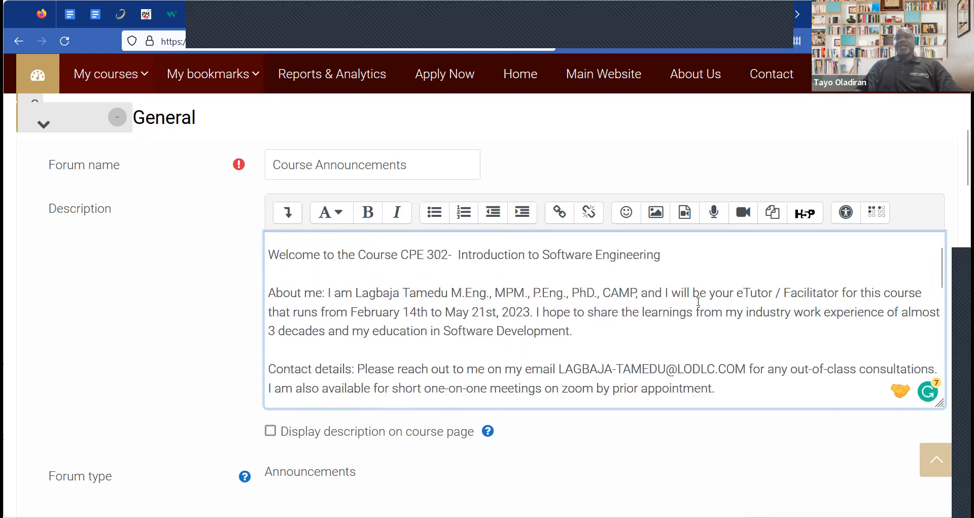
# Set the forum's description to display on the course page and check the welcome text in the description
pyautogui.scroll(-5, 699, 240)
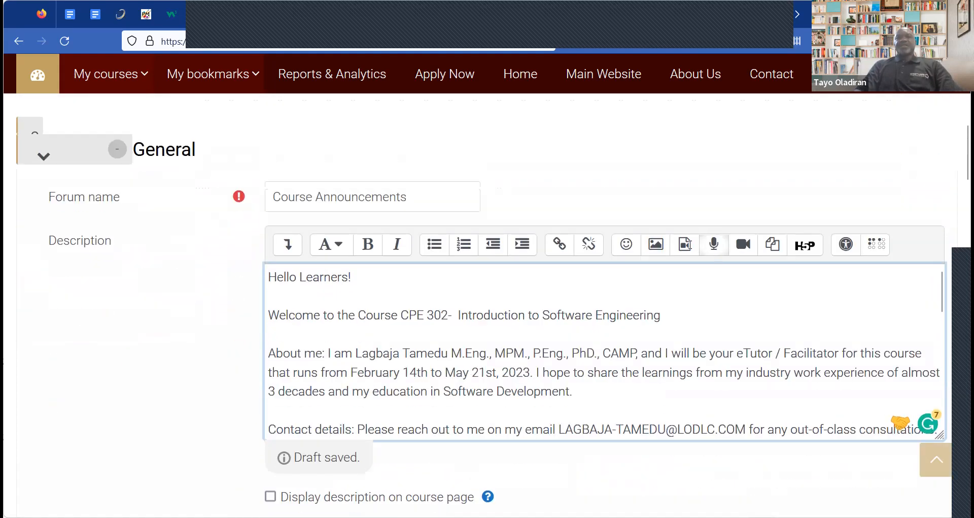
pyautogui.scroll(-2, 543, 396)
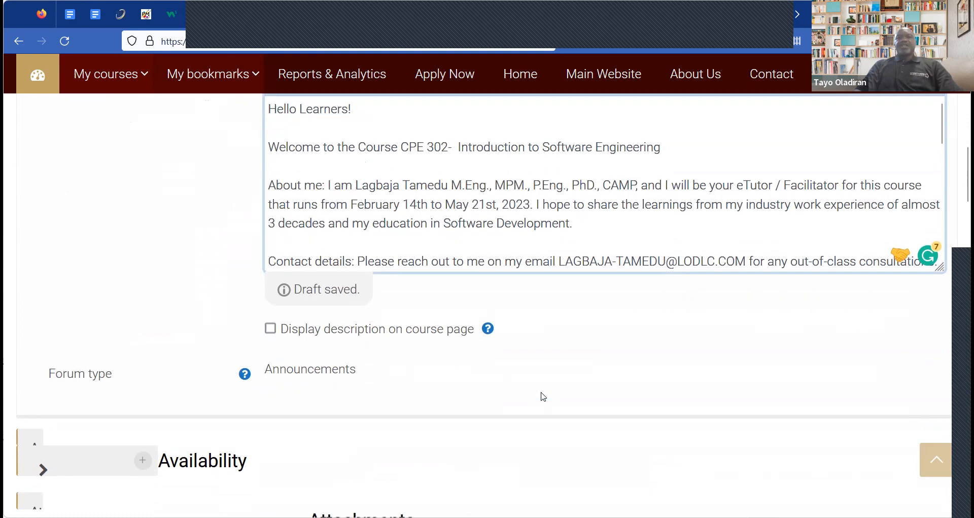
pyautogui.scroll(-2, 543, 397)
pyautogui.scroll(2, 283, 379)
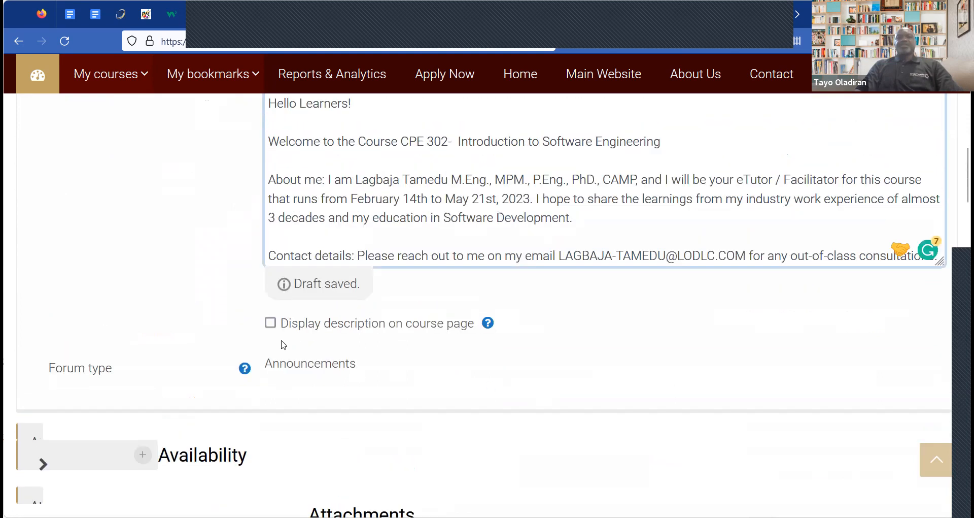
pyautogui.click(270, 289)
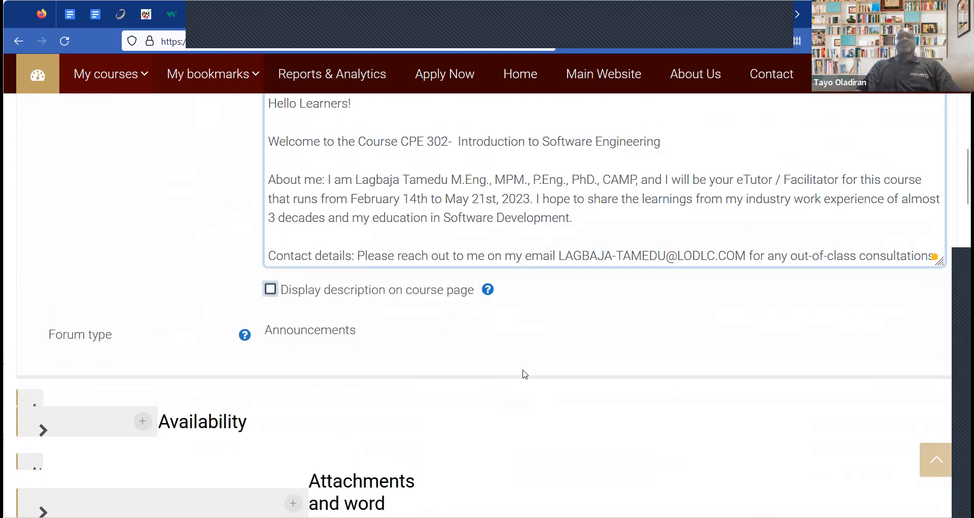
pyautogui.scroll(3, 525, 374)
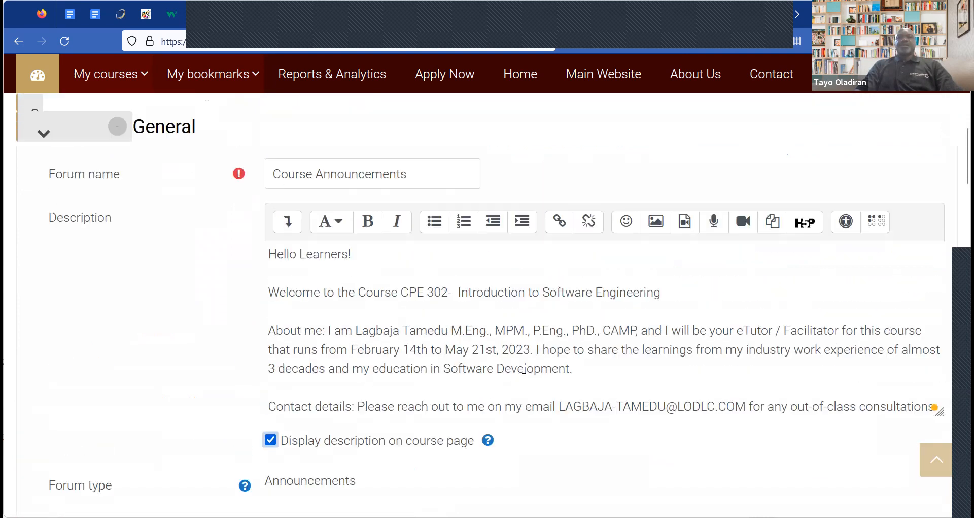
pyautogui.scroll(-2, 523, 369)
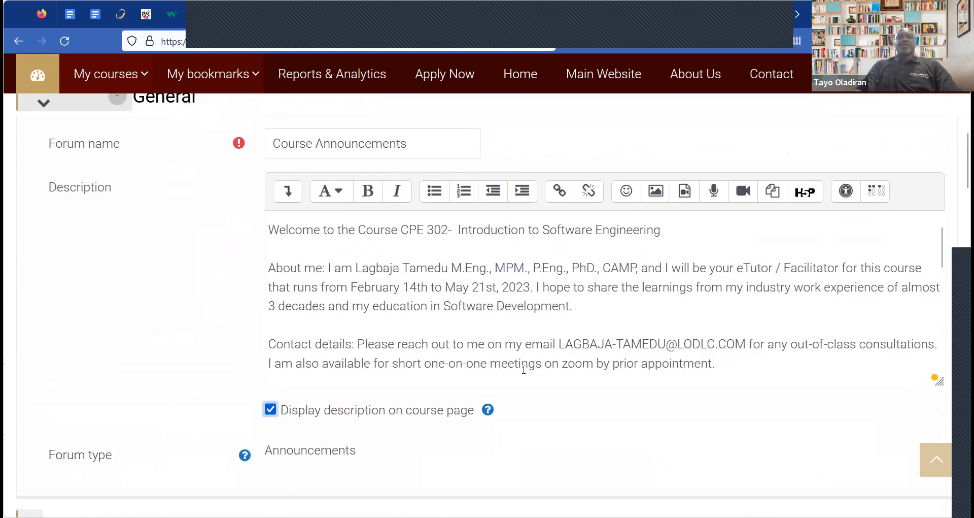
# Save the Course Announcements forum with its description displayed on the course page and return to the course
pyautogui.scroll(-3, 524, 369)
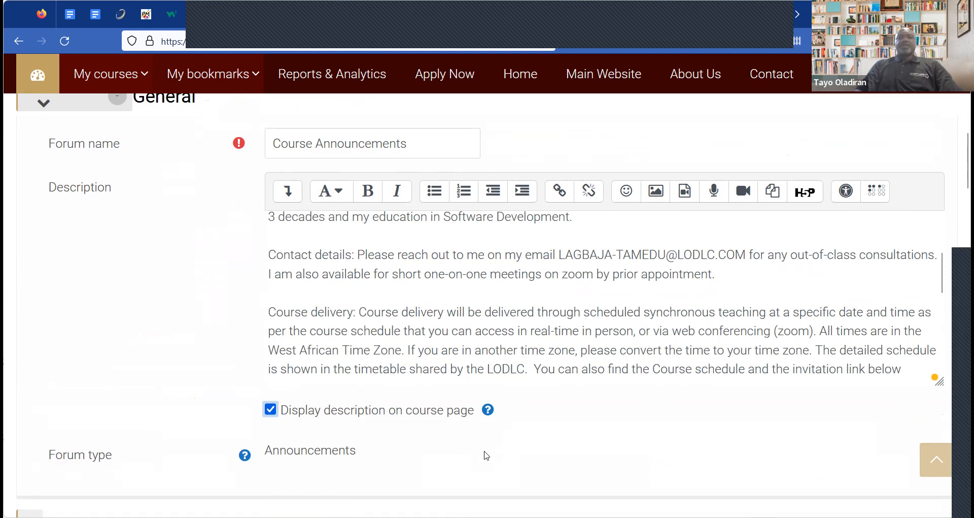
pyautogui.scroll(-6, 486, 456)
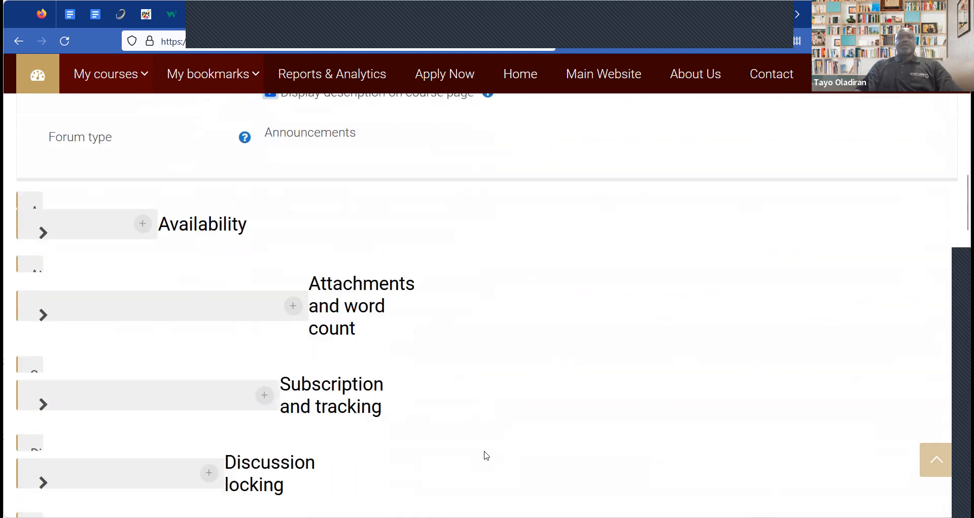
pyautogui.scroll(-12, 486, 455)
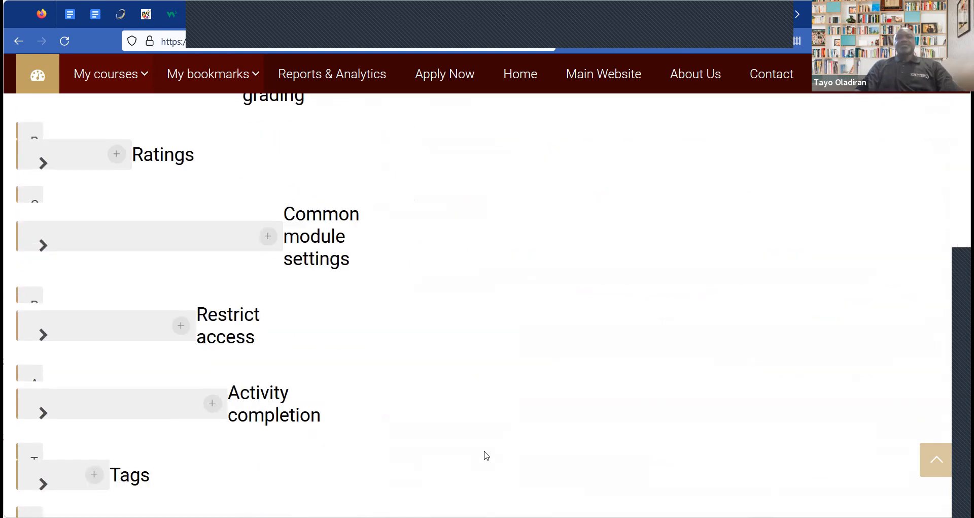
pyautogui.scroll(-6, 486, 455)
pyautogui.click(312, 343)
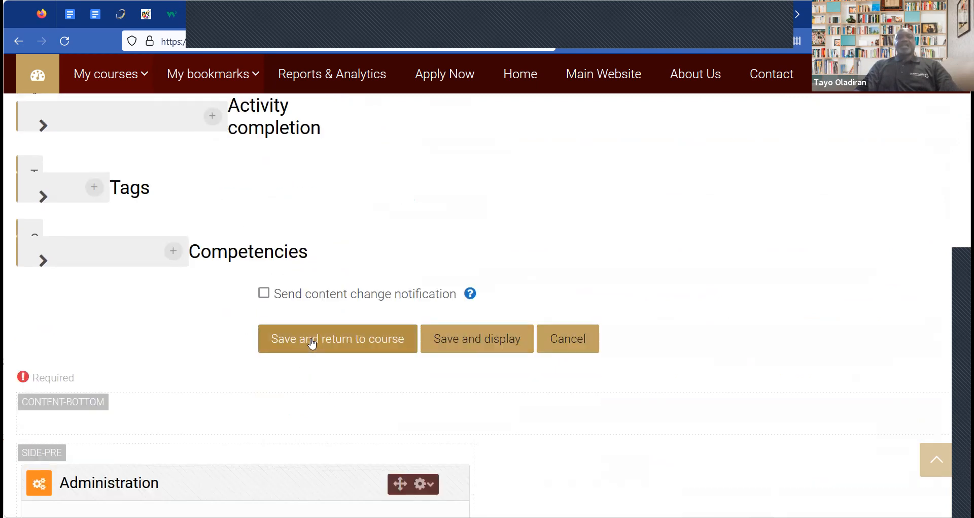
pyautogui.click(312, 344)
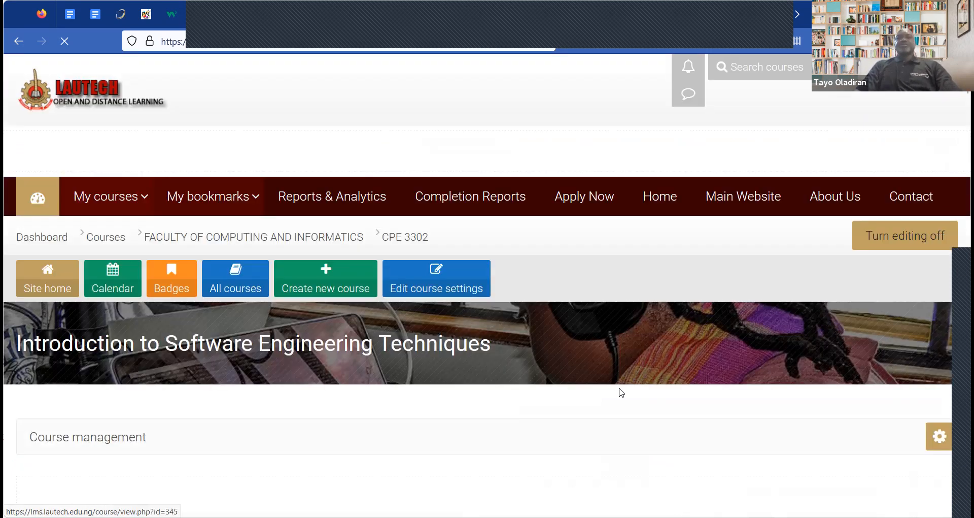
# Review the course page from the course description through the Course Announcements text, including the schedules and contact details
pyautogui.scroll(-15, 621, 391)
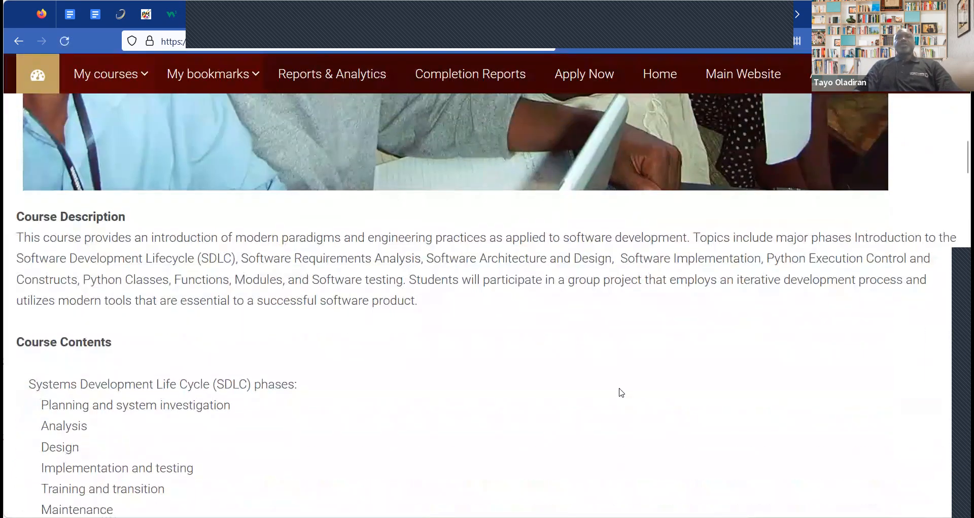
pyautogui.scroll(-4, 622, 392)
pyautogui.scroll(-20, 621, 392)
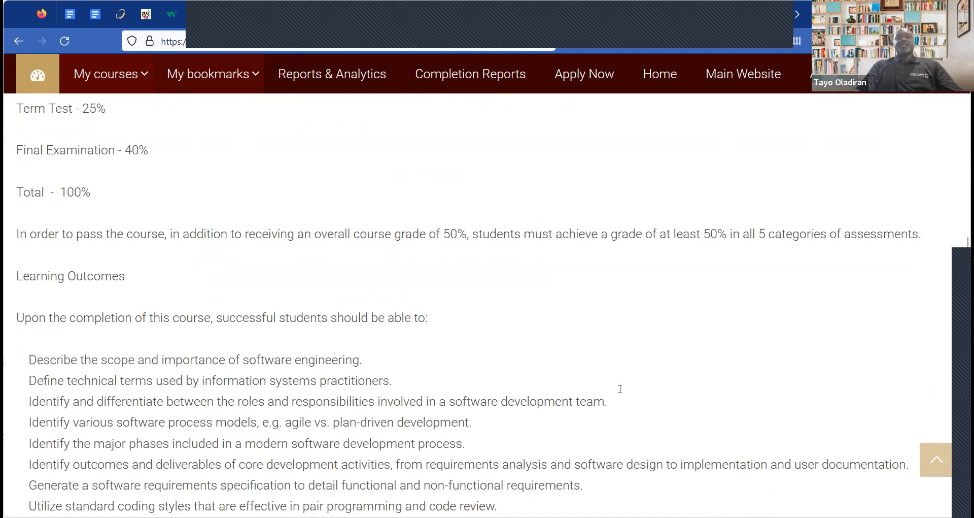
pyautogui.scroll(-10, 620, 388)
pyautogui.scroll(-2, 620, 389)
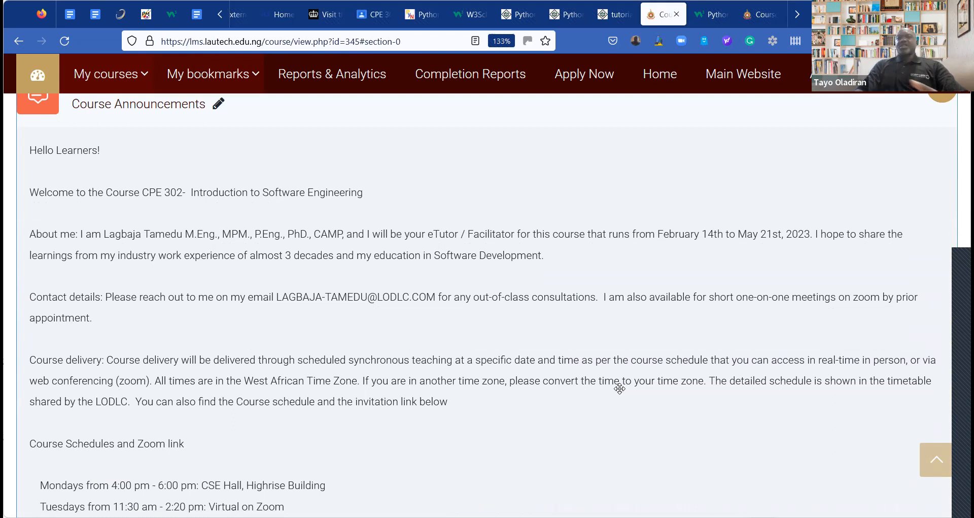
pyautogui.scroll(-7, 620, 388)
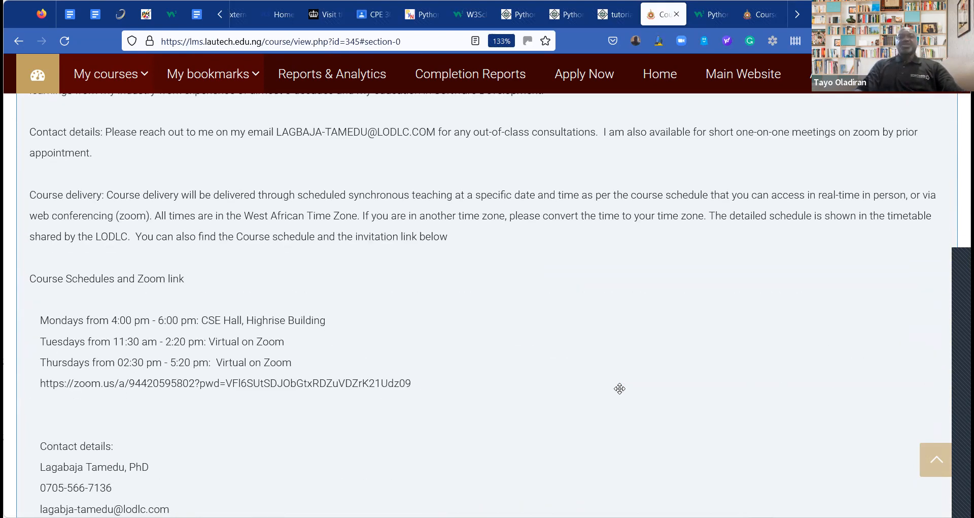
pyautogui.scroll(-2, 620, 393)
pyautogui.scroll(3, 620, 392)
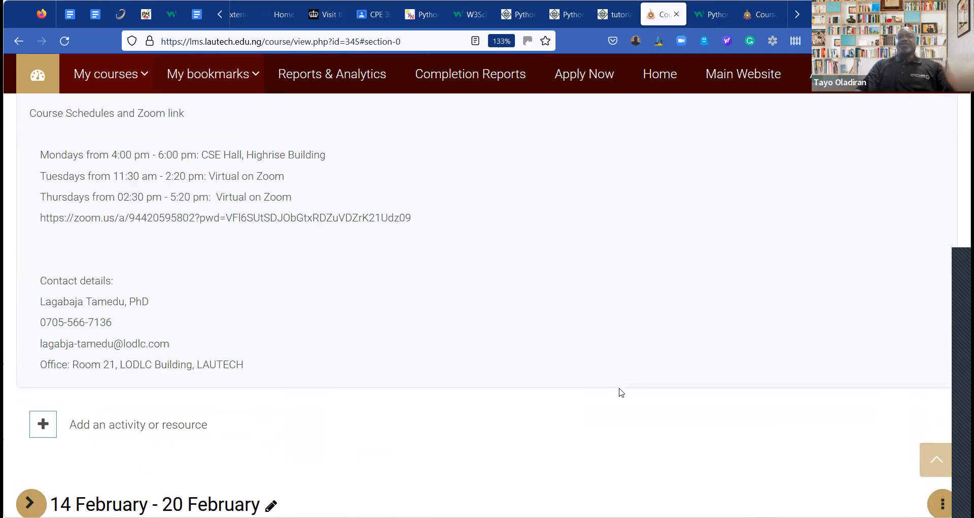
pyautogui.scroll(2, 620, 388)
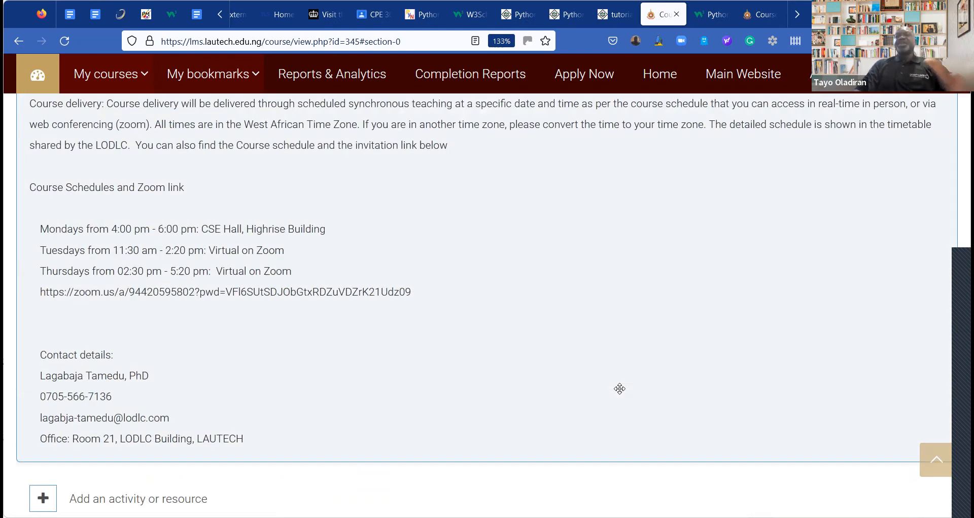
pyautogui.scroll(12, 620, 388)
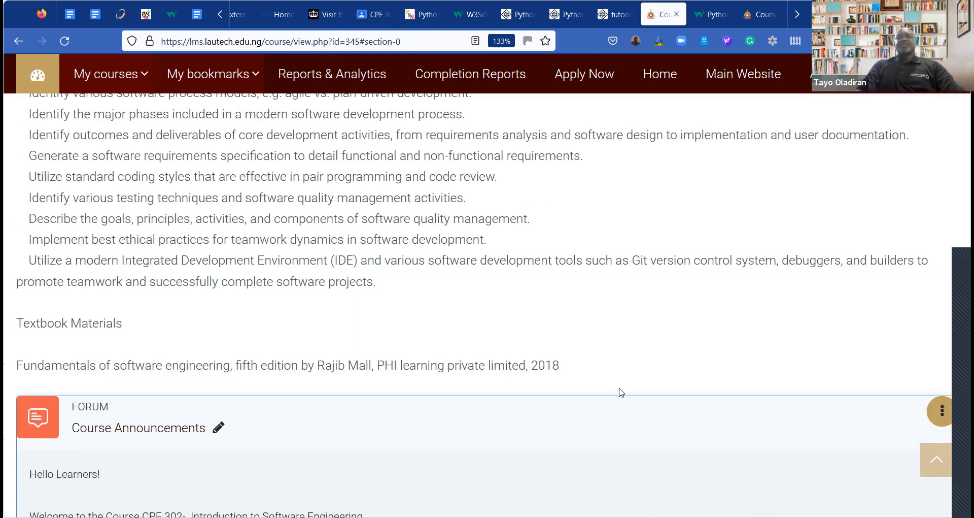
pyautogui.scroll(-4, 620, 388)
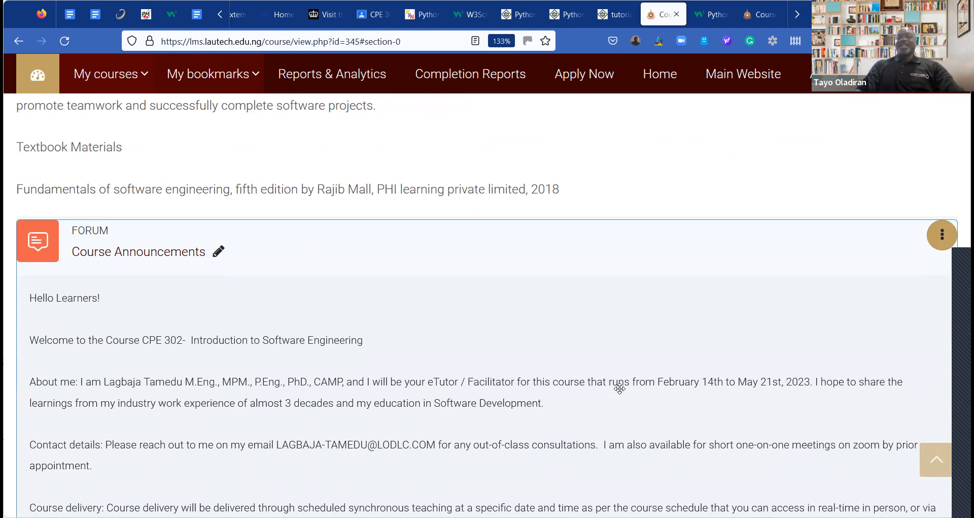
pyautogui.scroll(-15, 620, 388)
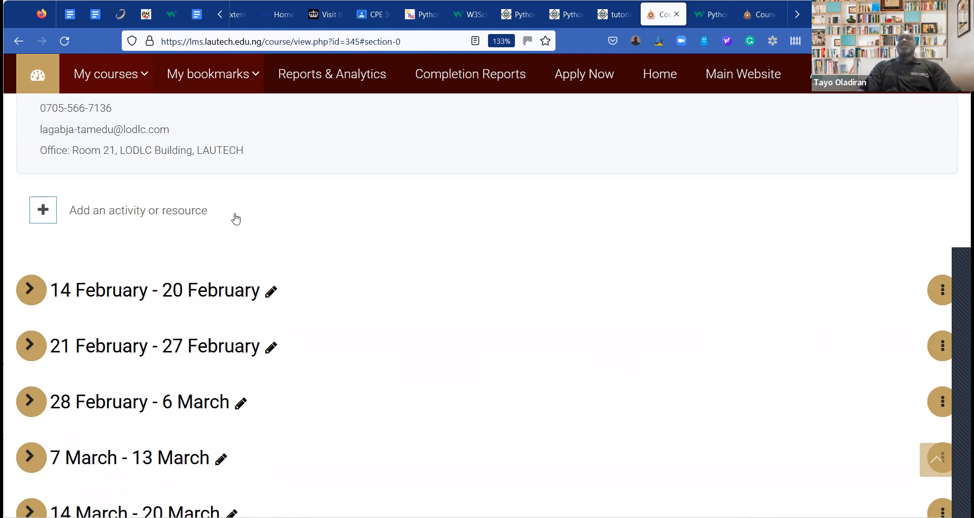
# Open the 14 February - 20 February week for editing and look over its settings form
pyautogui.scroll(-2, 140, 216)
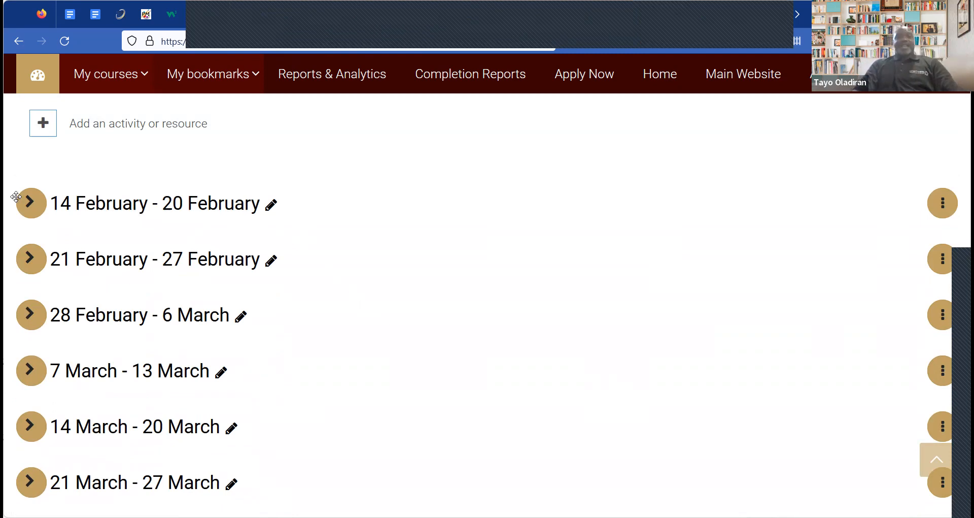
pyautogui.click(32, 204)
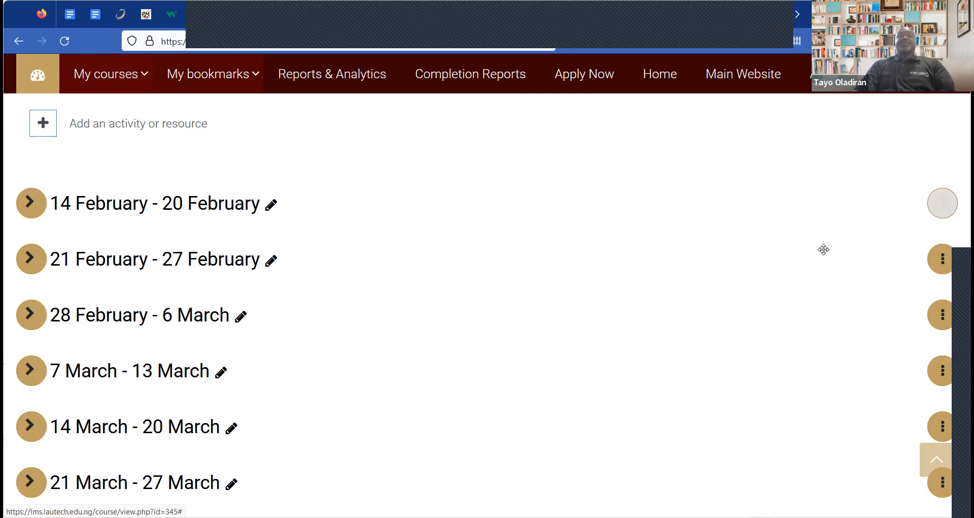
pyautogui.click(944, 205)
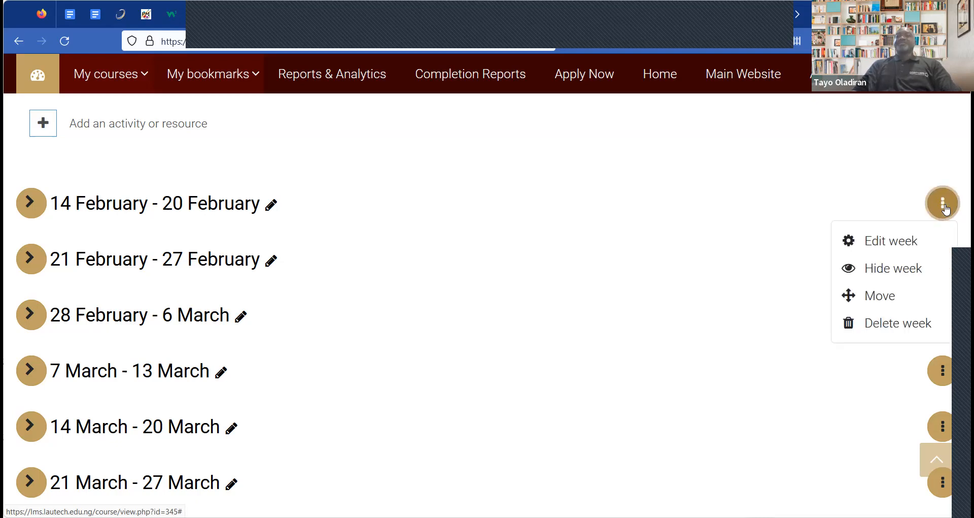
pyautogui.click(891, 246)
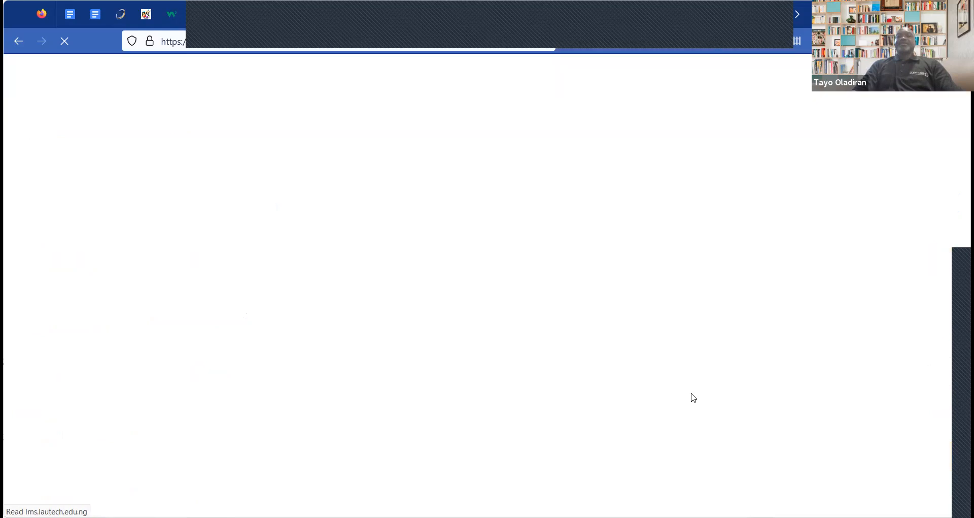
pyautogui.scroll(-8, 692, 401)
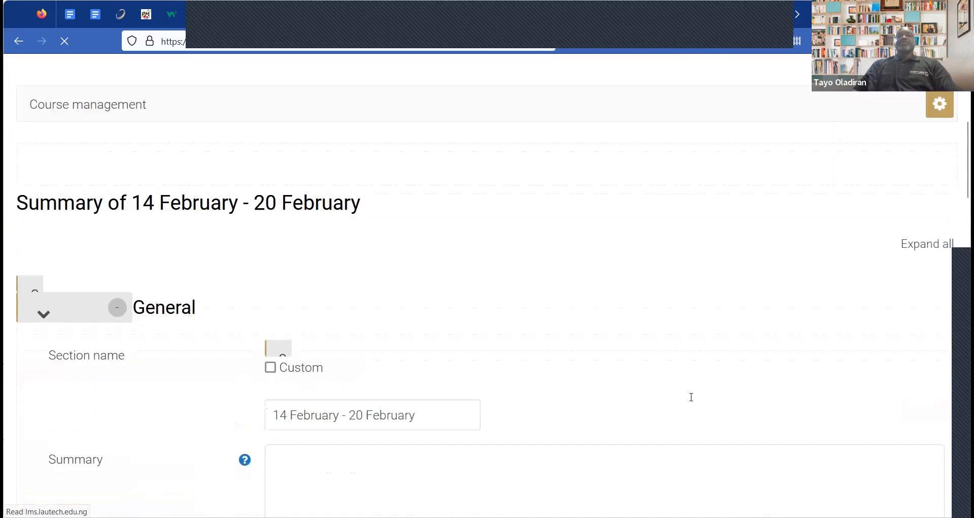
pyautogui.scroll(-10, 693, 401)
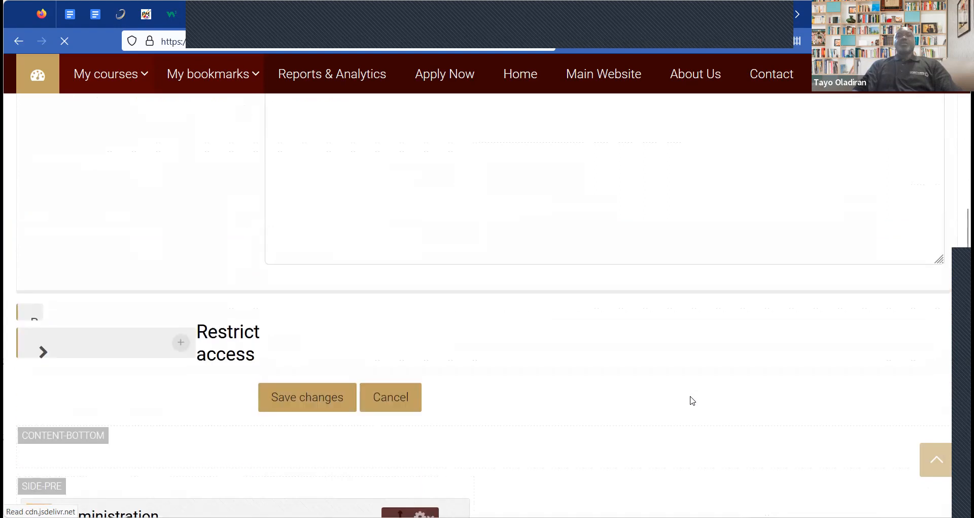
pyautogui.scroll(10, 691, 398)
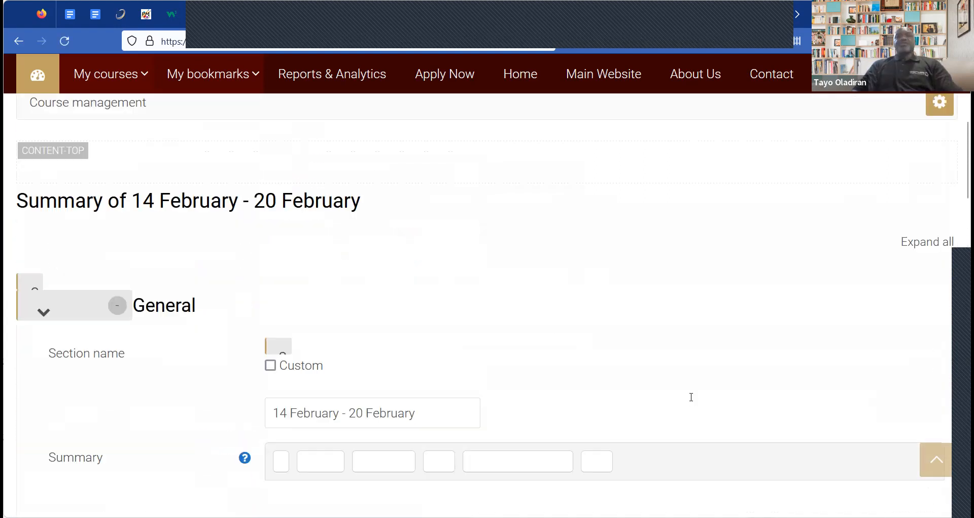
# Enter "This week we will do course introduction" as the week's summary and save the changes
pyautogui.scroll(-3, 480, 399)
pyautogui.scroll(-2, 480, 399)
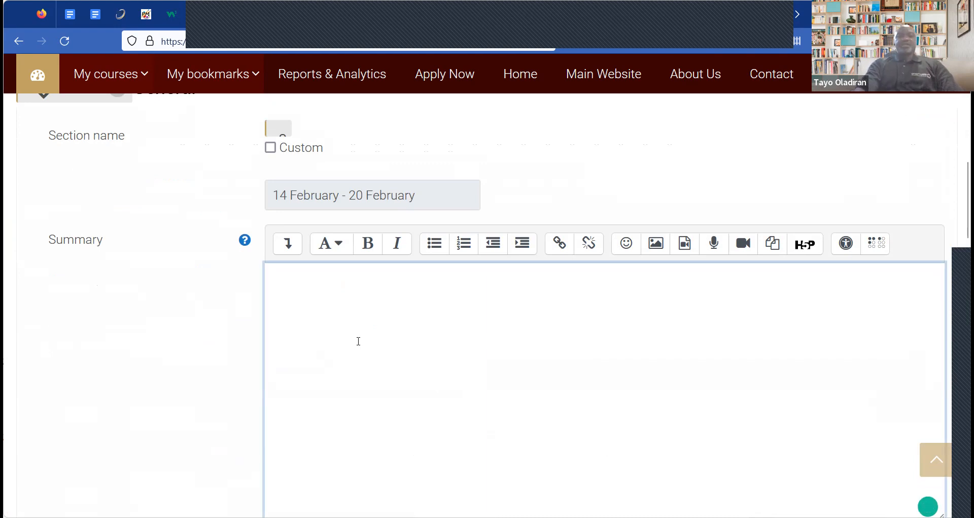
pyautogui.write('This we')
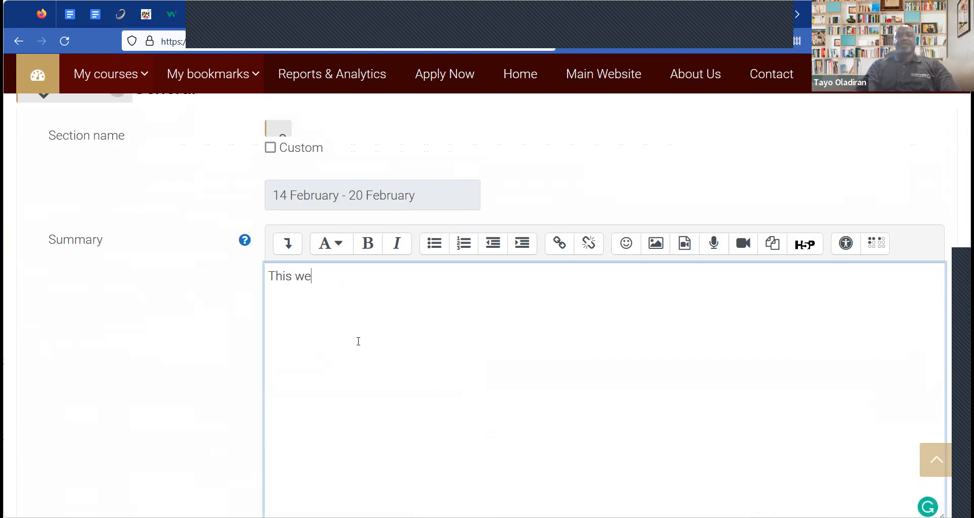
pyautogui.write('ek we will d')
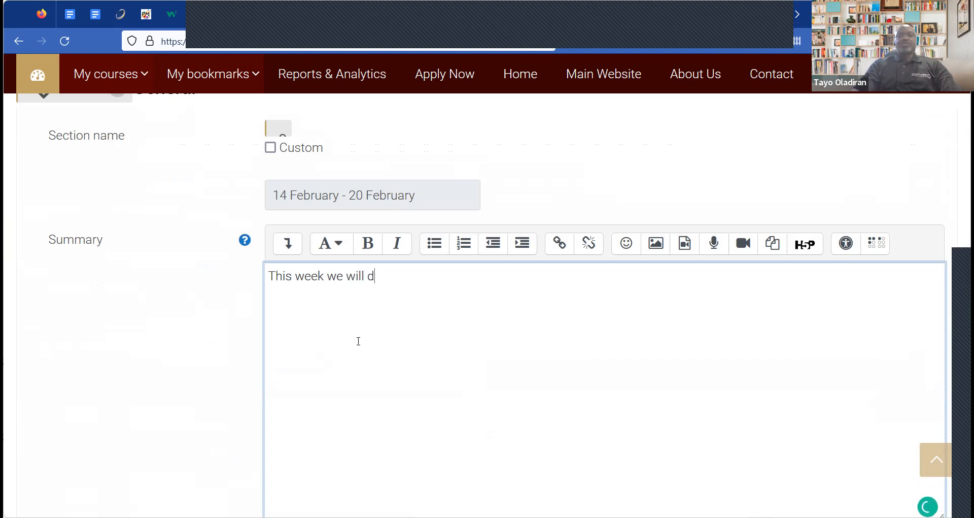
pyautogui.write('o course ')
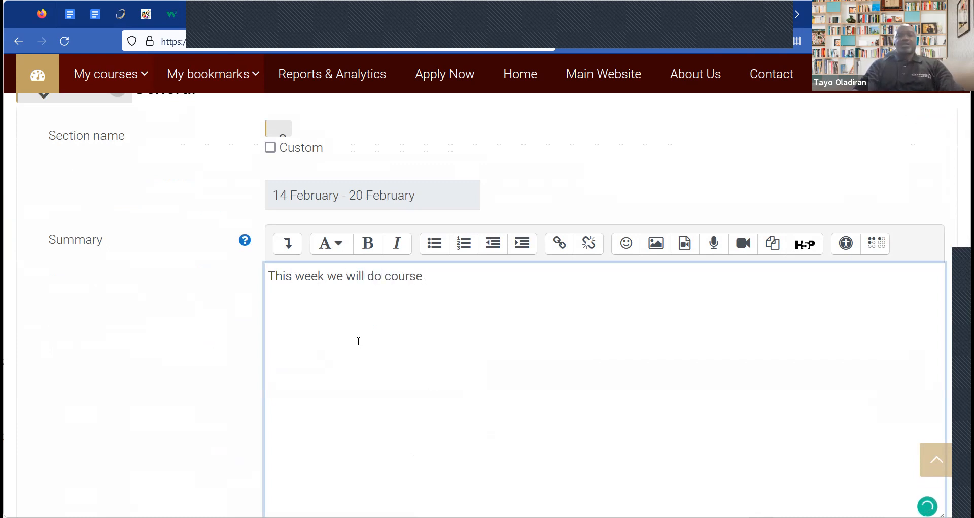
pyautogui.write('introduc')
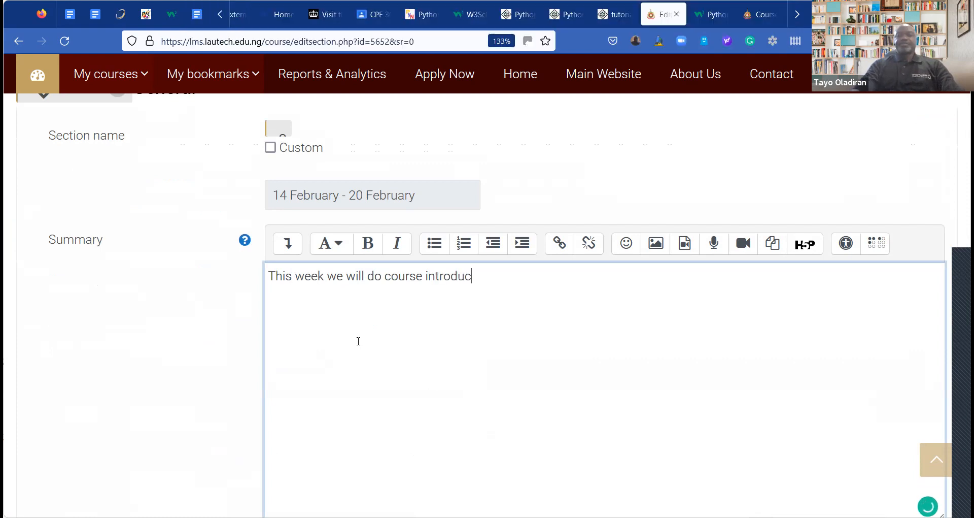
pyautogui.write('tion')
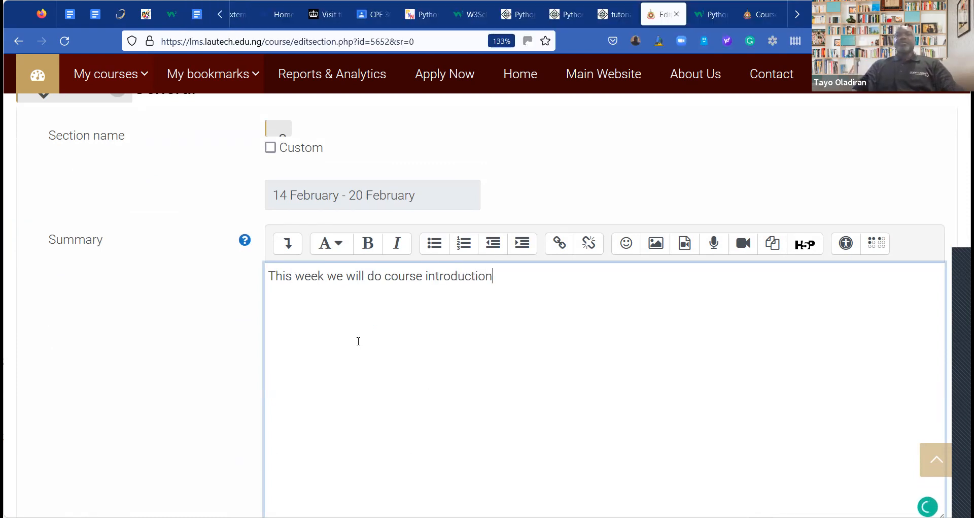
pyautogui.scroll(-6, 578, 426)
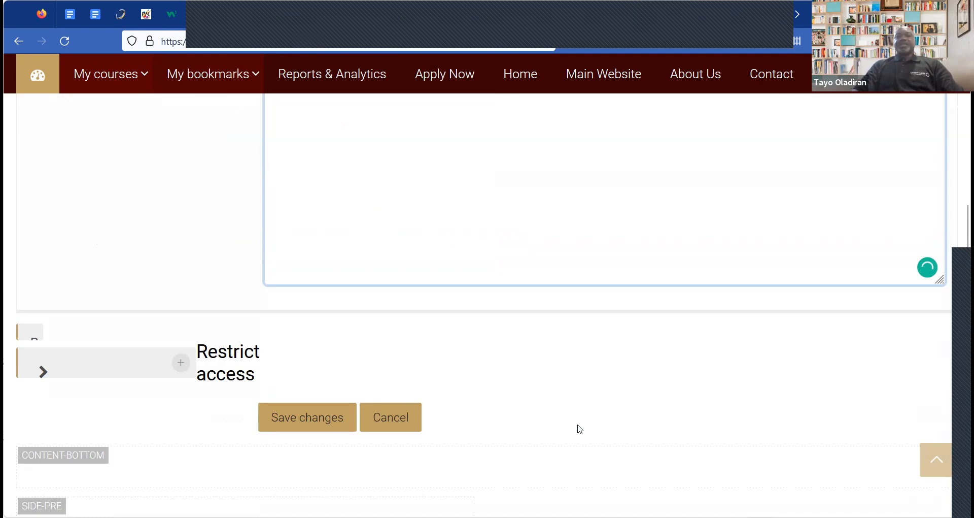
pyautogui.click(319, 316)
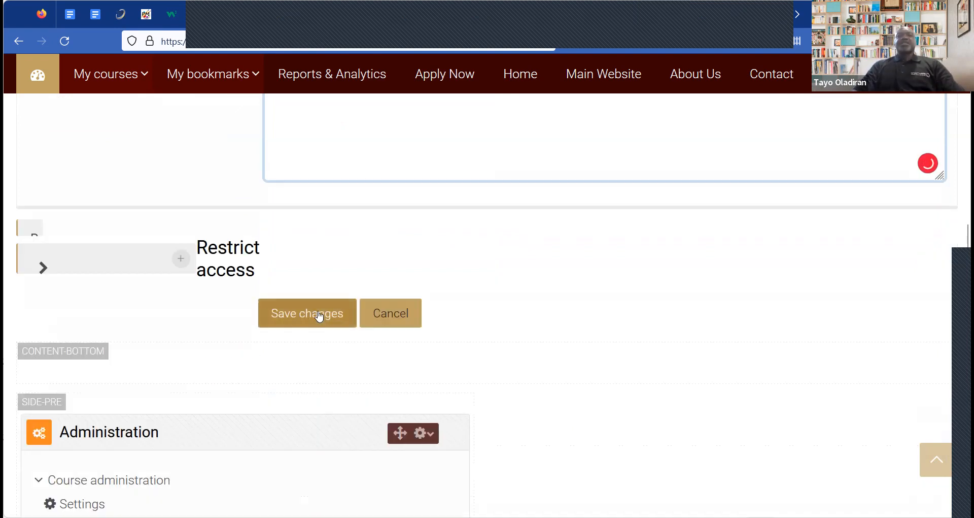
pyautogui.click(319, 315)
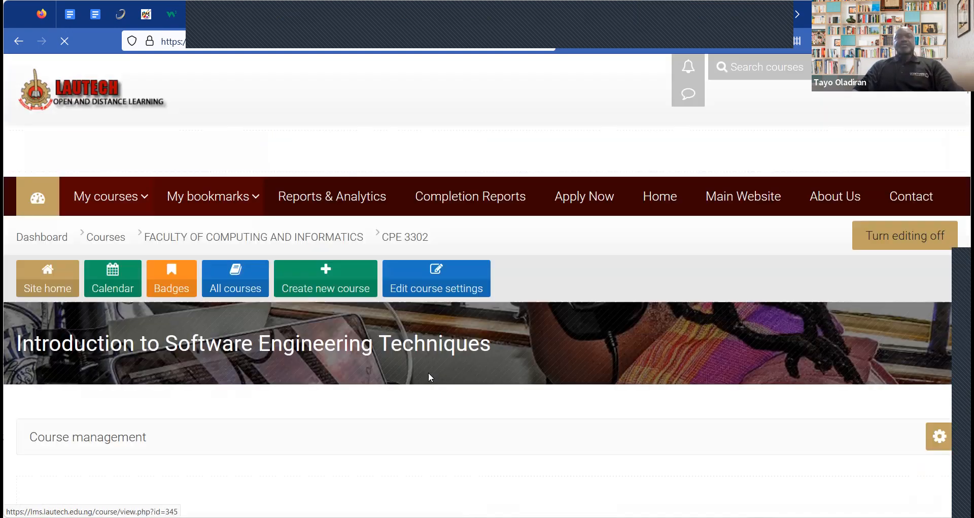
# Expand the 14 February - 20 February week on the course page and start adding an activity or resource to it
pyautogui.scroll(-10, 428, 376)
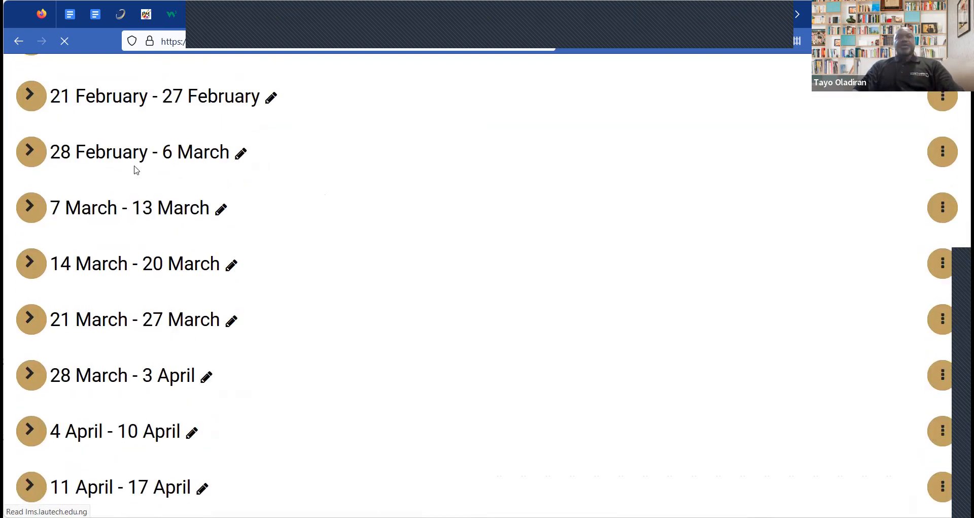
pyautogui.scroll(2, 136, 170)
pyautogui.scroll(2, 388, 244)
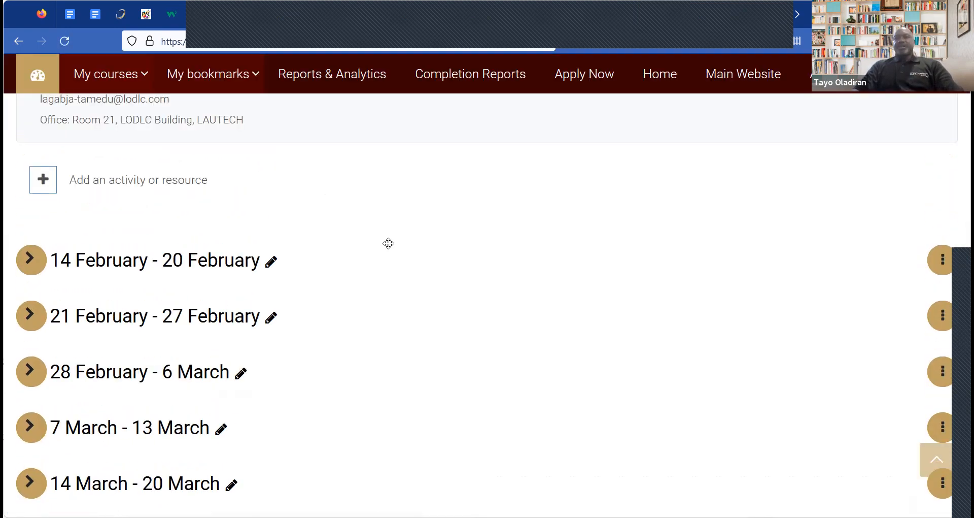
pyautogui.scroll(2, 78, 322)
pyautogui.scroll(-1, 31, 289)
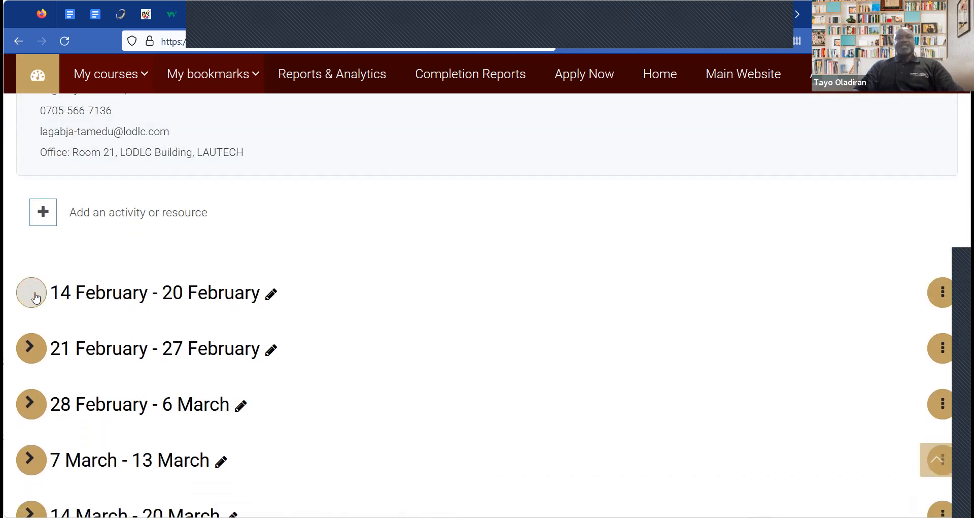
pyautogui.click(31, 294)
pyautogui.scroll(-1, 370, 351)
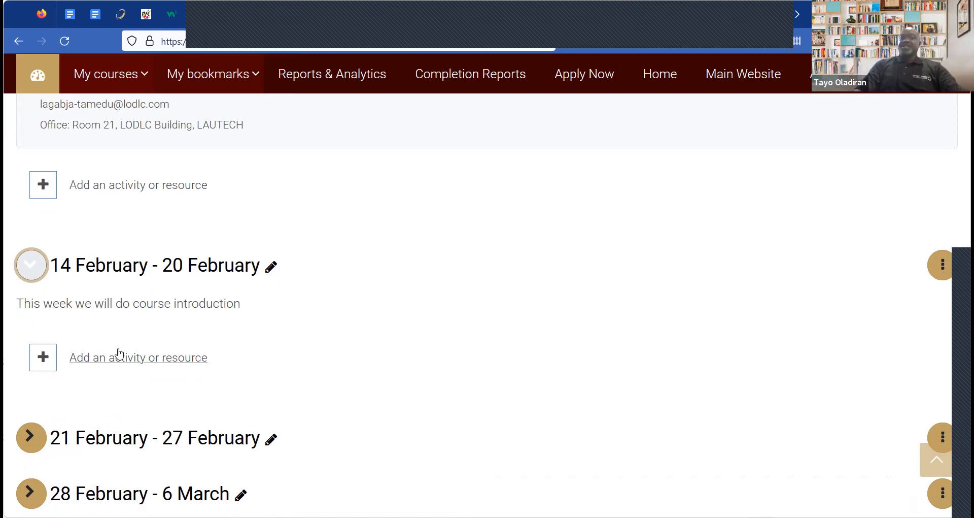
pyautogui.click(87, 359)
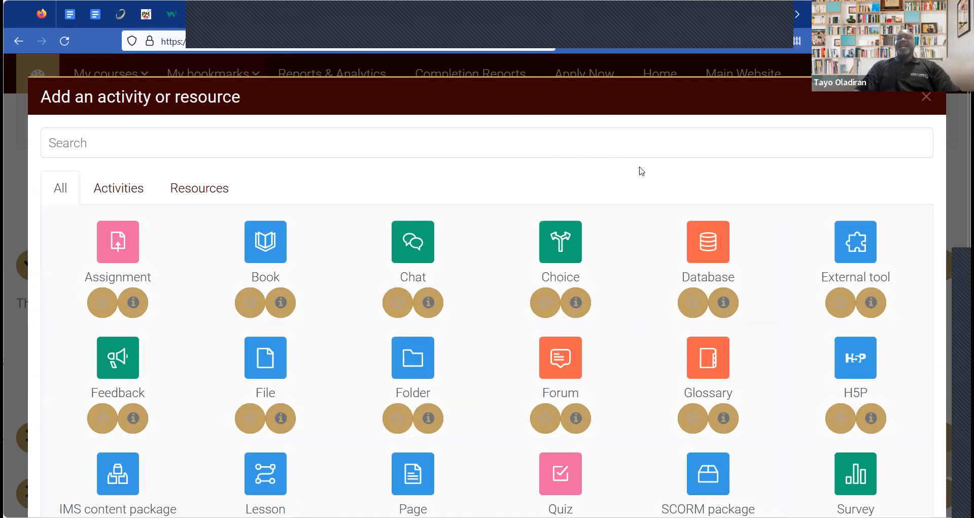
# Add a File resource to the 14 February - 20 February week, name it "Week 1" and start its description
pyautogui.scroll(-2, 641, 171)
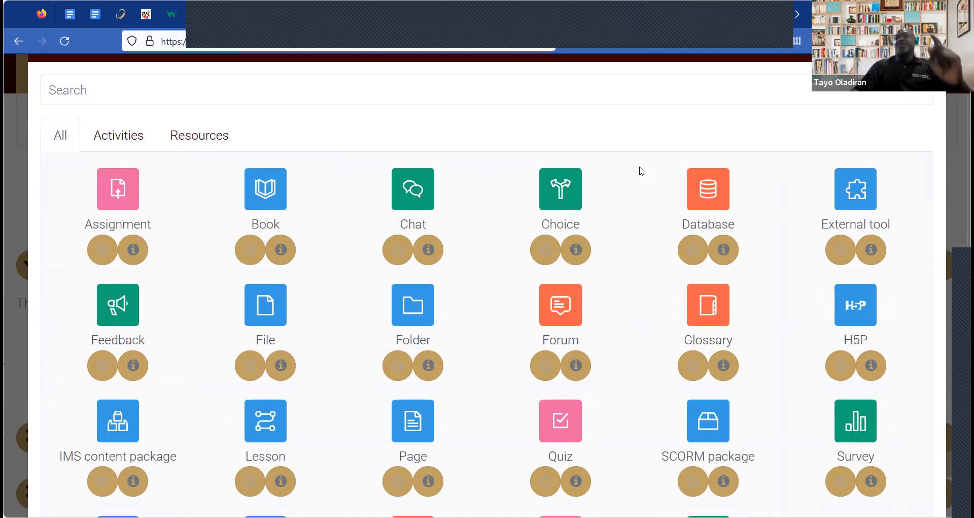
pyautogui.click(267, 338)
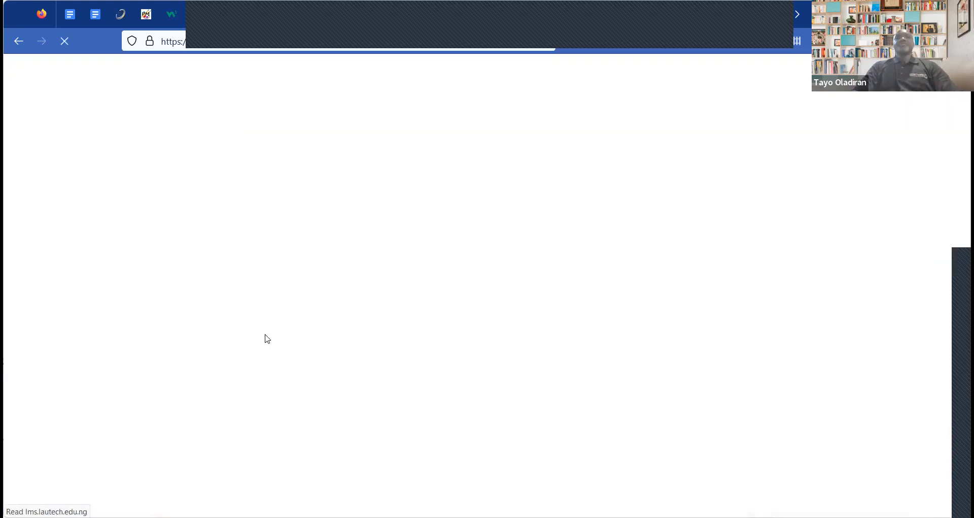
pyautogui.scroll(-6, 525, 393)
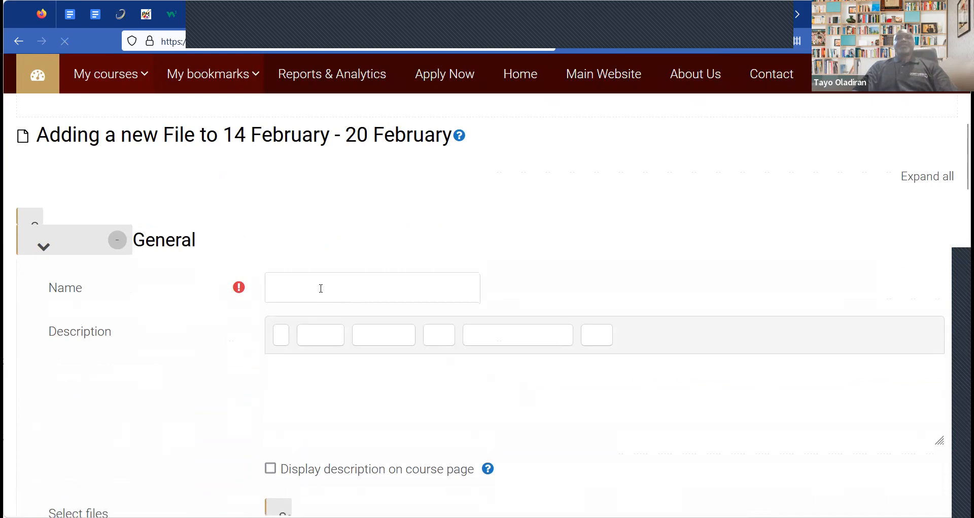
pyautogui.click(320, 288)
pyautogui.write('Week 1')
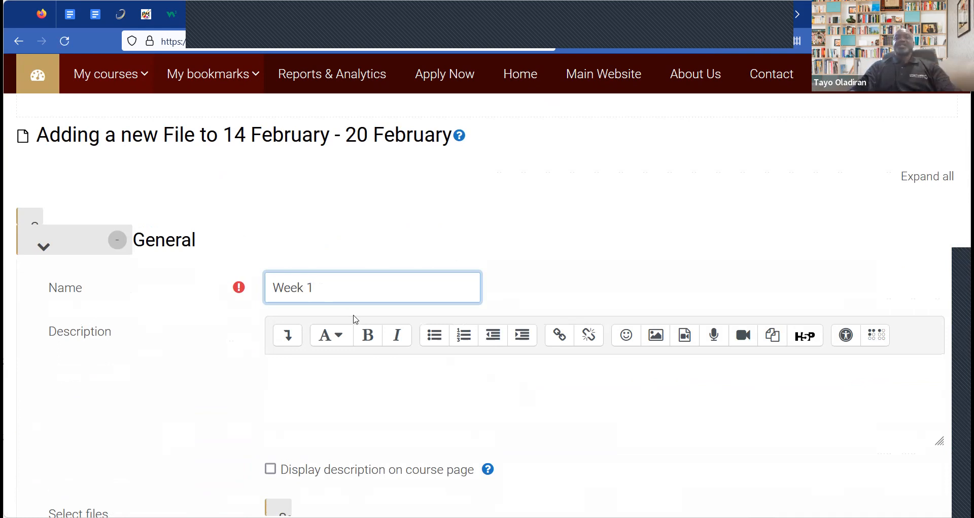
pyautogui.scroll(-2, 319, 320)
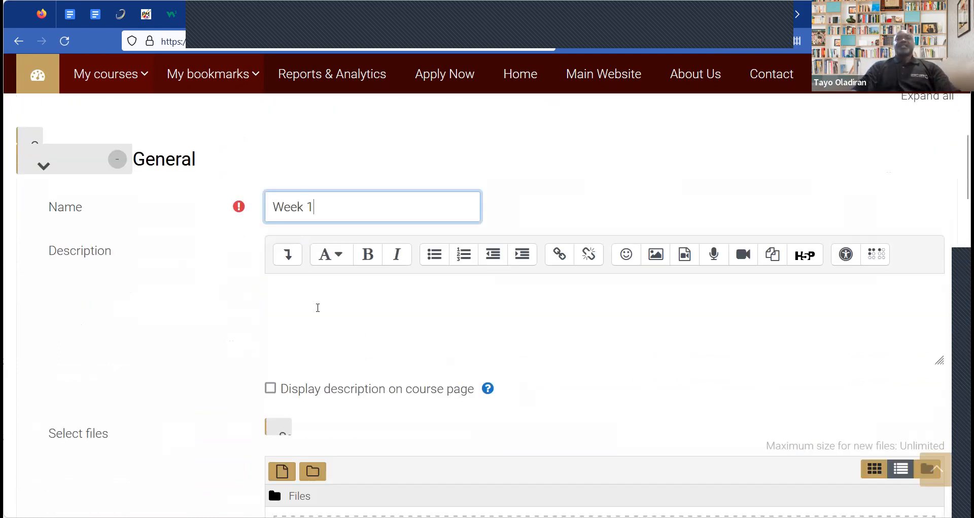
pyautogui.click(318, 307)
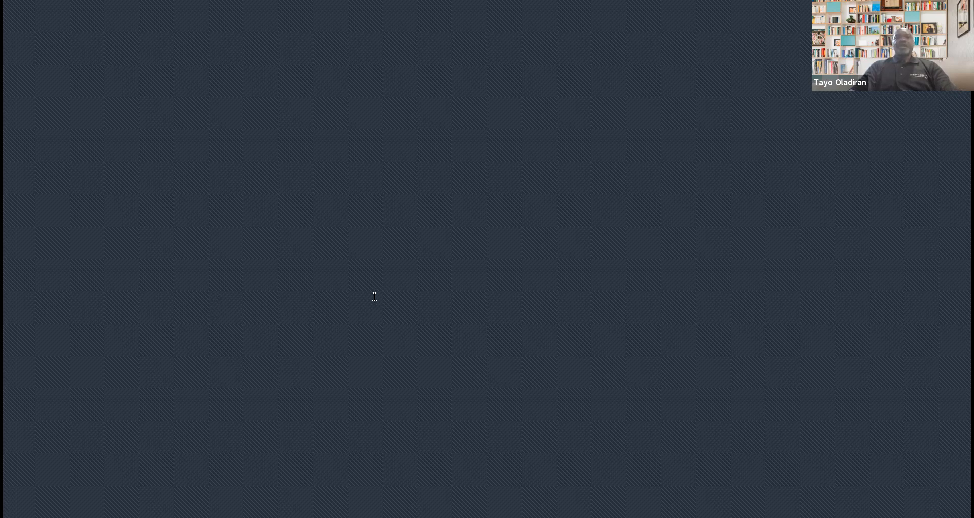
pyautogui.write('1. Download and install Python IDE on your system.  2. Visit the online Python learning site mentioned in class. Explore and register your profile using your matriculation number as your username.')
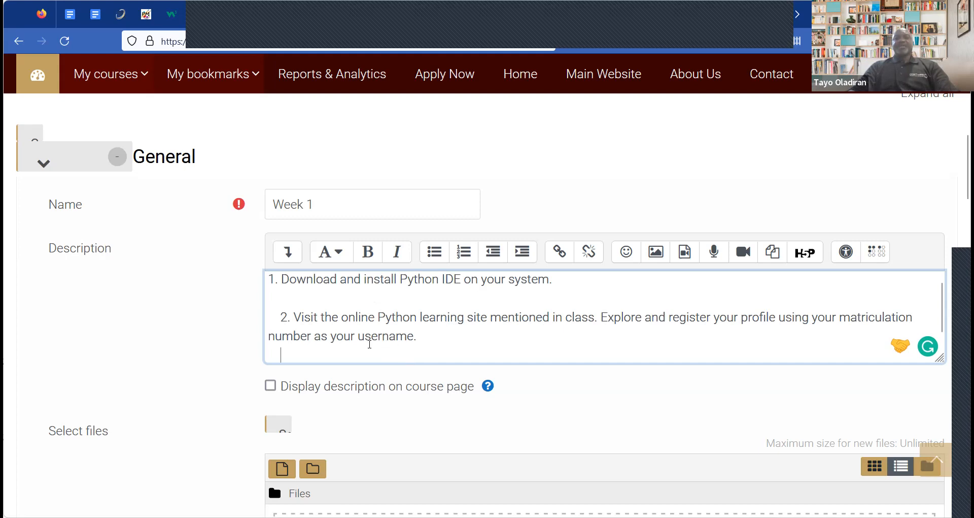
pyautogui.moveTo(417, 336); pyautogui.dragTo(274, 316)
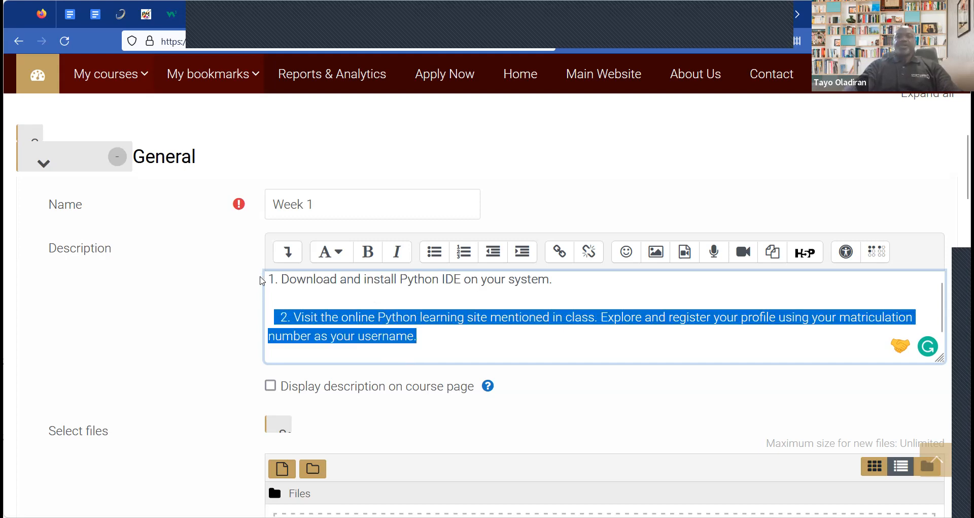
pyautogui.press('BackSpace')
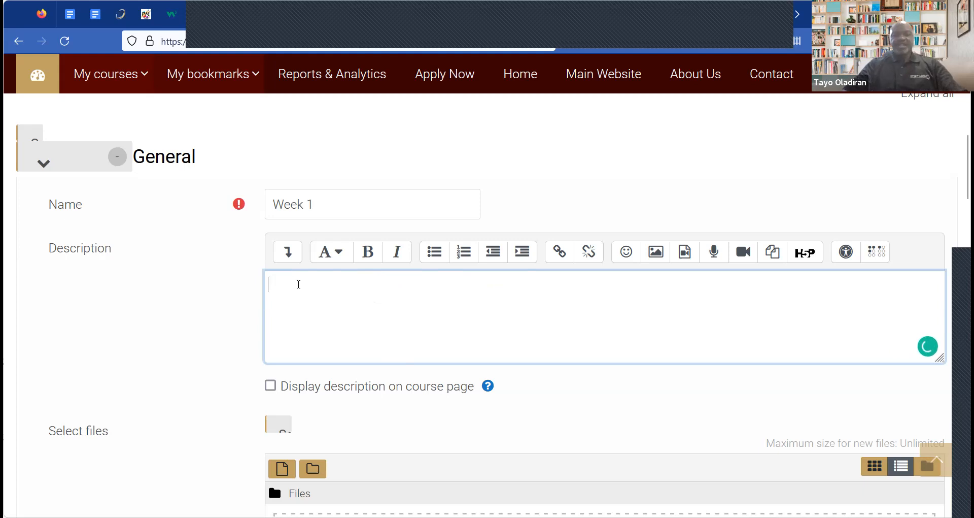
# Enter "Slides for week 1" as the file's description and have it displayed on the course page
pyautogui.write('Slides')
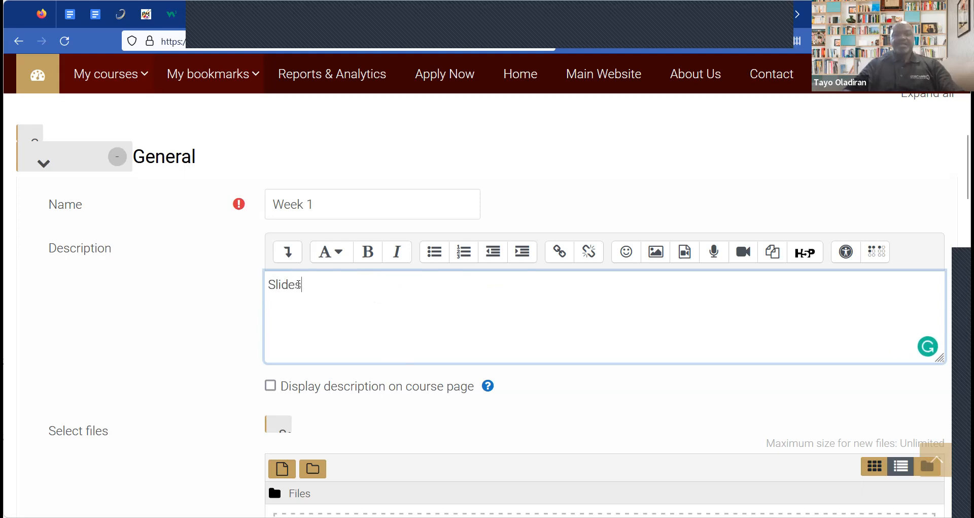
pyautogui.write(' for week 1')
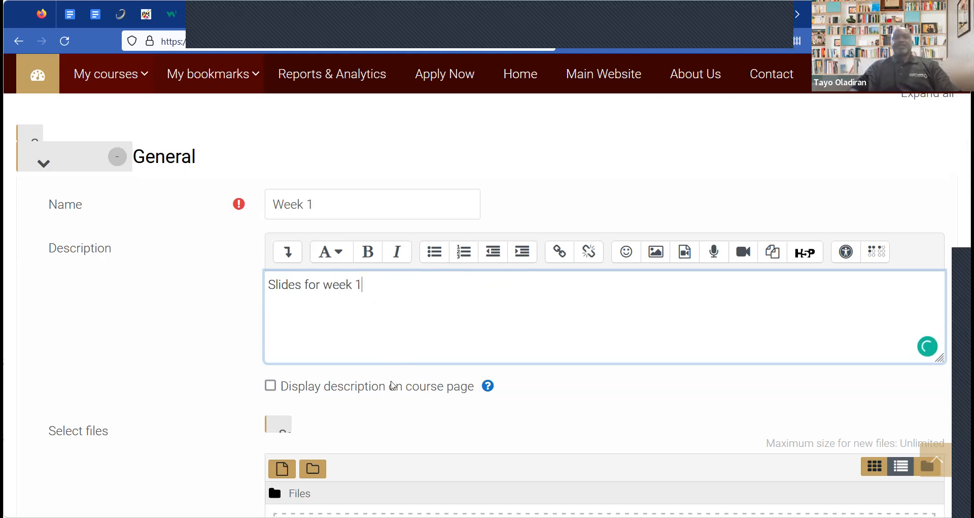
pyautogui.scroll(-4, 400, 389)
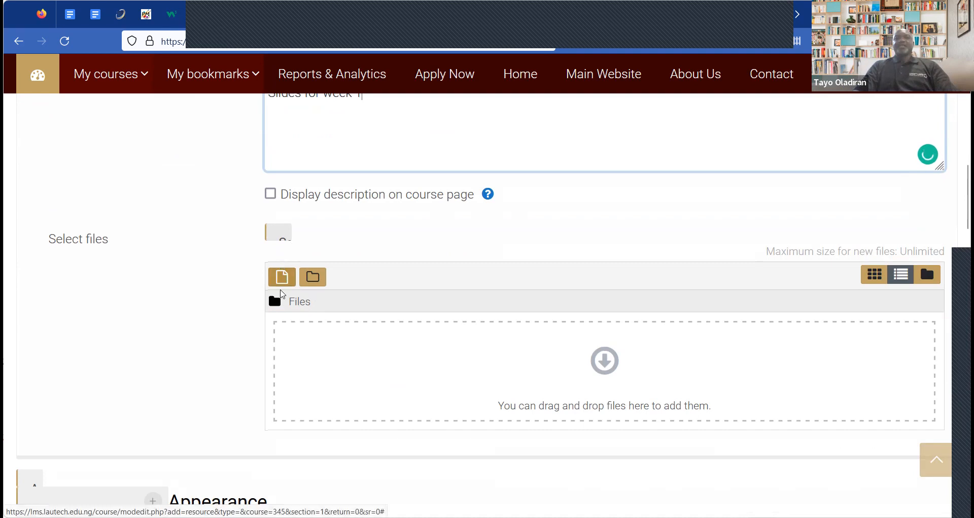
pyautogui.click(480, 187)
pyautogui.scroll(3, 373, 269)
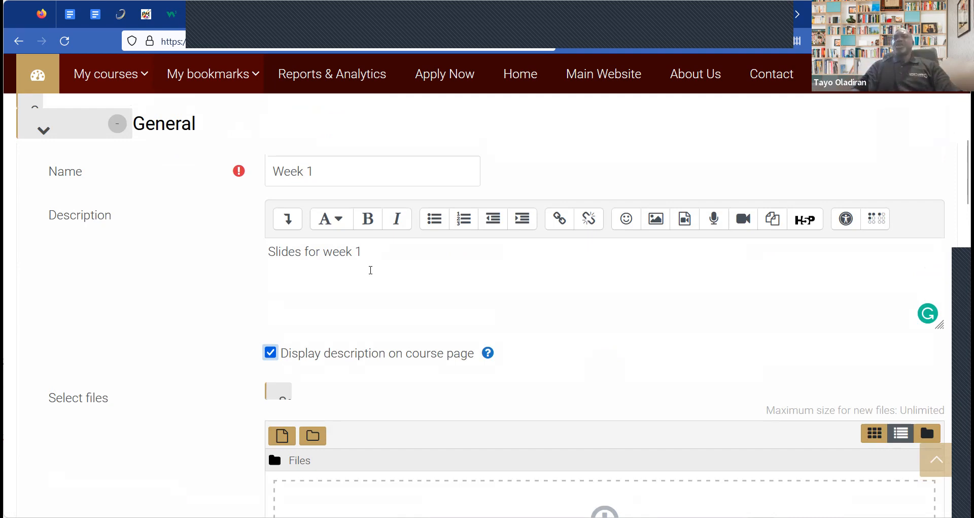
# Start adding a file to the Week 1 resource and choose to upload one as the source
pyautogui.scroll(-2, 335, 277)
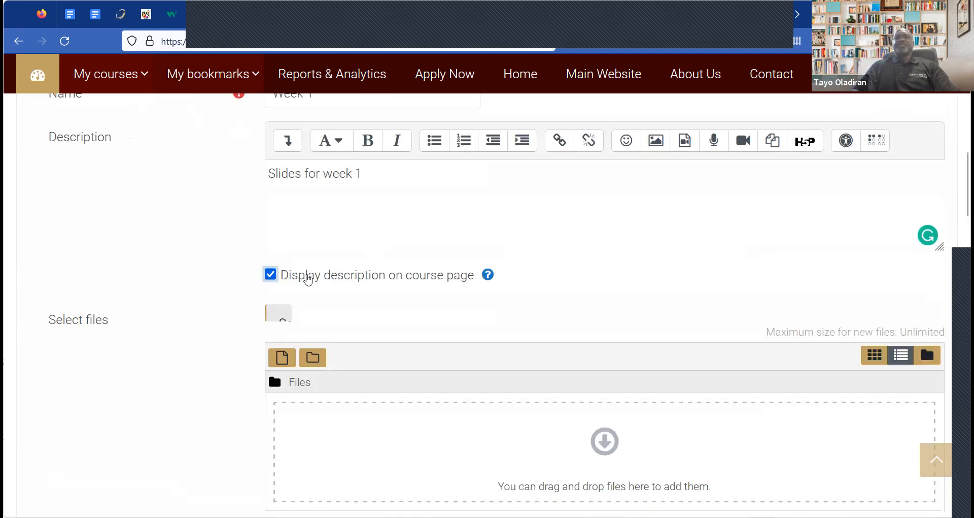
pyautogui.scroll(-2, 279, 276)
pyautogui.click(282, 277)
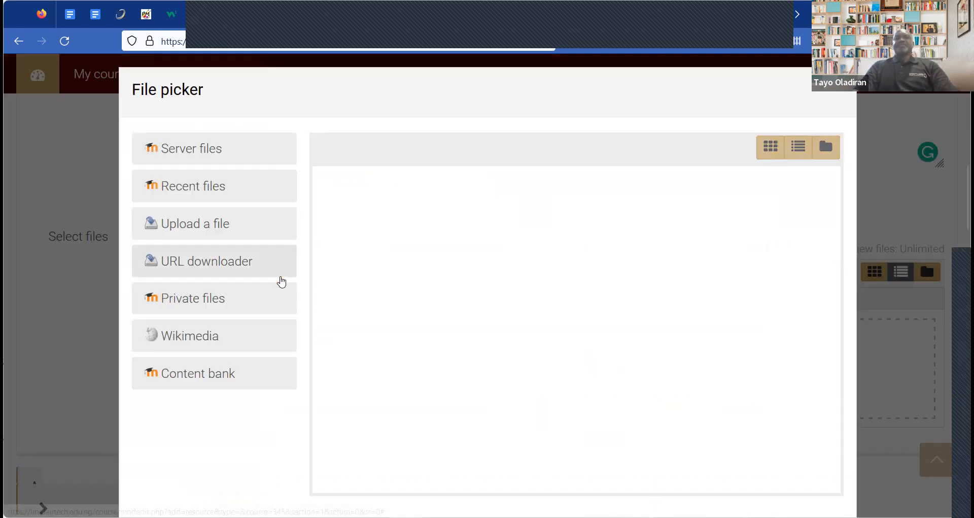
pyautogui.click(286, 322)
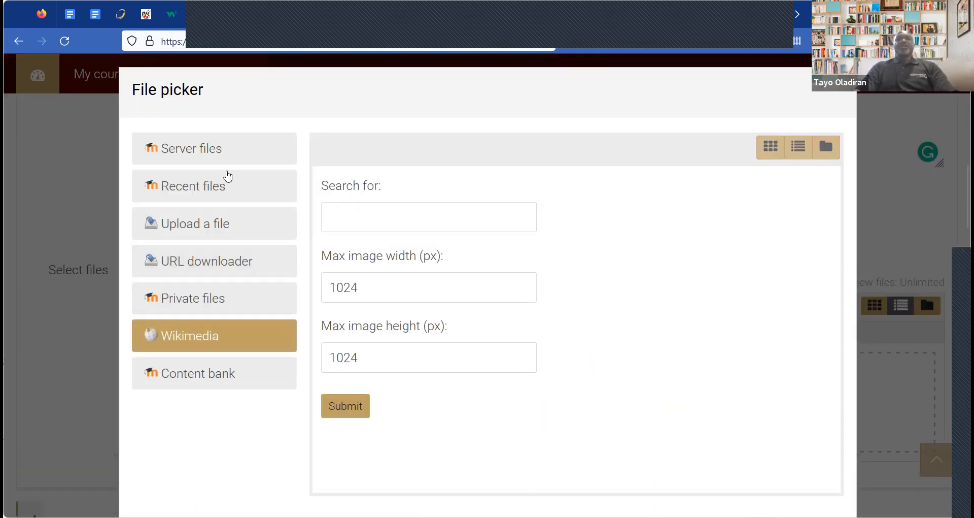
pyautogui.click(197, 231)
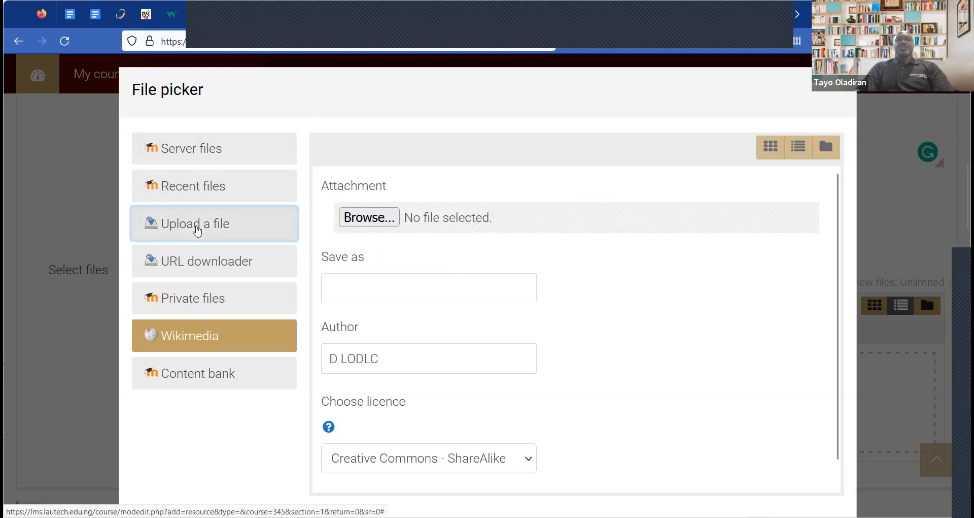
# Upload the CPE302P1 presentation from the CPE 302 Software development techniques folder, keeping the Creative Commons - ShareAlike licence
pyautogui.click(369, 217)
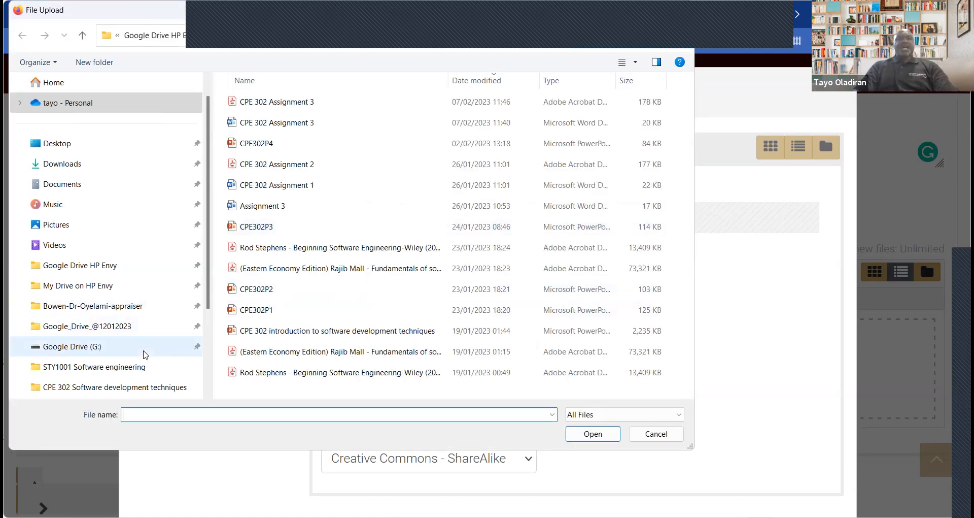
pyautogui.scroll(-1, 145, 355)
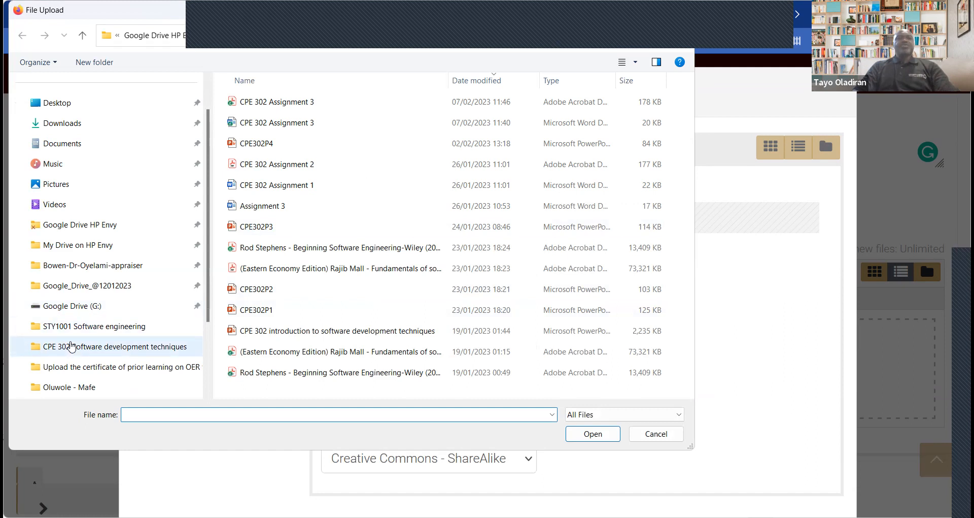
pyautogui.click(71, 346)
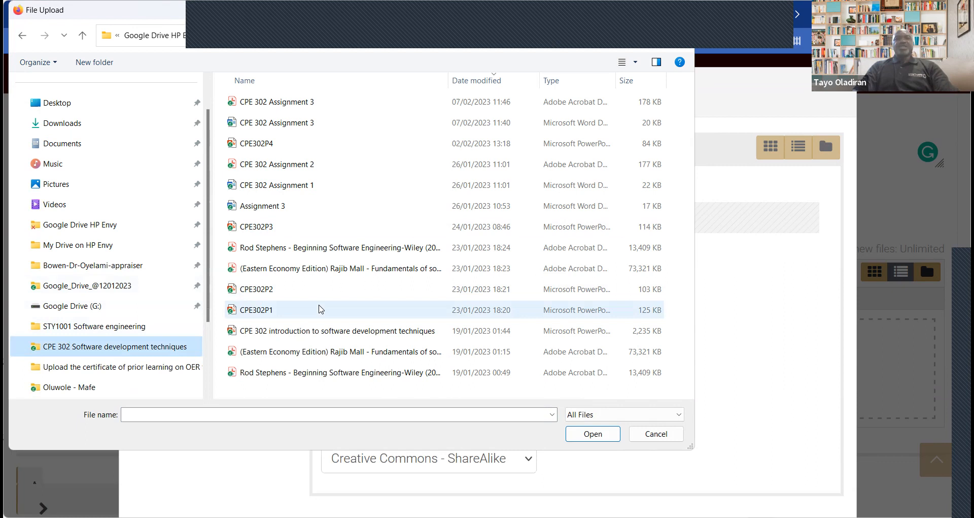
pyautogui.click(251, 312)
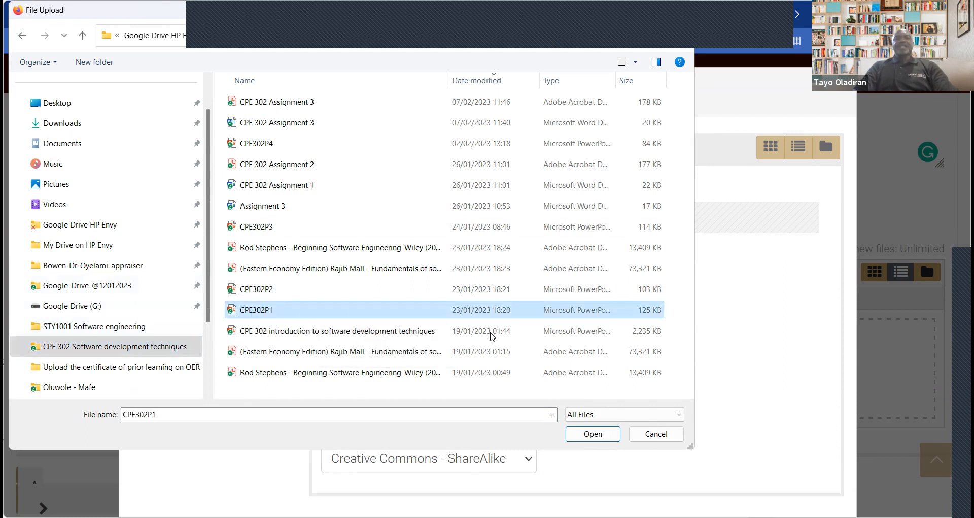
pyautogui.click(591, 435)
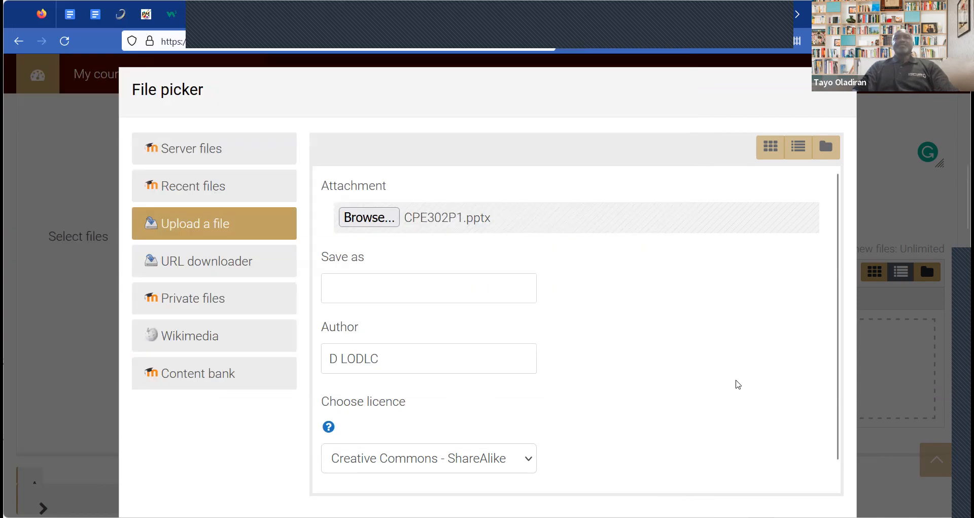
pyautogui.scroll(-2, 738, 384)
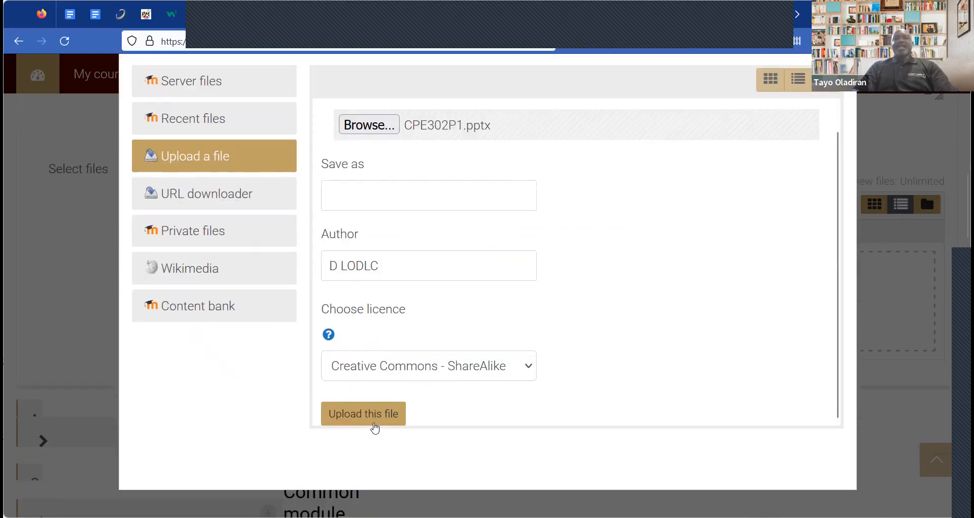
pyautogui.click(364, 413)
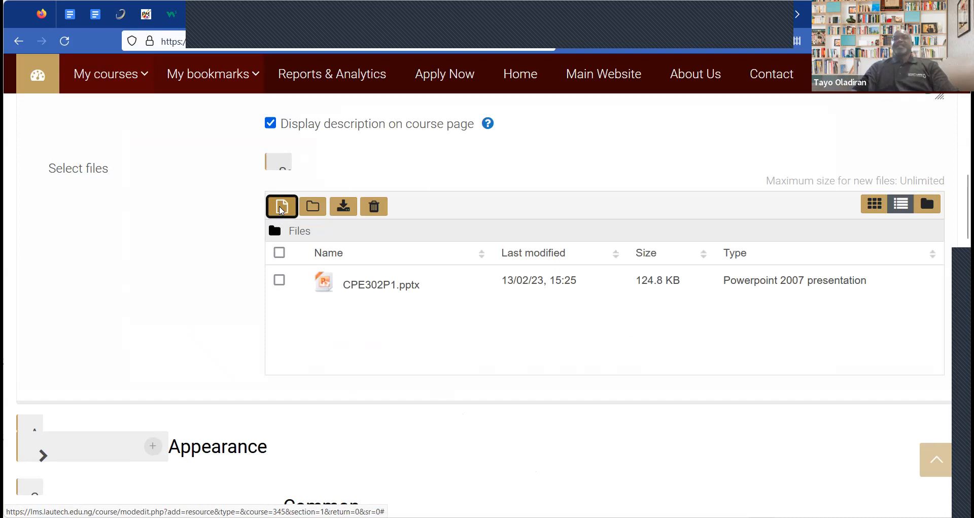
pyautogui.click(282, 207)
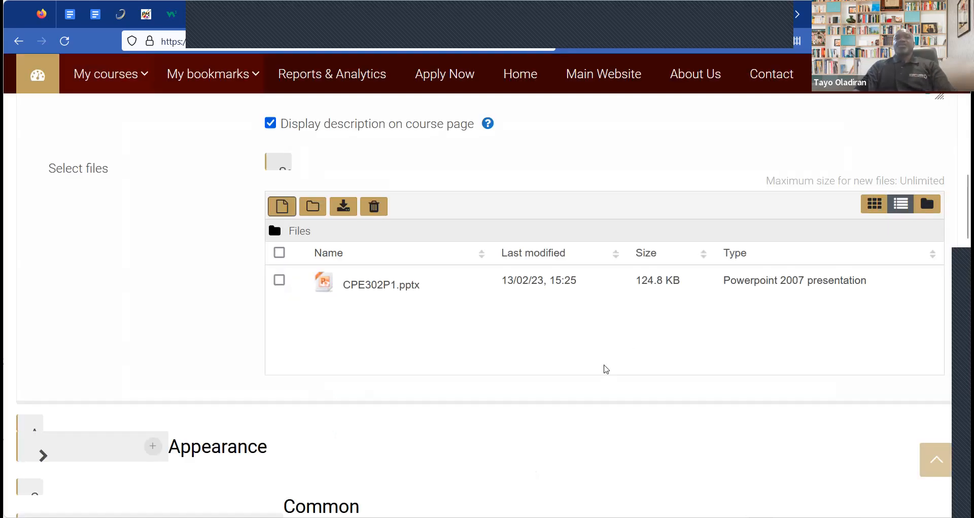
pyautogui.scroll(3, 606, 369)
# Set the file's appearance to show its size, type and upload/modified date
pyautogui.scroll(-5, 605, 369)
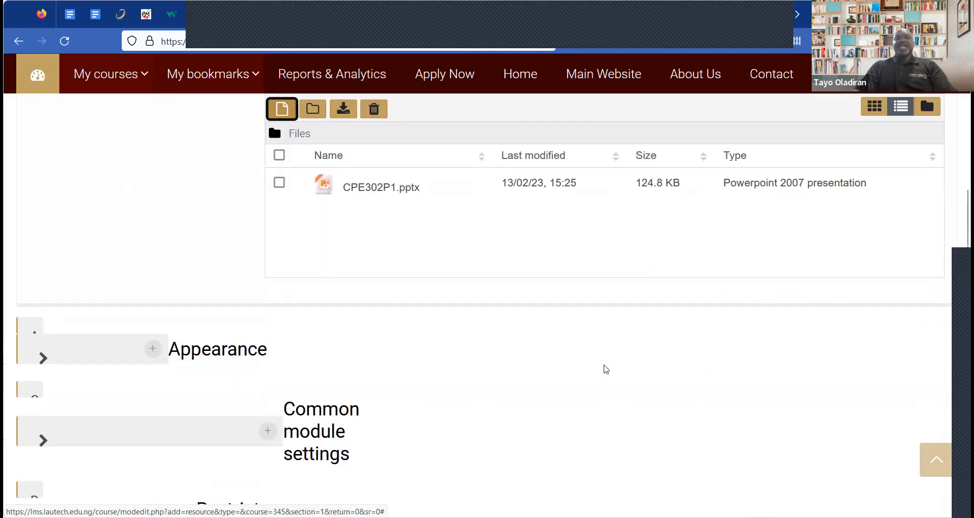
pyautogui.scroll(-3, 605, 368)
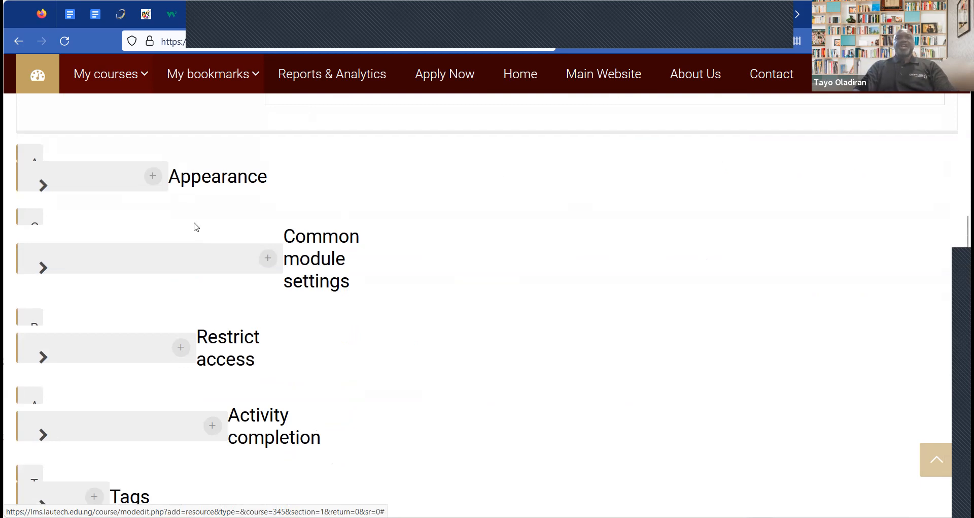
pyautogui.click(153, 176)
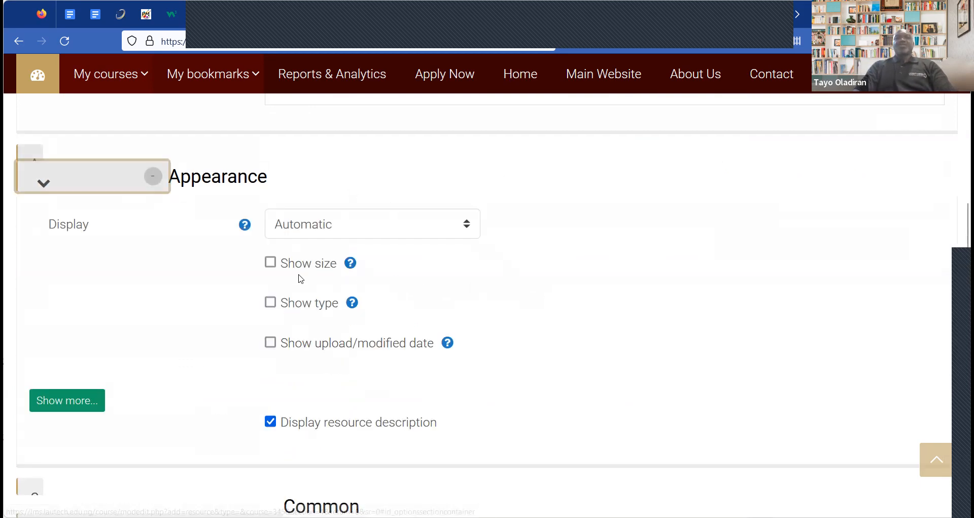
pyautogui.click(271, 263)
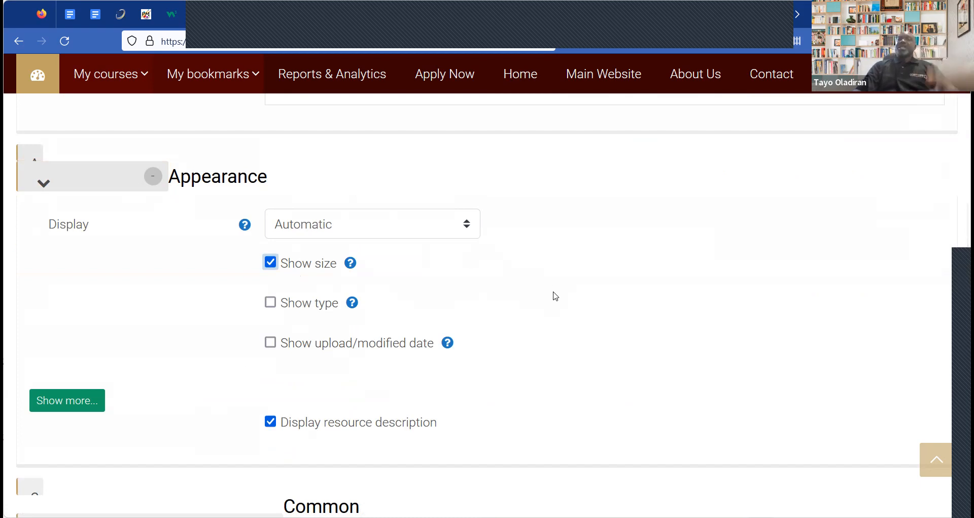
pyautogui.click(271, 303)
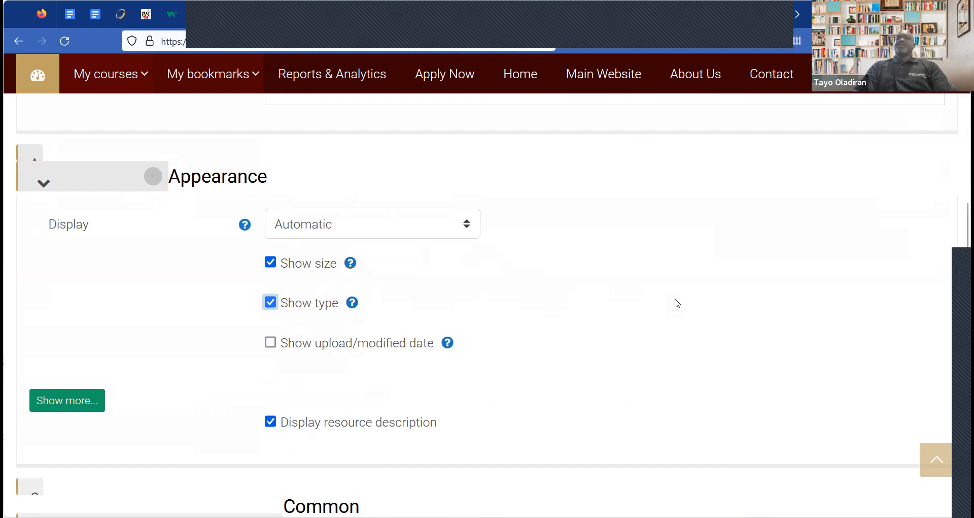
pyautogui.scroll(-1, 378, 317)
pyautogui.click(271, 283)
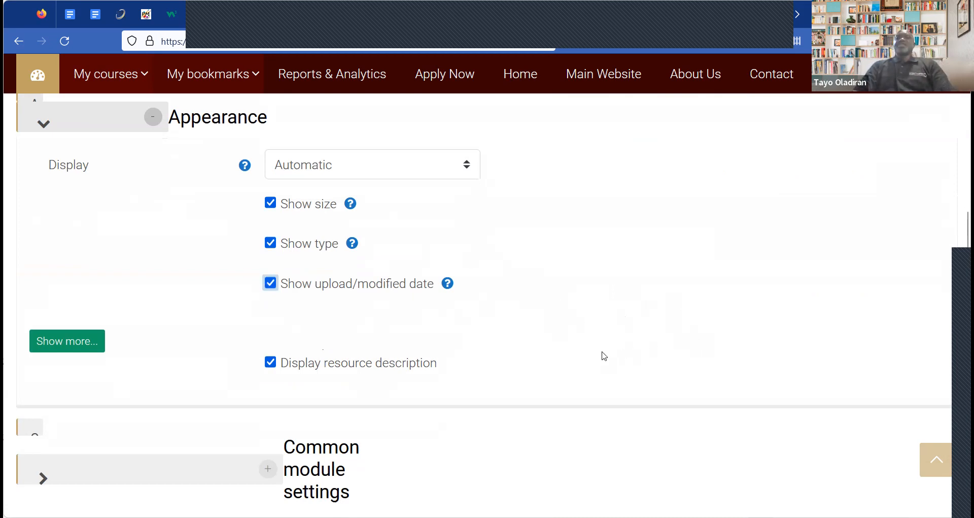
# Reveal the additional appearance options and look over the remaining settings sections down to the end of the form
pyautogui.scroll(-1, 77, 325)
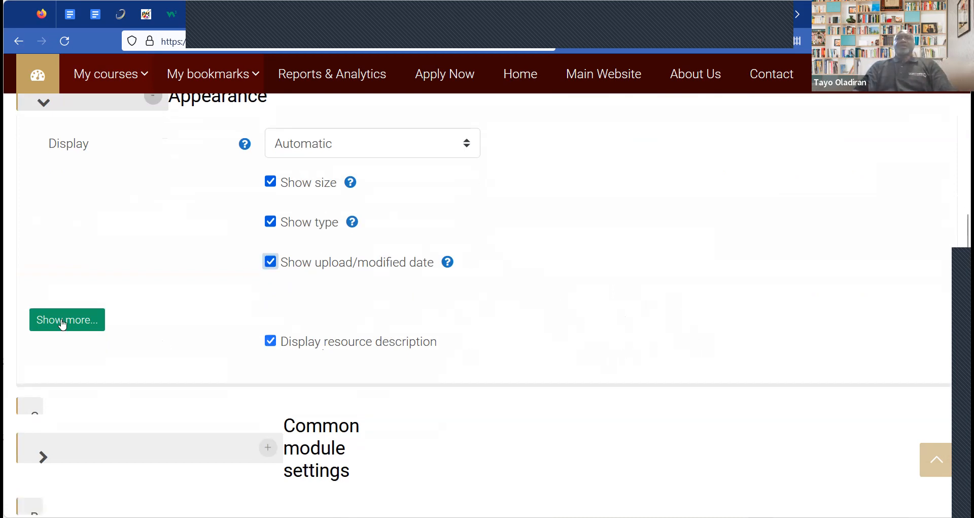
pyautogui.click(61, 321)
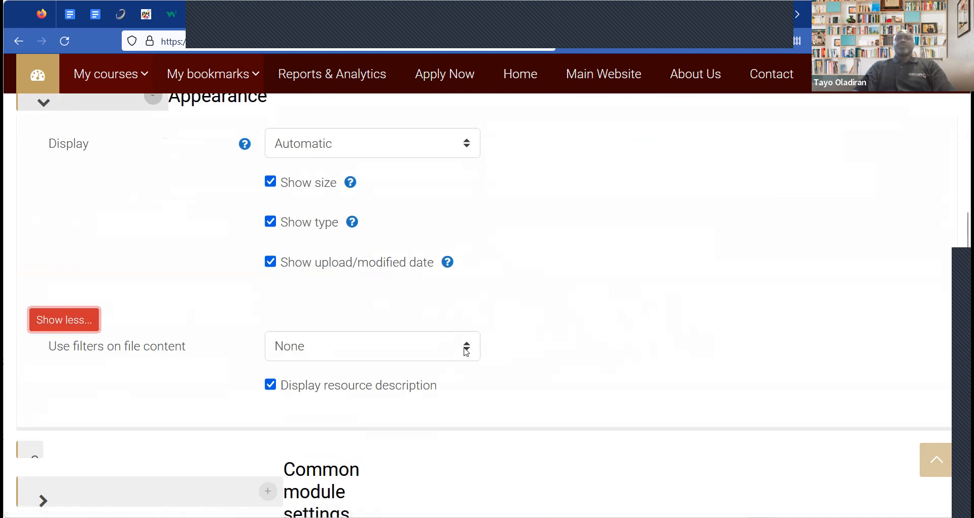
pyautogui.click(542, 336)
pyautogui.click(543, 336)
pyautogui.scroll(-3, 543, 336)
pyautogui.scroll(-5, 544, 339)
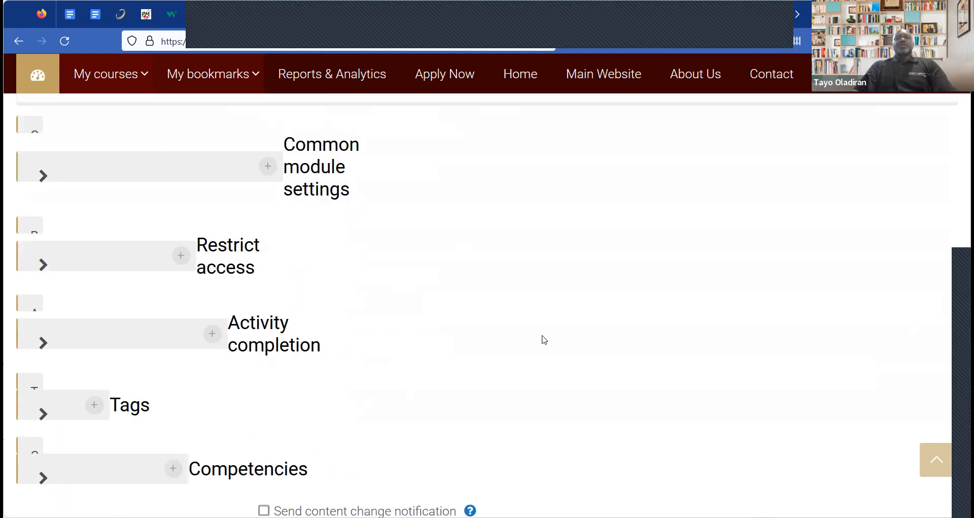
pyautogui.scroll(1, 215, 233)
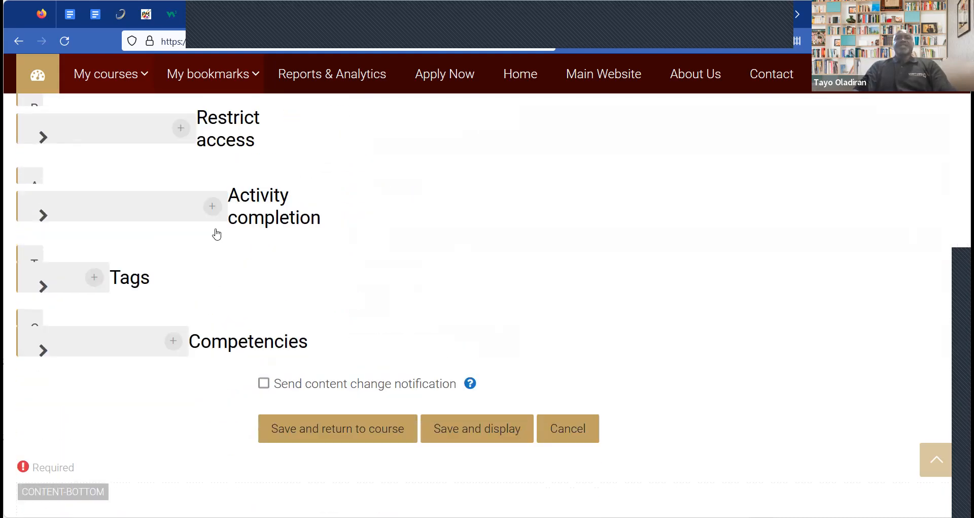
# Set the file's completion tracking to show the activity as complete when conditions are met
pyautogui.scroll(1, 215, 233)
pyautogui.click(216, 233)
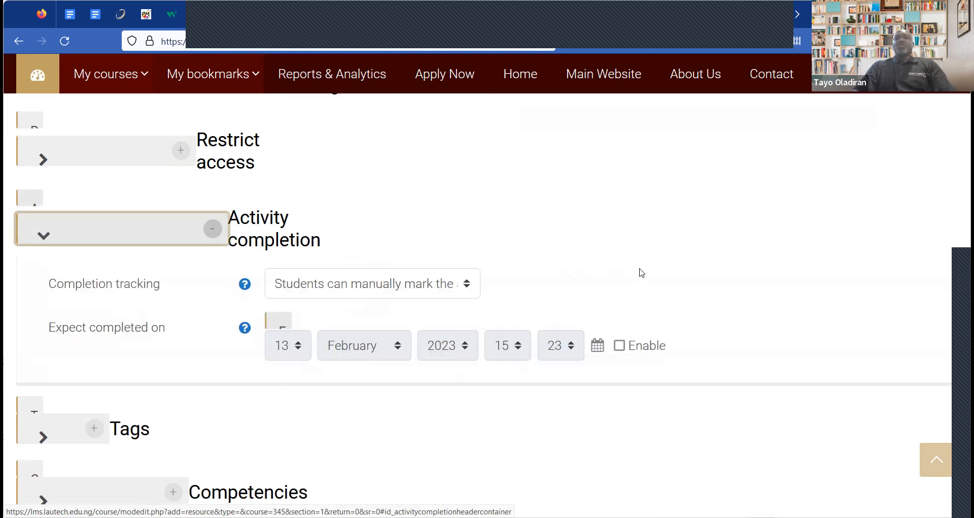
pyautogui.scroll(-1, 467, 232)
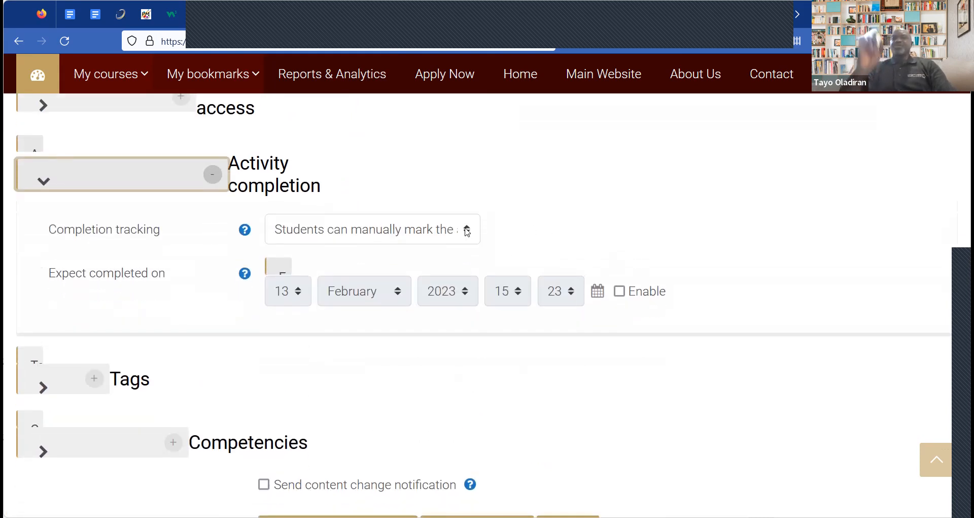
pyautogui.click(463, 235)
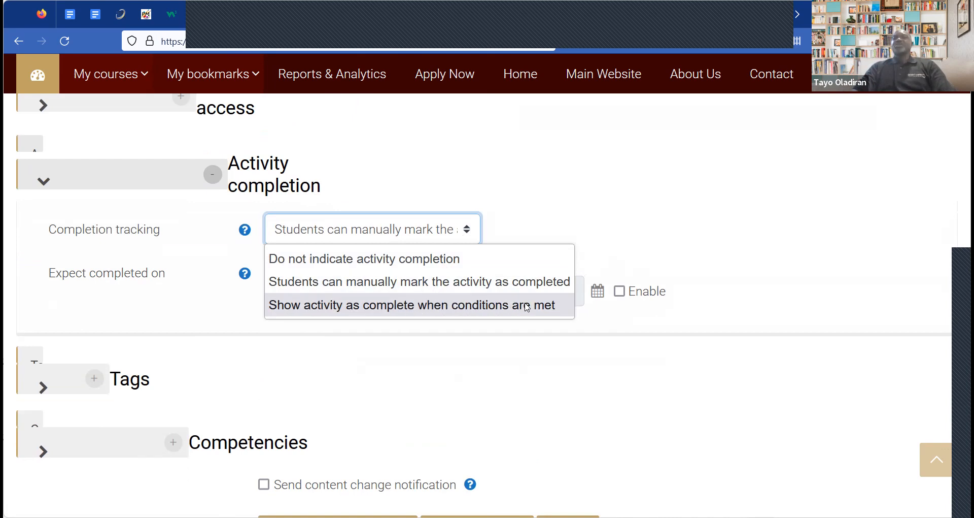
pyautogui.click(335, 304)
pyautogui.scroll(-1, 313, 285)
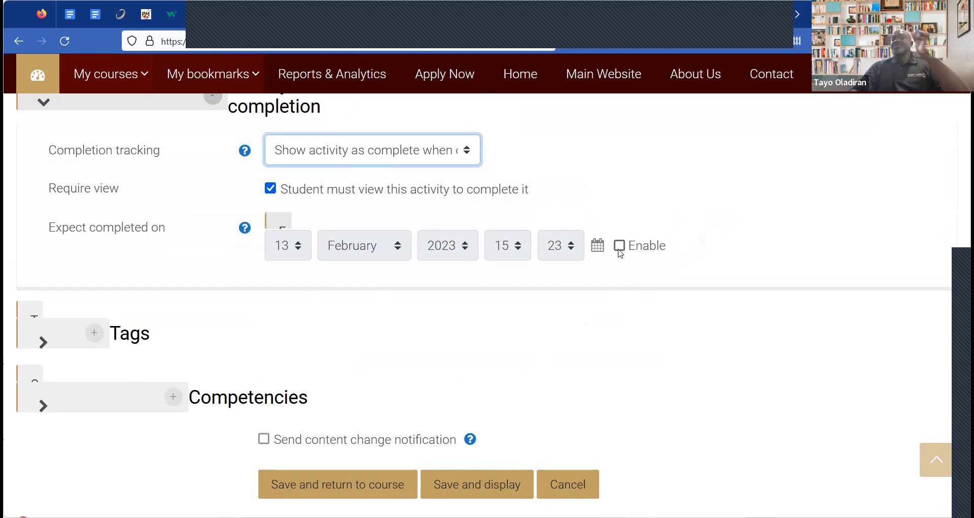
# Save the Week 1 file resource and return to the course page, leaving the expected completion date disabled
pyautogui.scroll(-3, 370, 382)
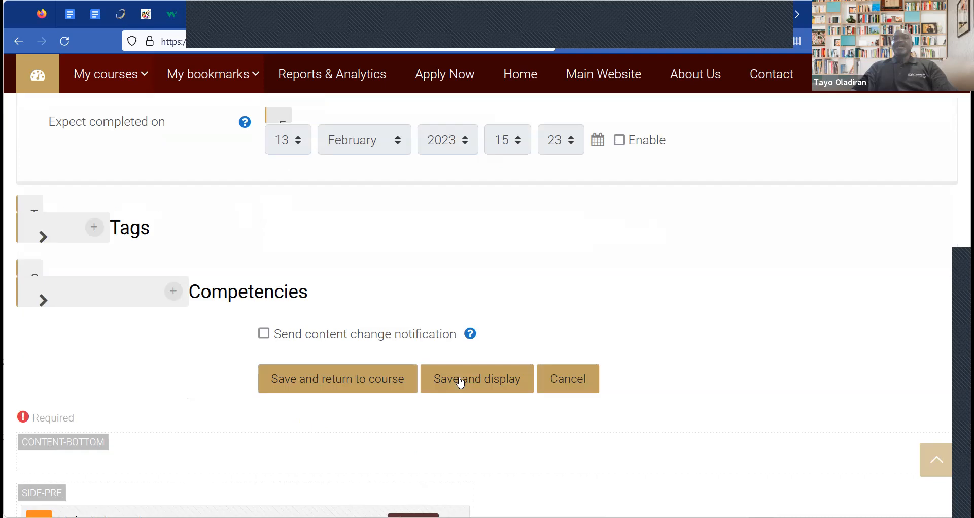
pyautogui.click(353, 383)
pyautogui.click(352, 383)
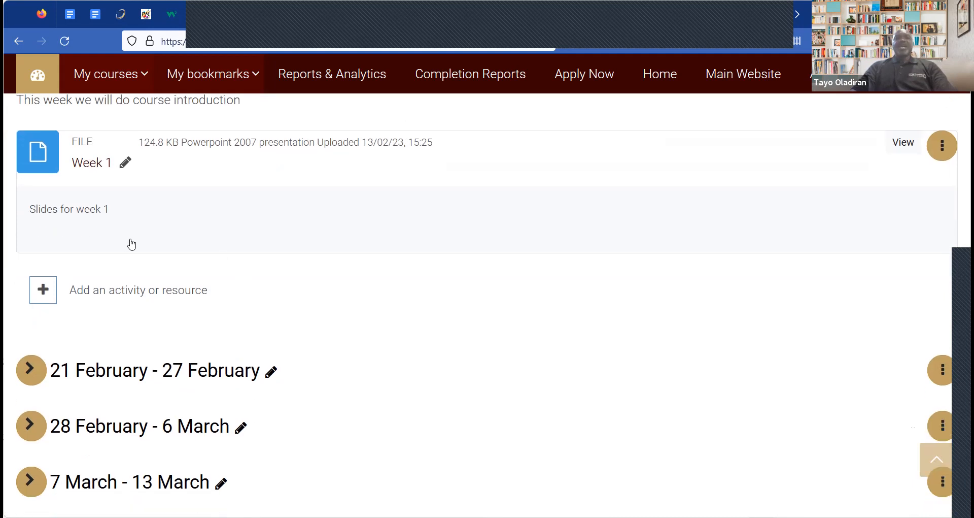
# Start adding an Assignment activity to the 14 February - 20 February week, looking through the available activities and resources
pyautogui.scroll(-1, 131, 244)
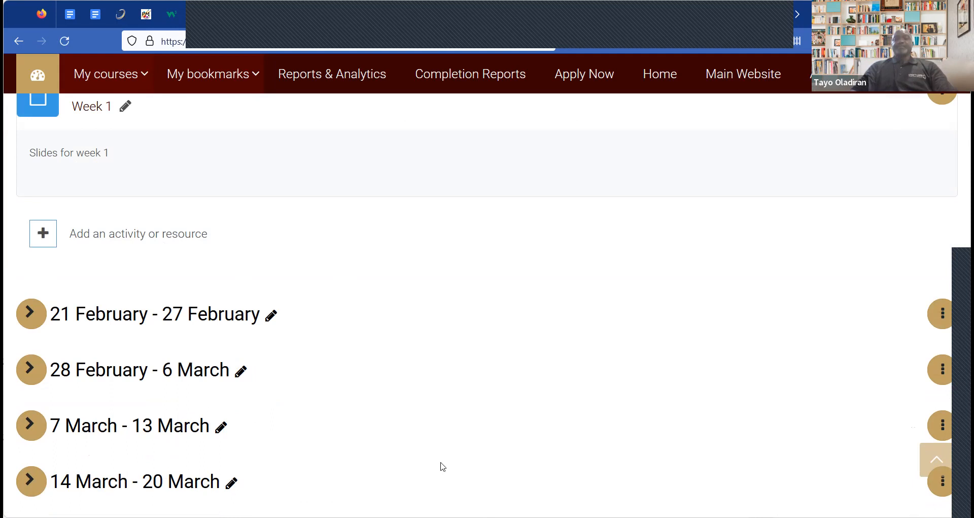
pyautogui.click(110, 238)
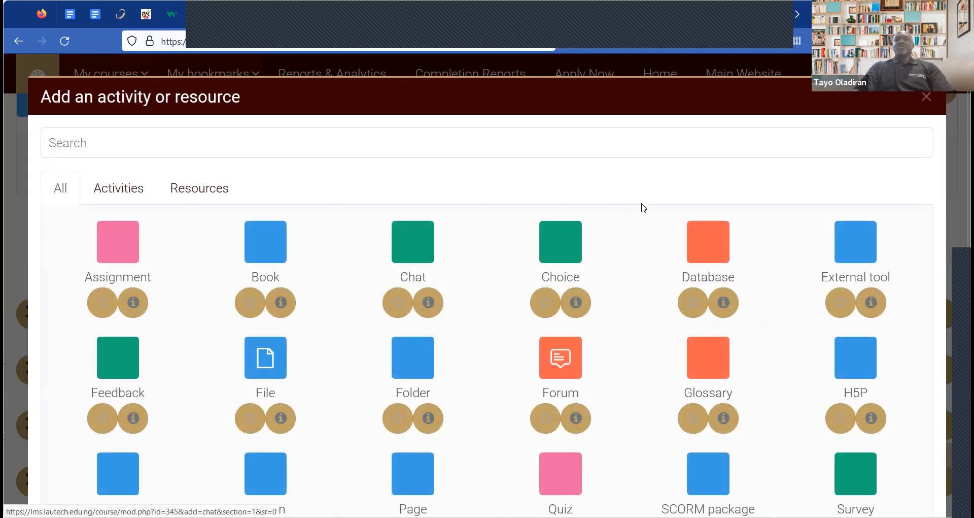
pyautogui.scroll(-1, 167, 152)
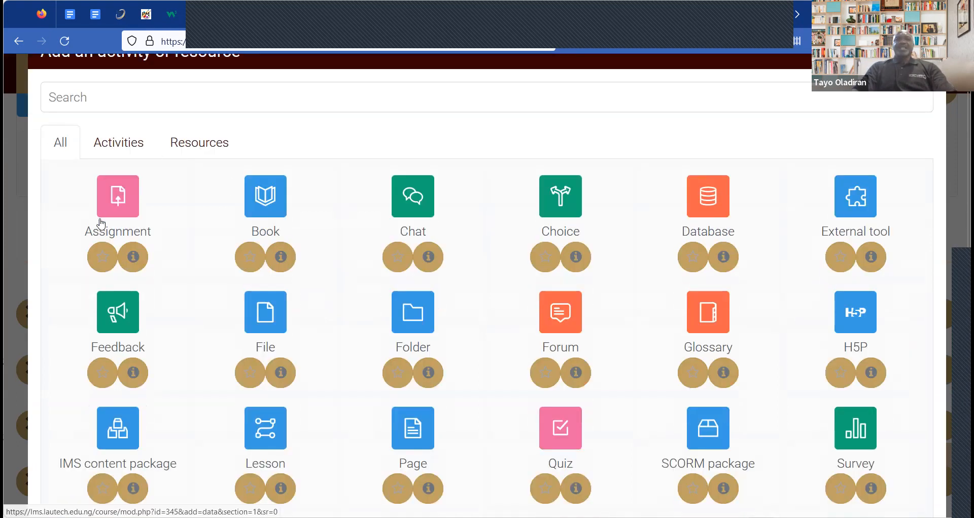
pyautogui.click(117, 143)
pyautogui.click(189, 142)
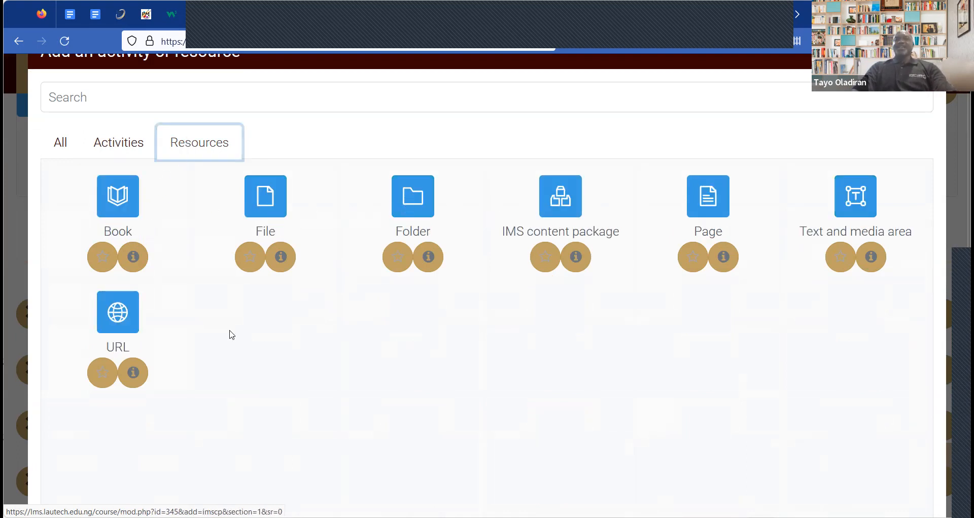
pyautogui.click(112, 147)
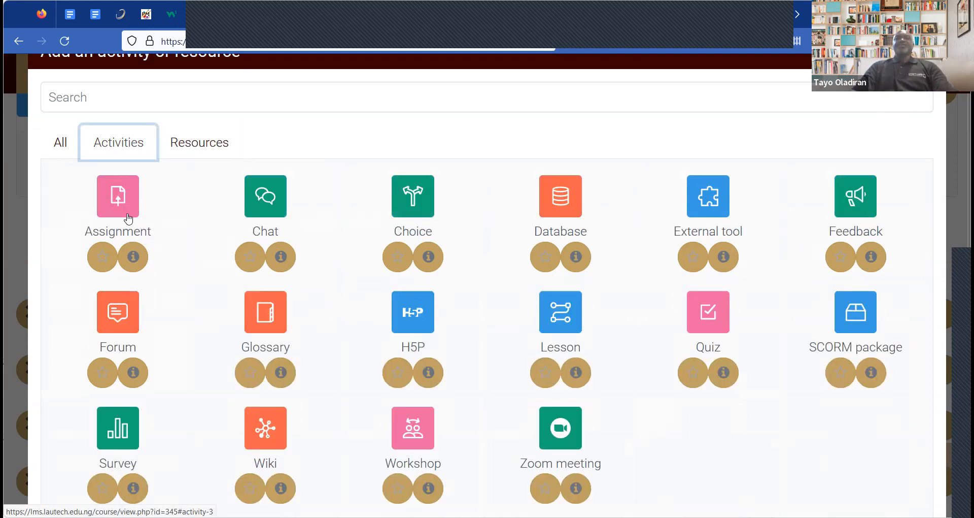
pyautogui.click(126, 216)
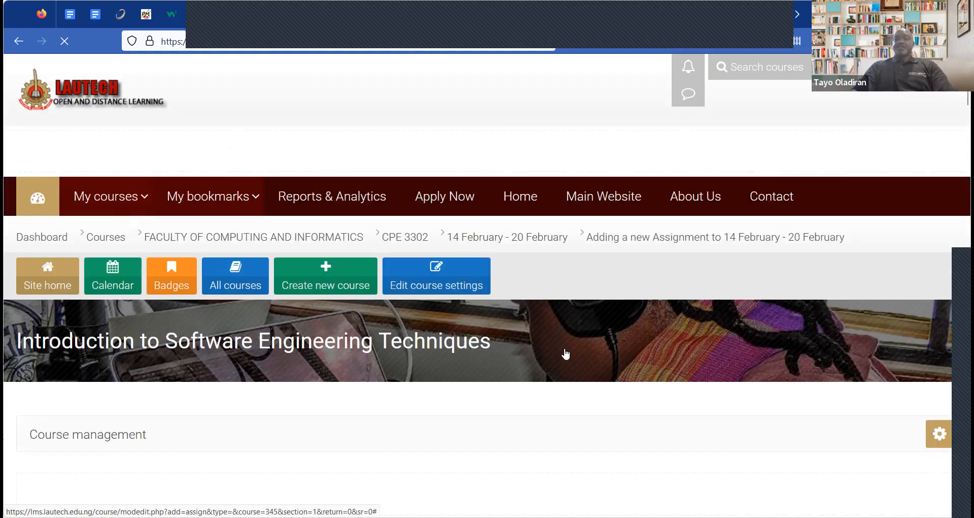
# Name the new assignment "Assignment 1"
pyautogui.scroll(-5, 564, 349)
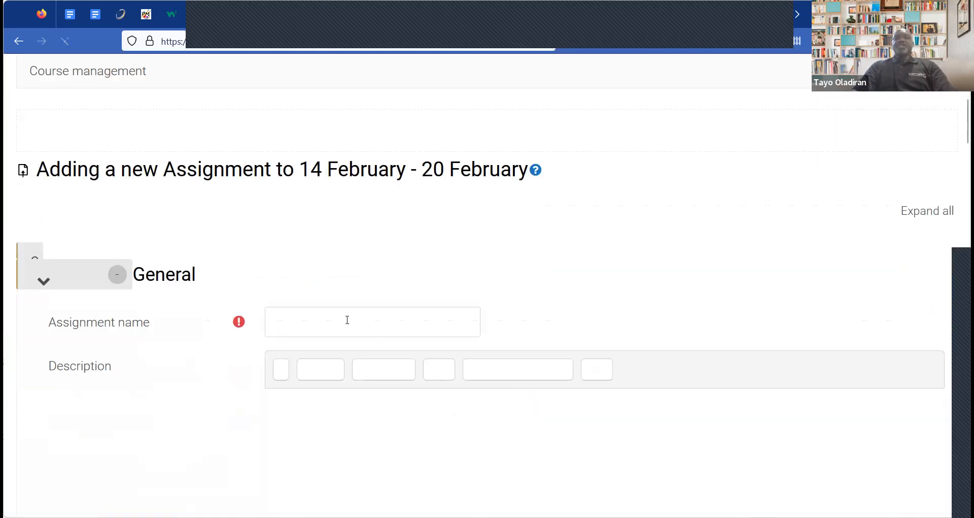
pyautogui.write('Assig')
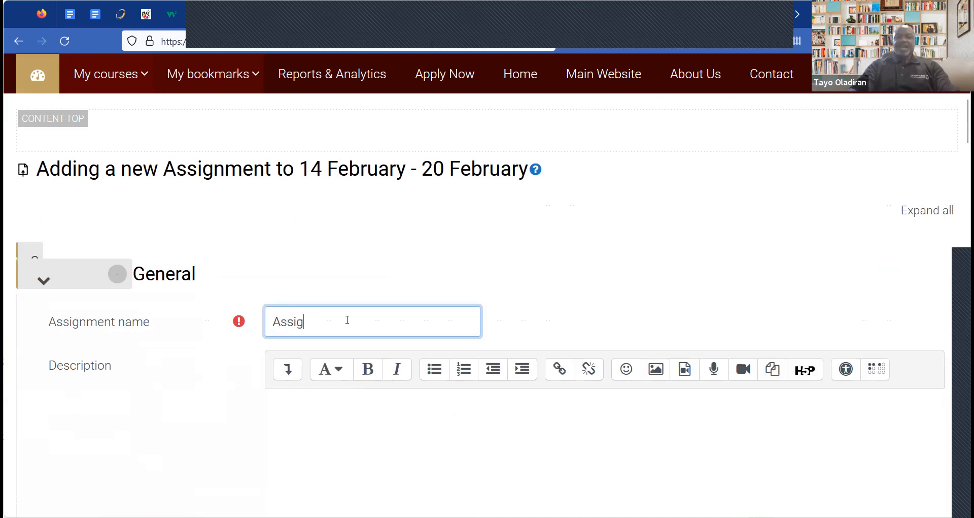
pyautogui.write('nment')
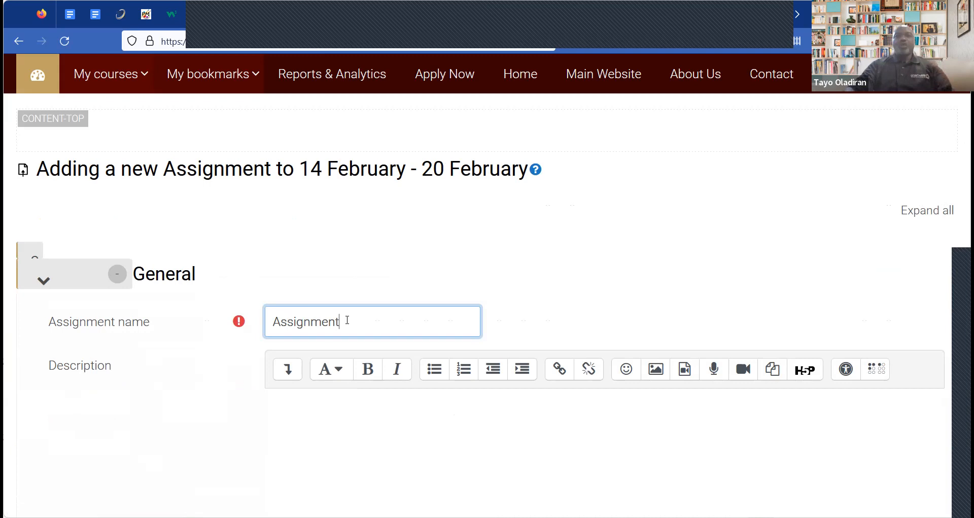
pyautogui.write(' 1')
# Enter the assignment description covering Python IDE installation and registration on the online Python learning site, trimming the extra indent before item 2
pyautogui.scroll(-2, 442, 294)
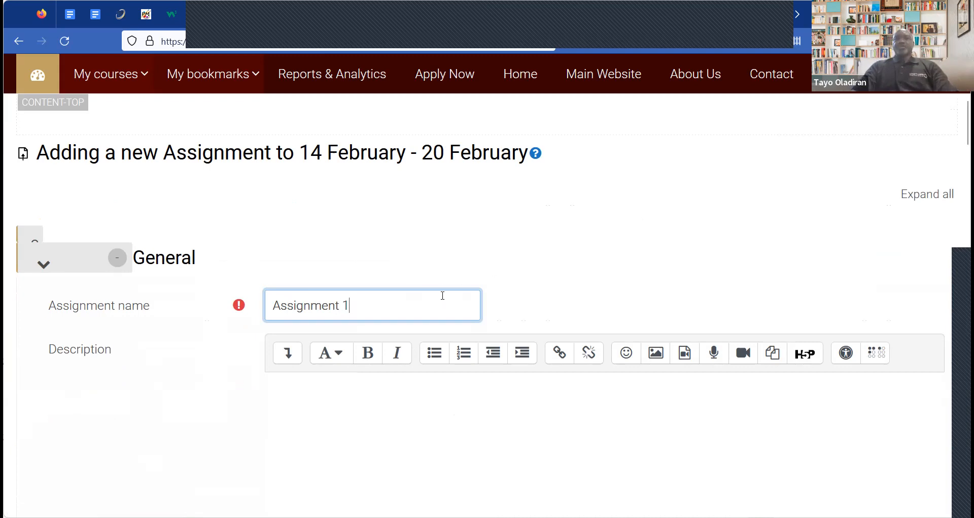
pyautogui.click(393, 313)
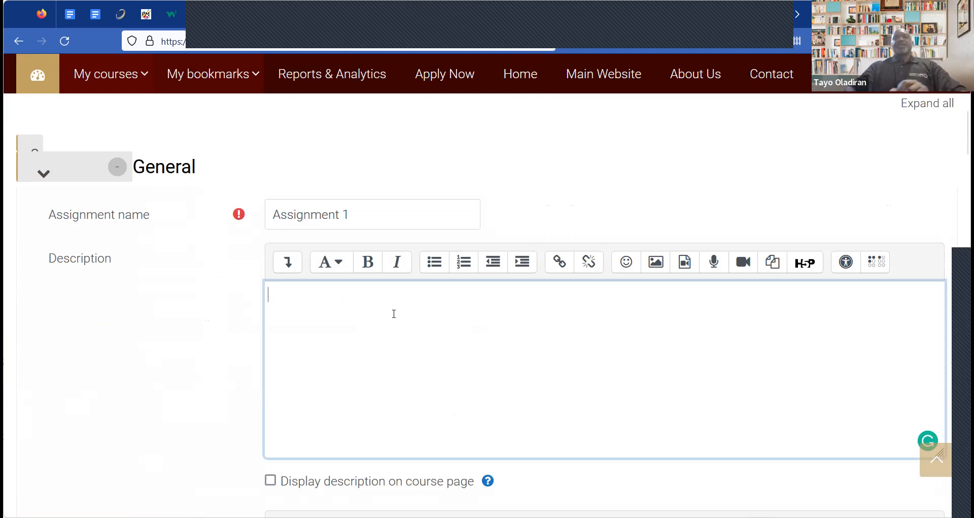
pyautogui.write('1. Download and install Python IDE on your system.  2. Visit the online Python learning site mentioned in class. Explore and register your profile using your matriculation number as your username.')
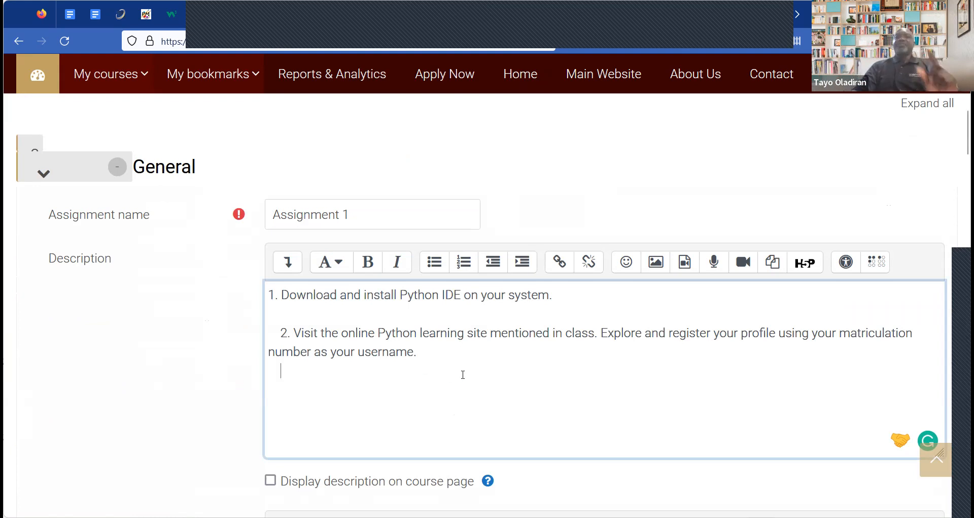
pyautogui.scroll(-1, 463, 375)
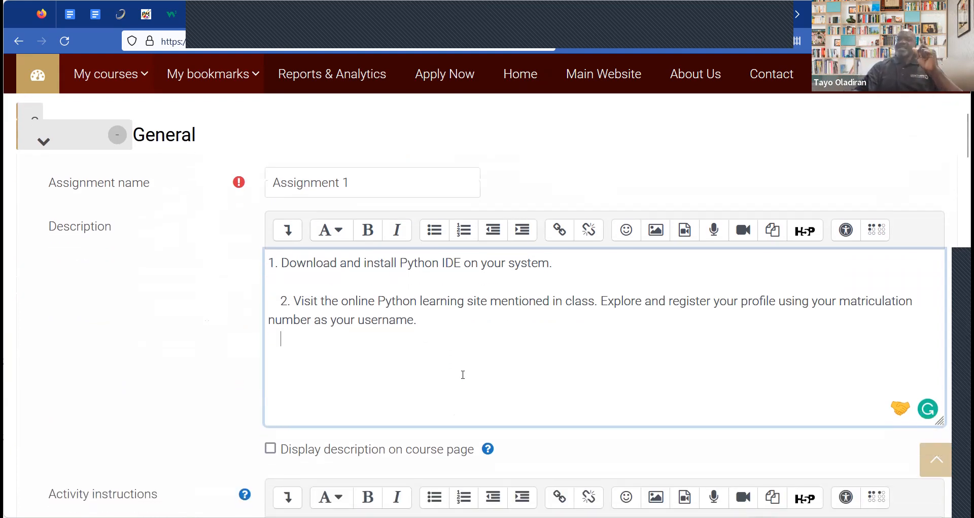
pyautogui.click(272, 302)
pyautogui.press('Delete')
pyautogui.press('Delete')
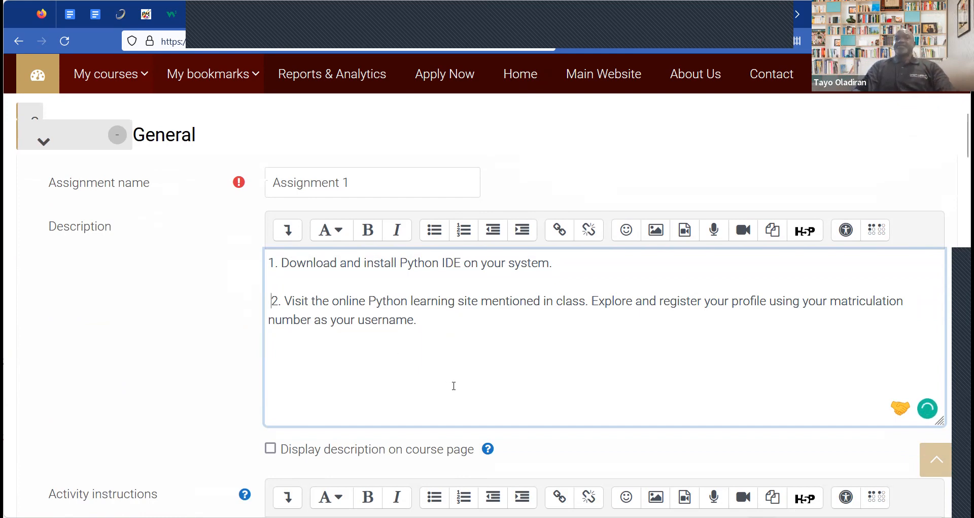
# Set the assignment description to display on the course page
pyautogui.scroll(-2, 406, 385)
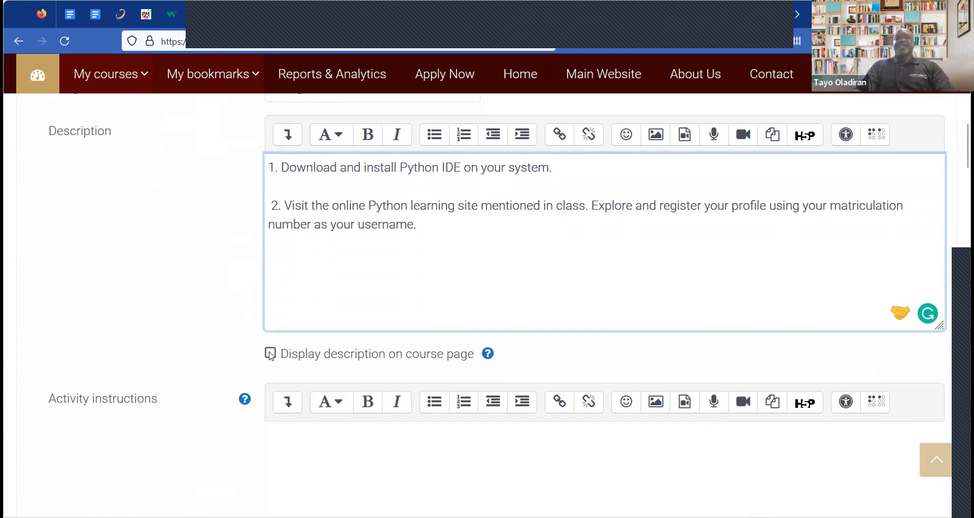
pyautogui.click(322, 350)
pyautogui.scroll(-4, 571, 315)
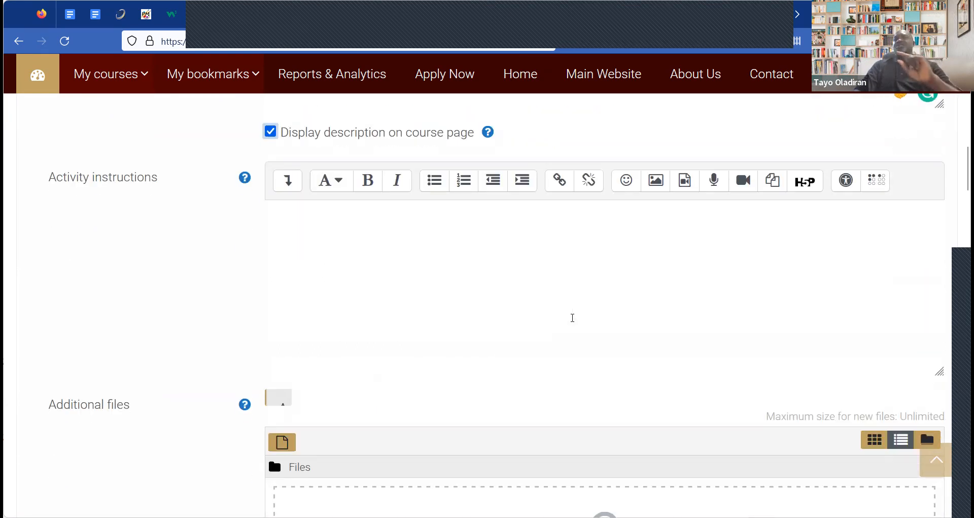
pyautogui.click(392, 246)
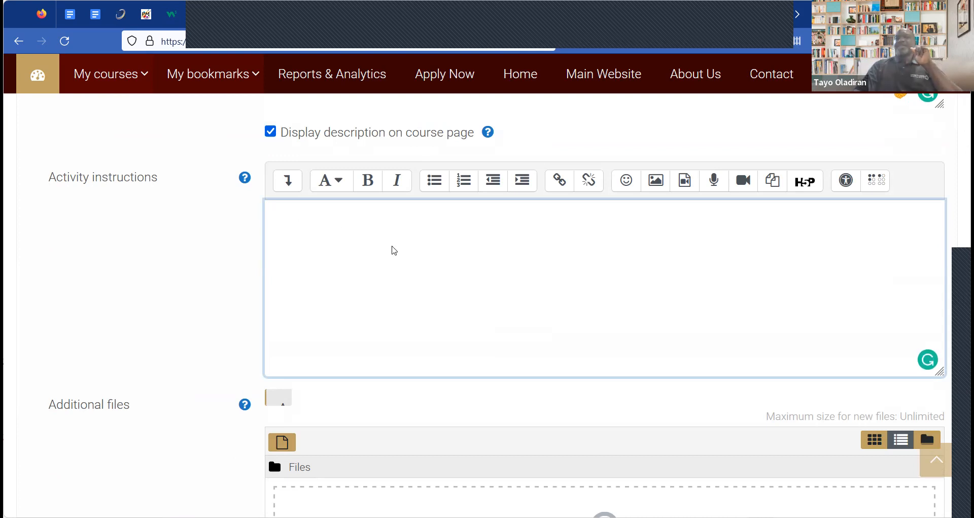
pyautogui.scroll(7, 393, 247)
pyautogui.scroll(-10, 393, 247)
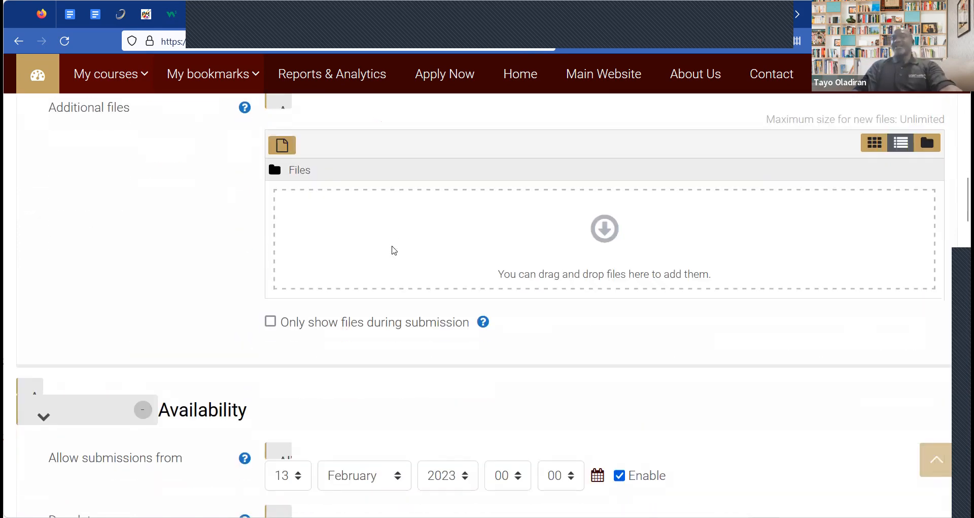
pyautogui.scroll(6, 394, 249)
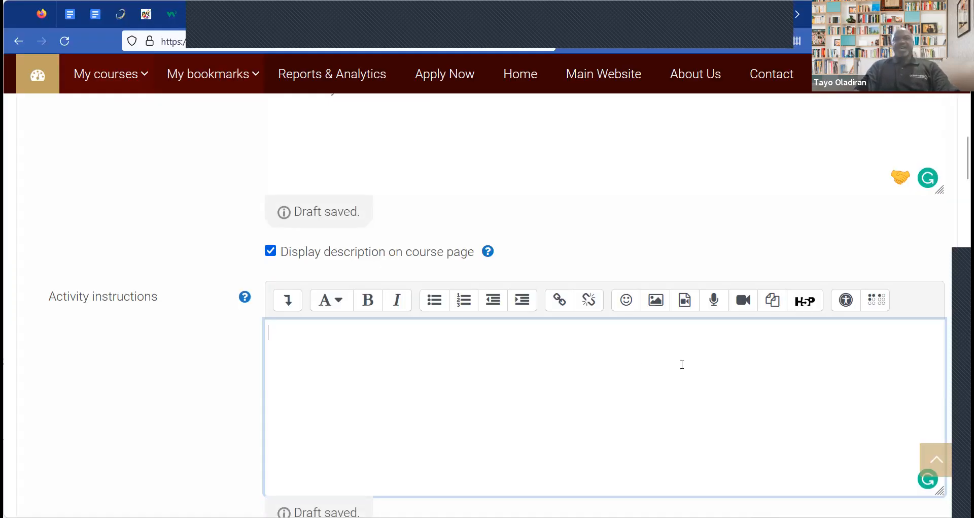
pyautogui.write('1. Download and install Python IDE on your system. Do a screen recording of or screenshot of the installation processes. Only keep a record of the important steps. The video file size should not be more than 85 MB or a maximum of 5 images for screenshots. 2. Visit the online Python learning website discussed in the class. Explore and register your profile using your matriculation number as your username. URL: https://www.w3schools.com/python/default.asp Upload a screenshot of your user profile from the website.')
# Review the assignment description and full activity instructions, including the learning site URL, and the additional files area
pyautogui.scroll(3, 456, 363)
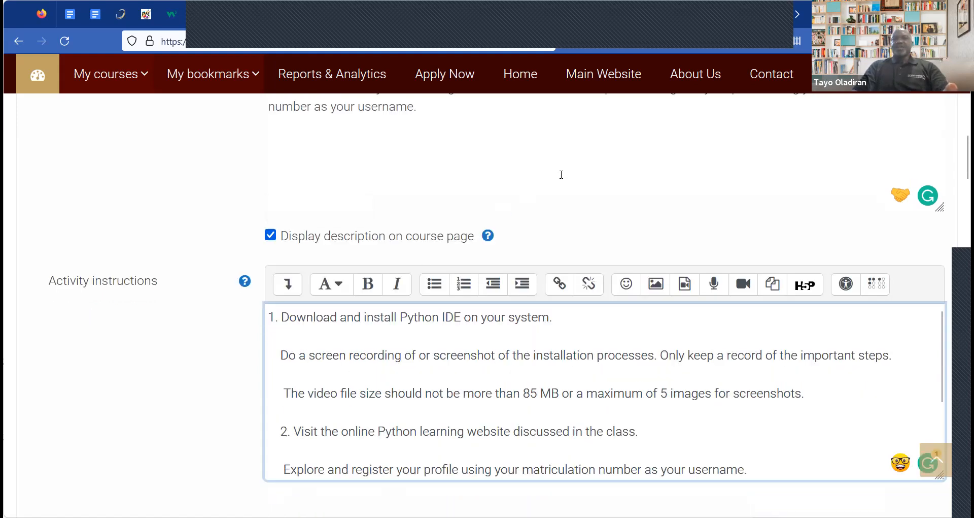
pyautogui.scroll(4, 562, 174)
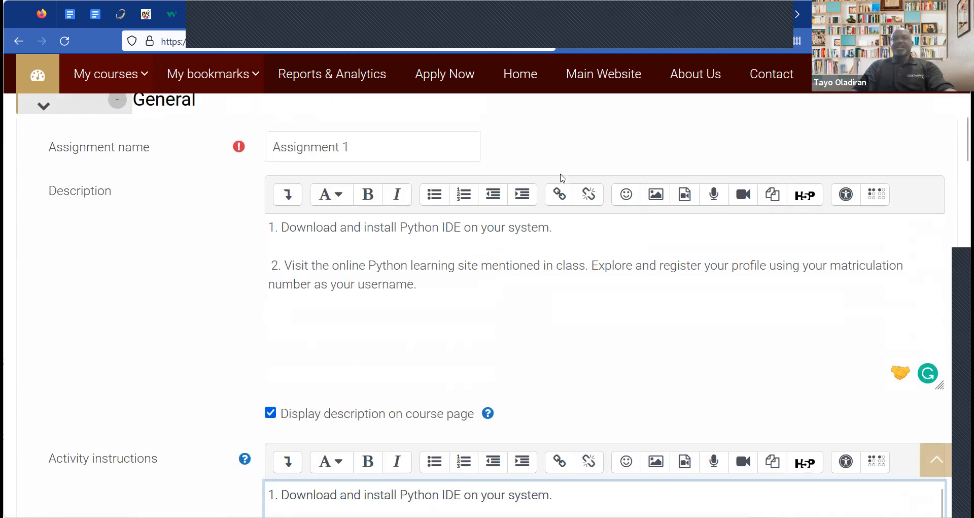
pyautogui.scroll(-5, 561, 178)
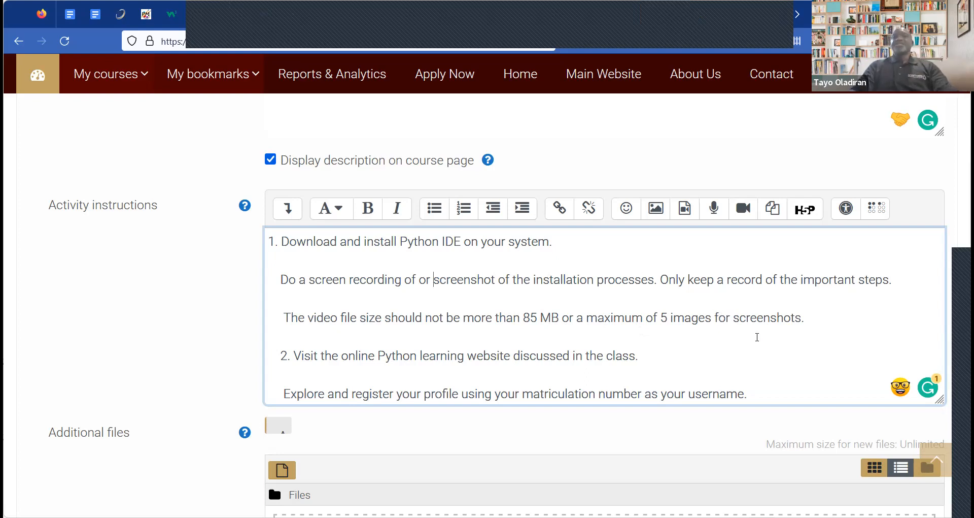
pyautogui.scroll(-1, 757, 336)
pyautogui.scroll(-1, 446, 326)
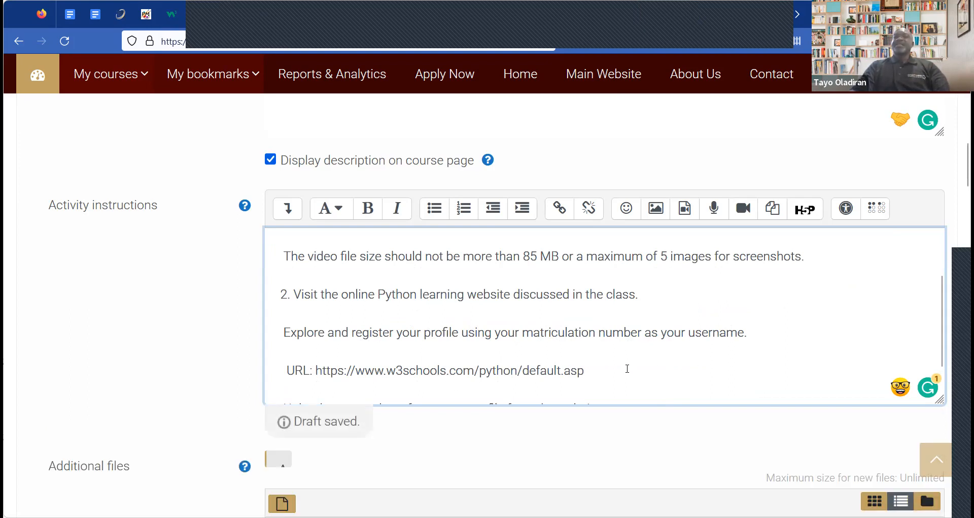
pyautogui.scroll(-2, 627, 368)
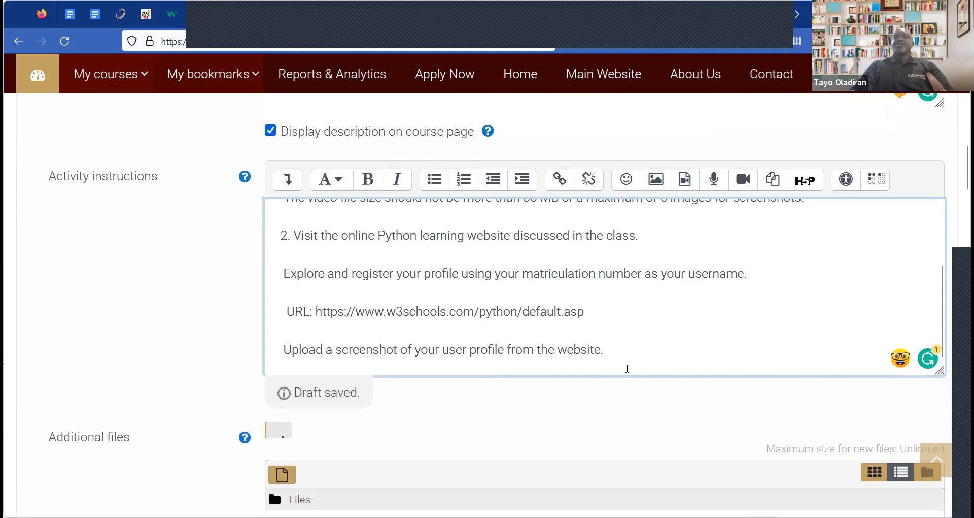
pyautogui.moveTo(585, 311); pyautogui.dragTo(289, 315)
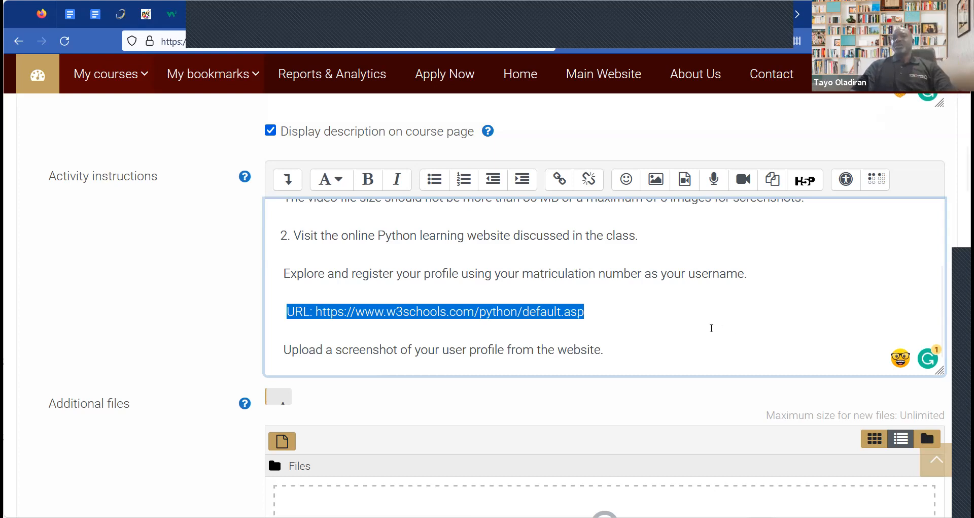
pyautogui.click(712, 328)
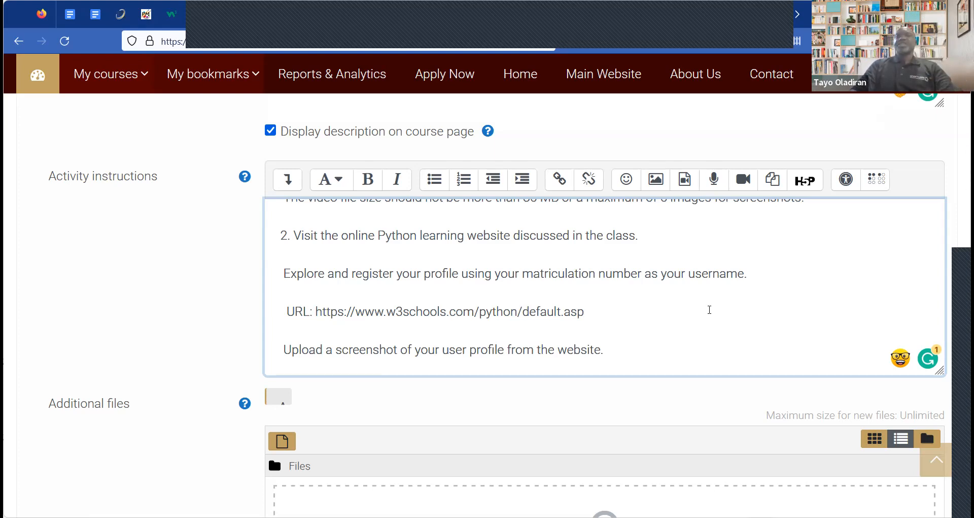
pyautogui.scroll(-3, 236, 426)
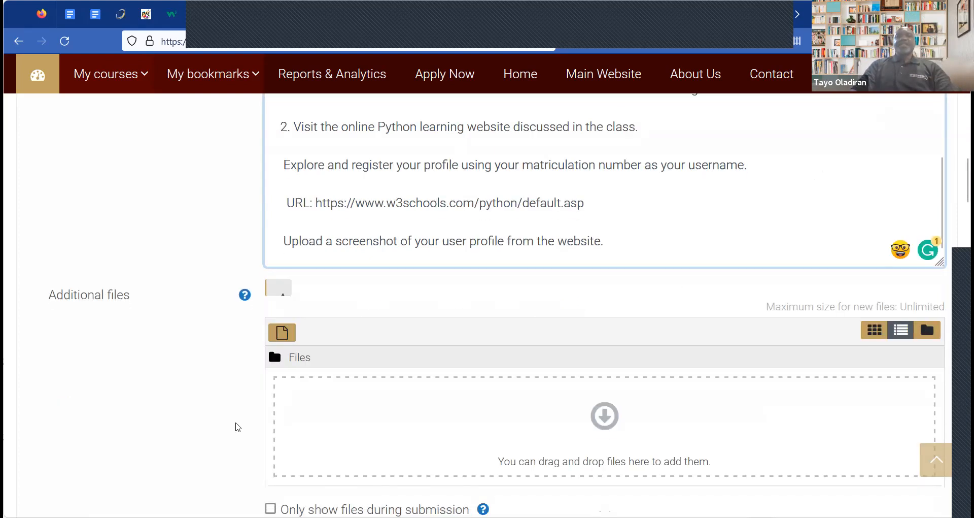
pyautogui.scroll(3, 236, 427)
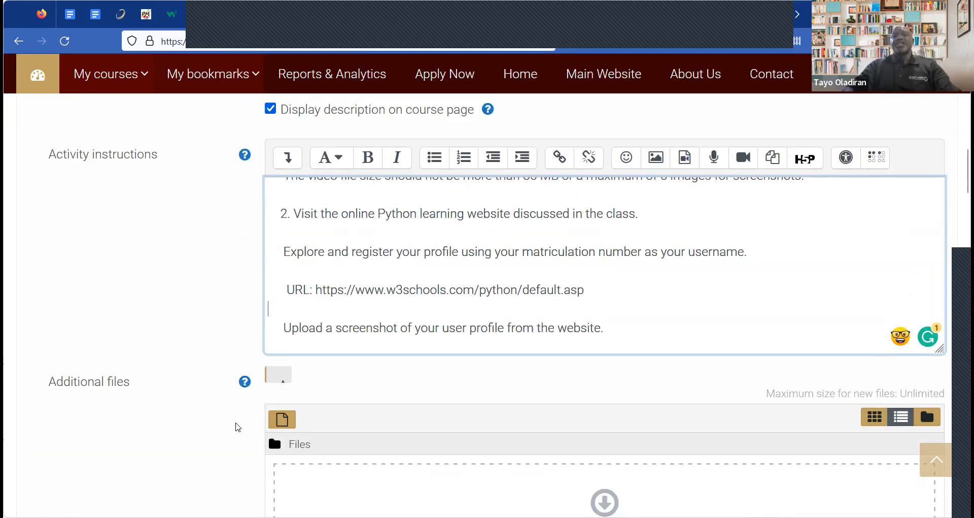
pyautogui.scroll(-3, 447, 370)
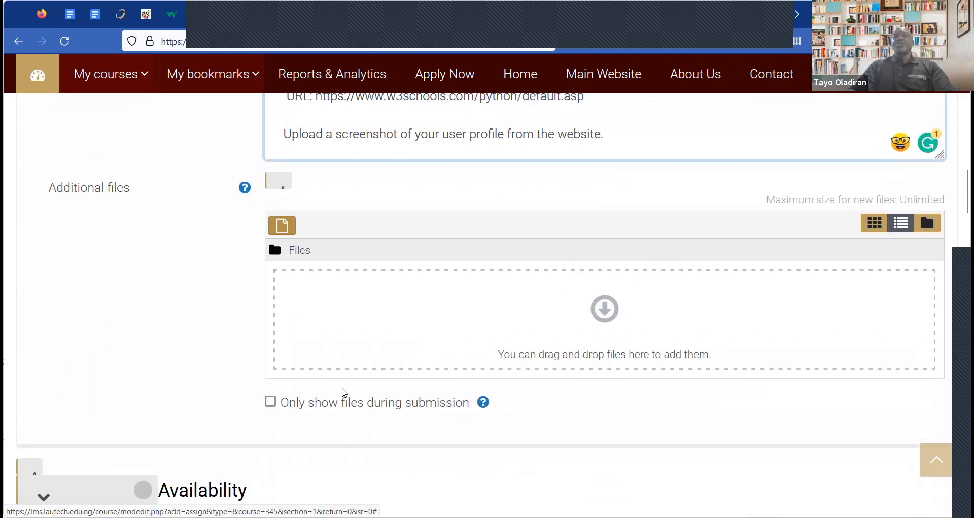
# Set the assignment to allow submissions from 14 February 2023
pyautogui.scroll(-2, 344, 392)
pyautogui.scroll(-4, 344, 392)
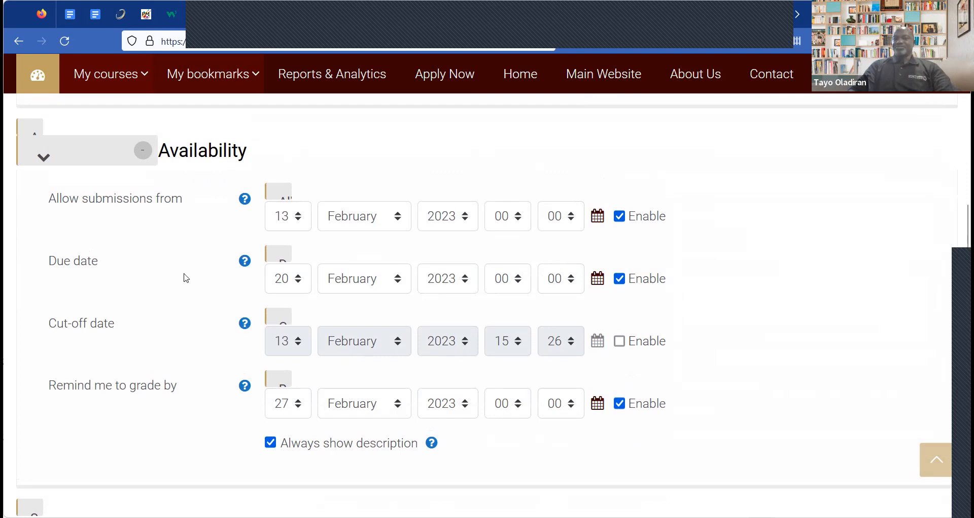
pyautogui.click(299, 217)
pyautogui.scroll(-2, 280, 495)
pyautogui.click(277, 459)
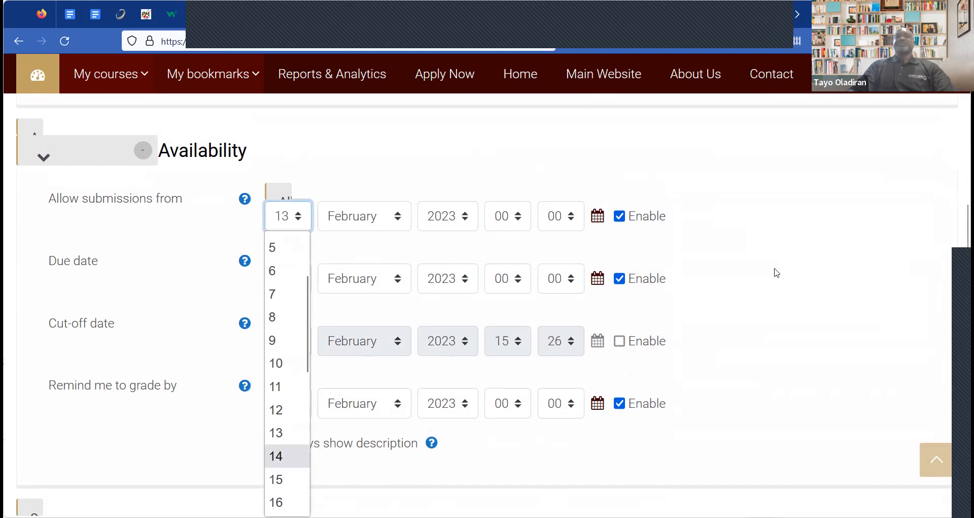
pyautogui.click(764, 242)
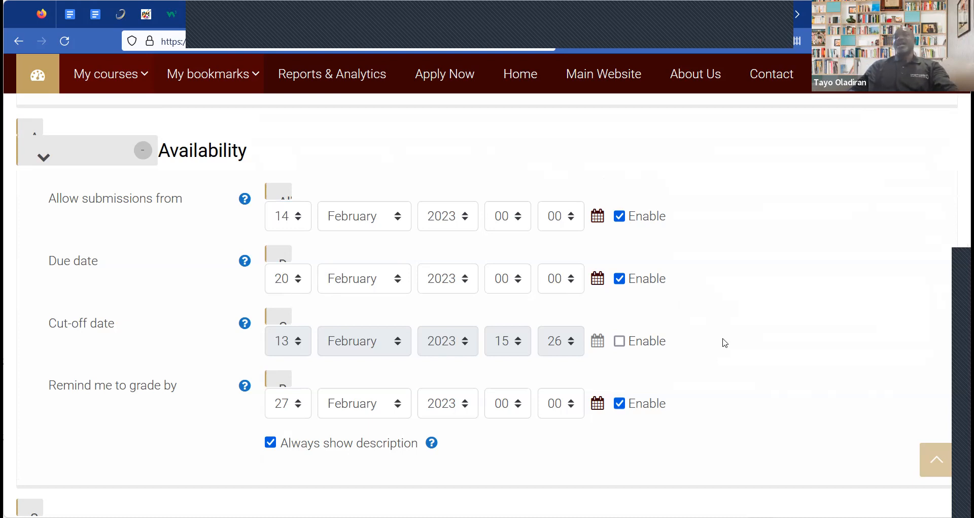
# Set the assignment's grading reminder to 23 February 2023
pyautogui.scroll(-1, 725, 343)
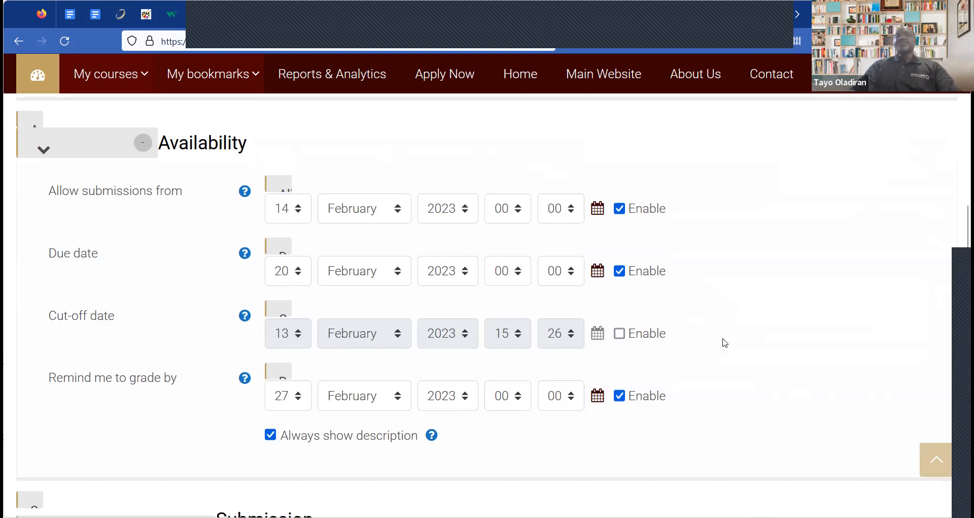
pyautogui.scroll(-2, 725, 343)
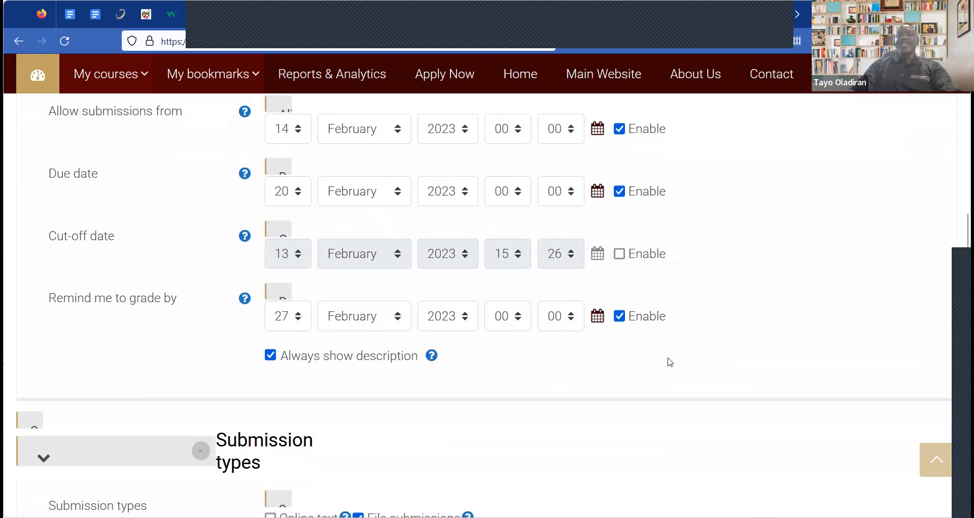
pyautogui.scroll(1, 670, 362)
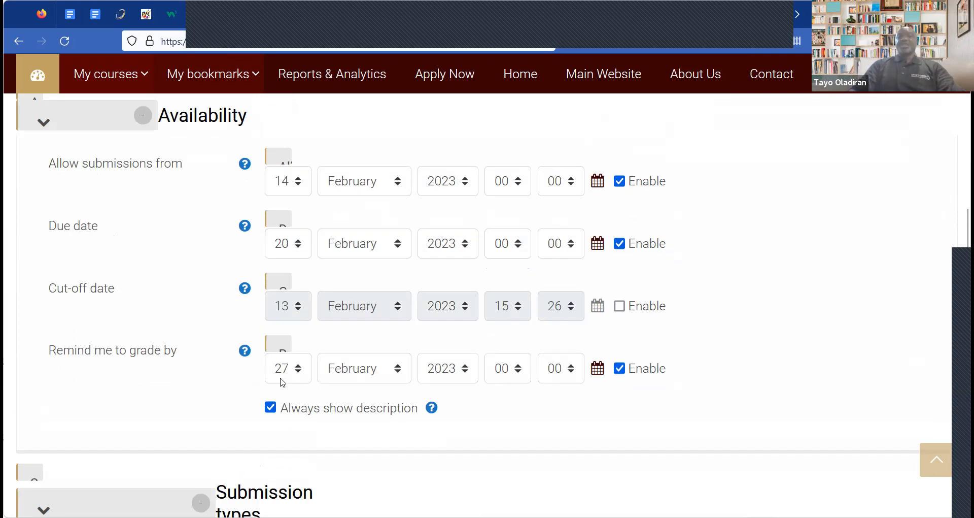
pyautogui.click(303, 369)
pyautogui.click(278, 249)
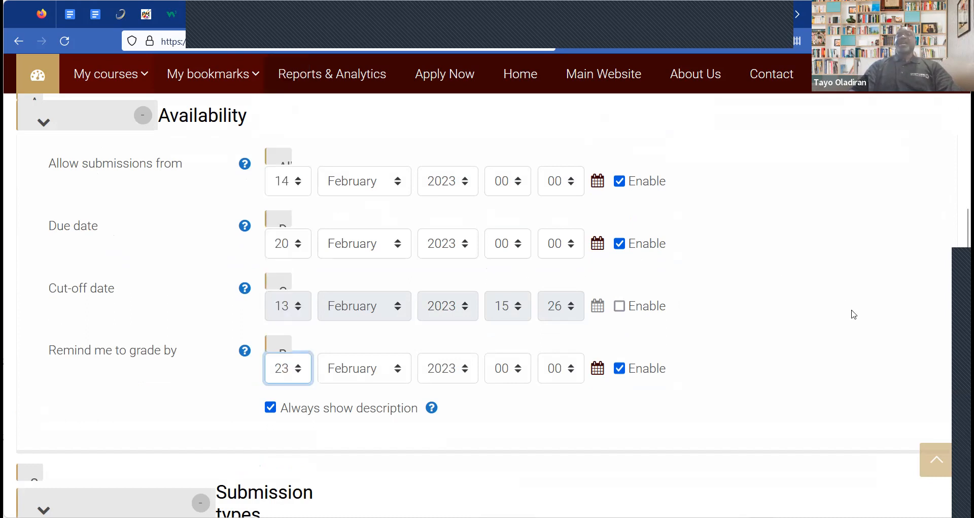
# Limit file submissions to a maximum of 6 uploaded files and a maximum submission size of 100 MB
pyautogui.scroll(-2, 854, 314)
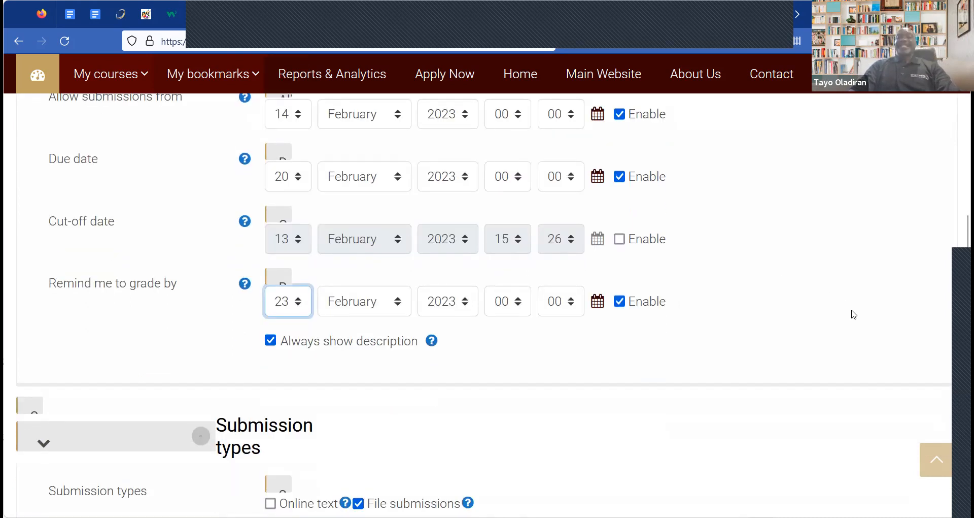
pyautogui.scroll(-1, 854, 314)
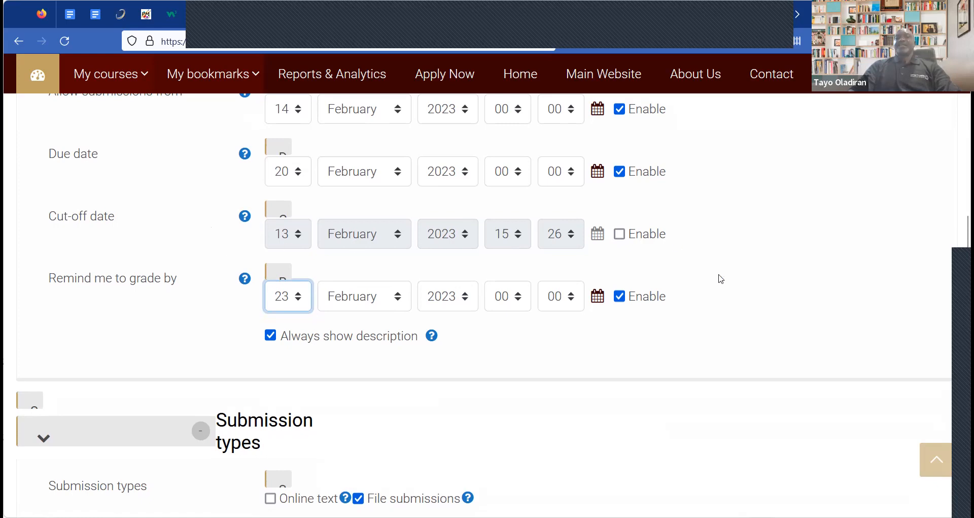
pyautogui.scroll(-2, 721, 279)
pyautogui.scroll(-1, 721, 278)
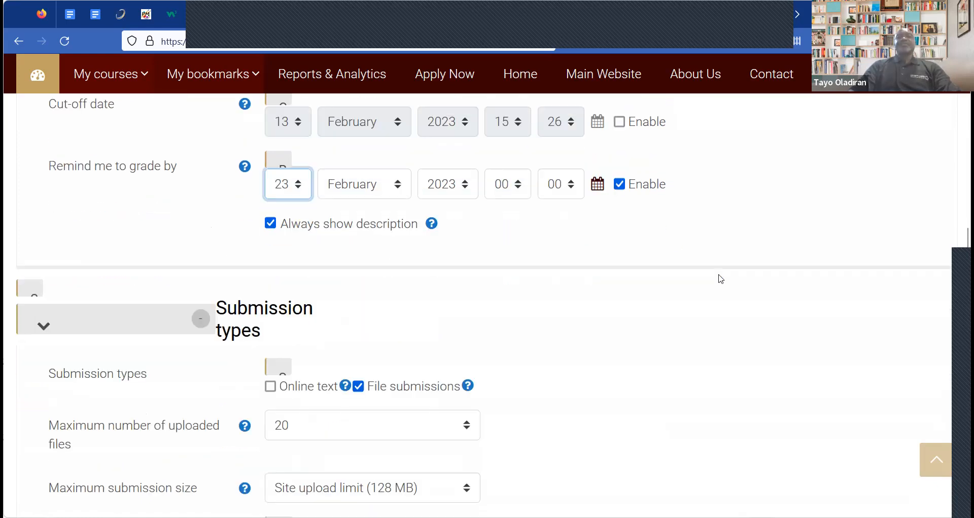
pyautogui.scroll(-3, 721, 278)
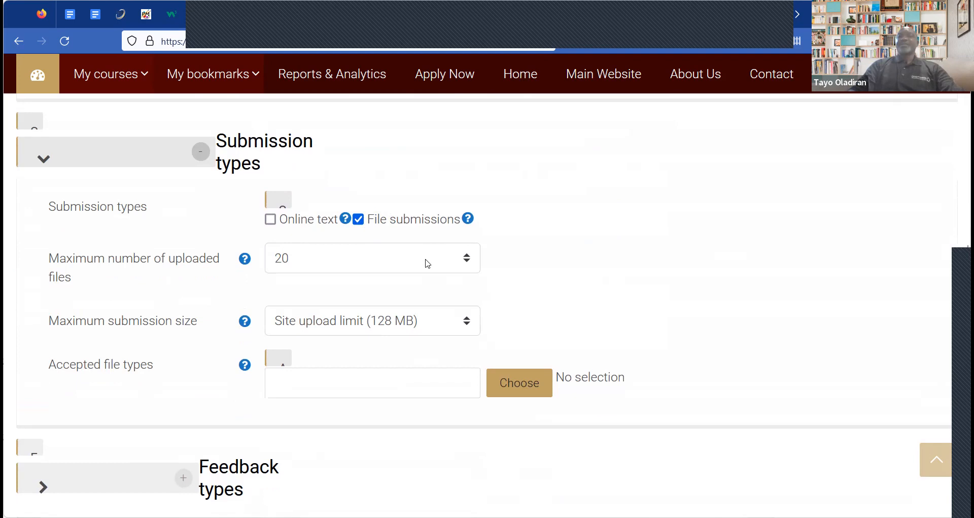
pyautogui.click(365, 258)
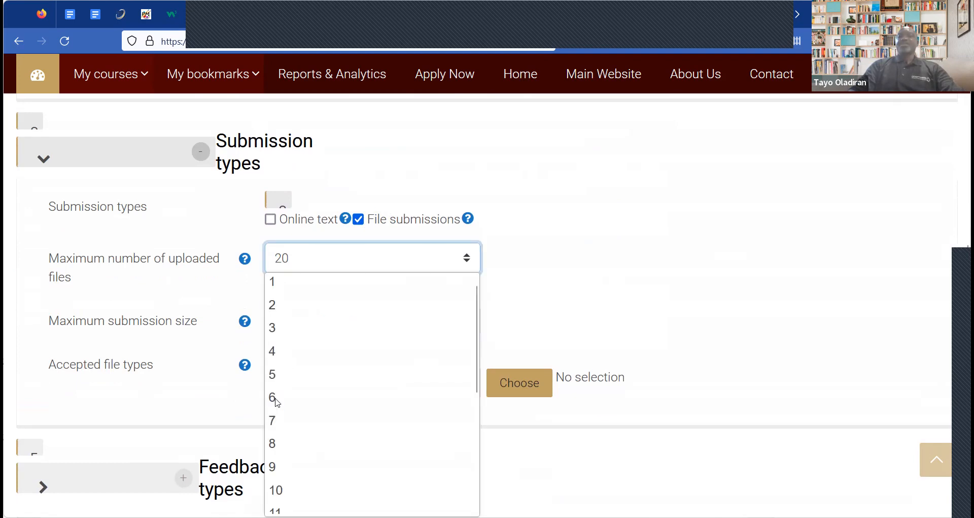
pyautogui.click(280, 404)
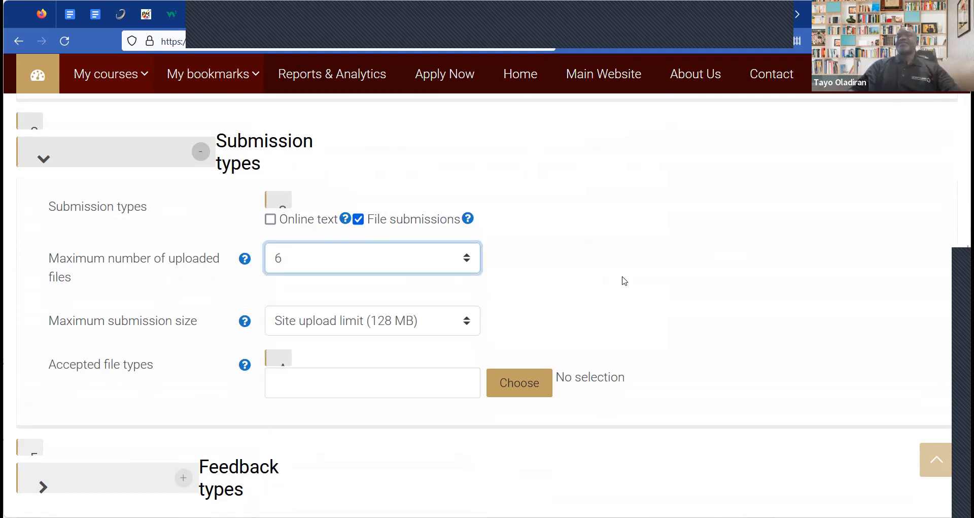
pyautogui.scroll(-3, 625, 281)
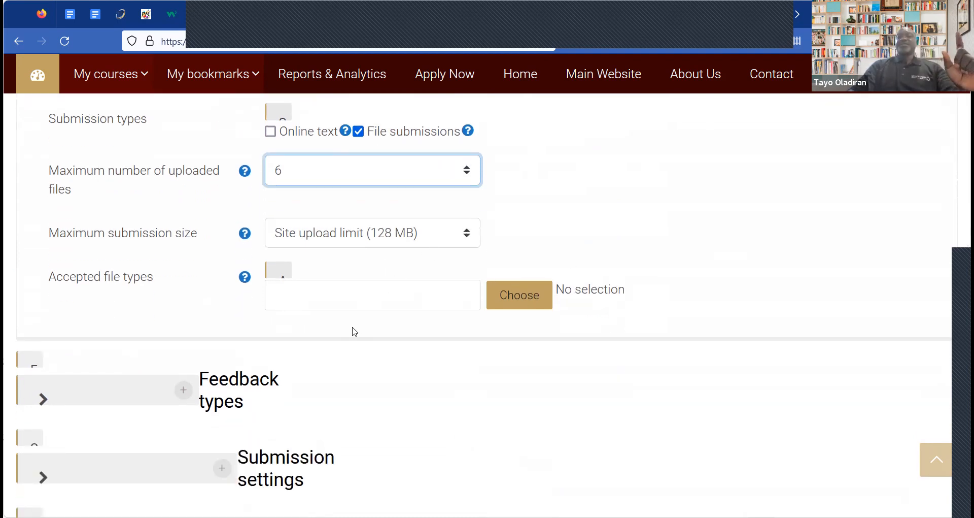
pyautogui.click(350, 235)
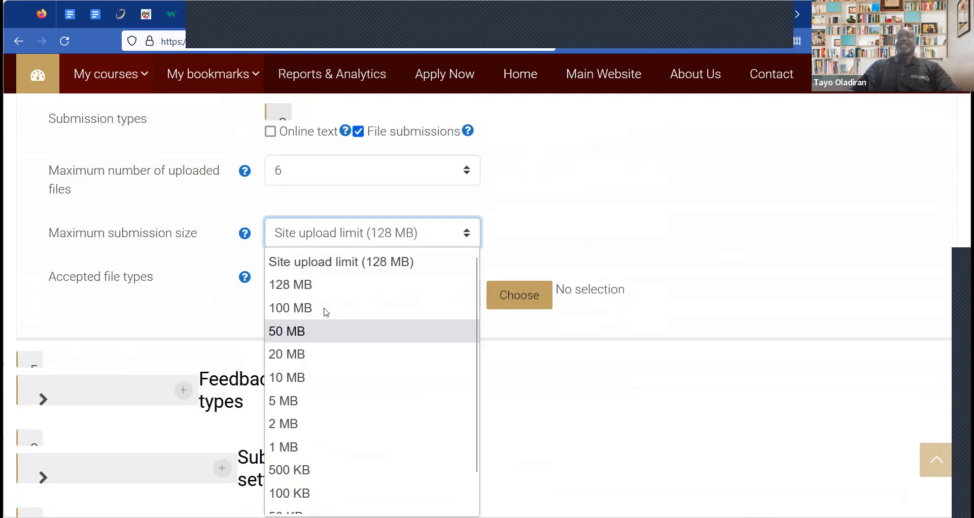
pyautogui.click(324, 310)
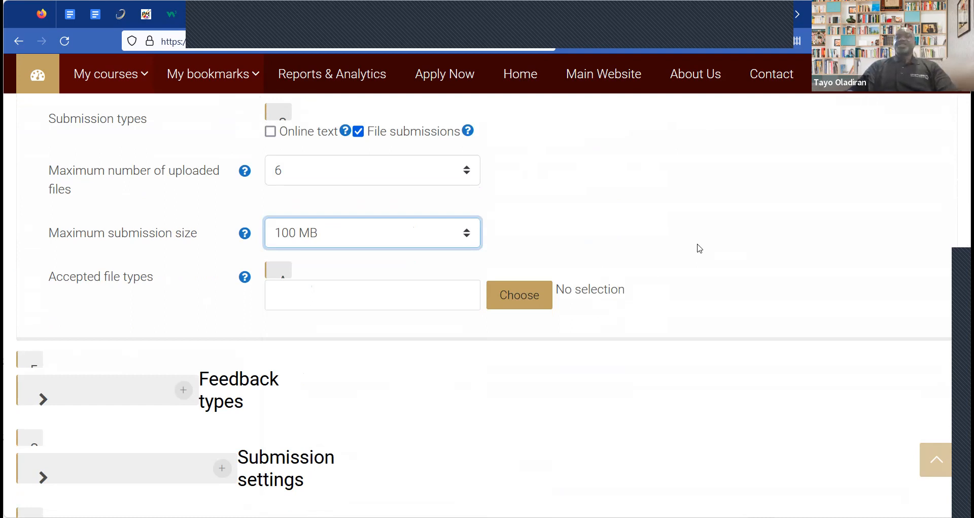
# Look through the accepted file types for submissions and save the selection without choosing any type
pyautogui.scroll(-3, 699, 249)
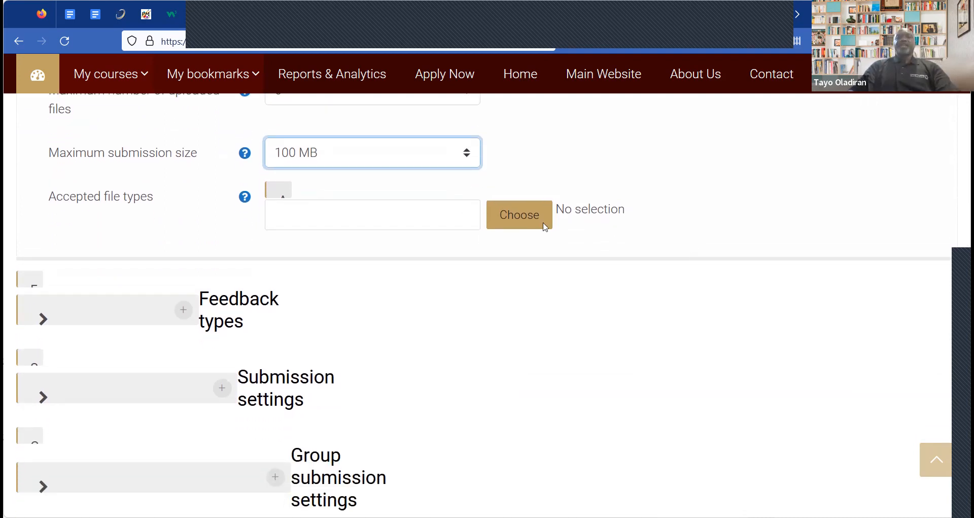
pyautogui.click(519, 199)
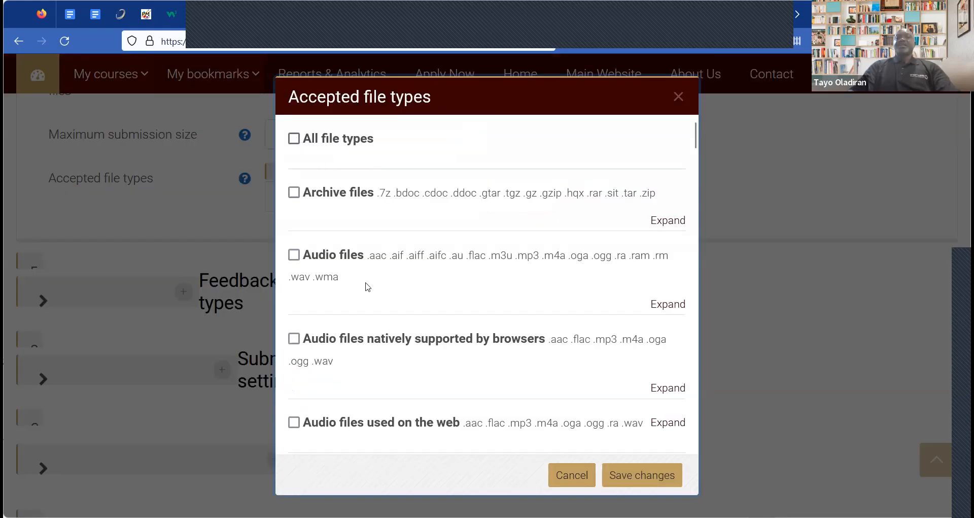
pyautogui.scroll(-3, 368, 287)
pyautogui.scroll(-10, 367, 286)
pyautogui.scroll(6, 367, 287)
pyautogui.scroll(7, 368, 286)
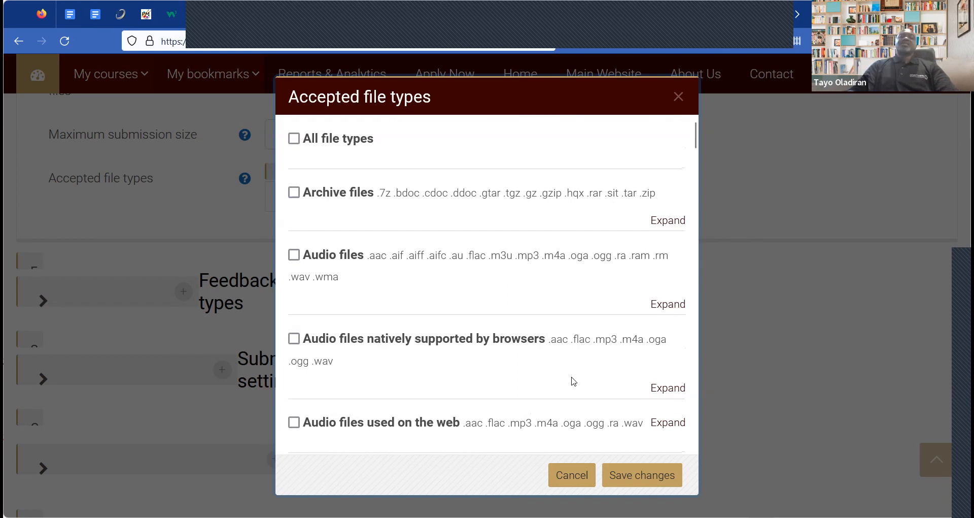
pyautogui.click(647, 480)
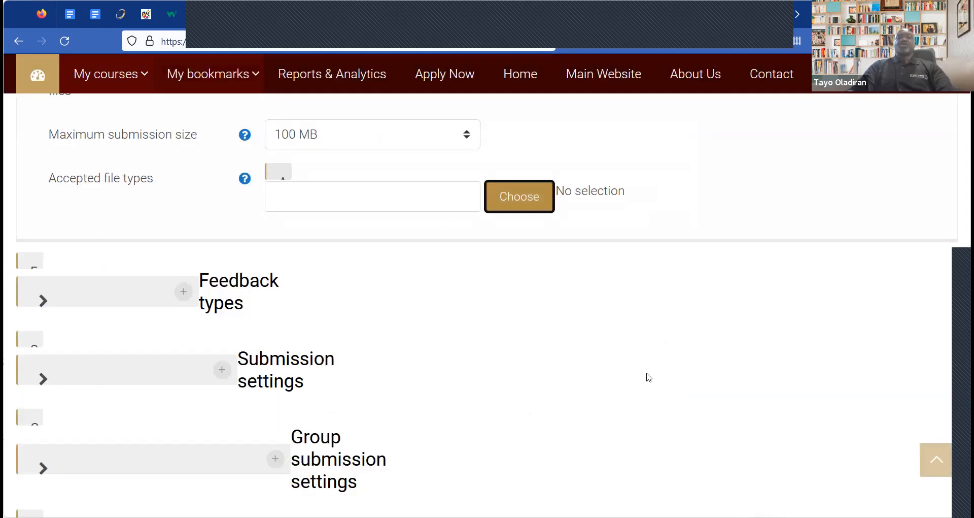
# Set Comment inline to Yes in the assignment's feedback types and read the help text for that option
pyautogui.scroll(-3, 647, 376)
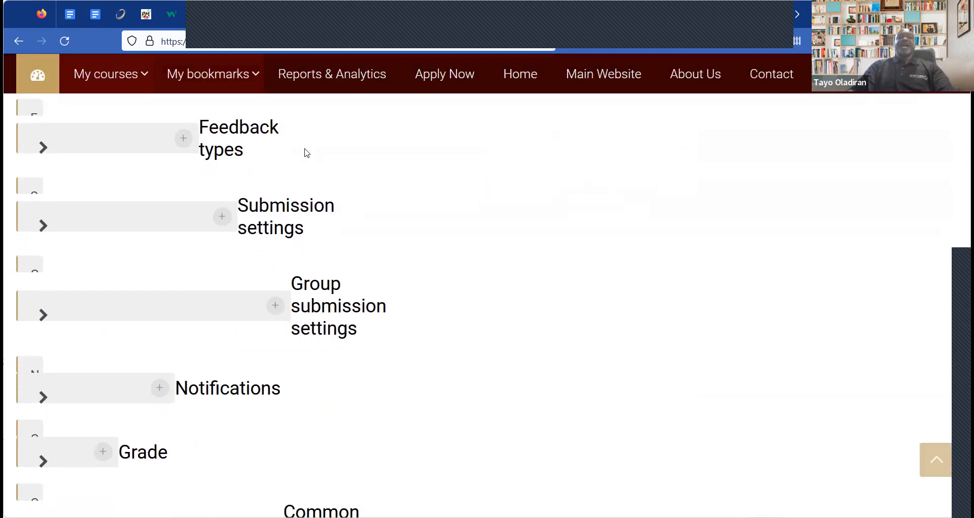
pyautogui.click(184, 145)
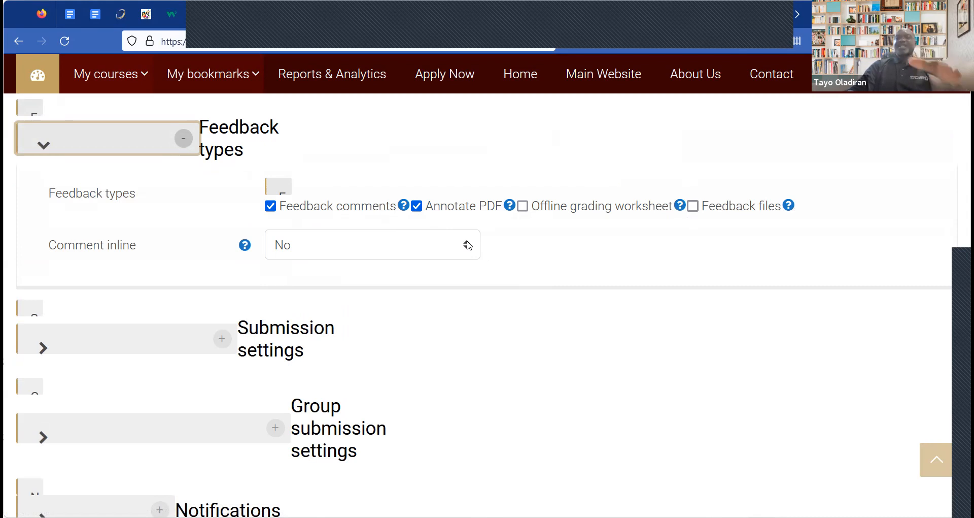
pyautogui.click(459, 254)
pyautogui.click(284, 296)
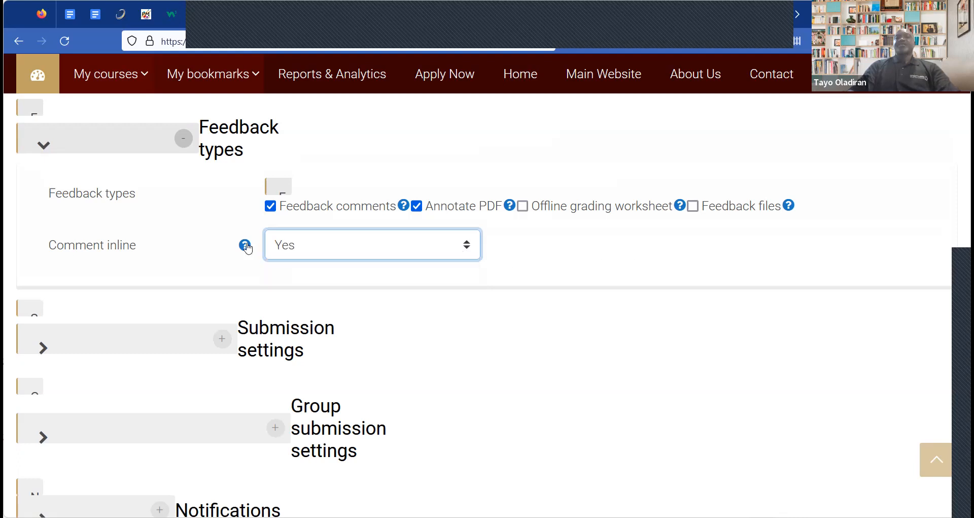
pyautogui.click(246, 246)
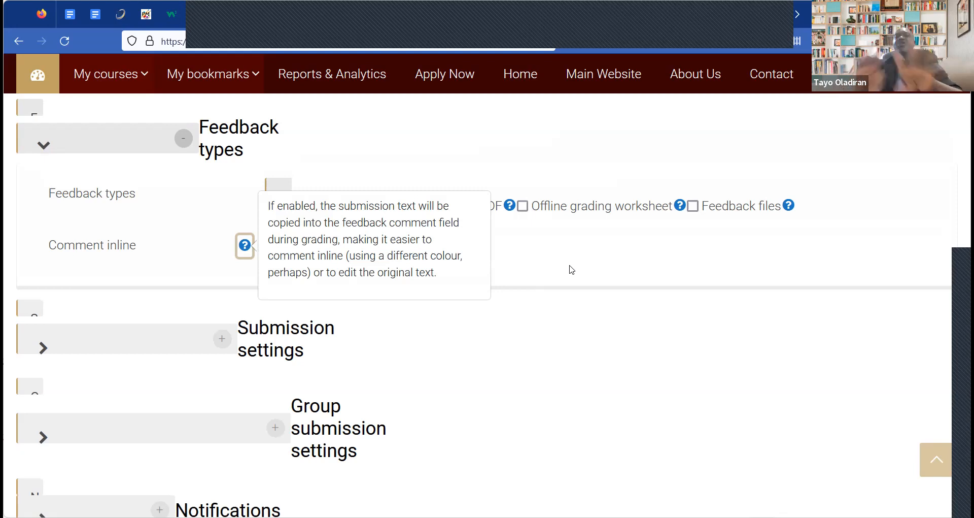
pyautogui.click(626, 274)
# Check the assignment's grade settings, then save the assignment and return to the course page
pyautogui.scroll(-3, 627, 274)
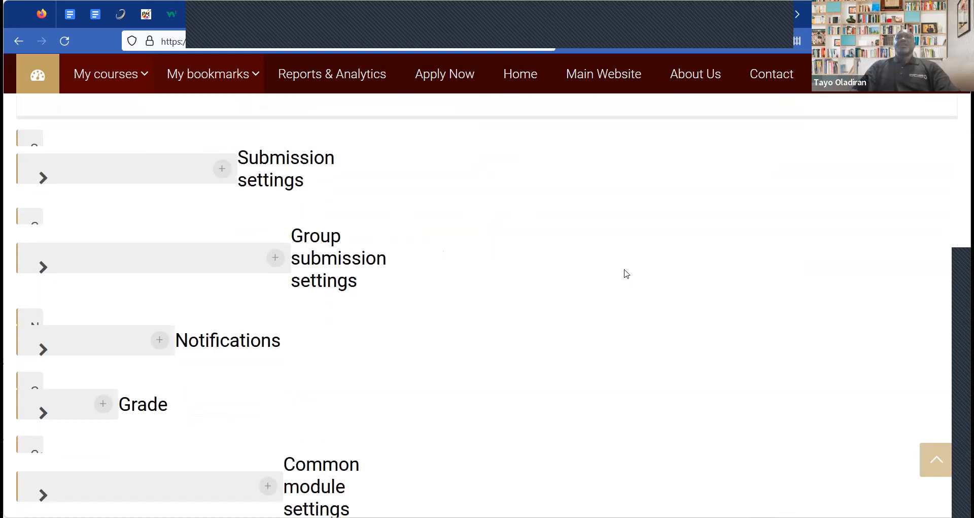
pyautogui.scroll(-2, 627, 274)
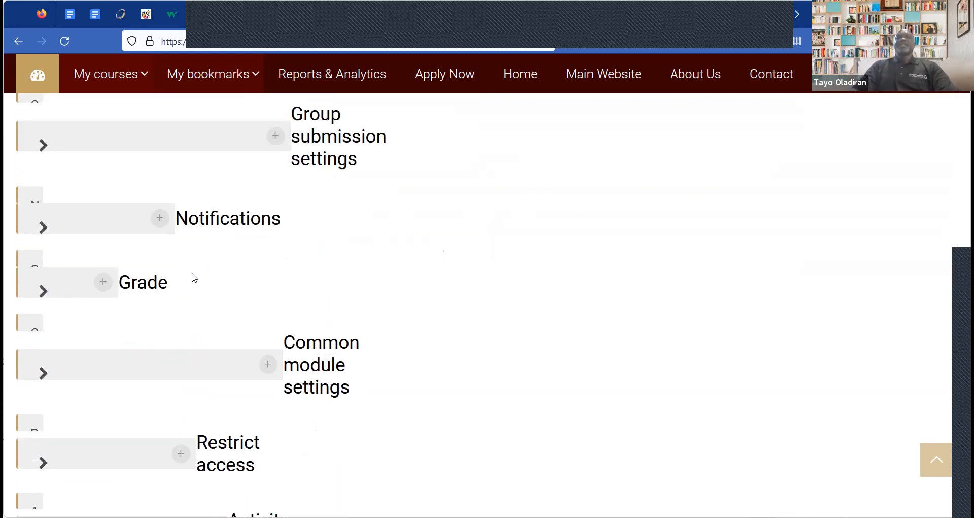
pyautogui.click(104, 279)
pyautogui.scroll(-2, 562, 293)
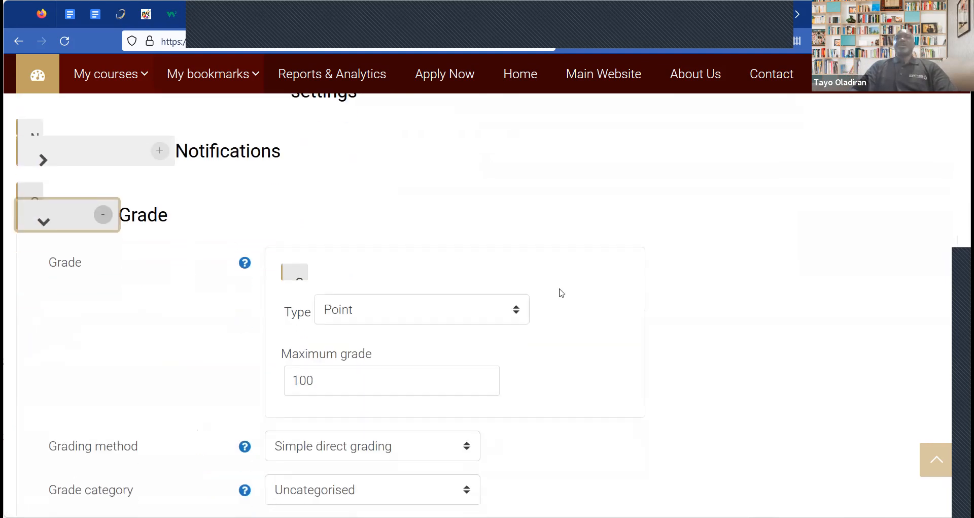
pyautogui.scroll(-3, 564, 351)
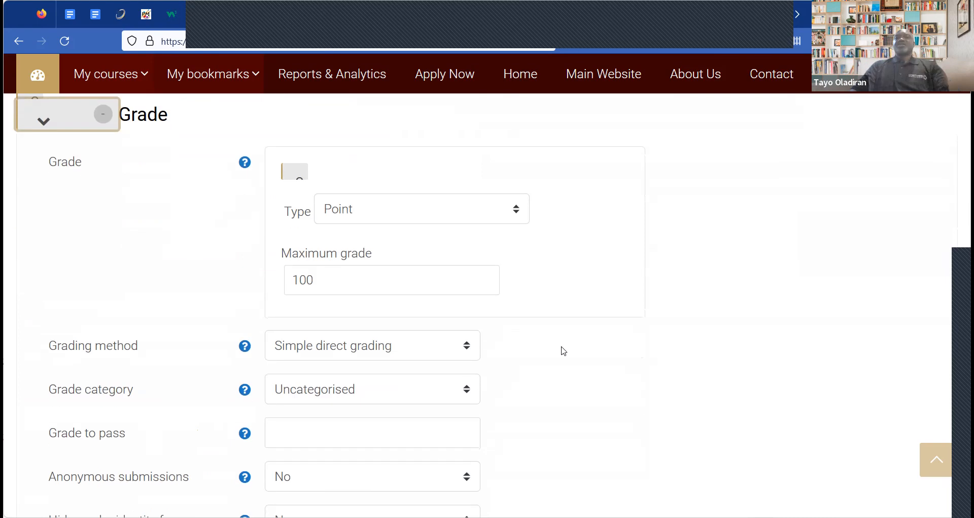
pyautogui.scroll(-5, 563, 350)
pyautogui.scroll(-5, 563, 350)
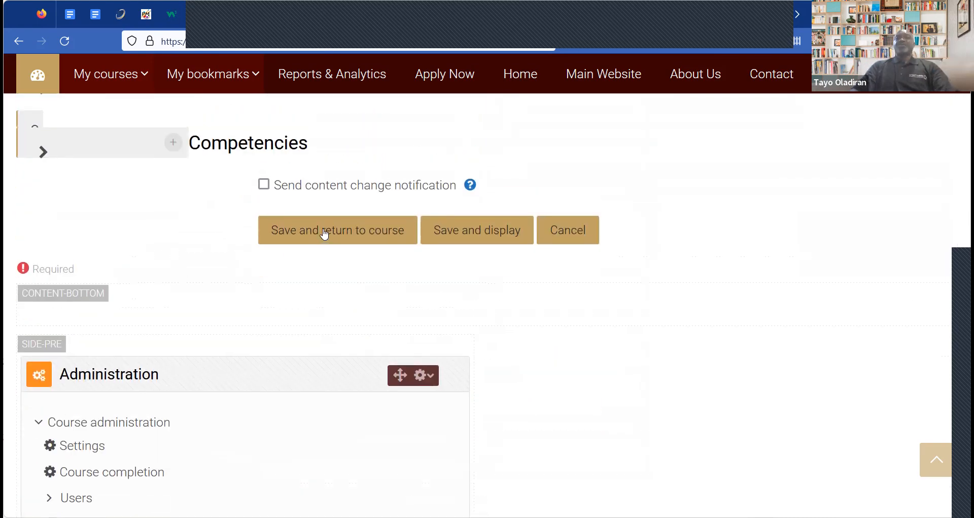
pyautogui.click(325, 231)
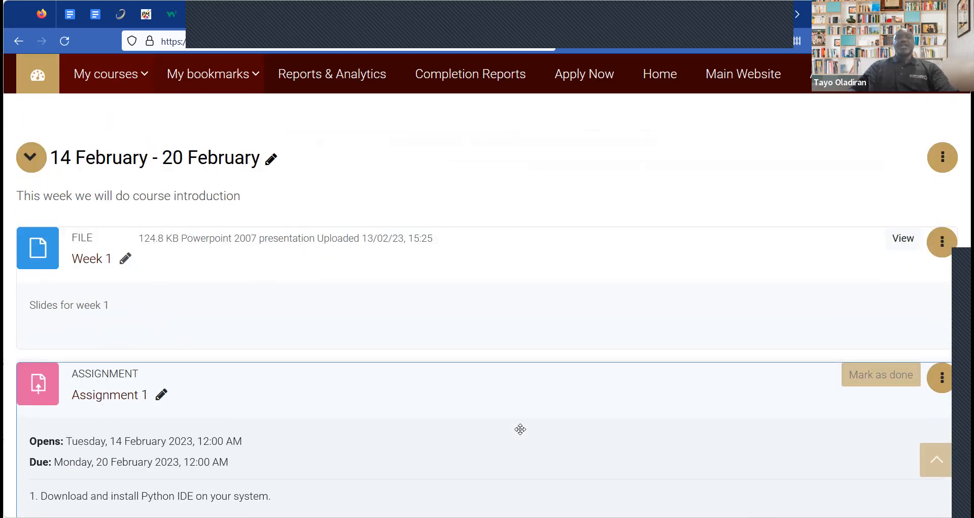
# Review the Assignment 1 entry on the course page, including its opening date, due date and description
pyautogui.scroll(-1, 520, 430)
pyautogui.scroll(-1, 520, 429)
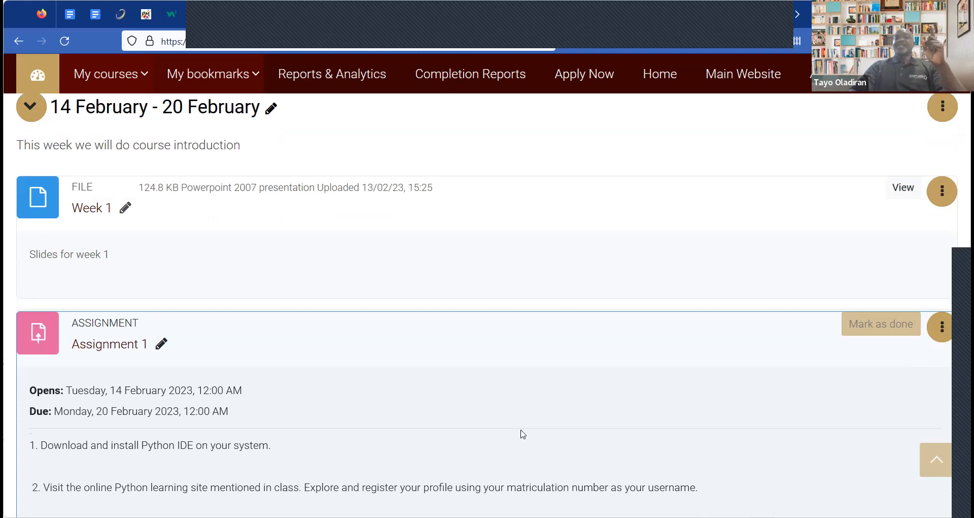
pyautogui.scroll(-3, 520, 429)
pyautogui.scroll(-3, 520, 428)
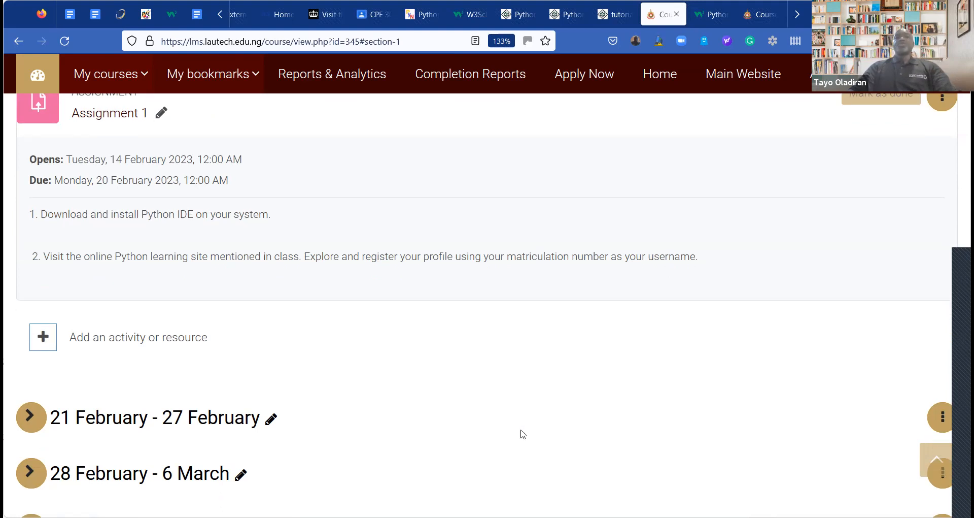
pyautogui.scroll(-3, 520, 428)
pyautogui.scroll(2, 361, 348)
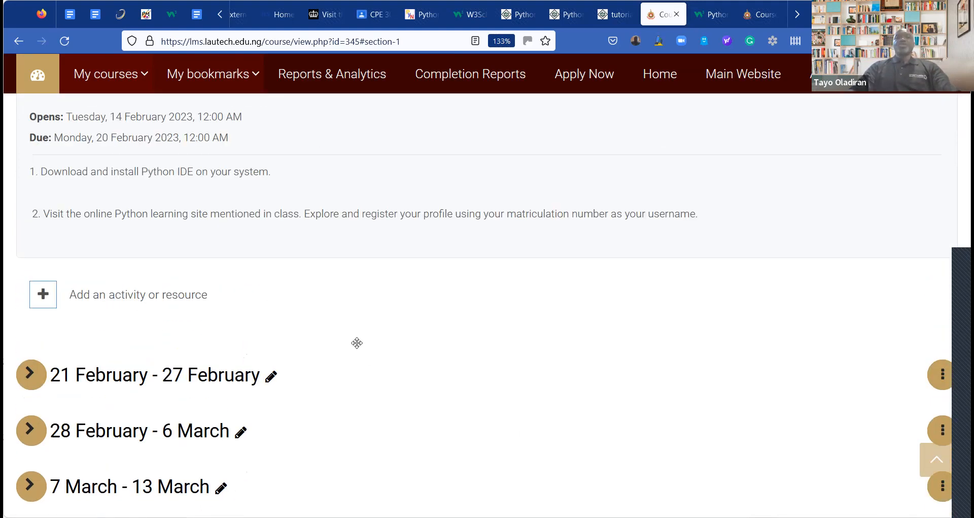
pyautogui.scroll(-2, 276, 304)
pyautogui.click(273, 299)
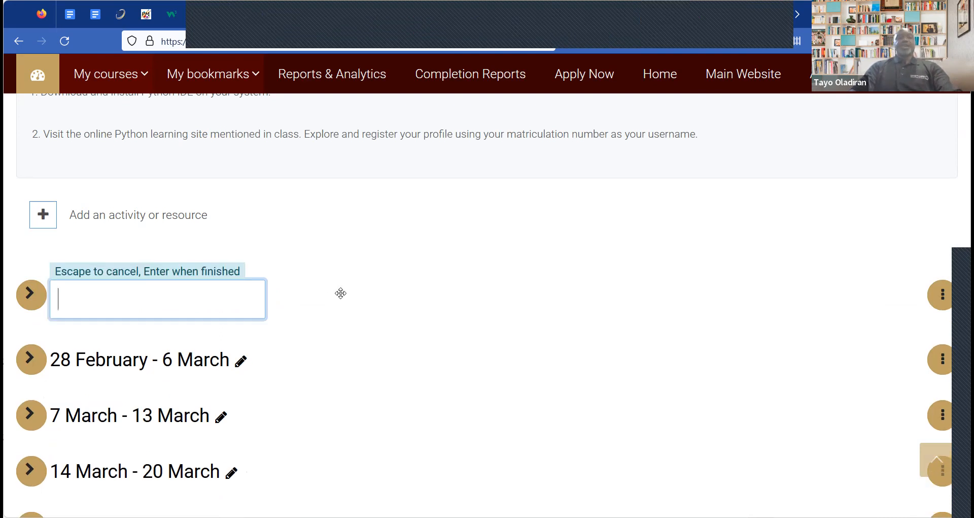
pyautogui.press('Escape')
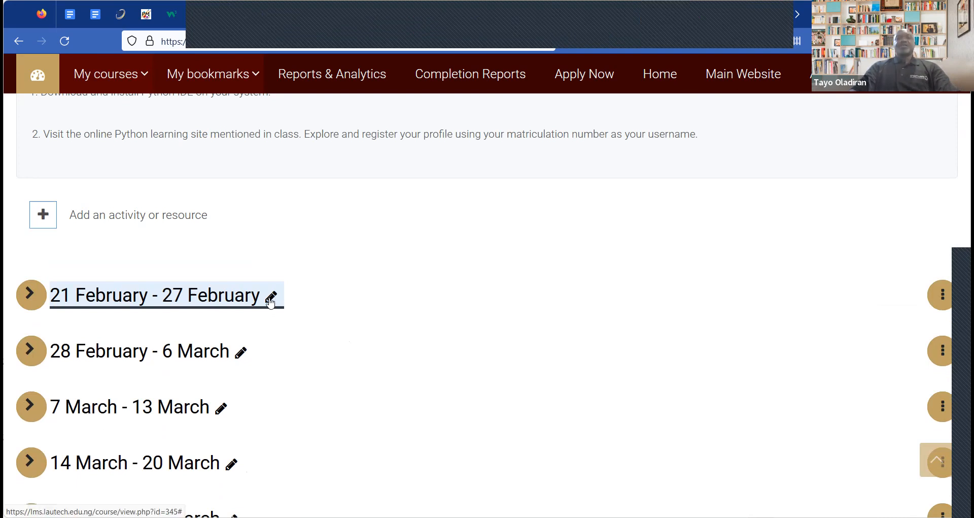
pyautogui.press('Return')
pyautogui.press('Escape')
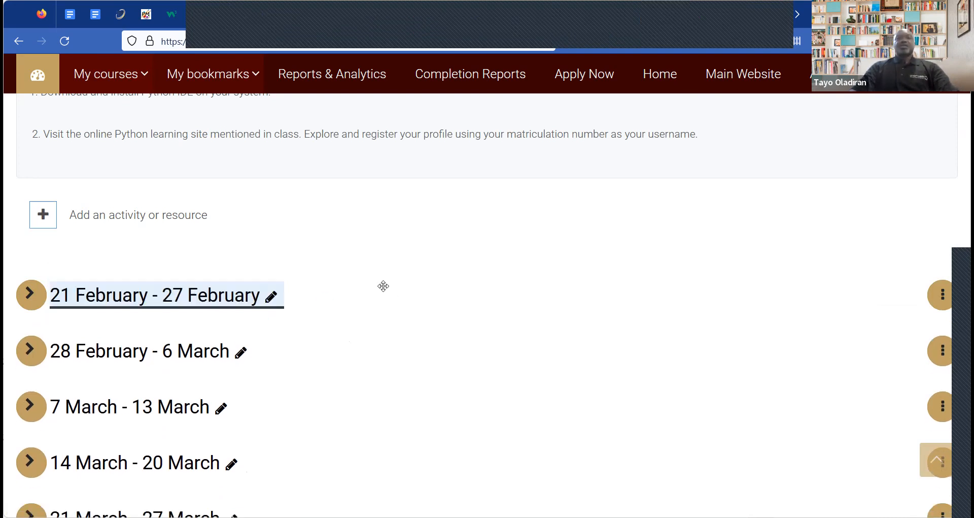
pyautogui.click(161, 322)
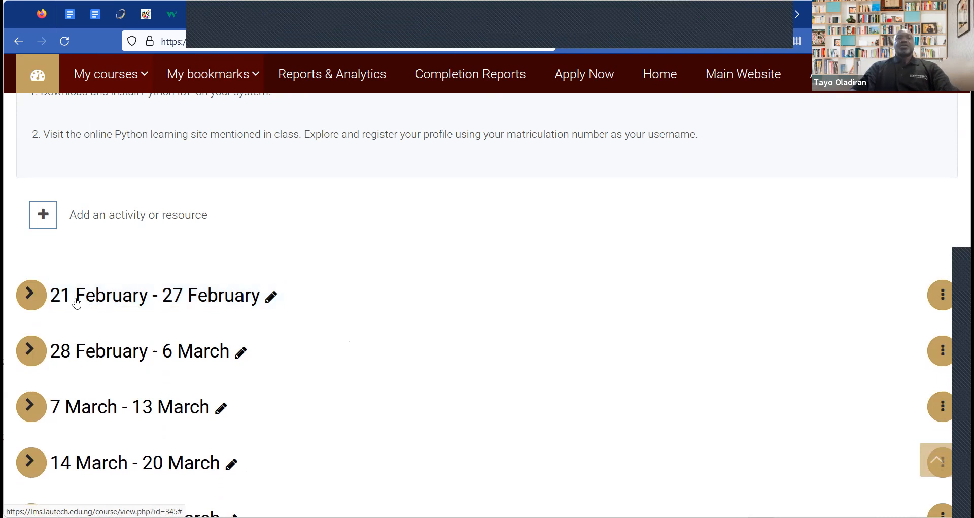
# Expand the 21 February - 27 February week and start adding a File resource to it
pyautogui.click(39, 299)
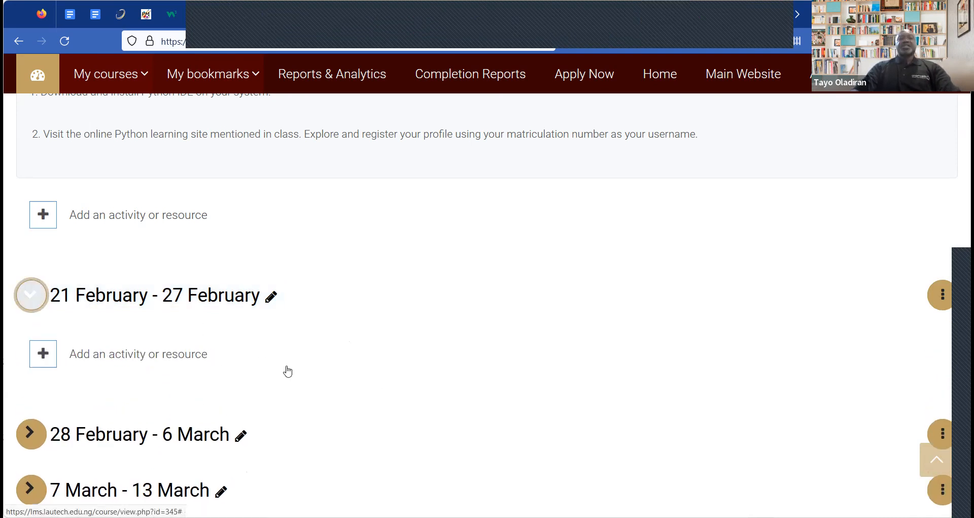
pyautogui.click(132, 361)
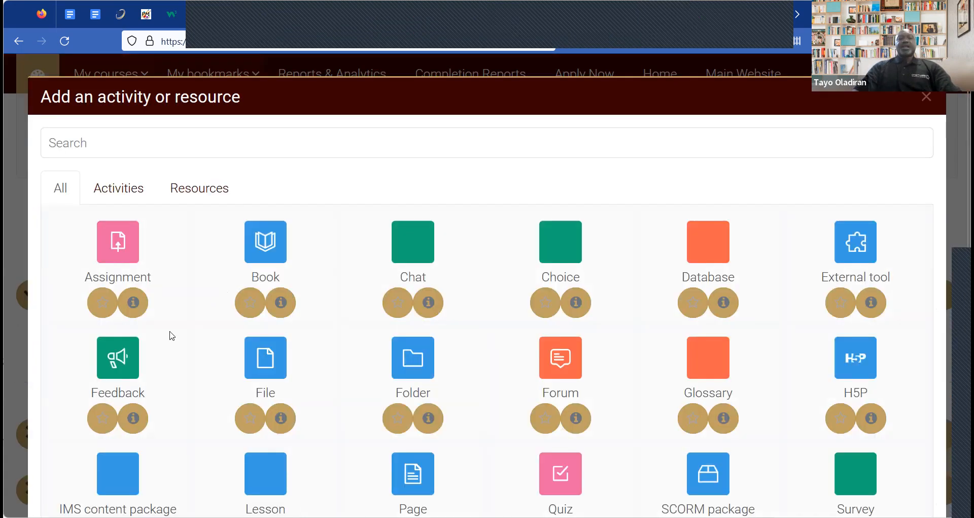
pyautogui.click(273, 369)
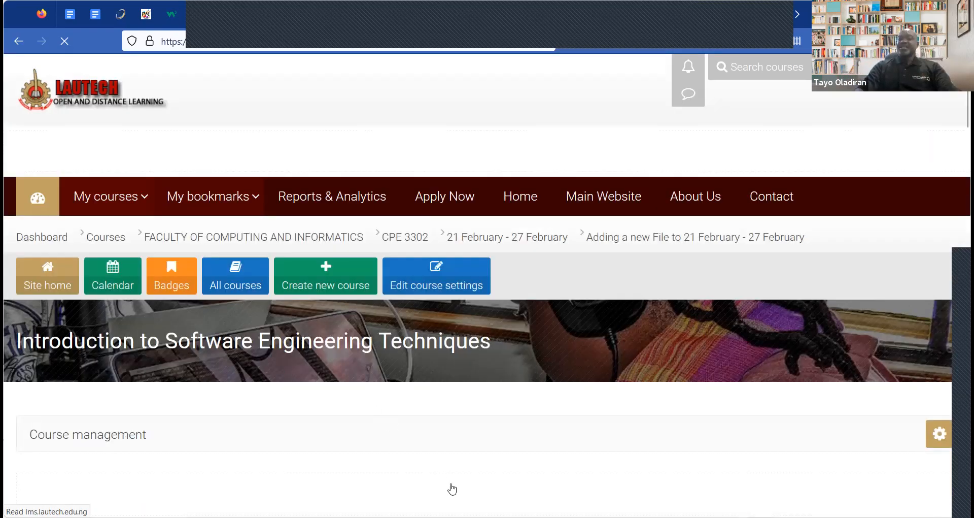
pyautogui.scroll(-1, 507, 428)
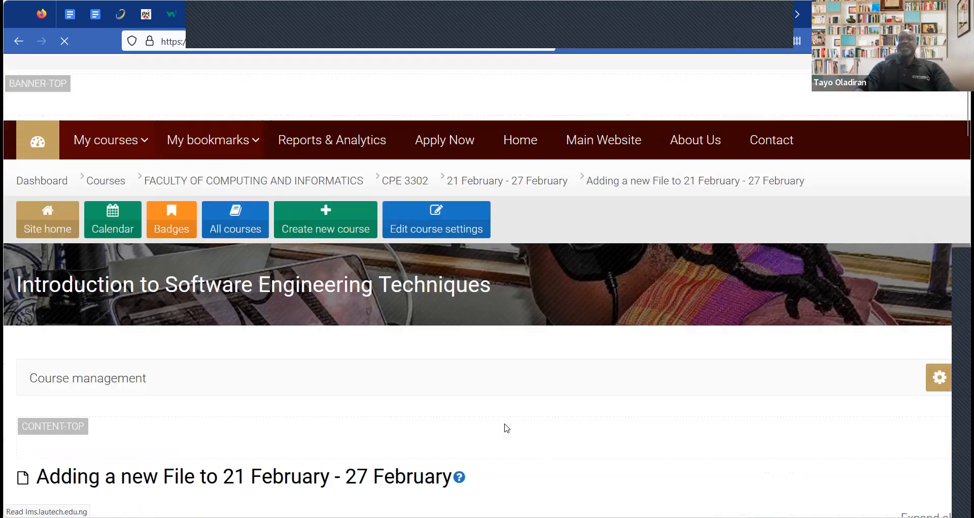
pyautogui.scroll(-5, 507, 428)
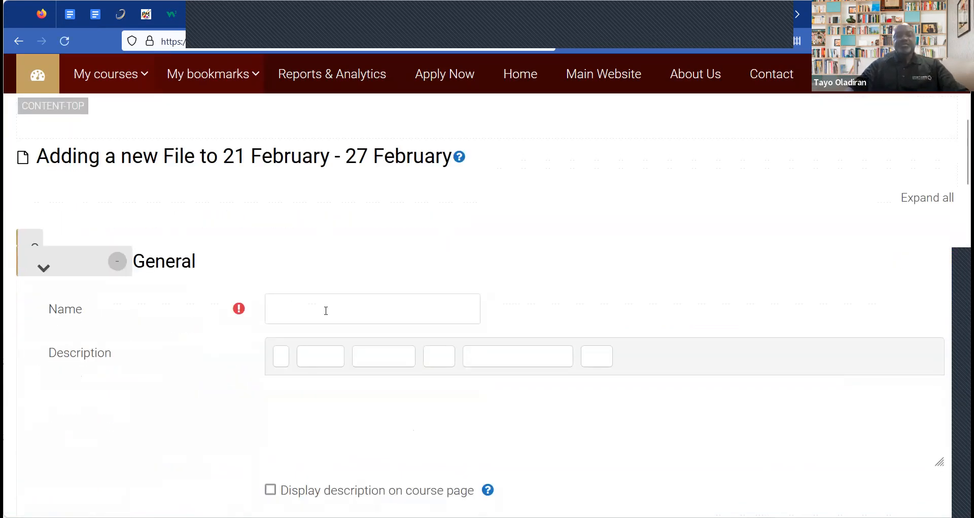
# Name the new file resource "Week 2 Slides"
pyautogui.click(326, 311)
pyautogui.write('Week')
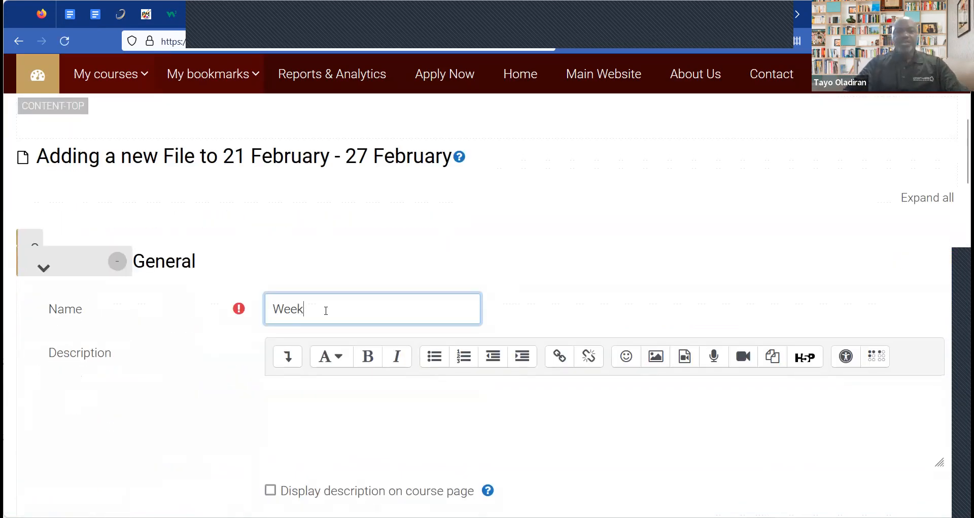
pyautogui.write(' 2 Slided')
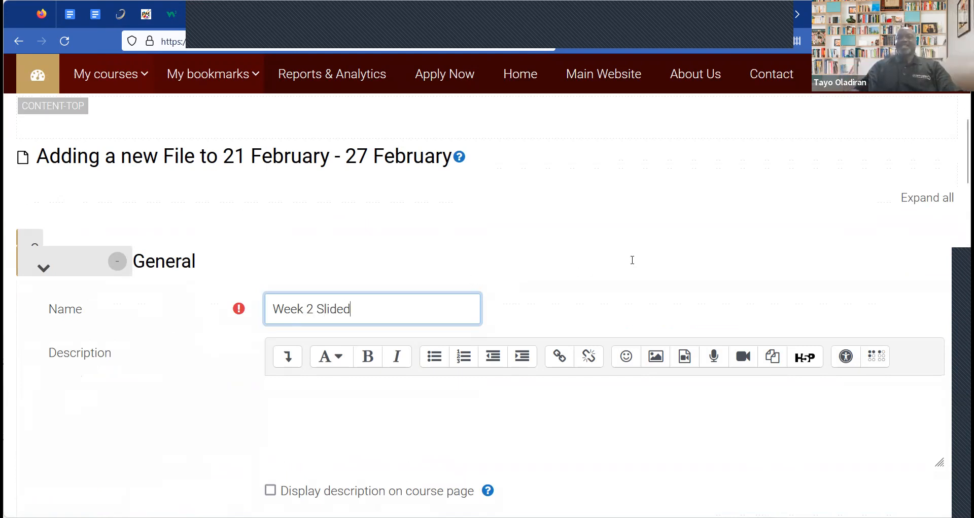
pyautogui.scroll(-3, 445, 258)
pyautogui.click(336, 268)
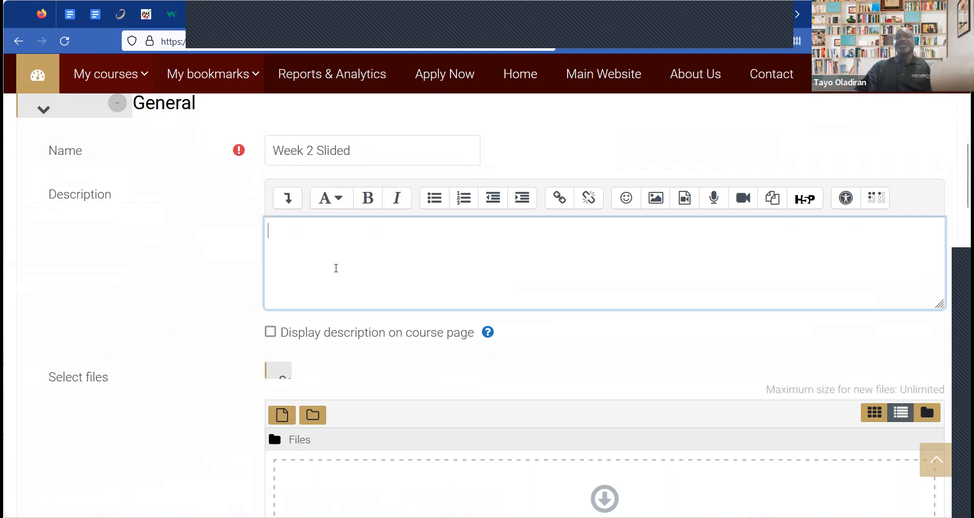
pyautogui.click(363, 150)
pyautogui.write('s')
# Describe the week 2 slides as uploaded, covering software development approach, design tools, and debugging methods, and display the description on the course page
pyautogui.click(333, 247)
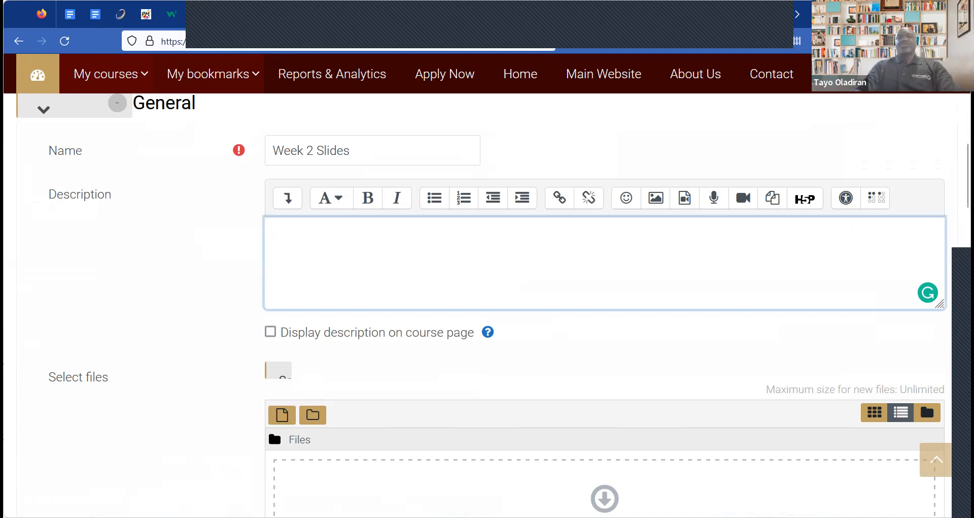
pyautogui.hotkey('alt', 'Tab')
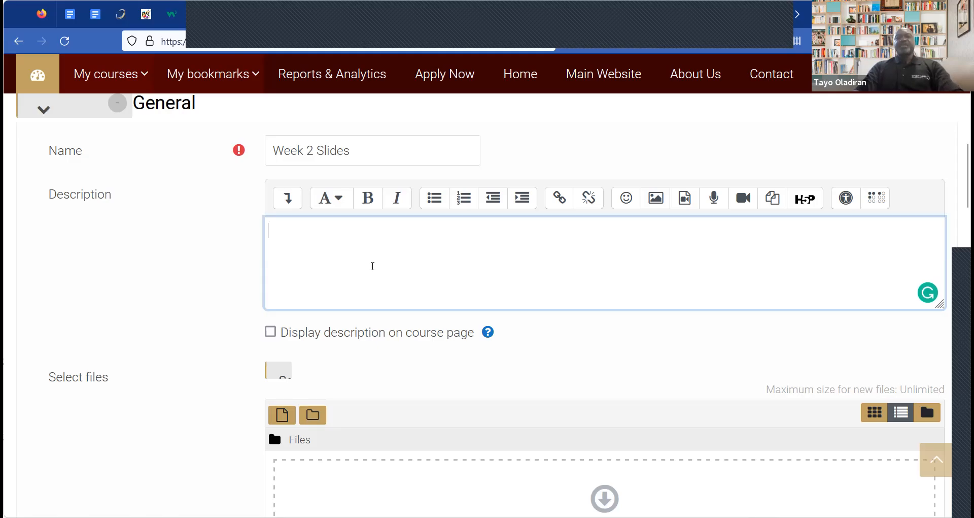
pyautogui.write('The slides for week 2 are uploaded for your use.  The following topics will be covered: Software Development Approach, design tools, and debugging methods.')
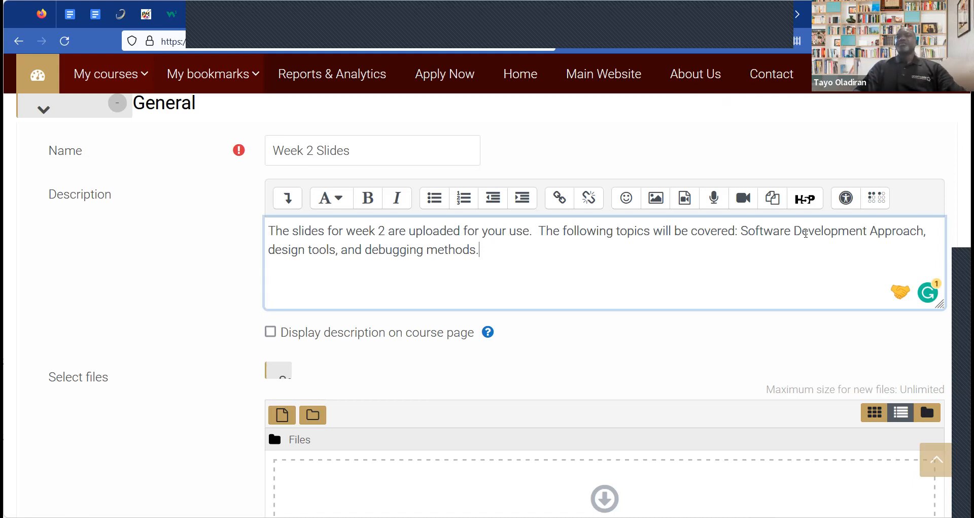
pyautogui.press('BackSpace')
pyautogui.write('d')
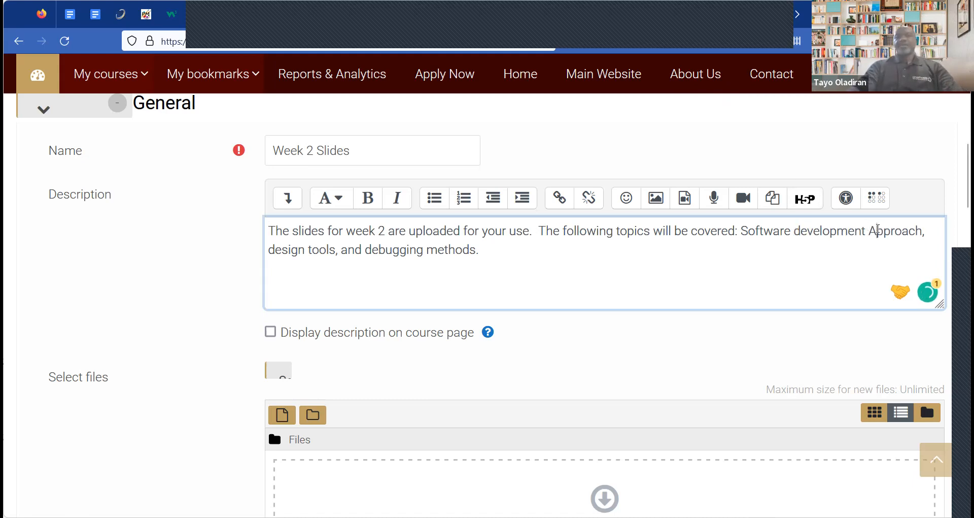
pyautogui.click(877, 230)
pyautogui.press('BackSpace')
pyautogui.write('a')
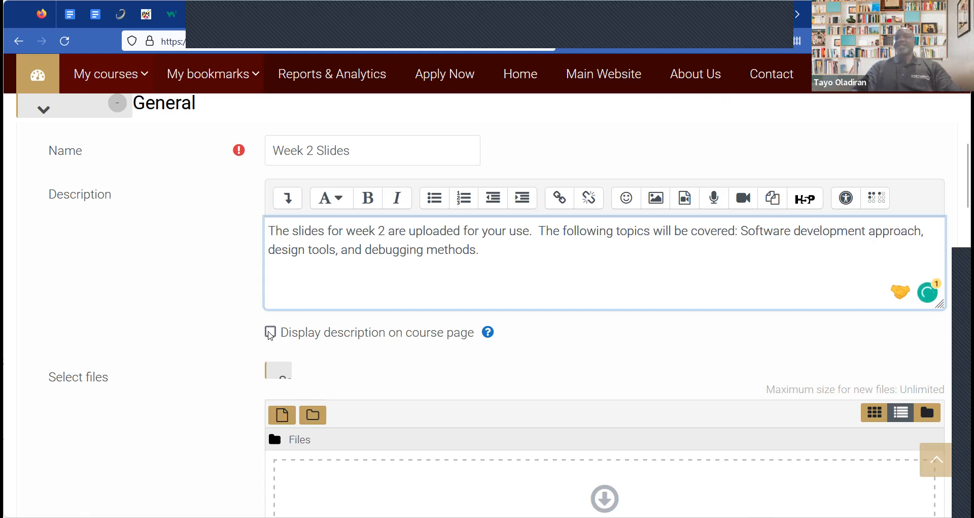
pyautogui.click(270, 332)
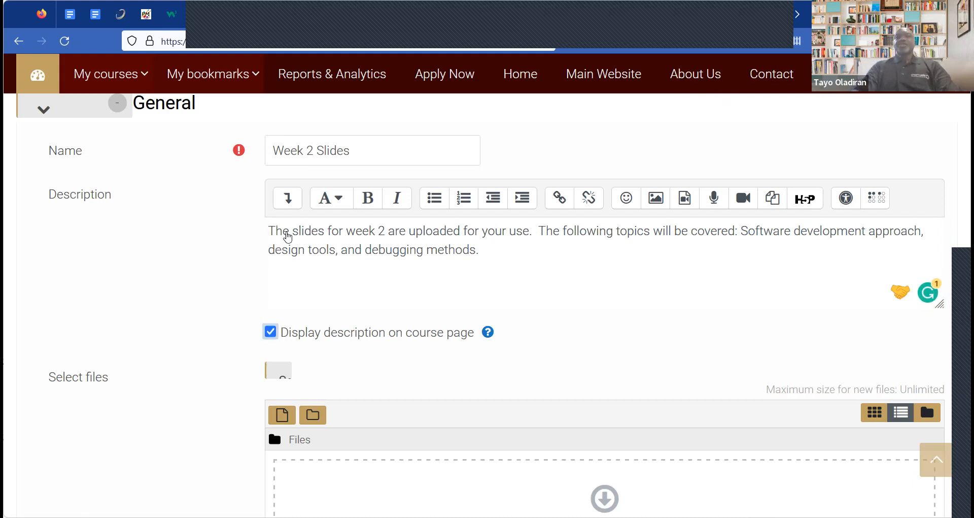
# Upload the presentation CPE302P2 from the computer to the Week 2 Slides resource's selected files
pyautogui.scroll(-3, 282, 233)
pyautogui.click(282, 233)
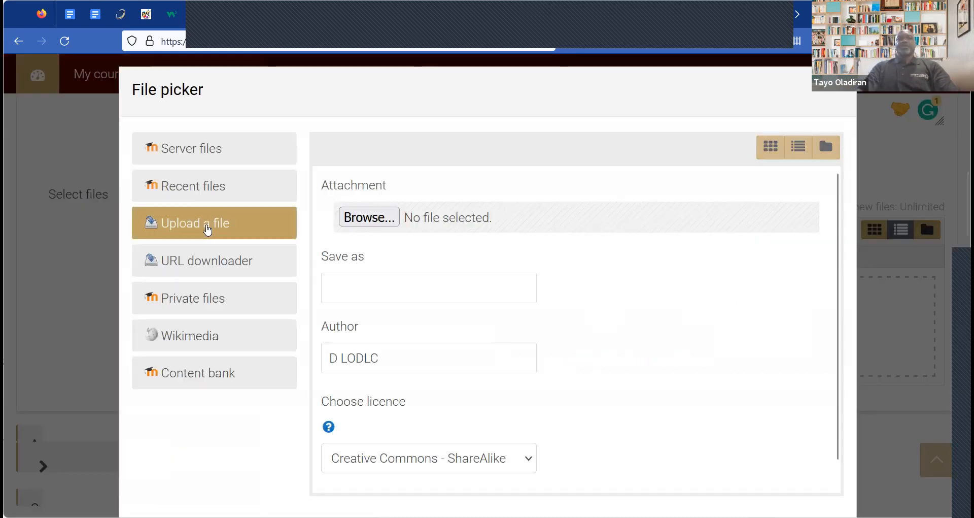
pyautogui.click(374, 218)
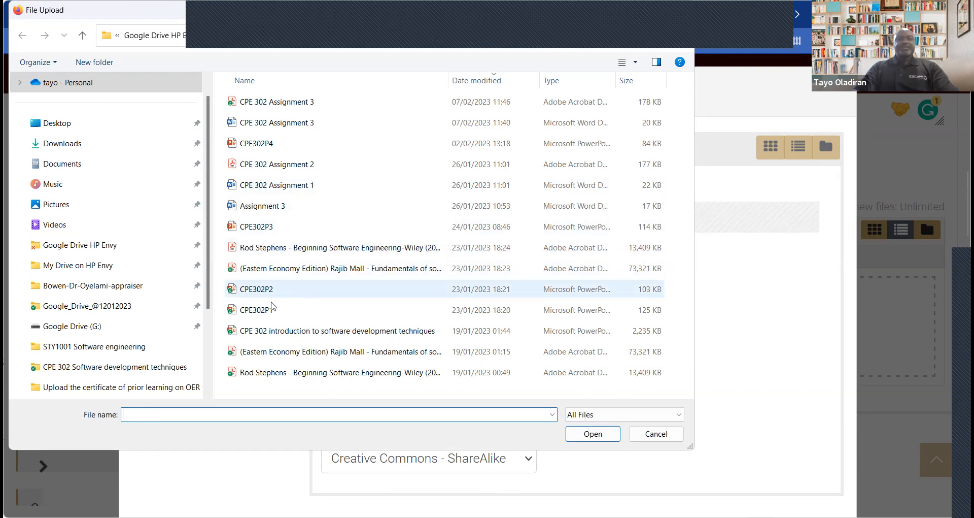
pyautogui.click(248, 291)
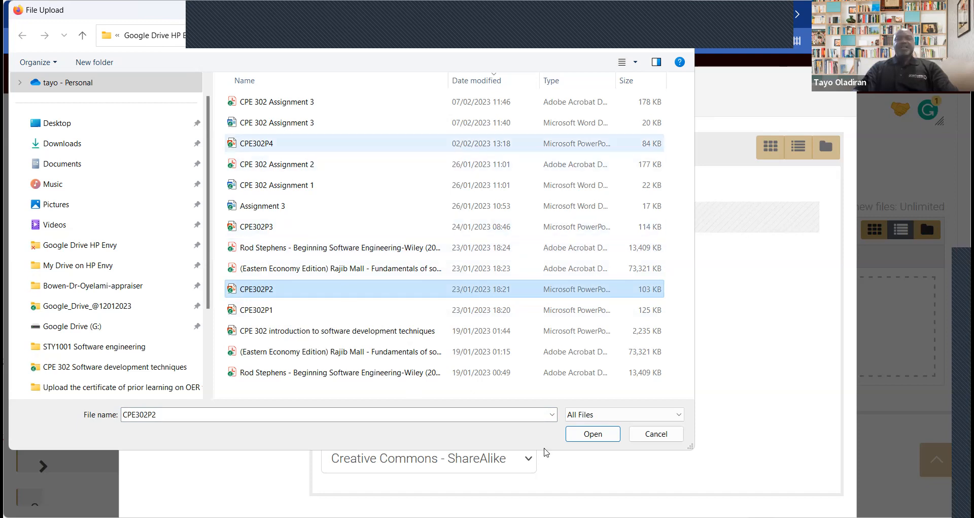
pyautogui.click(590, 435)
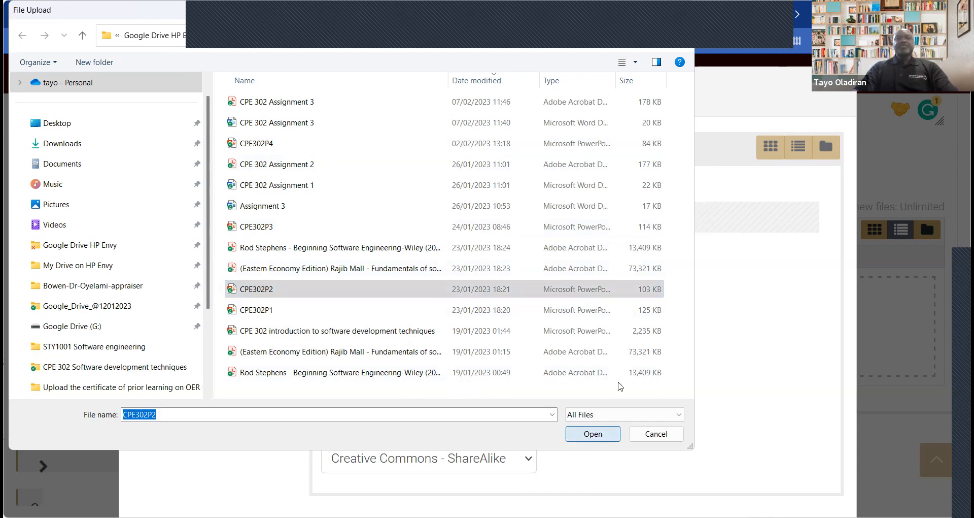
pyautogui.scroll(-1, 386, 481)
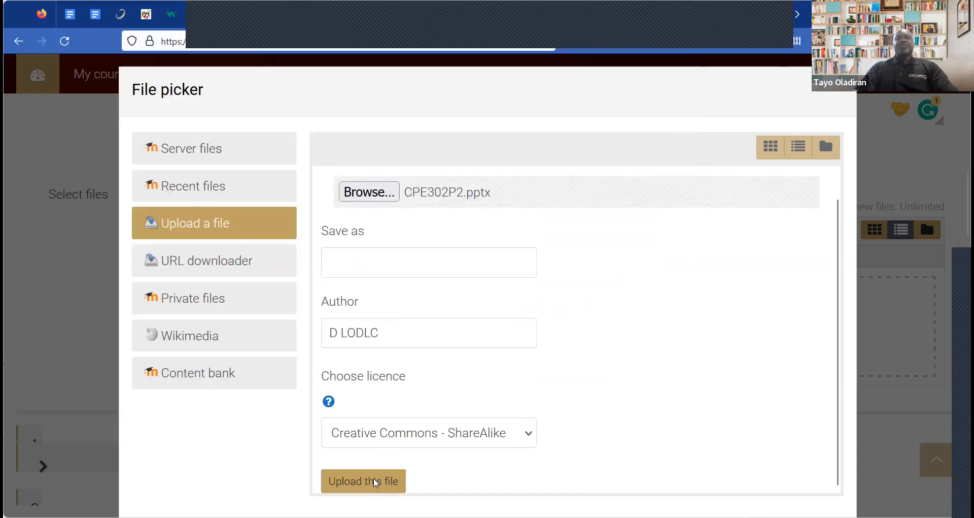
pyautogui.click(375, 481)
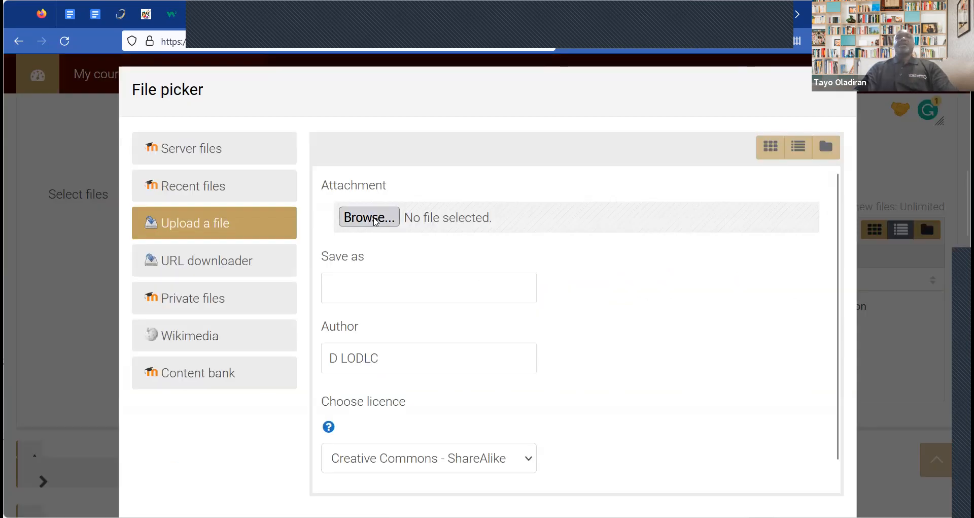
# Upload the presentation CPE302P3 as a further file of the Week 2 Slides resource
pyautogui.click(375, 218)
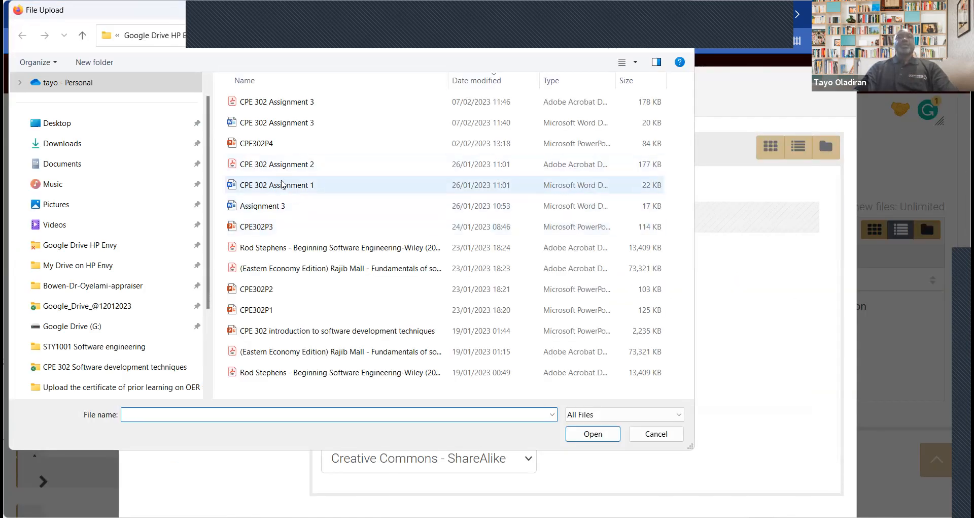
pyautogui.click(266, 229)
pyautogui.click(575, 437)
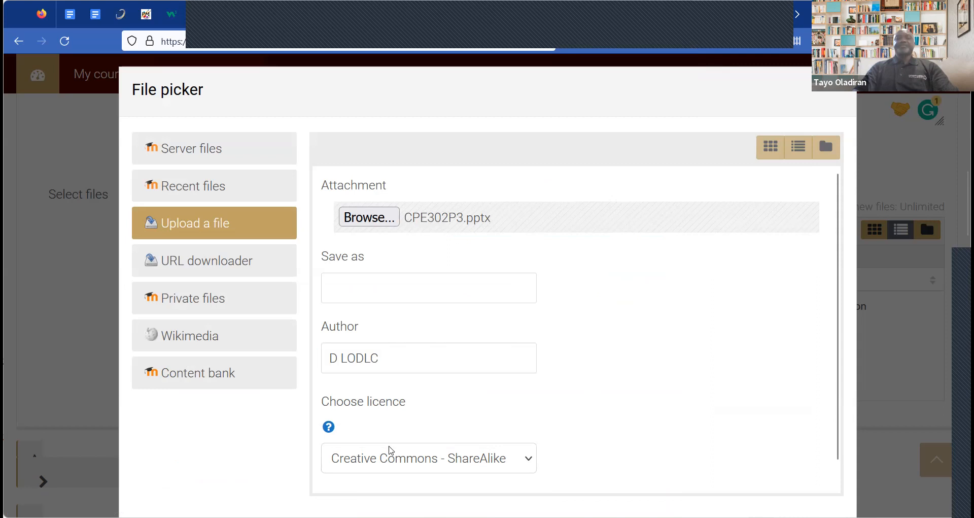
pyautogui.scroll(-1, 391, 450)
pyautogui.click(348, 475)
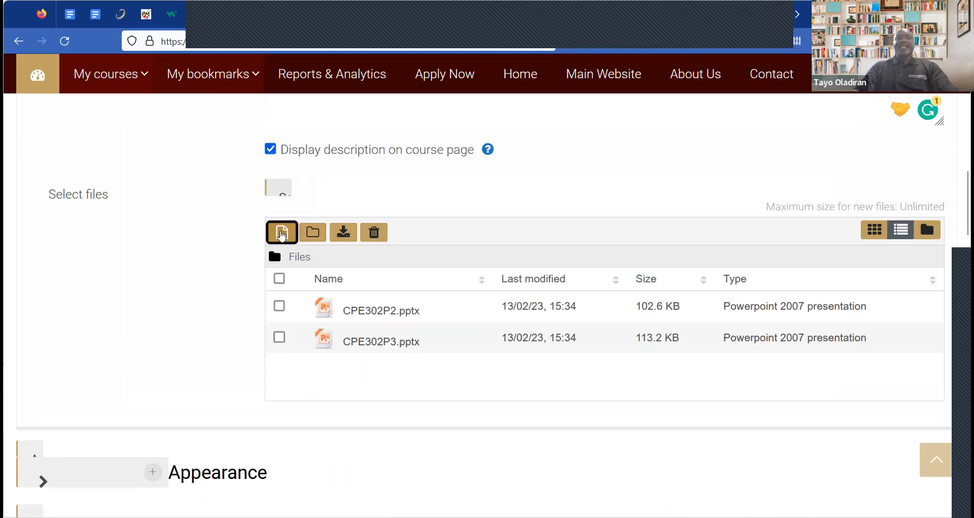
# Add the presentation CPE302P4 from the computer to the Week 2 Slides resource's files
pyautogui.click(282, 234)
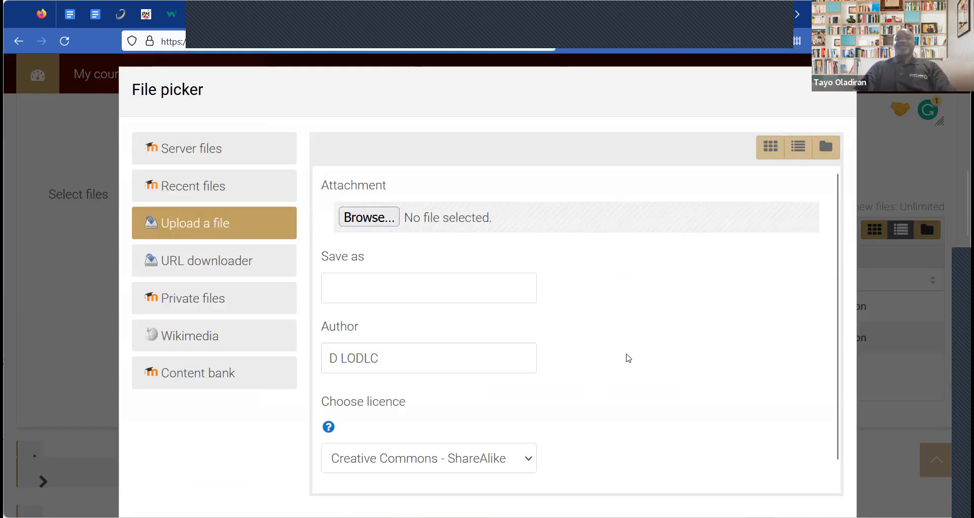
pyautogui.scroll(-1, 628, 358)
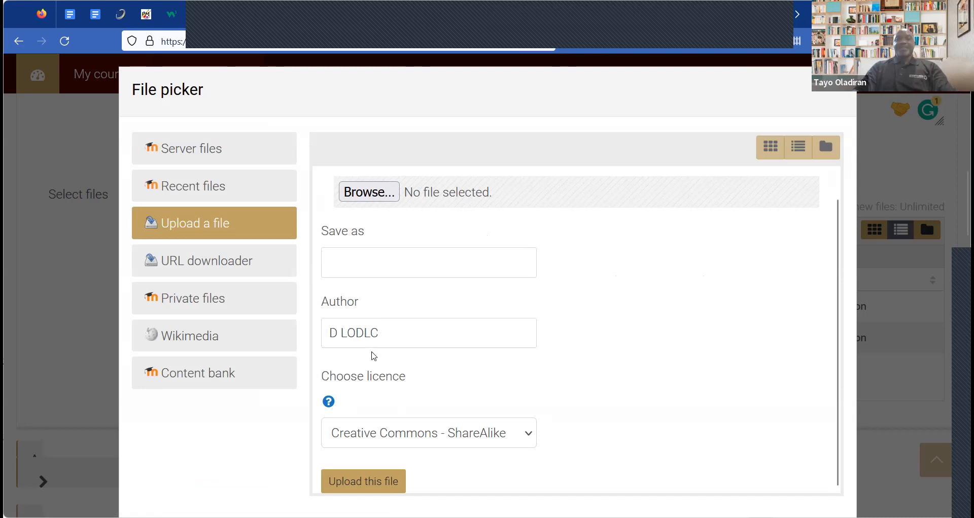
pyautogui.click(375, 193)
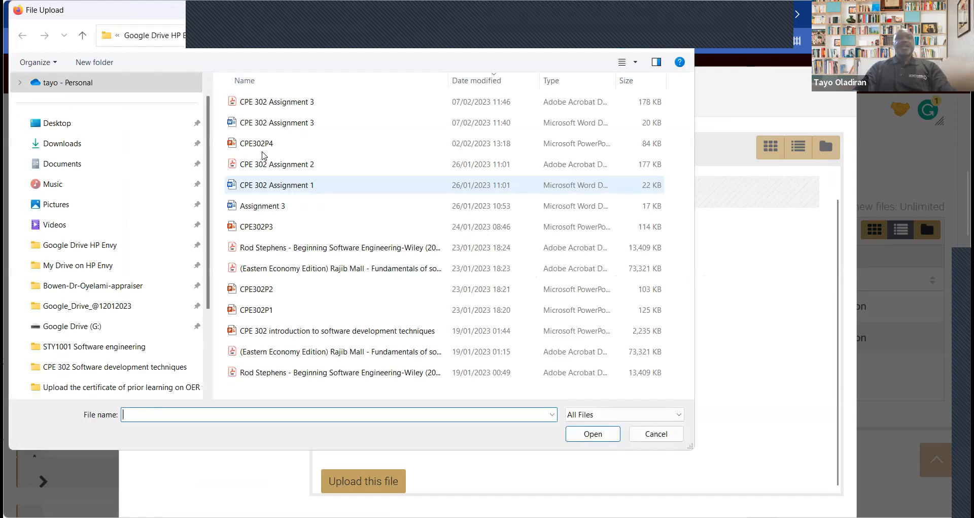
pyautogui.click(263, 147)
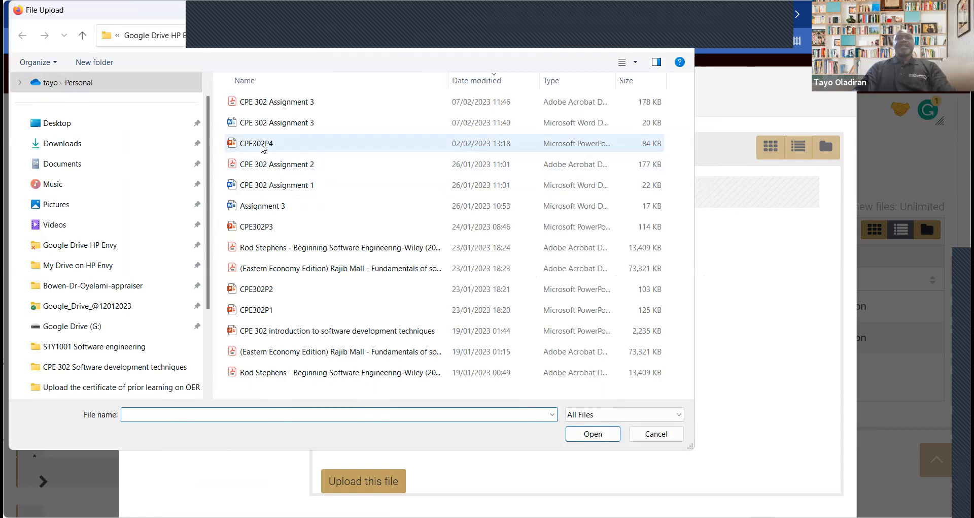
pyautogui.click(592, 435)
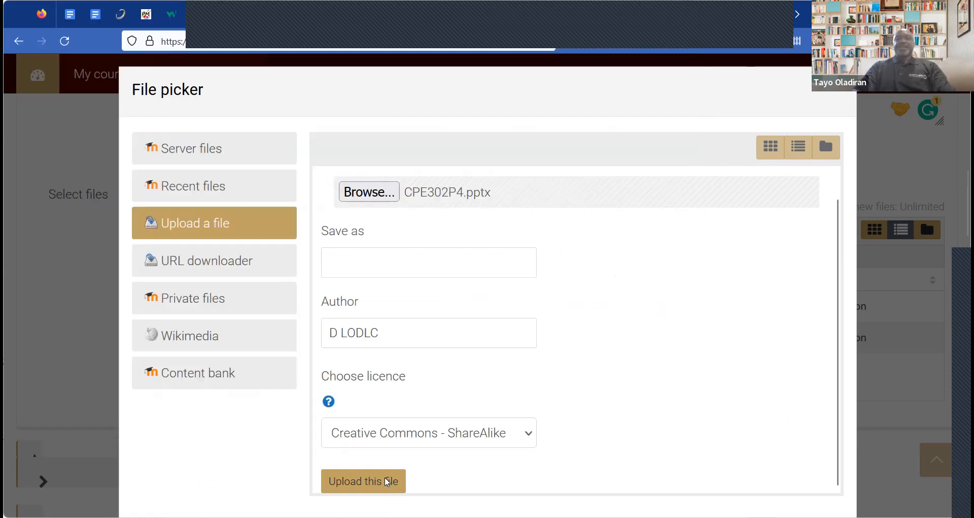
pyautogui.click(387, 481)
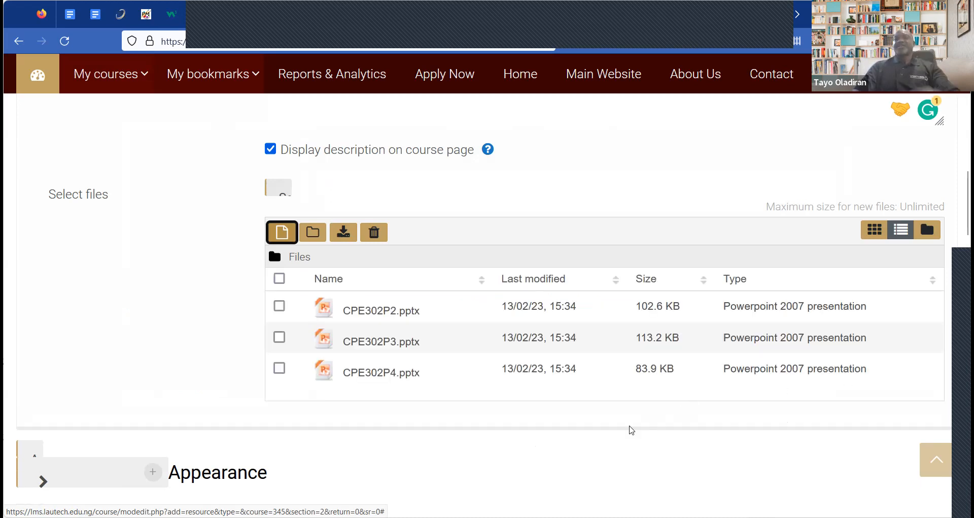
# Show the access restriction settings of the Week 2 Slides resource, and save the resource, returning to the course page
pyautogui.scroll(-3, 632, 429)
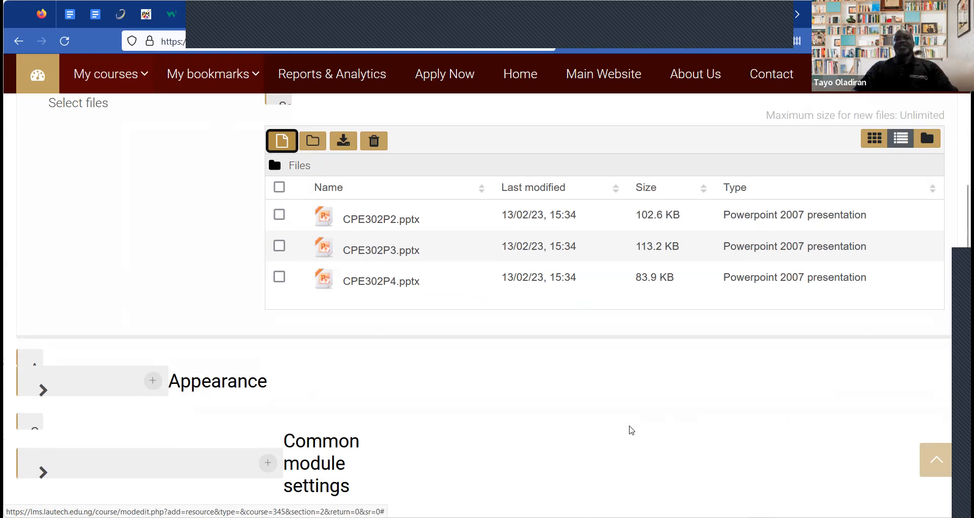
pyautogui.scroll(-10, 631, 430)
pyautogui.scroll(3, 631, 430)
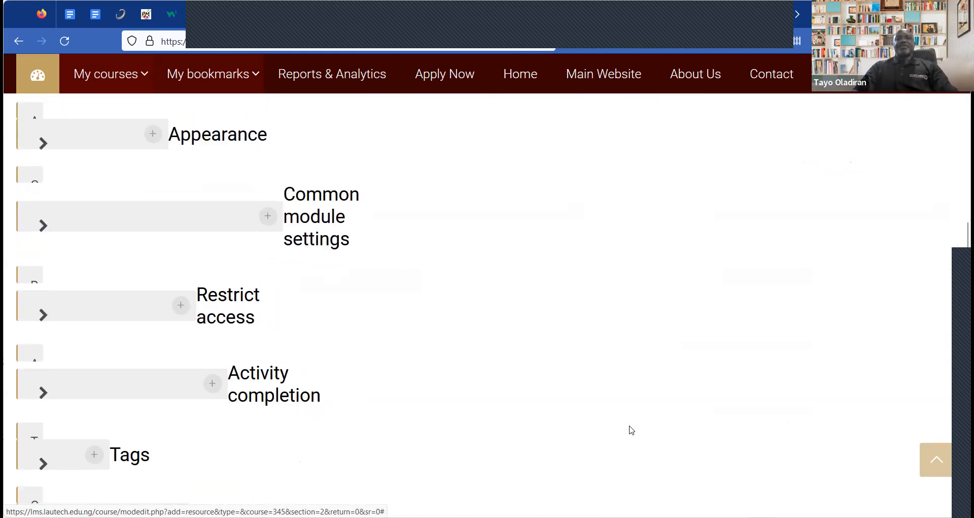
pyautogui.scroll(-1, 632, 430)
pyautogui.scroll(-4, 631, 429)
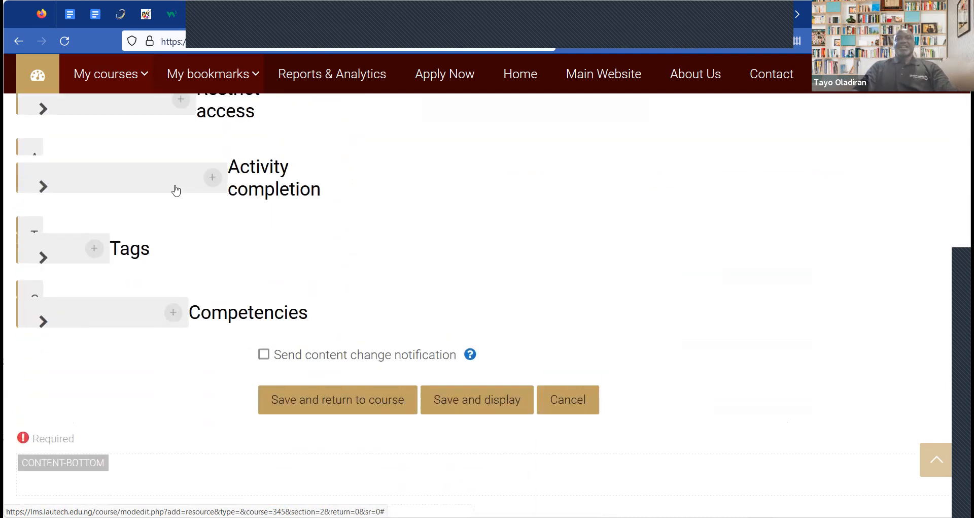
pyautogui.scroll(3, 181, 191)
pyautogui.click(181, 190)
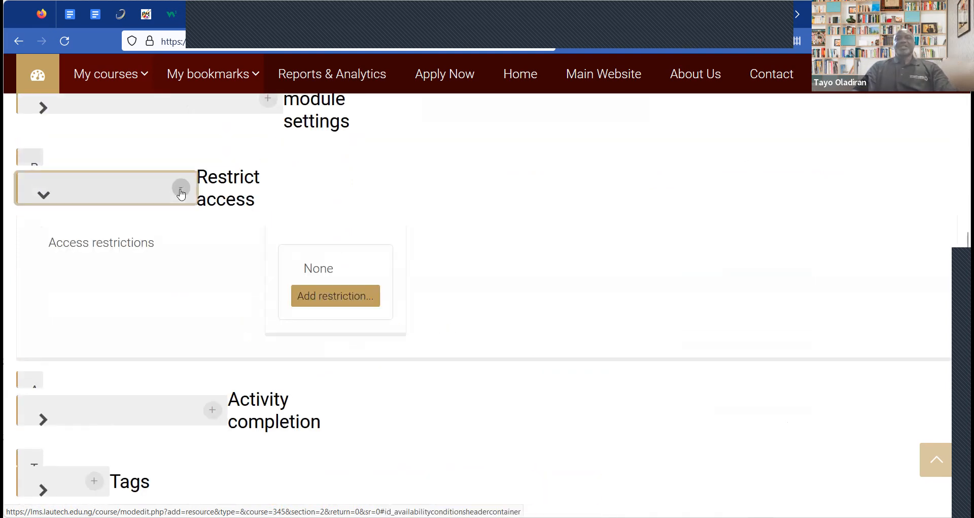
pyautogui.scroll(-5, 522, 287)
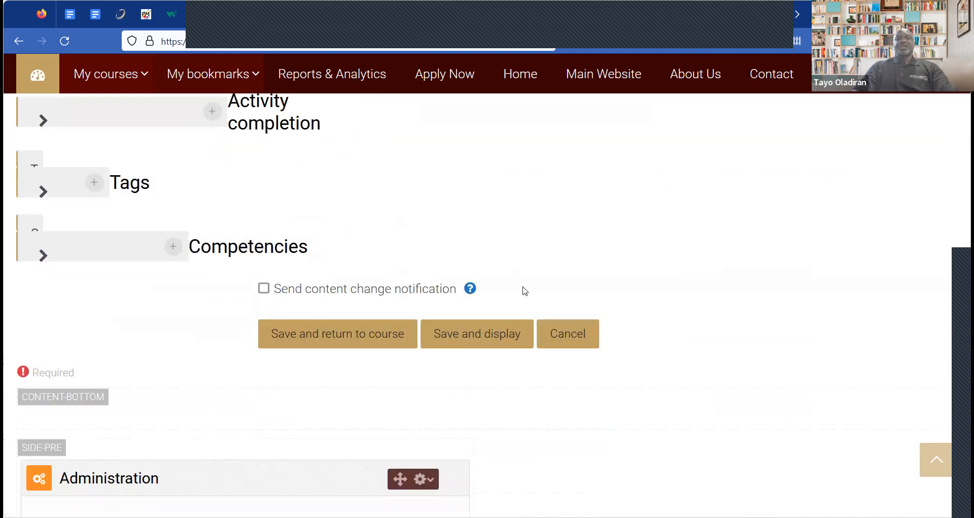
pyautogui.scroll(-1, 349, 260)
pyautogui.click(337, 218)
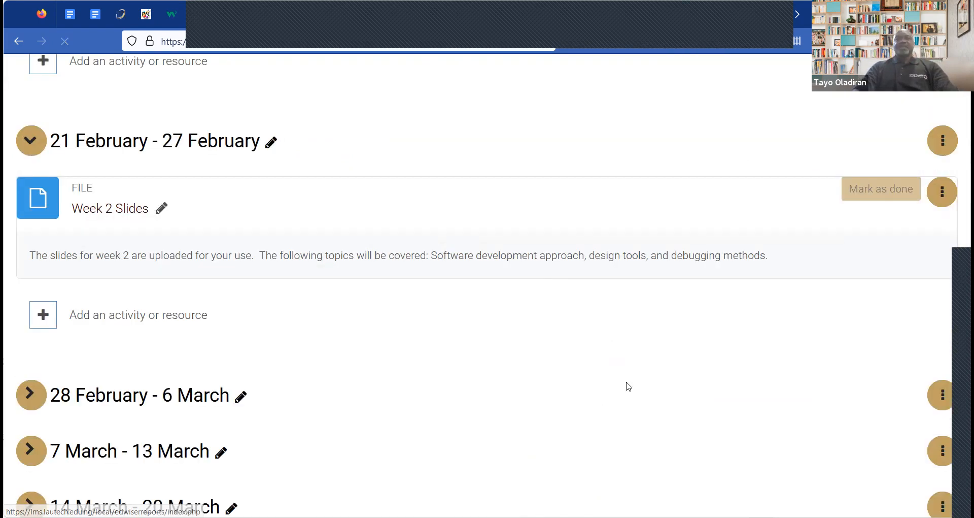
pyautogui.scroll(-1, 627, 383)
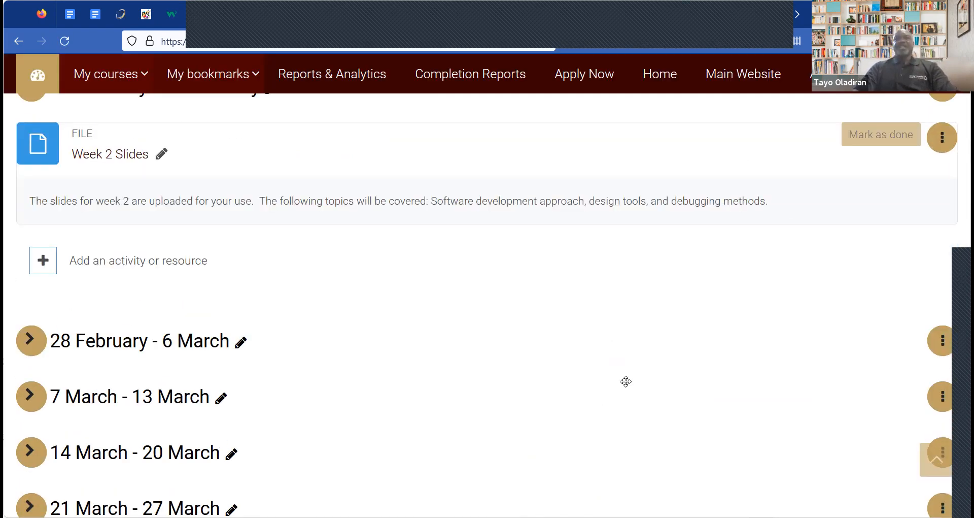
pyautogui.scroll(3, 627, 380)
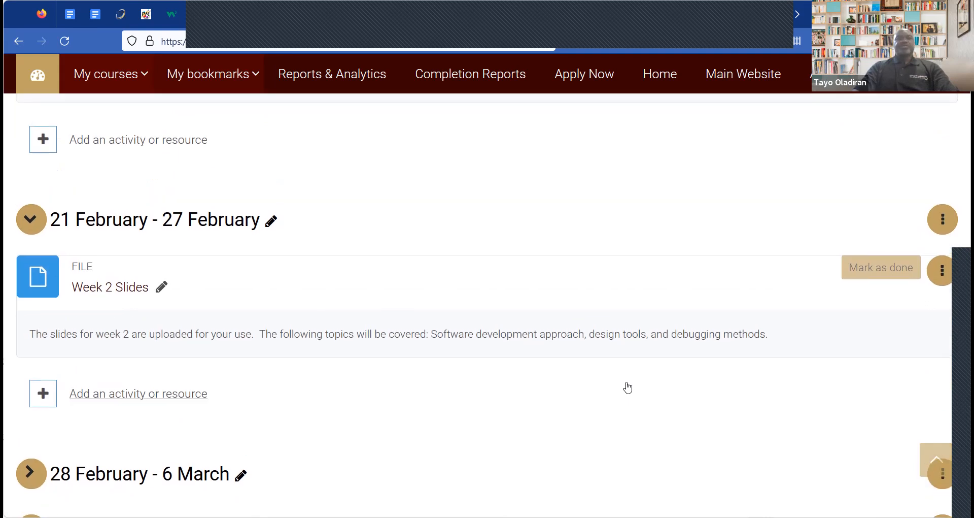
pyautogui.scroll(-1, 628, 387)
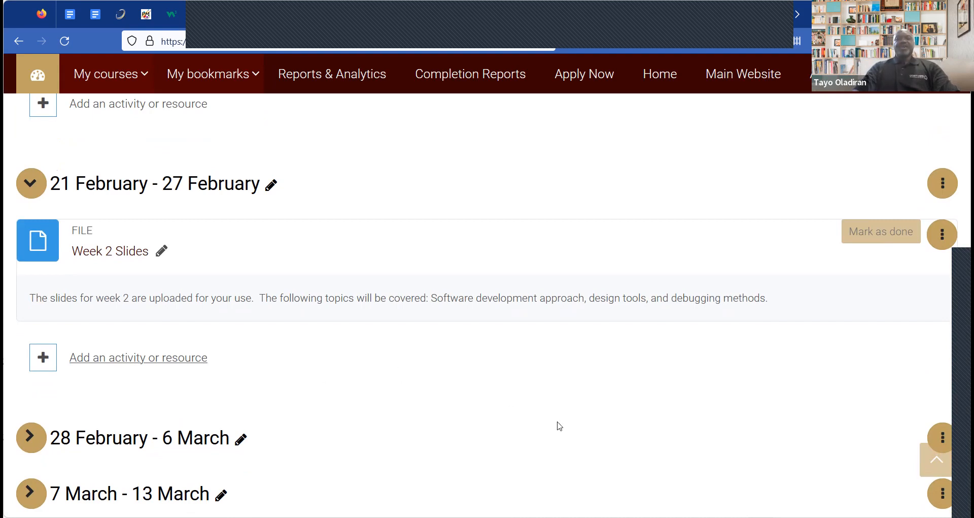
pyautogui.click(98, 361)
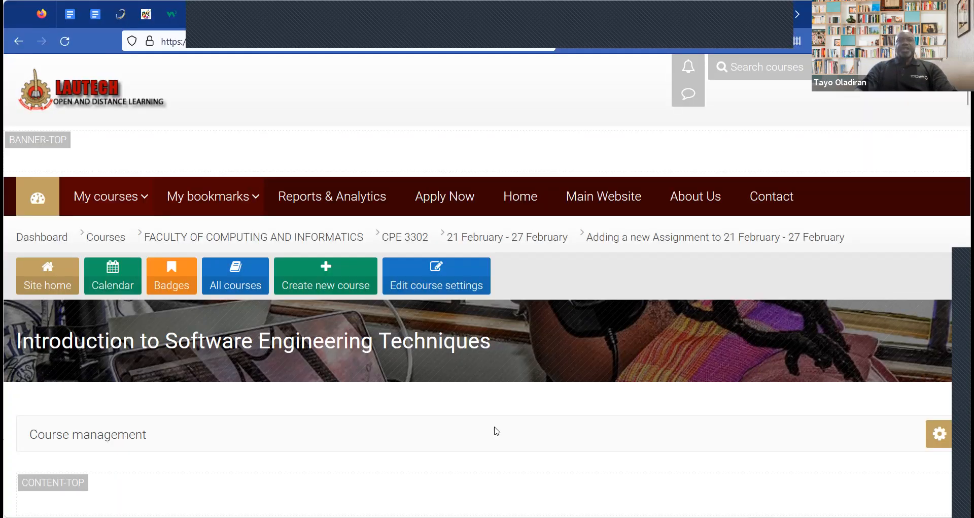
pyautogui.scroll(-6, 496, 430)
pyautogui.scroll(-1, 496, 430)
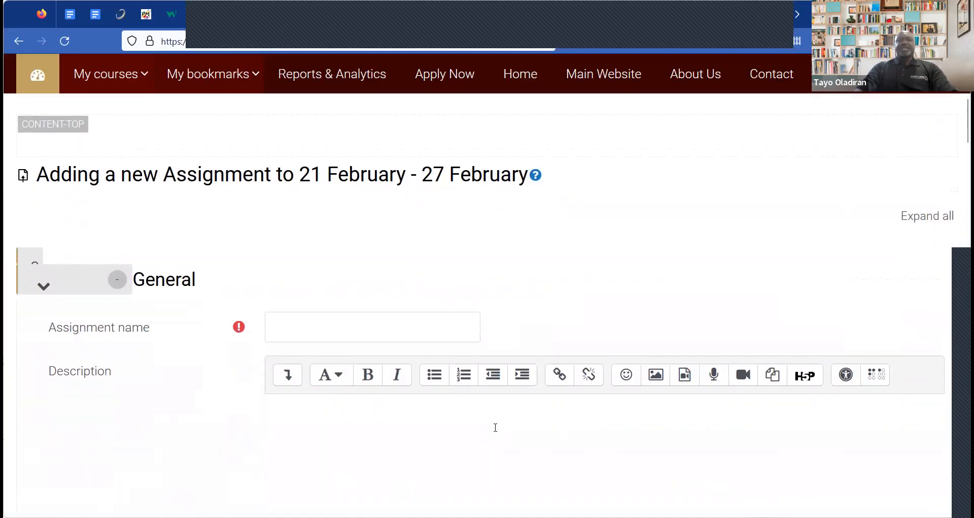
pyautogui.scroll(2, 496, 430)
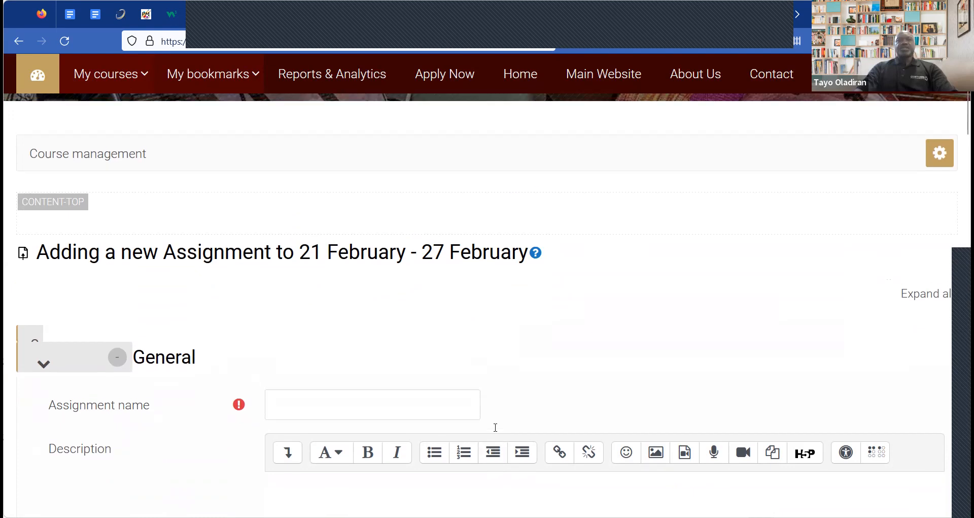
pyautogui.scroll(-2, 496, 428)
pyautogui.scroll(-10, 495, 427)
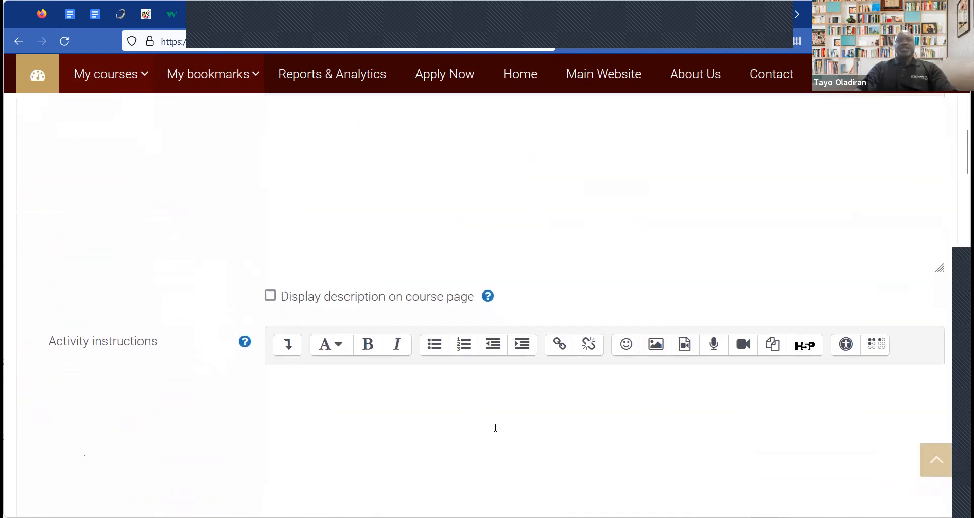
pyautogui.scroll(-5, 496, 431)
pyautogui.scroll(10, 495, 429)
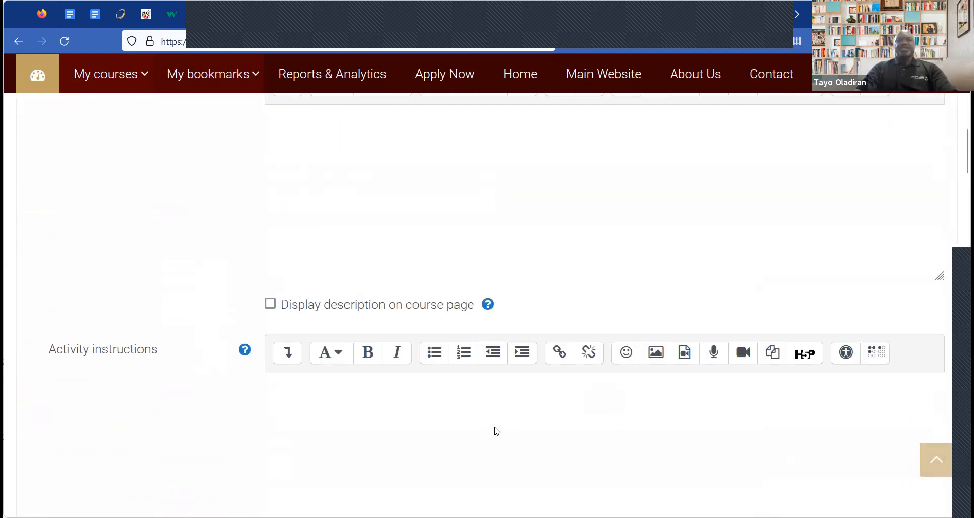
pyautogui.scroll(5, 496, 429)
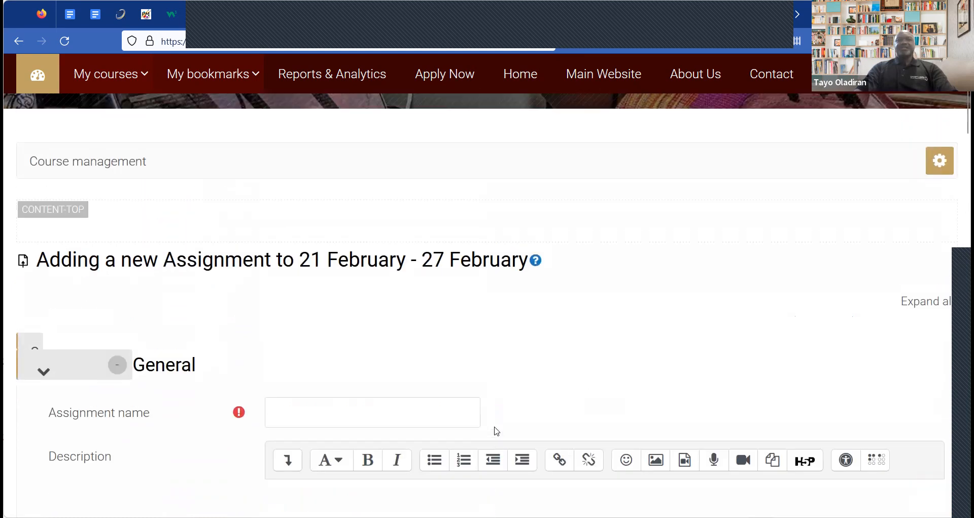
pyautogui.scroll(1, 198, 338)
pyautogui.click(18, 40)
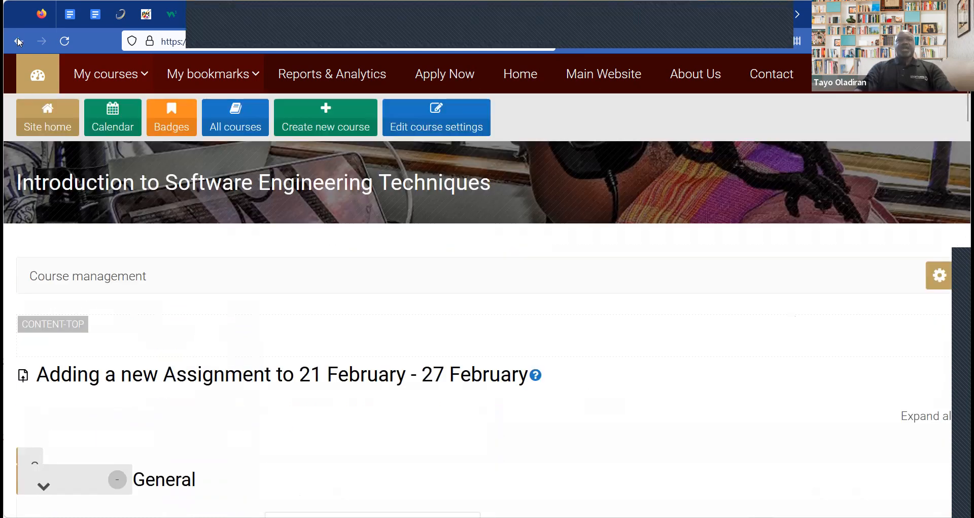
pyautogui.click(18, 41)
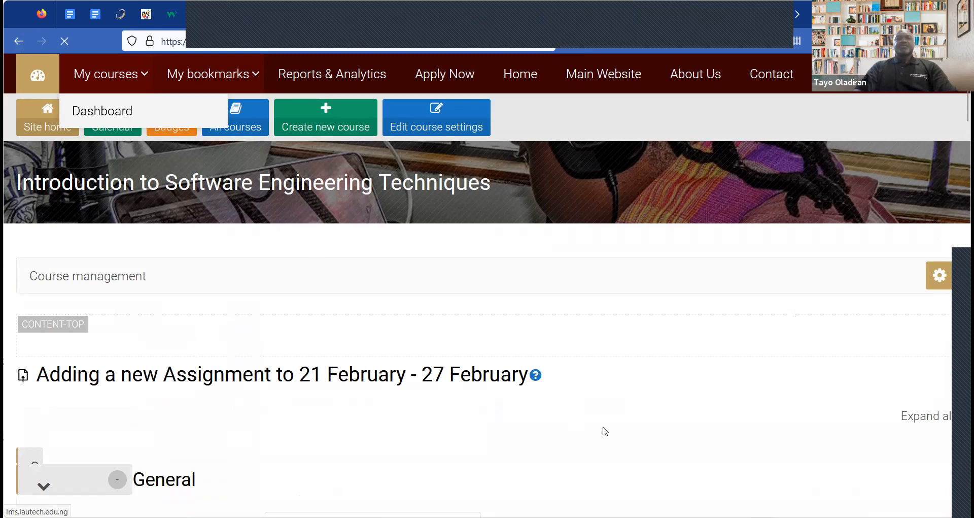
# Start adding a URL resource to the 21 February - 27 February section
pyautogui.scroll(-1, 623, 437)
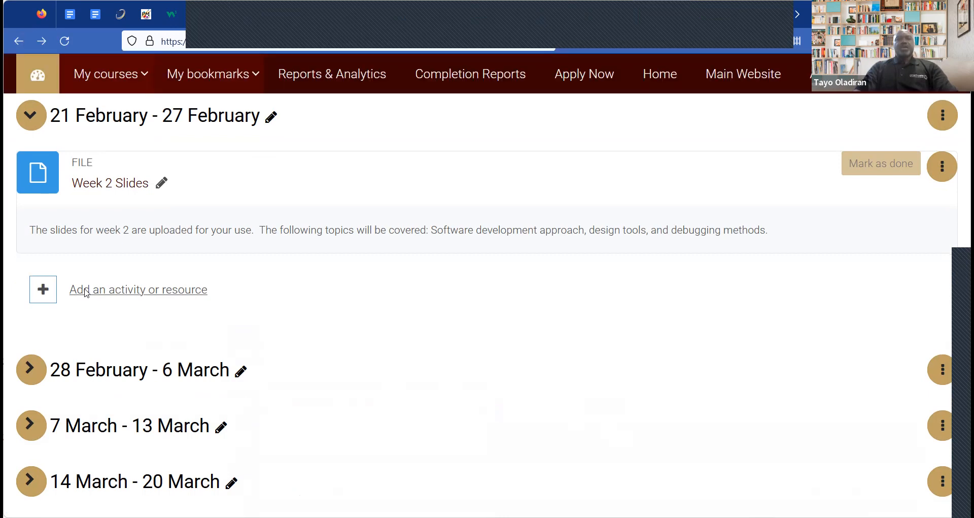
pyautogui.click(85, 294)
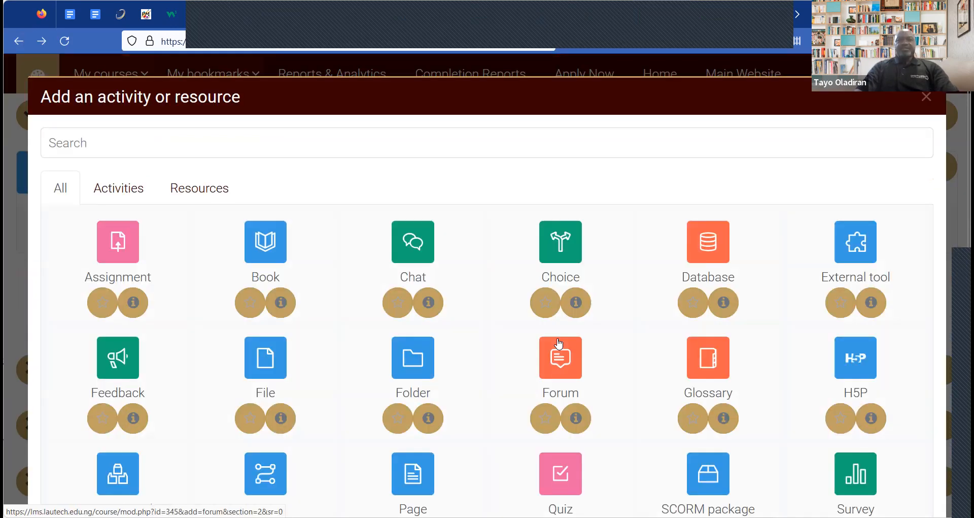
pyautogui.scroll(-3, 558, 344)
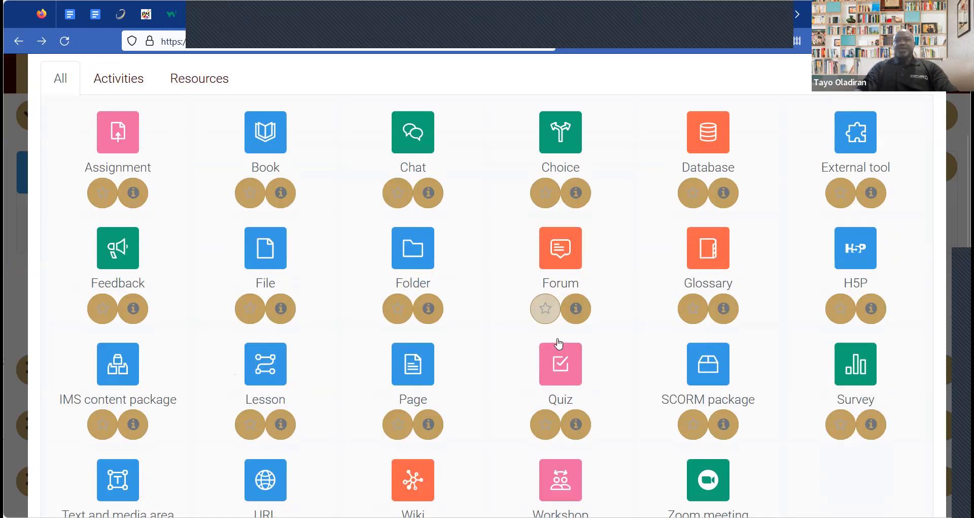
pyautogui.scroll(-2, 558, 343)
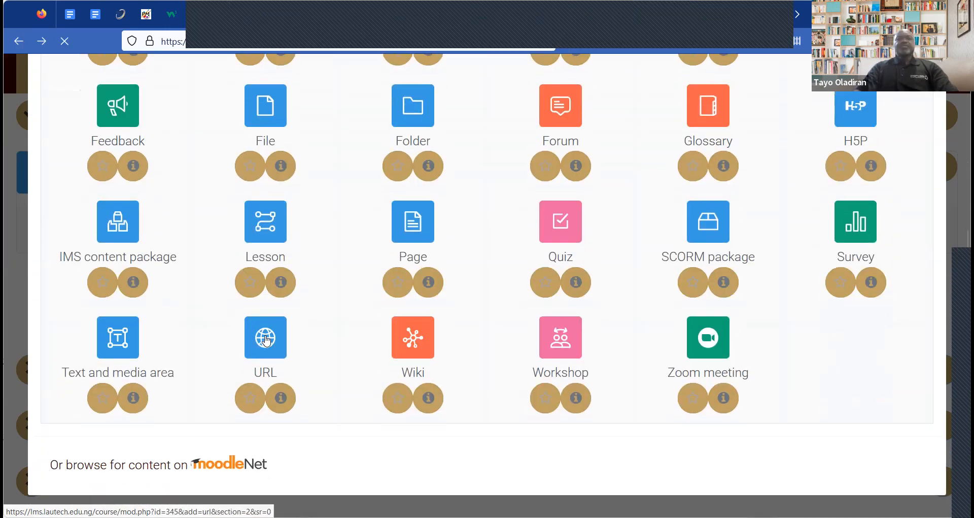
pyautogui.click(266, 339)
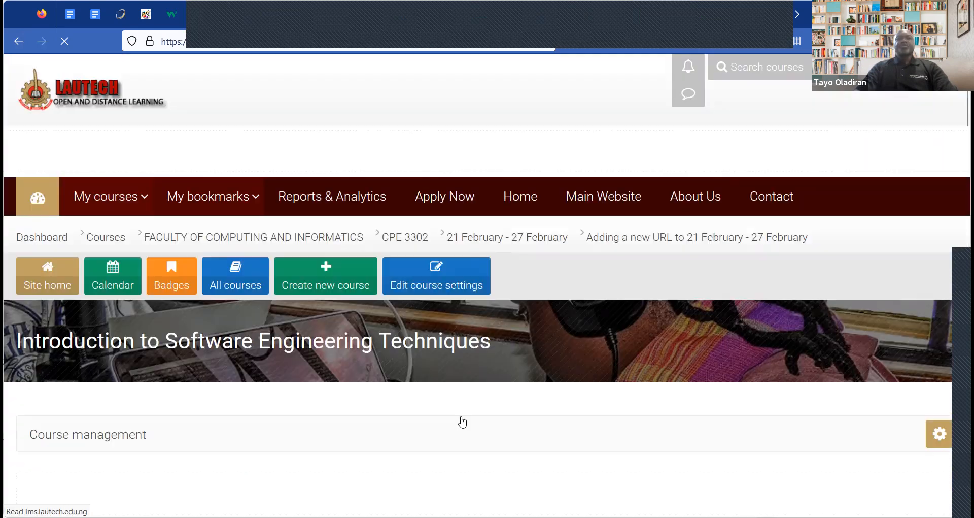
pyautogui.scroll(-5, 462, 422)
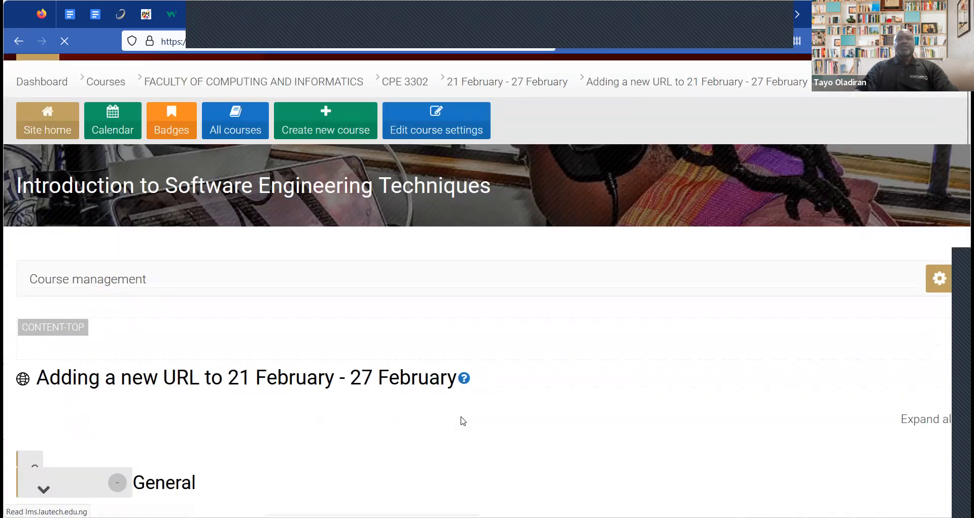
pyautogui.scroll(-2, 319, 318)
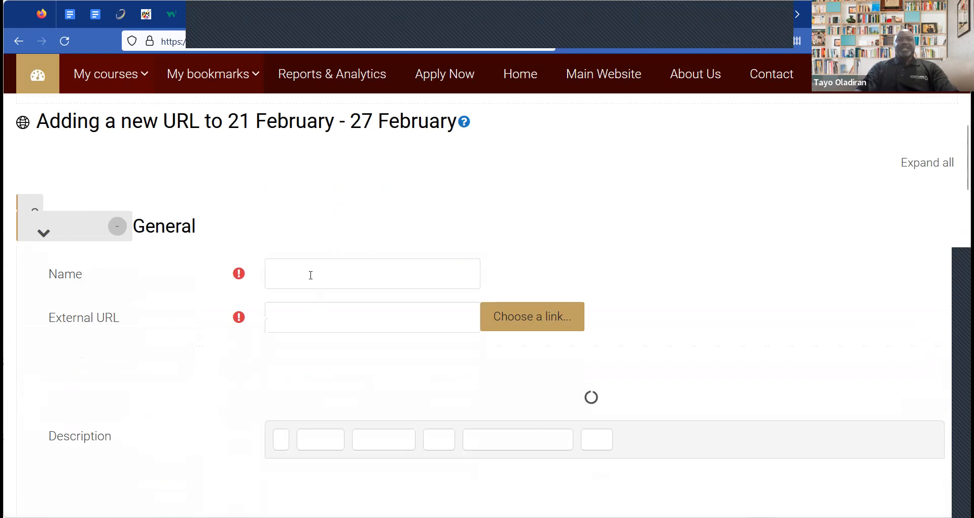
pyautogui.click(310, 274)
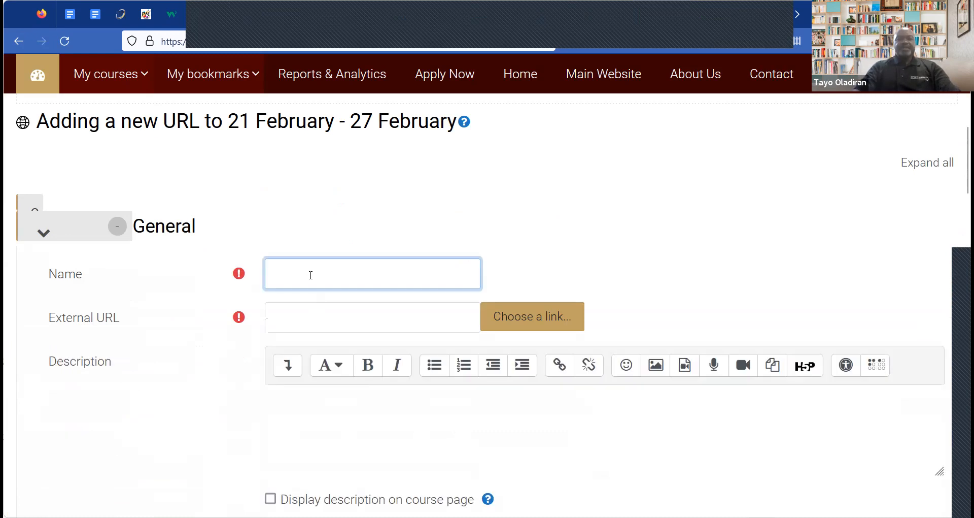
pyautogui.click(317, 424)
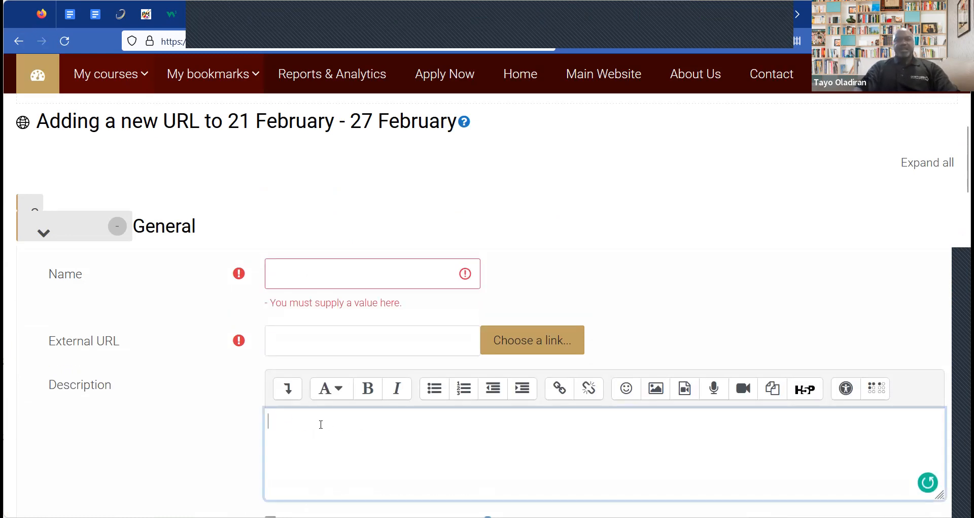
pyautogui.write('URL Practical exercises  https://www.w3schools.com/python/default.asp  Learn Python programming language syntax and constructs by examples. Attempt all the exercises, and the quizzes  to be come proficient.')
pyautogui.hotkey('shift', 'Home')
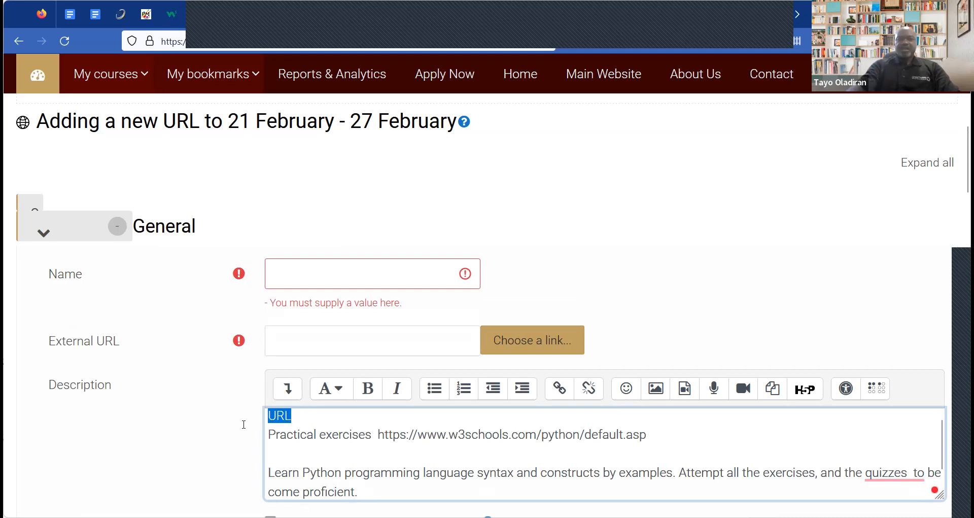
pyautogui.press('BackSpace')
# Move the text "Practical exercises" from the description to the URL resource's name
pyautogui.moveTo(371, 437); pyautogui.dragTo(270, 318)
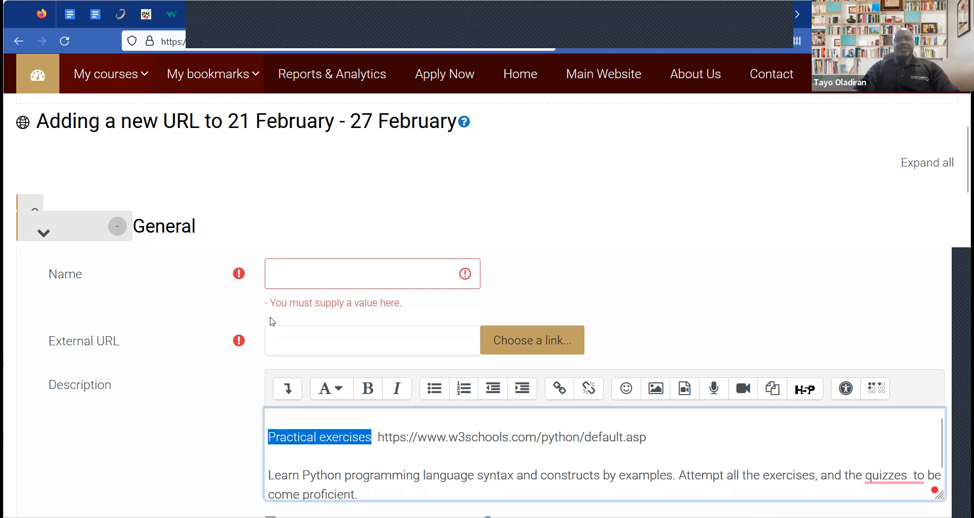
pyautogui.hotkey('ctrl', 'x')
pyautogui.click(282, 278)
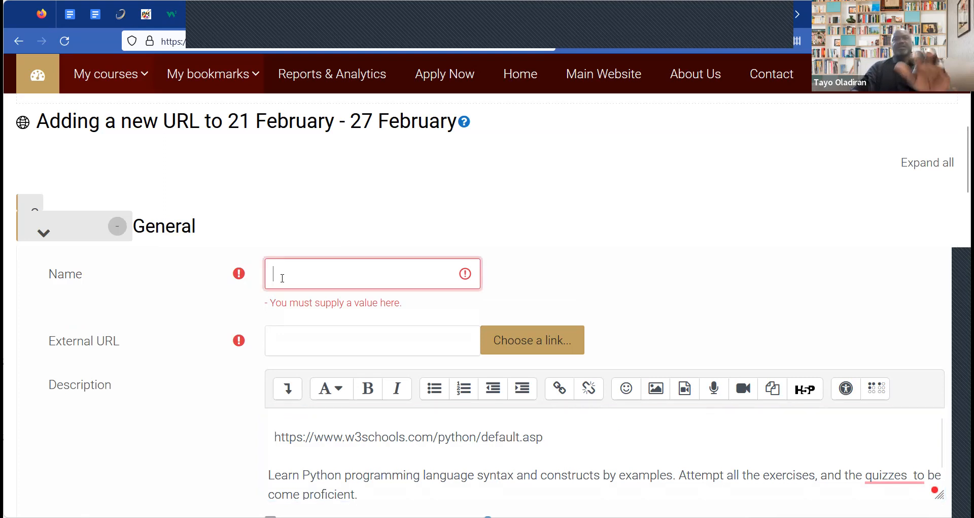
pyautogui.hotkey('ctrl', 'v')
# Cut the w3schools link and the blank lines from the description so it starts with "Learn Python programming language syntax"
pyautogui.click(539, 412)
pyautogui.scroll(-1, 557, 419)
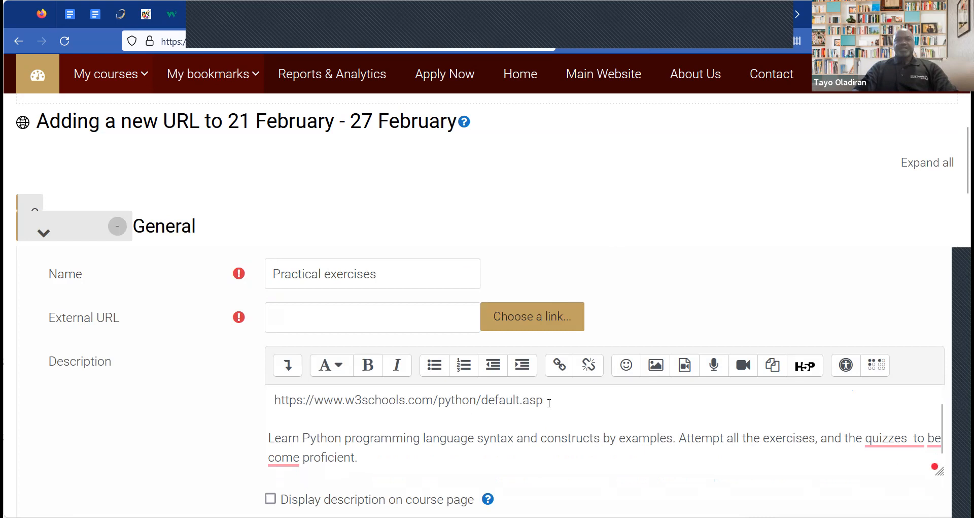
pyautogui.moveTo(548, 400); pyautogui.dragTo(243, 398)
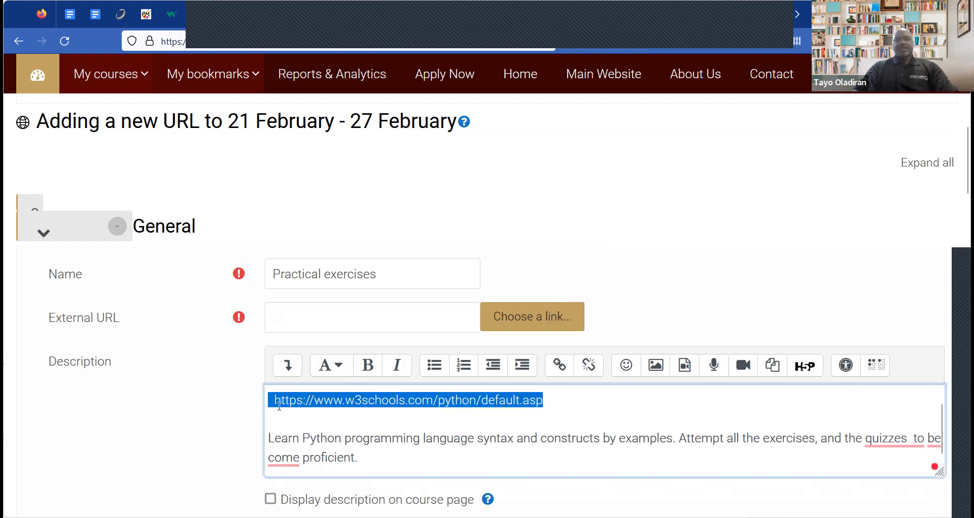
pyautogui.hotkey('ctrl', 'x')
pyautogui.press('Delete')
pyautogui.press('Delete')
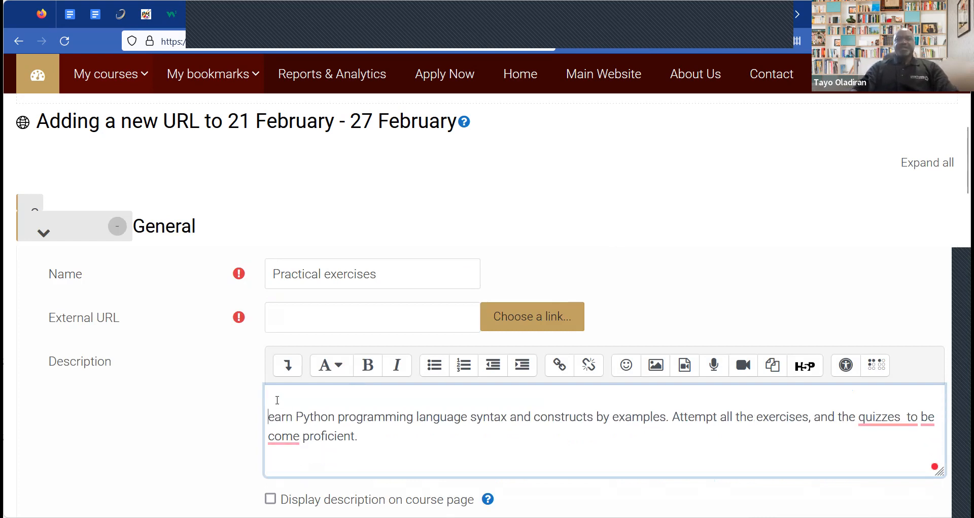
pyautogui.hotkey('ctrl', 'z')
pyautogui.press('BackSpace')
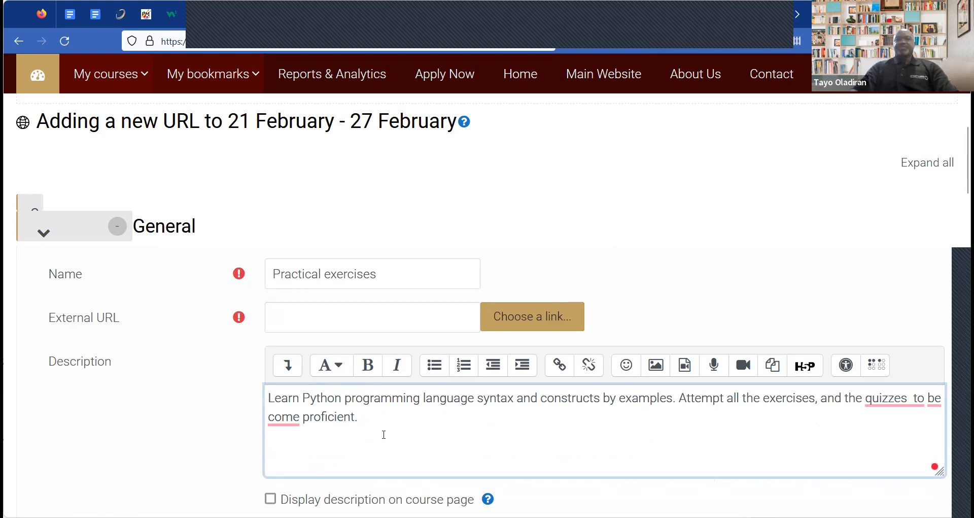
# Remove the extra space after "quizzes" in the description and enable displaying the description on the course page
pyautogui.scroll(-2, 556, 366)
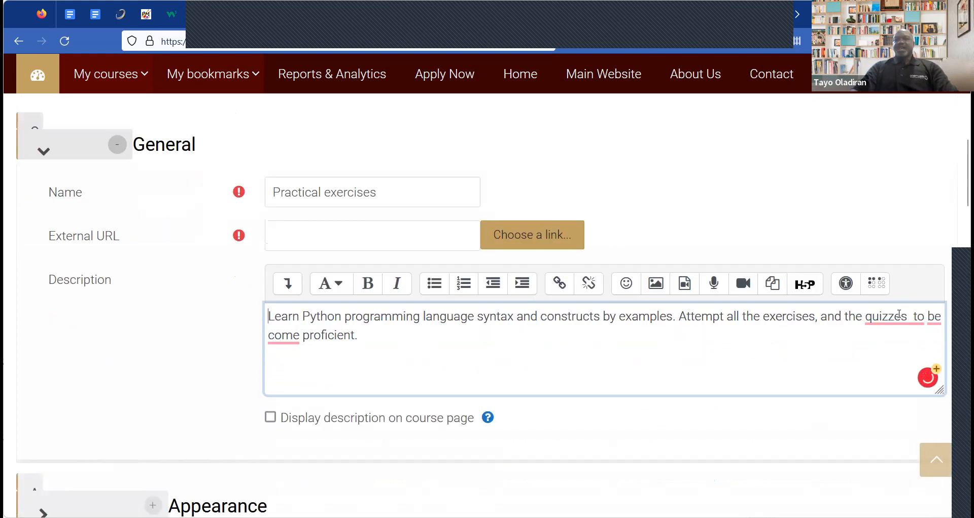
pyautogui.moveTo(899, 315)
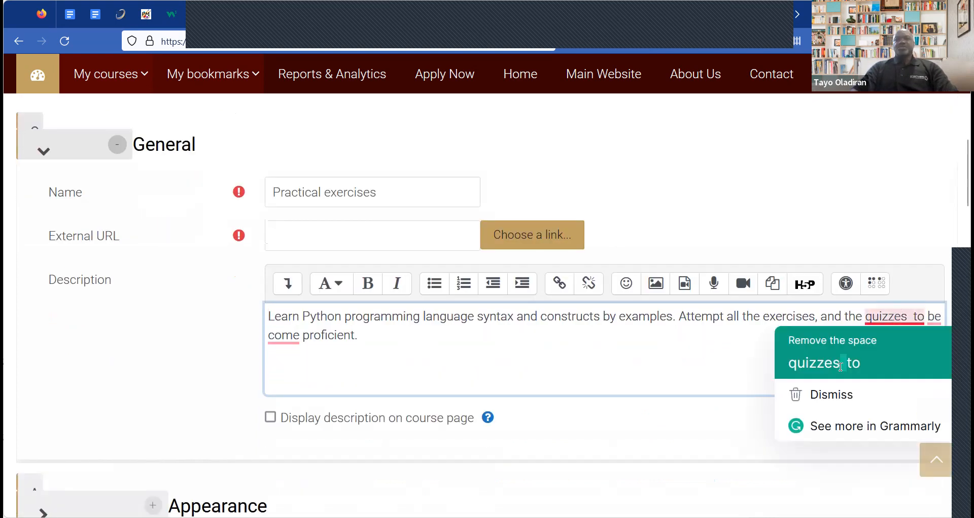
pyautogui.click(832, 362)
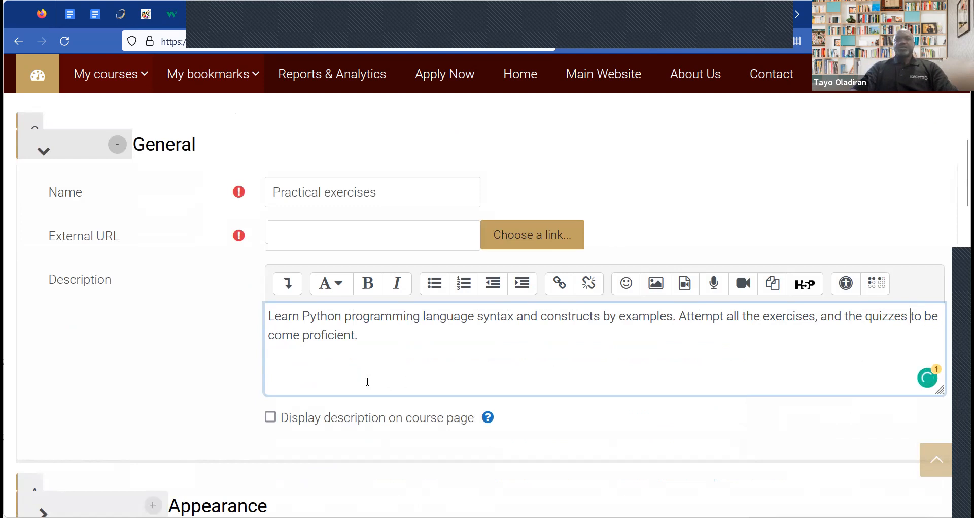
pyautogui.click(271, 417)
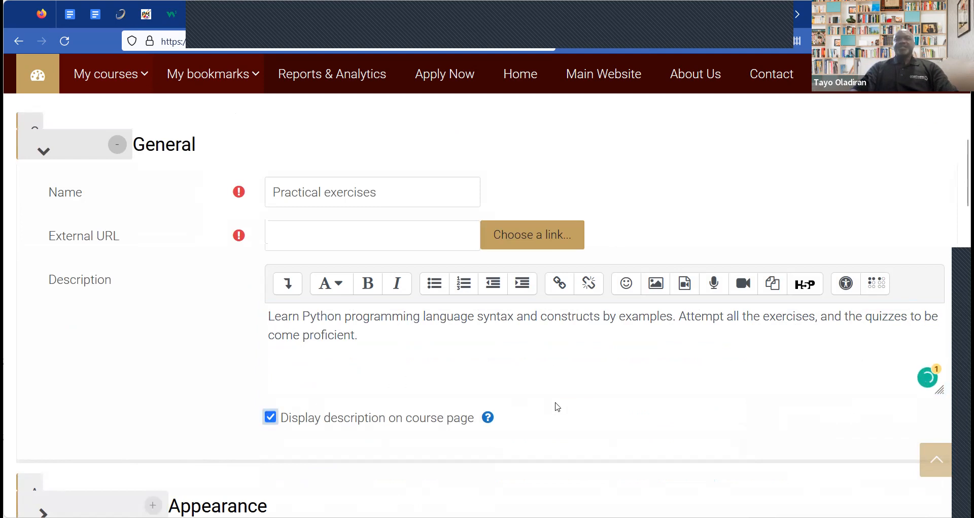
# Paste the cut w3schools.com/python/default.asp link as the resource's external URL
pyautogui.scroll(-2, 557, 406)
pyautogui.scroll(-9, 560, 408)
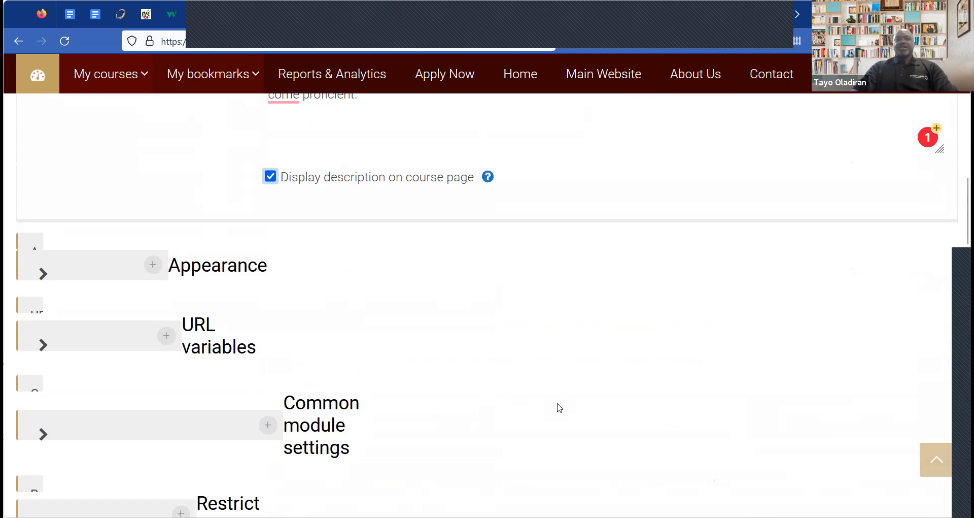
pyautogui.scroll(-3, 559, 406)
pyautogui.scroll(15, 557, 404)
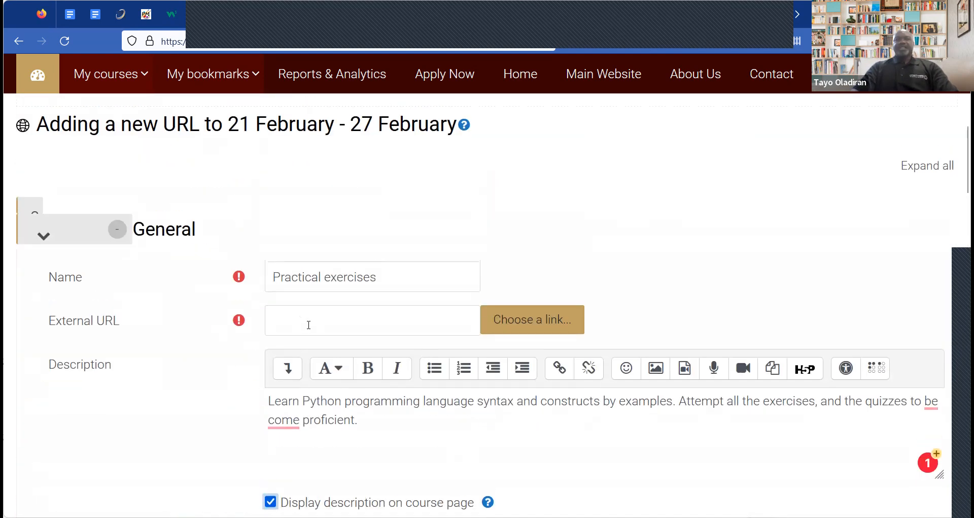
pyautogui.click(308, 323)
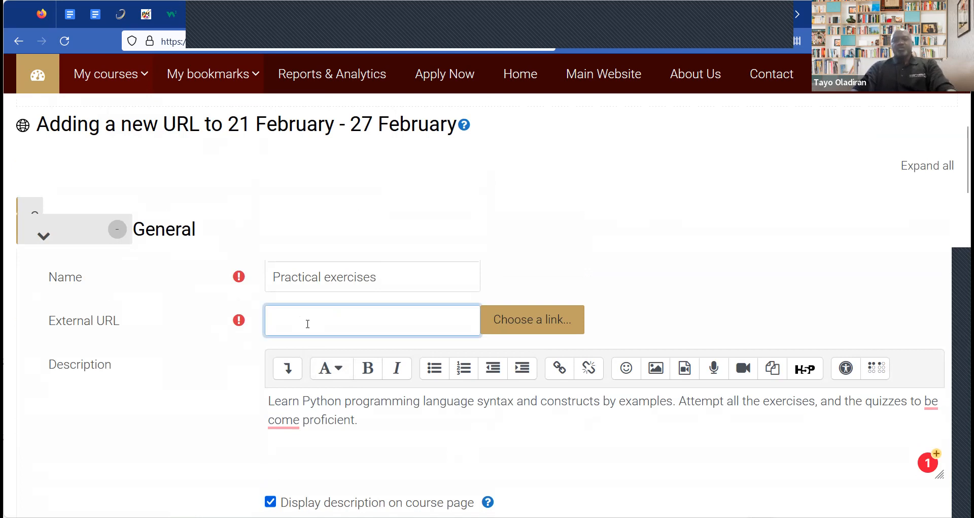
pyautogui.hotkey('ctrl', 'v')
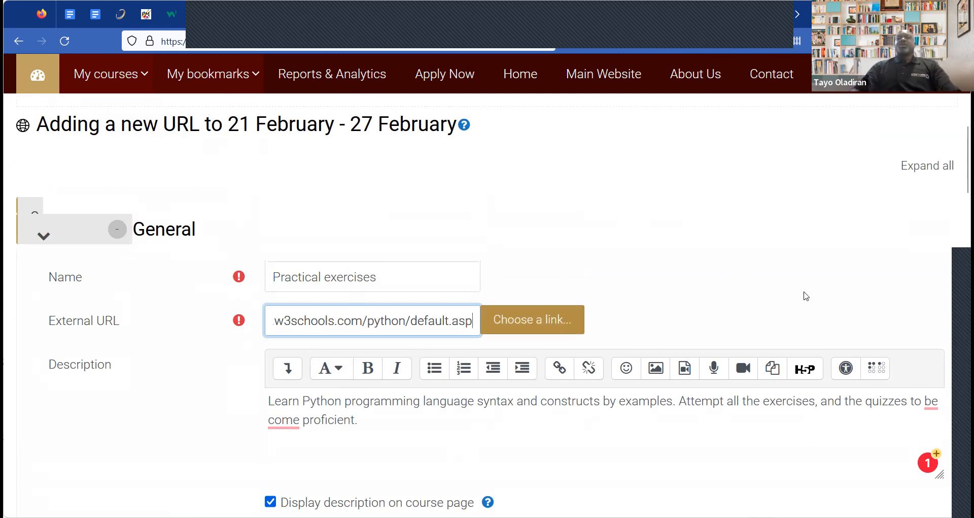
# Correct "be come" to "become" in the description using the suggested spelling
pyautogui.scroll(-5, 366, 261)
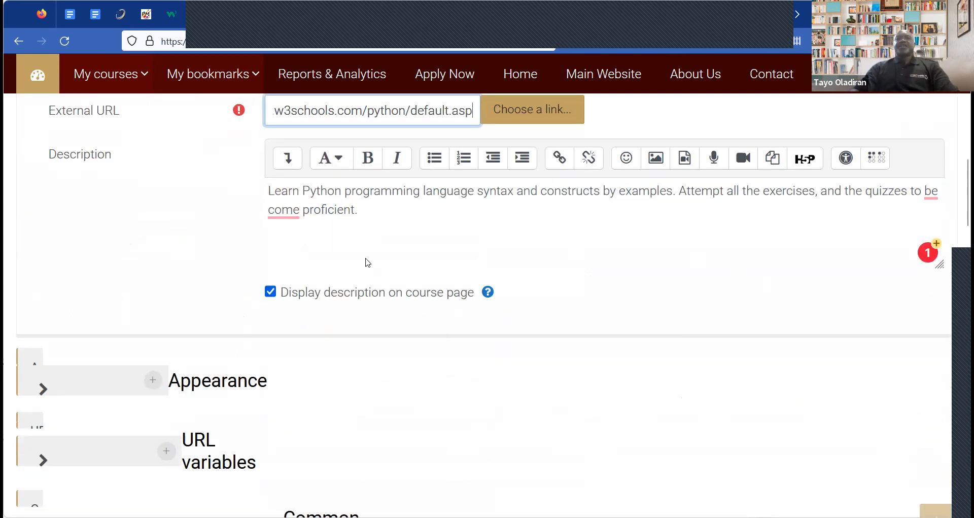
pyautogui.moveTo(294, 177)
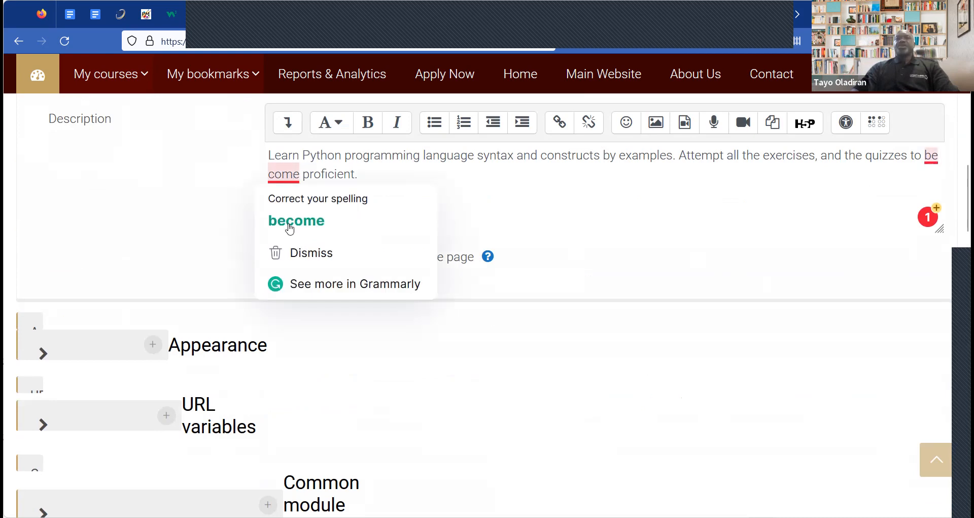
pyautogui.click(288, 220)
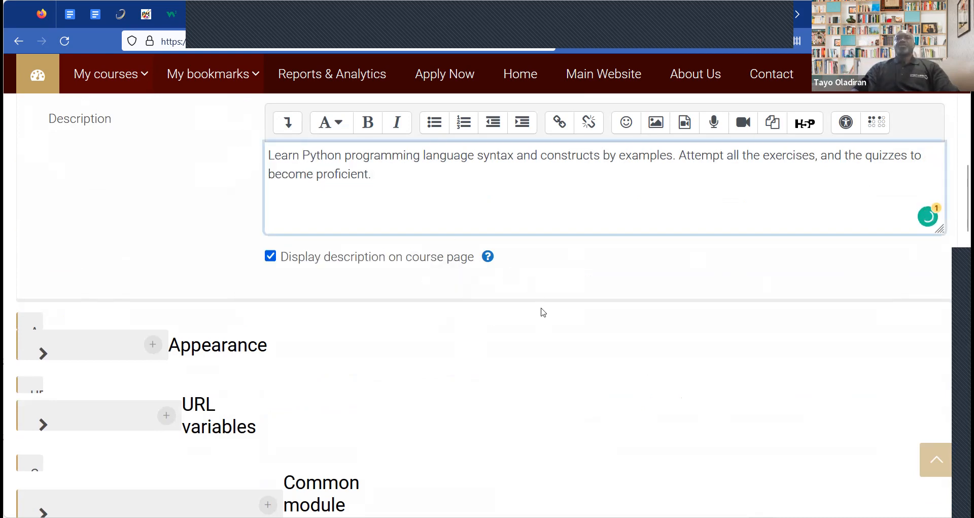
# Review the remaining settings of the Practical exercises URL resource, then save it and return to the course
pyautogui.scroll(-2, 530, 385)
pyautogui.scroll(-10, 529, 385)
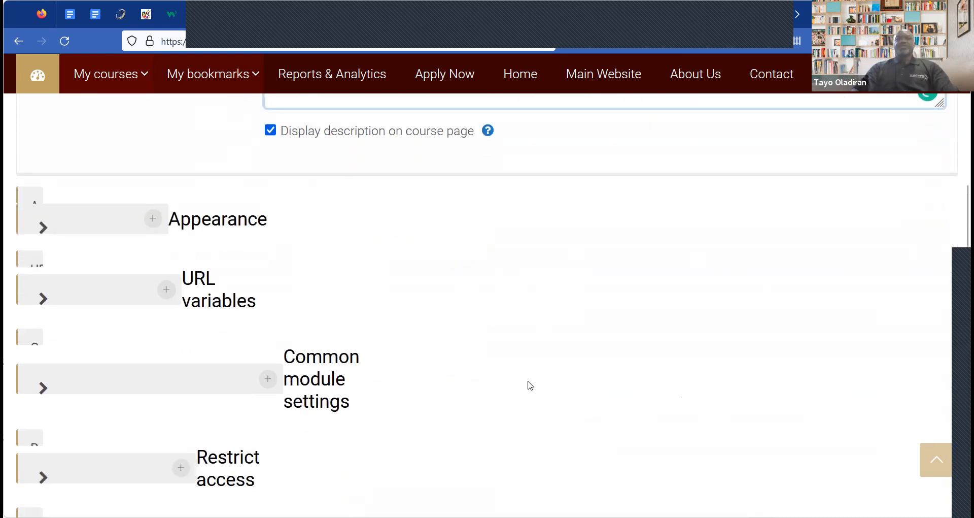
pyautogui.scroll(3, 529, 384)
pyautogui.scroll(5, 529, 384)
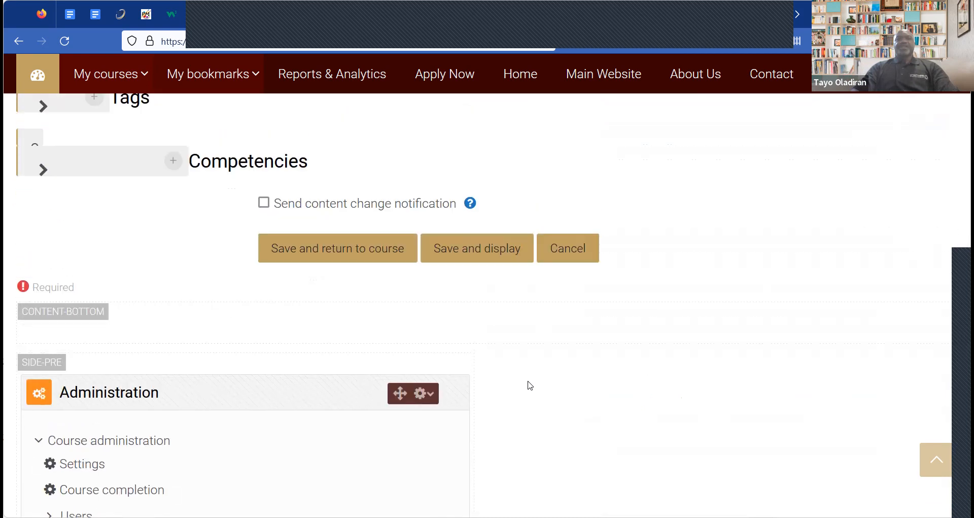
pyautogui.scroll(6, 529, 385)
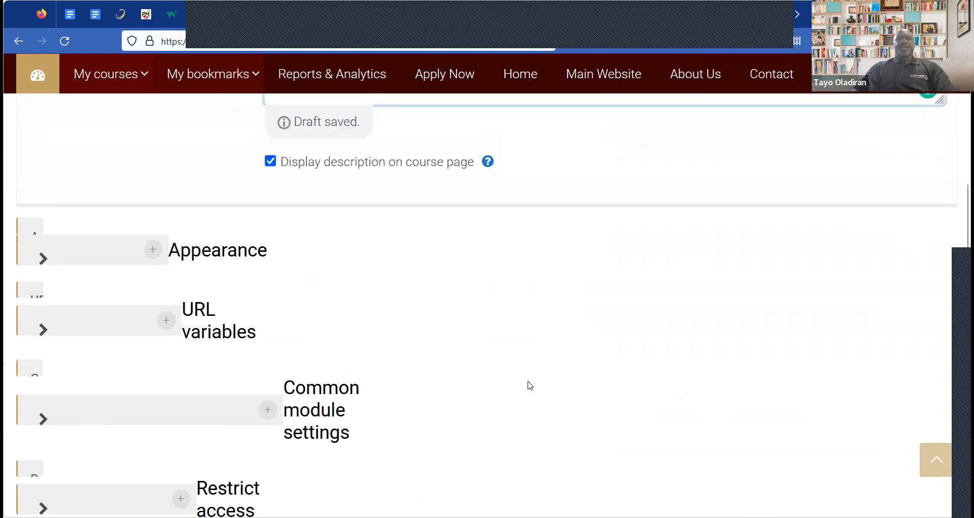
pyautogui.scroll(-7, 529, 384)
pyautogui.scroll(-9, 529, 385)
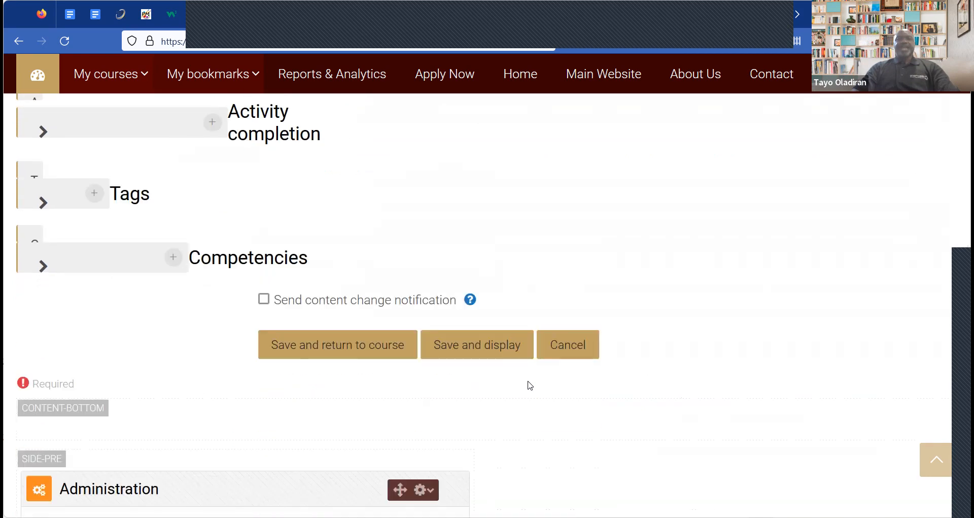
pyautogui.scroll(7, 529, 384)
pyautogui.scroll(5, 529, 385)
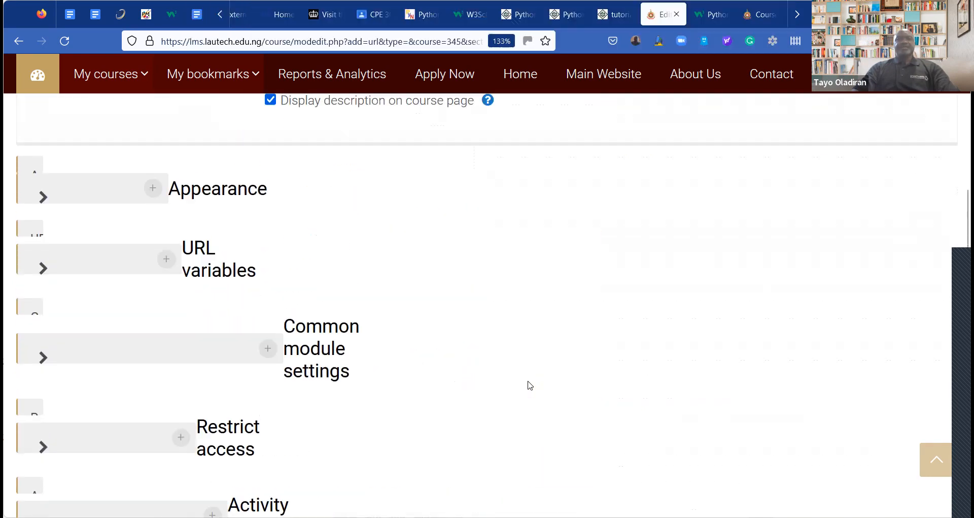
pyautogui.scroll(5, 529, 385)
pyautogui.scroll(-10, 529, 384)
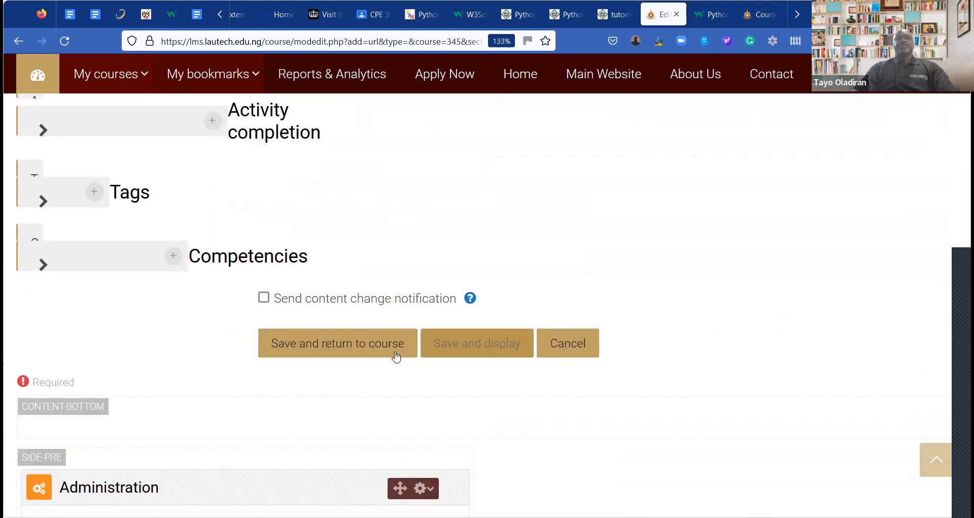
pyautogui.click(369, 344)
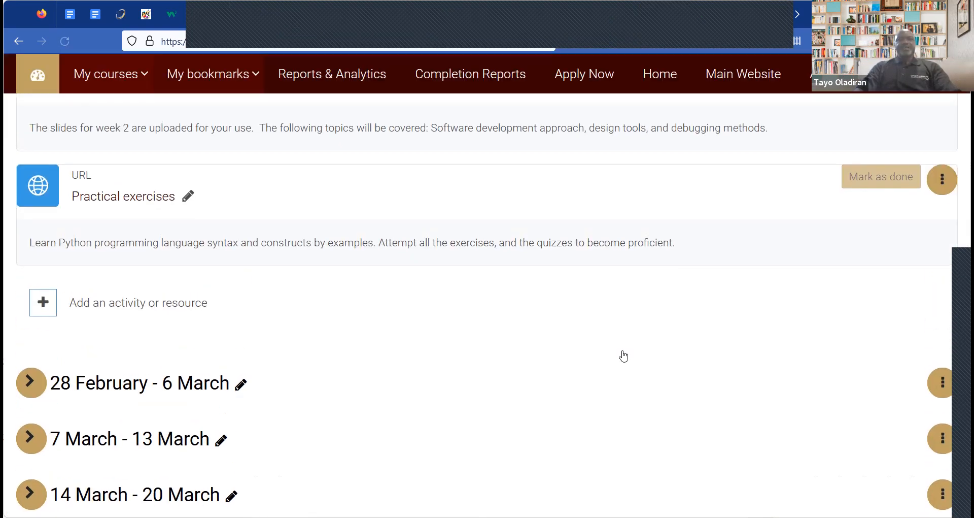
# Start adding a Quiz activity to the 21 February - 27 February section
pyautogui.scroll(1, 624, 356)
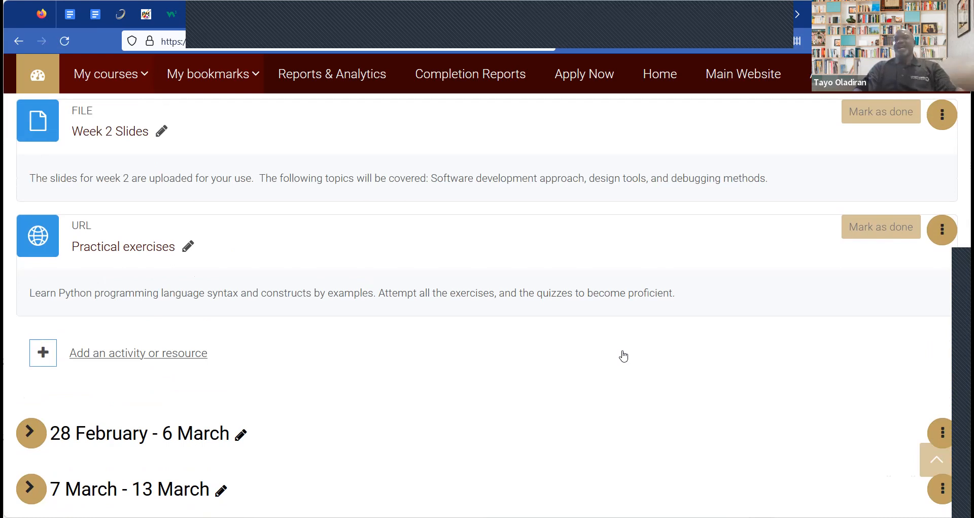
pyautogui.scroll(2, 624, 356)
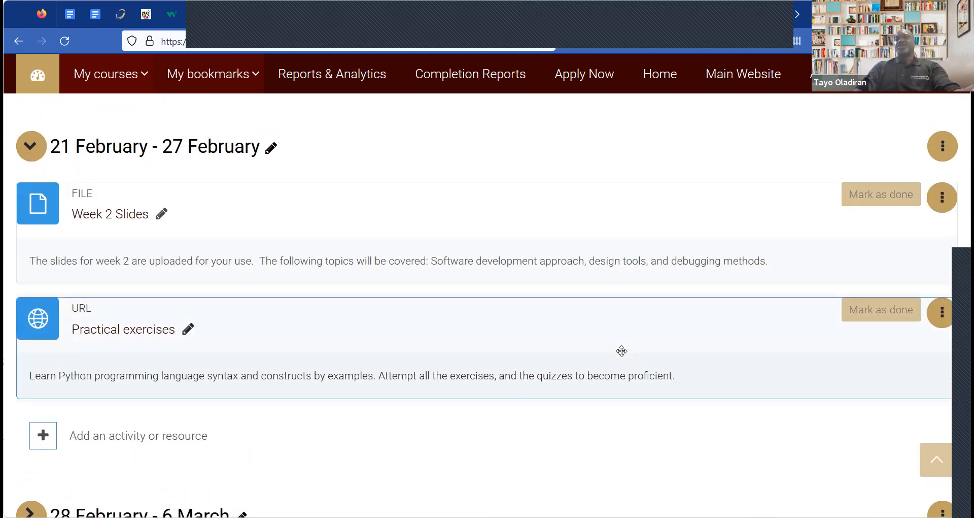
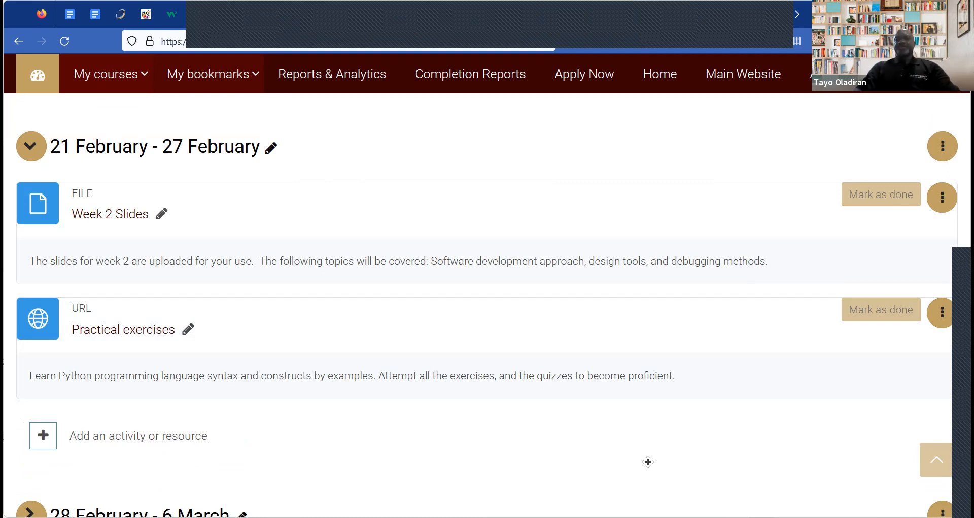
pyautogui.scroll(-3, 648, 463)
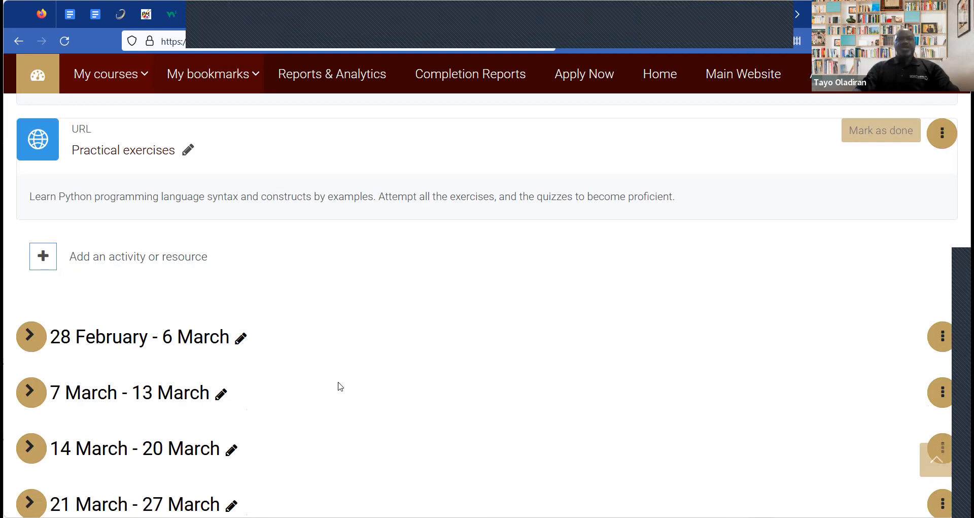
pyautogui.hotkey('alt', 'Tab')
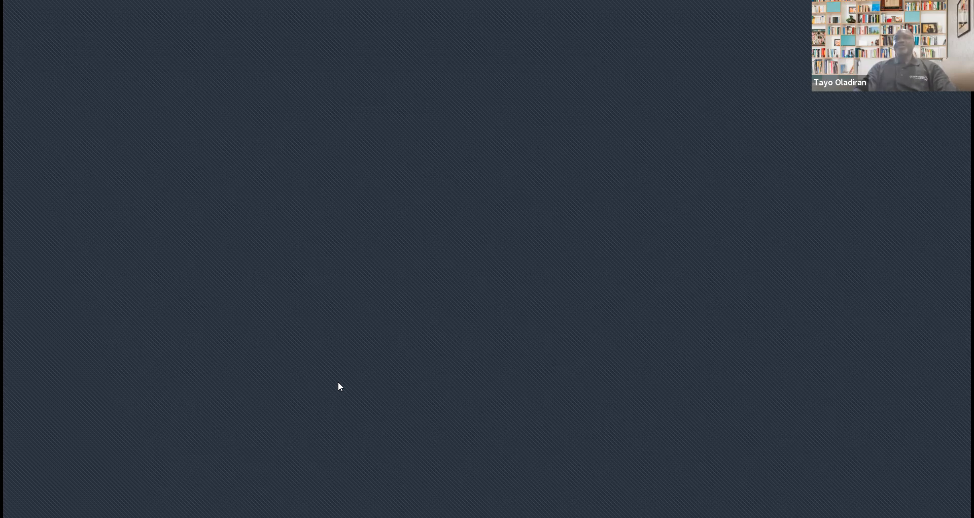
pyautogui.click(92, 259)
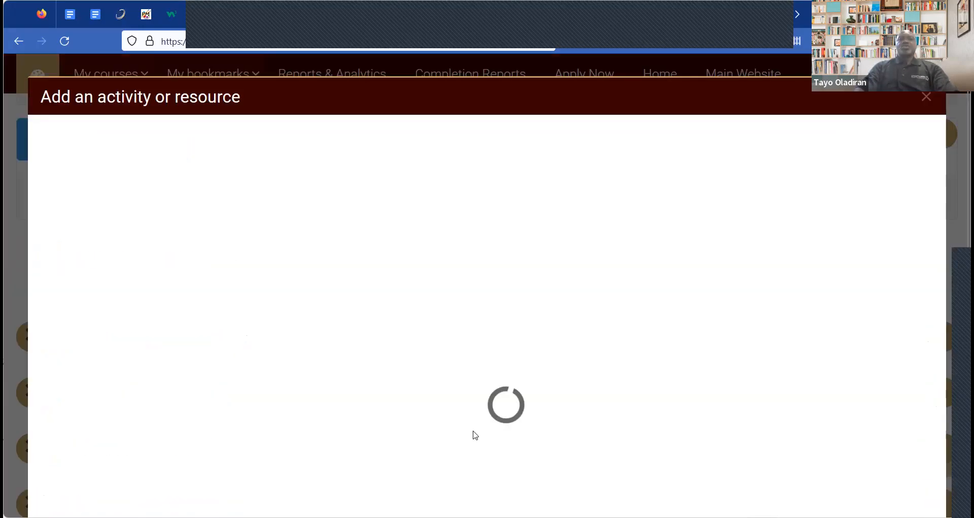
pyautogui.scroll(-3, 475, 437)
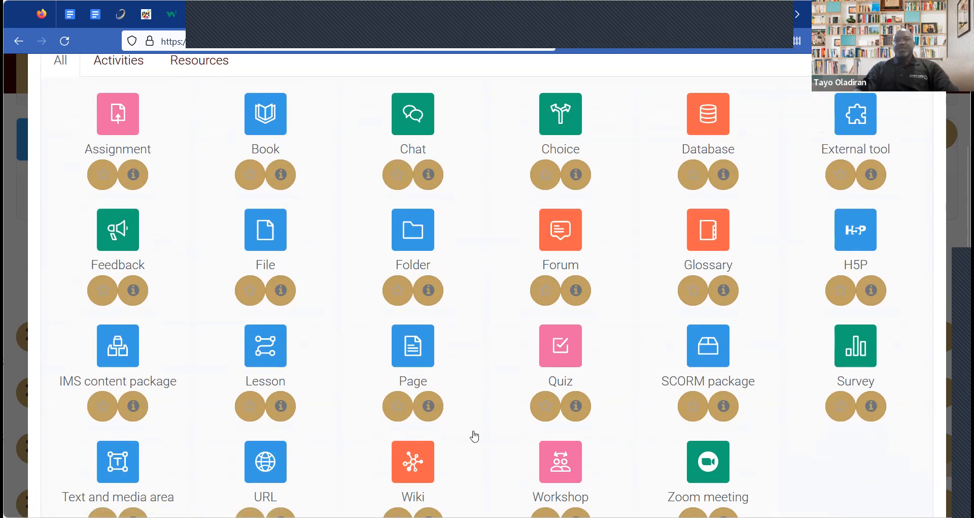
pyautogui.scroll(-2, 474, 437)
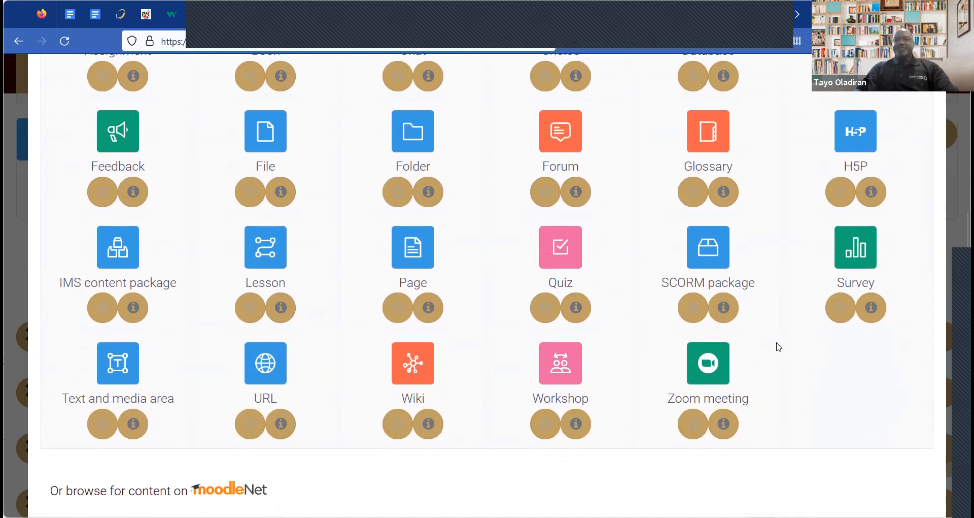
pyautogui.click(568, 247)
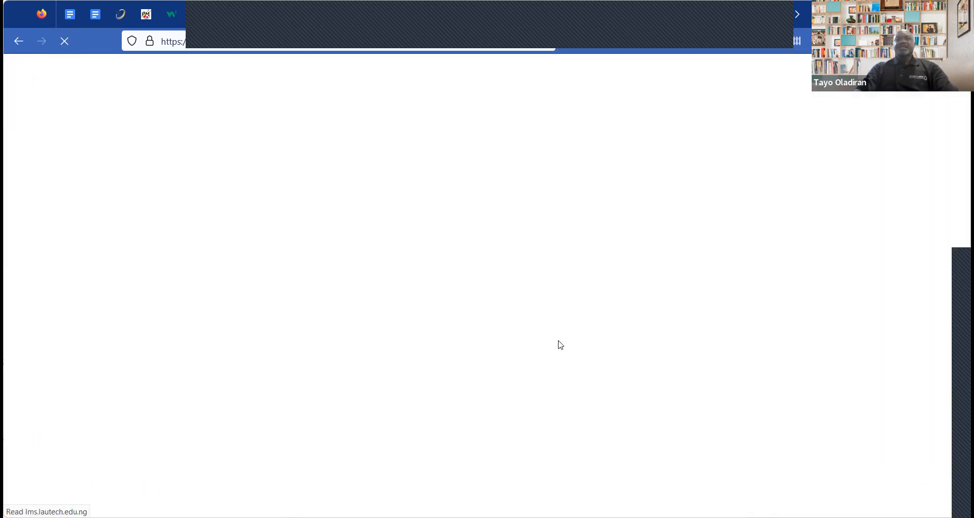
pyautogui.scroll(-8, 559, 346)
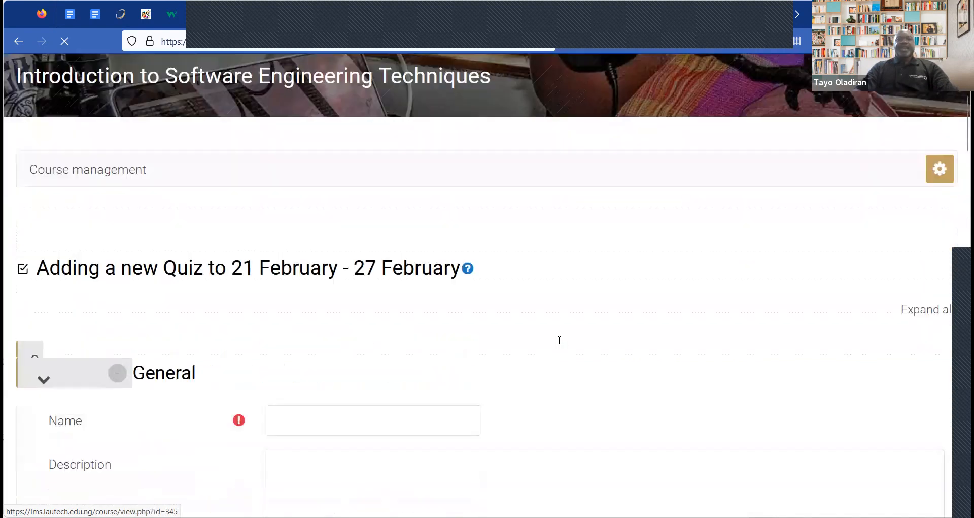
pyautogui.click(334, 252)
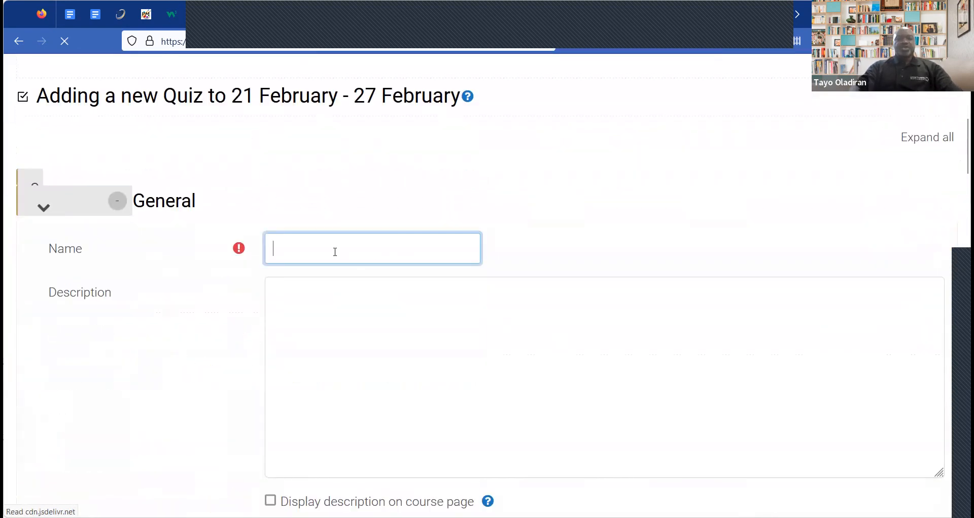
pyautogui.hotkey('ctrl', 'f')
pyautogui.write('Qui')
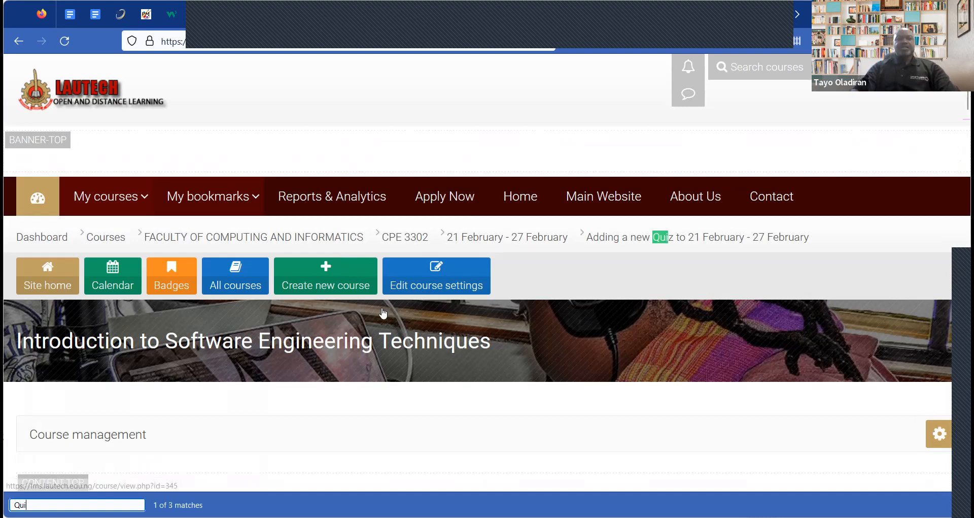
pyautogui.scroll(-8, 341, 211)
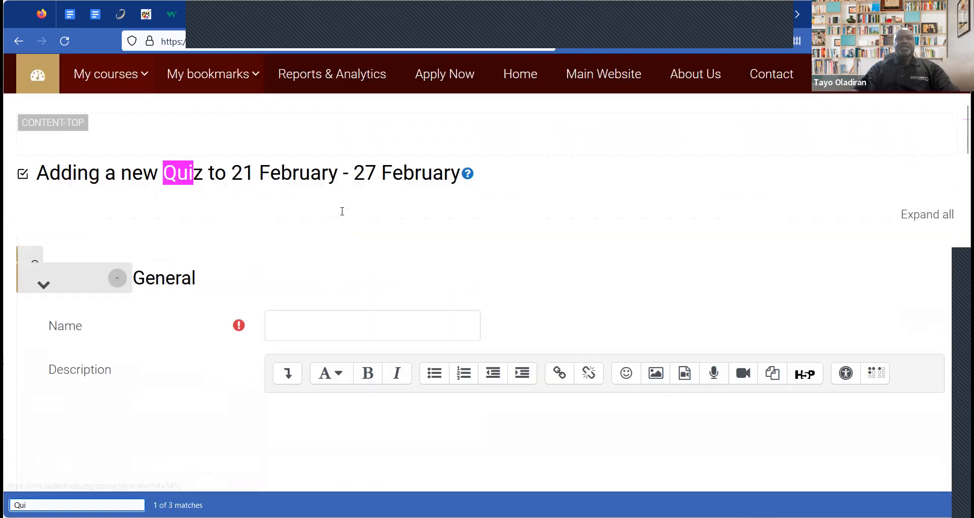
pyautogui.press('Escape')
# Name the new quiz "Week 2 Quiz" and place the cursor in its empty description
pyautogui.click(335, 207)
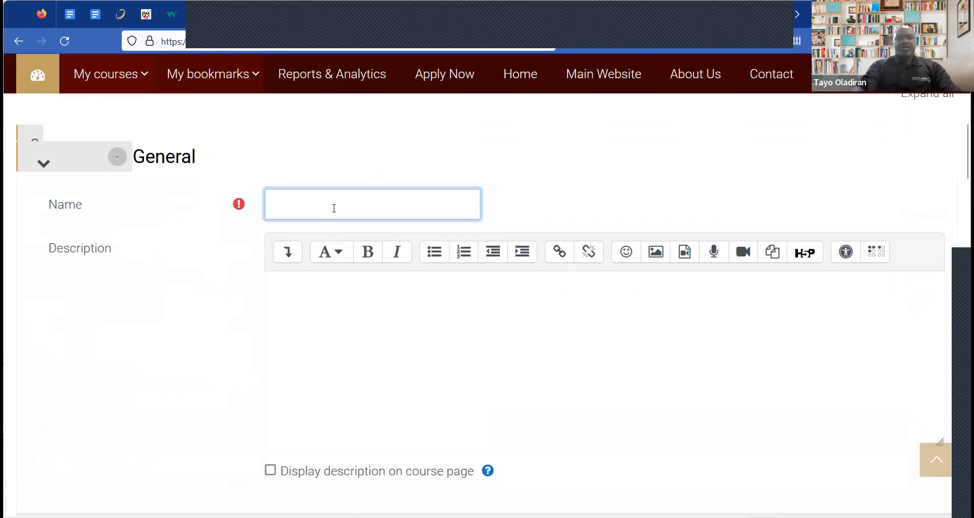
pyautogui.write('Quiz 1')
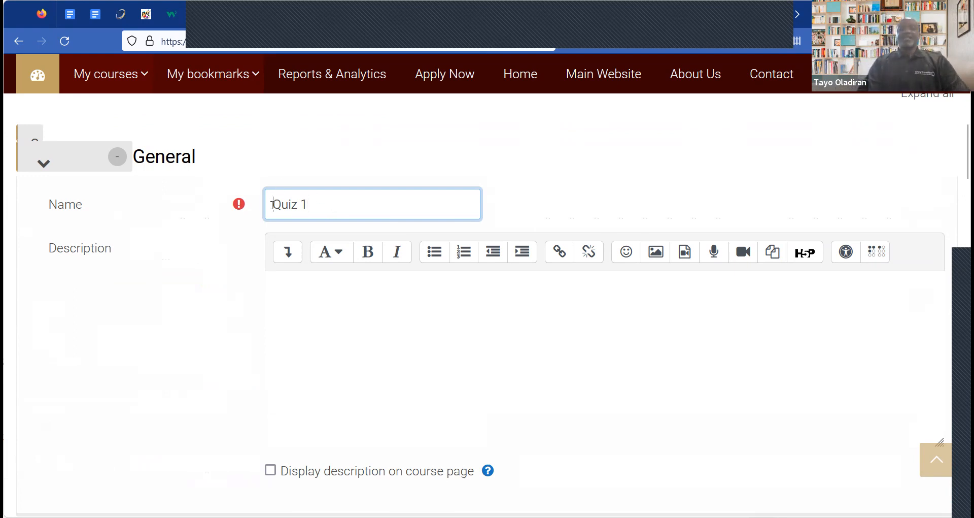
pyautogui.write('Week 2')
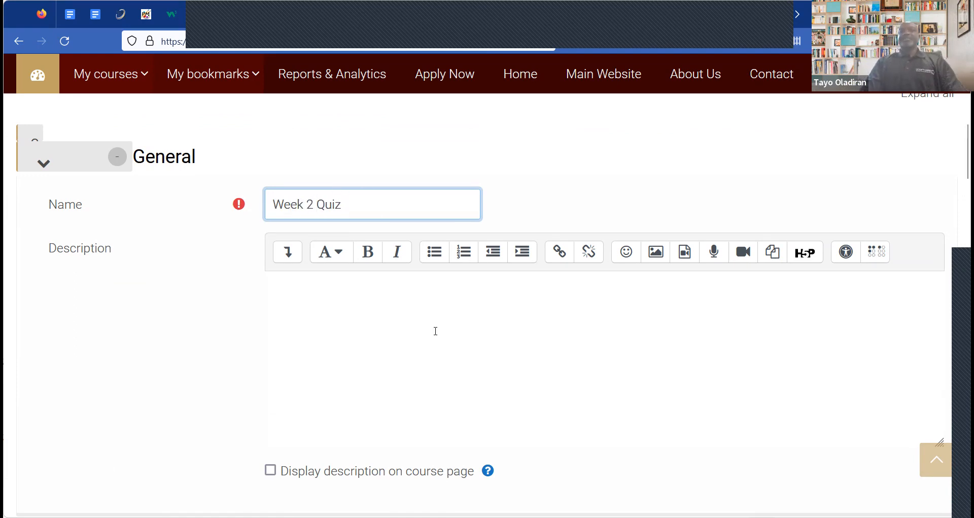
pyautogui.click(384, 353)
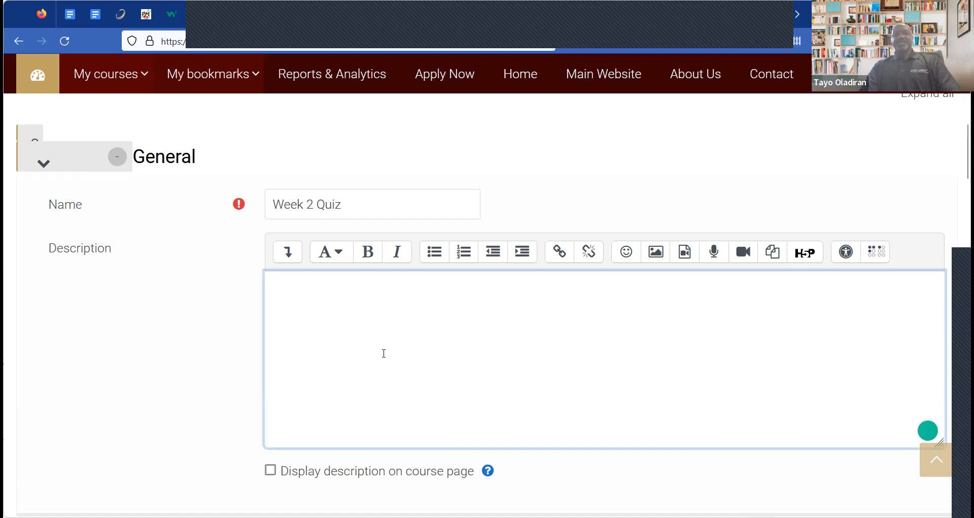
# Describe the quiz as "This quiz will test your basic knowledge of python, based on the practical exercises you have done."
pyautogui.write('Quiz This quiz will test your basic knowledge of python based on the practical exercises you have done.')
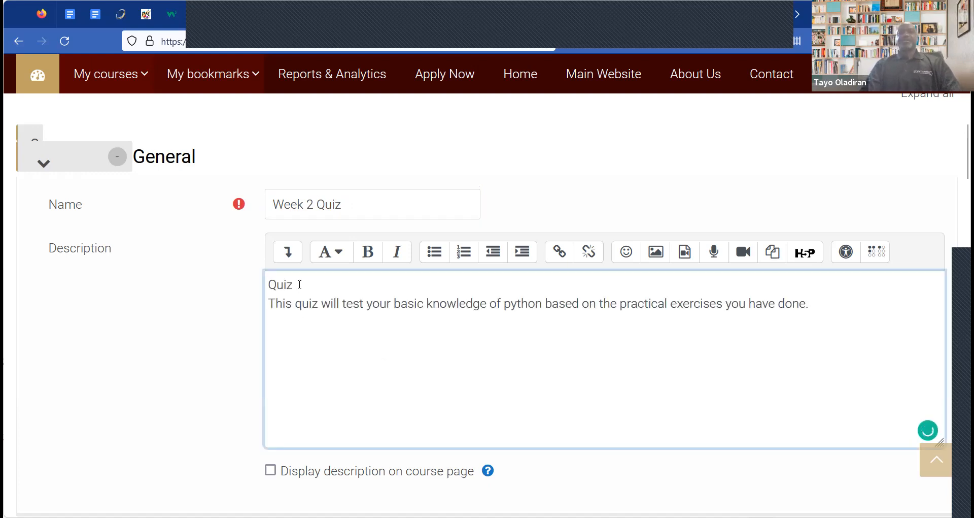
pyautogui.moveTo(294, 285); pyautogui.dragTo(249, 286)
pyautogui.press('BackSpace')
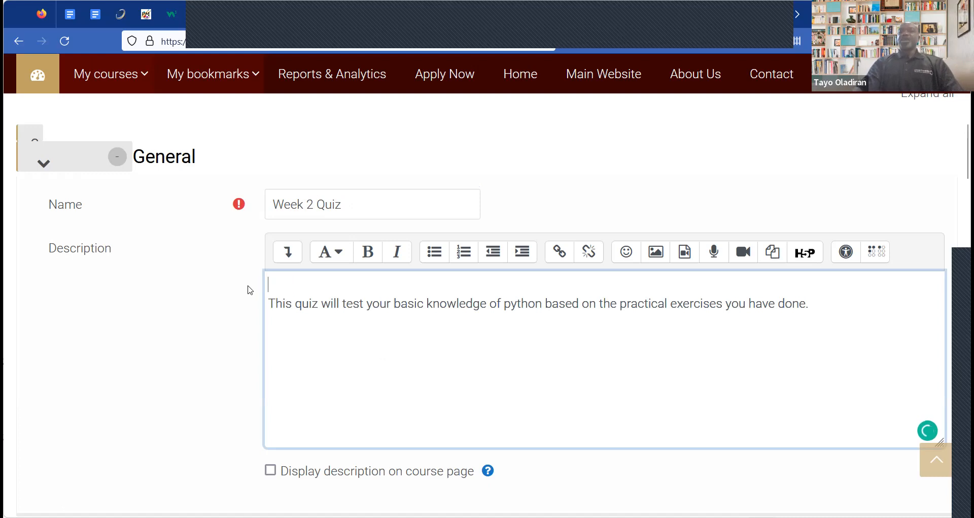
pyautogui.press('Delete')
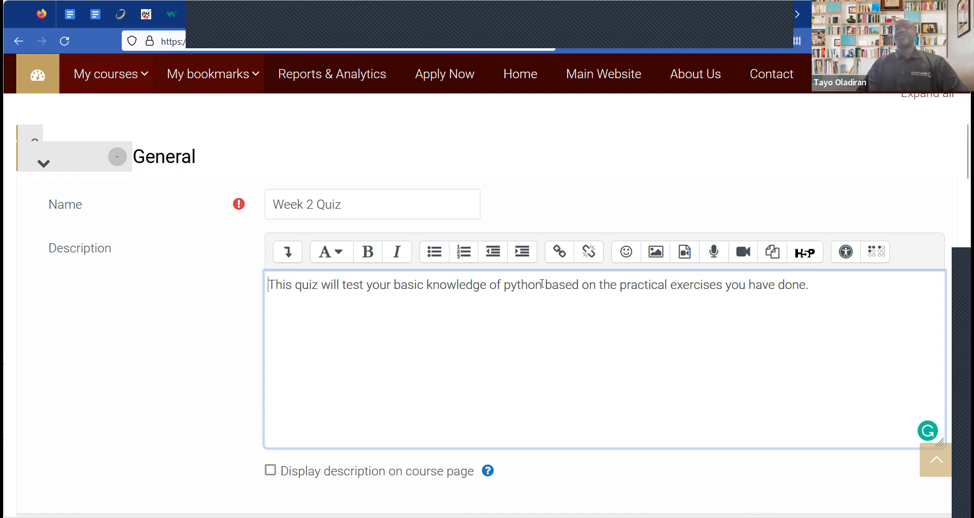
pyautogui.write(',')
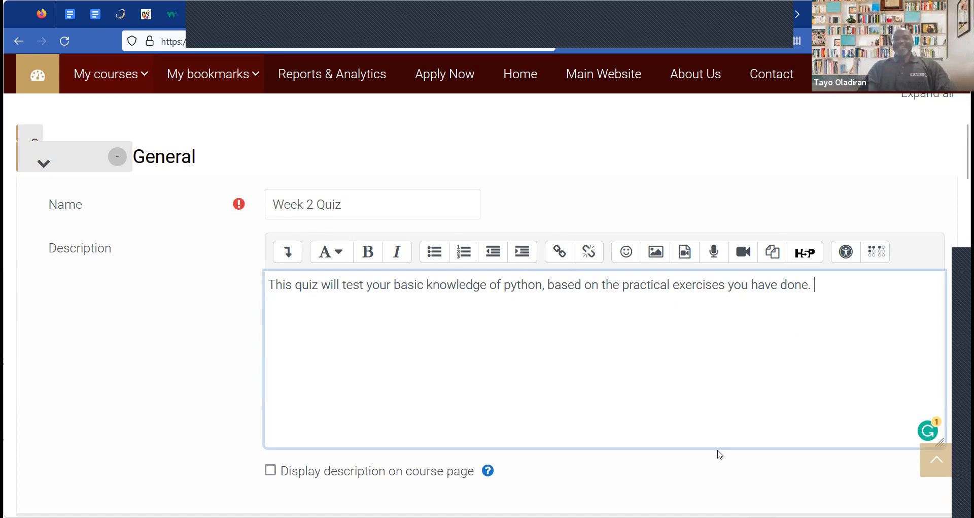
# Set the quiz description to display on the course page
pyautogui.scroll(-2, 463, 414)
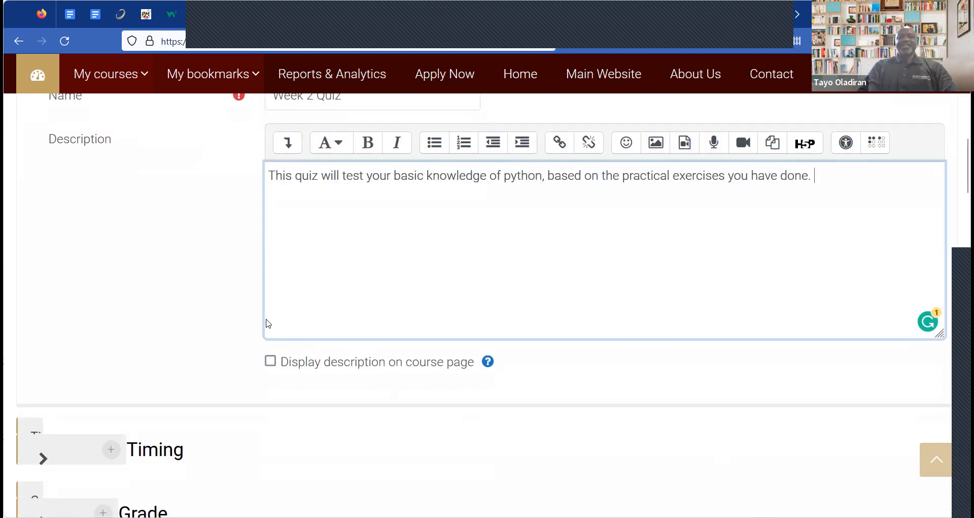
pyautogui.scroll(-1, 269, 323)
pyautogui.click(270, 319)
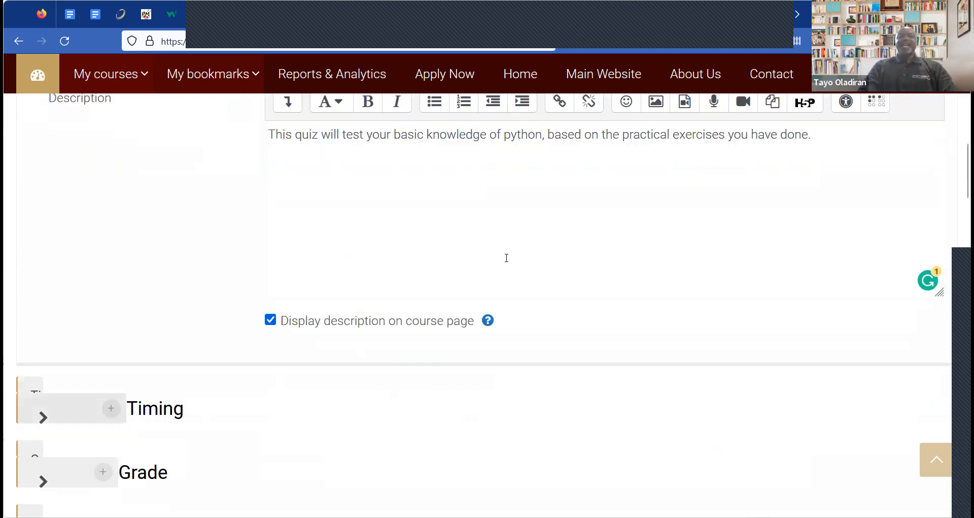
# Expand the Timing settings, enable the quiz opening date and set it to 1 March 2023
pyautogui.click(71, 409)
pyautogui.scroll(-3, 312, 305)
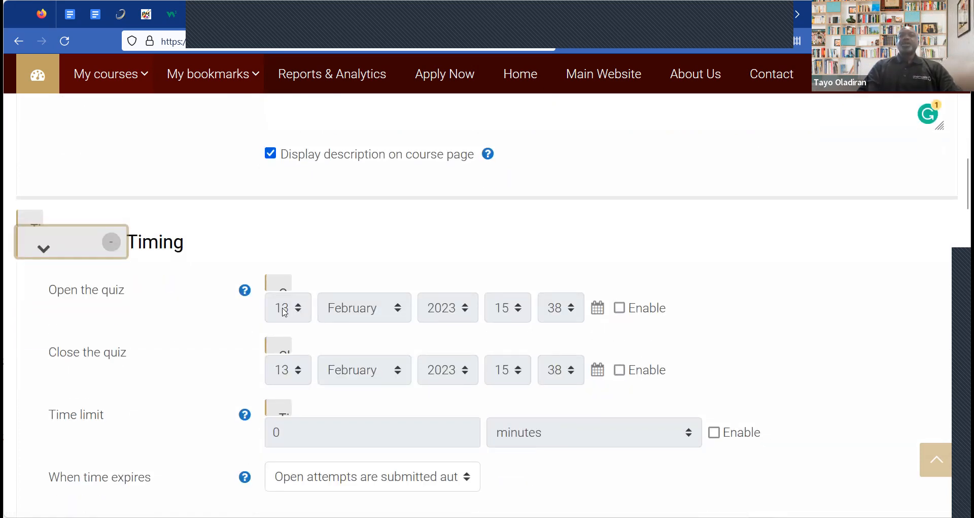
pyautogui.click(282, 309)
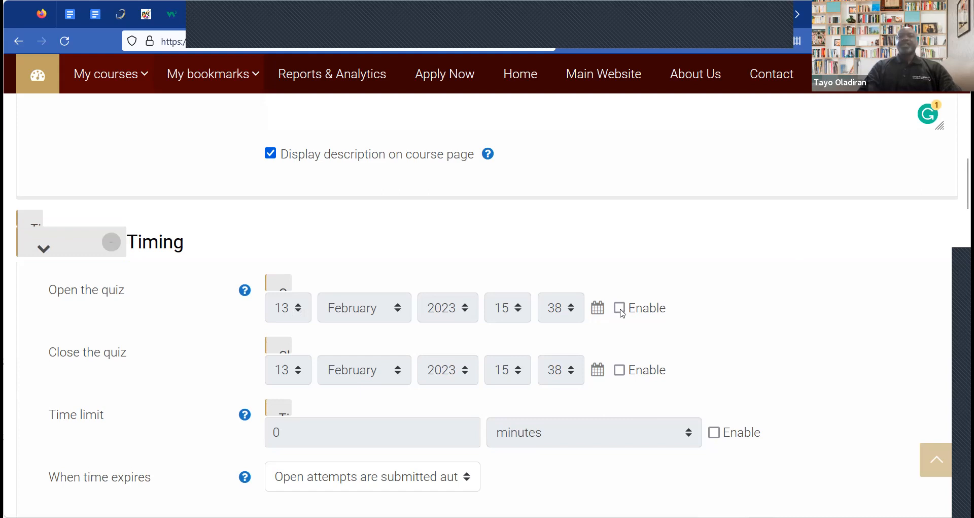
pyautogui.click(621, 339)
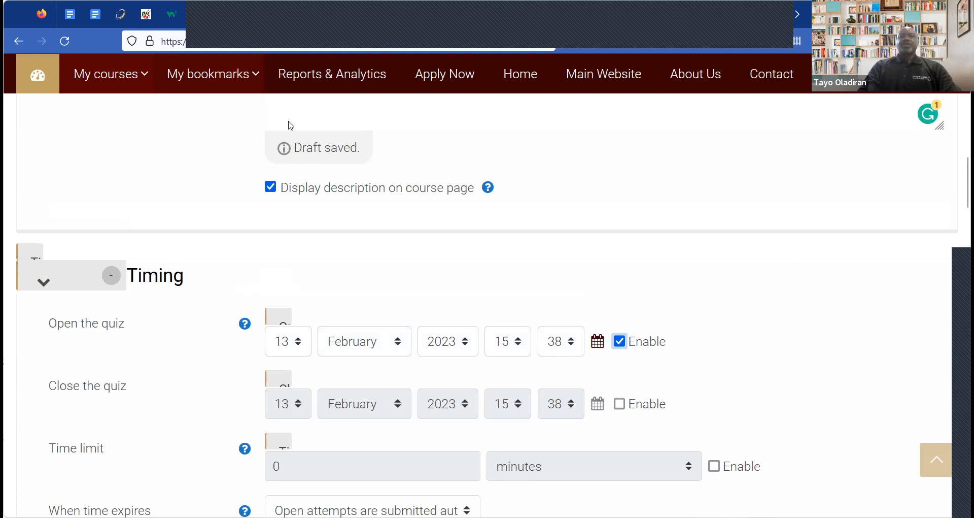
pyautogui.click(291, 341)
pyautogui.scroll(1, 275, 66)
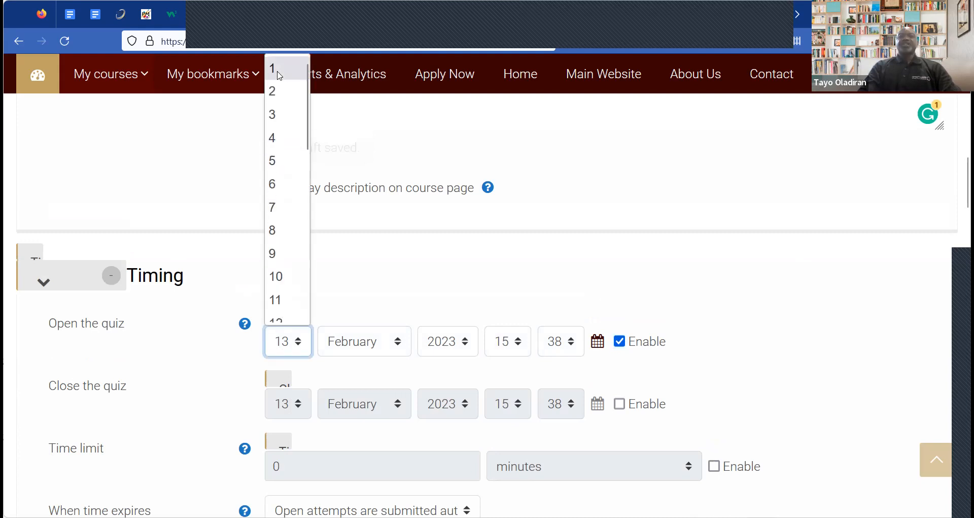
pyautogui.scroll(-1, 399, 309)
pyautogui.click(276, 68)
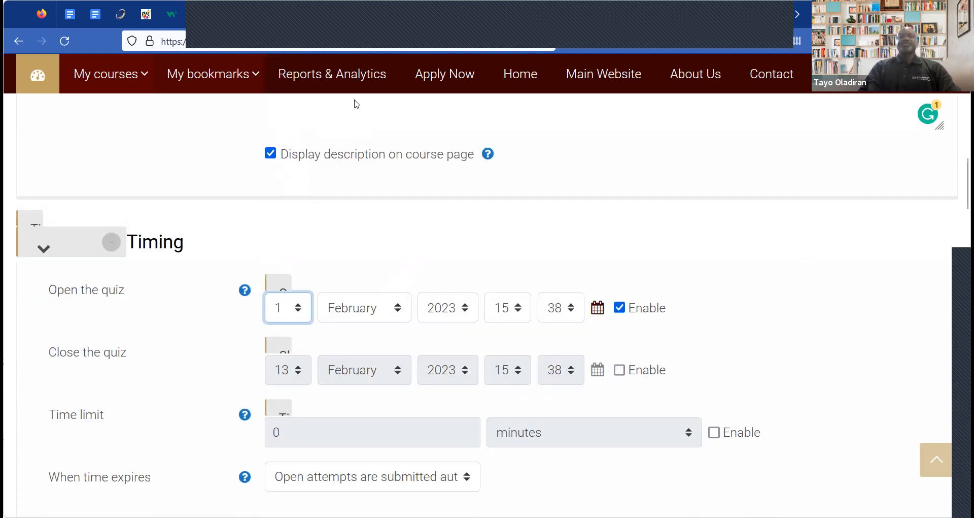
pyautogui.click(399, 309)
pyautogui.click(339, 115)
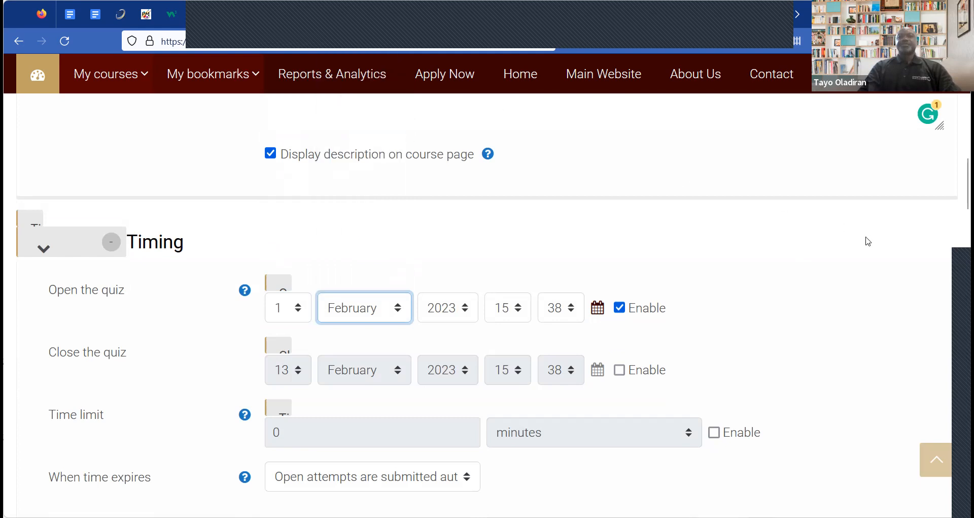
pyautogui.scroll(-1, 513, 265)
pyautogui.scroll(-1, 519, 276)
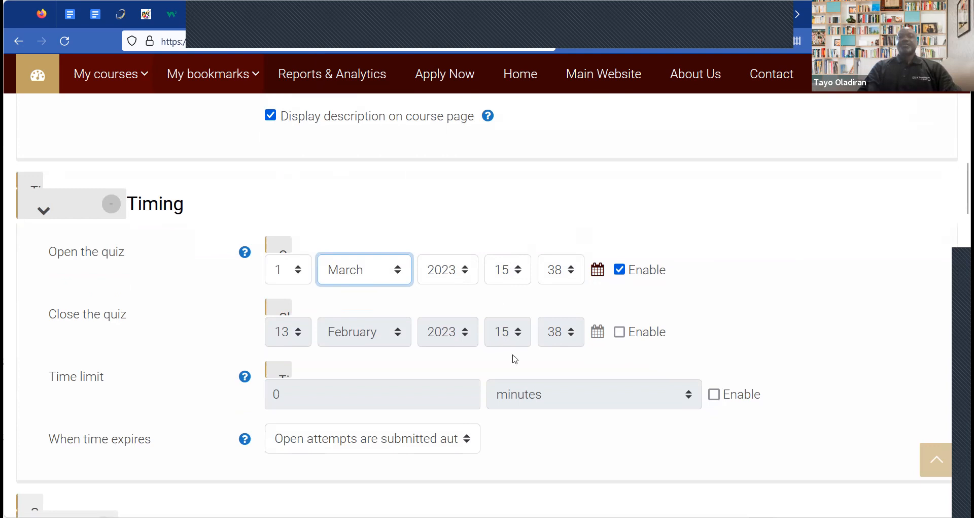
# Set the opening time of the quiz to 00:00
pyautogui.click(523, 277)
pyautogui.click(527, 290)
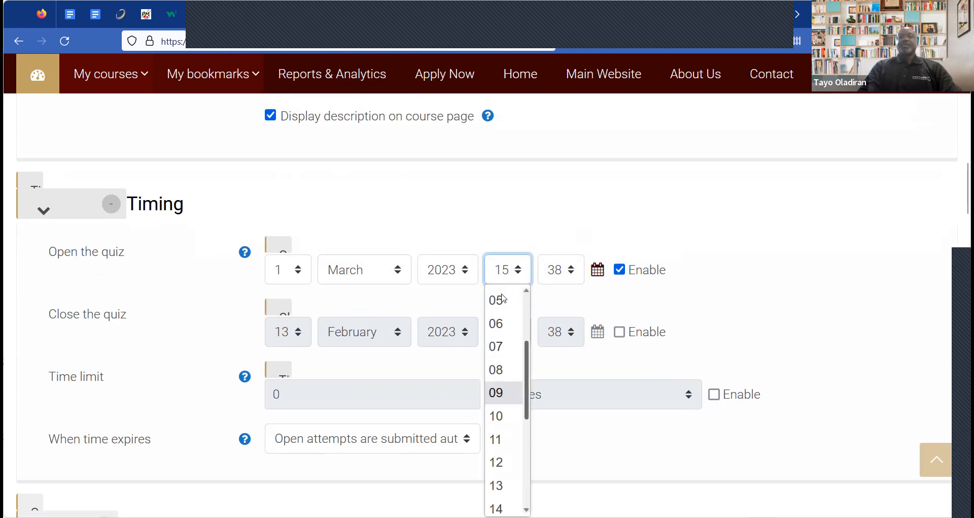
pyautogui.click(501, 298)
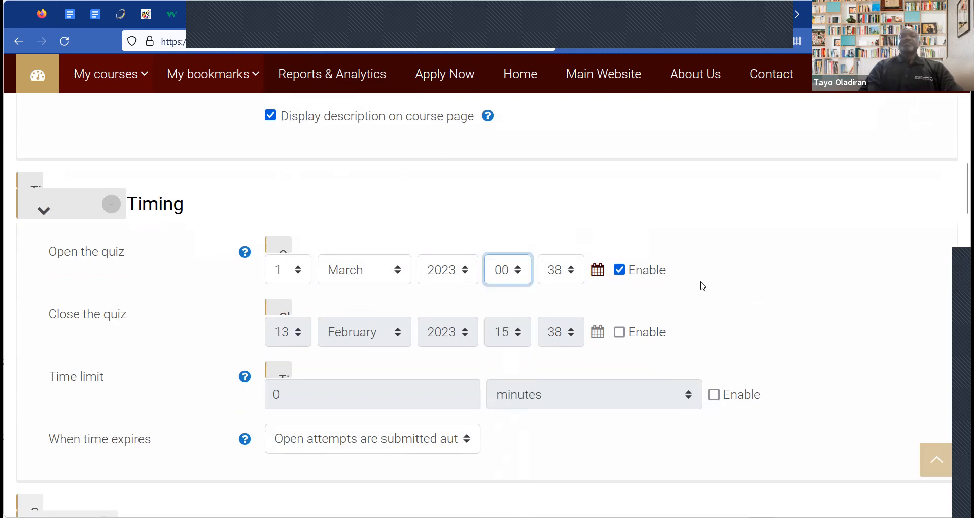
pyautogui.click(558, 280)
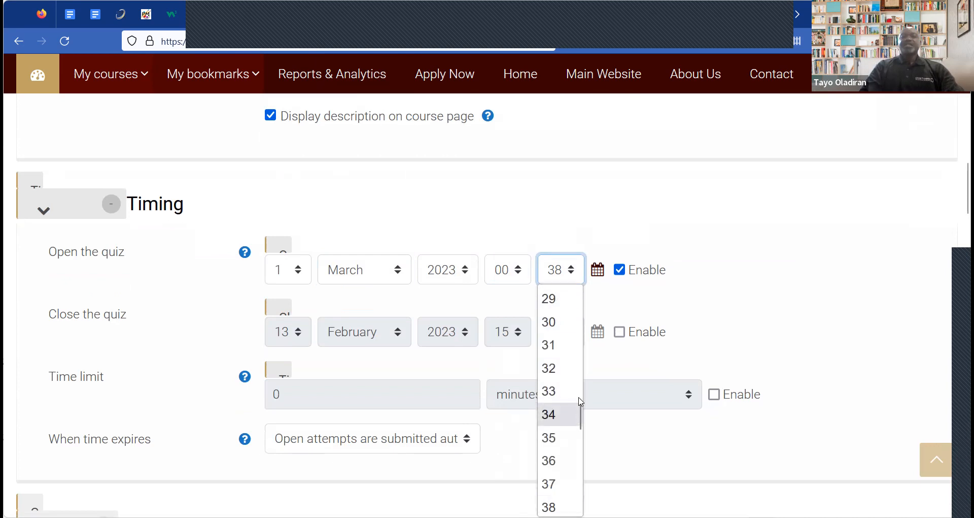
pyautogui.moveTo(578, 411); pyautogui.dragTo(551, 297)
pyautogui.click(551, 298)
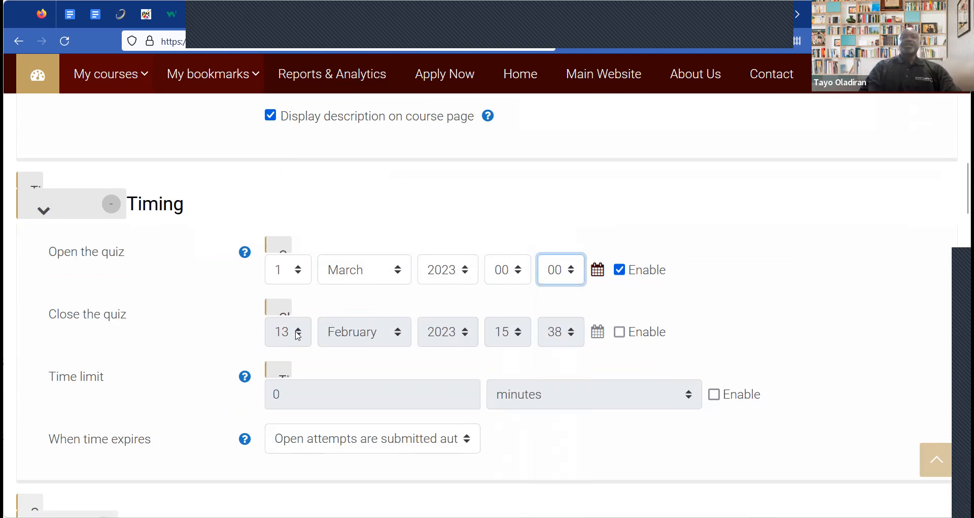
# Enable the quiz closing date, setting its day to 5 and its time to 23:59
pyautogui.click(620, 332)
pyautogui.click(298, 339)
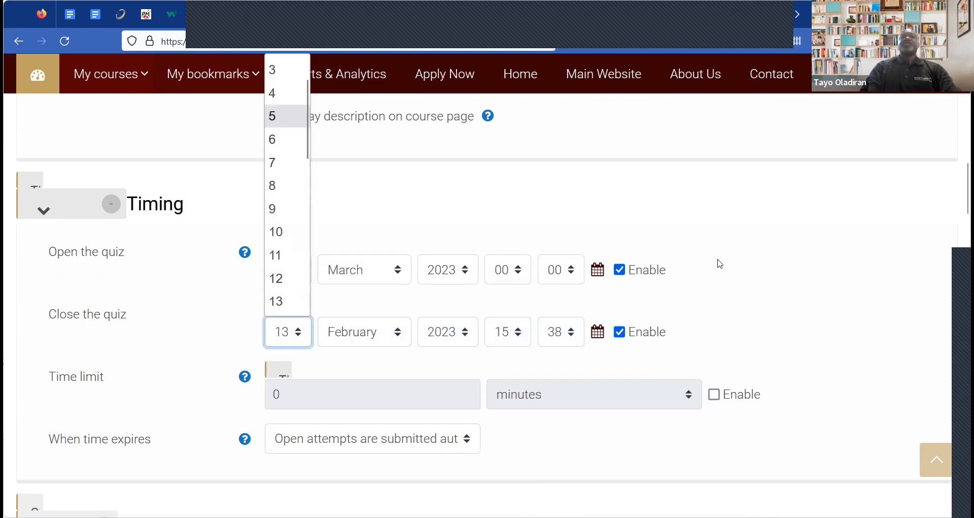
pyautogui.click(518, 335)
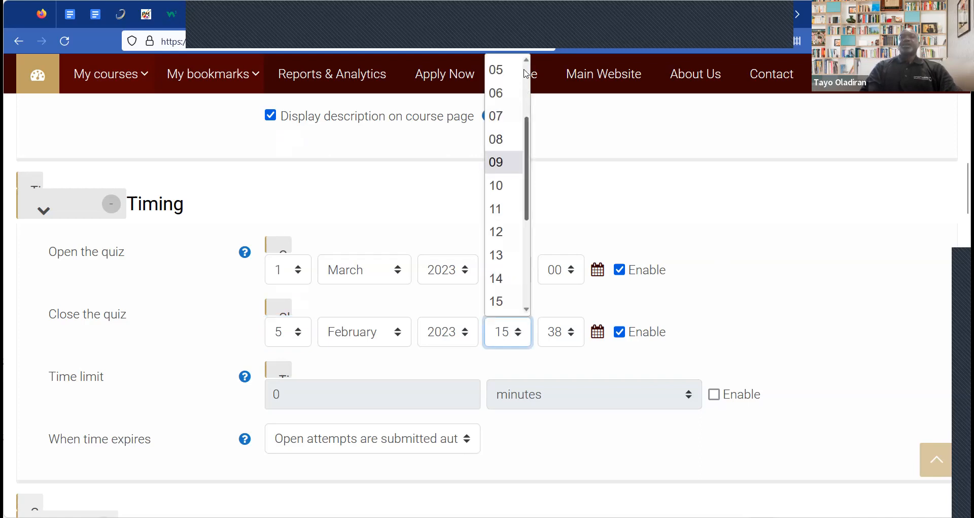
pyautogui.scroll(2, 503, 91)
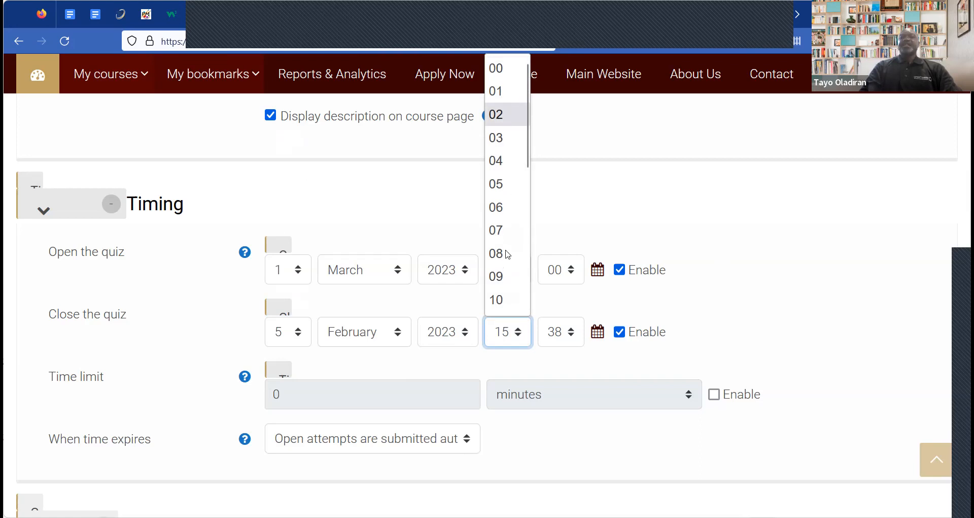
pyautogui.scroll(-5, 501, 304)
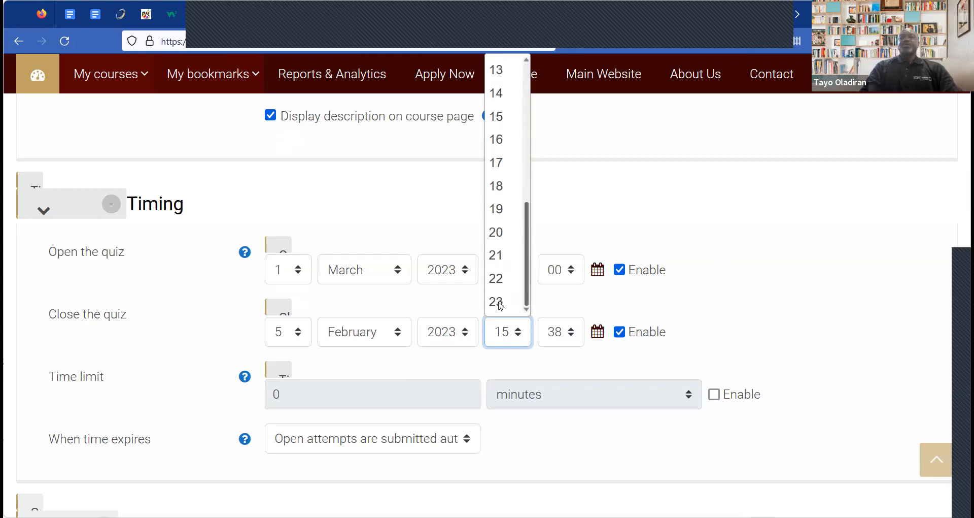
pyautogui.click(560, 342)
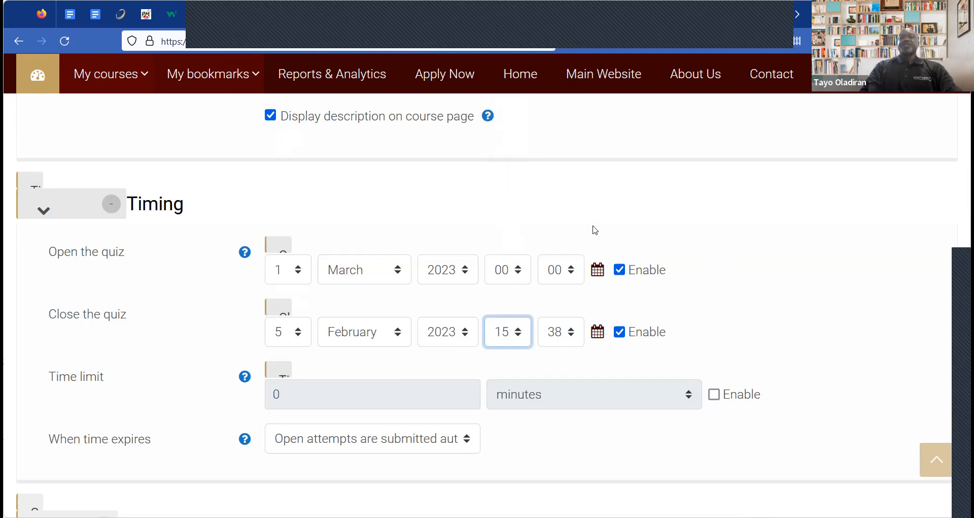
pyautogui.scroll(-7, 563, 299)
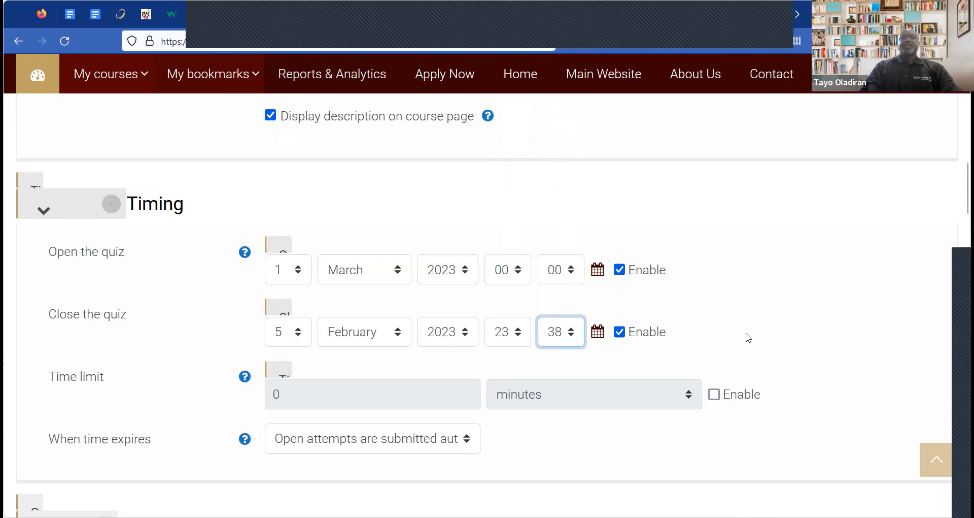
pyautogui.scroll(-3, 748, 337)
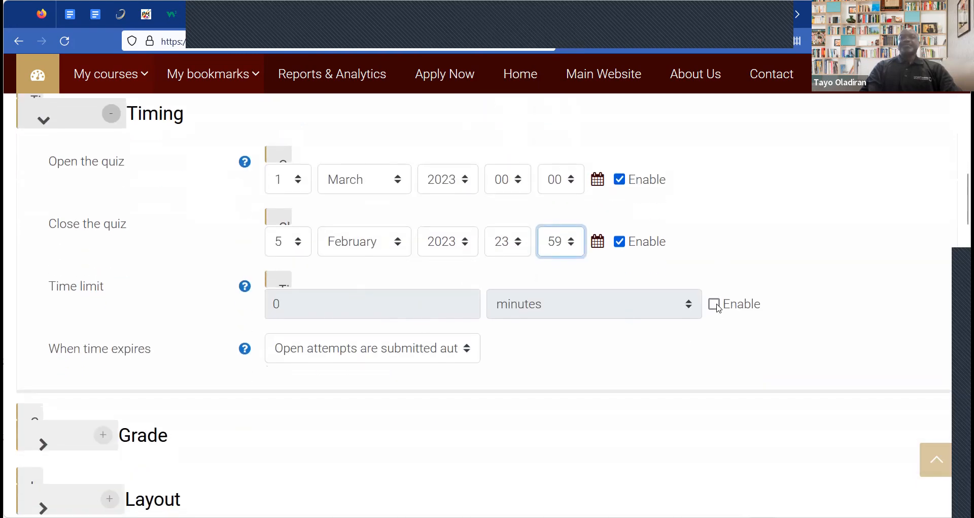
# Enable a 30-minute time limit and choose that open attempts are submitted automatically when time expires
pyautogui.click(276, 303)
pyautogui.write('3')
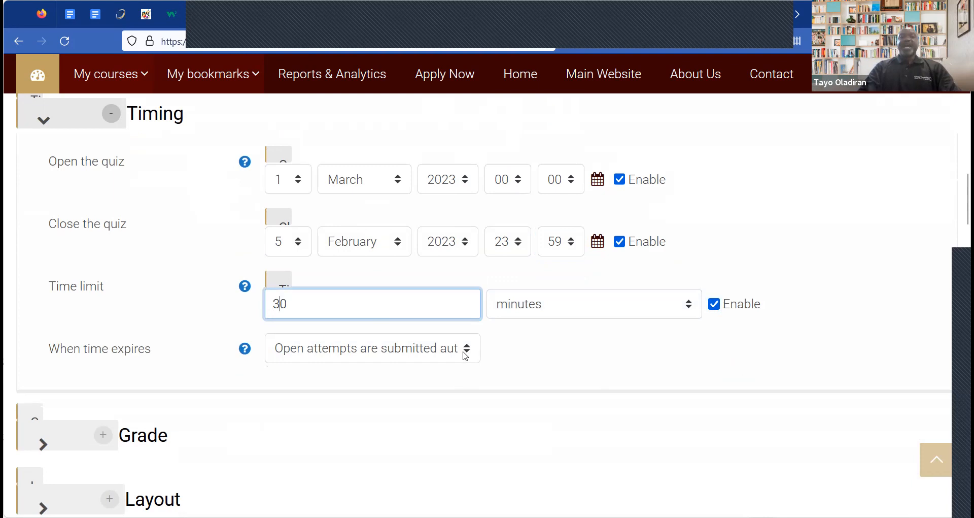
pyautogui.click(437, 355)
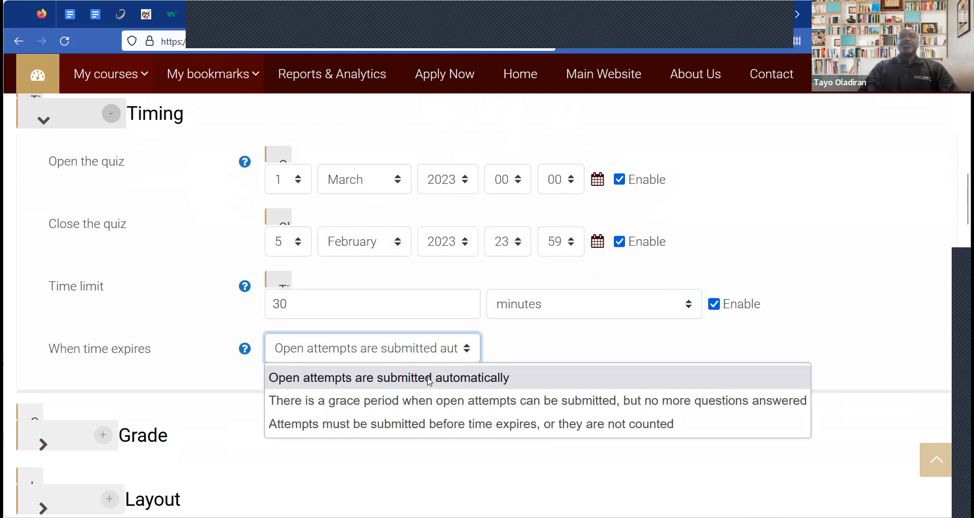
pyautogui.click(481, 378)
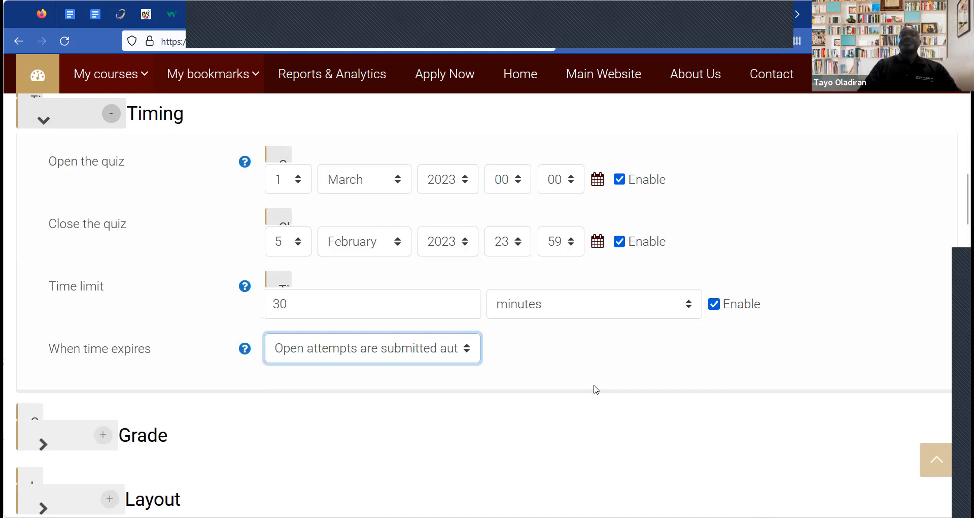
# In the Grade settings, allow 2 attempts and set the grading method to Average grade
pyautogui.scroll(-4, 596, 389)
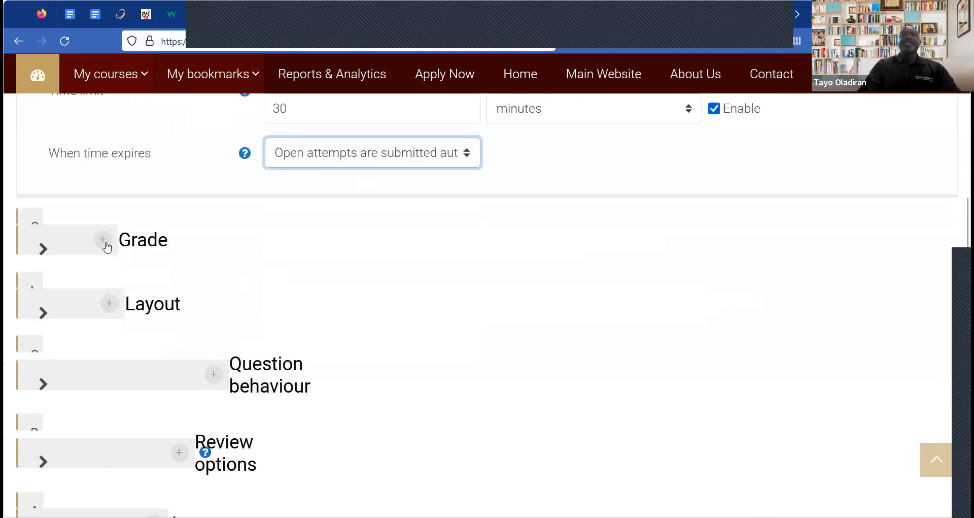
pyautogui.click(104, 239)
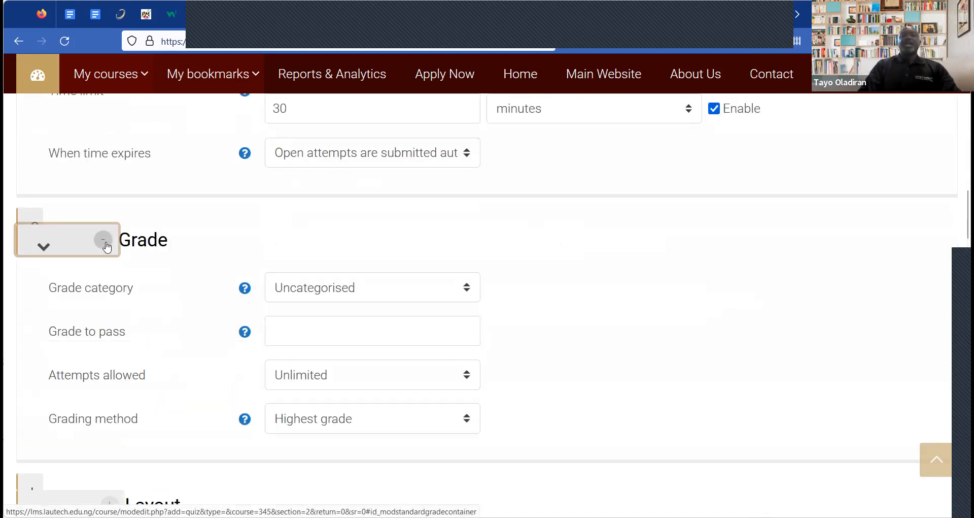
pyautogui.click(466, 376)
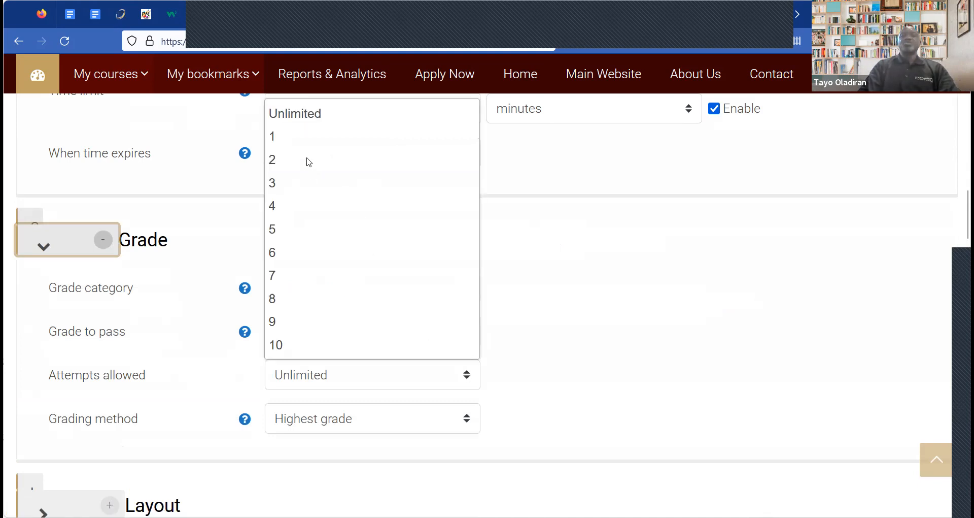
pyautogui.click(468, 420)
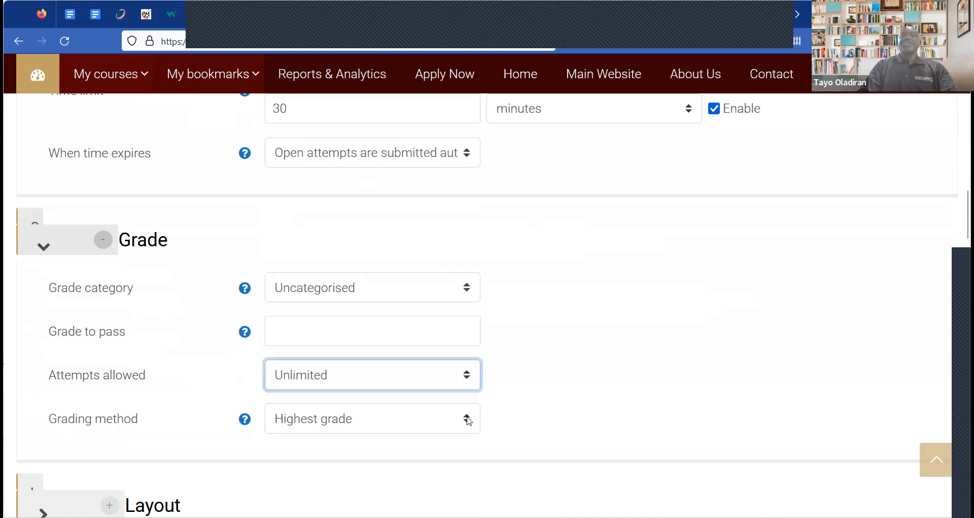
pyautogui.press('2')
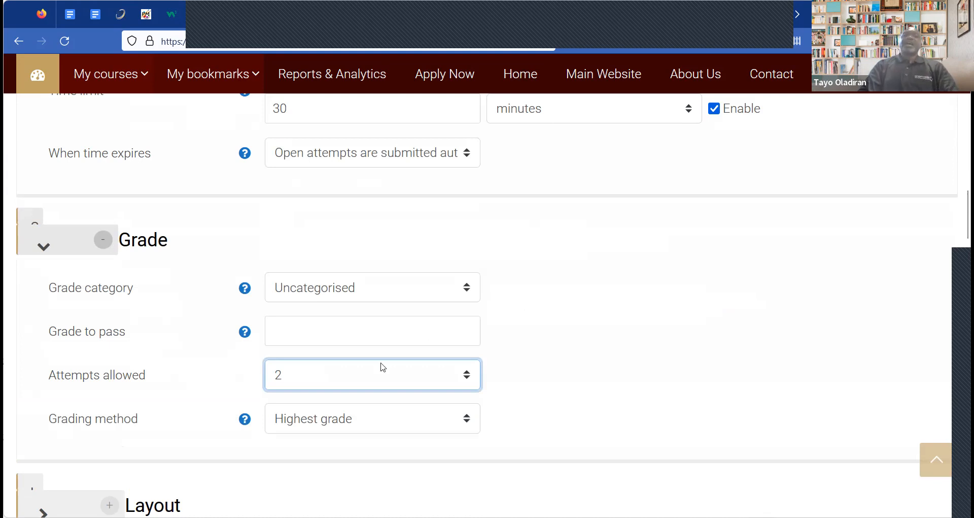
pyautogui.press('Tab')
pyautogui.press('Down')
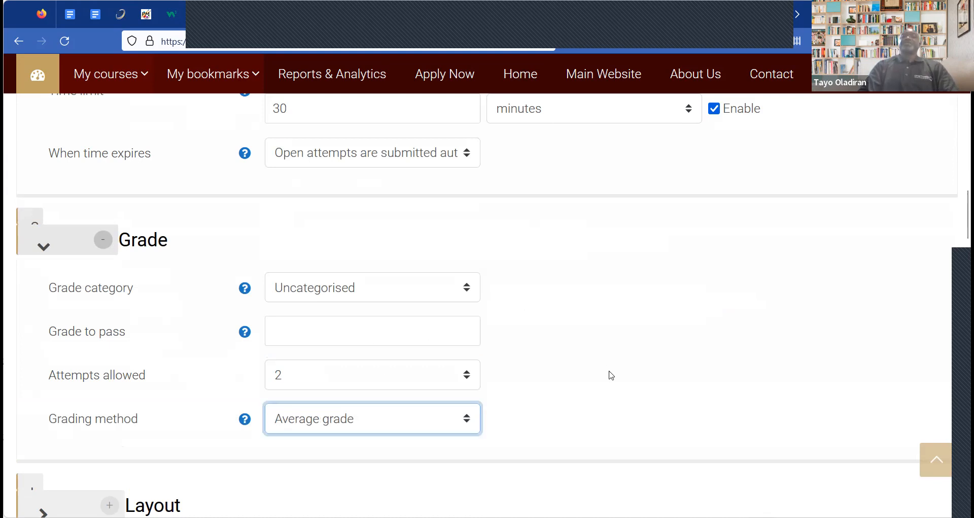
pyautogui.scroll(-1, 611, 375)
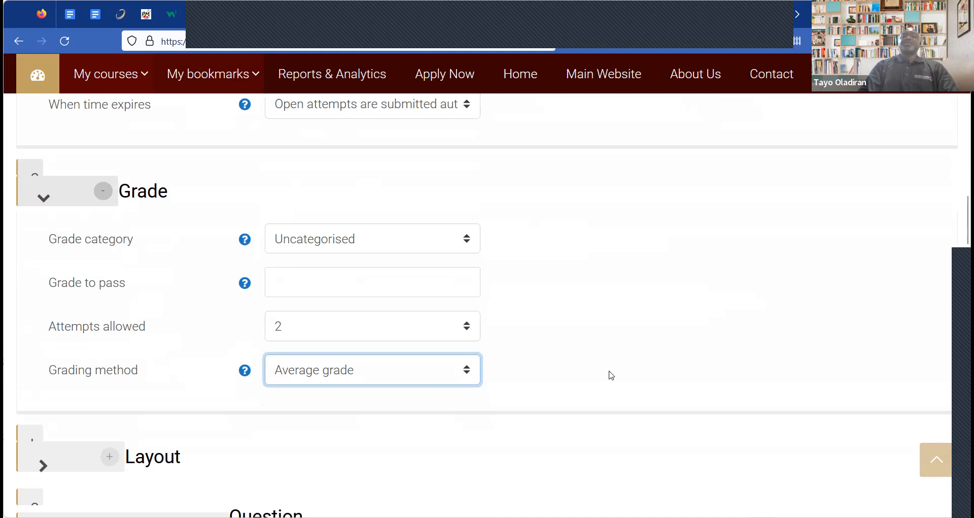
pyautogui.scroll(-1, 612, 374)
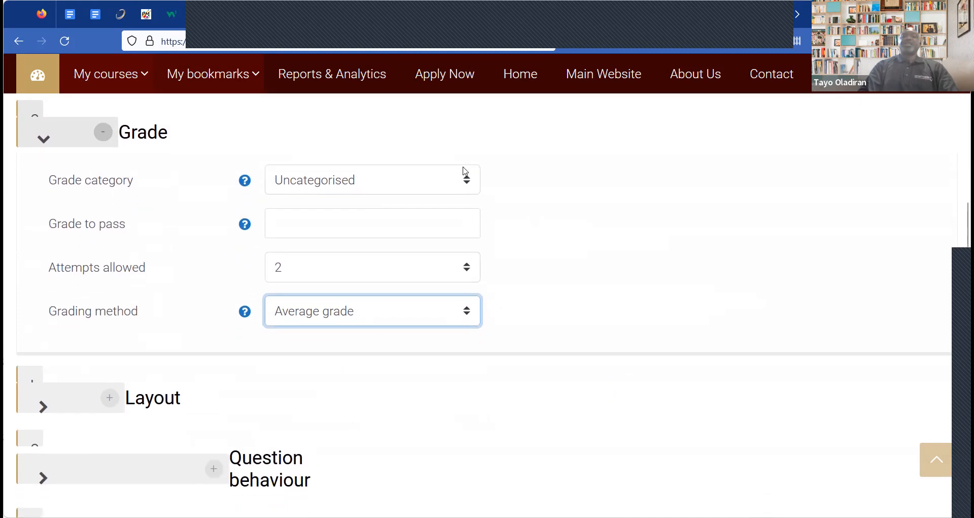
# Check the quiz's Grade category choices and expand the Layout settings to review the New page options
pyautogui.click(464, 169)
pyautogui.click(639, 273)
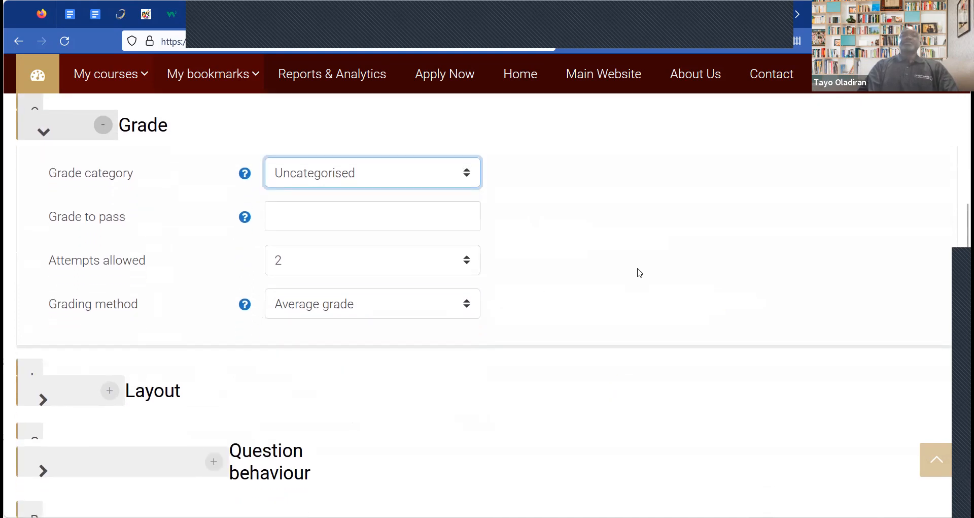
pyautogui.scroll(-4, 555, 253)
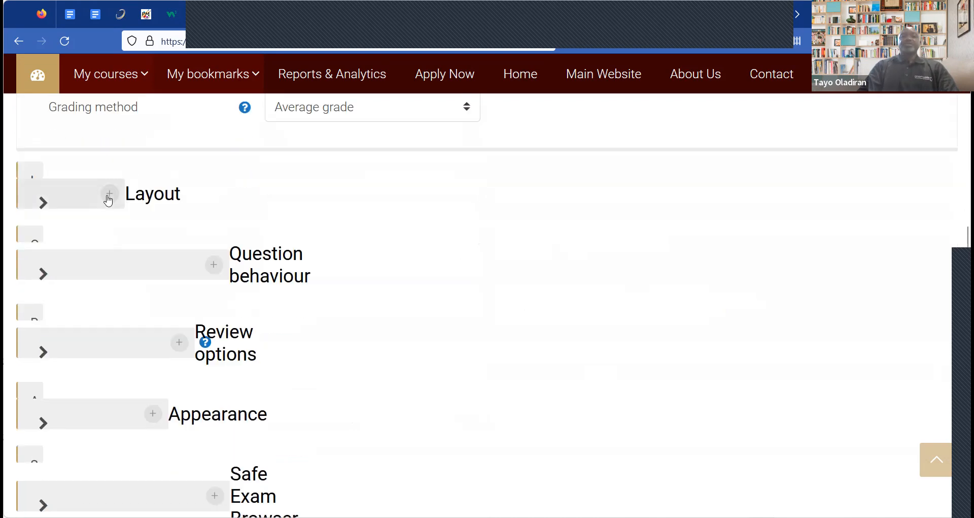
pyautogui.click(108, 199)
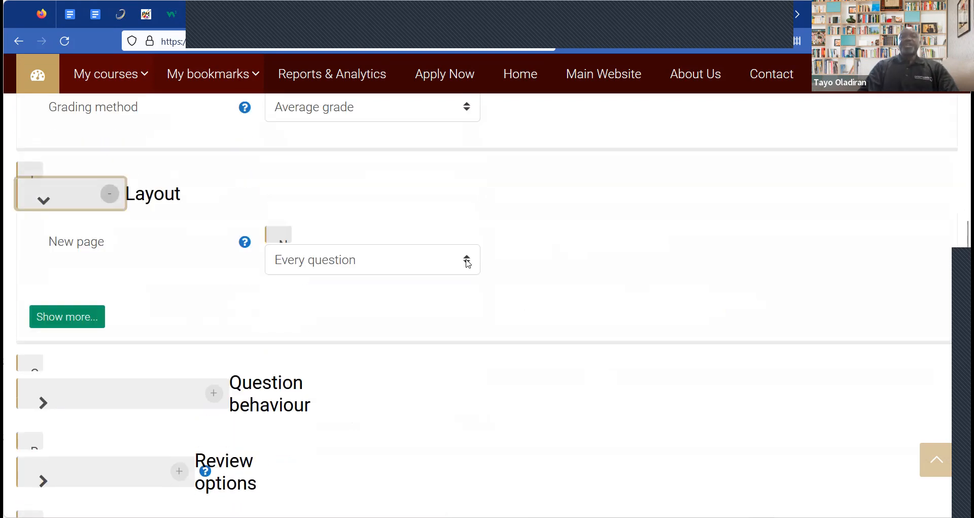
pyautogui.click(406, 262)
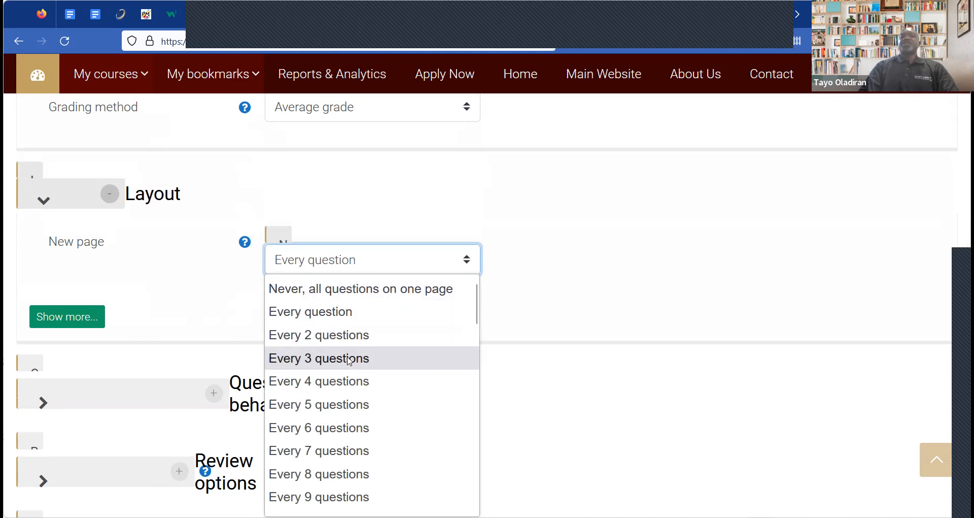
pyautogui.click(348, 336)
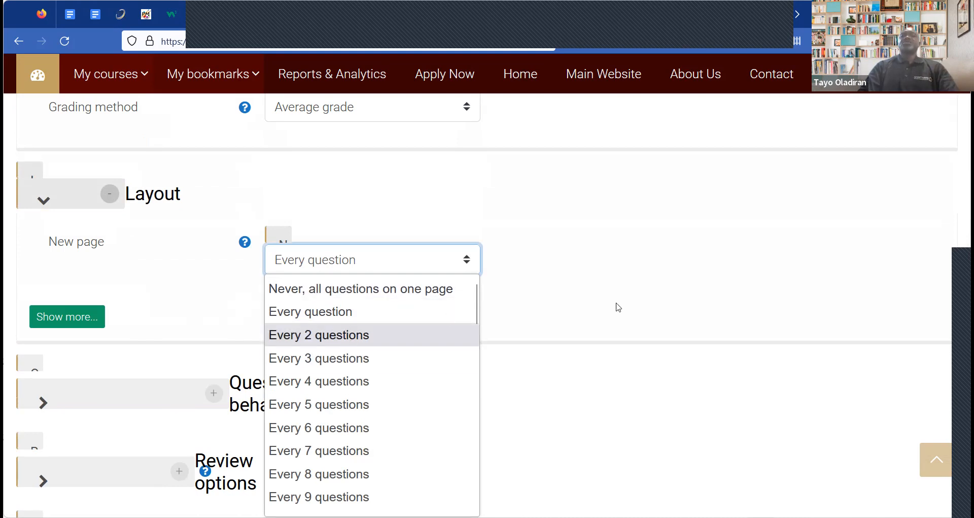
# Expand the Safe Exam Browser settings and review the options for requiring its use, keeping No
pyautogui.scroll(-6, 618, 307)
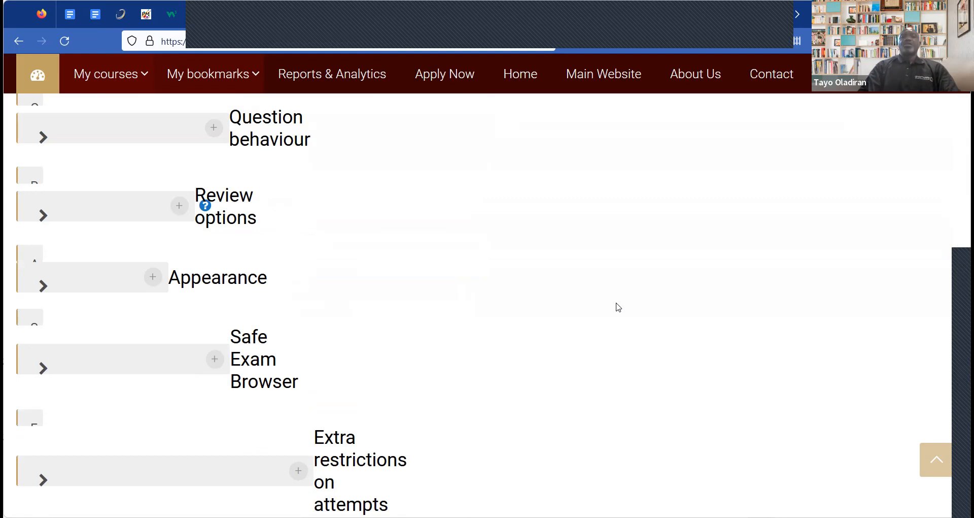
pyautogui.scroll(-2, 619, 307)
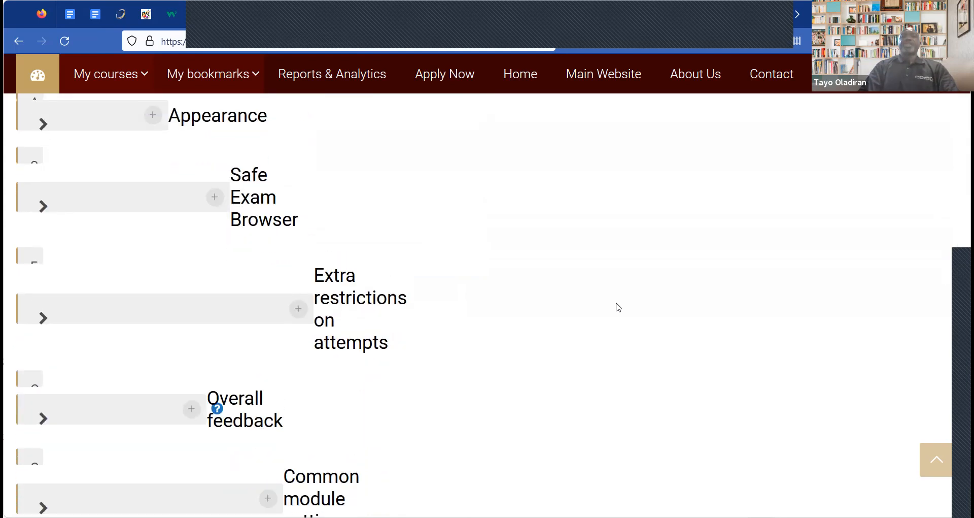
pyautogui.click(217, 225)
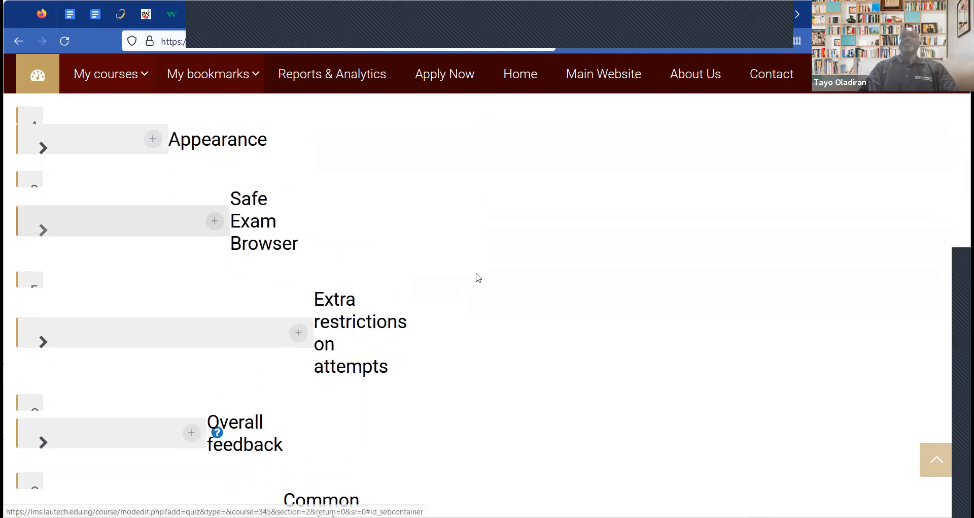
pyautogui.click(467, 289)
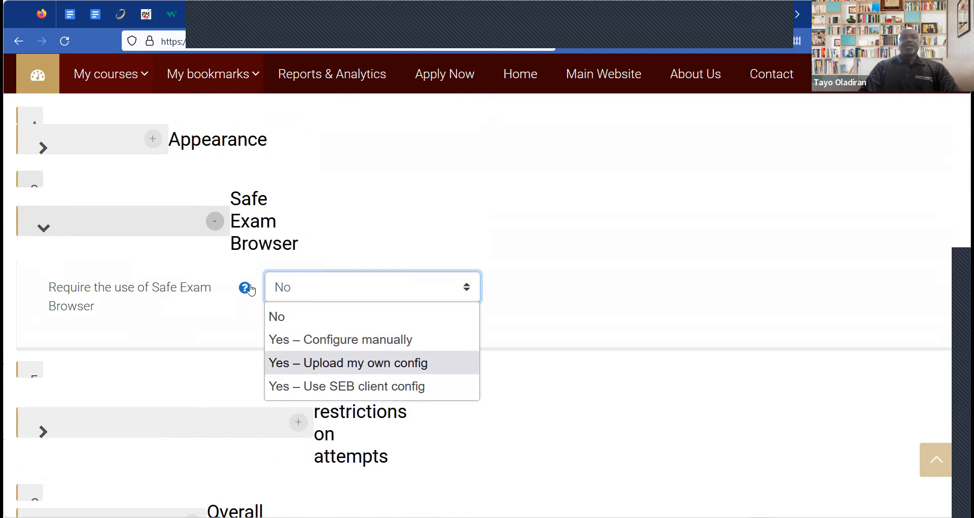
pyautogui.press('Return')
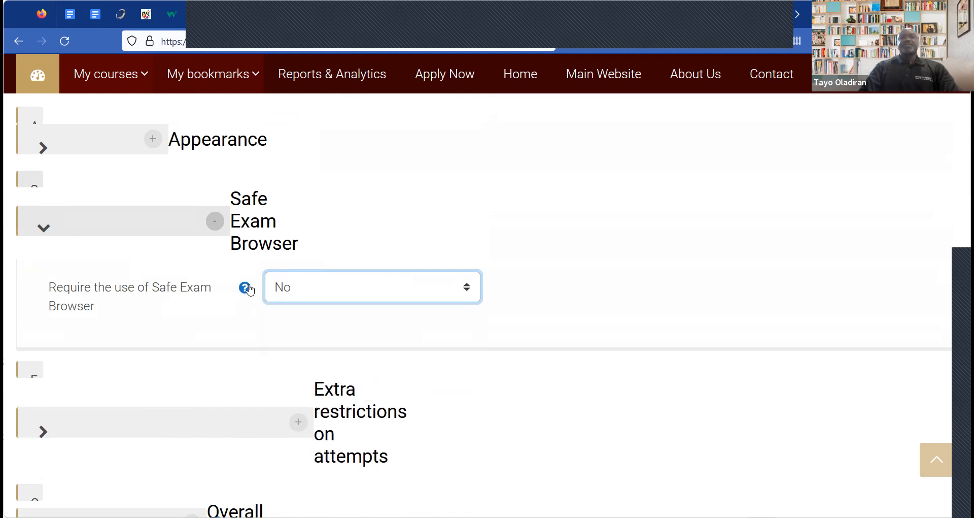
# Read the help explaining the options for requiring the use of Safe Exam Browser, and close it
pyautogui.click(245, 287)
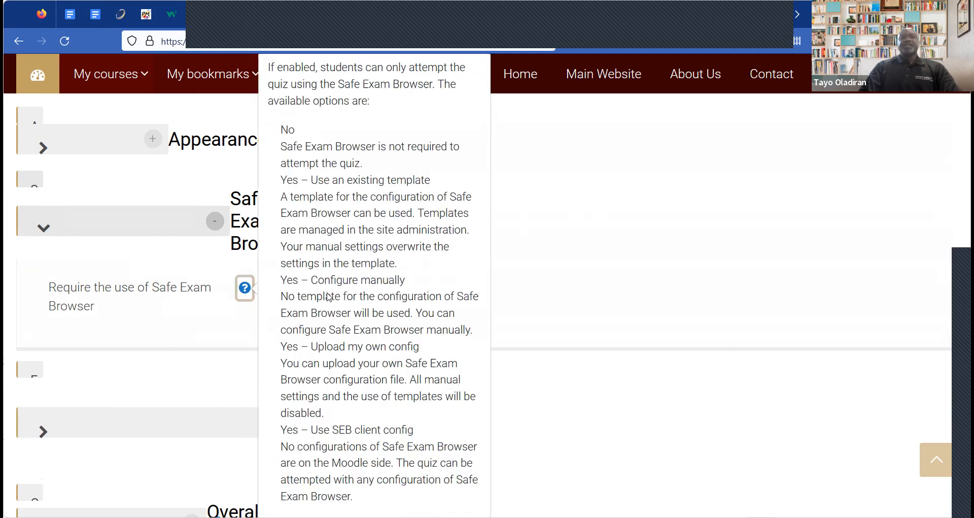
pyautogui.click(549, 311)
pyautogui.scroll(-1, 549, 311)
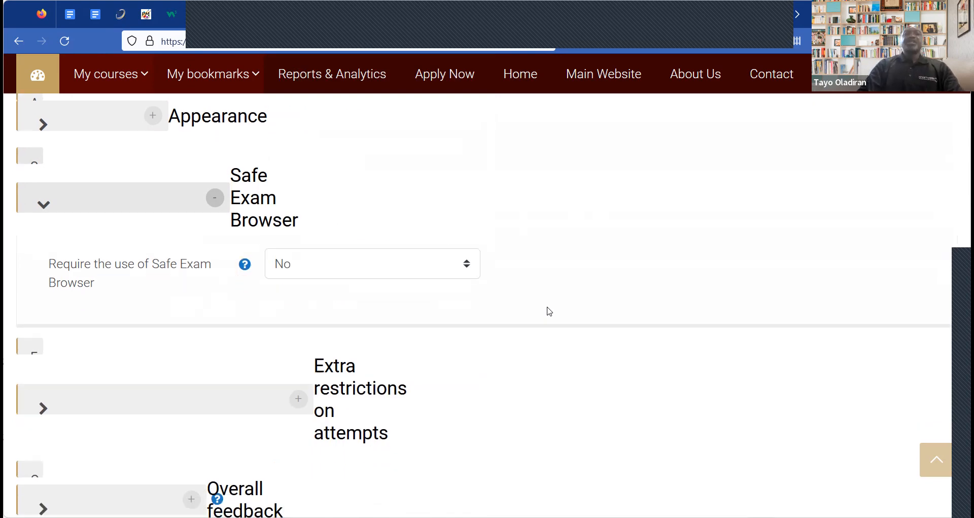
# Expand the extra restrictions on attempts, including the additional options, and review the password, network address, delay and browser security settings
pyautogui.scroll(-3, 549, 311)
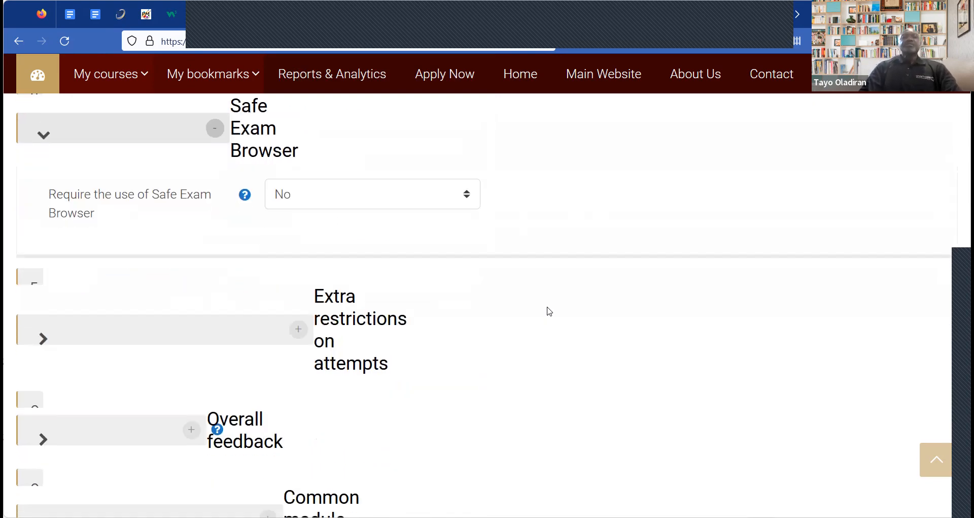
pyautogui.scroll(-6, 549, 311)
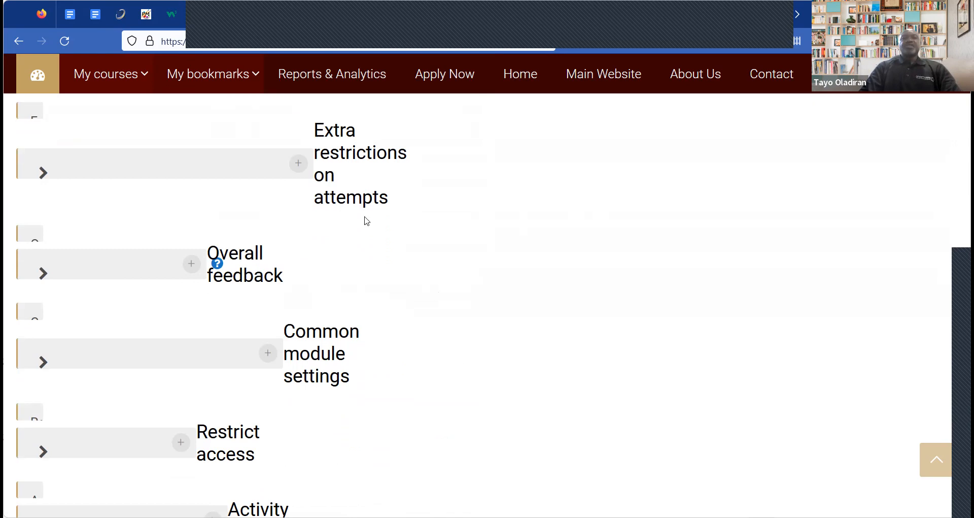
pyautogui.click(300, 165)
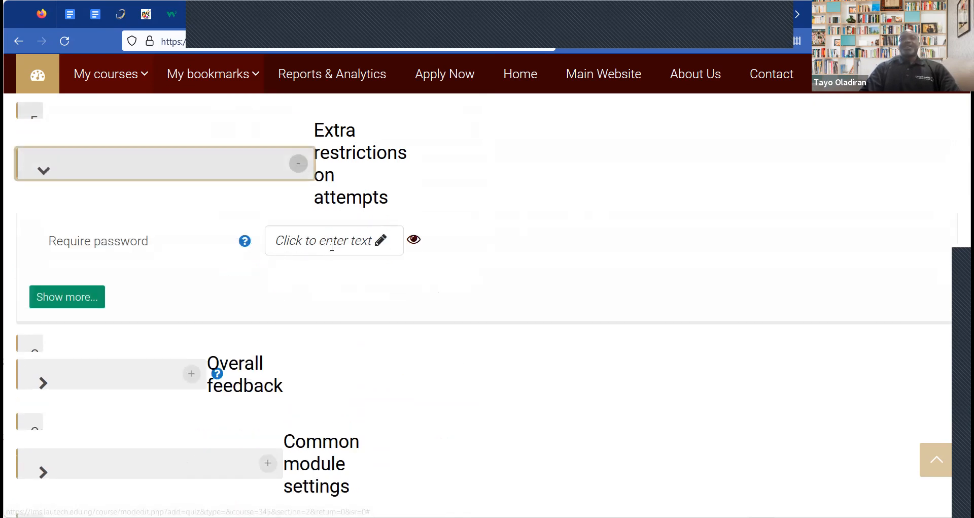
pyautogui.click(360, 245)
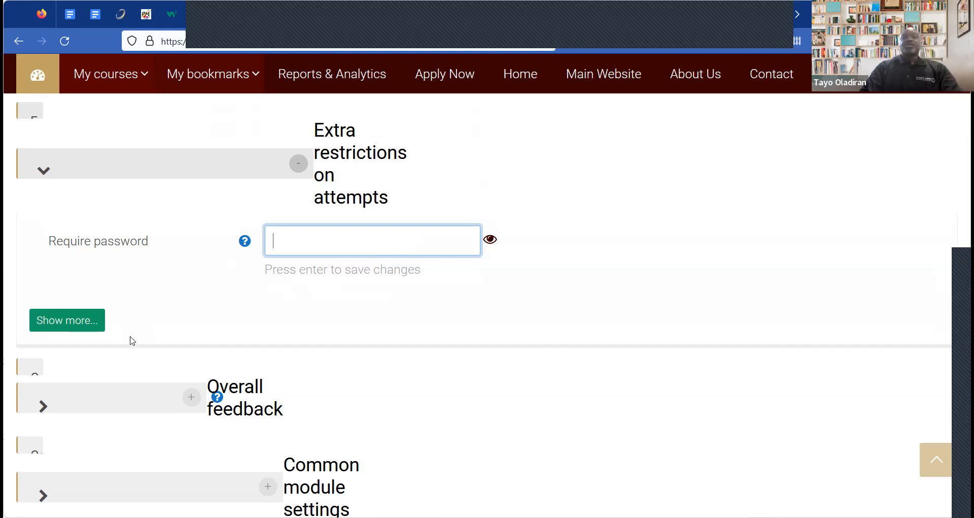
pyautogui.click(91, 326)
pyautogui.scroll(-2, 652, 297)
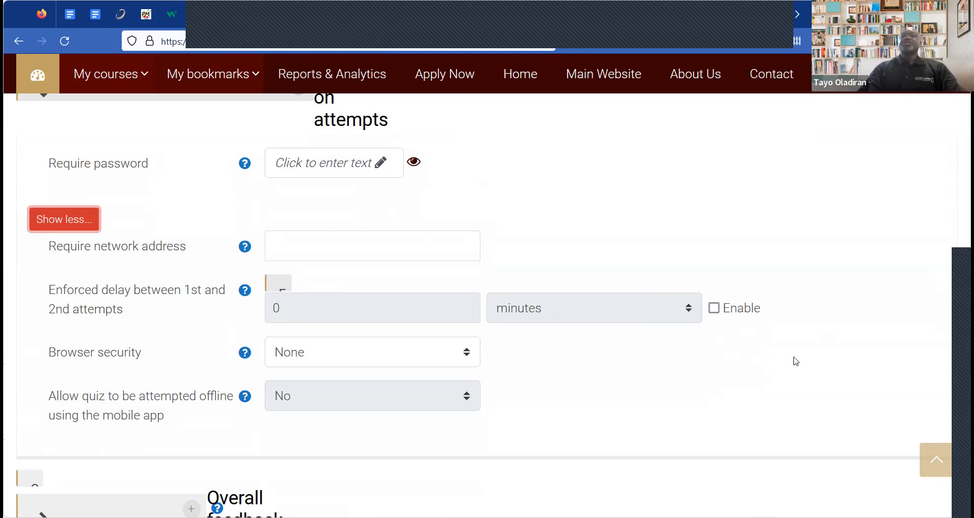
pyautogui.scroll(-1, 764, 402)
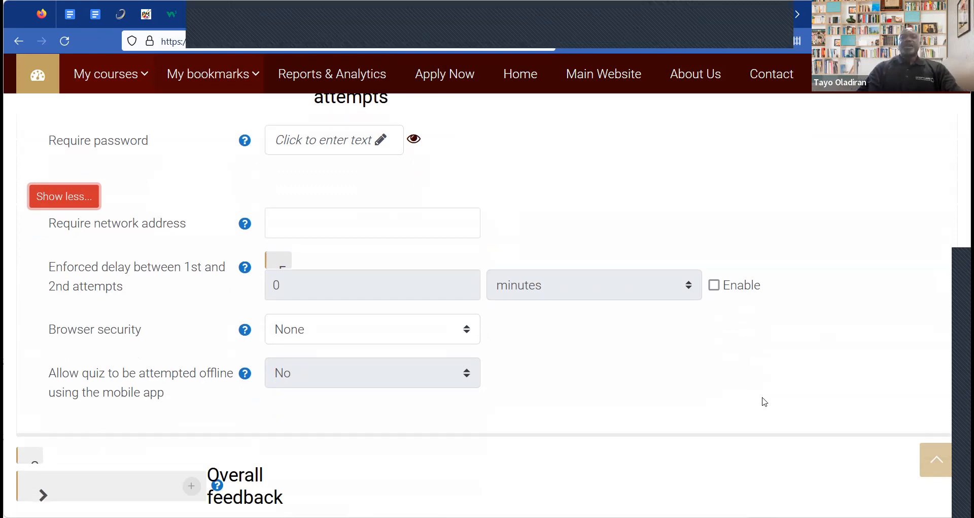
# Try to save the quiz settings and display the quiz
pyautogui.scroll(-10, 765, 402)
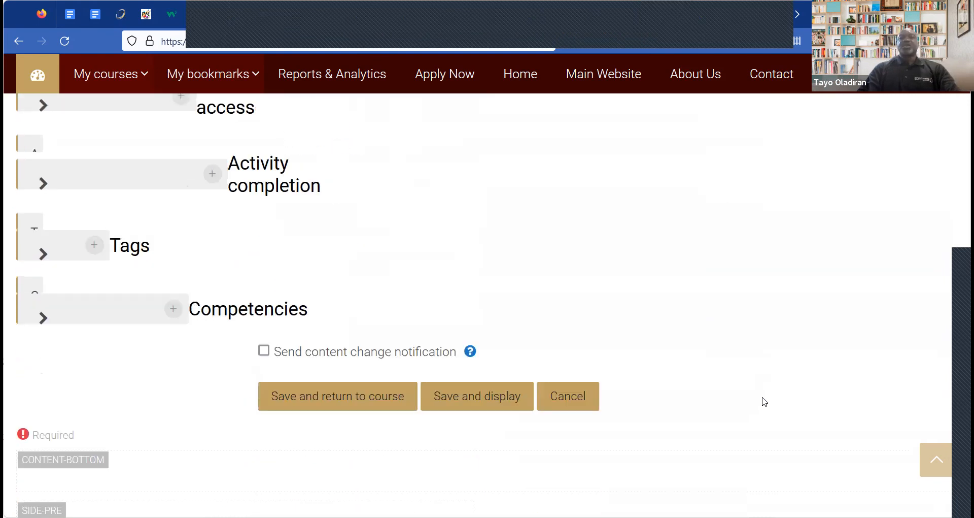
pyautogui.scroll(-8, 765, 402)
pyautogui.scroll(2, 369, 292)
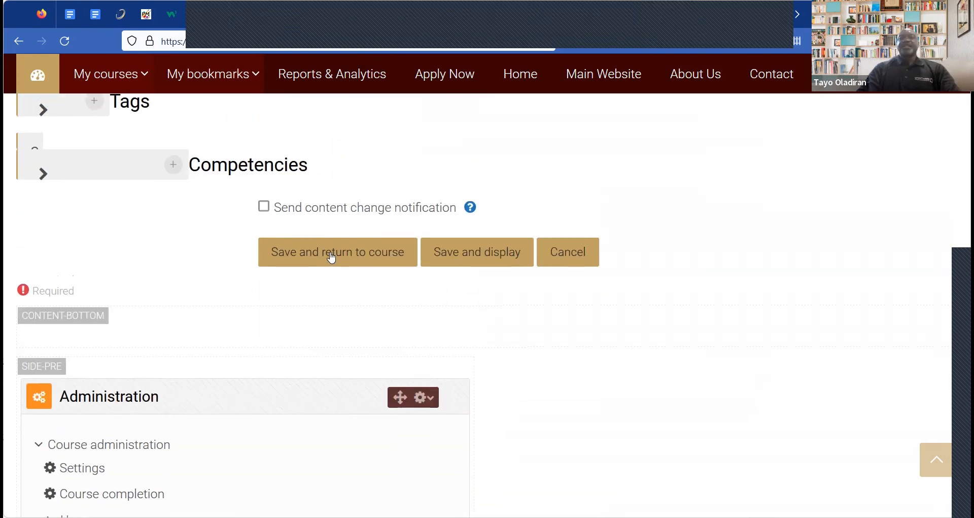
pyautogui.click(465, 258)
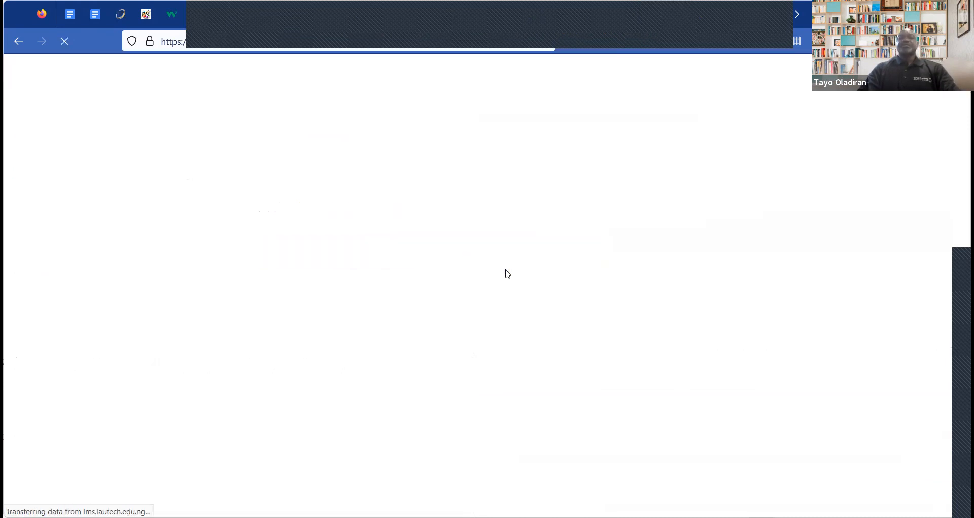
# Change the month of the quiz's closing date to March, save the settings and return to the course
pyautogui.scroll(-8, 584, 364)
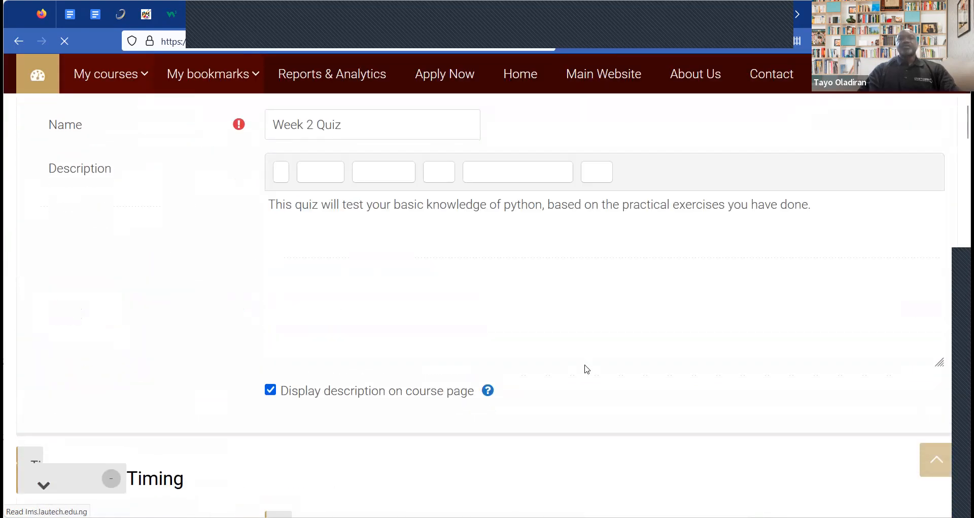
pyautogui.scroll(-5, 586, 364)
pyautogui.scroll(-2, 507, 368)
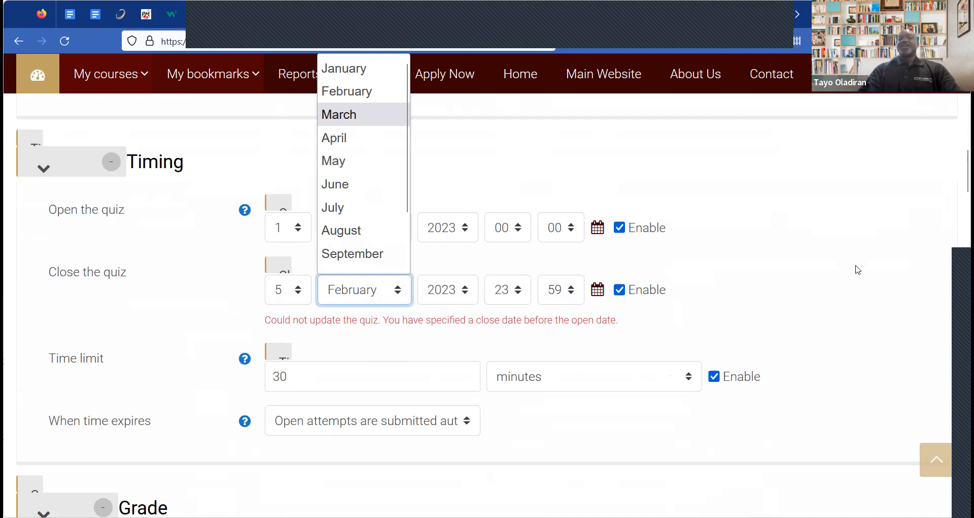
pyautogui.scroll(-6, 858, 269)
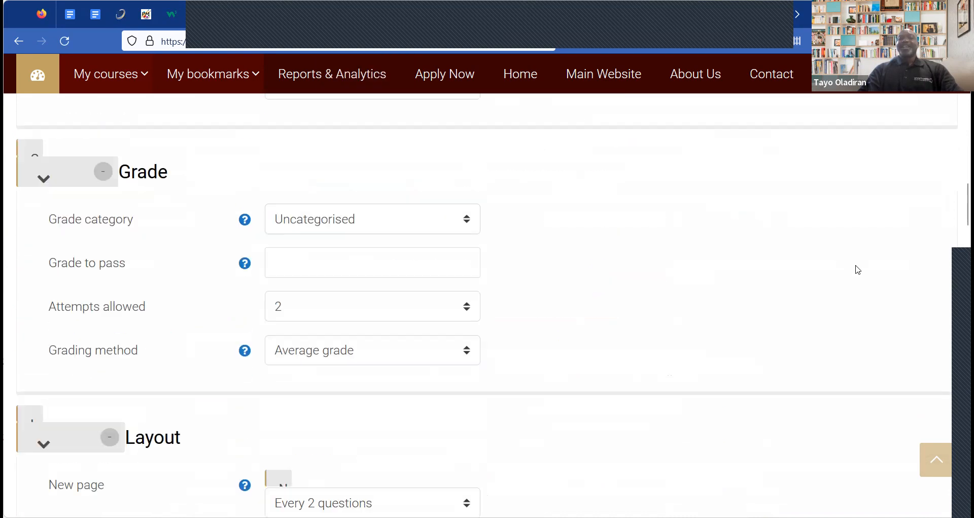
pyautogui.scroll(-15, 858, 269)
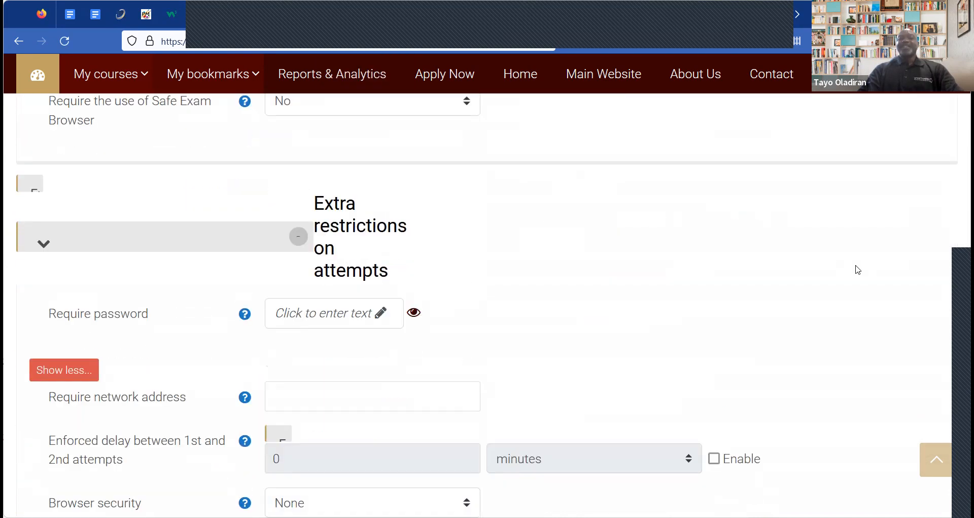
pyautogui.scroll(-15, 857, 269)
pyautogui.click(348, 169)
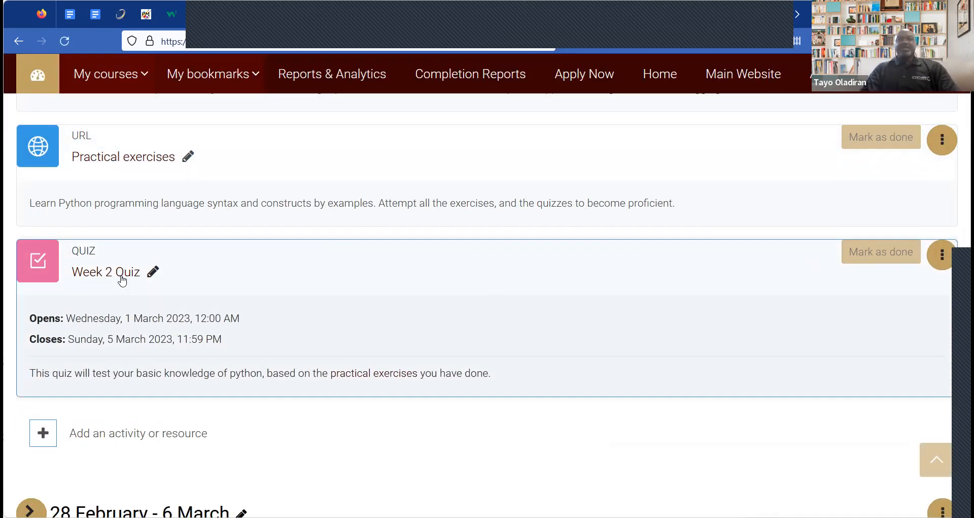
# Open the Week 2 Quiz from the course page and review its attempts, time limit and grading summary
pyautogui.click(123, 278)
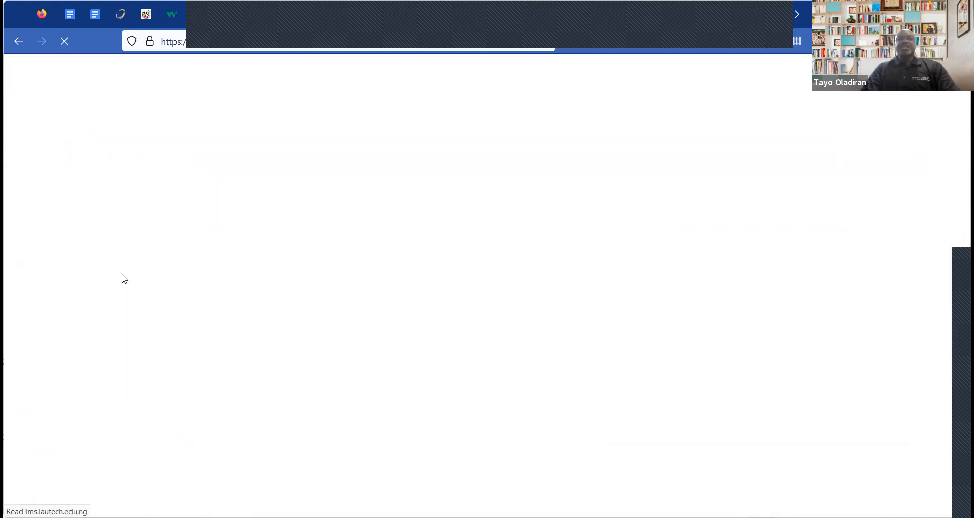
pyautogui.scroll(-8, 516, 315)
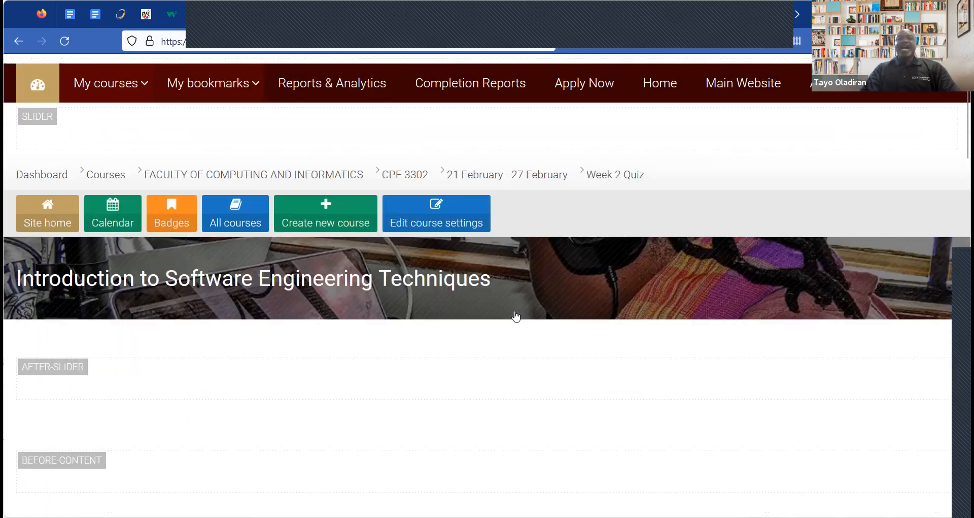
pyautogui.scroll(-2, 516, 315)
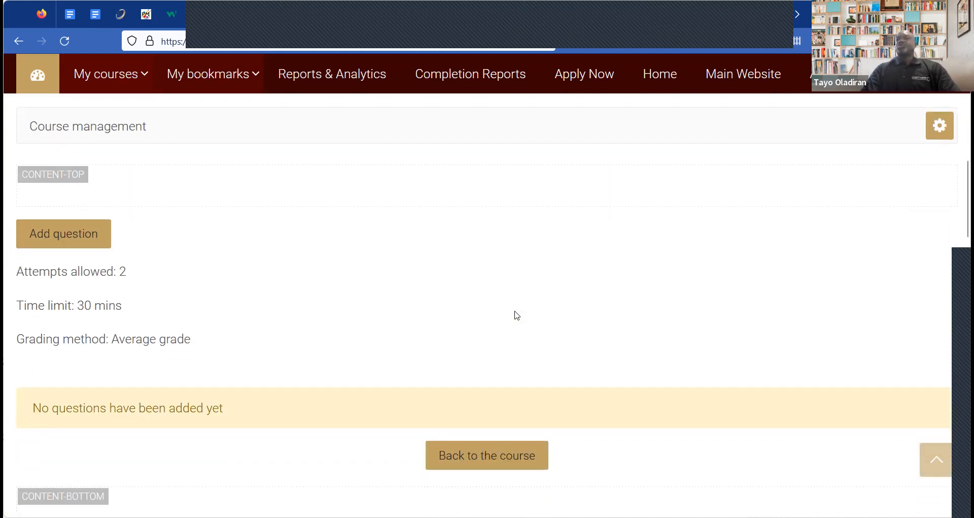
pyautogui.scroll(5, 517, 315)
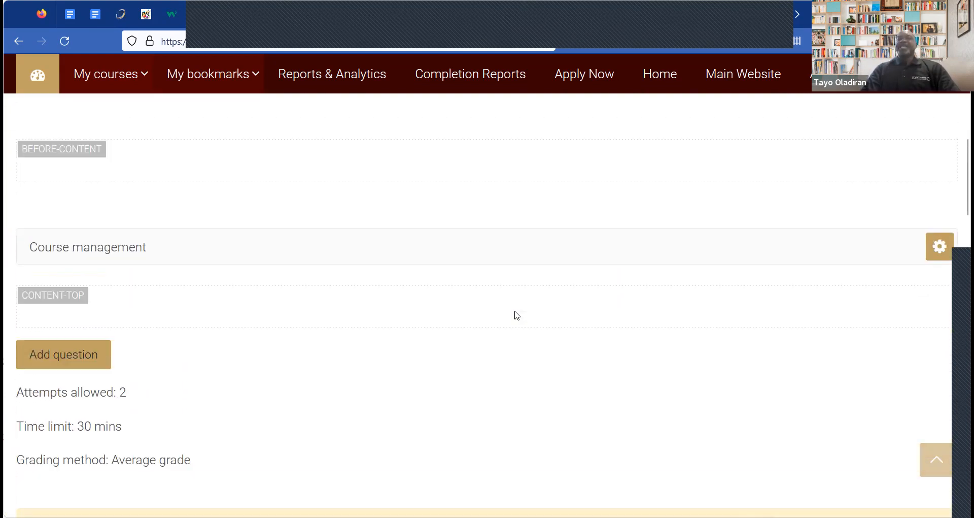
pyautogui.scroll(-5, 516, 315)
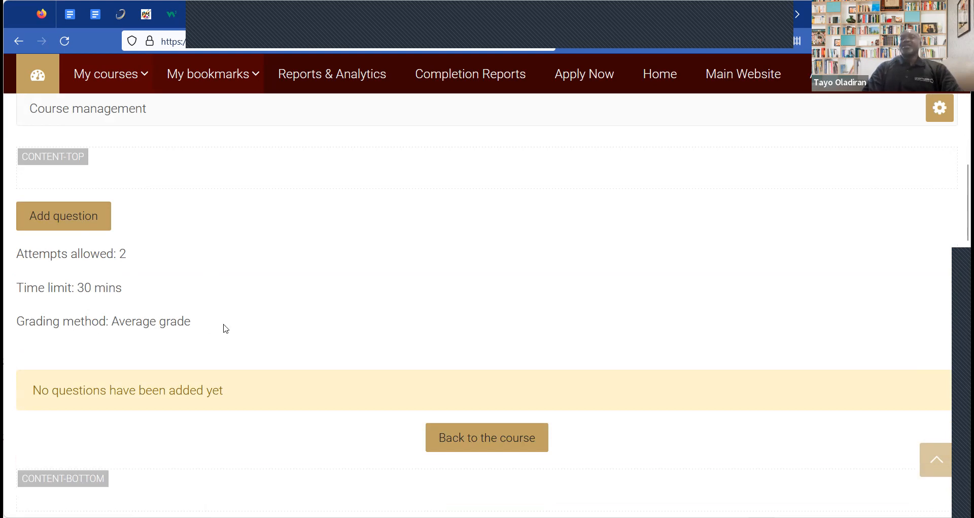
# Open the quiz's question editing page and save a maximum grade of 20.00
pyautogui.click(45, 220)
pyautogui.click(46, 220)
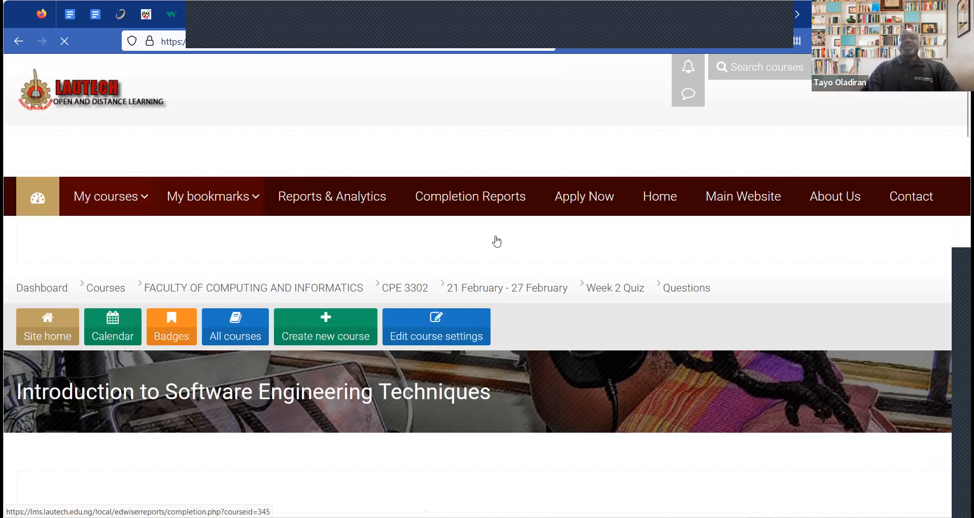
pyautogui.scroll(-5, 496, 238)
pyautogui.scroll(-4, 495, 236)
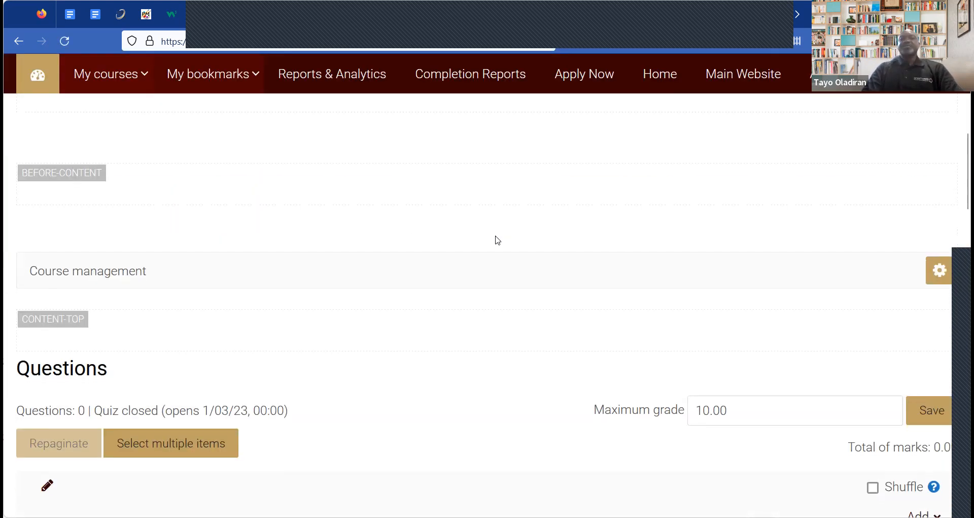
pyautogui.scroll(-1, 497, 240)
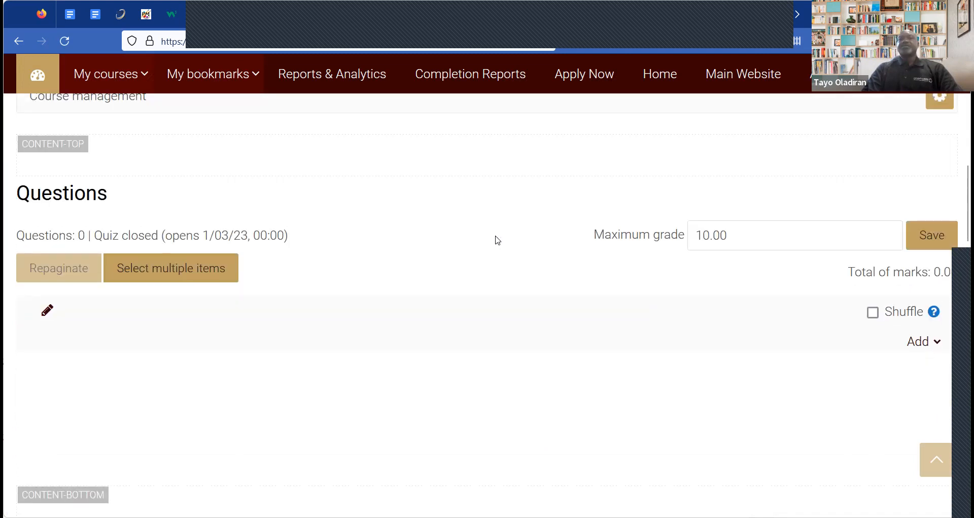
pyautogui.click(697, 237)
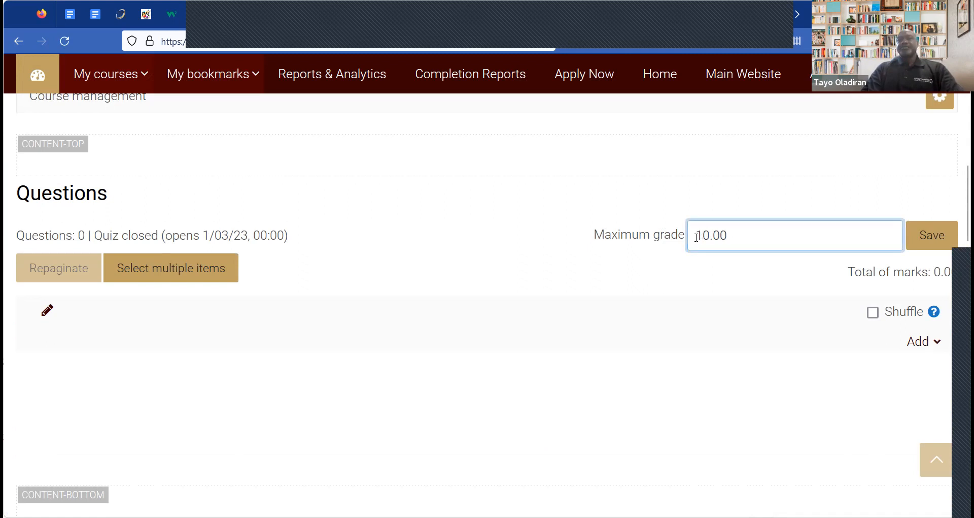
pyautogui.click(941, 235)
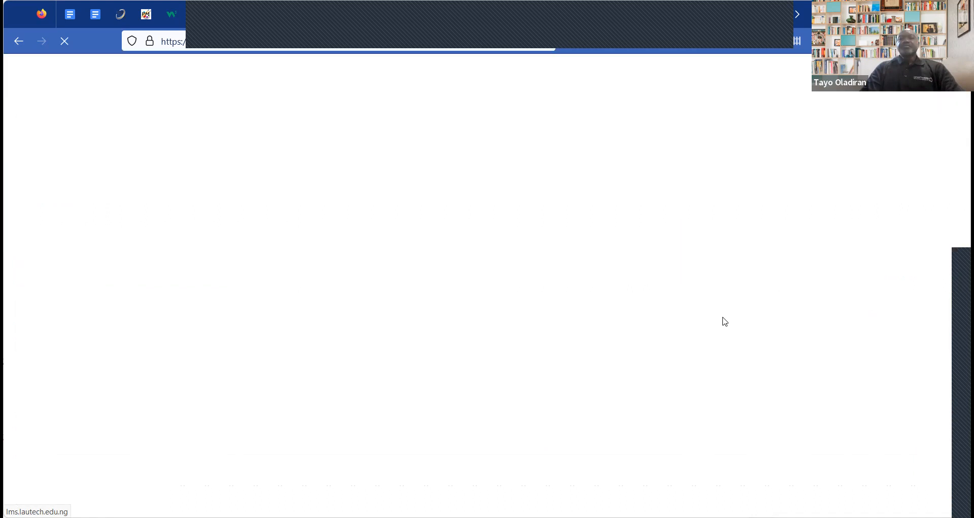
pyautogui.scroll(-10, 723, 318)
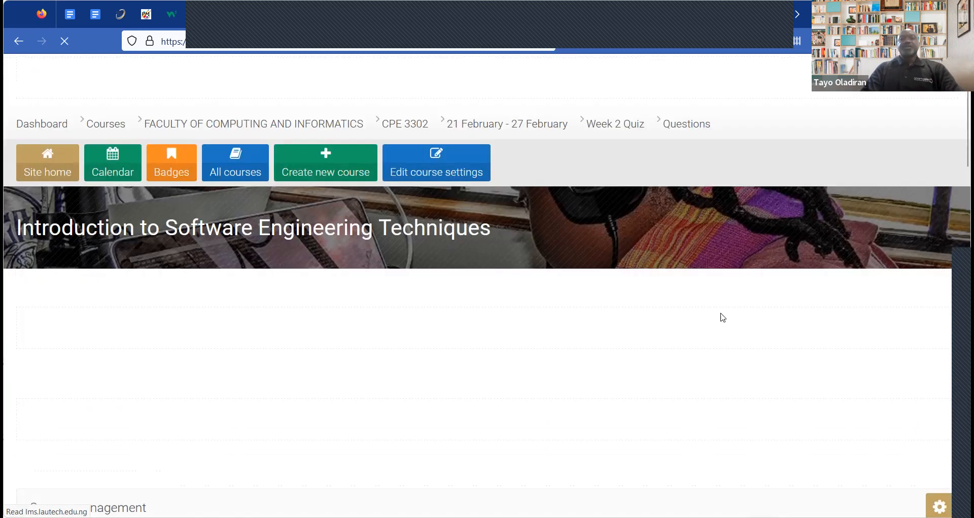
pyautogui.scroll(-2, 723, 317)
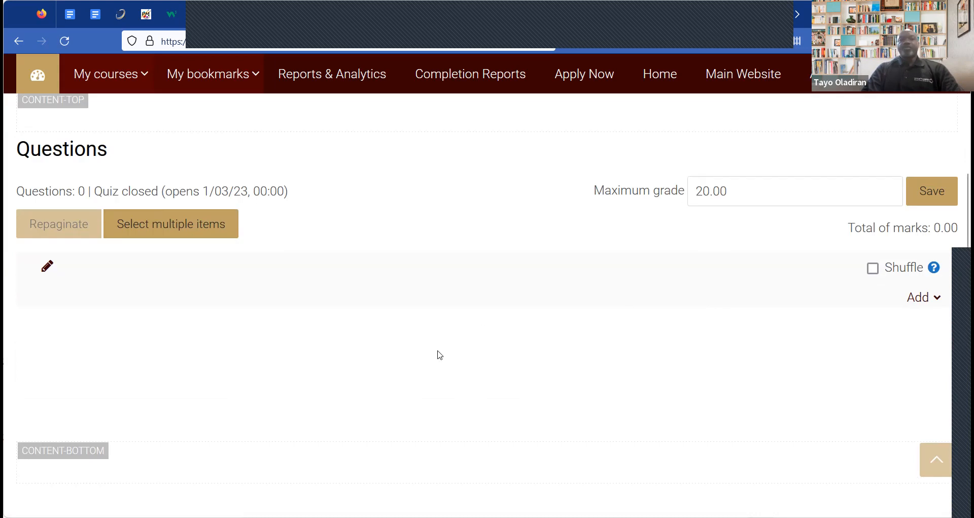
# Add a new question of the Multiple choice type to the quiz and bring up its General settings
pyautogui.scroll(-3, 440, 355)
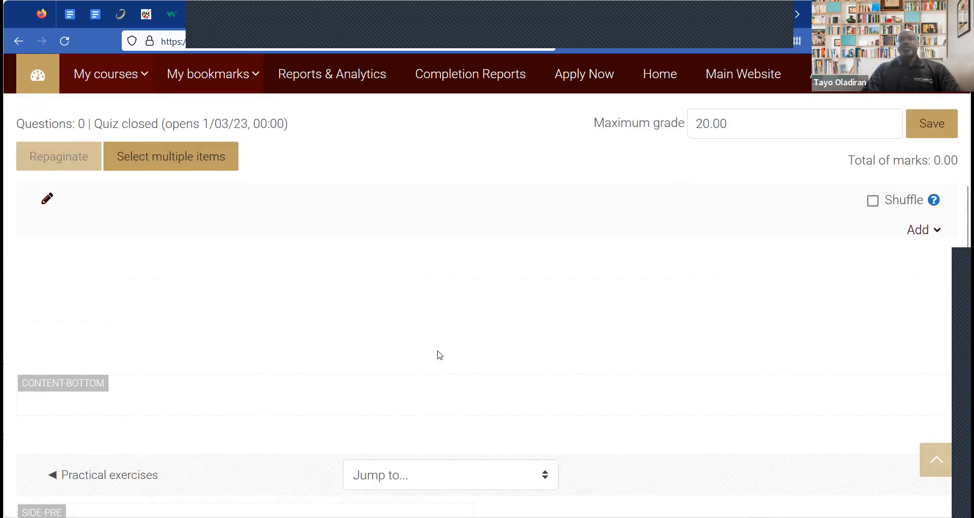
pyautogui.scroll(1, 439, 355)
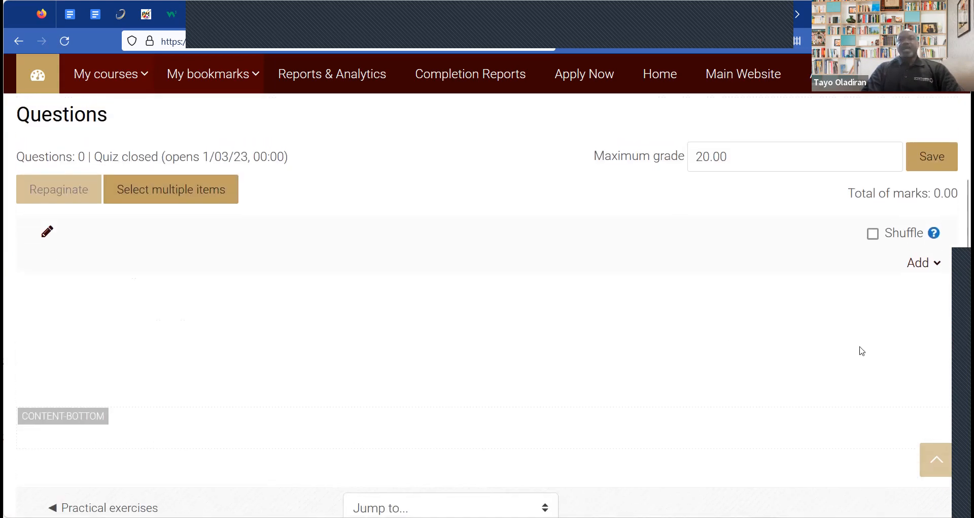
pyautogui.click(920, 272)
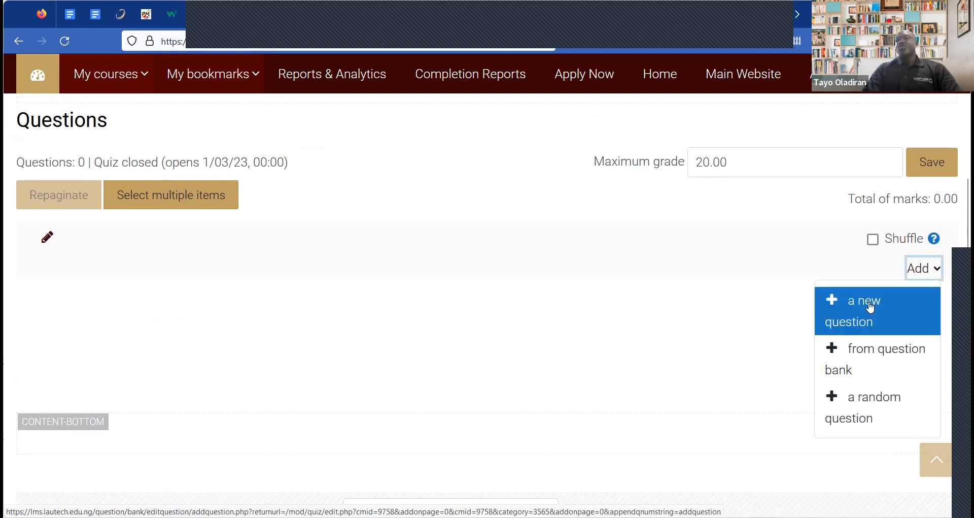
pyautogui.click(869, 300)
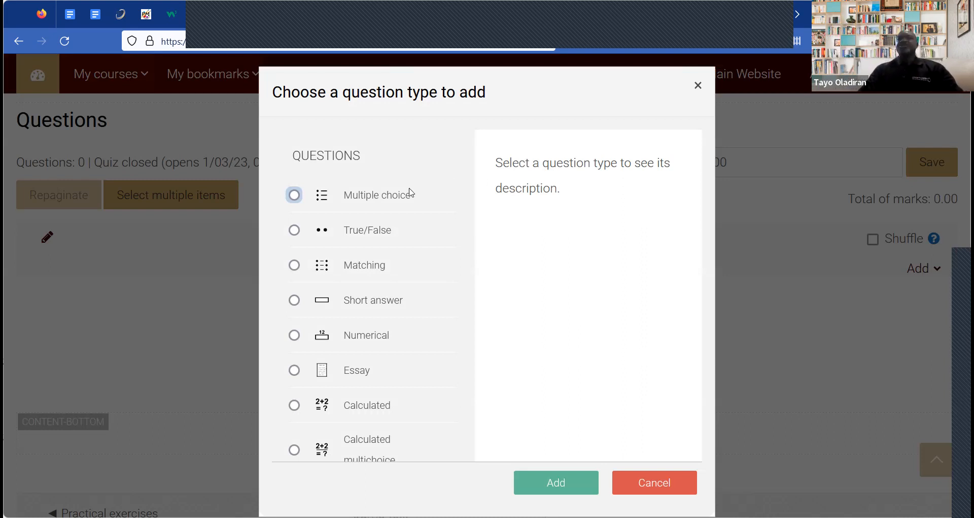
pyautogui.click(300, 199)
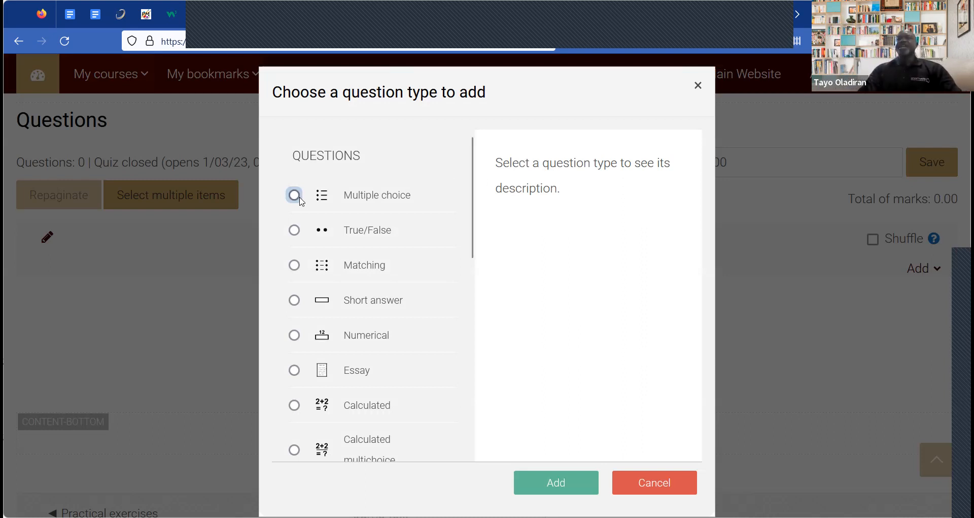
pyautogui.click(562, 485)
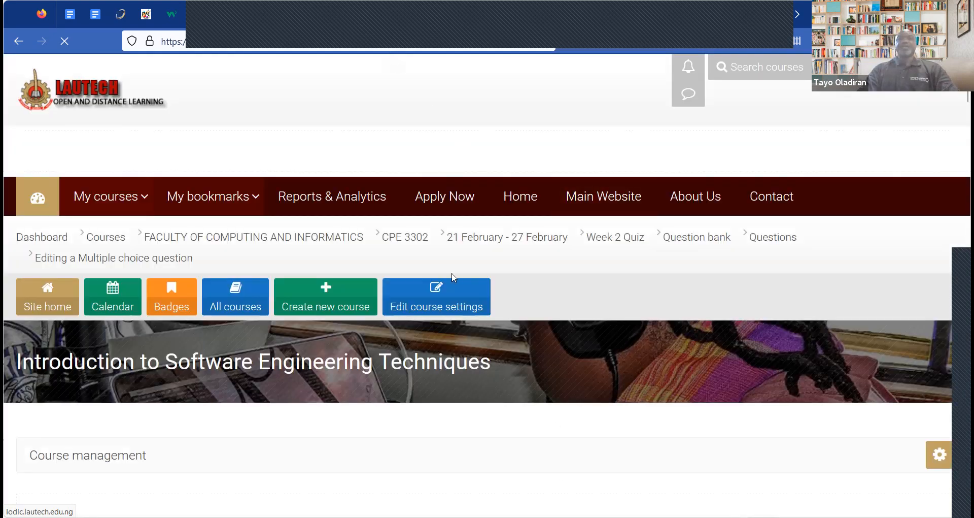
pyautogui.scroll(-10, 453, 277)
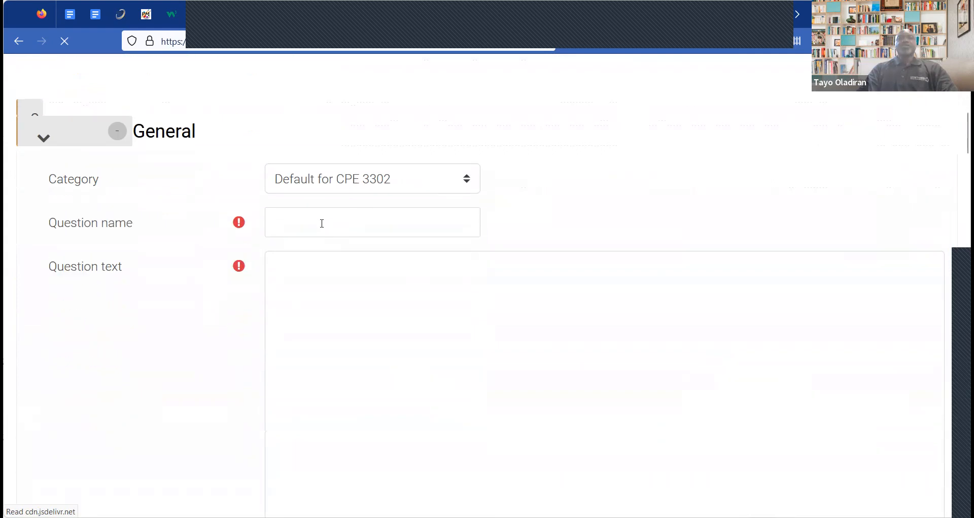
# Name the multiple-choice question Q1 and make its question text ready for input
pyautogui.click(320, 222)
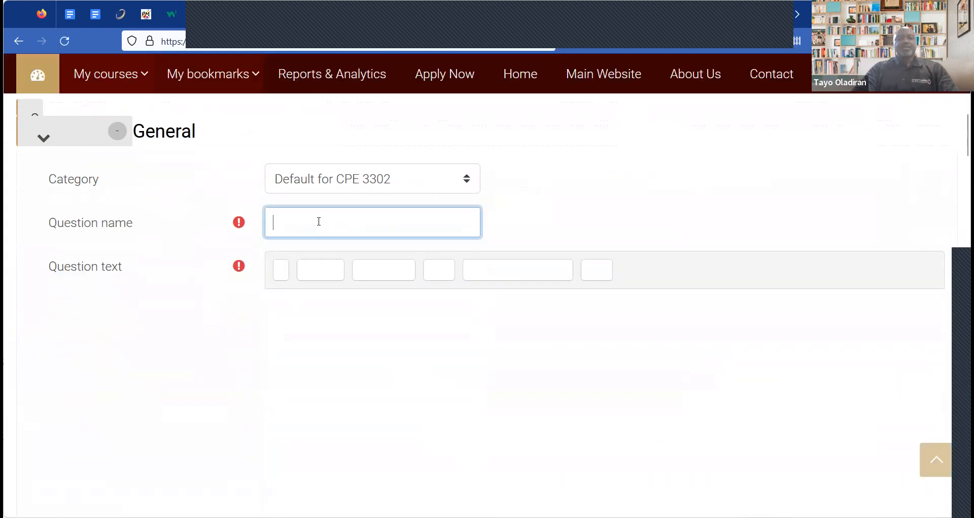
pyautogui.write('Q1')
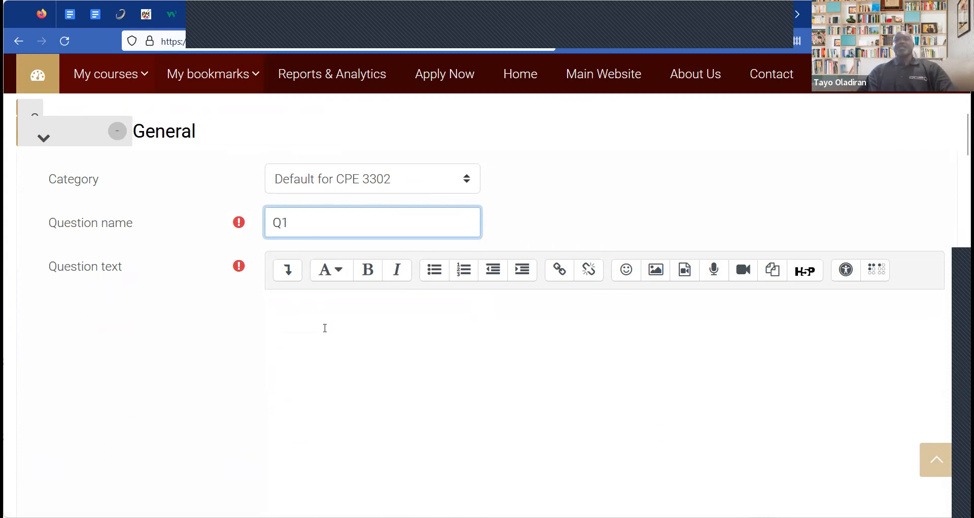
pyautogui.click(326, 327)
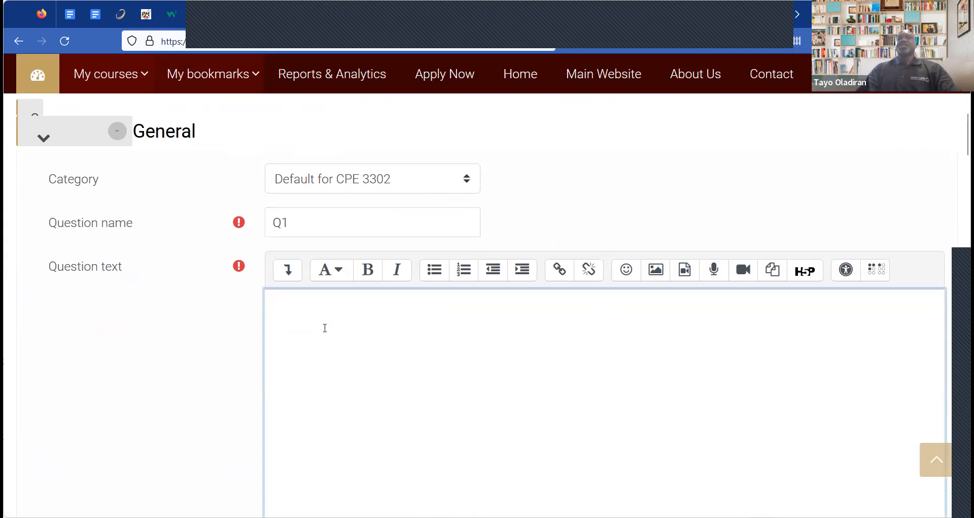
# Switch to the CPE 302 Software Engineering class in Google Classroom and check its work to review and its reviewed work
pyautogui.click(371, 11)
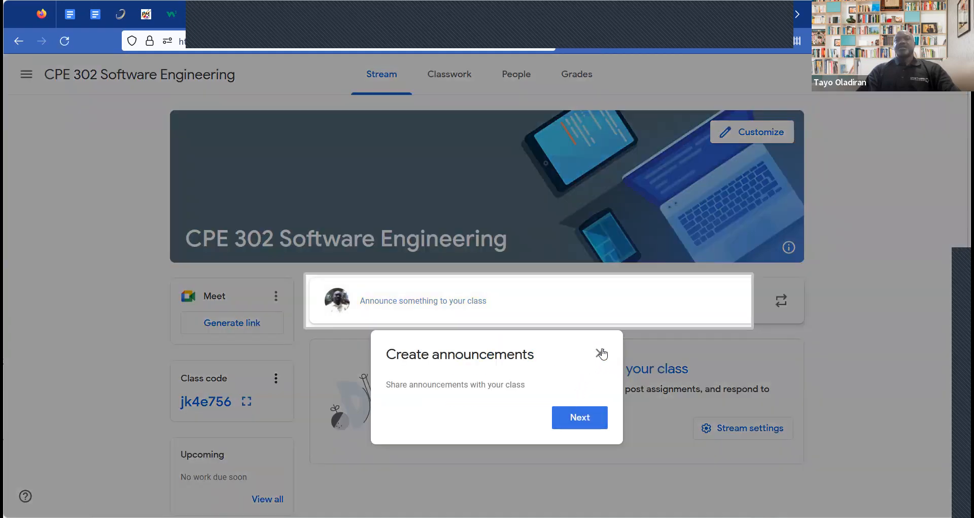
pyautogui.click(600, 353)
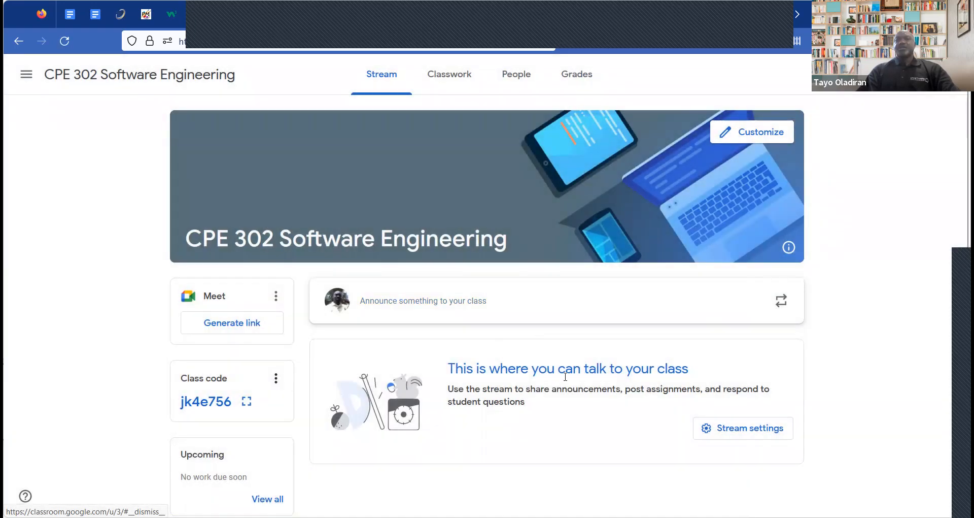
pyautogui.scroll(-1, 603, 382)
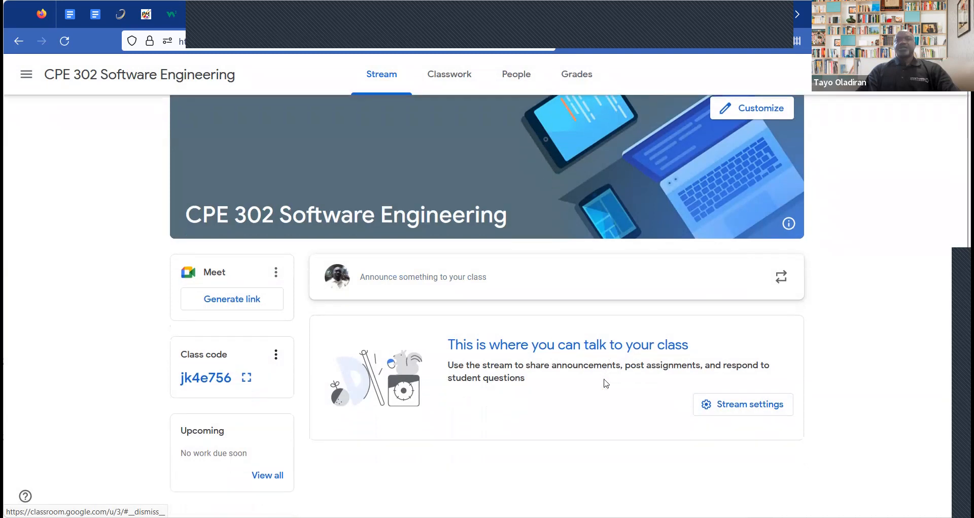
pyautogui.click(268, 475)
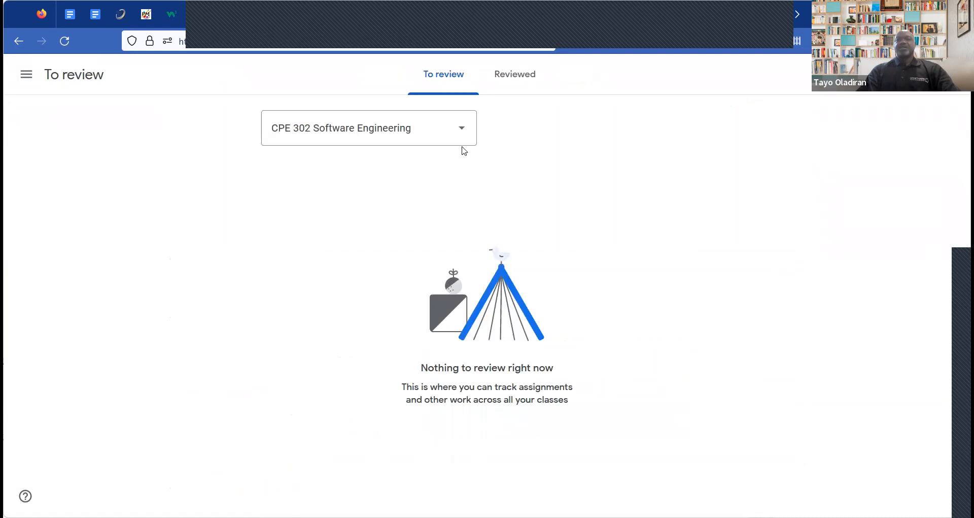
pyautogui.click(515, 75)
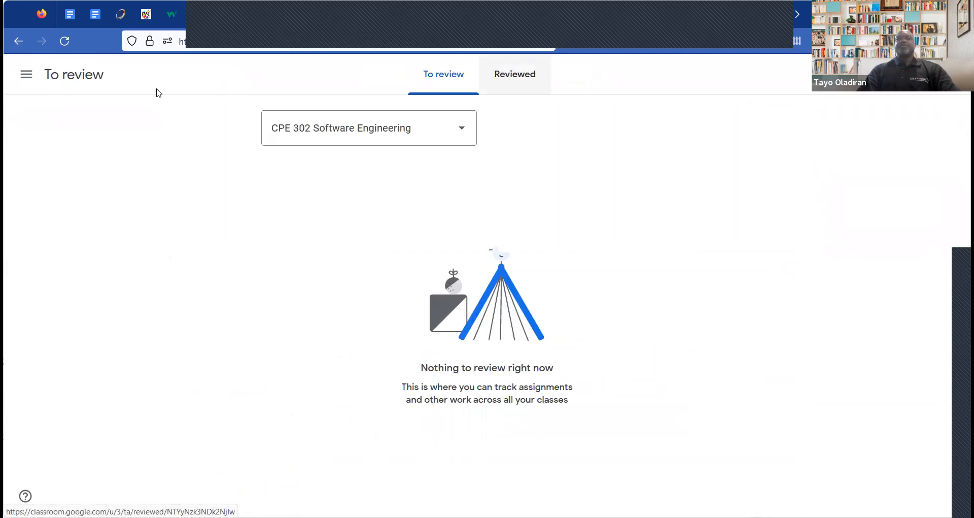
pyautogui.click(20, 83)
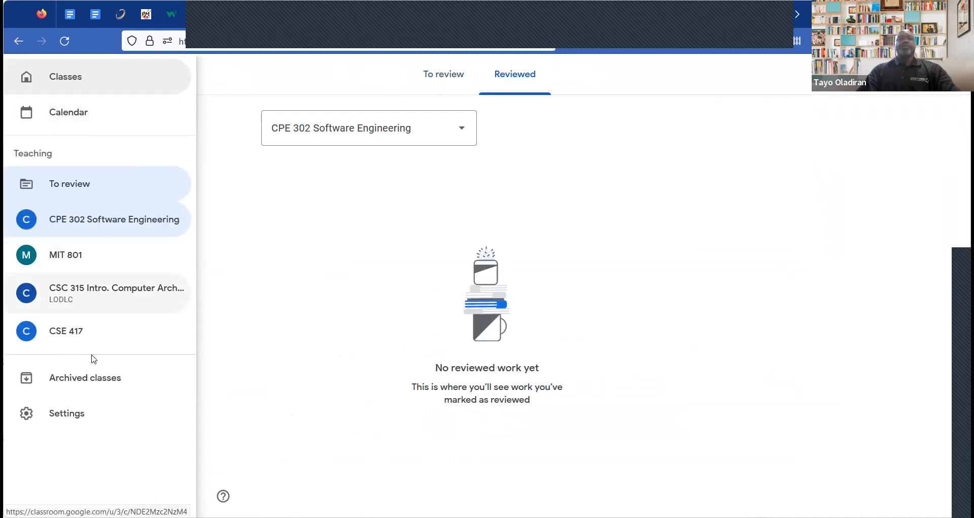
# Return to the CPE 302 Software Engineering class and open the Mid Semester Test assignment from its classwork for editing
pyautogui.click(96, 225)
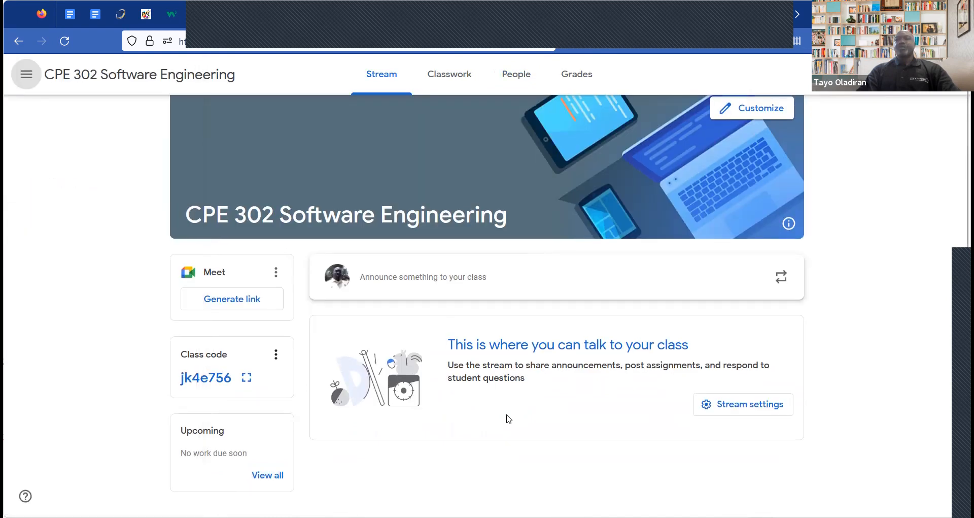
pyautogui.scroll(1, 508, 418)
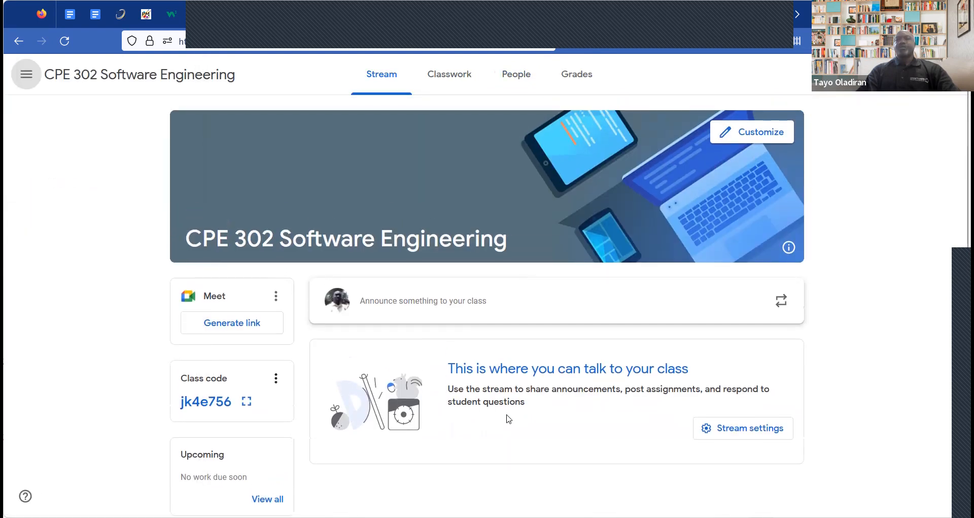
pyautogui.click(454, 80)
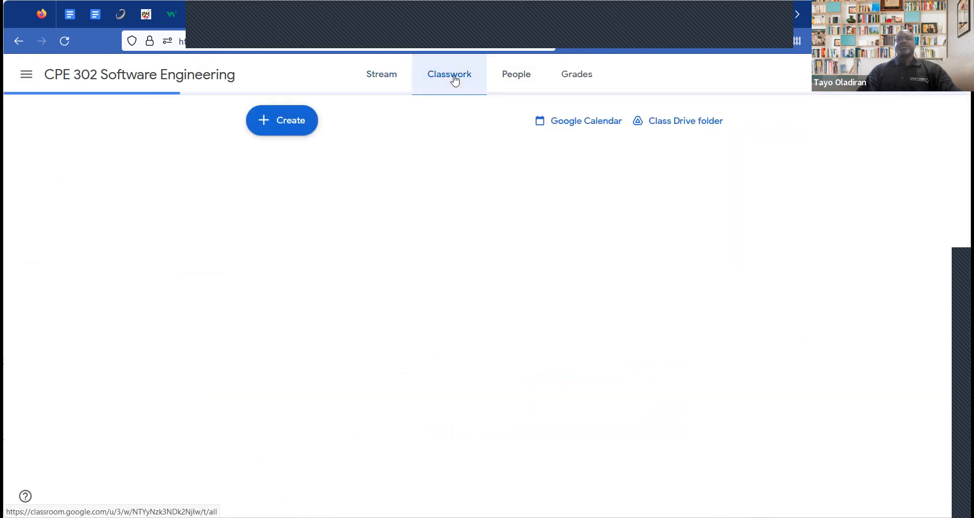
pyautogui.click(357, 173)
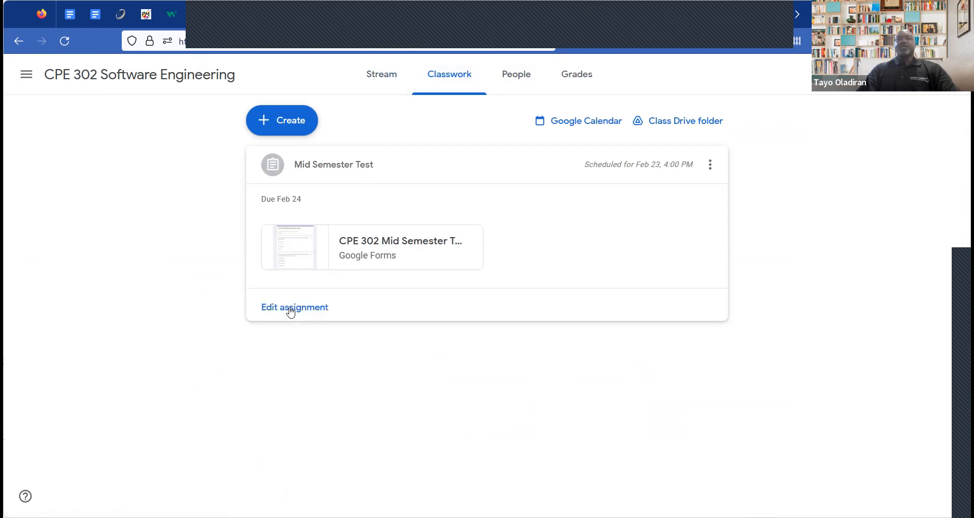
pyautogui.click(291, 312)
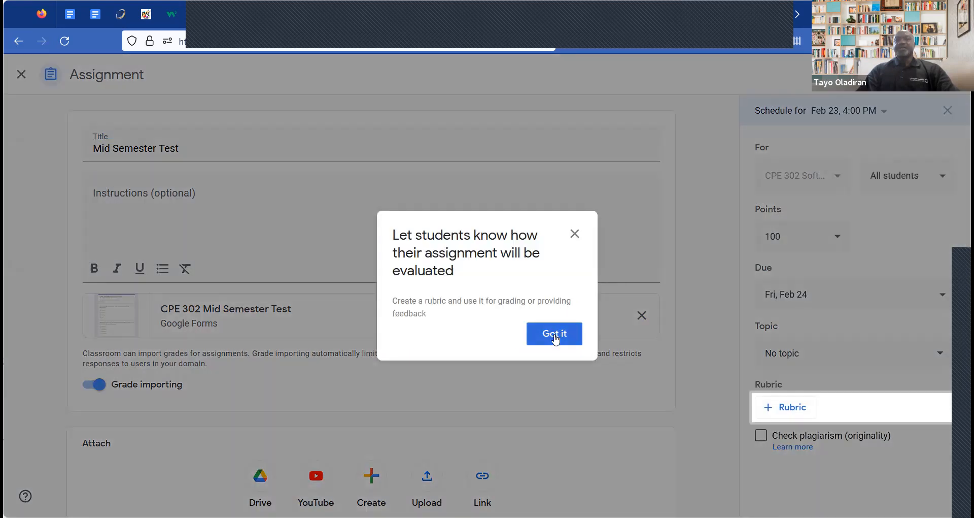
# Dismiss the rubric tip and open the CPE 302 Mid Semester Test form attached to the assignment
pyautogui.rightClick(556, 338)
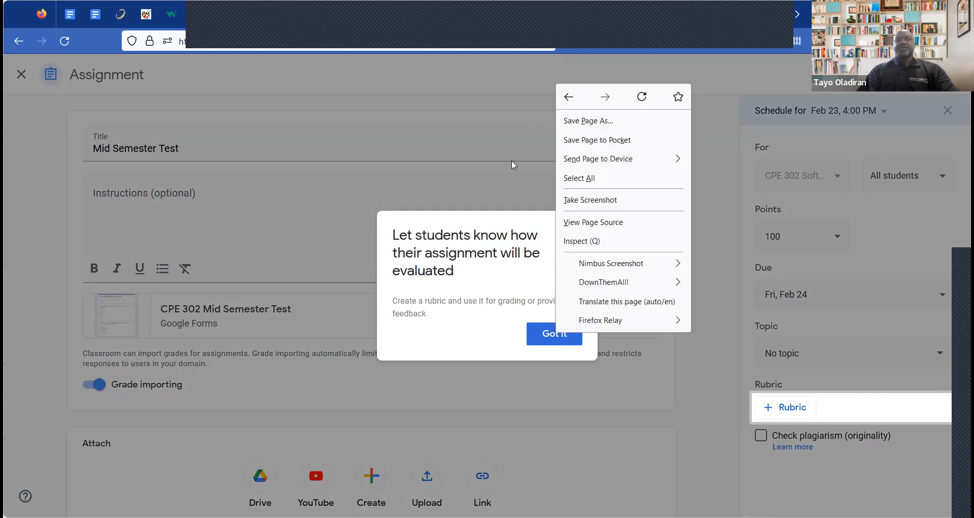
pyautogui.click(545, 333)
pyautogui.click(546, 333)
pyautogui.scroll(-1, 426, 401)
pyautogui.scroll(1, 210, 366)
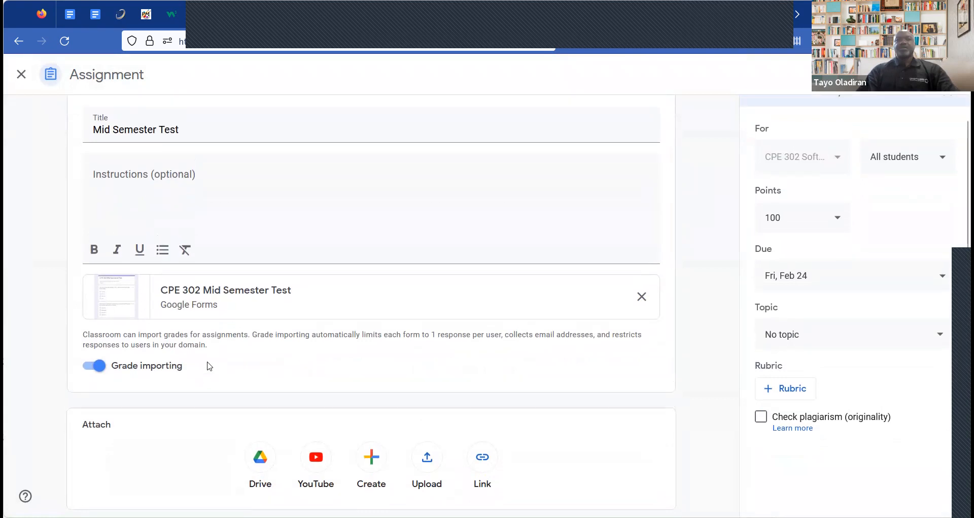
pyautogui.click(203, 293)
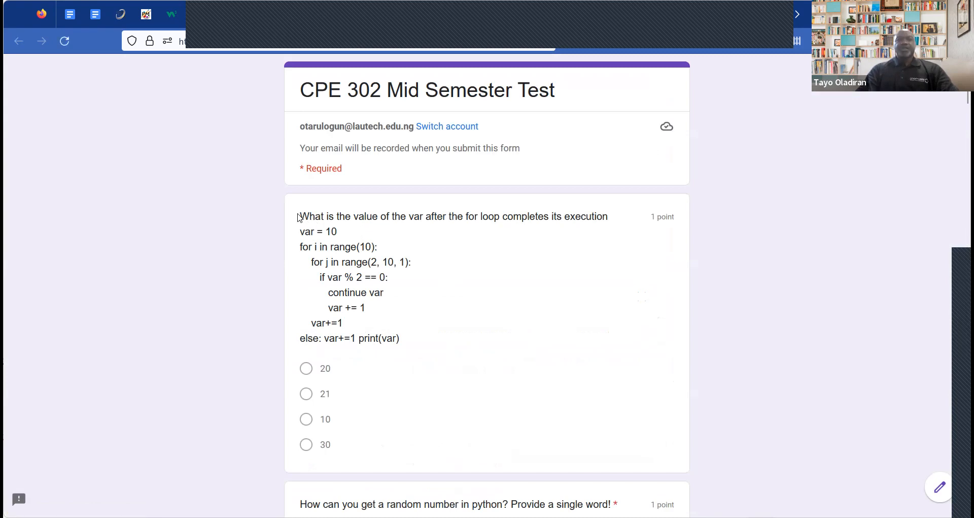
# Copy the form's first question with its for-loop code into the question text of Q1 in Moodle
pyautogui.moveTo(322, 213); pyautogui.dragTo(399, 343)
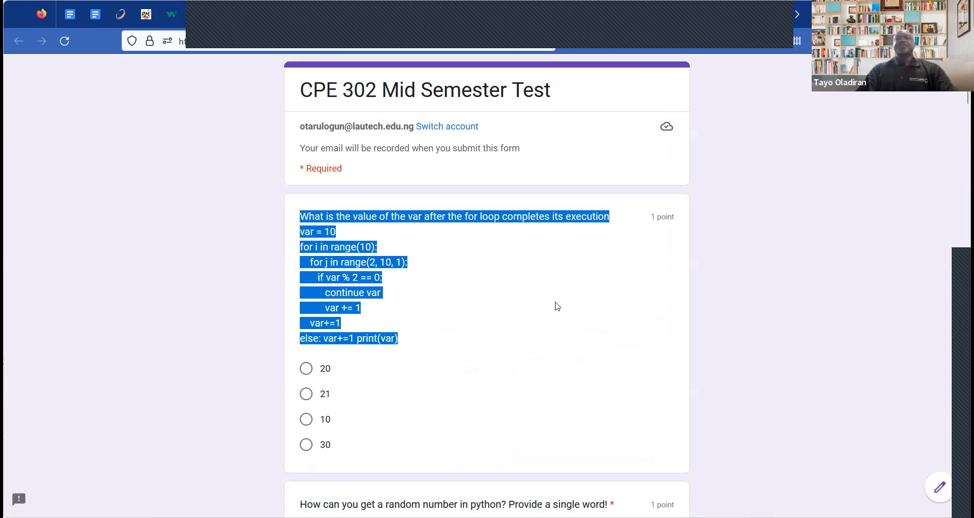
pyautogui.click(539, 79)
pyautogui.click(719, 18)
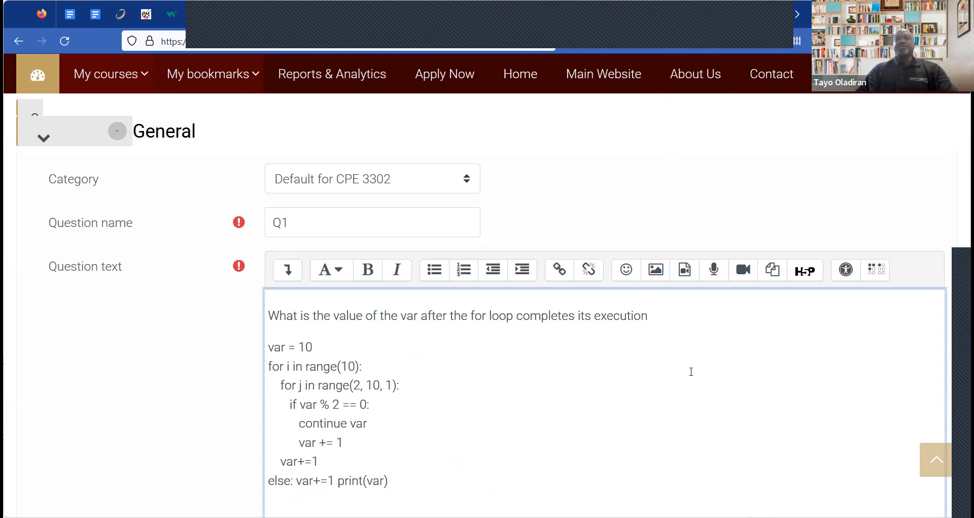
# Set the default mark of question Q1 to 2
pyautogui.scroll(-6, 695, 380)
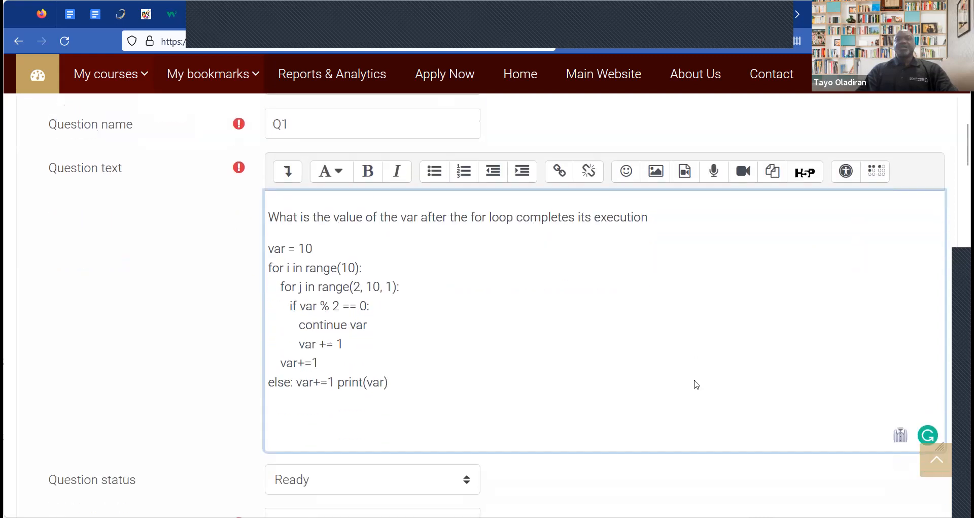
pyautogui.scroll(-1, 571, 341)
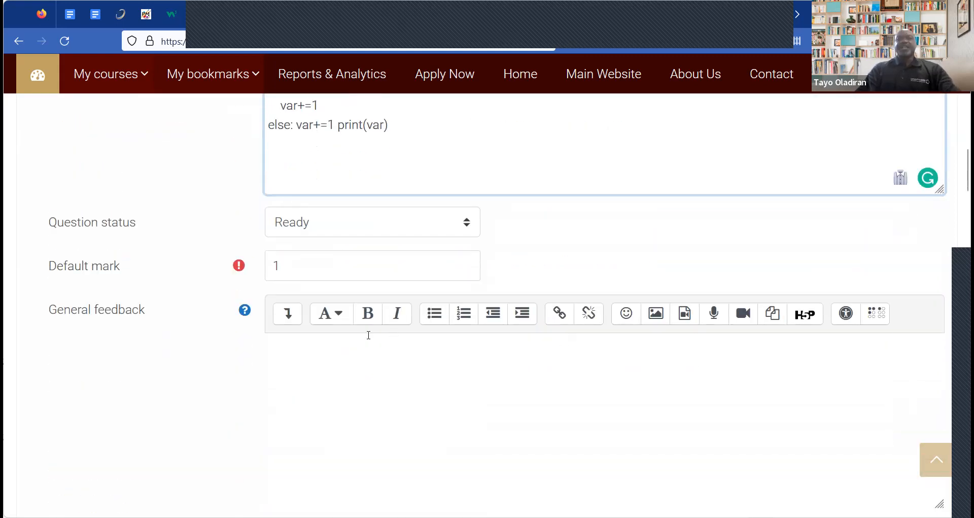
pyautogui.doubleClick(271, 268)
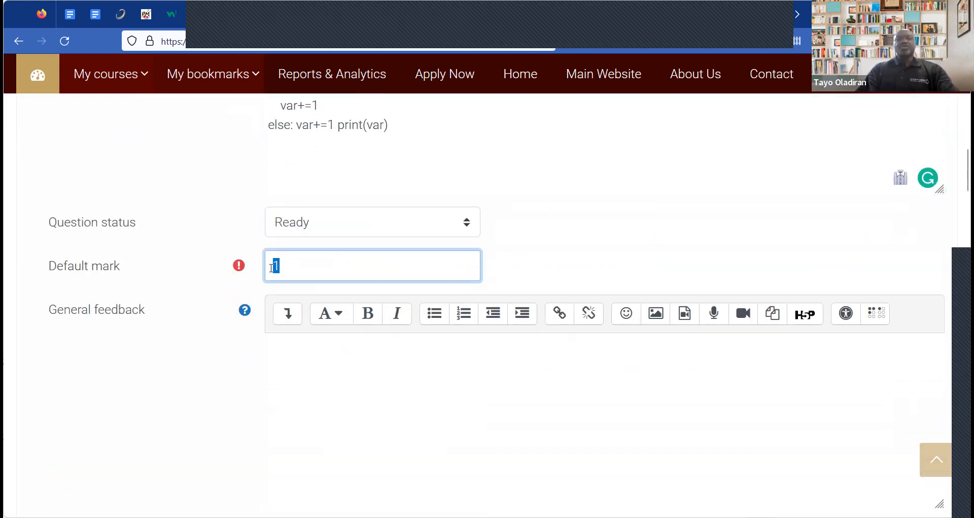
pyautogui.write('2')
# Review the general feedback, ID number, one-or-multiple-answers and shuffle settings of question Q1, leaving the feedback empty
pyautogui.scroll(-2, 378, 297)
pyautogui.scroll(-1, 378, 297)
pyautogui.click(486, 292)
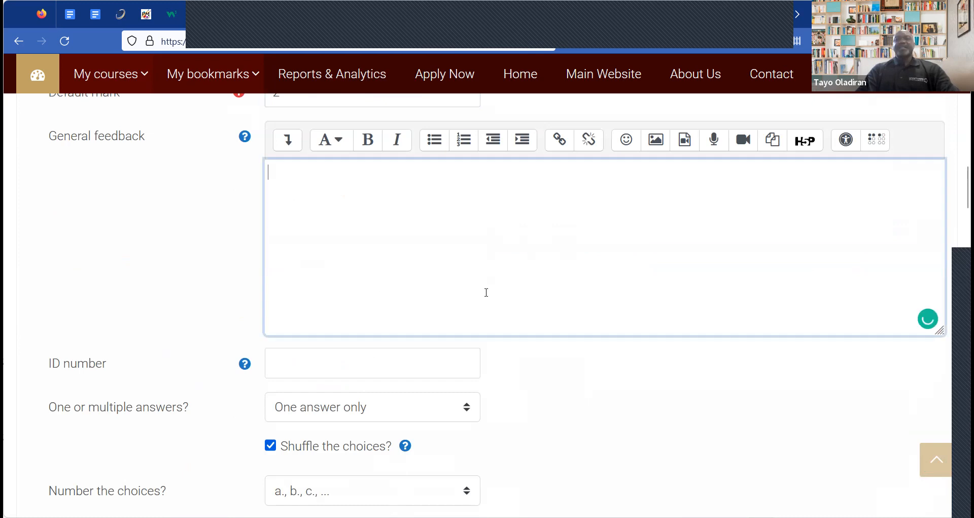
pyautogui.scroll(2, 486, 293)
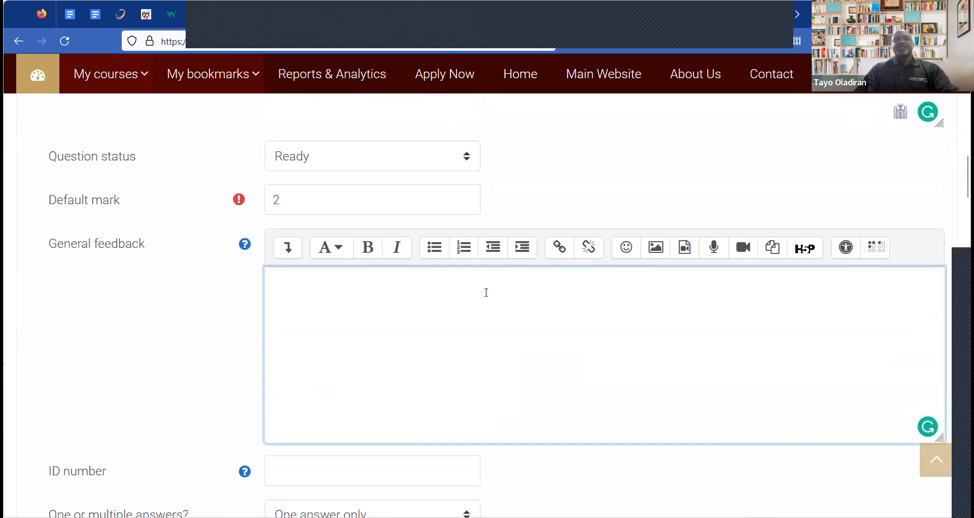
pyautogui.scroll(-1, 486, 293)
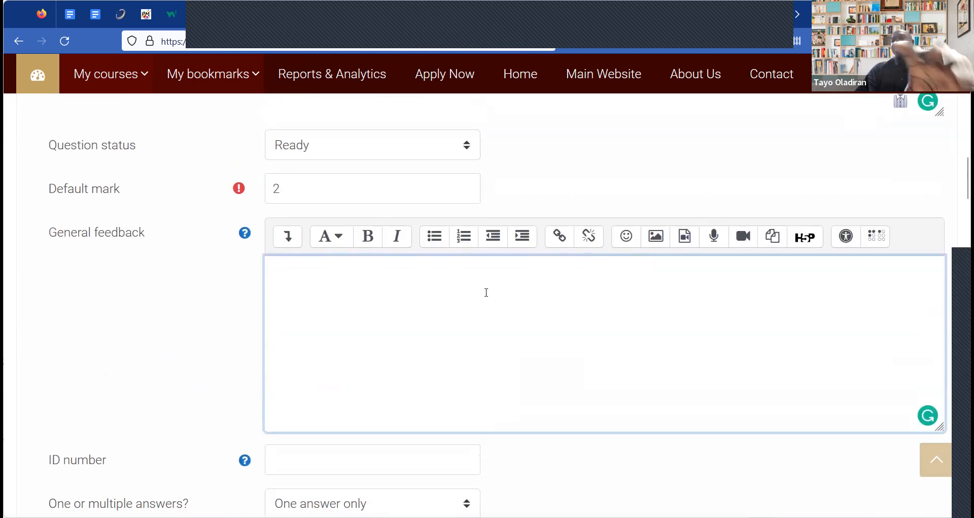
pyautogui.scroll(-1, 486, 292)
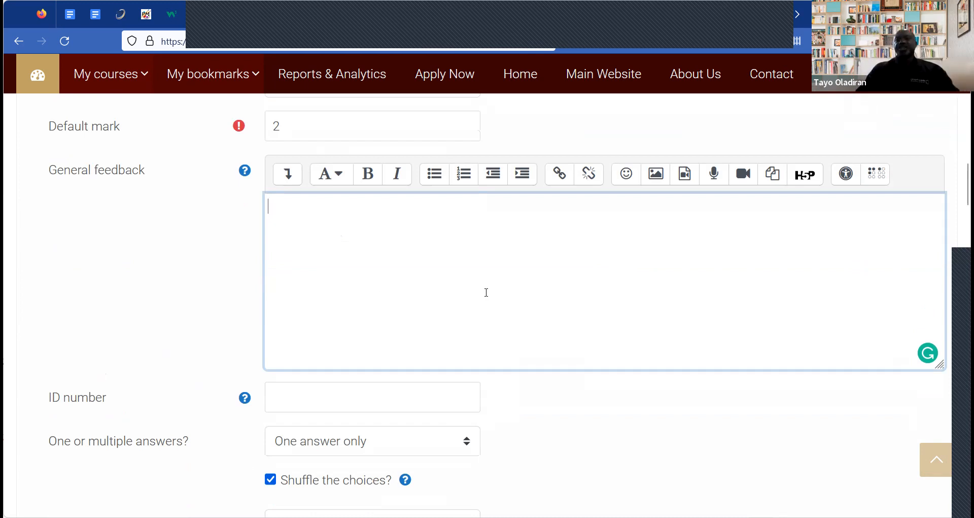
pyautogui.scroll(-1, 486, 292)
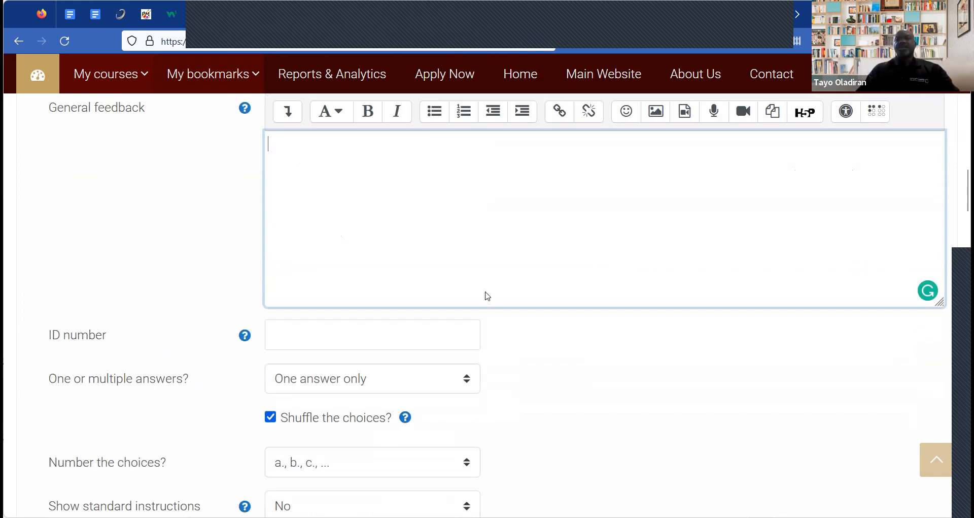
pyautogui.scroll(-2, 486, 292)
pyautogui.scroll(-1, 465, 278)
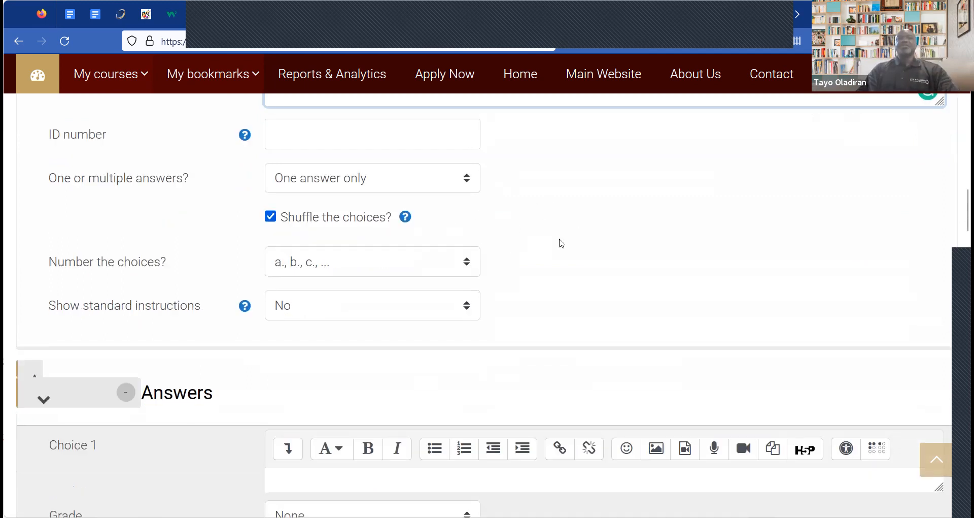
pyautogui.scroll(-1, 561, 243)
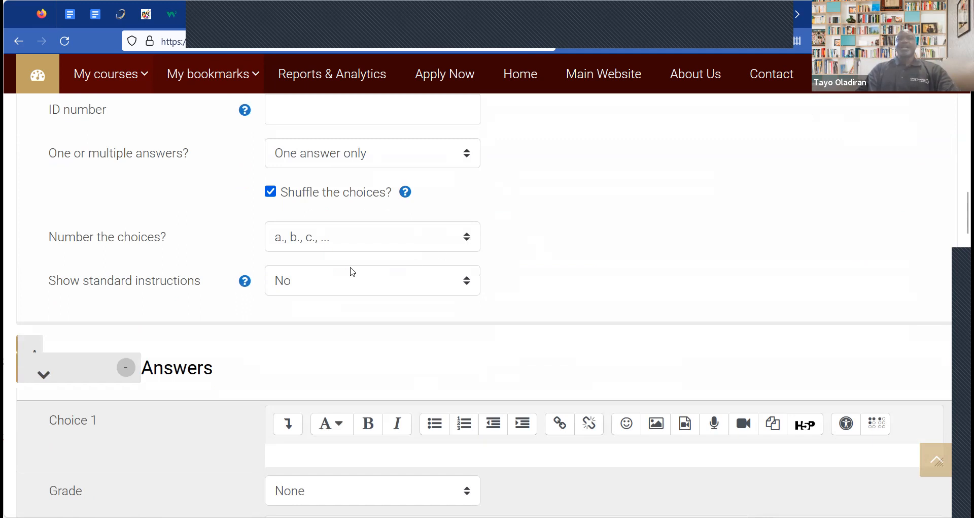
# Check the available numbering styles for the choices and read the help on showing standard instructions
pyautogui.click(367, 241)
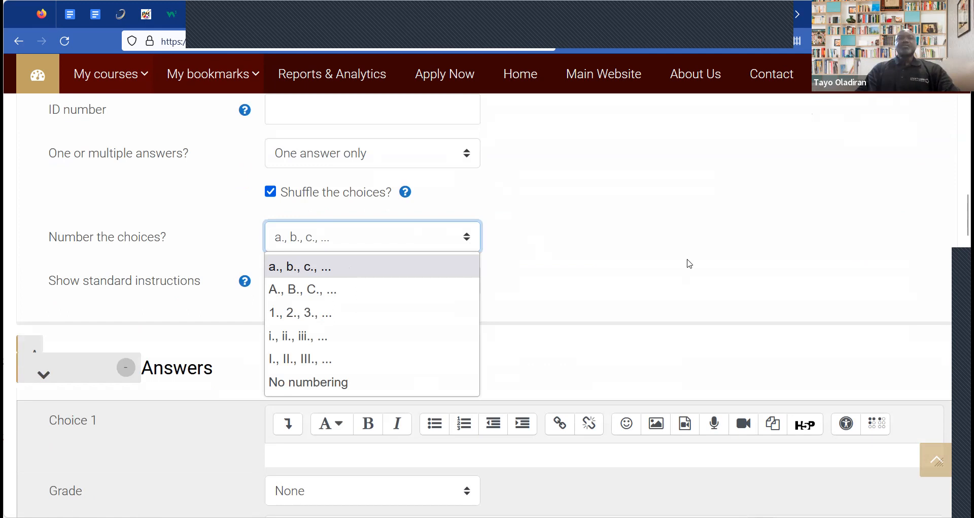
pyautogui.scroll(-4, 690, 264)
pyautogui.click(467, 135)
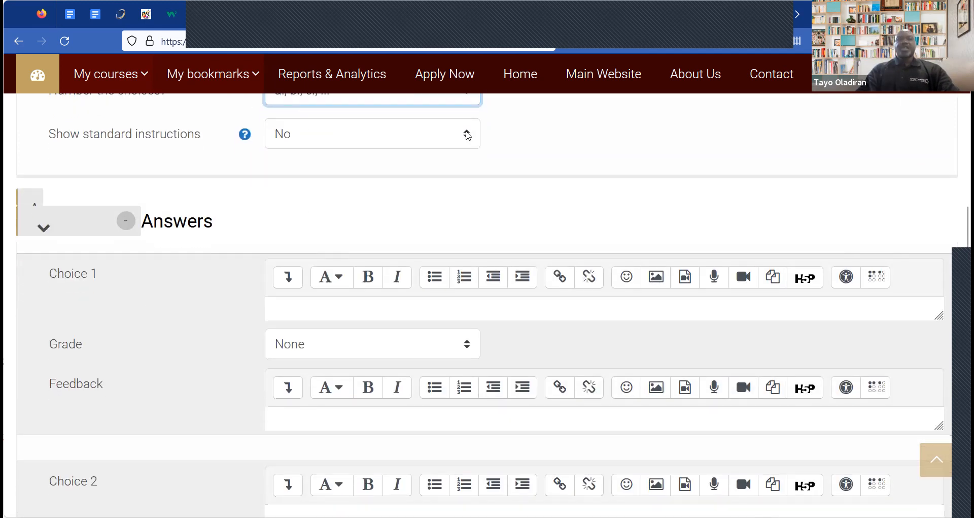
pyautogui.press('Return')
pyautogui.click(249, 136)
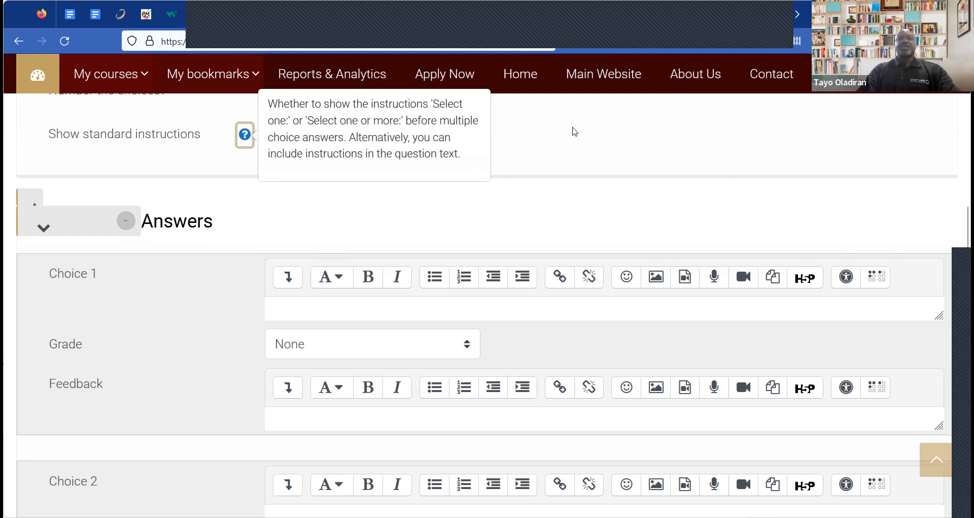
pyautogui.click(612, 168)
# Enter 20 as the answer text of Choice 1
pyautogui.scroll(-2, 612, 168)
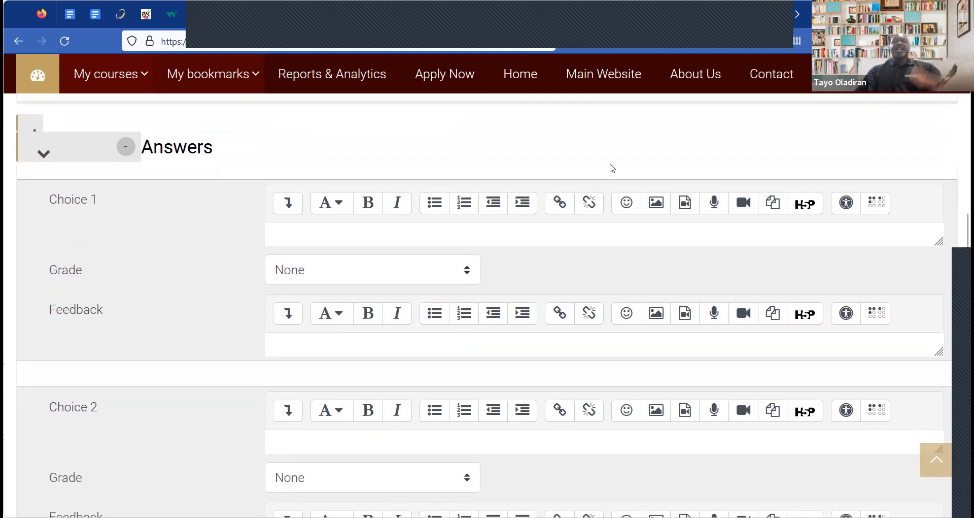
pyautogui.click(301, 229)
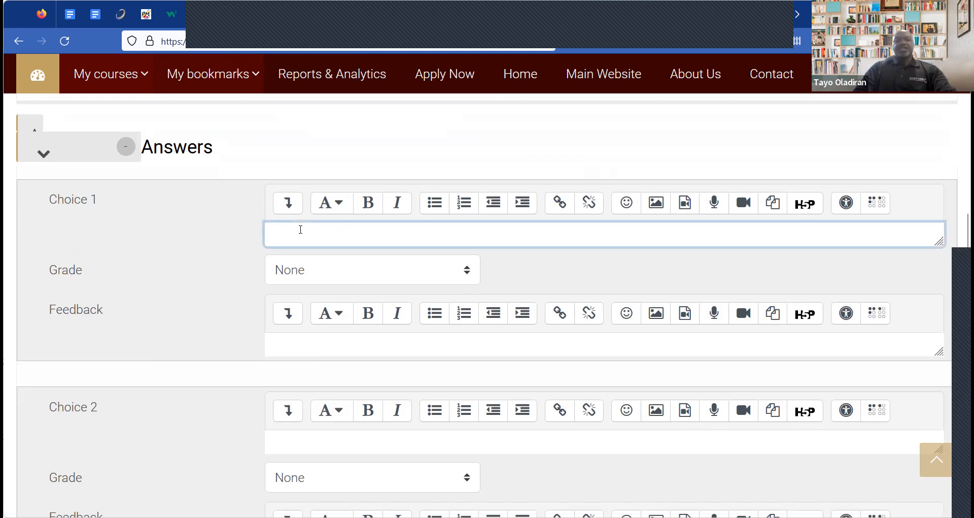
pyautogui.write('20')
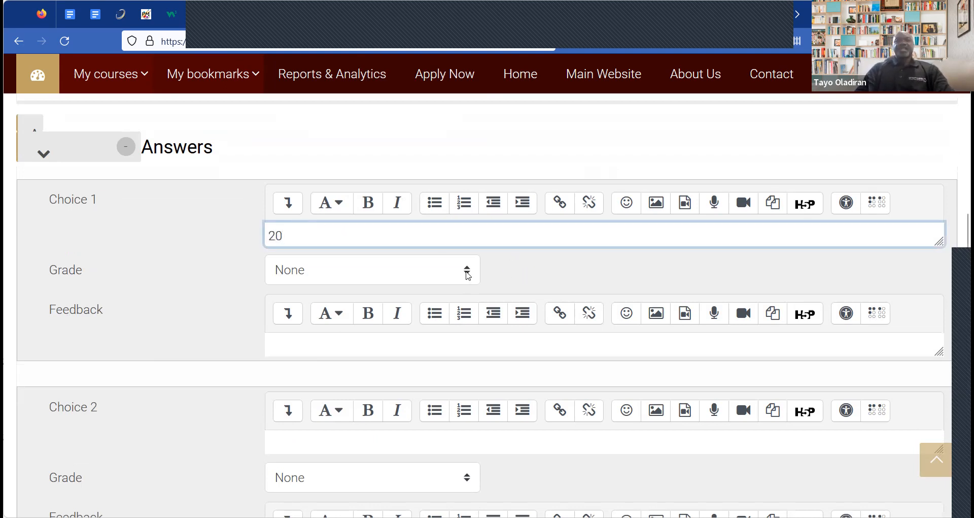
# Enter 21 as the answer text of Choice 2 and set its grade to 100%
pyautogui.scroll(-1, 612, 279)
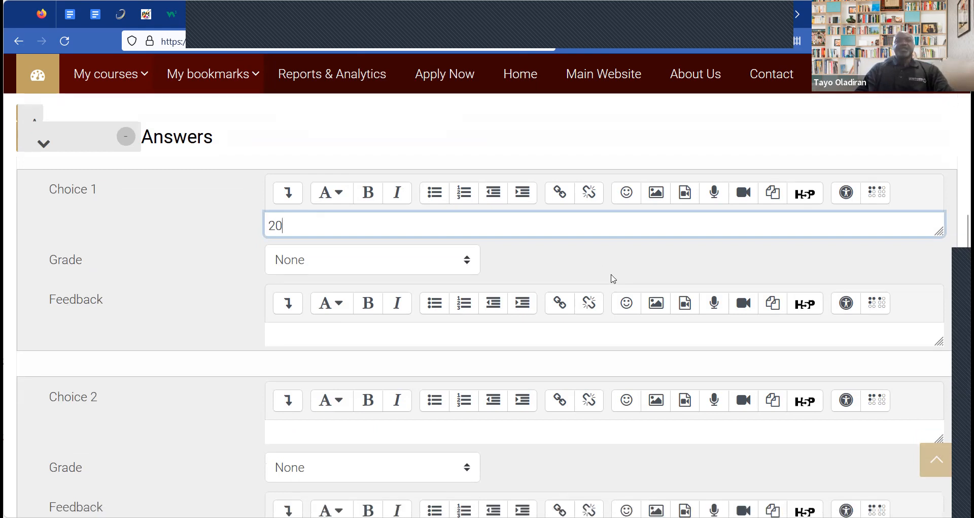
pyautogui.scroll(-3, 613, 279)
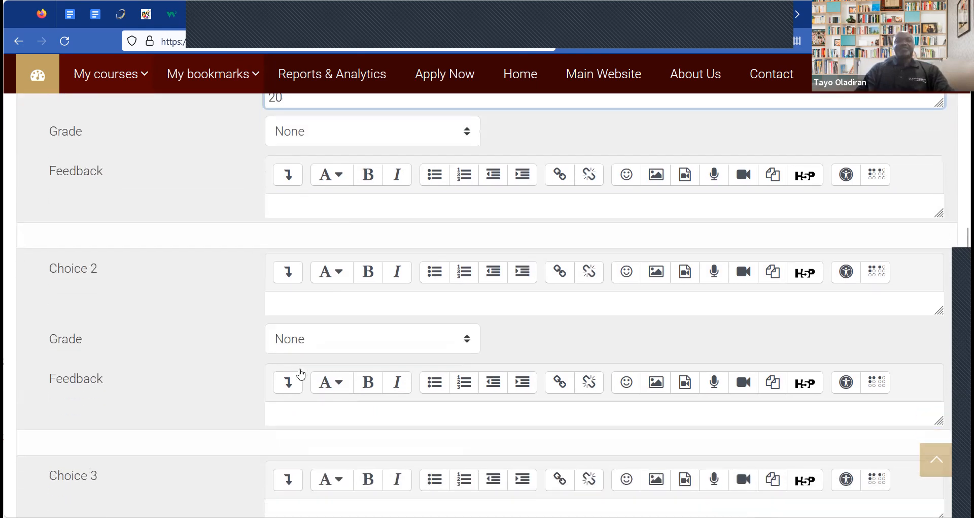
pyautogui.scroll(-1, 415, 345)
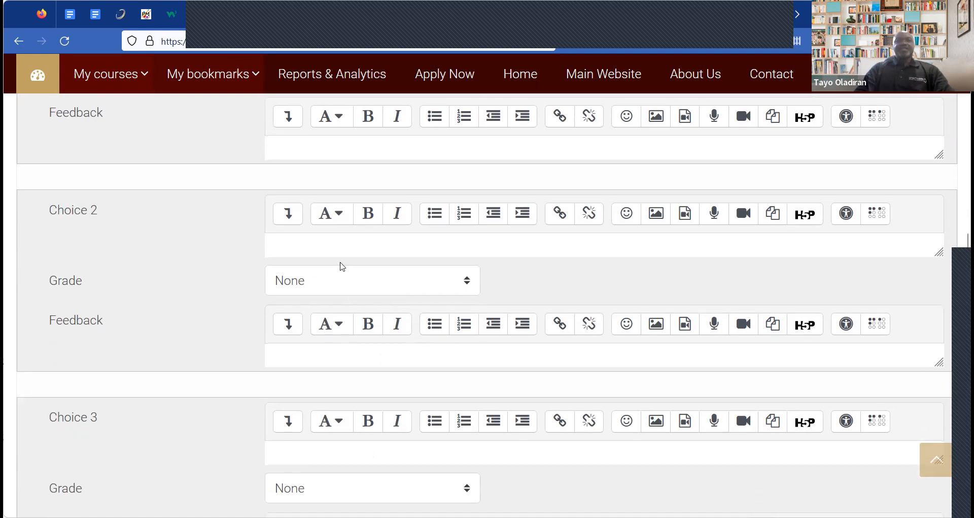
pyautogui.click(323, 246)
pyautogui.write('21')
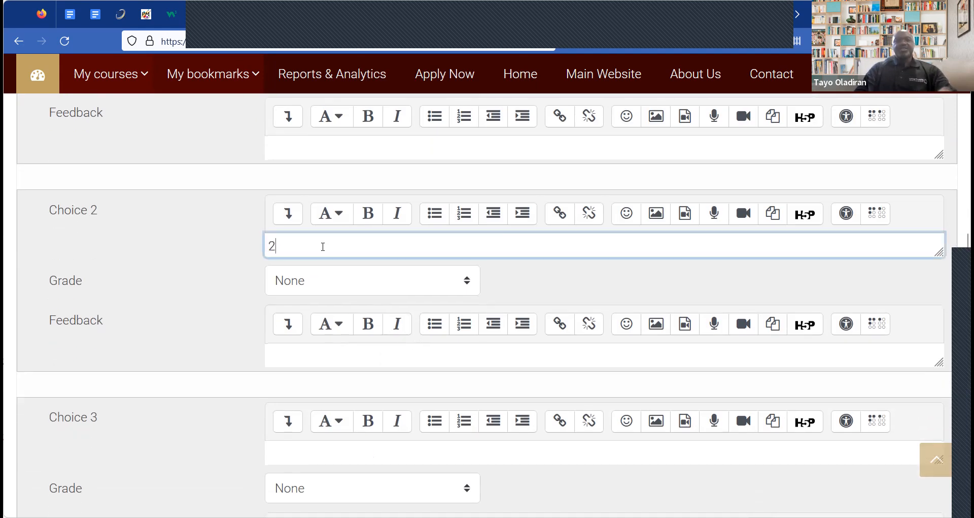
pyautogui.click(466, 282)
pyautogui.press('Return')
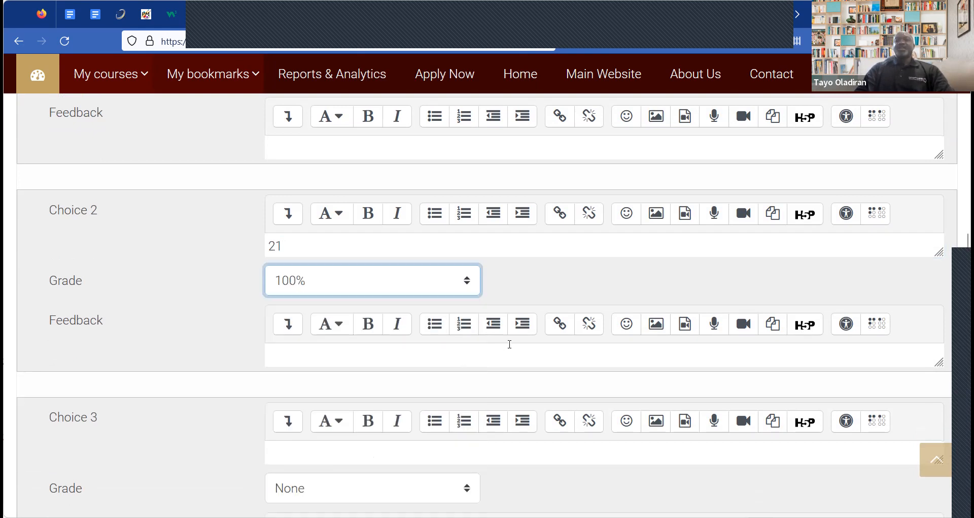
# Enter 45 as the answer text of Choice 3, leaving its grade at None
pyautogui.scroll(-2, 509, 342)
pyautogui.scroll(-2, 332, 307)
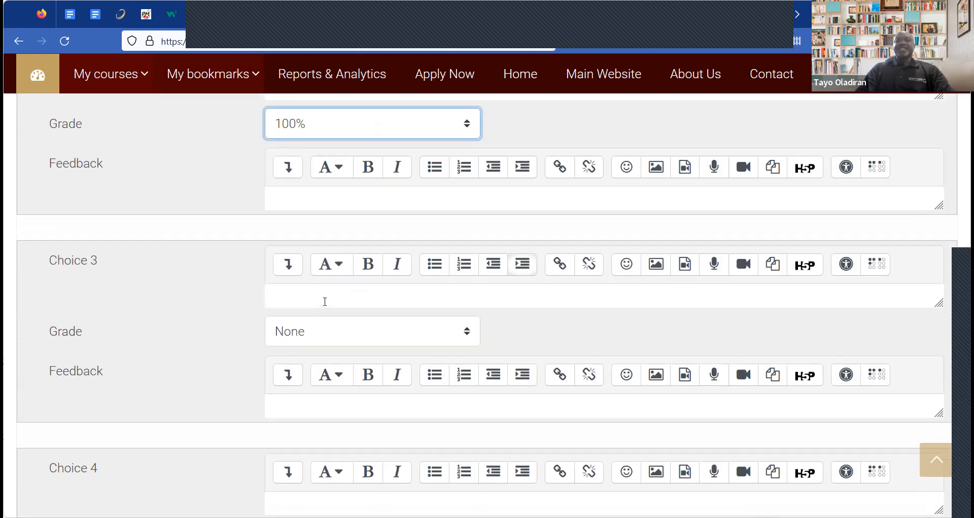
pyautogui.click(324, 301)
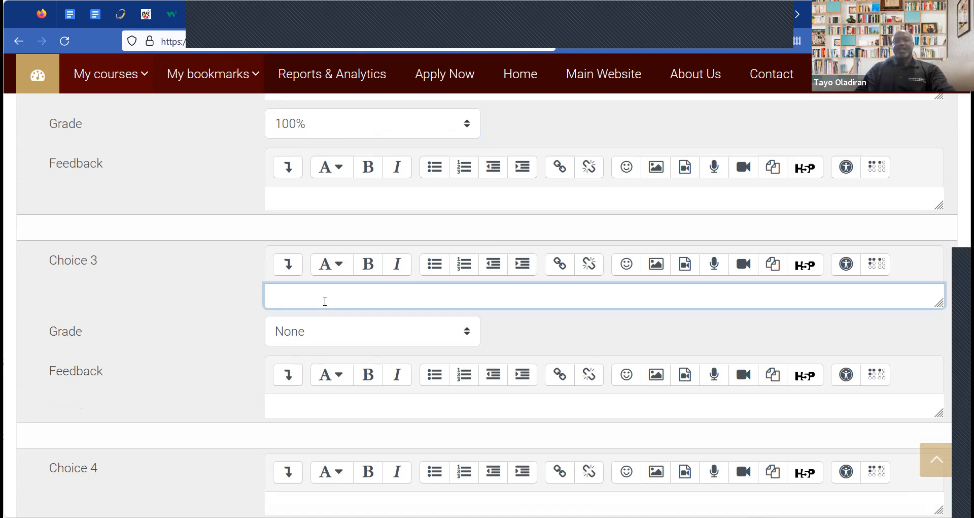
pyautogui.write('45')
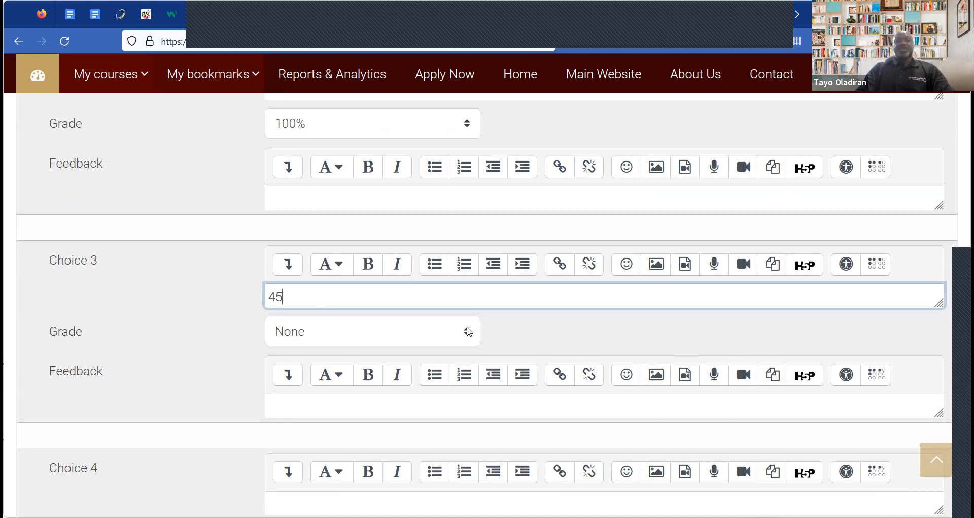
pyautogui.click(468, 332)
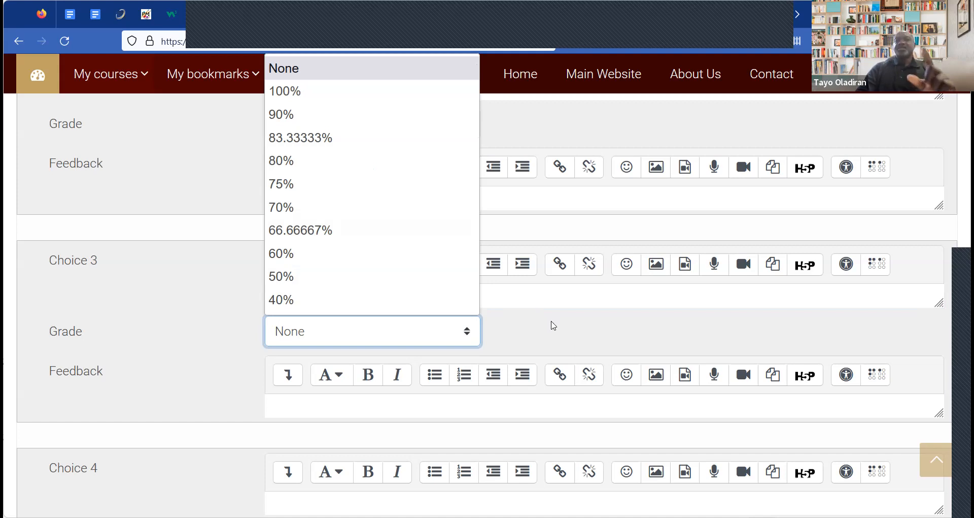
pyautogui.click(644, 315)
# Enter 12 as the answer text of Choice 4
pyautogui.scroll(-1, 643, 315)
pyautogui.scroll(-3, 374, 326)
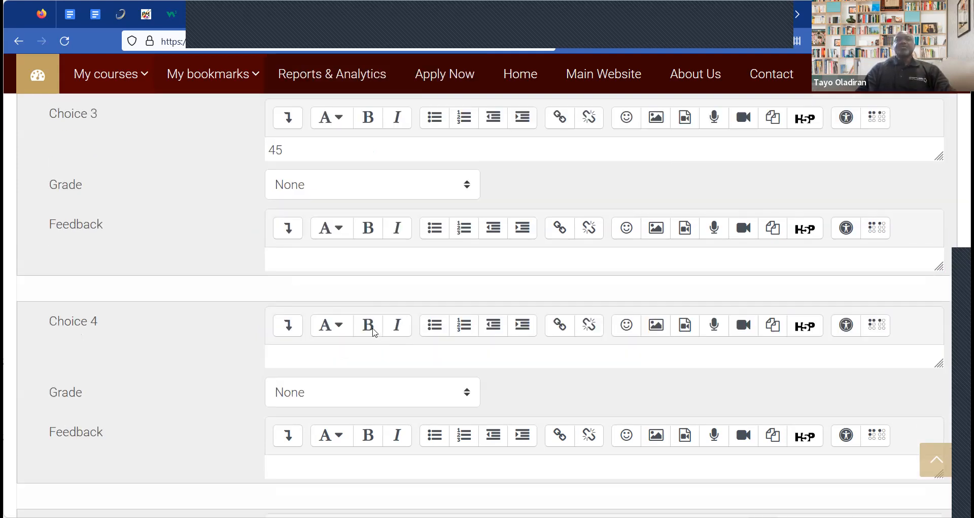
pyautogui.click(363, 319)
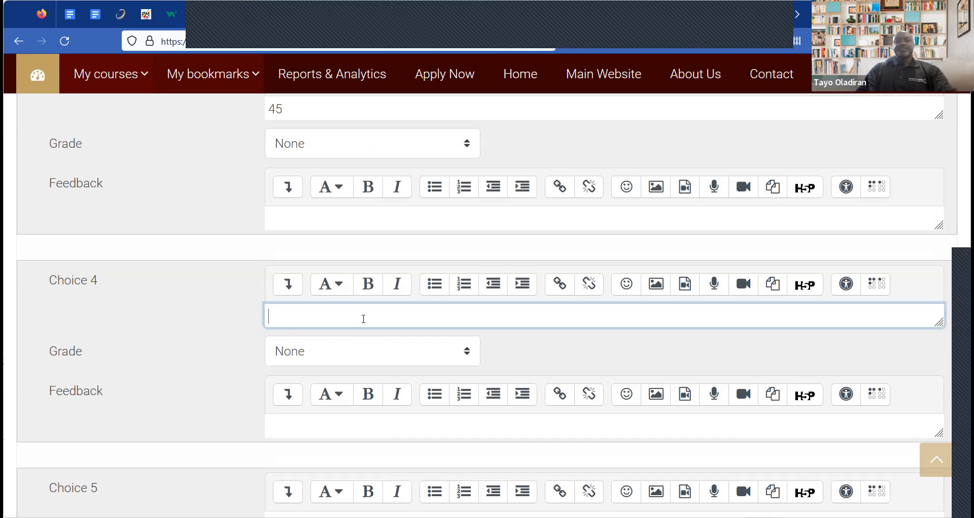
pyautogui.write('12')
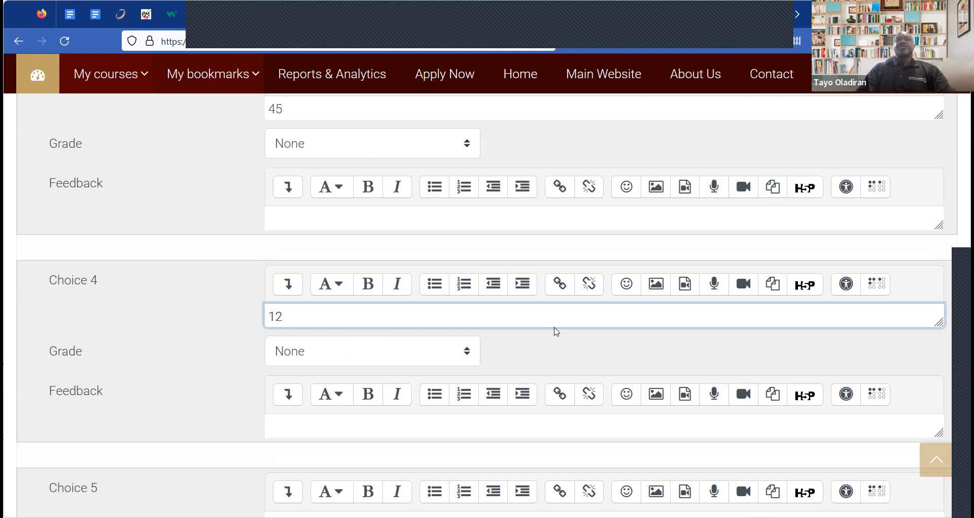
pyautogui.scroll(1, 558, 117)
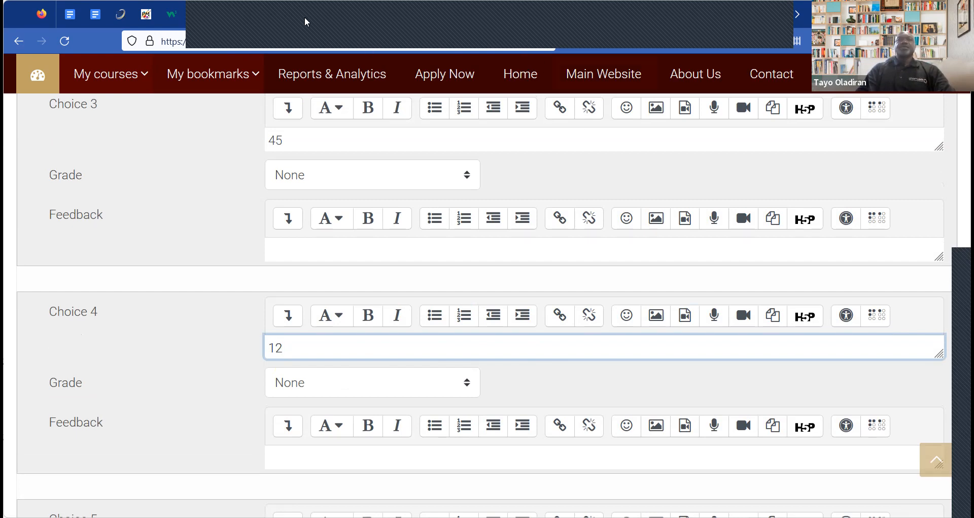
# Switch to the CPE 302 Mid Semester Test form, examine its question types and answer options, and return to the Moodle question editor
pyautogui.click(413, 17)
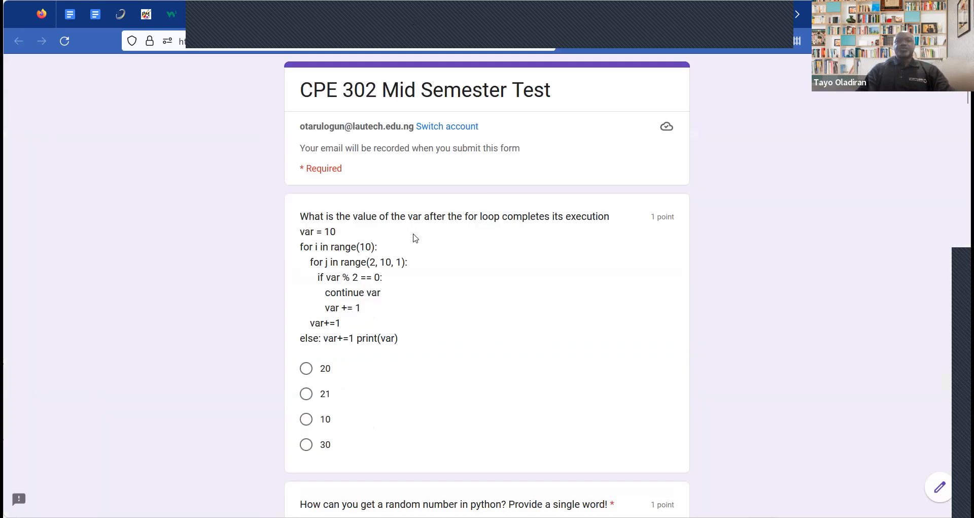
pyautogui.scroll(-3, 408, 235)
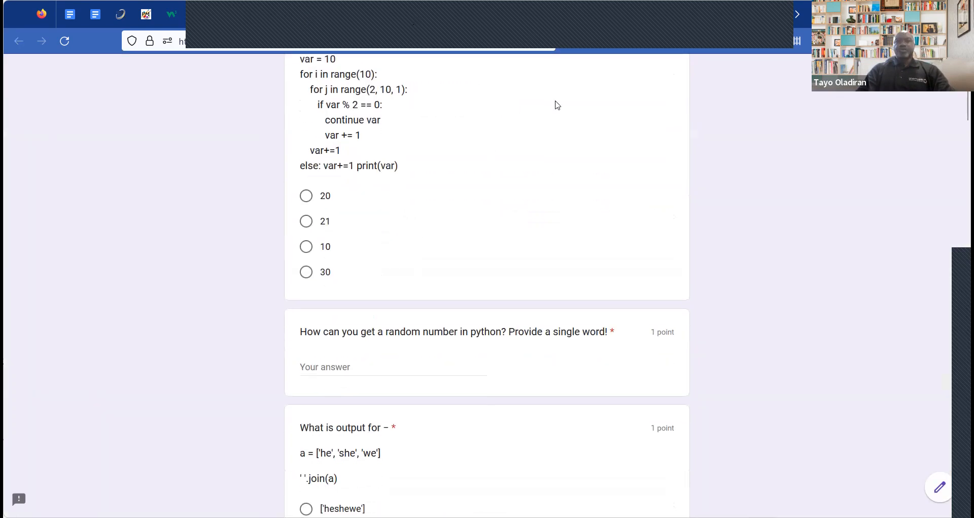
pyautogui.scroll(2, 519, 154)
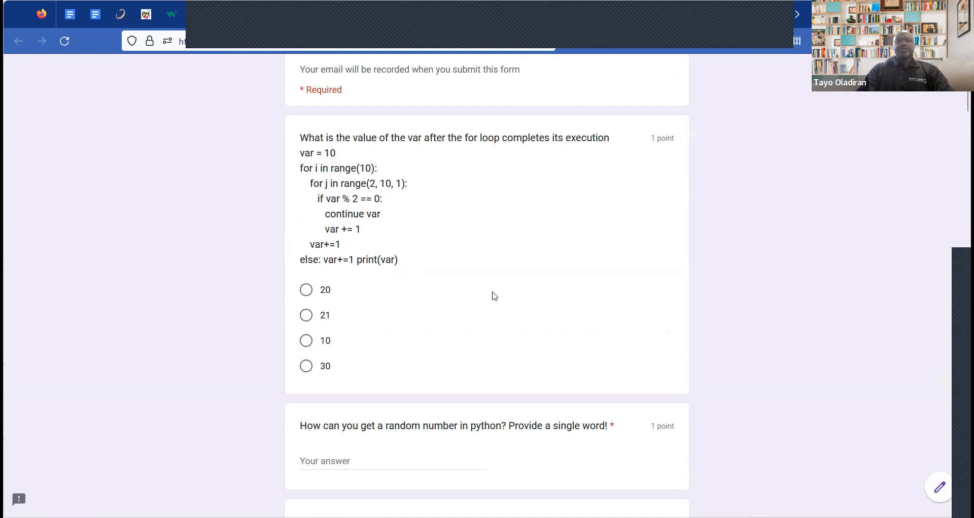
pyautogui.scroll(-1, 495, 296)
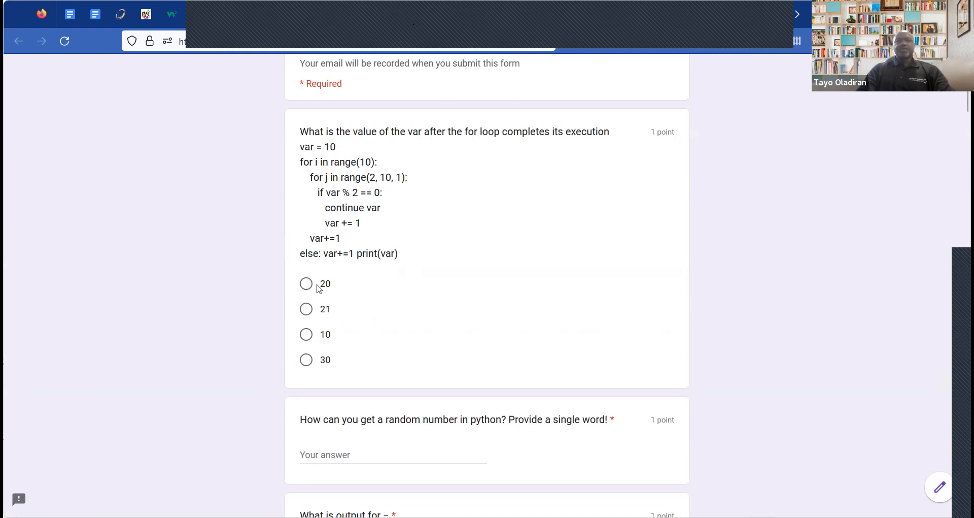
pyautogui.scroll(-3, 319, 289)
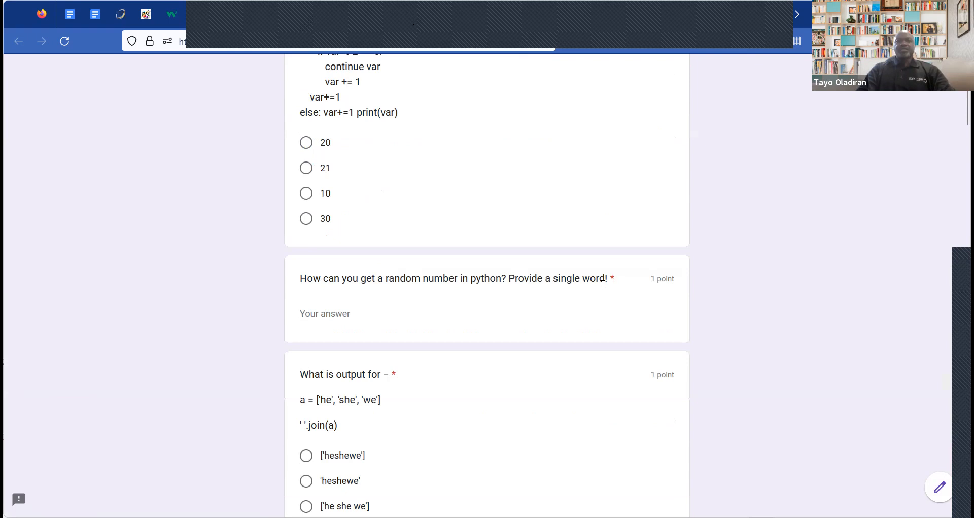
pyautogui.tripleClick(602, 283)
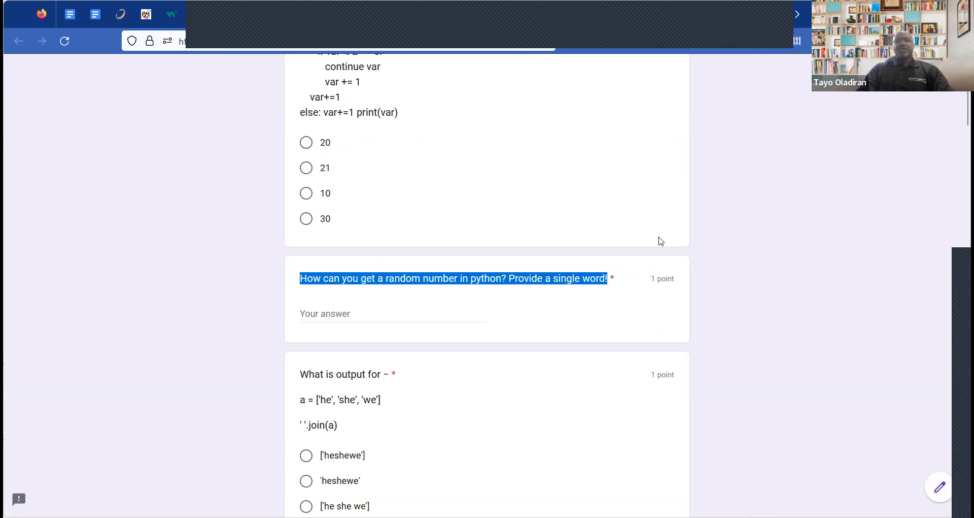
pyautogui.scroll(5, 662, 241)
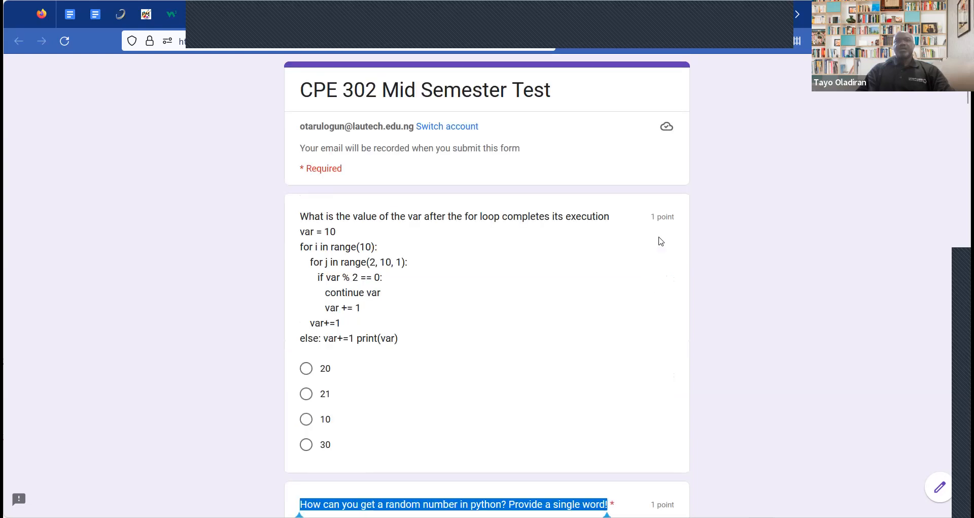
pyautogui.scroll(-12, 661, 241)
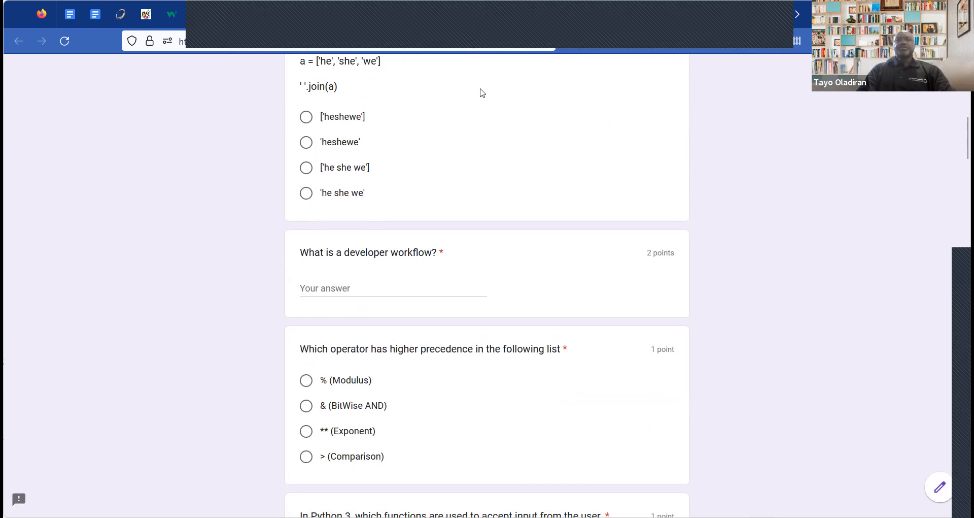
pyautogui.scroll(10, 497, 207)
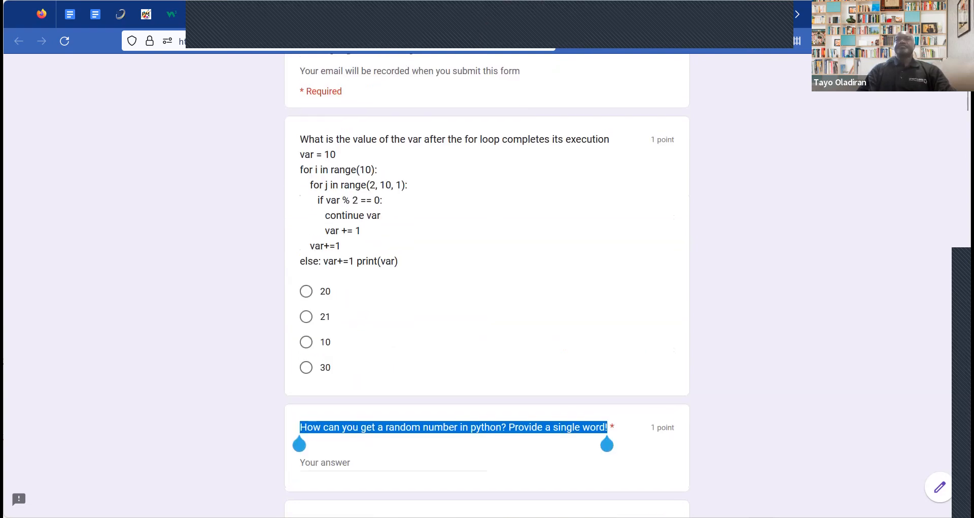
pyautogui.click(710, 17)
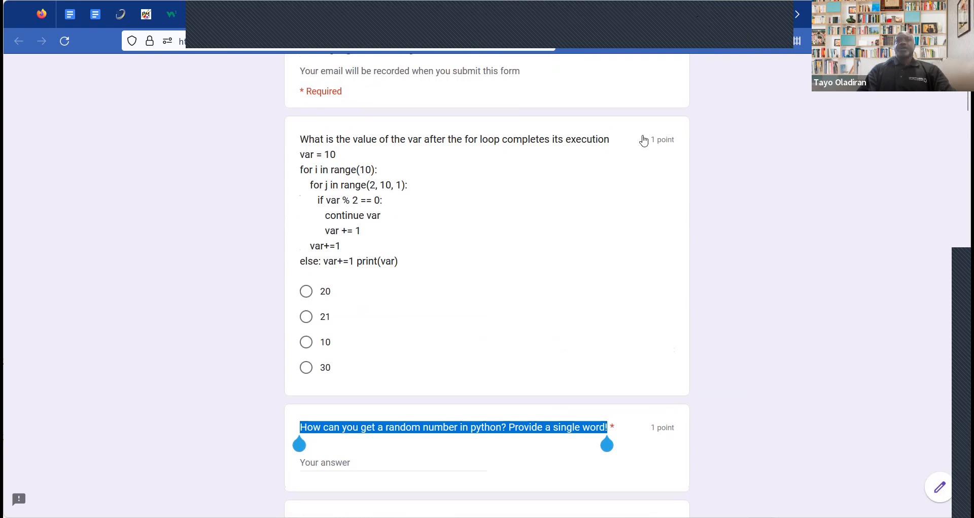
# Review the entered choices and grades of question Q1 together with its question text, default mark and answer settings
pyautogui.scroll(6, 421, 325)
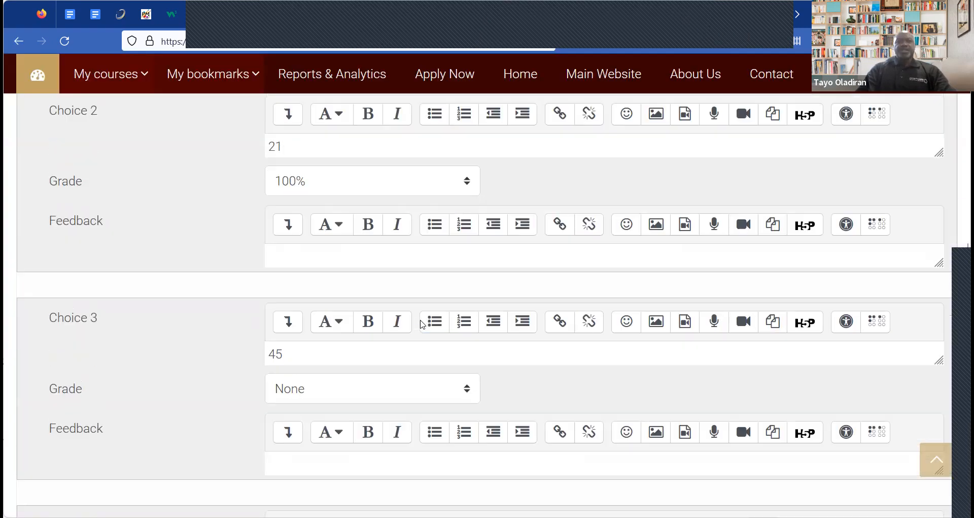
pyautogui.scroll(3, 422, 325)
pyautogui.scroll(-3, 421, 325)
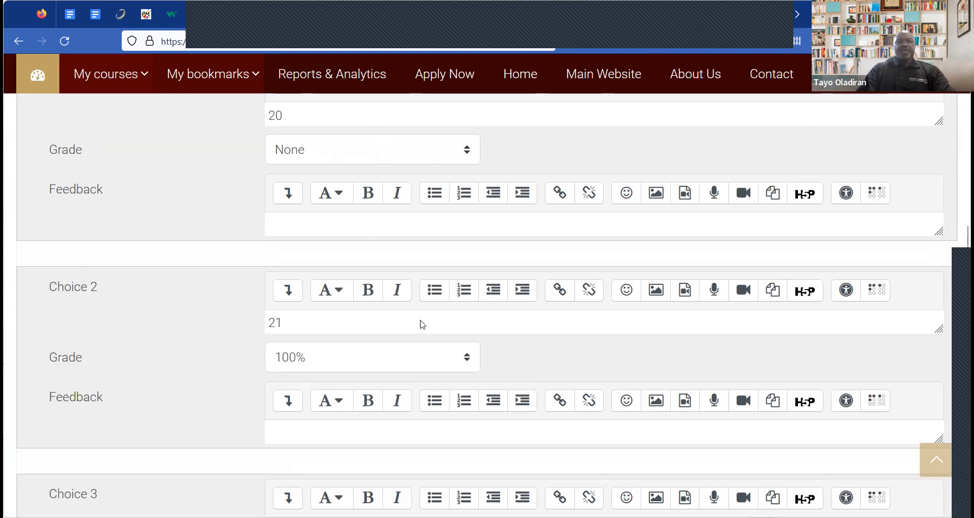
pyautogui.scroll(-2, 422, 324)
pyautogui.scroll(3, 420, 324)
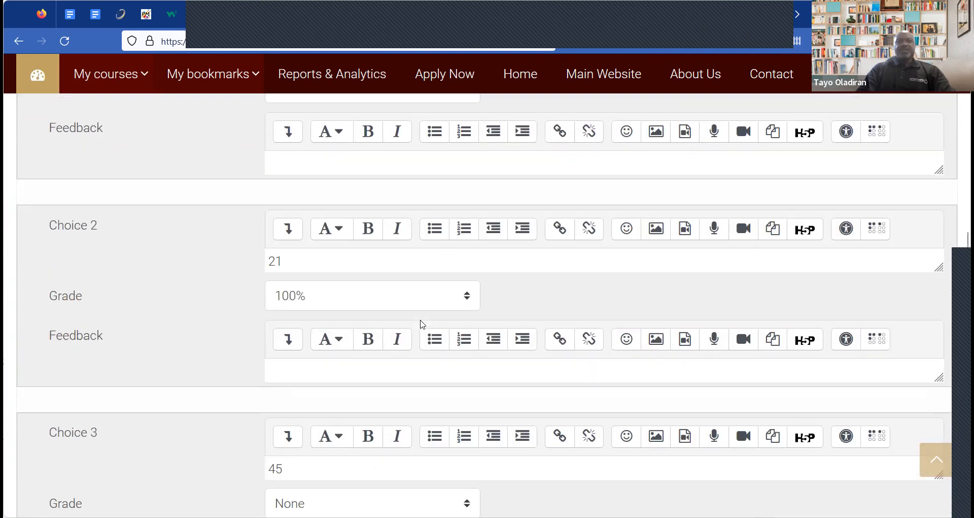
pyautogui.click(285, 295)
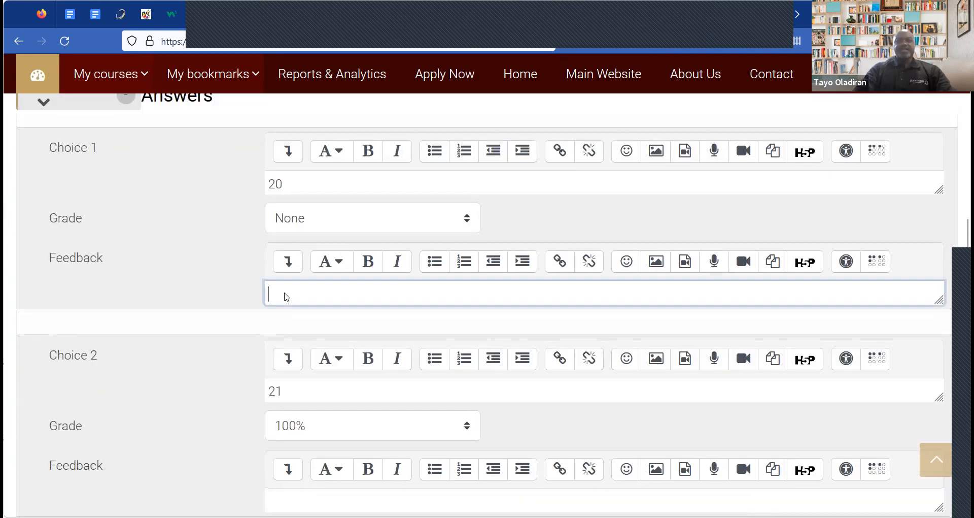
pyautogui.scroll(15, 285, 295)
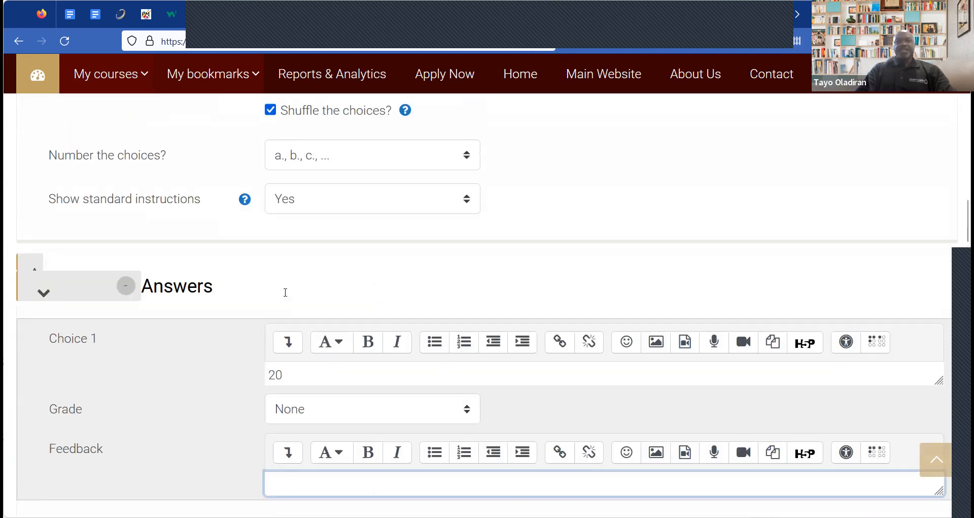
pyautogui.scroll(3, 285, 292)
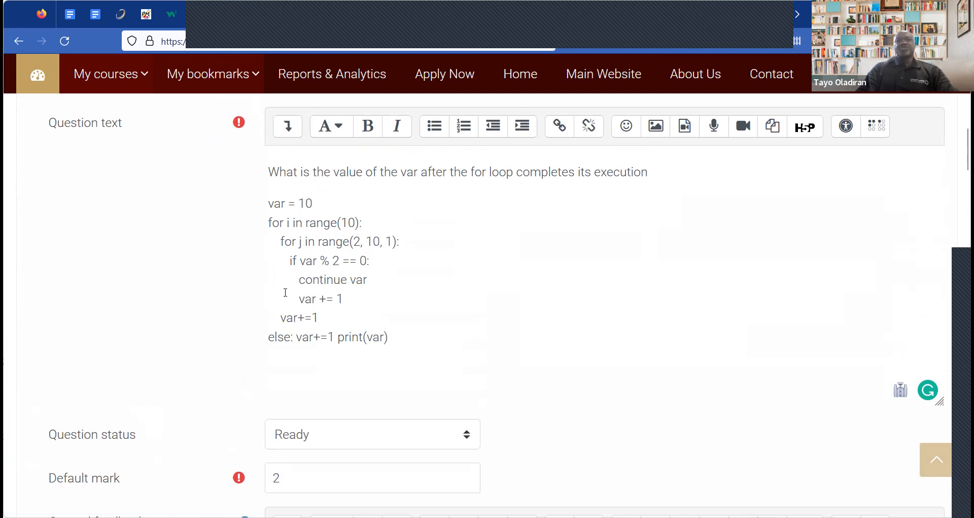
pyautogui.scroll(-7, 286, 292)
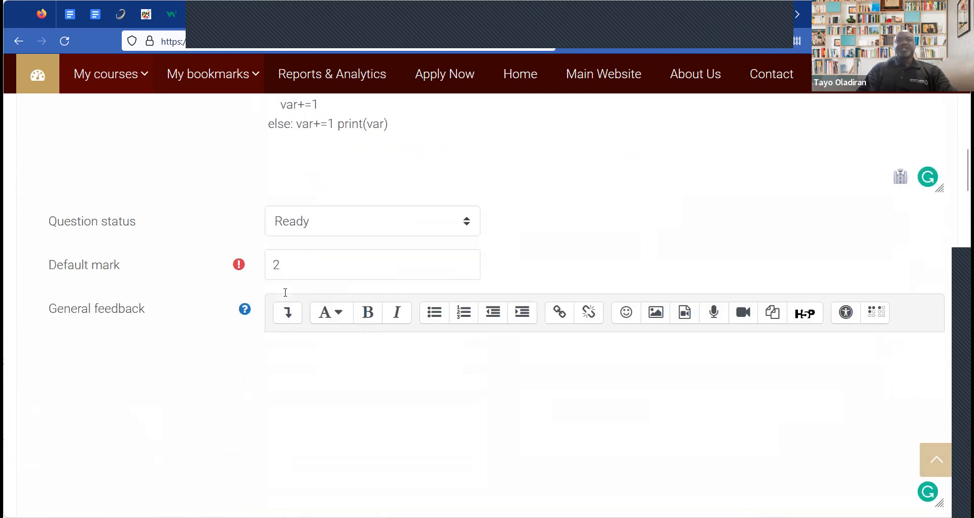
pyautogui.scroll(-7, 285, 292)
pyautogui.scroll(-7, 285, 294)
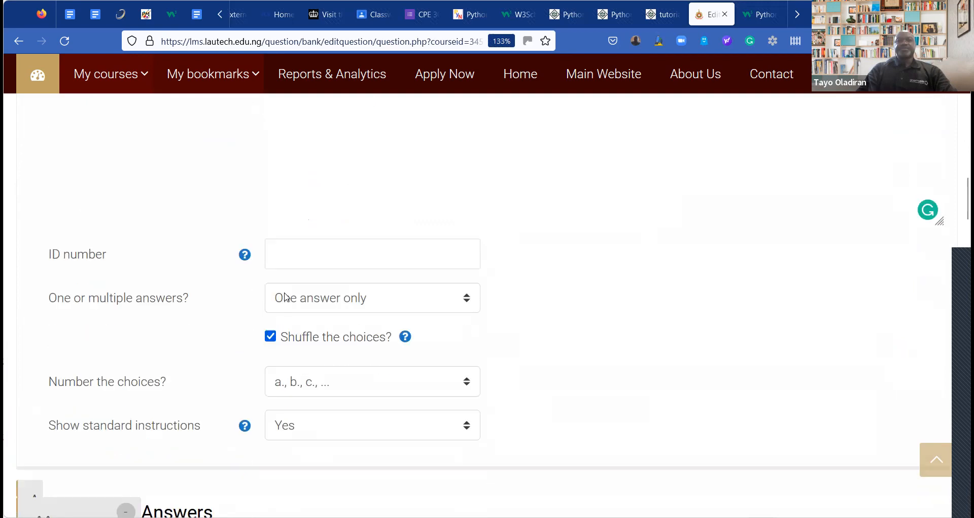
pyautogui.scroll(-6, 286, 297)
# Enter "because this is not correct a+b is 5" as the feedback for Choice 1 of question Q1
pyautogui.click(290, 400)
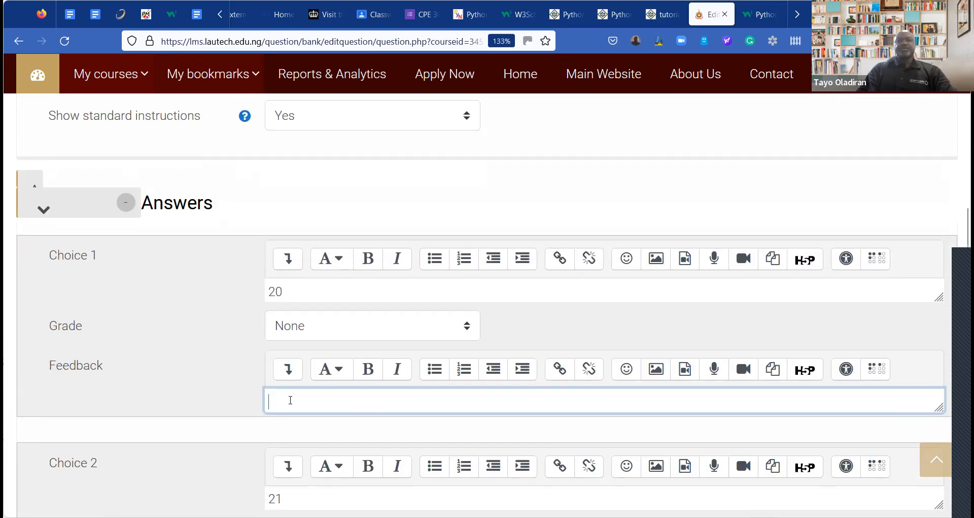
pyautogui.write('because ')
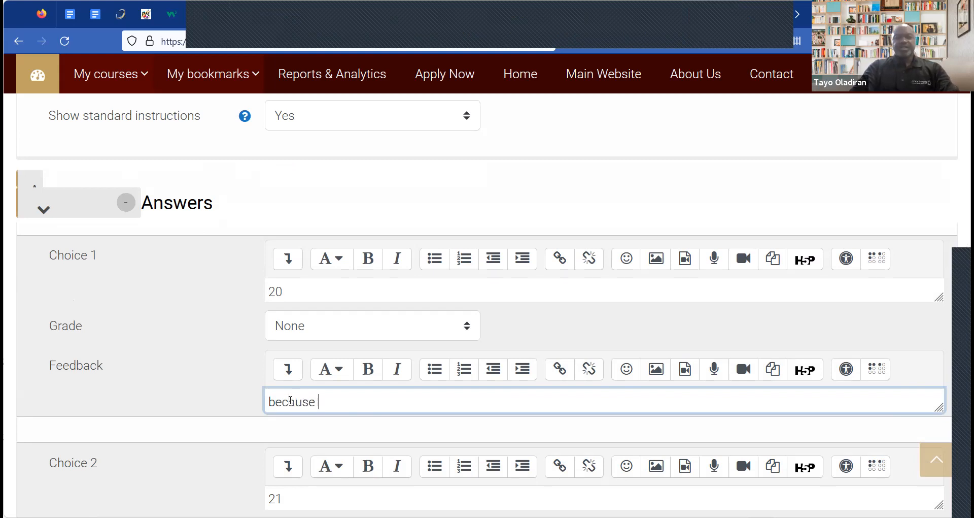
pyautogui.write('this is not correct')
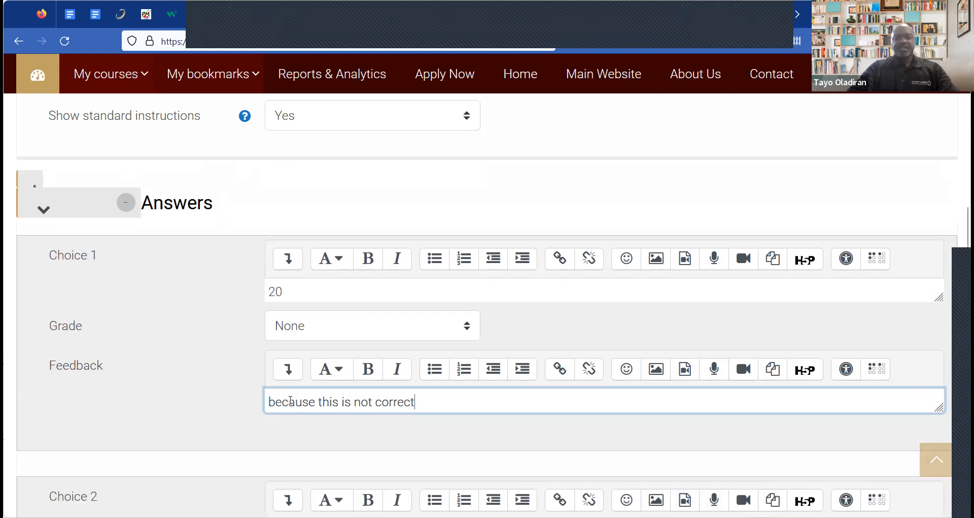
pyautogui.write(' a')
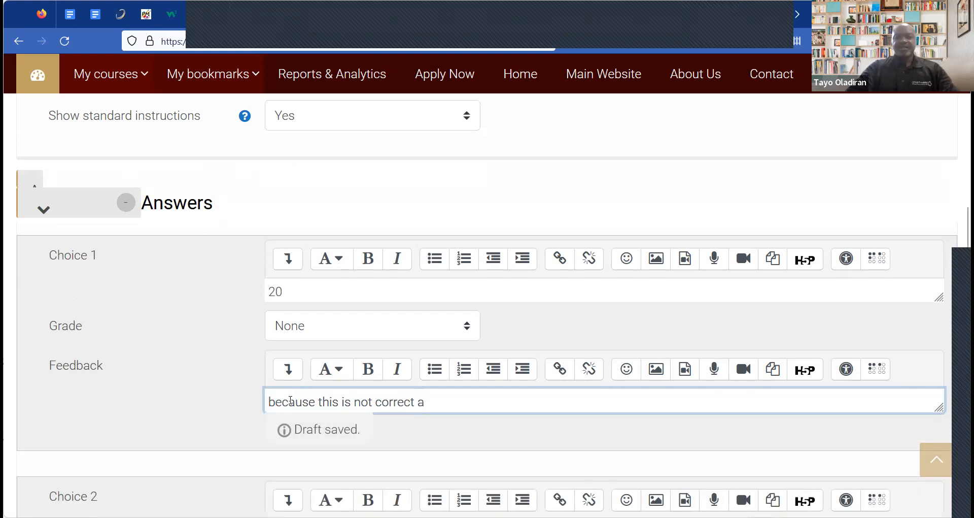
pyautogui.write('+b is 5')
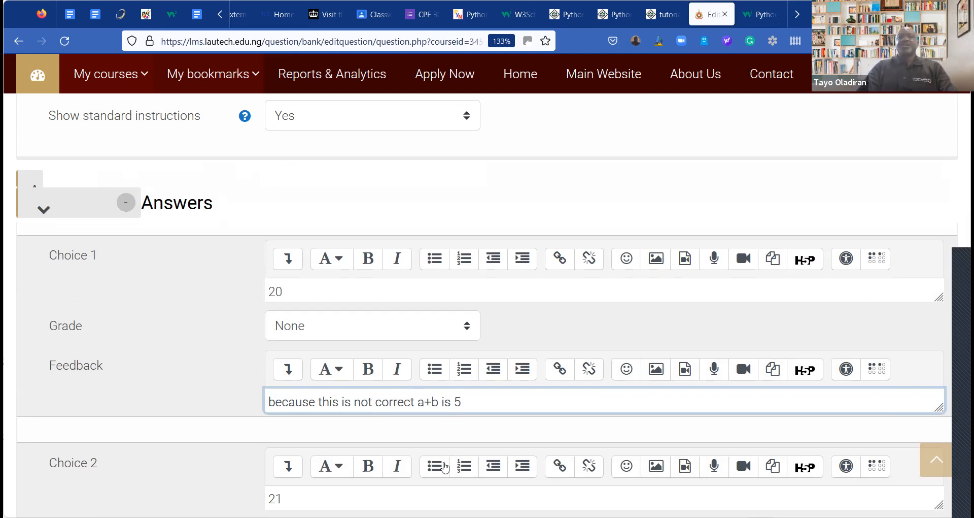
# Save question Q1 with its choices, grades and feedback, and return to the quiz's question list
pyautogui.scroll(-3, 445, 466)
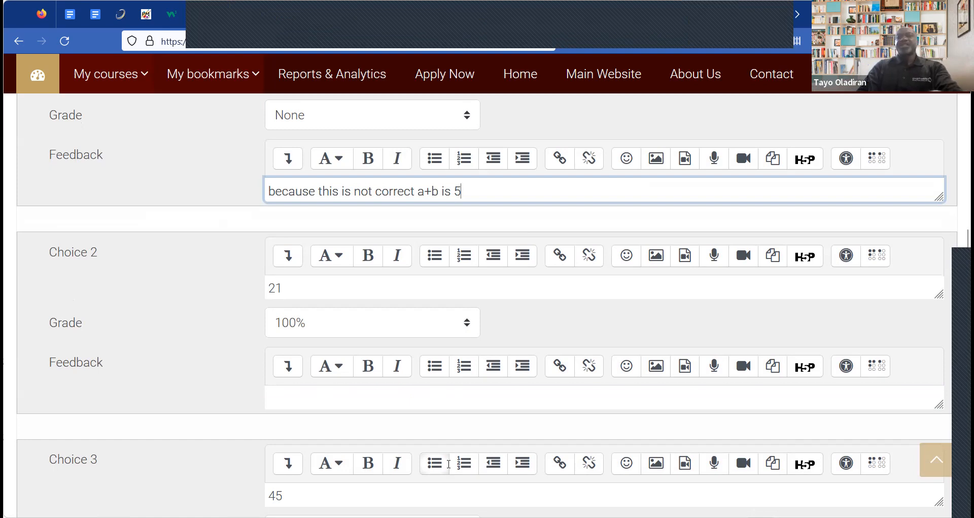
pyautogui.scroll(-1, 449, 470)
pyautogui.scroll(-15, 449, 469)
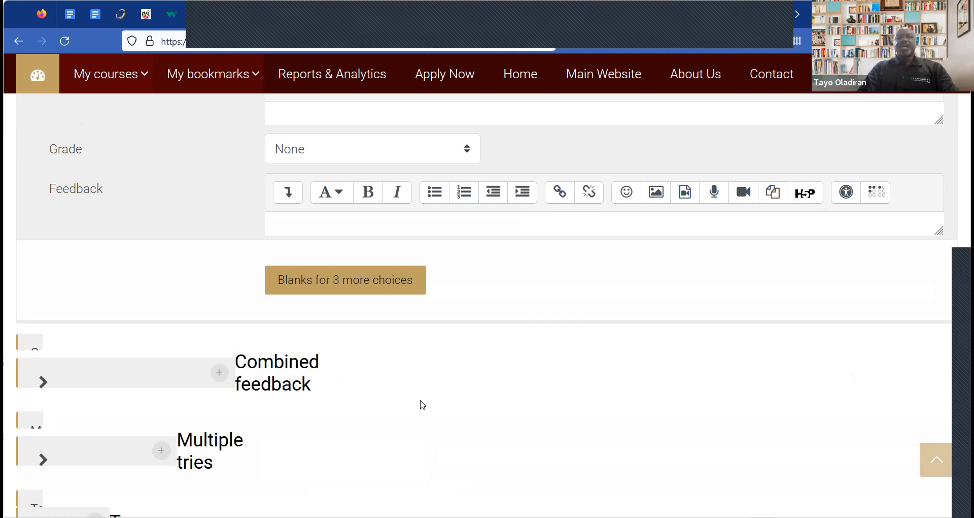
pyautogui.scroll(-5, 422, 404)
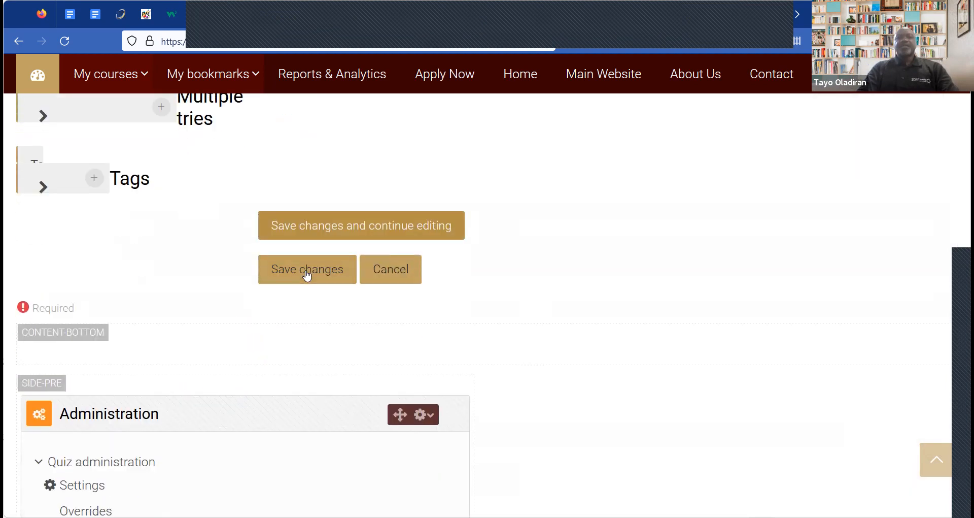
pyautogui.click(307, 269)
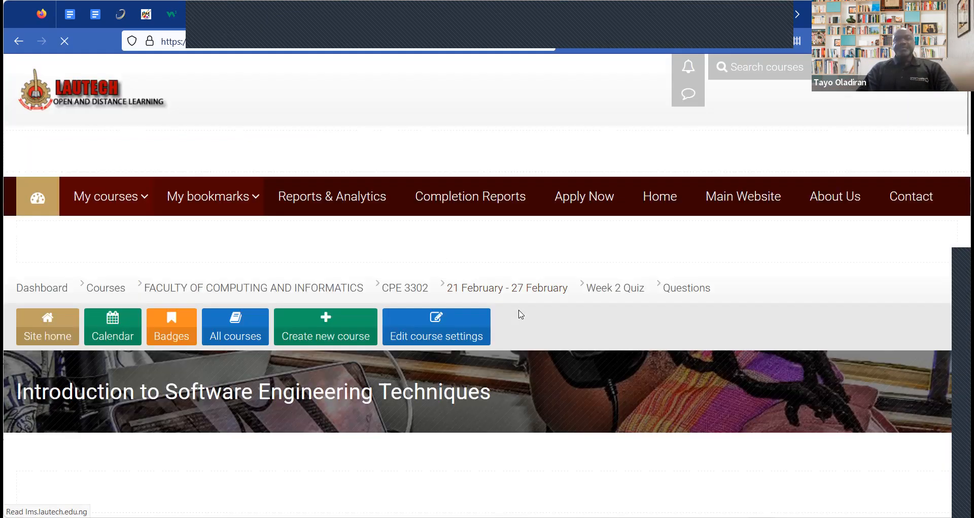
# Add a new Short answer question after Q1 on Page 1 of the Week 2 Quiz
pyautogui.scroll(-5, 518, 310)
pyautogui.scroll(-5, 518, 313)
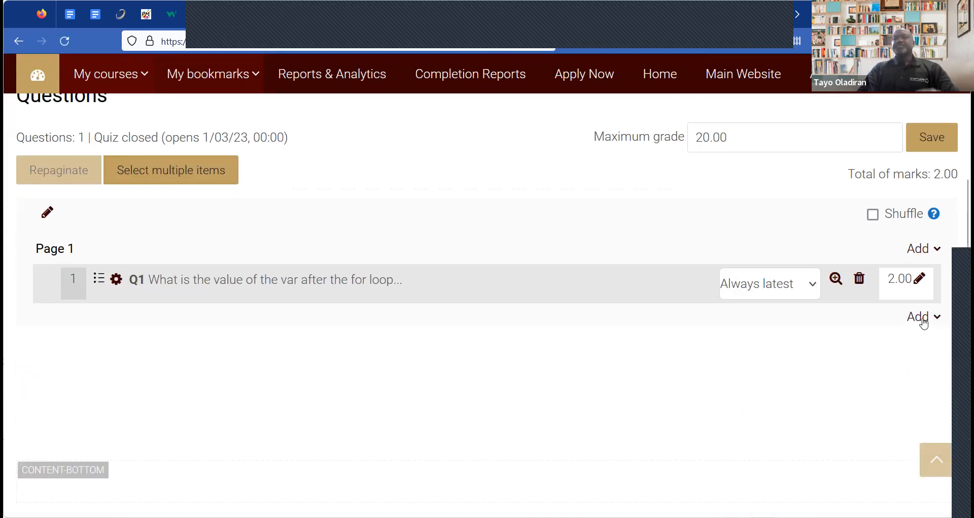
pyautogui.click(922, 318)
pyautogui.click(863, 351)
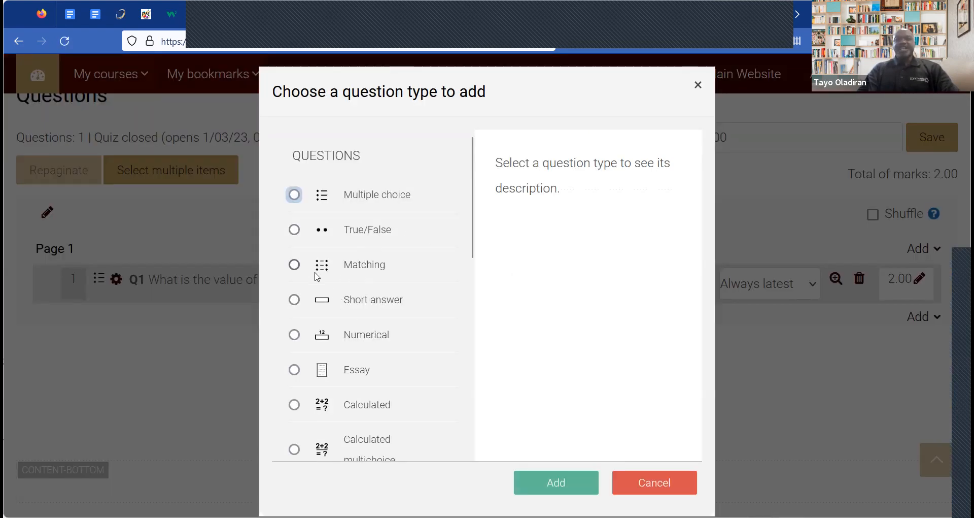
pyautogui.click(295, 300)
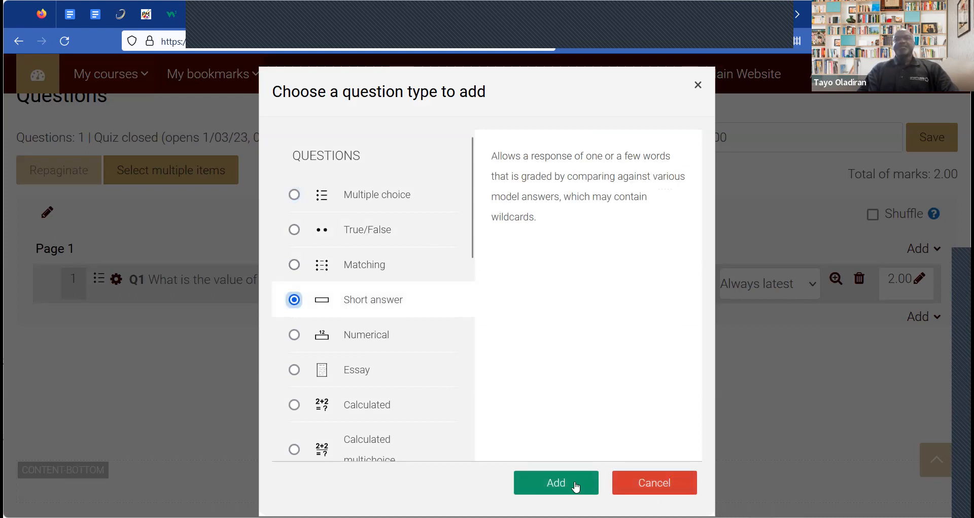
pyautogui.click(576, 487)
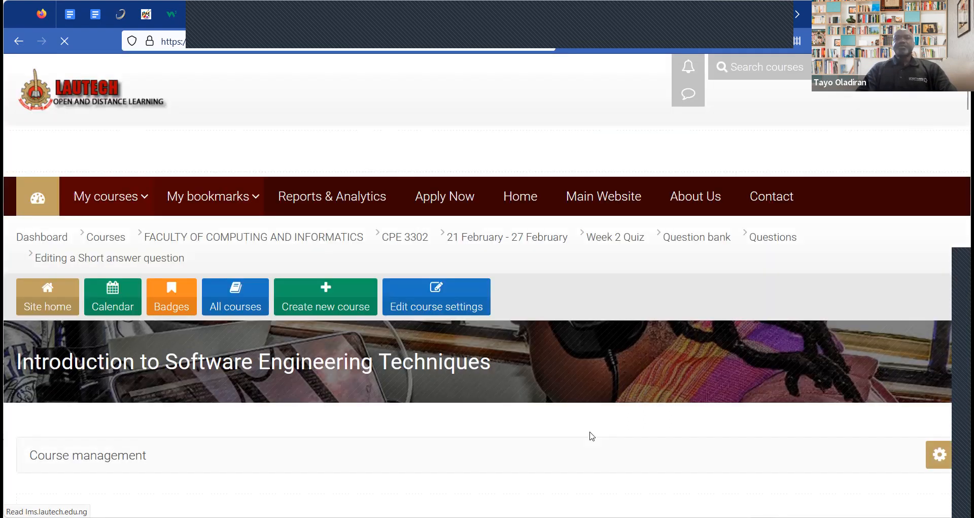
# Name the question Q2 and enter the question text "How can you get a random number in python? Provide a single word!"
pyautogui.scroll(-8, 591, 435)
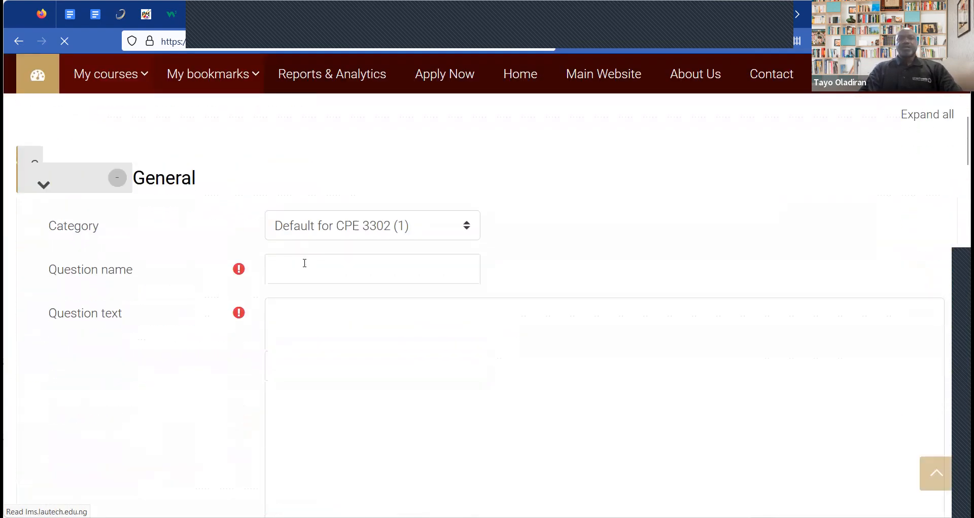
pyautogui.click(298, 273)
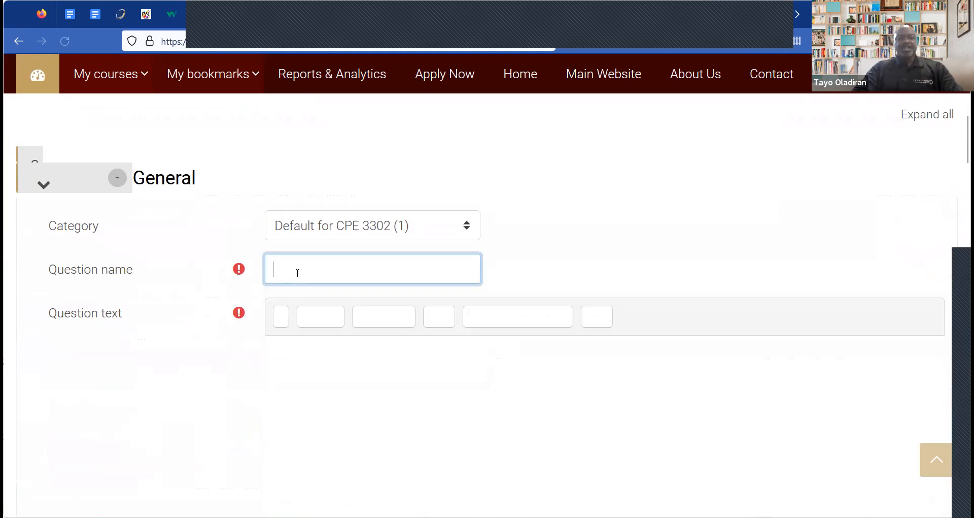
pyautogui.write('Q2')
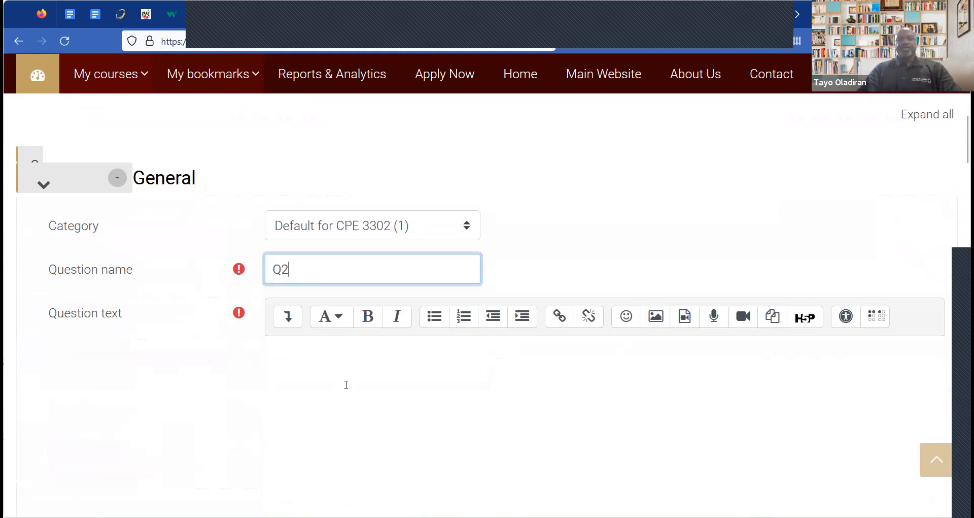
pyautogui.click(346, 384)
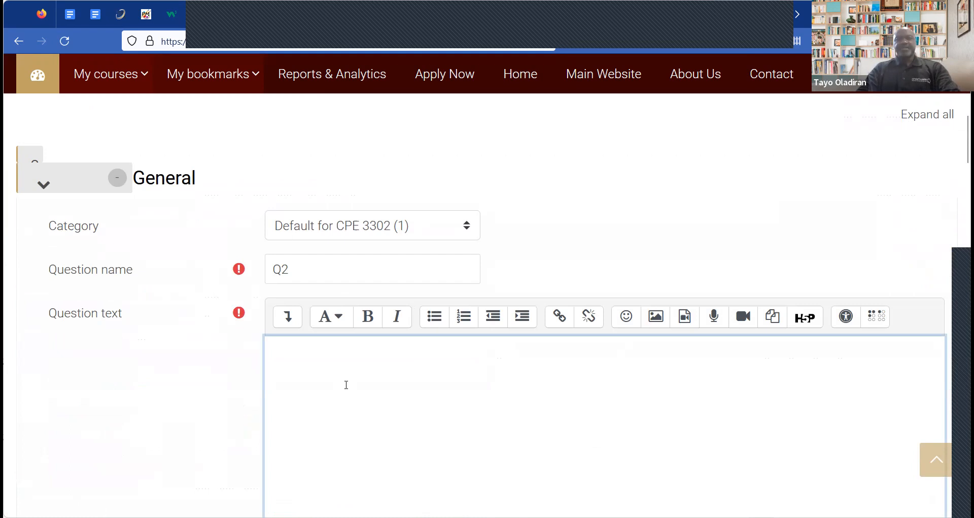
pyautogui.write('How can you get a random number in python? Provide a single word!')
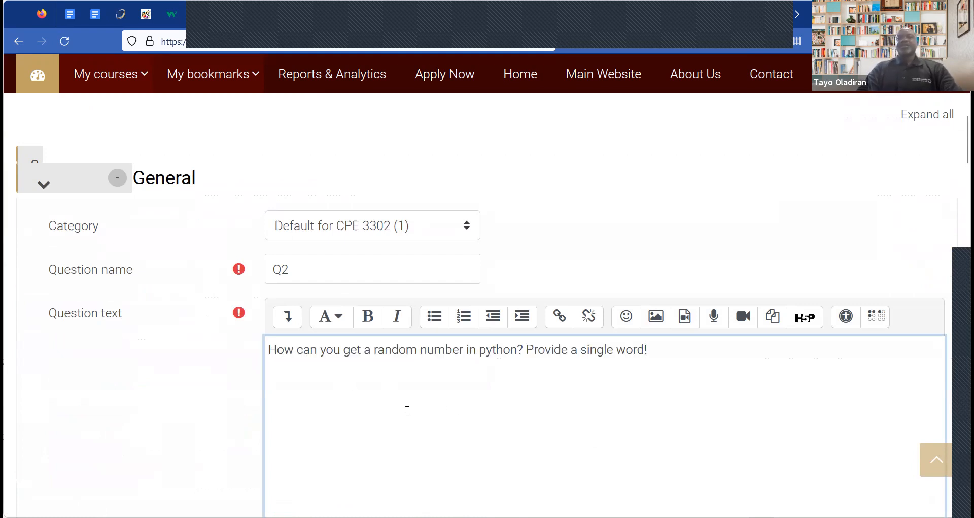
# Set the case sensitivity of question Q2 to "Yes, case must match"
pyautogui.scroll(-7, 407, 410)
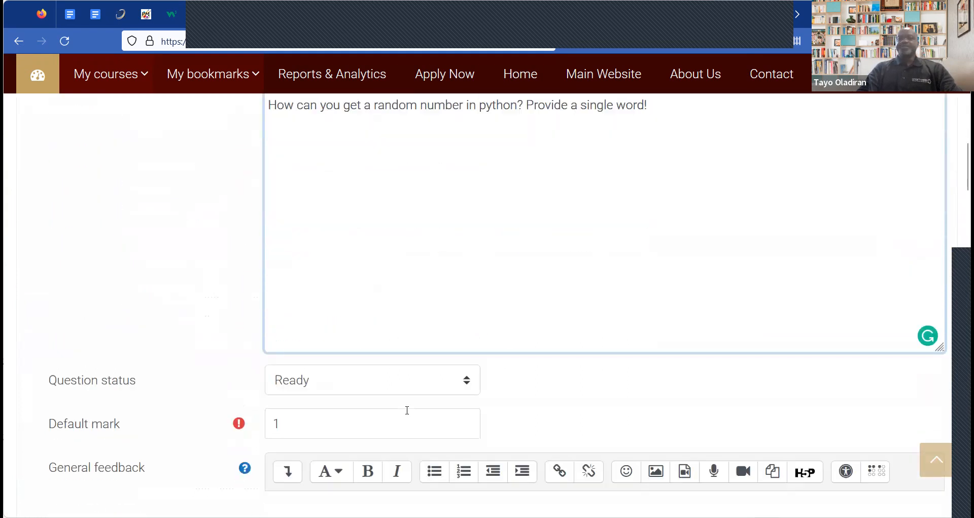
pyautogui.scroll(-2, 407, 410)
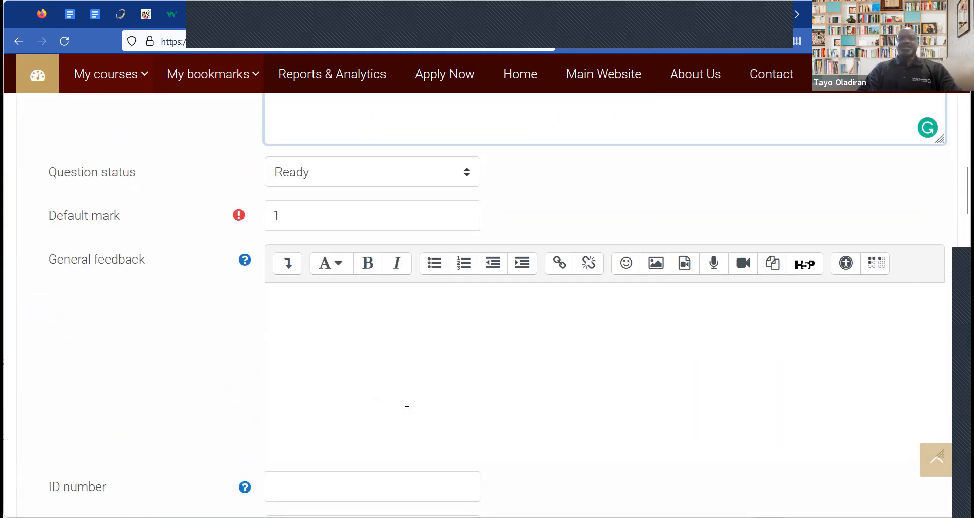
pyautogui.scroll(-5, 407, 410)
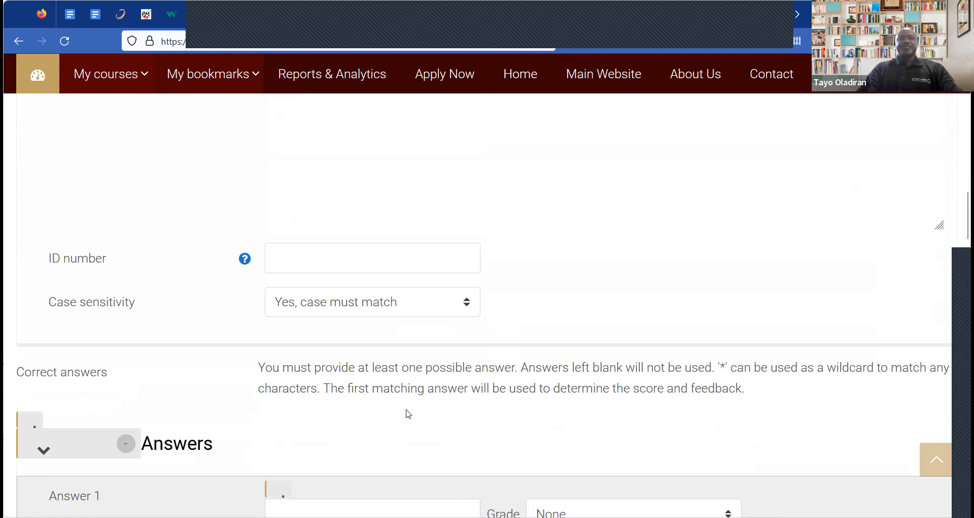
pyautogui.scroll(-2, 408, 414)
pyautogui.scroll(-1, 406, 410)
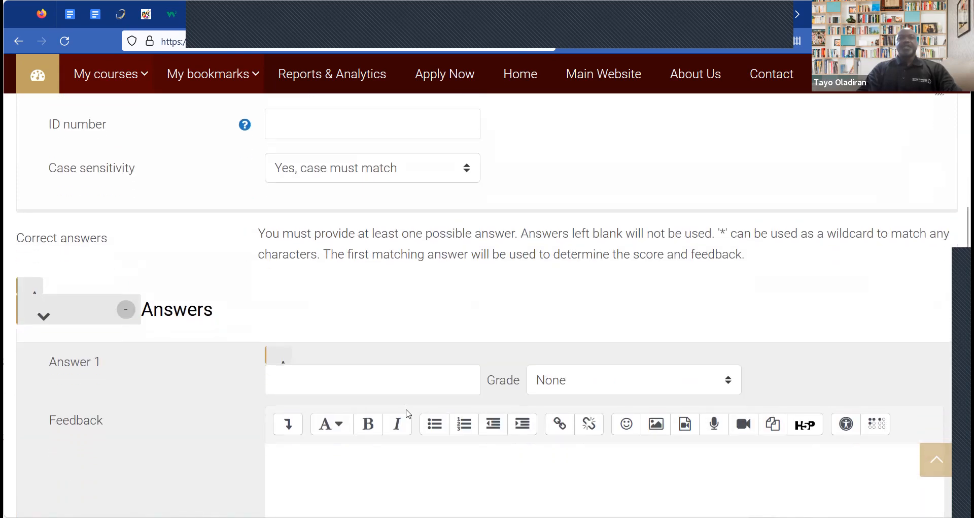
pyautogui.scroll(1, 253, 321)
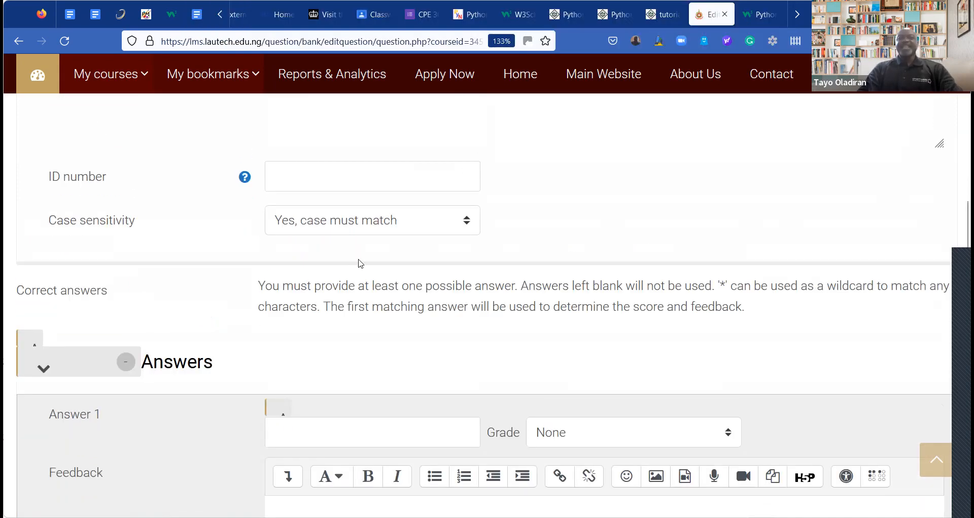
pyautogui.scroll(1, 403, 252)
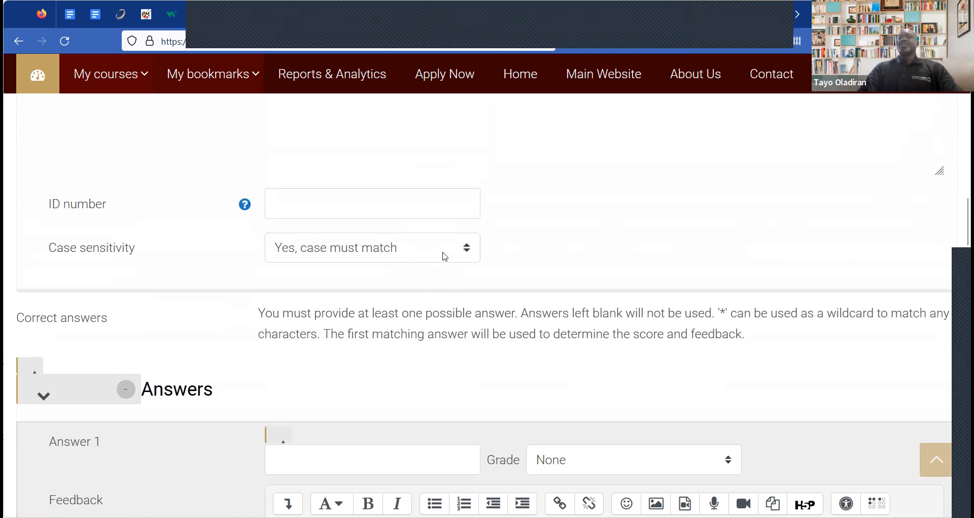
pyautogui.click(471, 251)
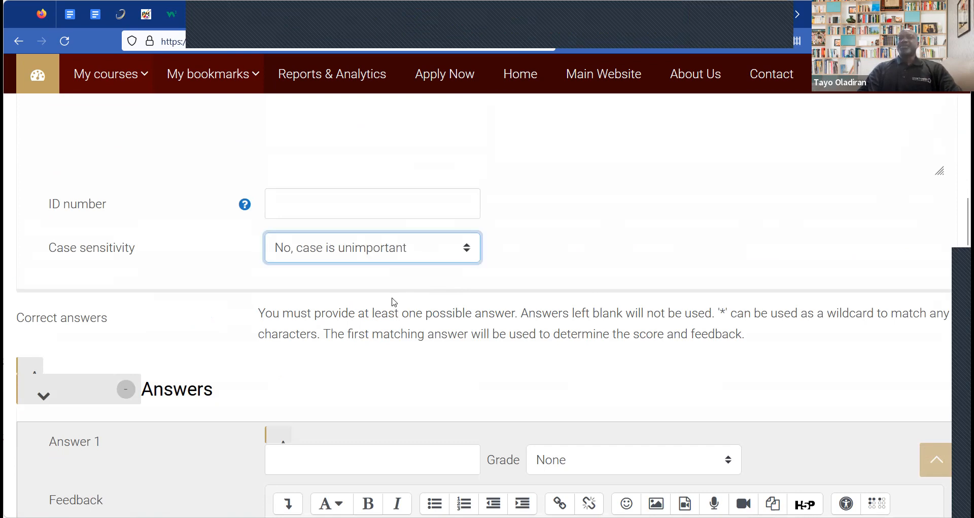
pyautogui.press('Down')
# Enter random() as Answer 1 of question Q2 and set its grade to 100%
pyautogui.scroll(-3, 536, 277)
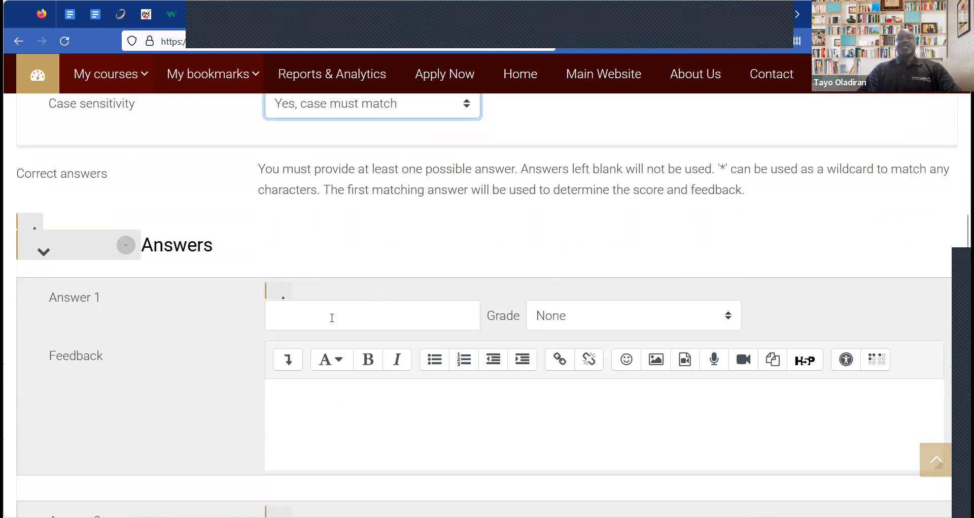
pyautogui.click(332, 317)
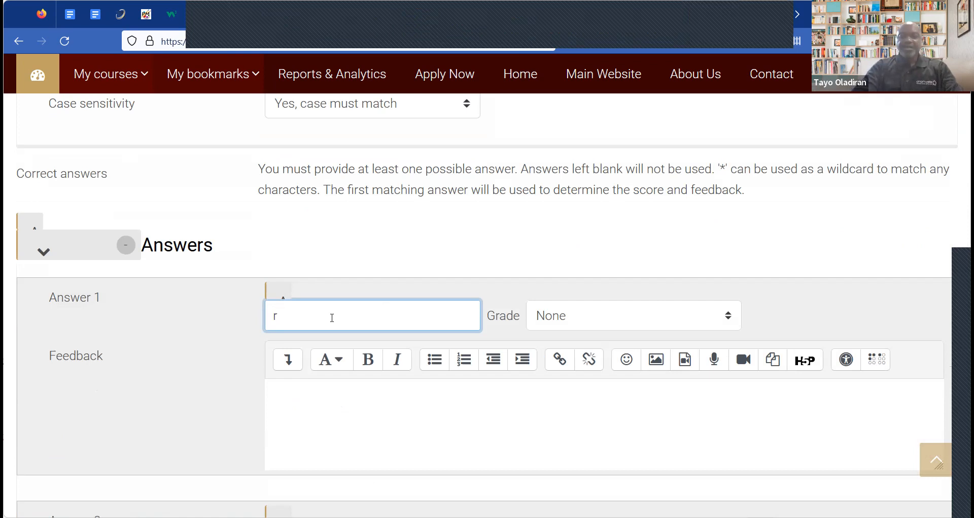
pyautogui.write('random')
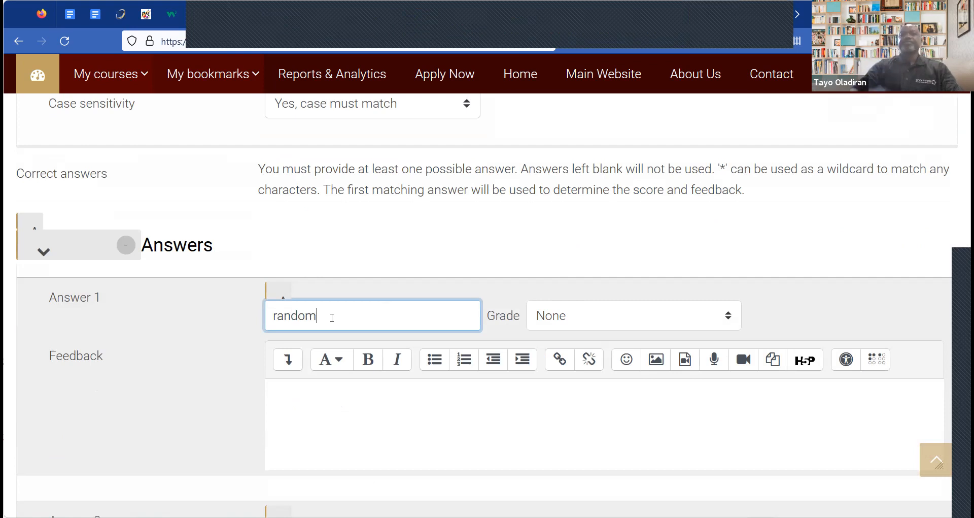
pyautogui.write('()')
pyautogui.click(728, 318)
pyautogui.click(556, 98)
# Enter Random() as Answer 2 of question Q2, leaving its grade at None
pyautogui.scroll(-3, 509, 350)
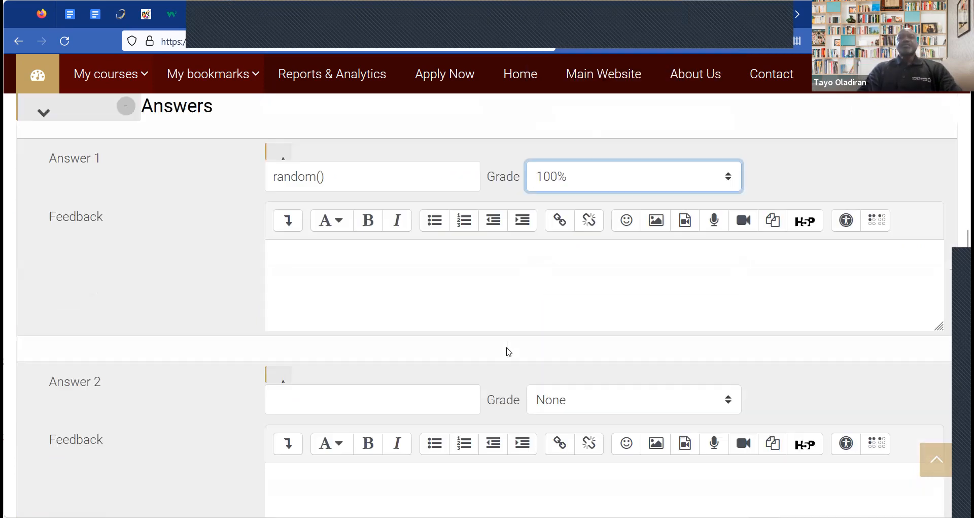
pyautogui.scroll(-3, 507, 352)
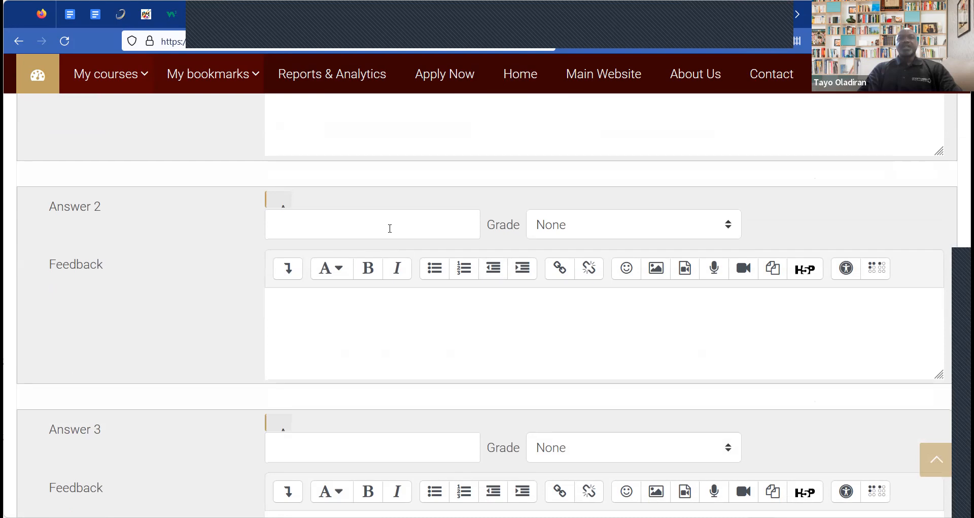
pyautogui.click(389, 227)
pyautogui.write('R')
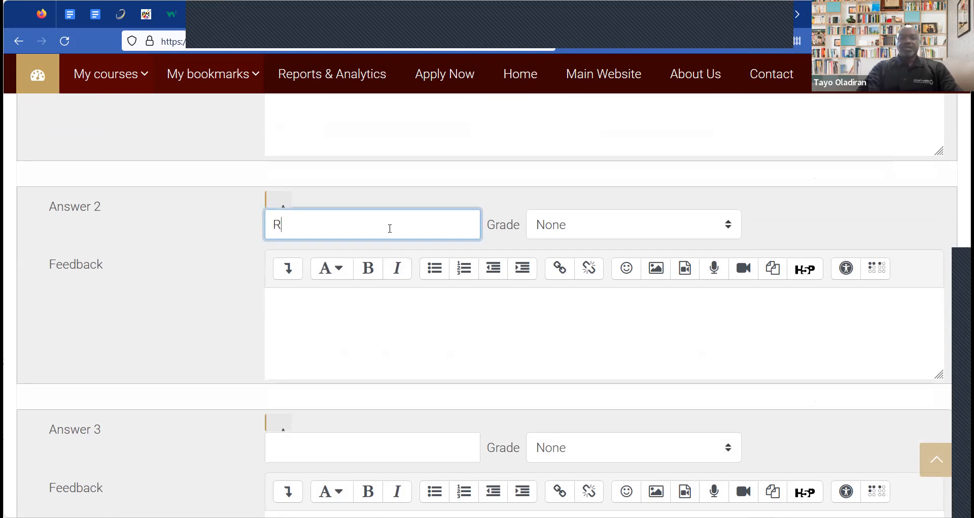
pyautogui.write('andom(')
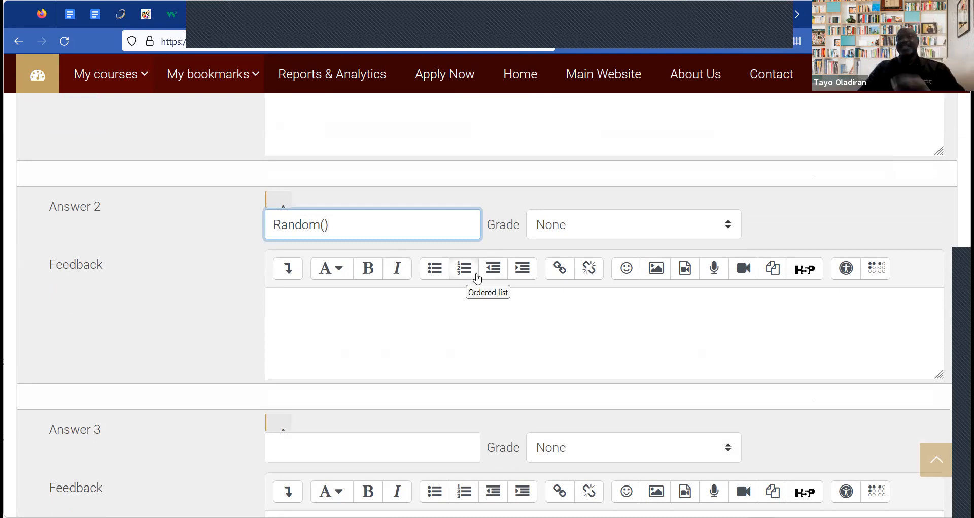
# Enter "keywords are case-sensitive." as the feedback for Answer 2 of question Q2, accepting the hyphenation correction
pyautogui.click(378, 355)
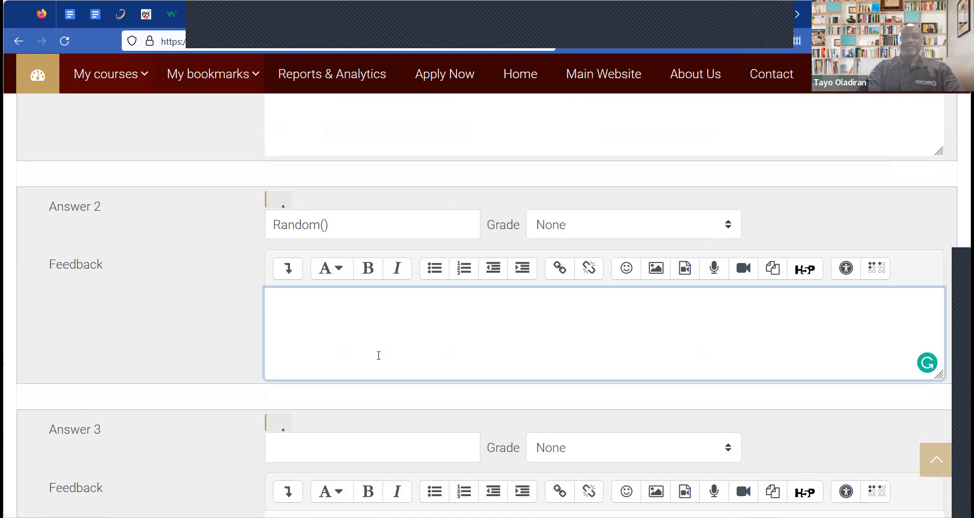
pyautogui.write('k')
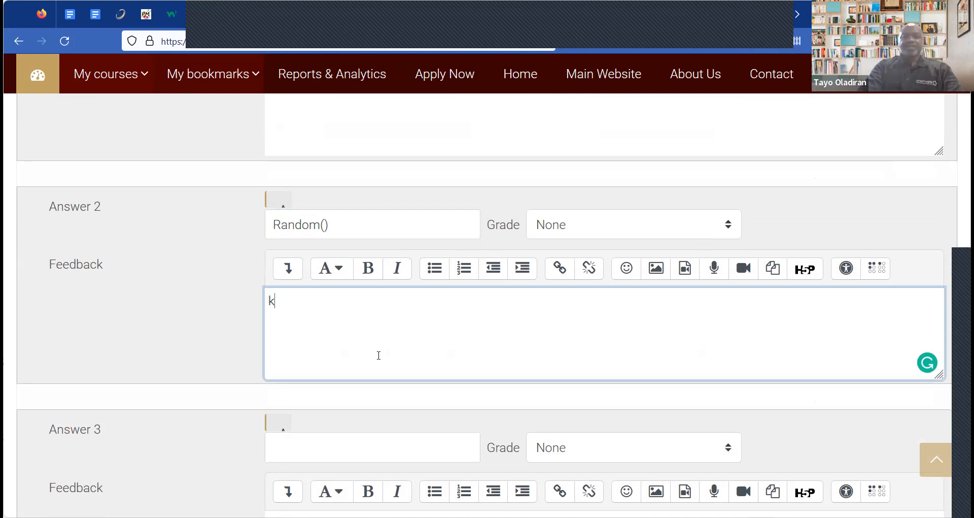
pyautogui.write('eywoed')
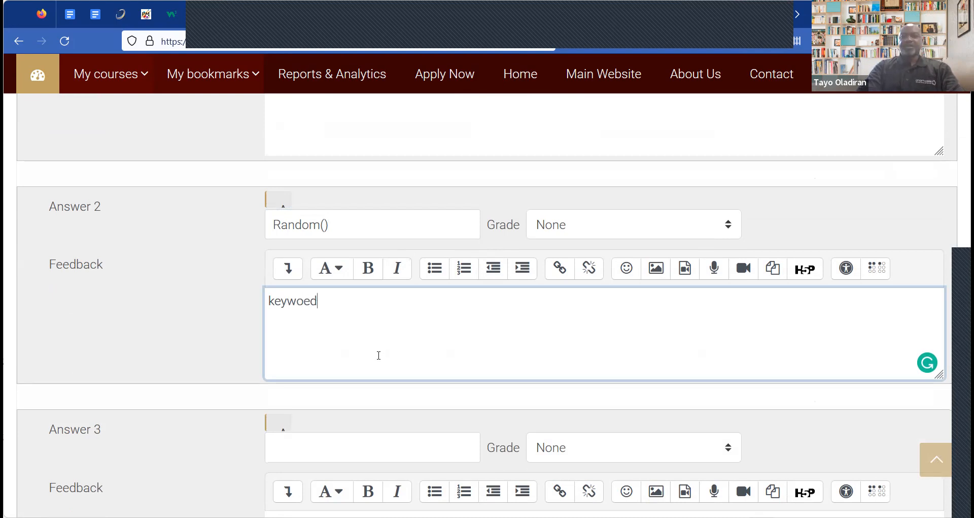
pyautogui.press('BackSpace')
pyautogui.press('BackSpace')
pyautogui.write('r')
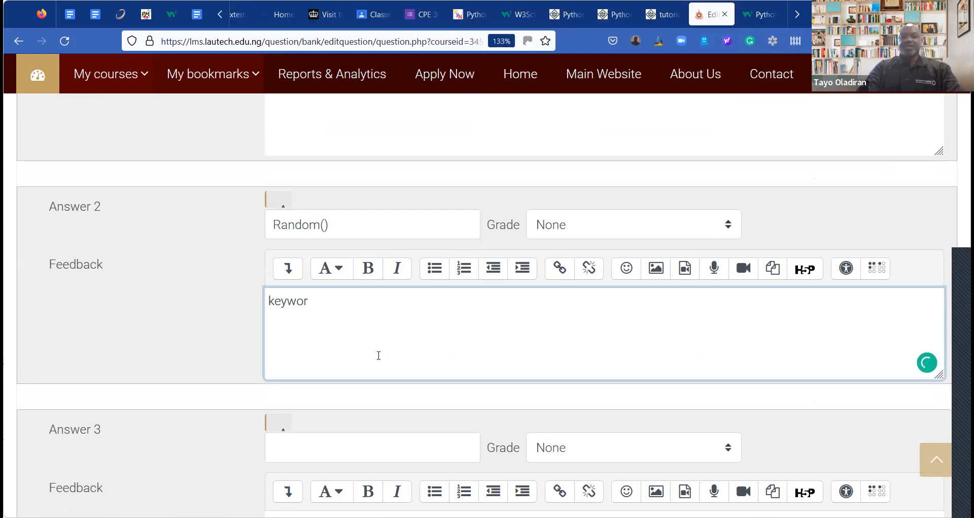
pyautogui.write('ds are sen')
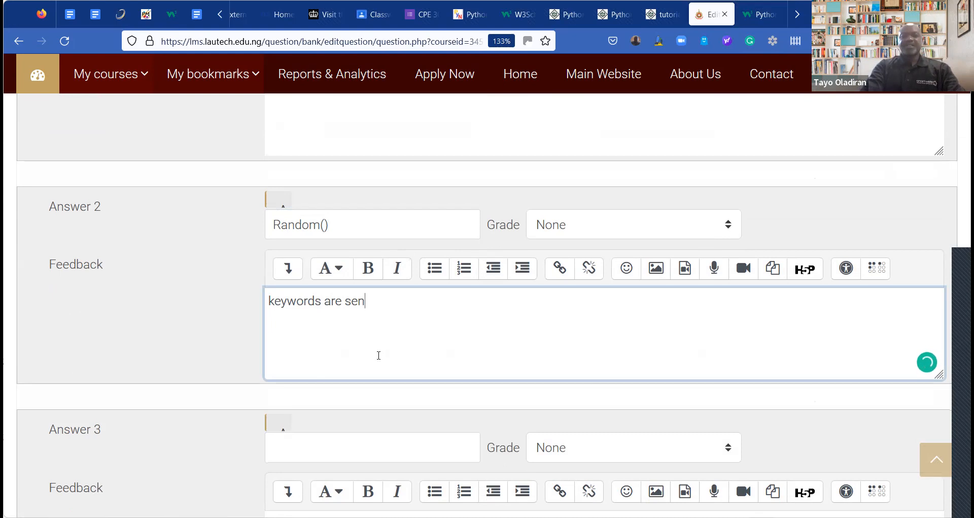
pyautogui.write('sitive')
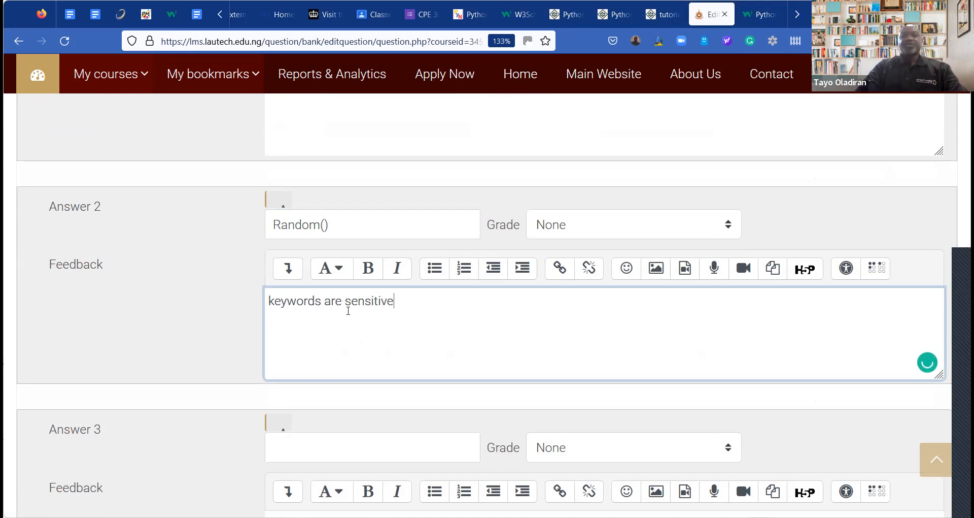
pyautogui.click(345, 301)
pyautogui.write('case')
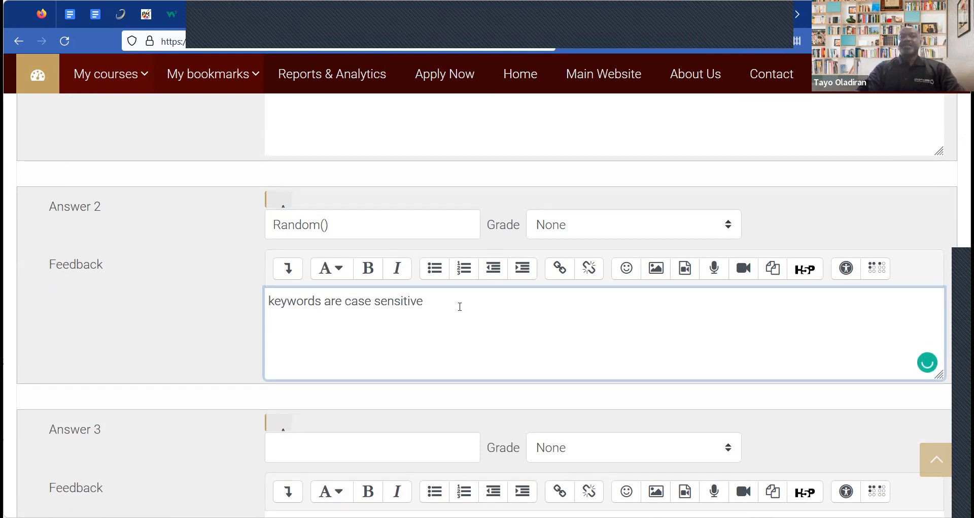
pyautogui.scroll(-1, 428, 318)
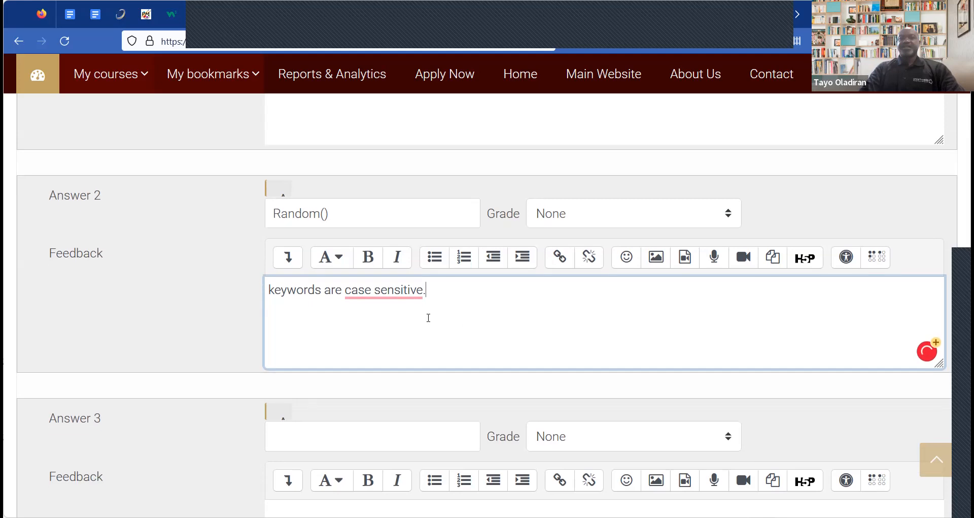
pyautogui.moveTo(388, 284)
pyautogui.click(391, 328)
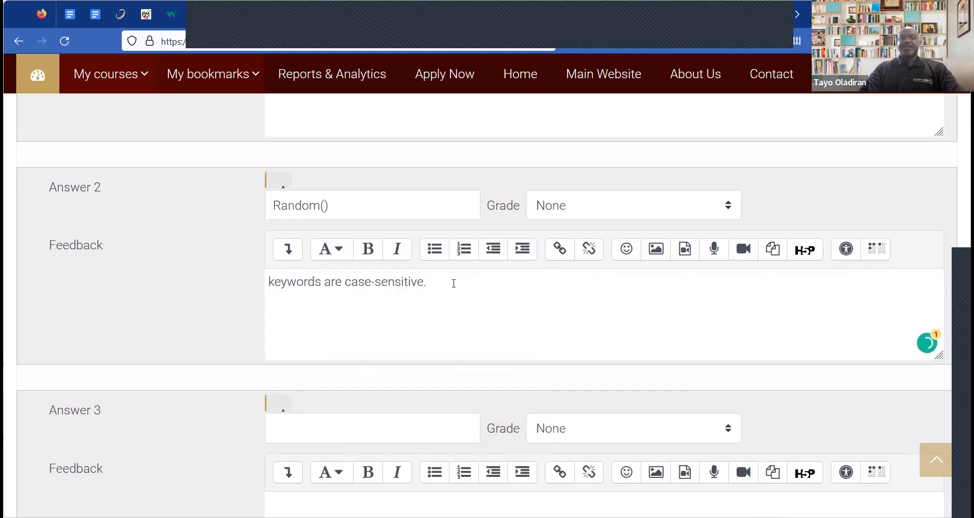
# Extend the Answer 2 feedback with "The correct answer is random()"
pyautogui.click(453, 283)
pyautogui.write('The')
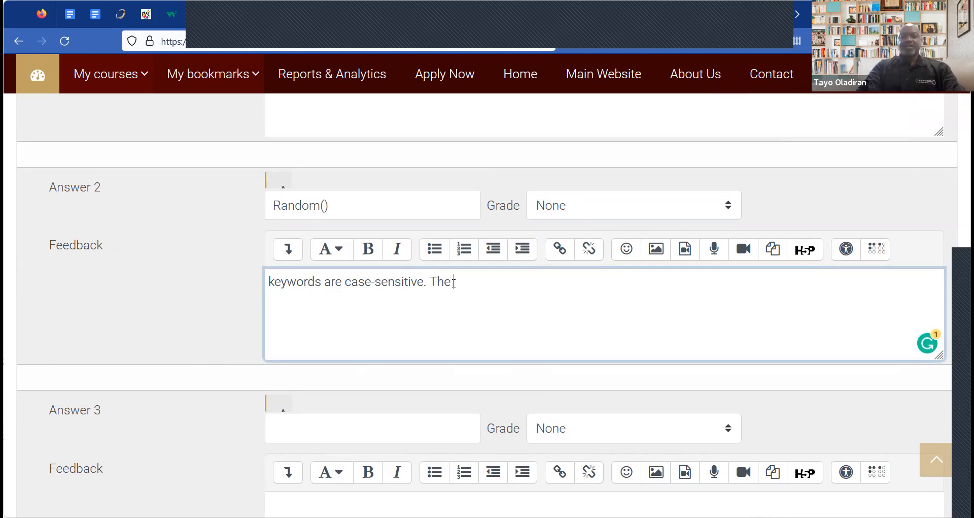
pyautogui.write(' correct answer is ran')
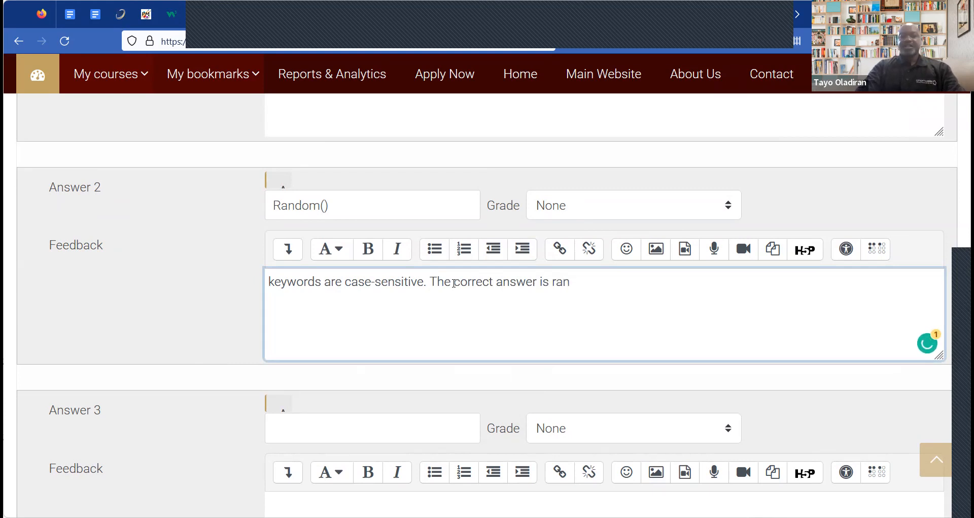
pyautogui.write('dom()')
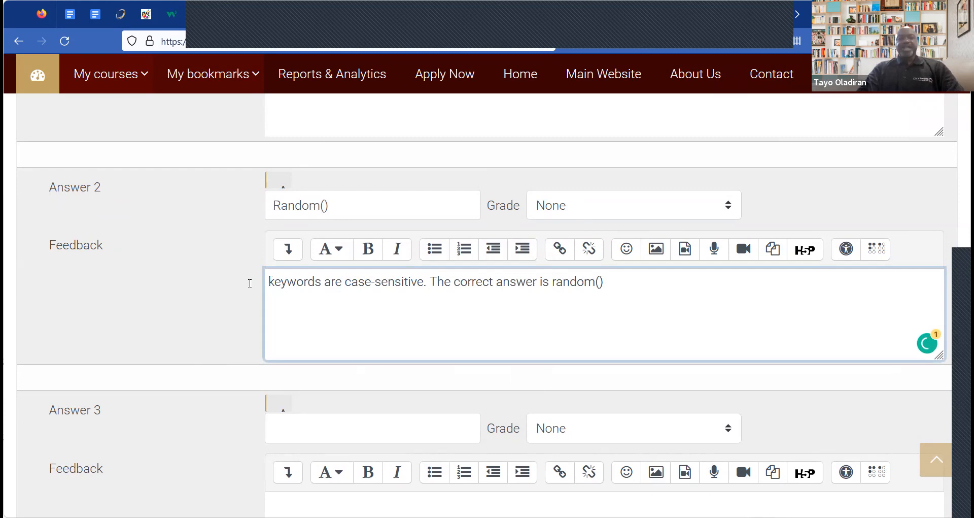
# Enter Round() as Answer 3 with grade None and copy the Answer 2 feedback into its feedback
pyautogui.hotkey('ctrl', 'a')
pyautogui.hotkey('ctrl', 'c')
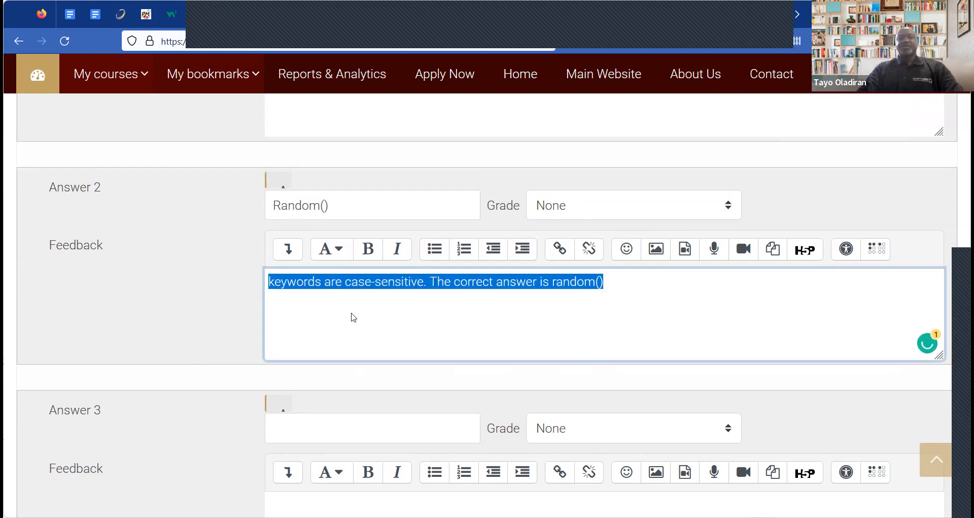
pyautogui.scroll(-3, 354, 318)
pyautogui.click(313, 298)
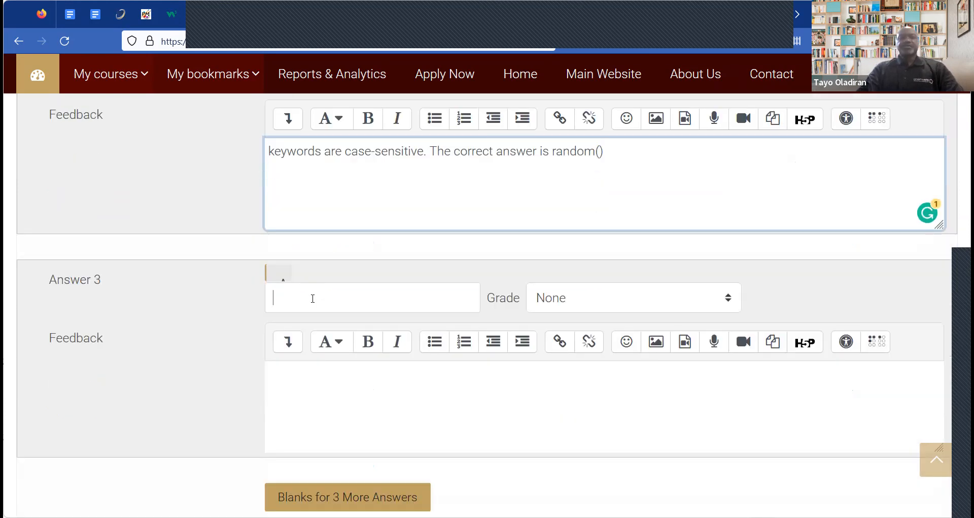
pyautogui.write('Round()')
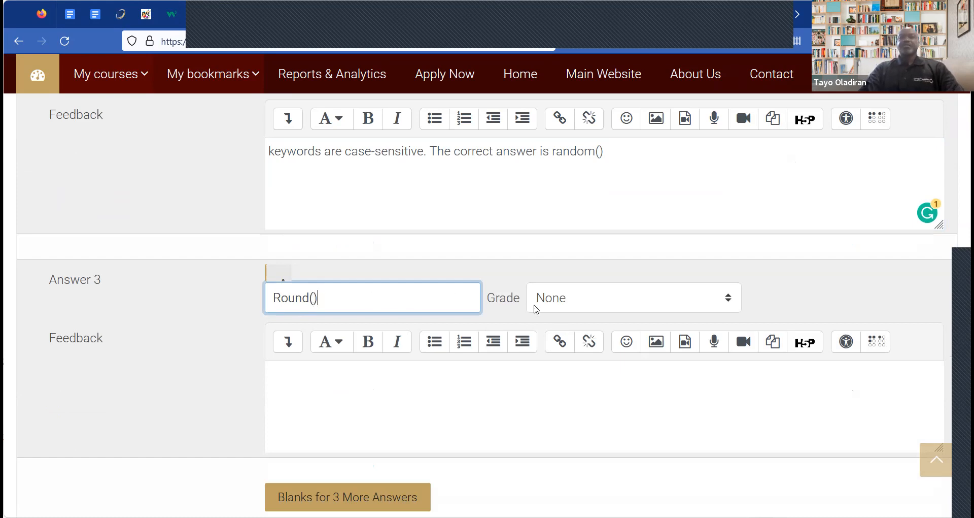
pyautogui.click(321, 417)
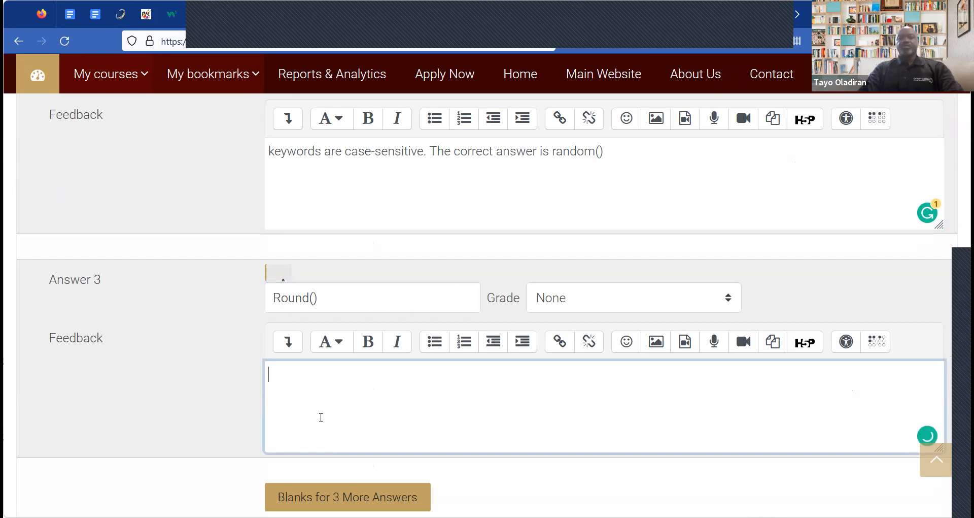
pyautogui.hotkey('ctrl', 'v')
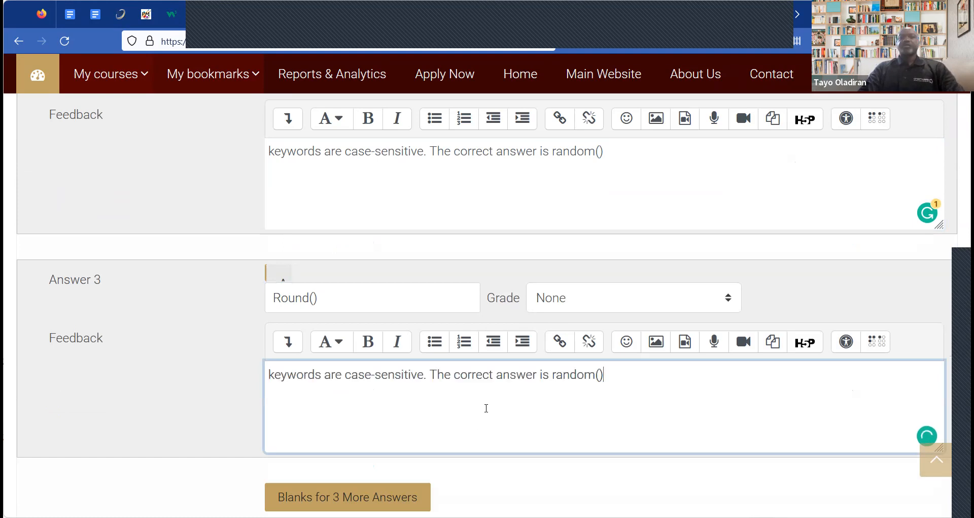
# Save question Q2 and return to the Week 2 Quiz question list
pyautogui.scroll(-1, 485, 407)
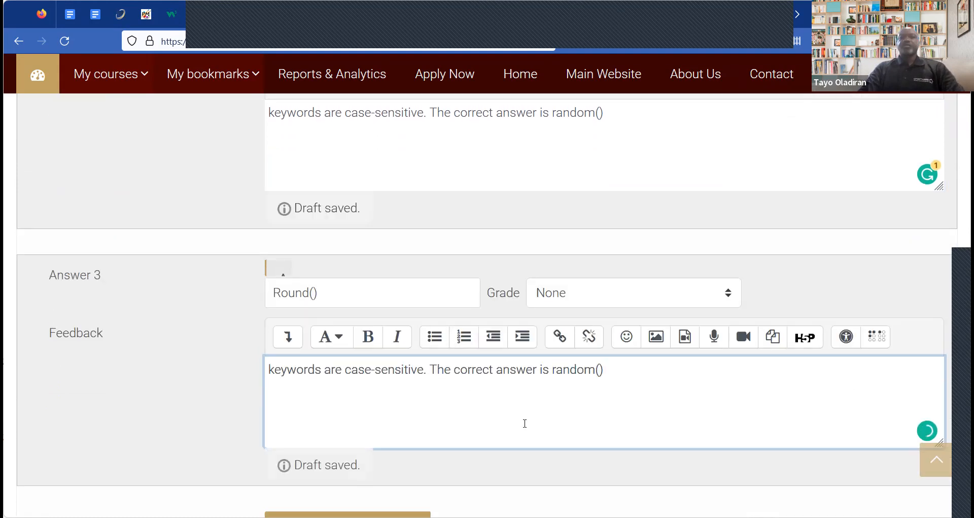
pyautogui.scroll(-5, 525, 428)
pyautogui.scroll(-7, 526, 428)
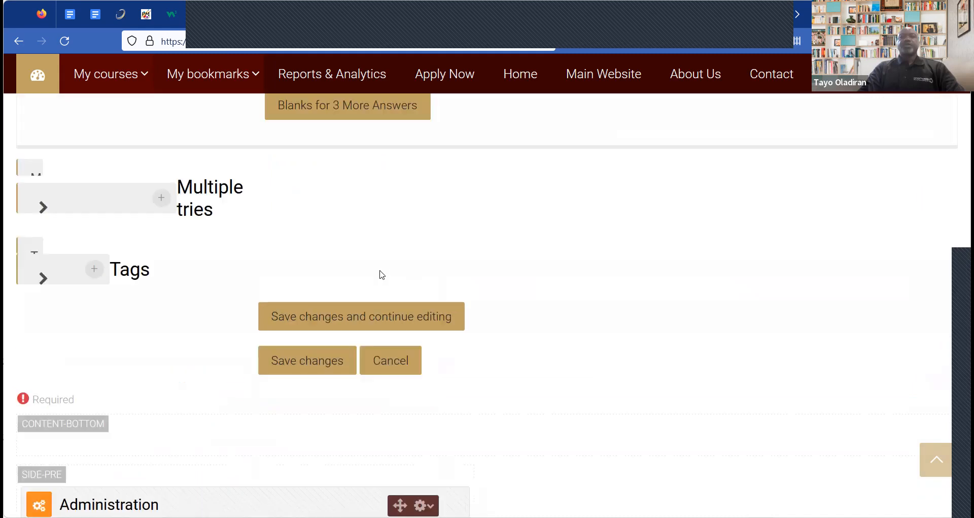
pyautogui.click(294, 254)
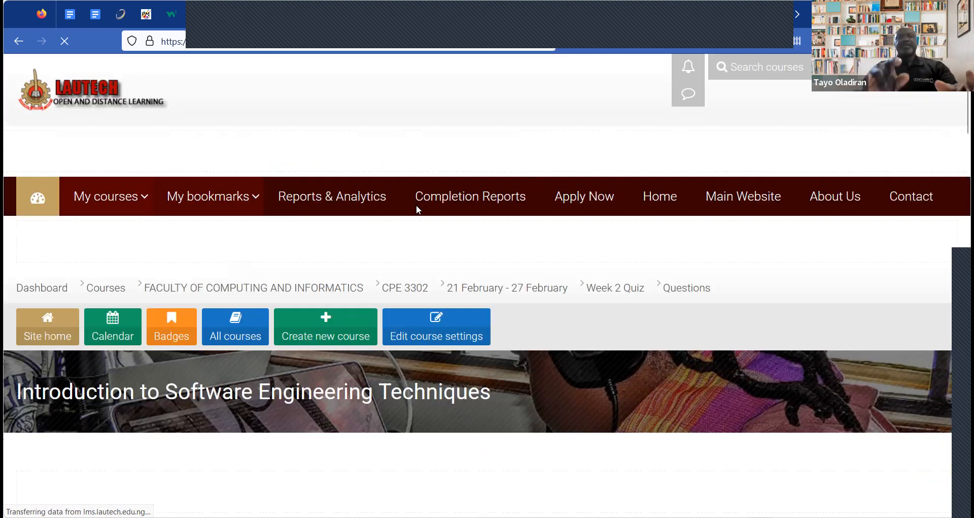
pyautogui.scroll(-6, 760, 259)
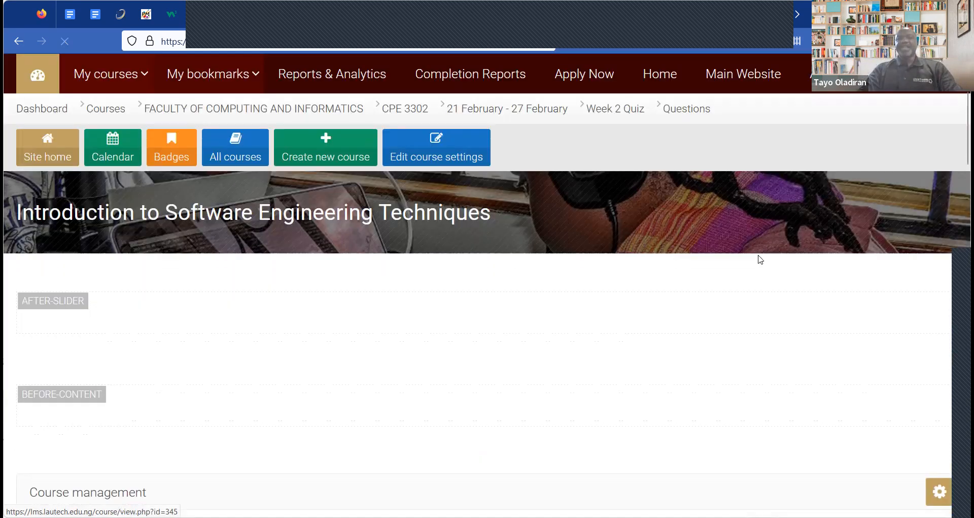
pyautogui.scroll(-5, 761, 259)
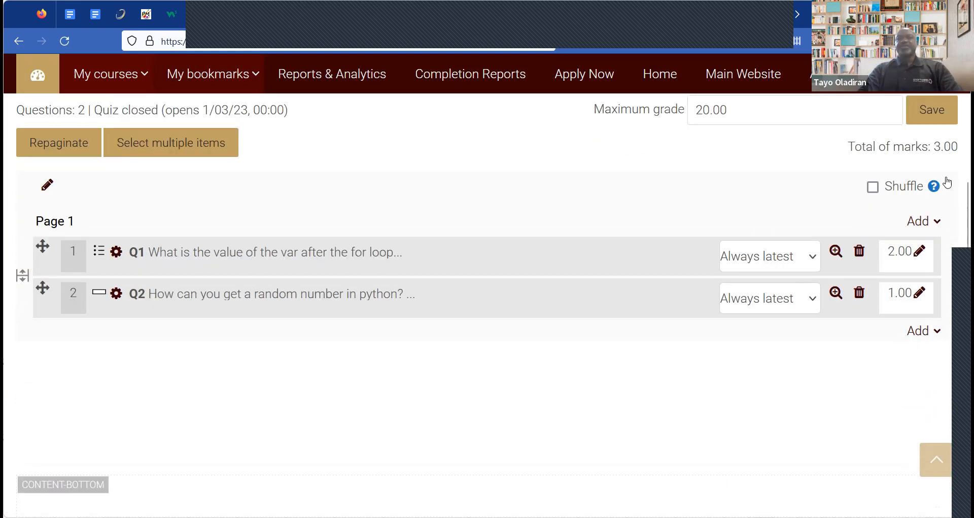
# Browse the question bank categories for the quiz, including the top Faculty of Computing and Informatics and default Faculty of Engineering ones, without adding questions
pyautogui.scroll(1, 658, 224)
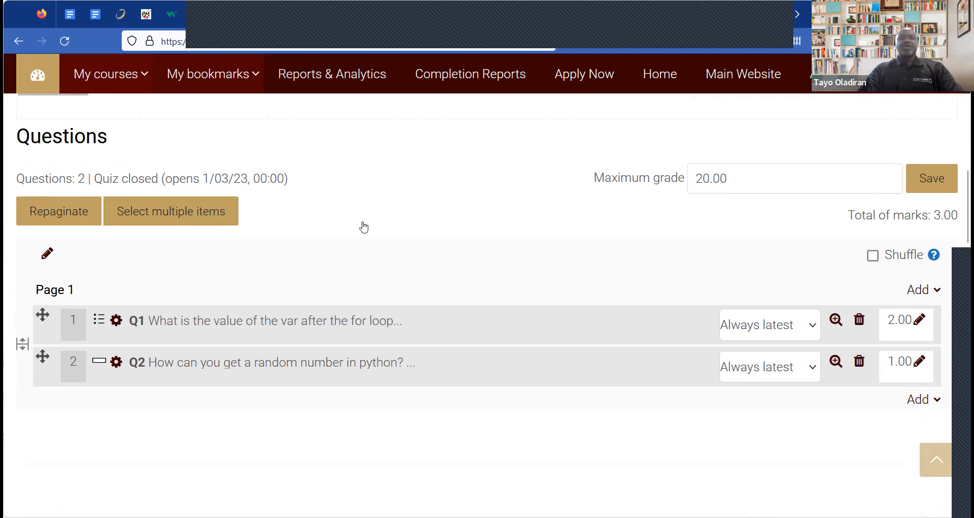
pyautogui.scroll(-3, 363, 227)
pyautogui.scroll(2, 727, 264)
pyautogui.scroll(-1, 887, 303)
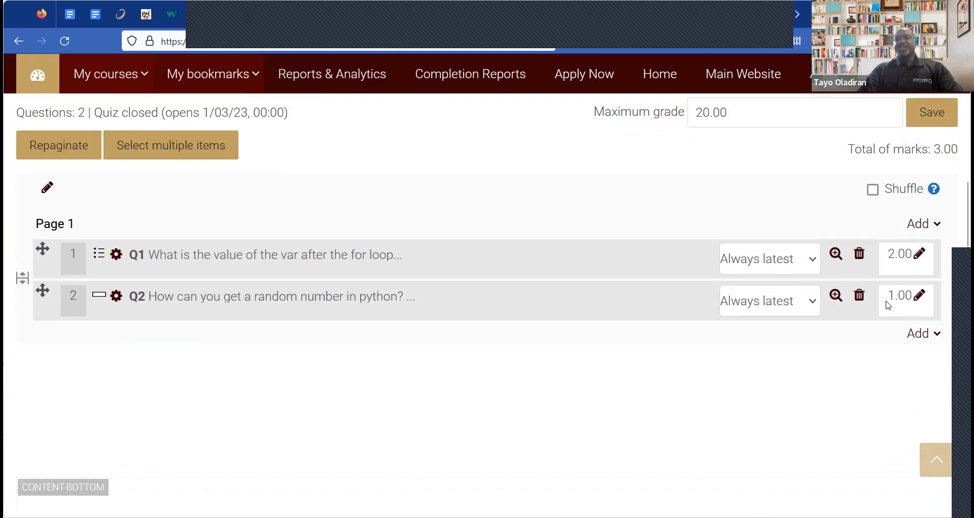
pyautogui.click(923, 335)
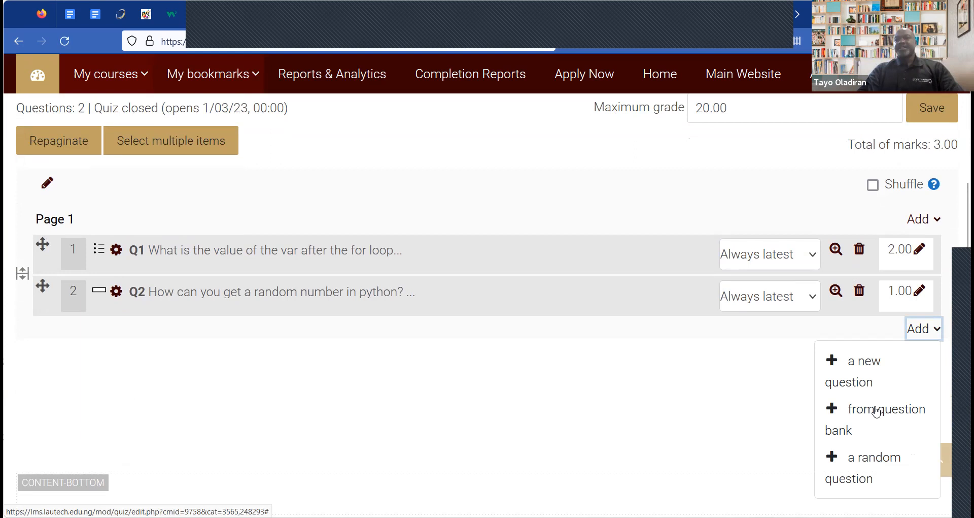
pyautogui.click(883, 421)
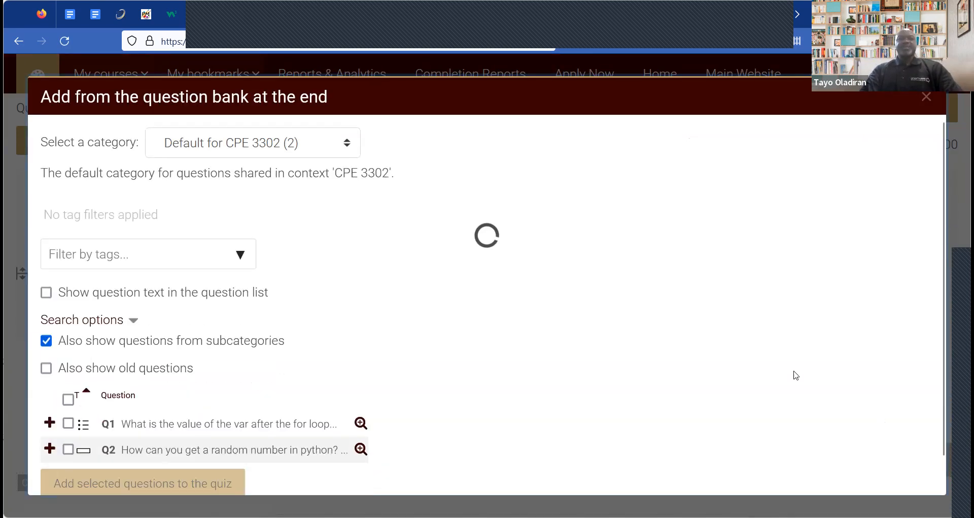
pyautogui.click(349, 143)
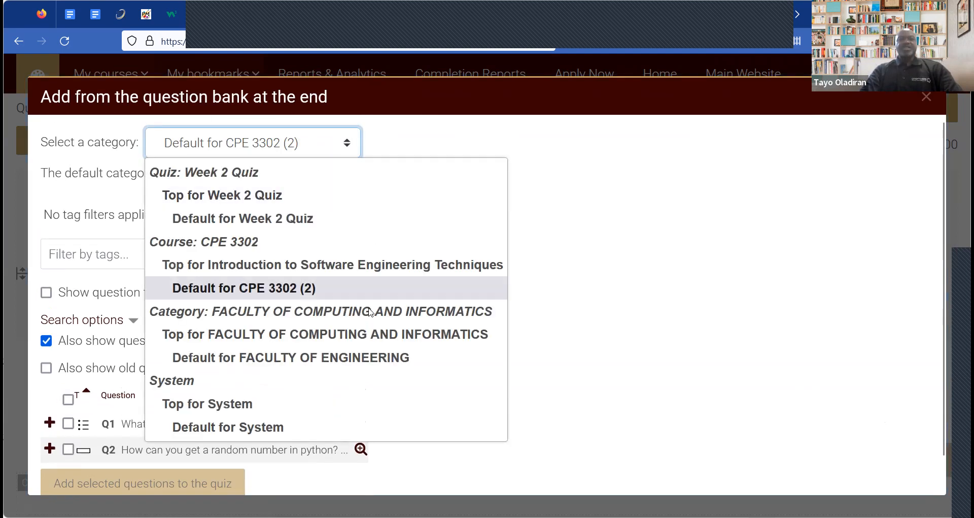
pyautogui.click(341, 334)
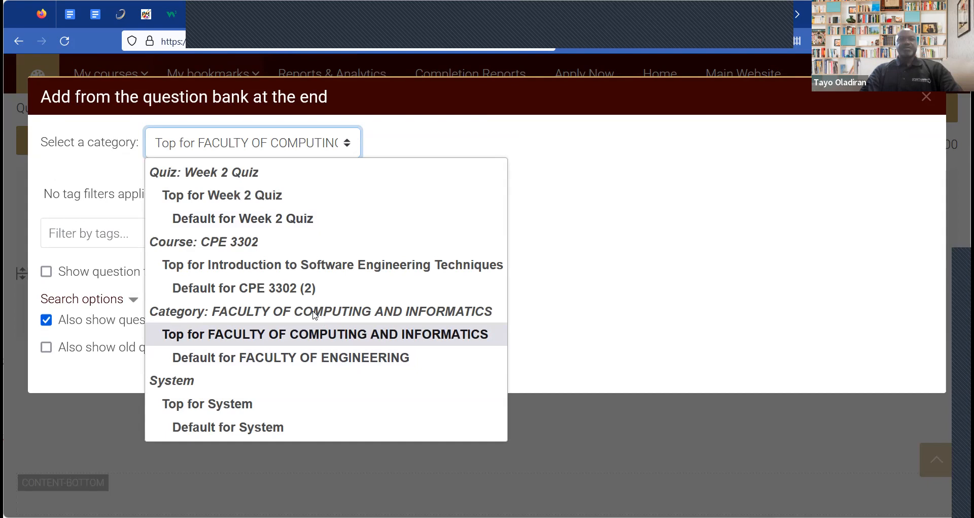
pyautogui.click(288, 360)
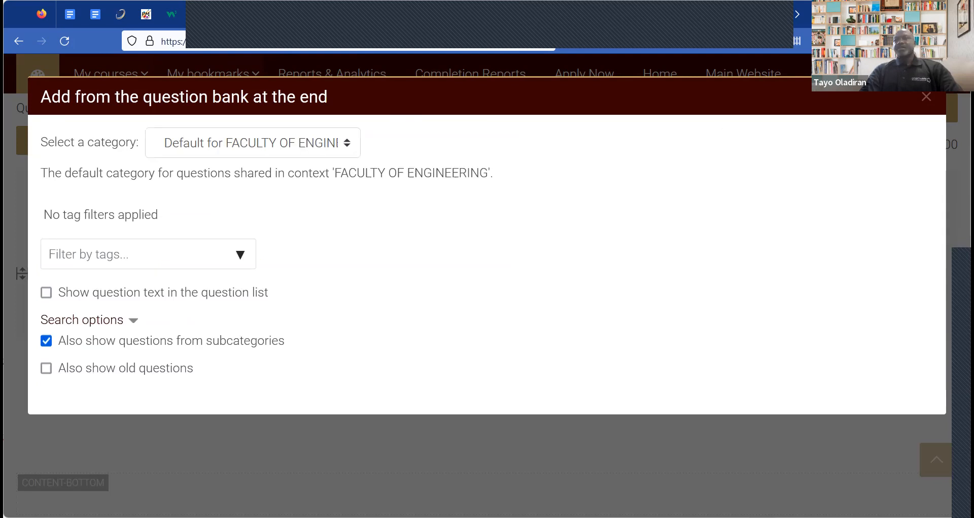
pyautogui.click(930, 101)
# Leave the quiz for the Dashboard and stop customising that page
pyautogui.scroll(-10, 665, 418)
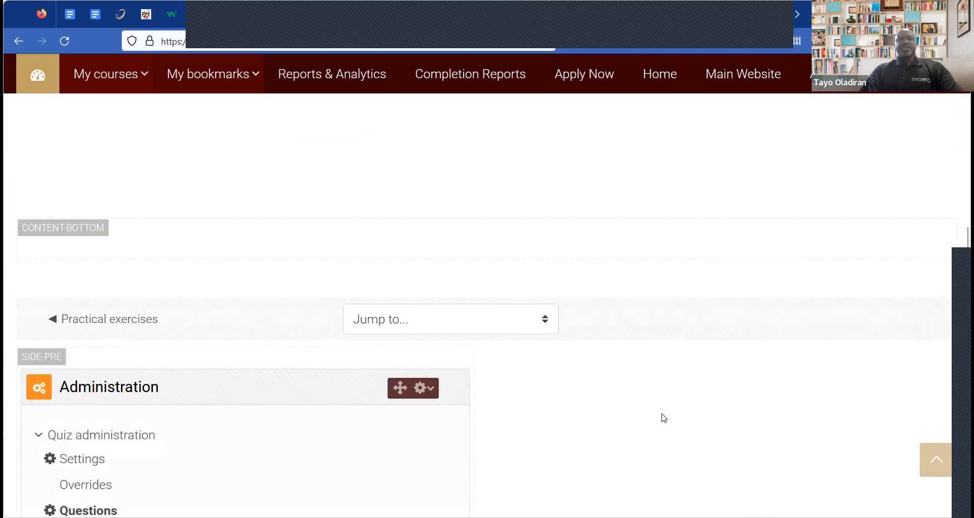
pyautogui.scroll(2, 664, 417)
pyautogui.scroll(15, 664, 418)
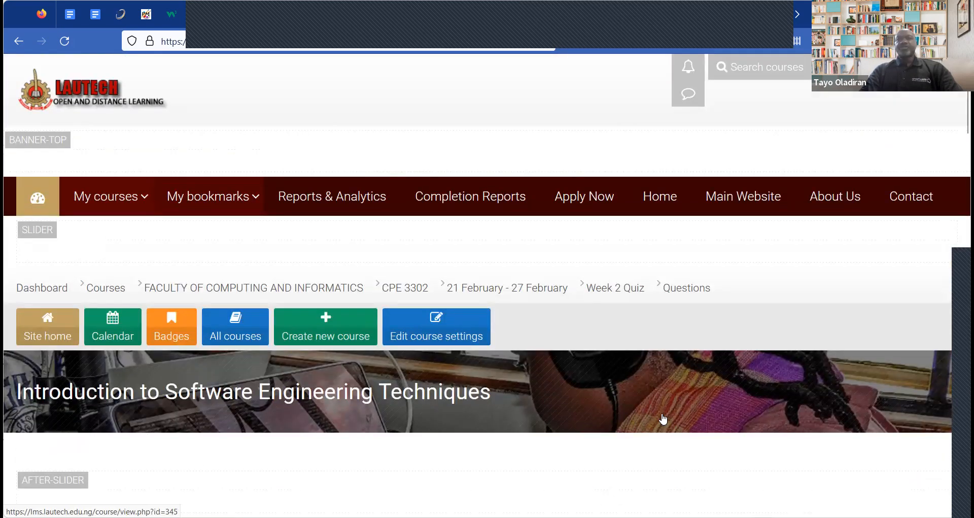
pyautogui.scroll(-2, 664, 418)
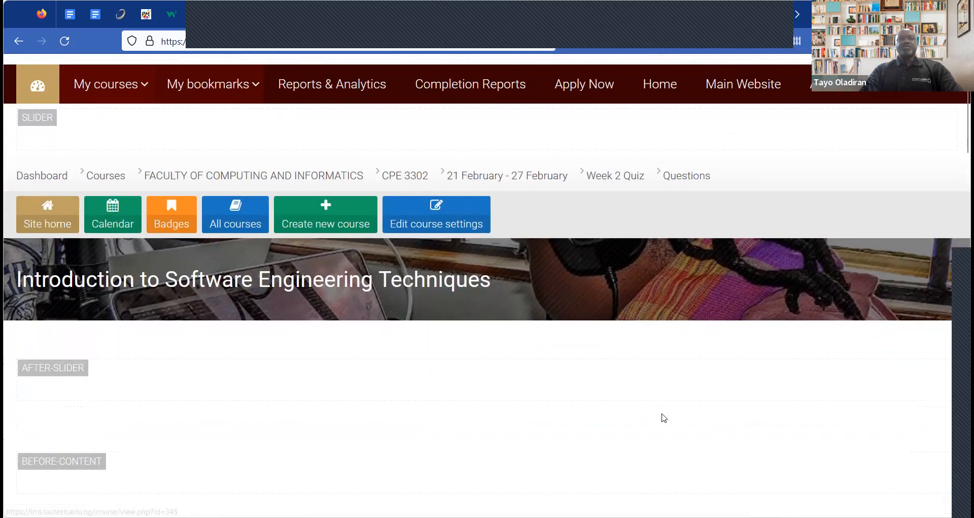
pyautogui.scroll(1, 665, 418)
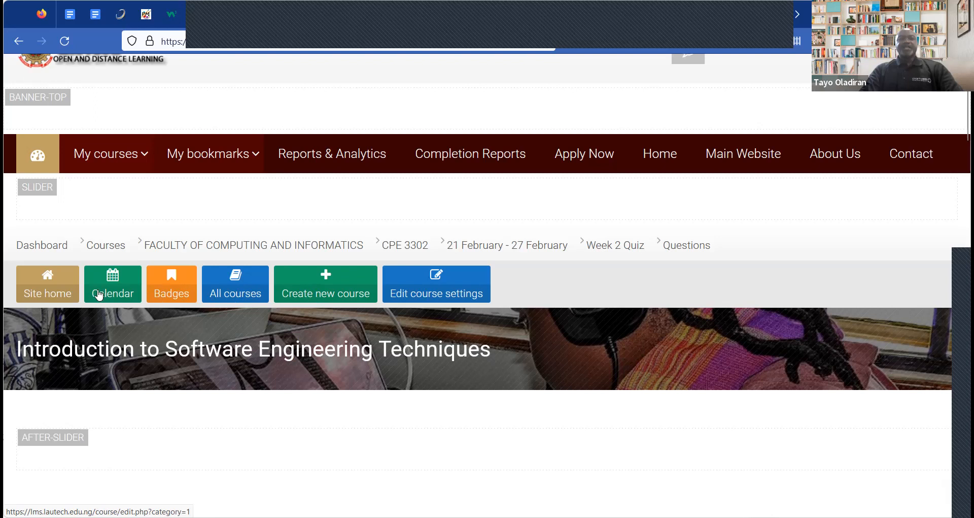
pyautogui.click(43, 246)
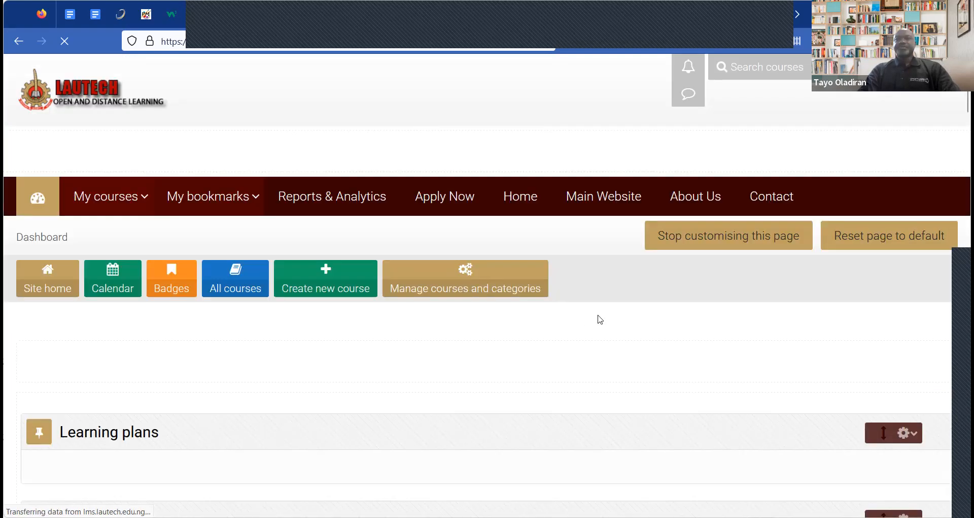
pyautogui.click(784, 233)
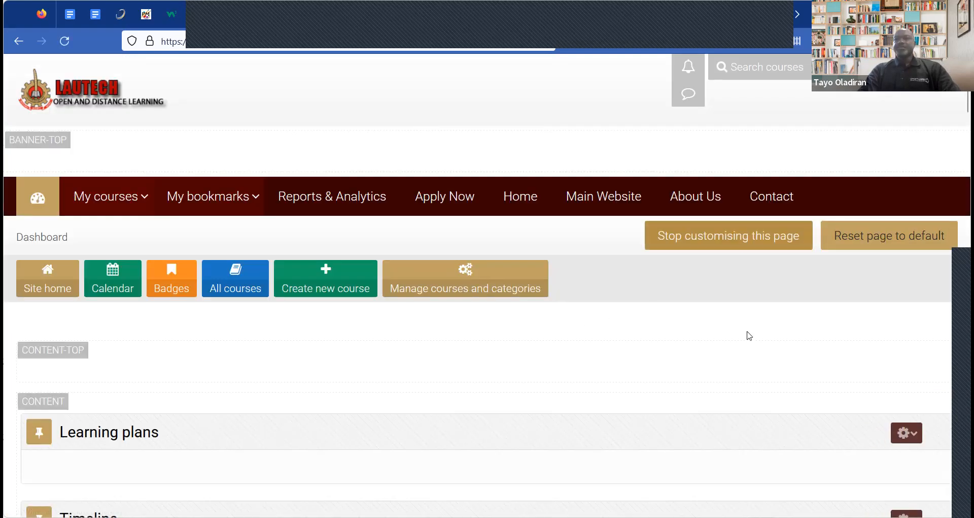
# Stop customising the Dashboard and search the courses for "cpe 3302"
pyautogui.click(718, 238)
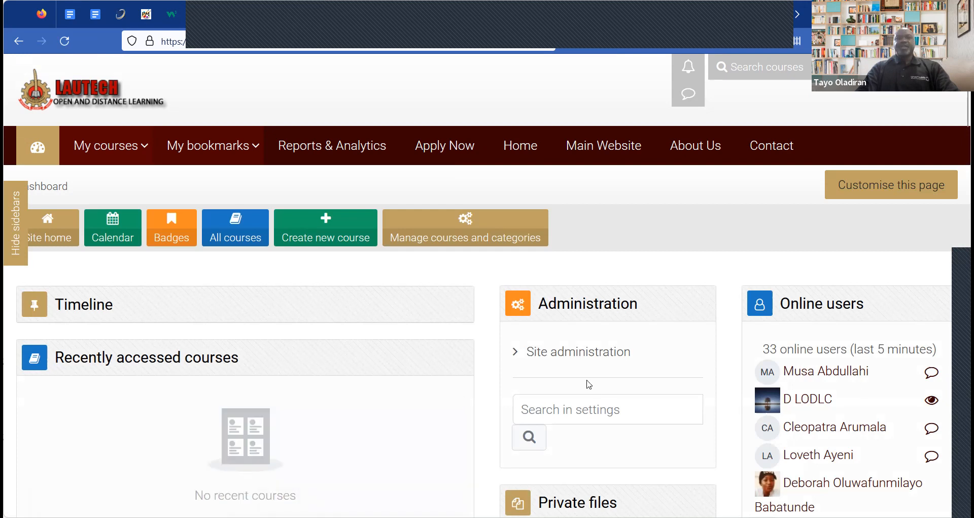
pyautogui.scroll(-5, 589, 384)
pyautogui.scroll(5, 589, 384)
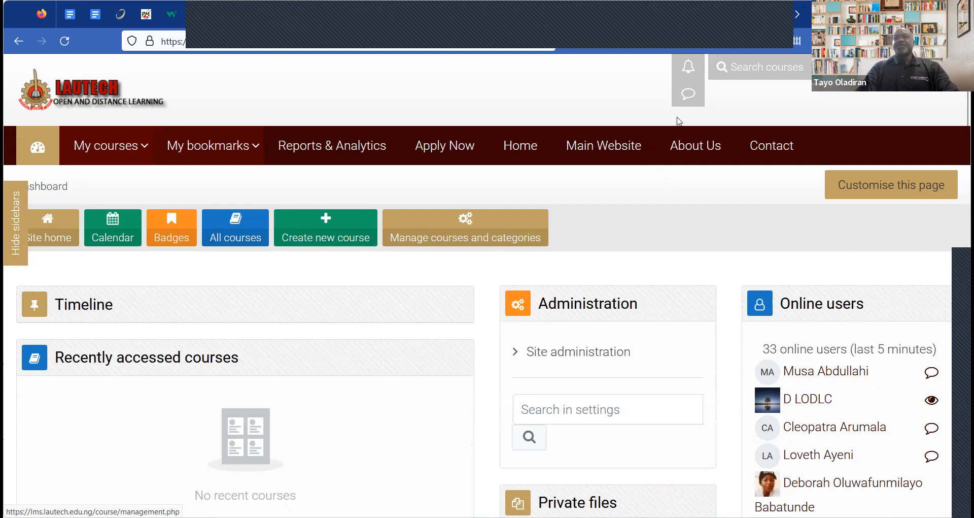
pyautogui.click(738, 68)
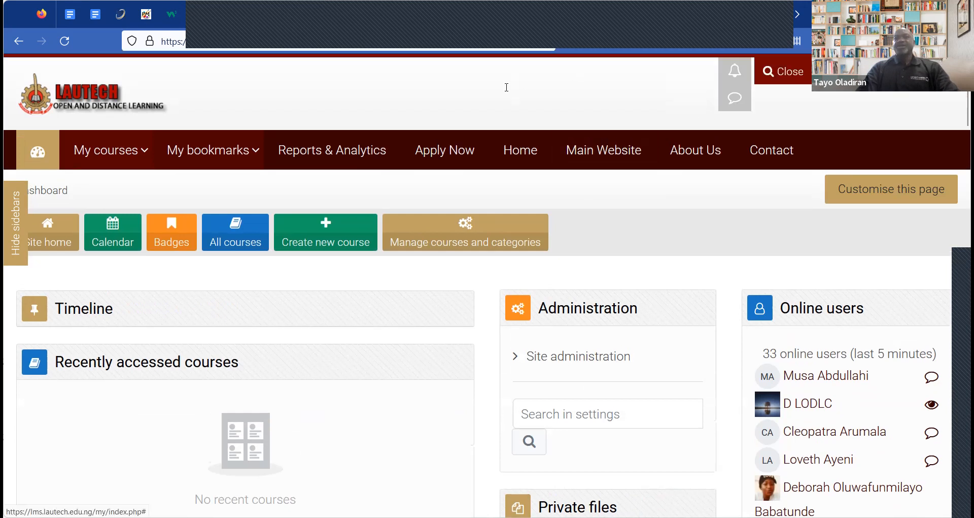
pyautogui.write('c')
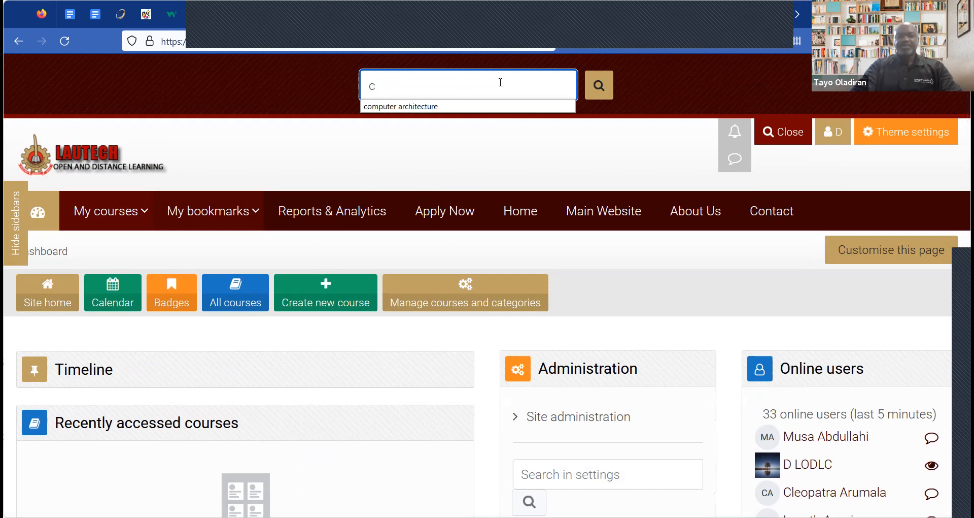
pyautogui.write('pe 3302')
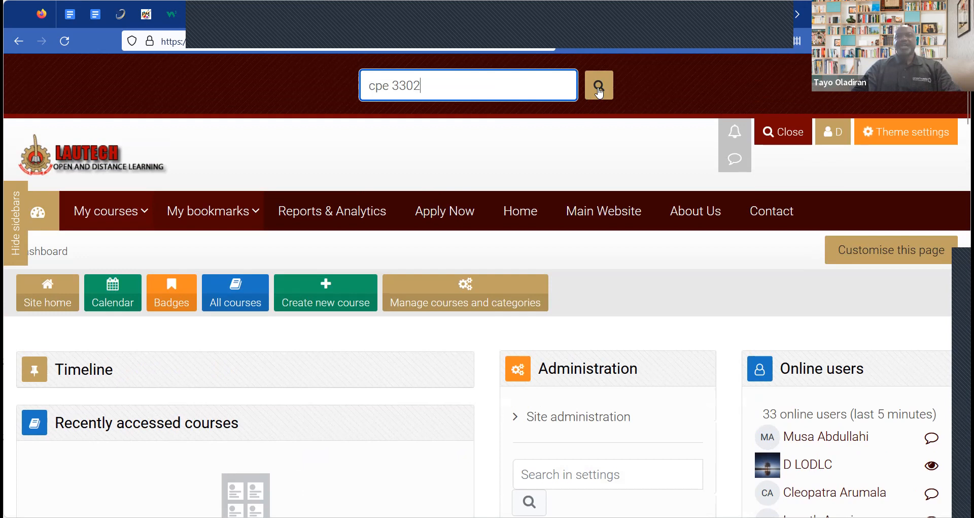
pyautogui.click(599, 86)
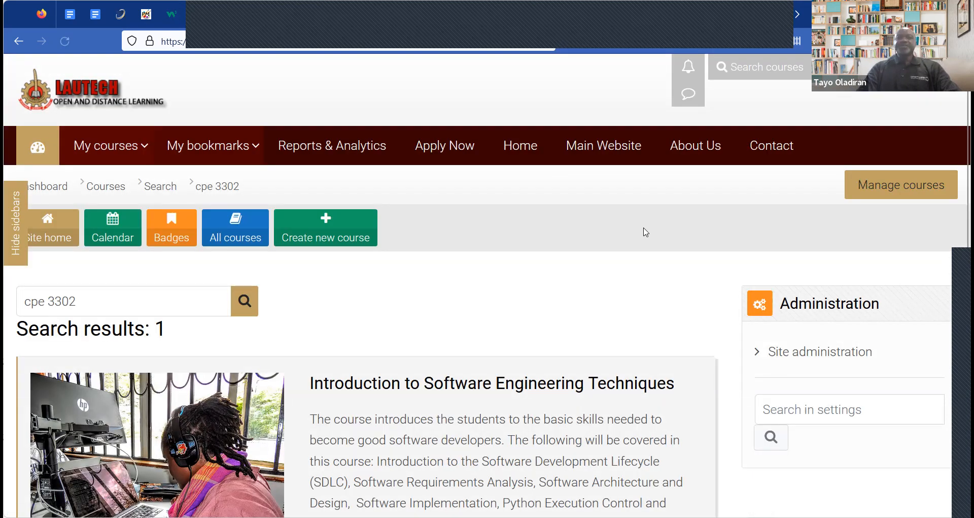
# Review the search result for Introduction to Software Engineering Techniques and enter that course
pyautogui.scroll(-3, 646, 232)
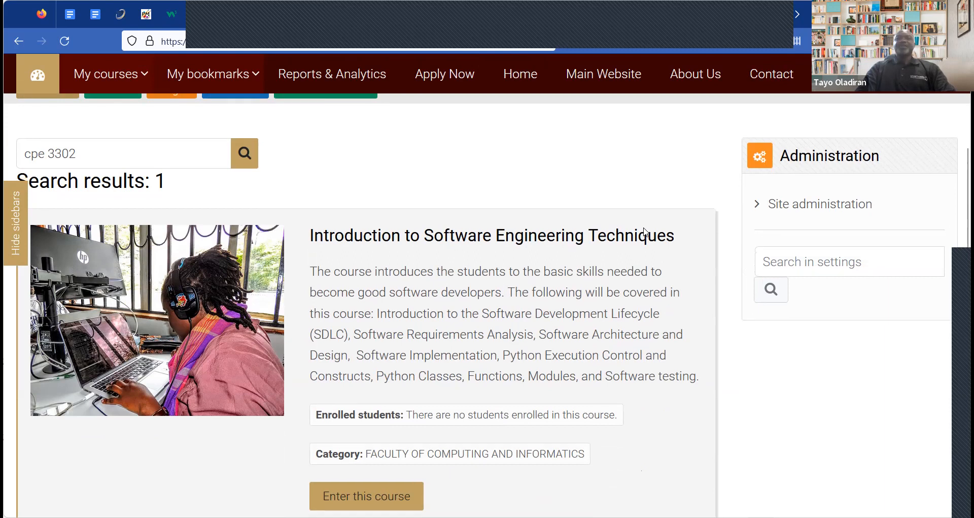
pyautogui.scroll(-1, 645, 232)
pyautogui.scroll(2, 645, 232)
pyautogui.scroll(-1, 646, 232)
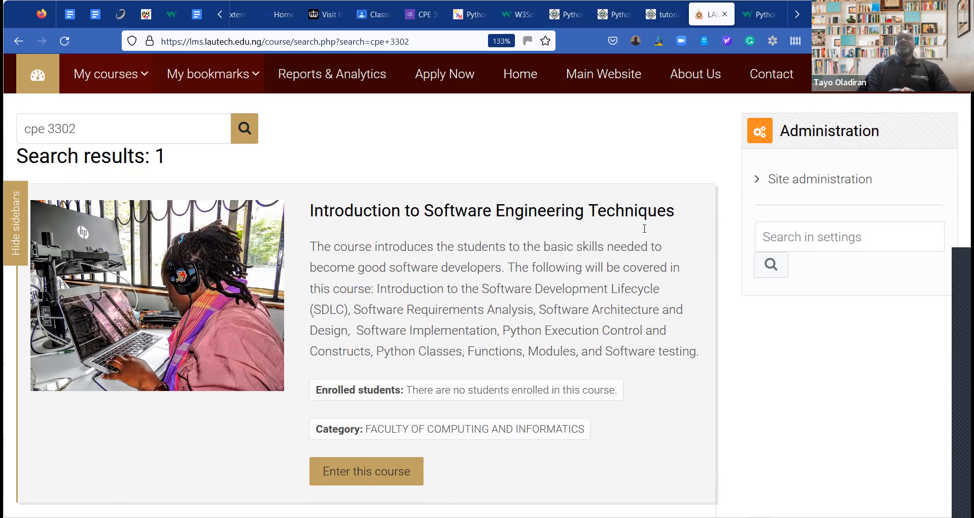
pyautogui.scroll(-1, 644, 229)
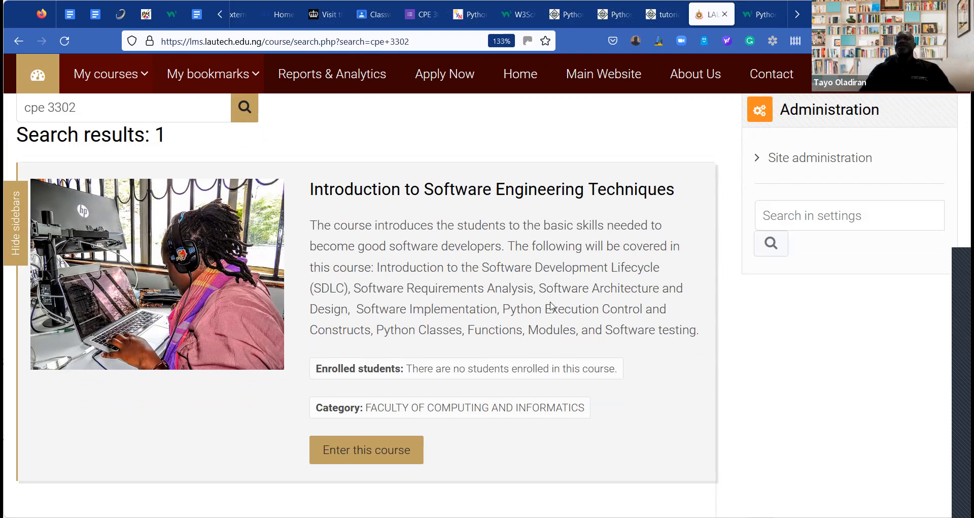
pyautogui.click(389, 453)
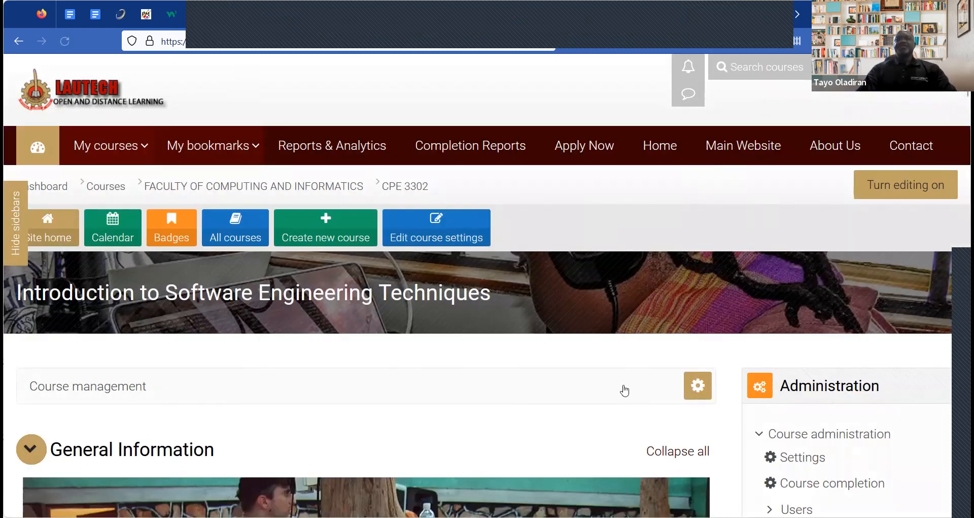
# Read through the course's General Information section, covering the Course Description and Course Contents
pyautogui.scroll(-4, 628, 389)
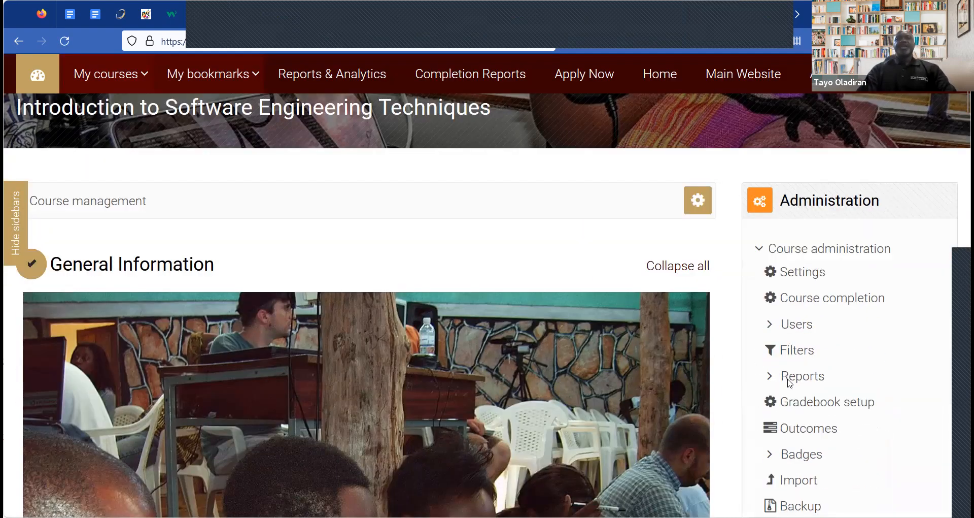
pyautogui.scroll(-3, 768, 420)
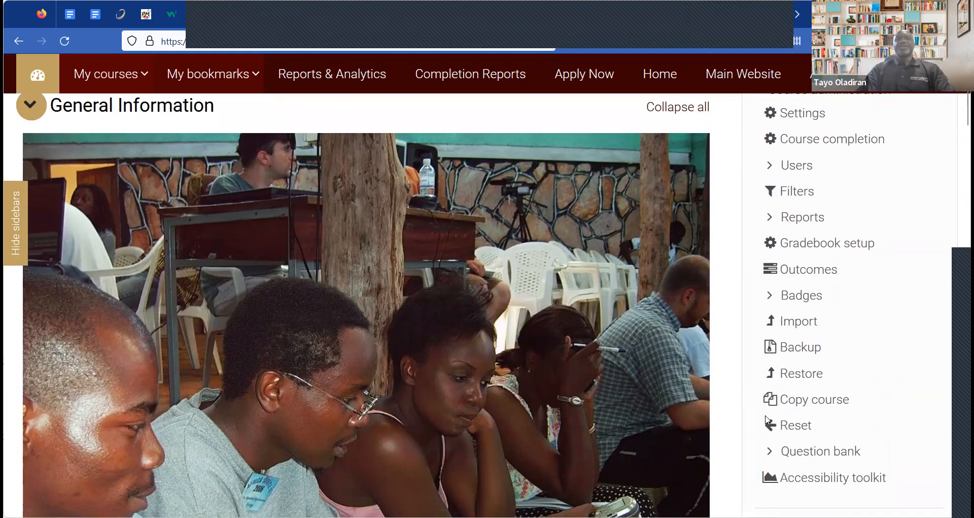
pyautogui.scroll(-7, 768, 420)
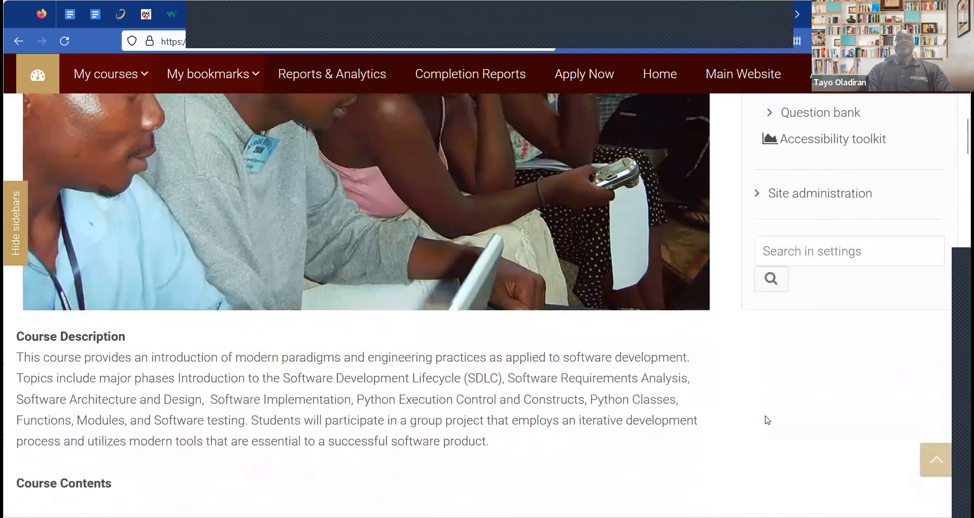
pyautogui.scroll(-1, 768, 419)
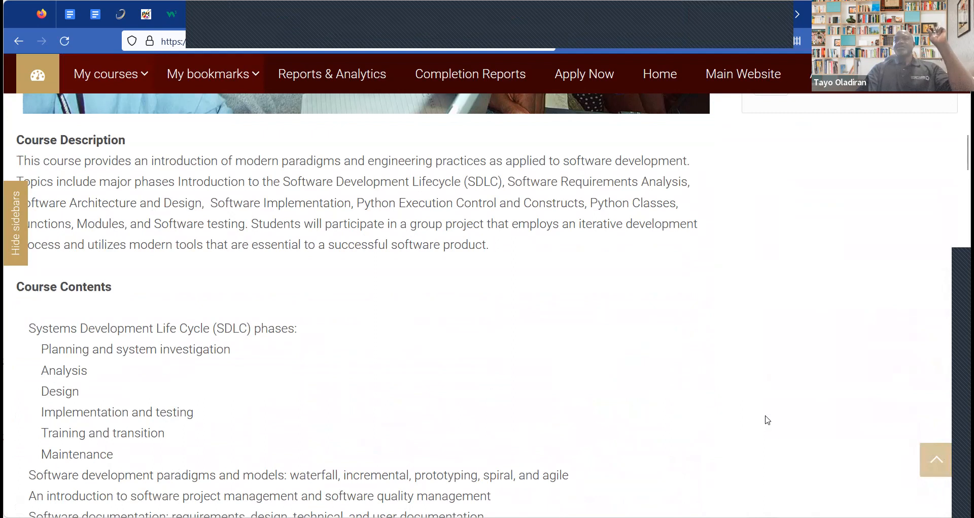
pyautogui.scroll(-3, 768, 420)
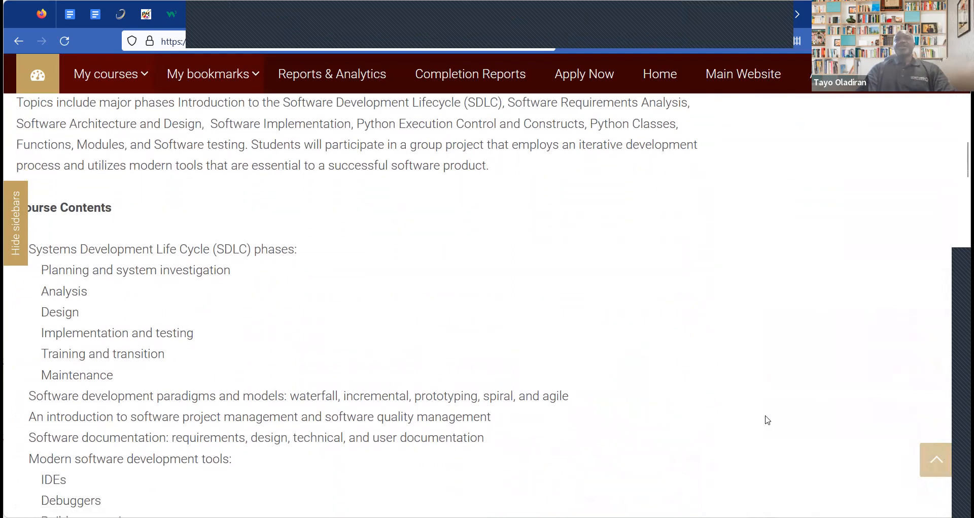
pyautogui.scroll(-4, 767, 420)
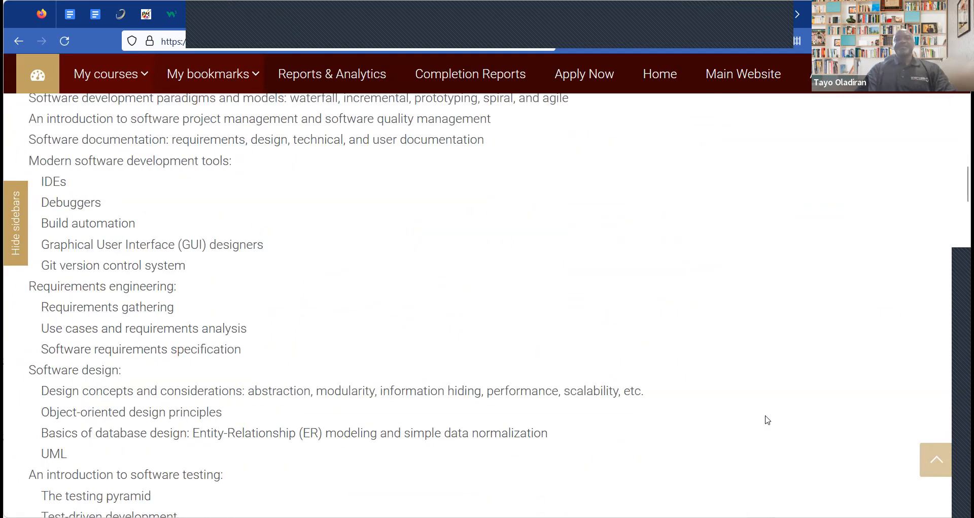
pyautogui.scroll(-1, 768, 419)
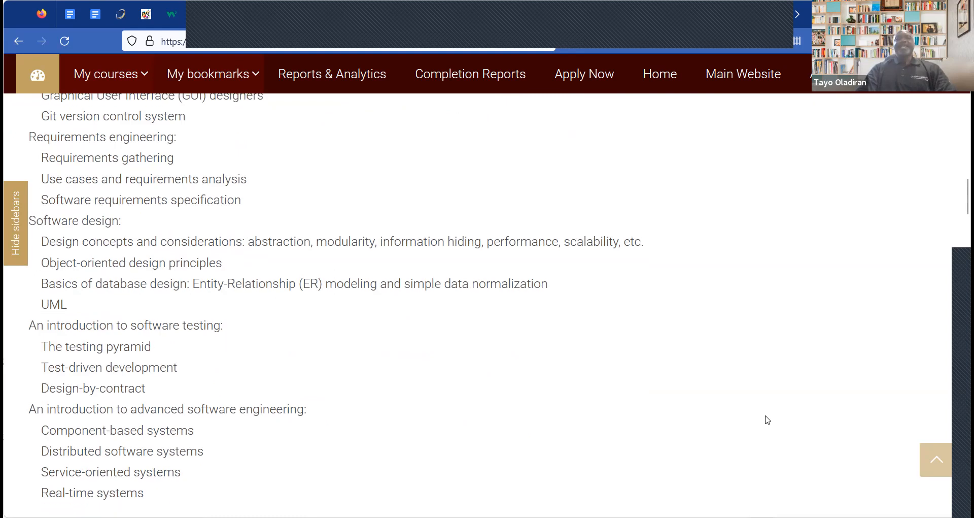
pyautogui.scroll(-4, 767, 419)
pyautogui.scroll(-1, 767, 420)
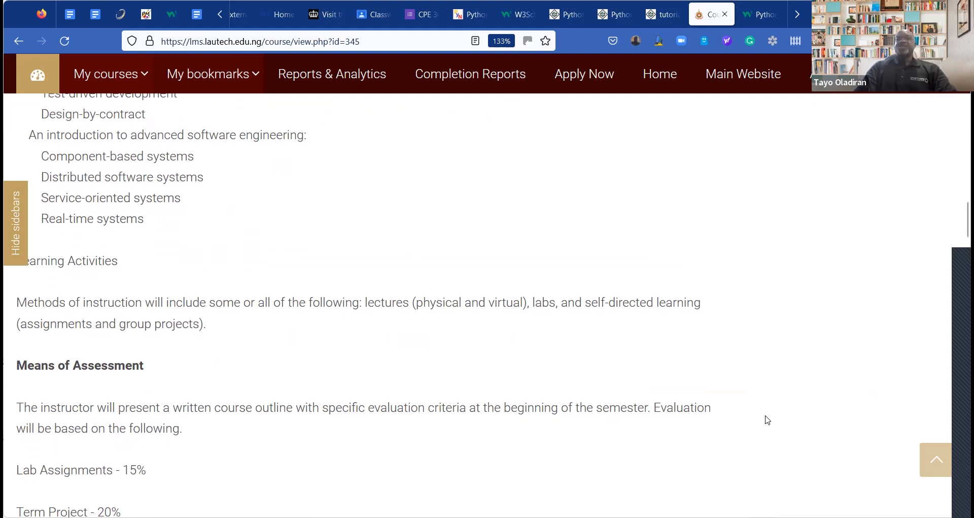
# Examine the course's Means of Assessment weightings, its pass requirement and the list of Learning Outcomes
pyautogui.scroll(-5, 768, 420)
pyautogui.scroll(-2, 768, 420)
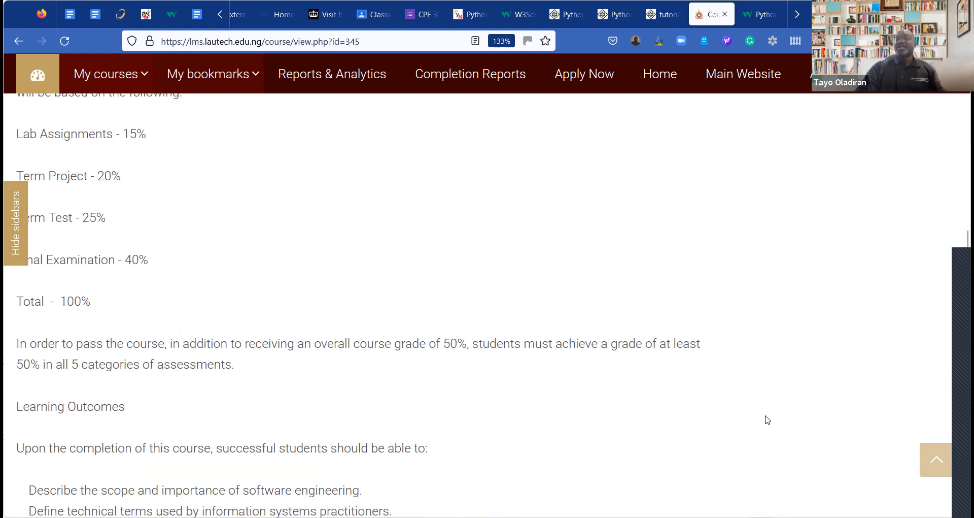
pyautogui.scroll(-1, 767, 420)
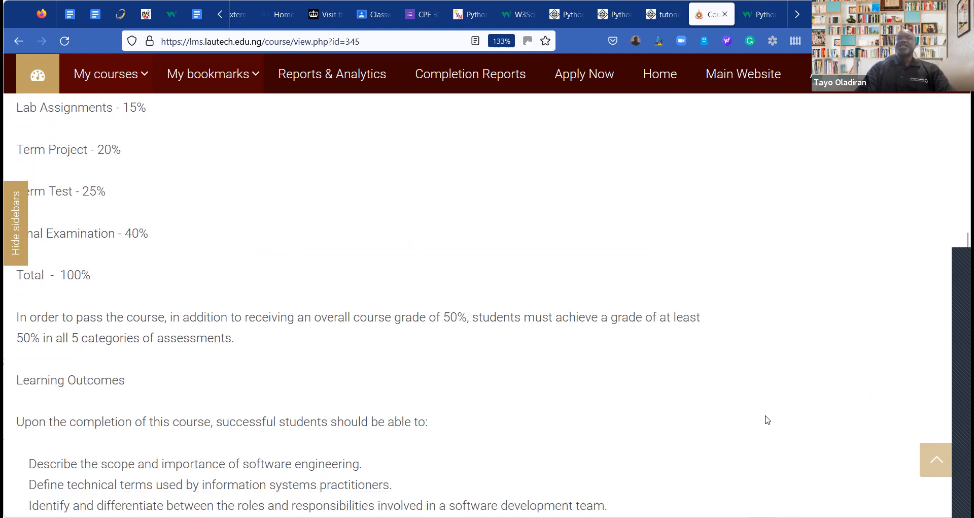
pyautogui.scroll(-2, 767, 420)
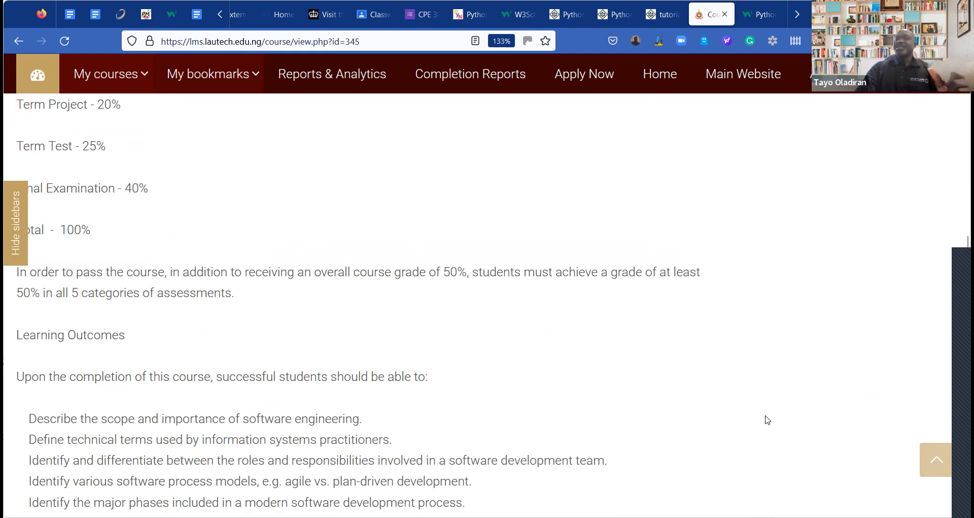
pyautogui.scroll(-2, 767, 419)
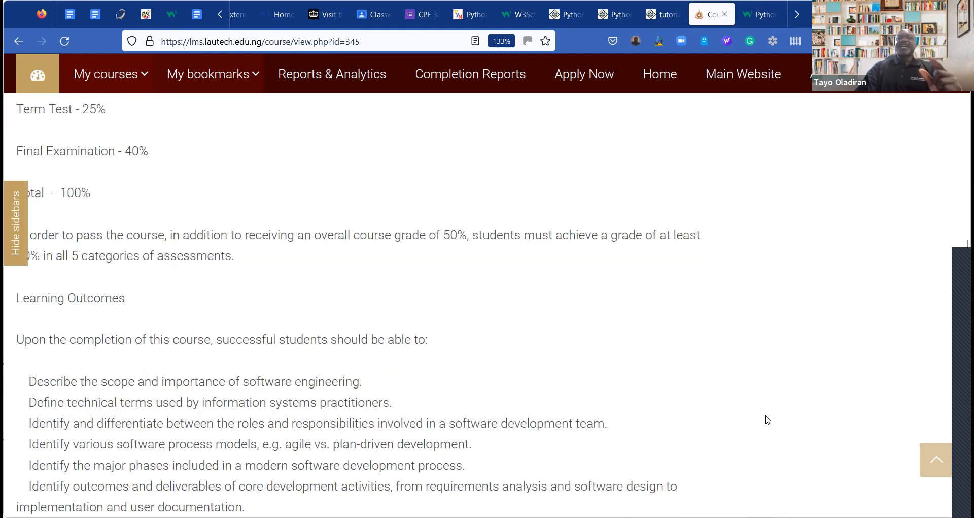
pyautogui.scroll(-4, 767, 420)
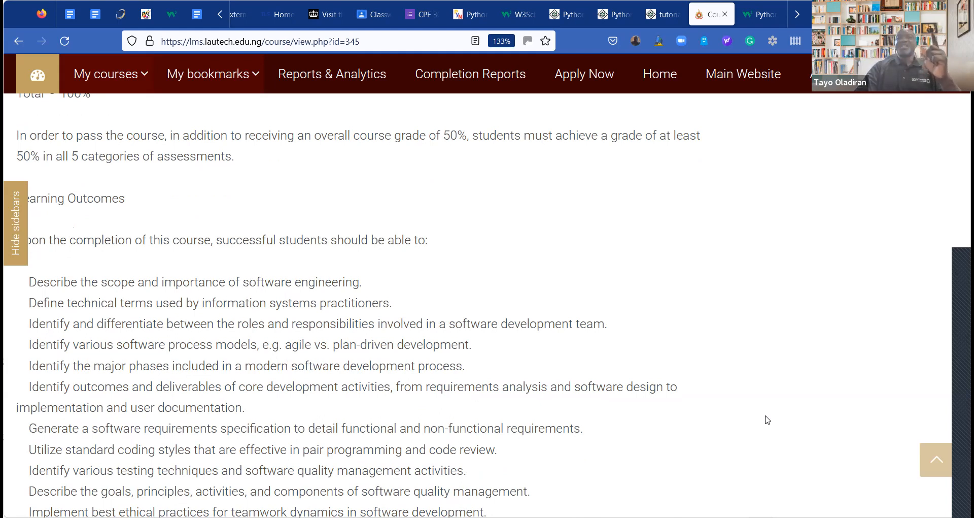
pyautogui.scroll(4, 767, 419)
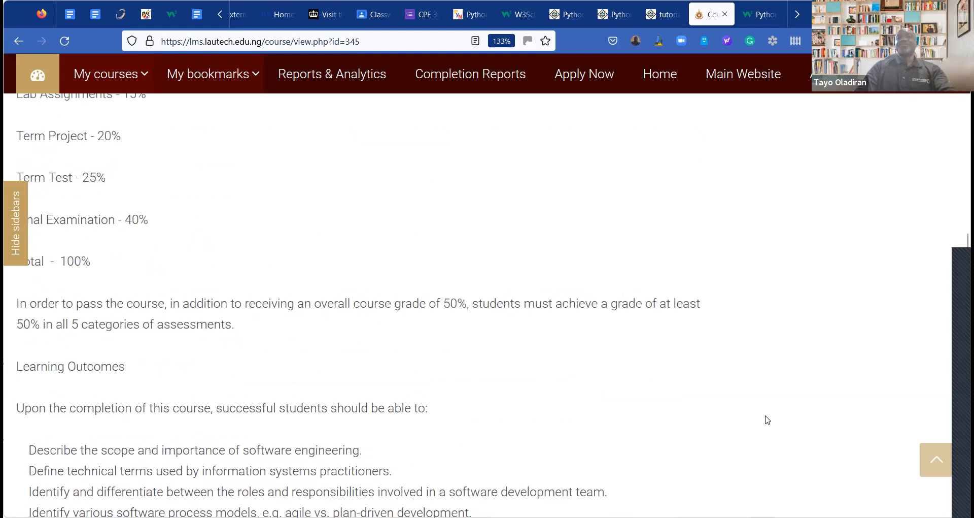
pyautogui.scroll(1, 767, 419)
pyautogui.scroll(-1, 767, 420)
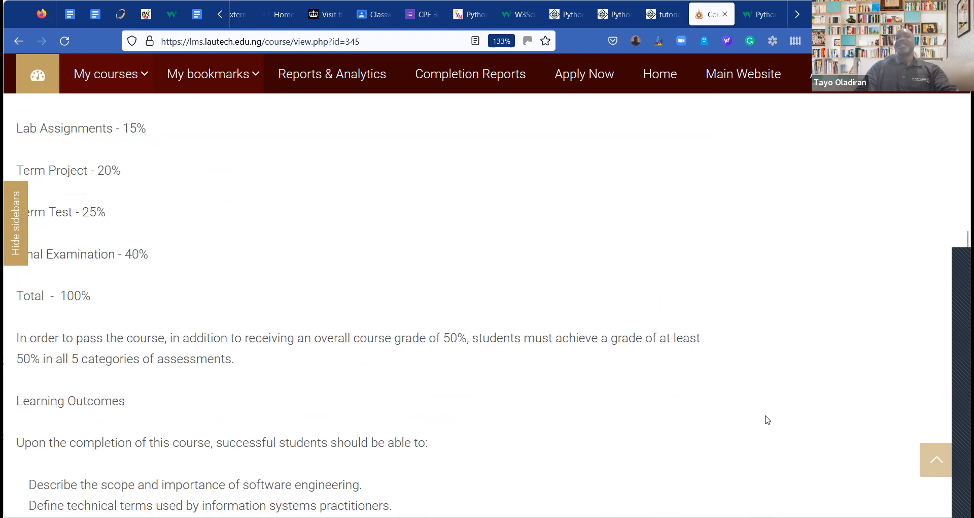
pyautogui.scroll(-1, 767, 419)
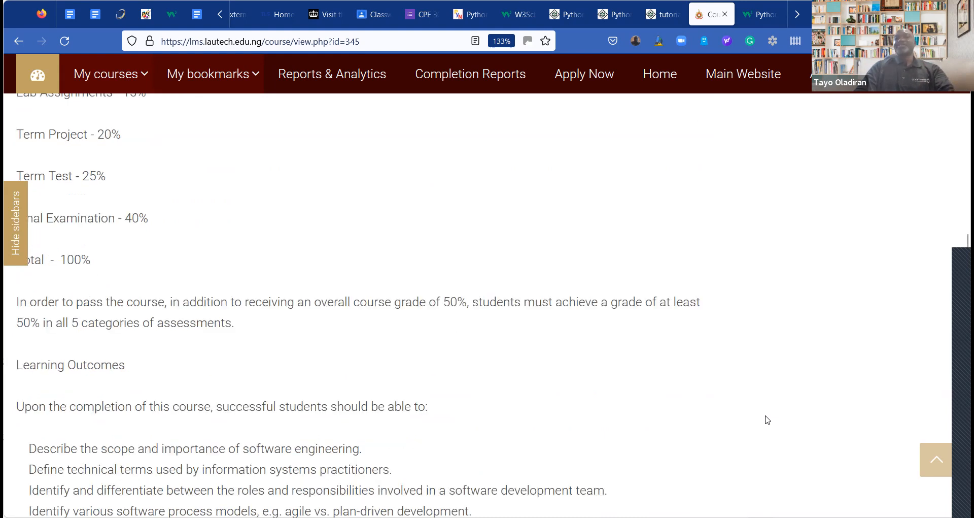
pyautogui.scroll(-1, 767, 419)
pyautogui.scroll(-1, 767, 420)
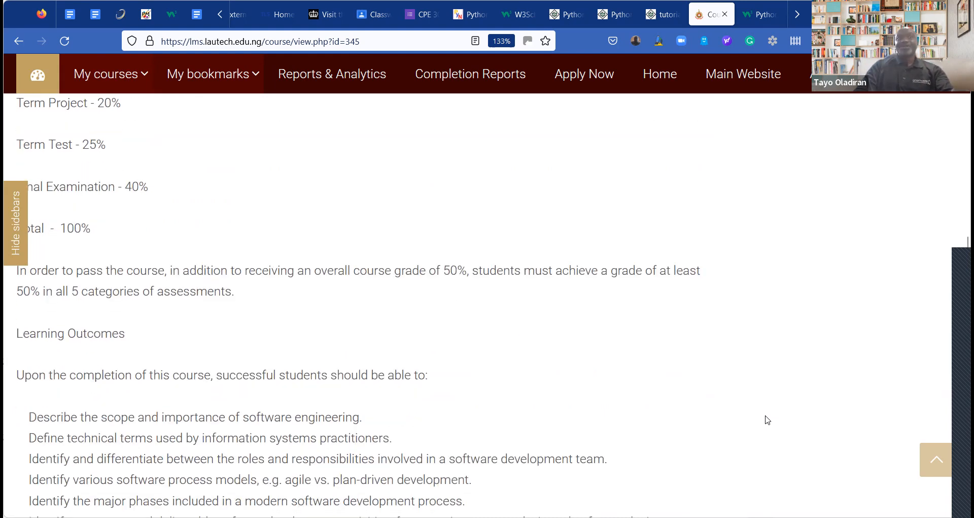
pyautogui.scroll(-1, 767, 419)
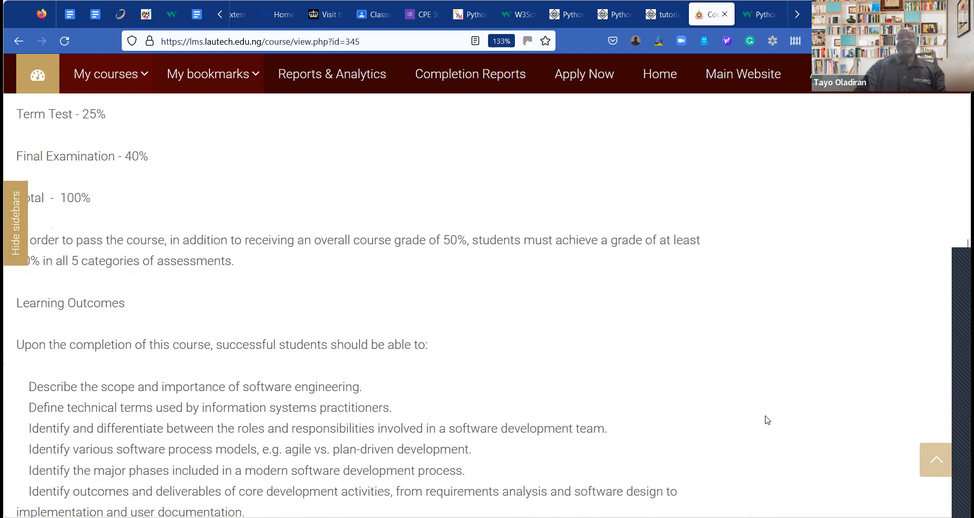
pyautogui.scroll(-3, 767, 419)
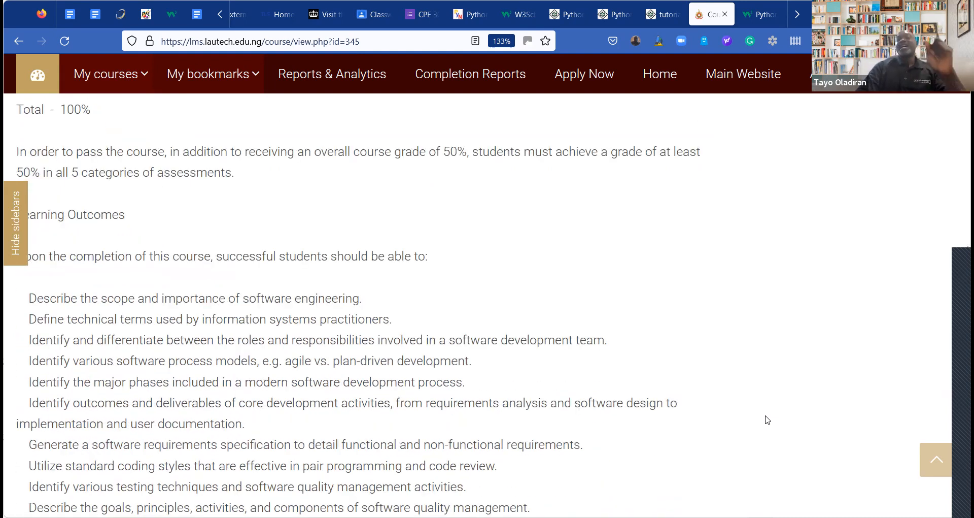
pyautogui.scroll(-4, 768, 419)
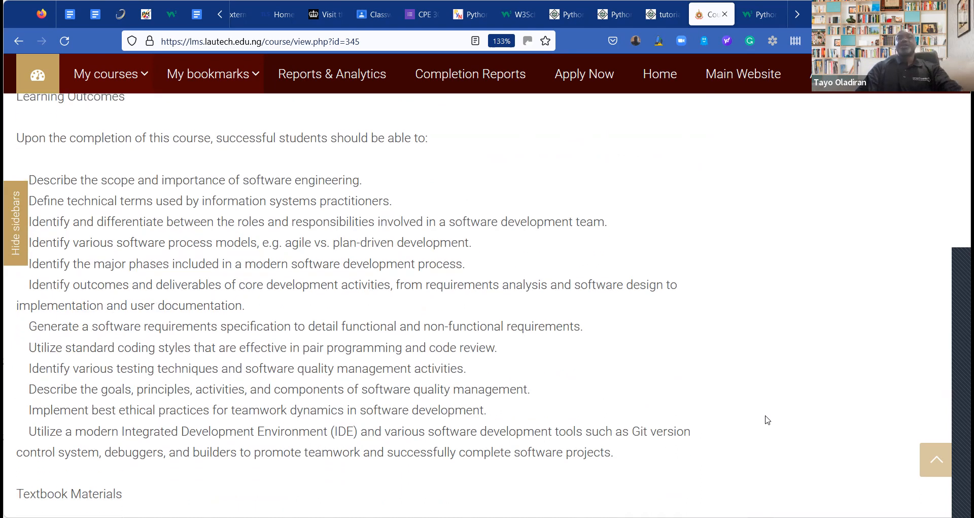
pyautogui.scroll(-1, 767, 420)
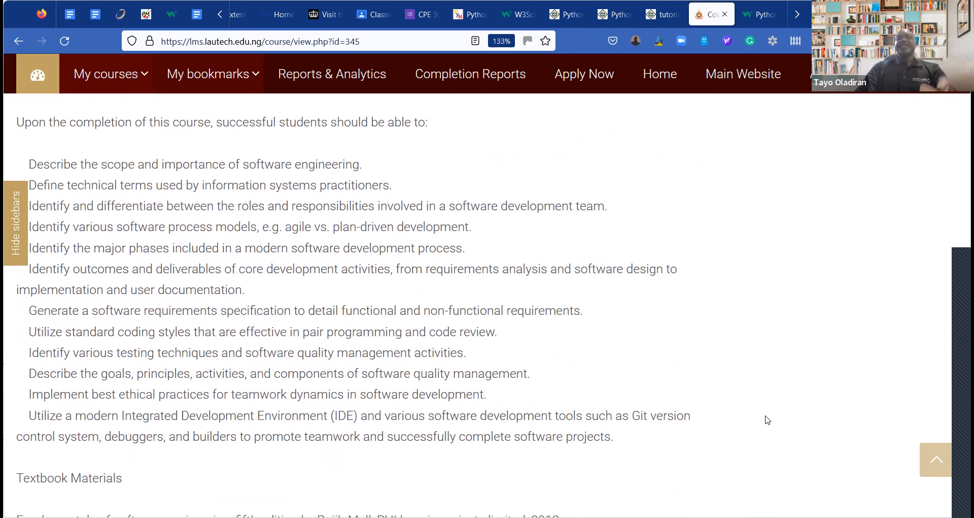
# Read through the Textbook Materials and the Course Announcements welcome message, covering contact details, course delivery and schedules
pyautogui.scroll(-3, 767, 419)
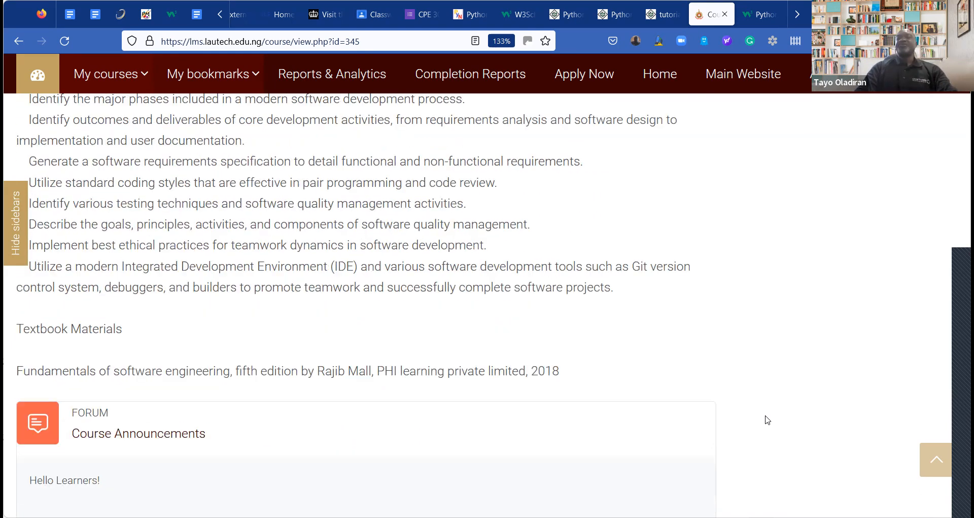
pyautogui.scroll(-5, 767, 419)
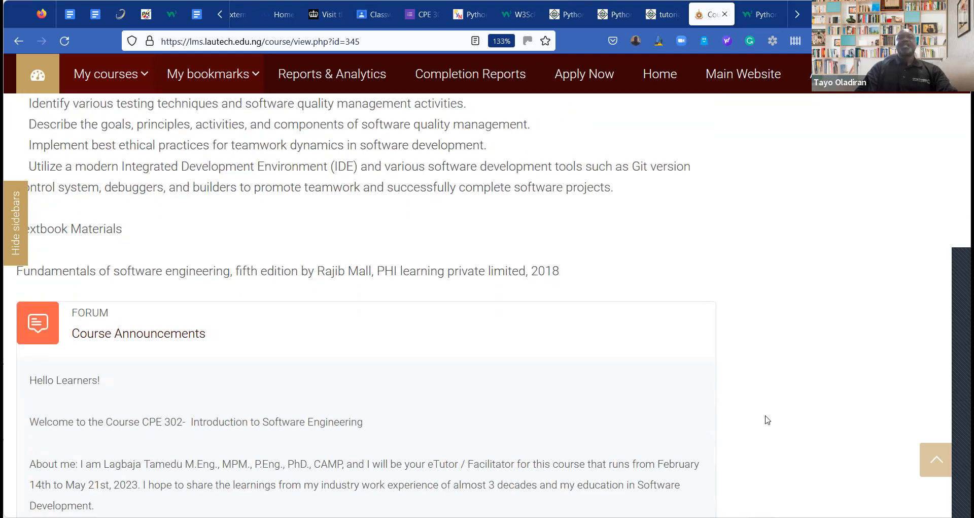
pyautogui.scroll(-1, 767, 420)
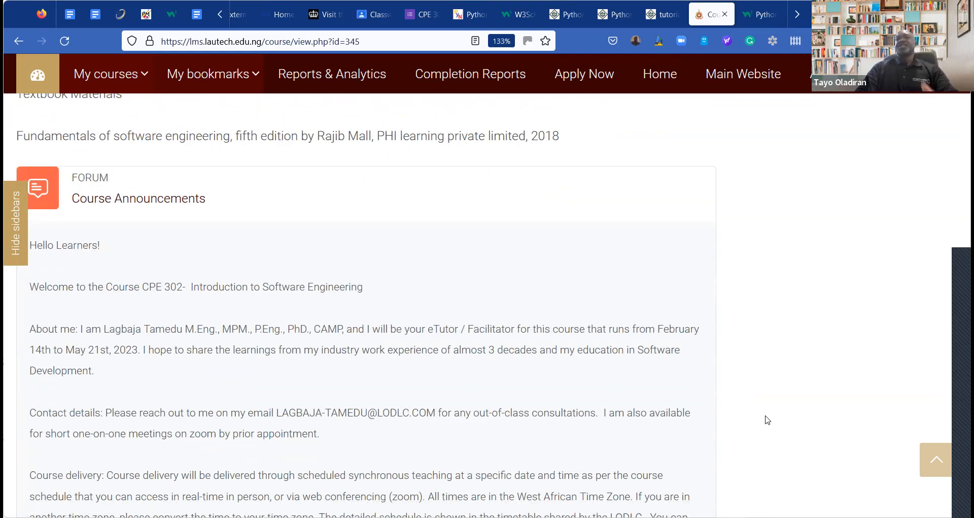
pyautogui.scroll(-1, 768, 419)
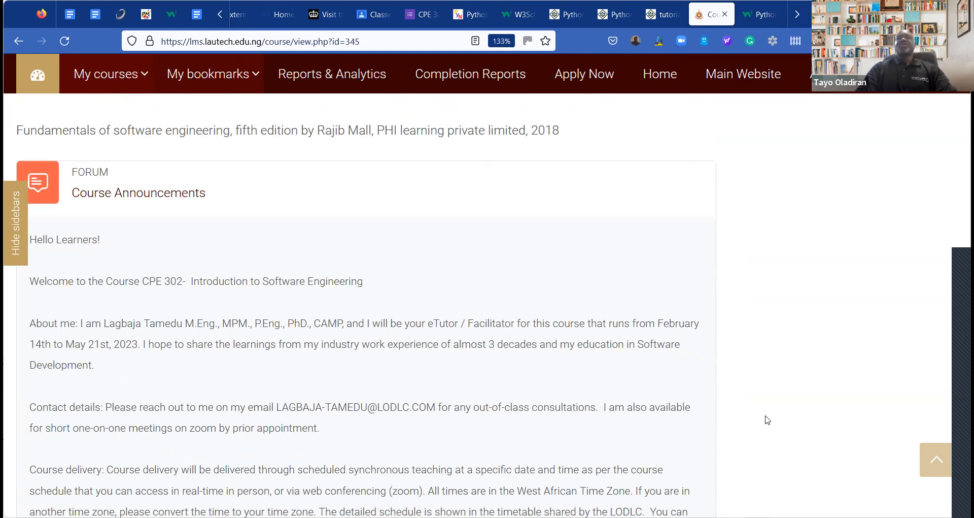
pyautogui.scroll(-3, 768, 419)
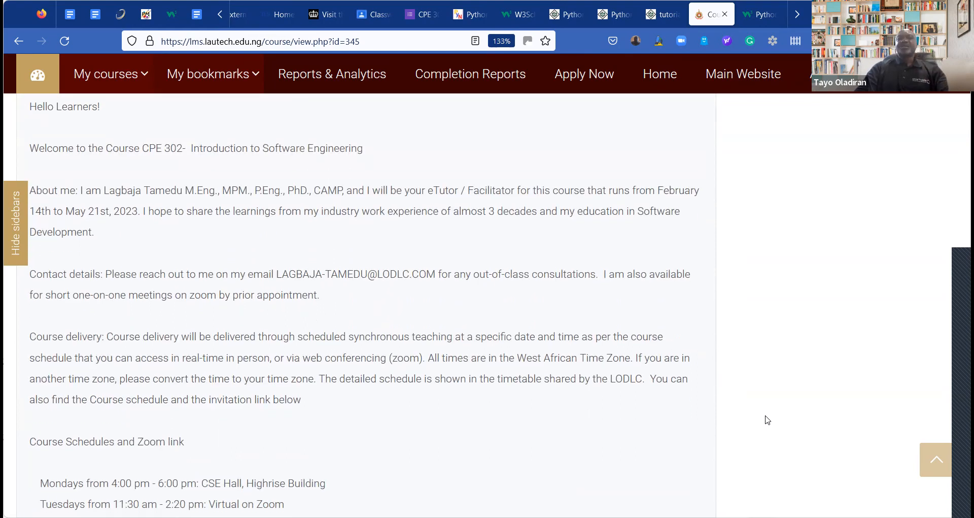
pyautogui.scroll(-10, 767, 420)
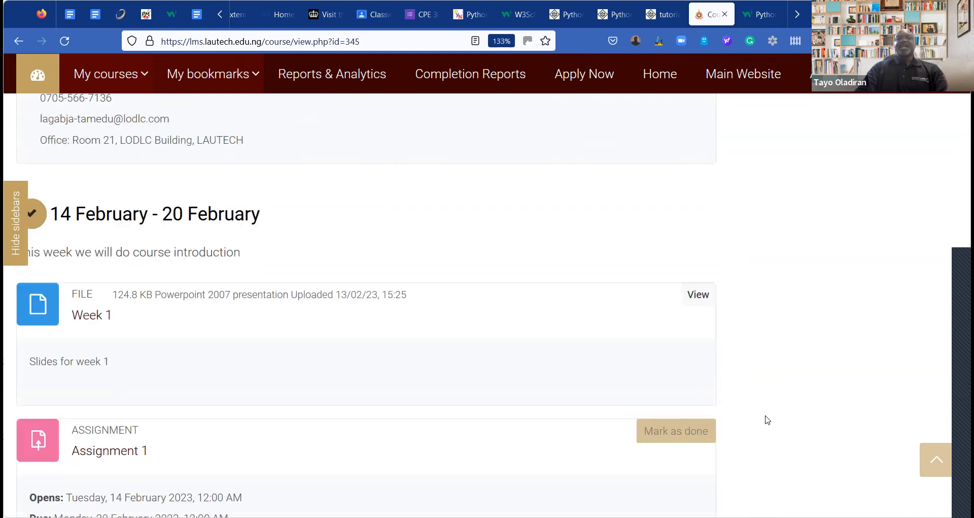
# Download the Week 1 slides from the 14 February - 20 February section and dismiss the downloads list
pyautogui.scroll(-1, 767, 420)
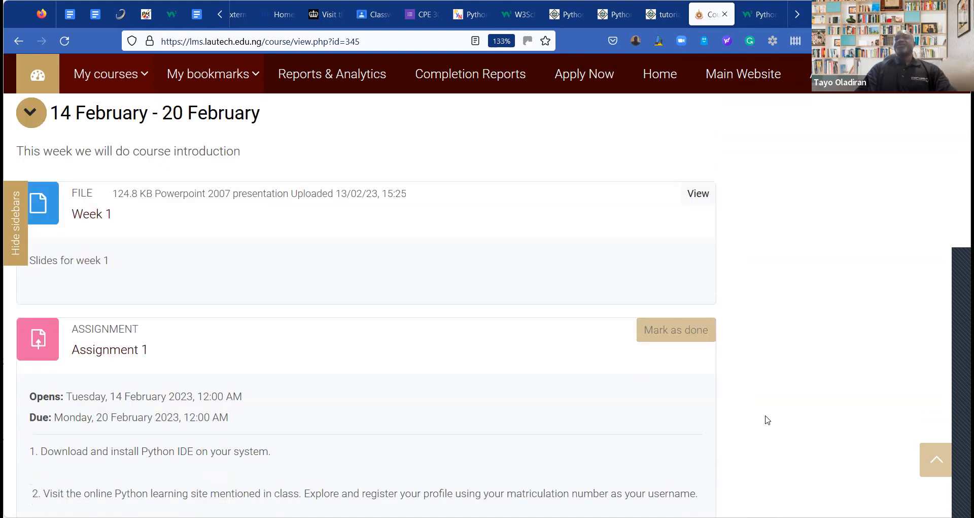
pyautogui.scroll(-1, 415, 335)
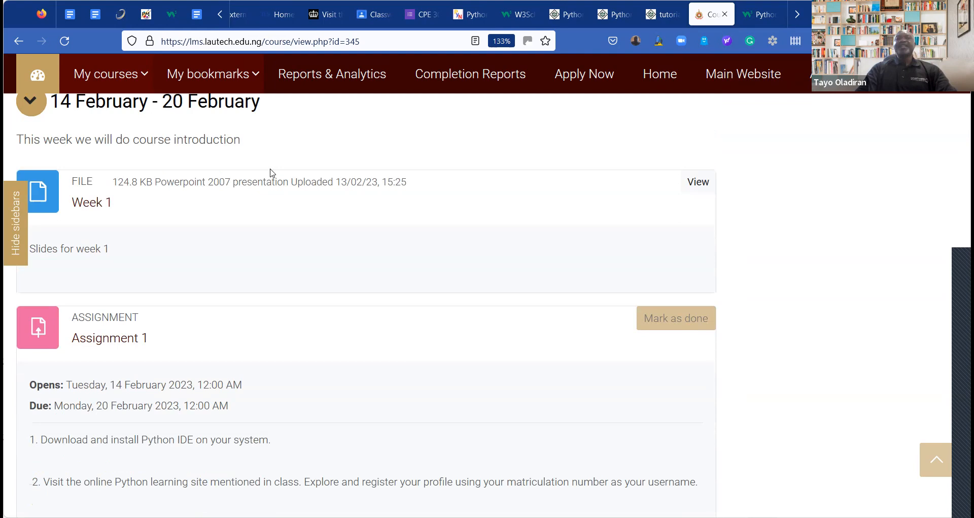
pyautogui.scroll(-1, 73, 178)
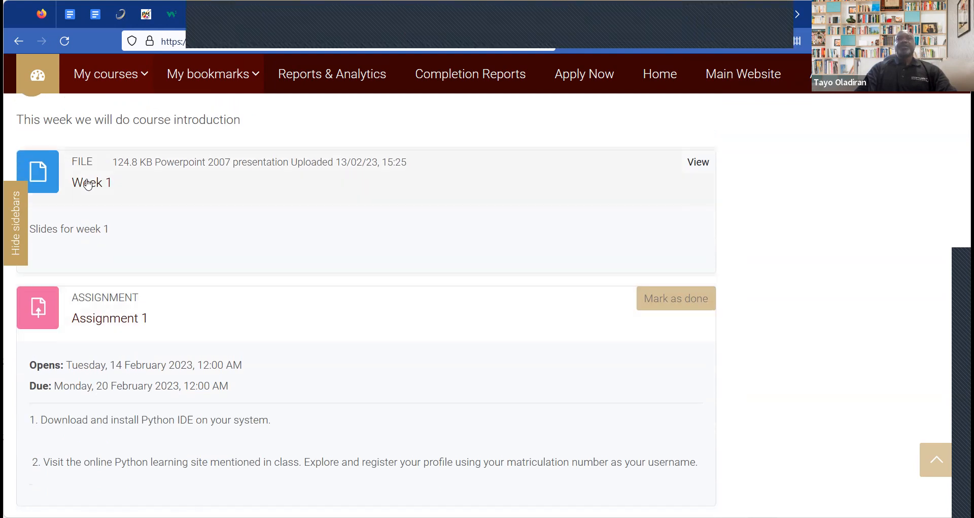
pyautogui.rightClick(137, 194)
pyautogui.click(138, 196)
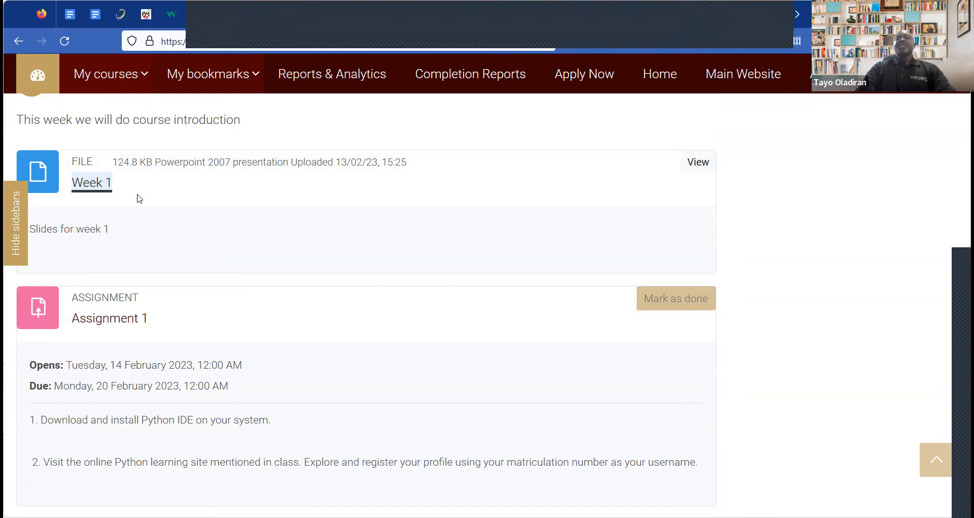
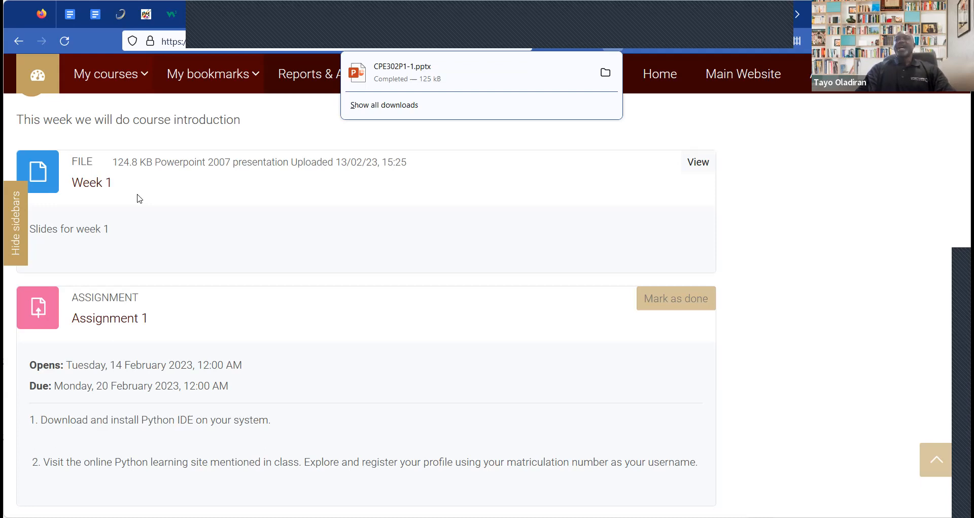
pyautogui.click(346, 406)
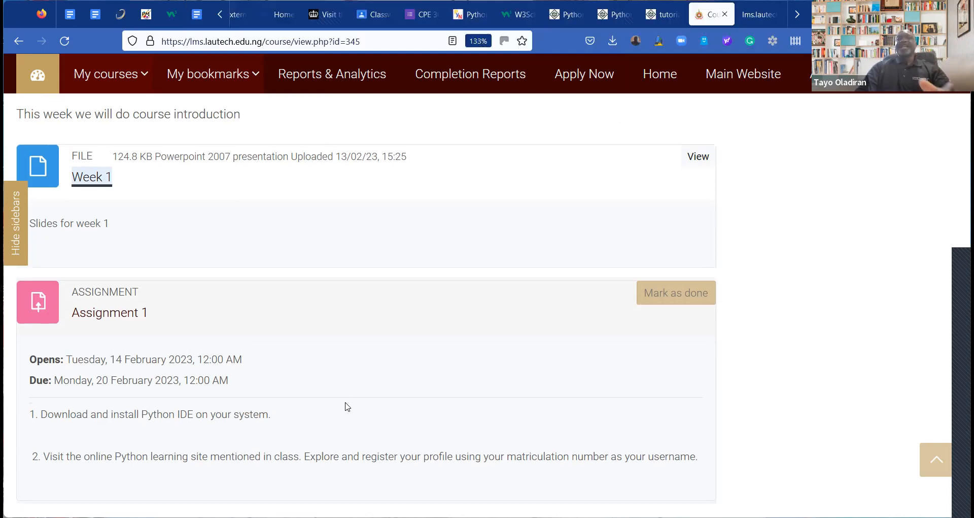
# Open Assignment 1 in the 14 February - 20 February section and examine its grading summary
pyautogui.scroll(-3, 347, 406)
pyautogui.scroll(-2, 224, 340)
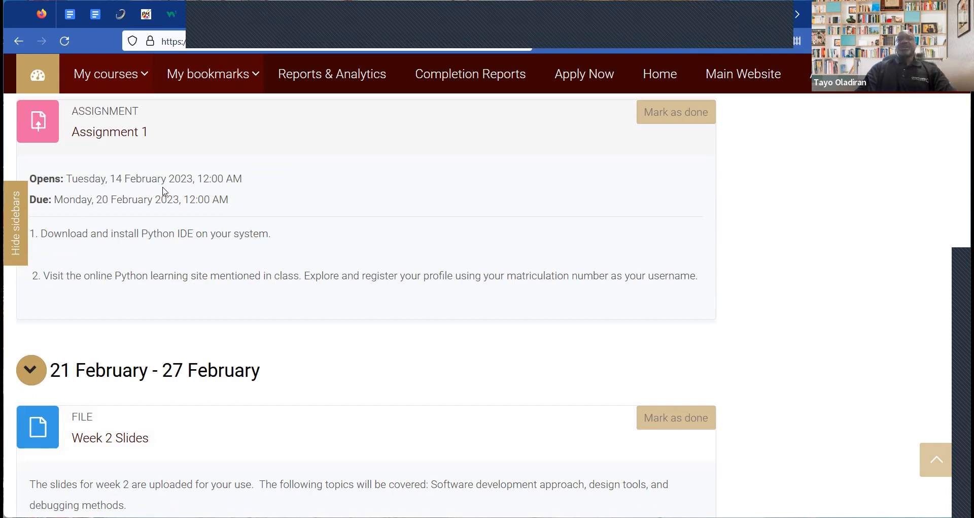
pyautogui.scroll(1, 105, 168)
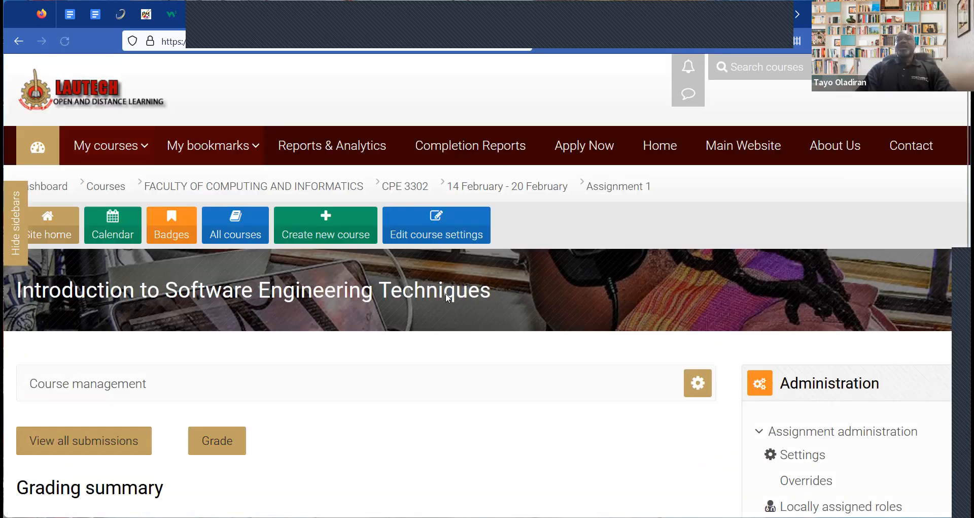
pyautogui.scroll(-5, 448, 298)
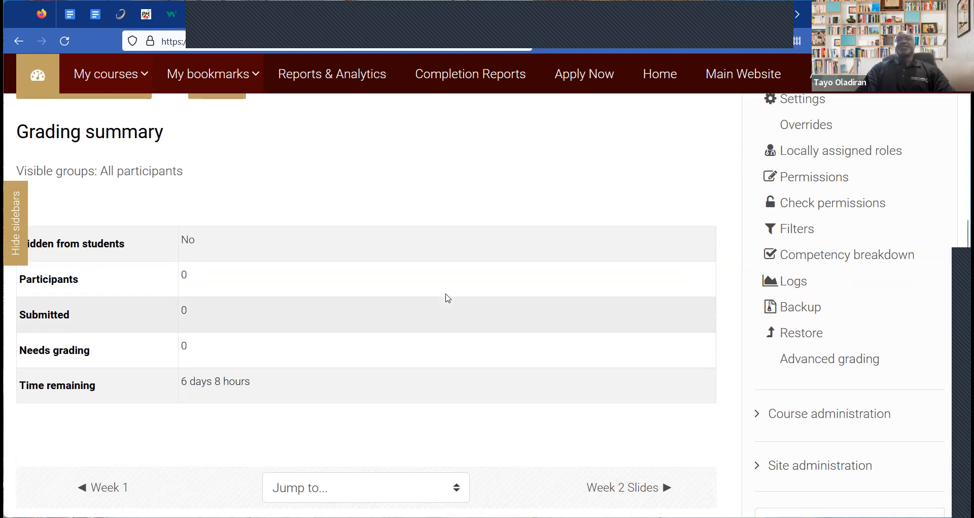
pyautogui.scroll(-4, 448, 298)
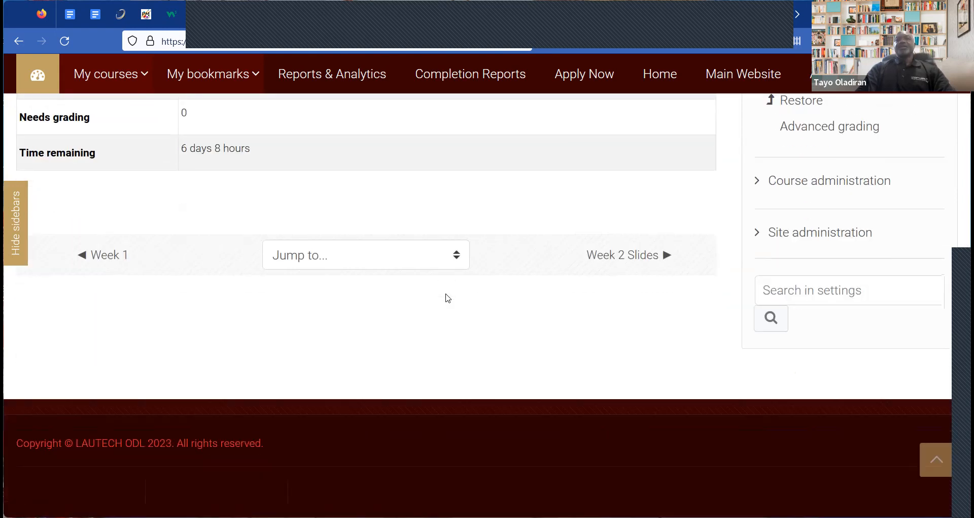
pyautogui.scroll(2, 448, 298)
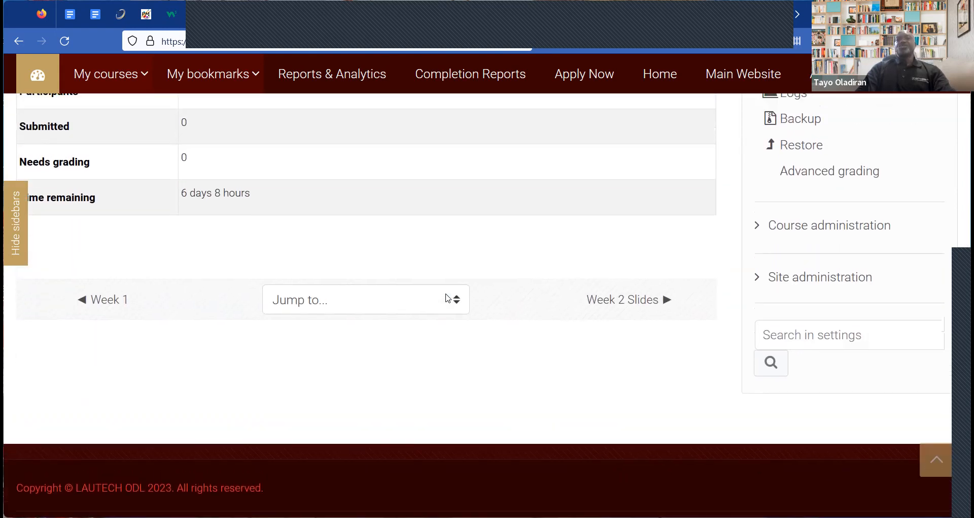
pyautogui.scroll(2, 448, 298)
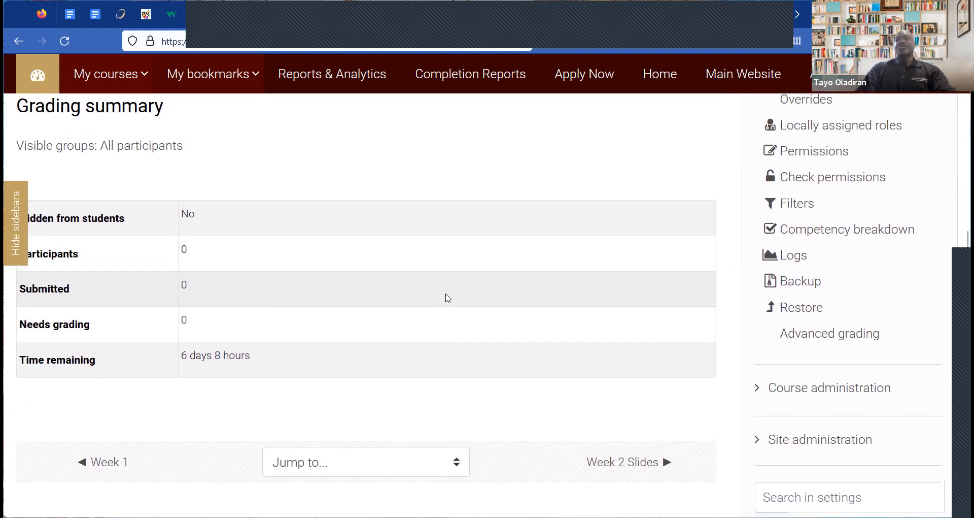
pyautogui.scroll(-1, 448, 298)
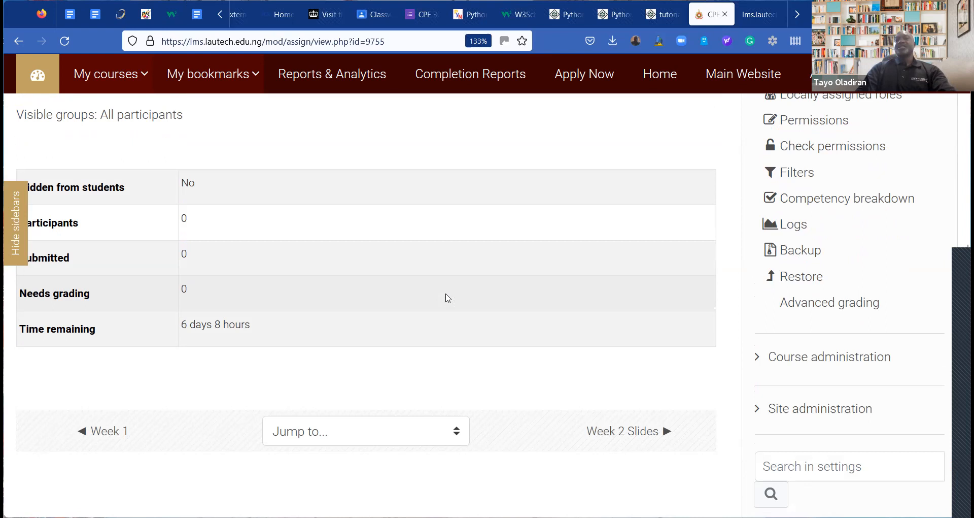
pyautogui.scroll(4, 448, 298)
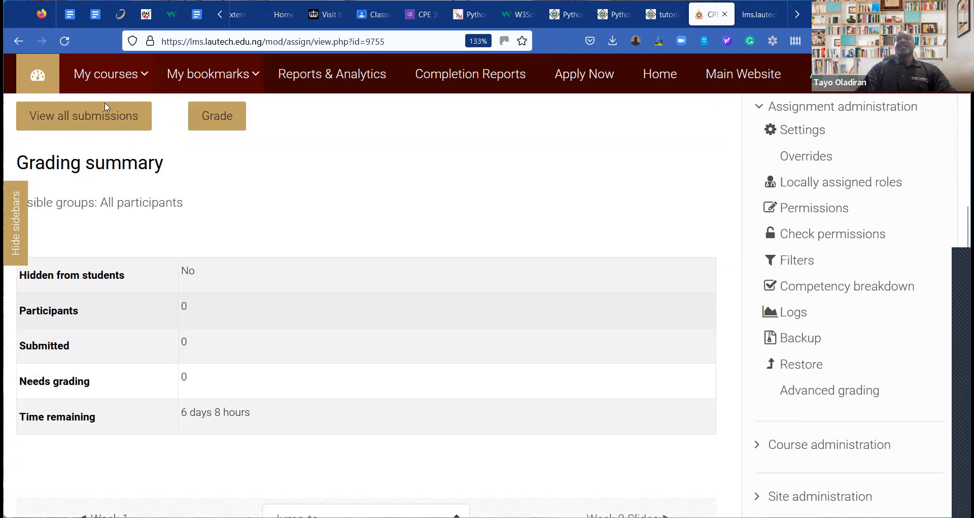
# Return to the course page and download the Week 2 Slides from the 21 February - 27 February section
pyautogui.click(15, 40)
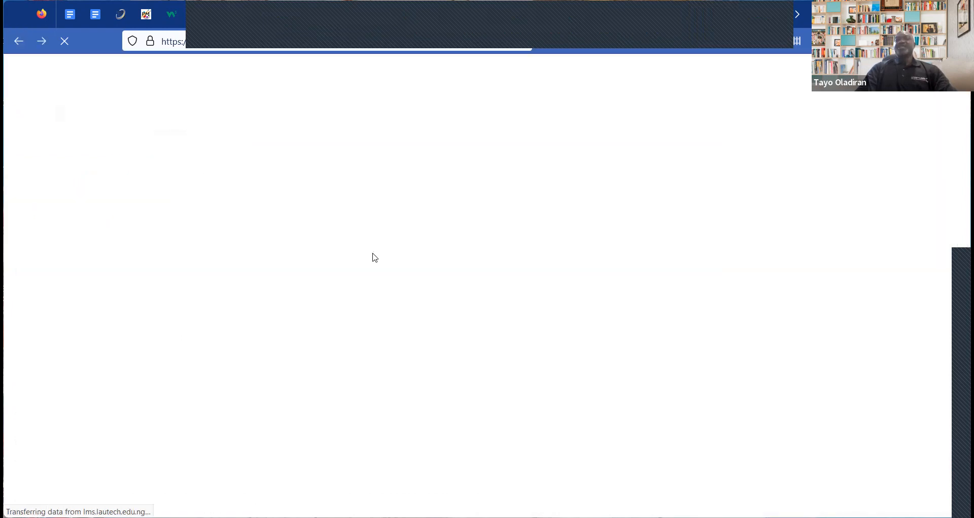
pyautogui.scroll(-3, 374, 257)
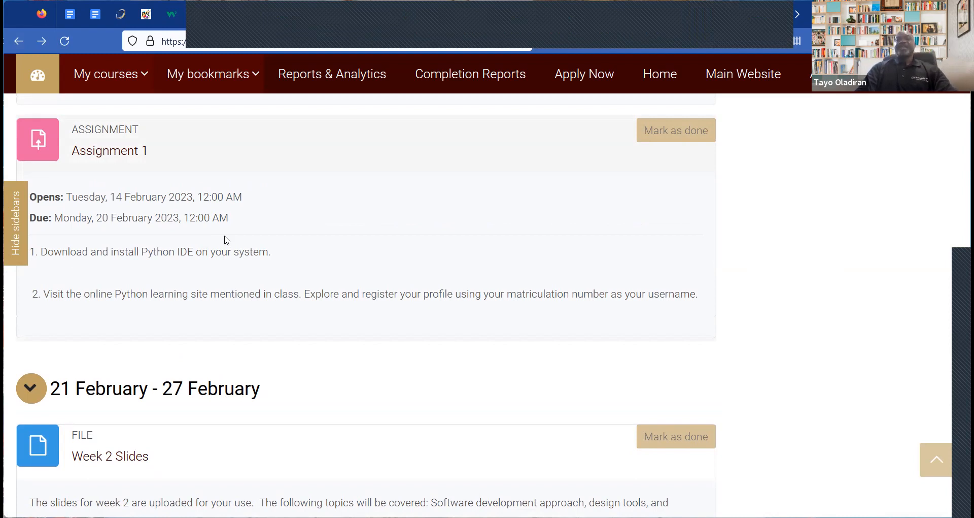
pyautogui.scroll(-5, 226, 239)
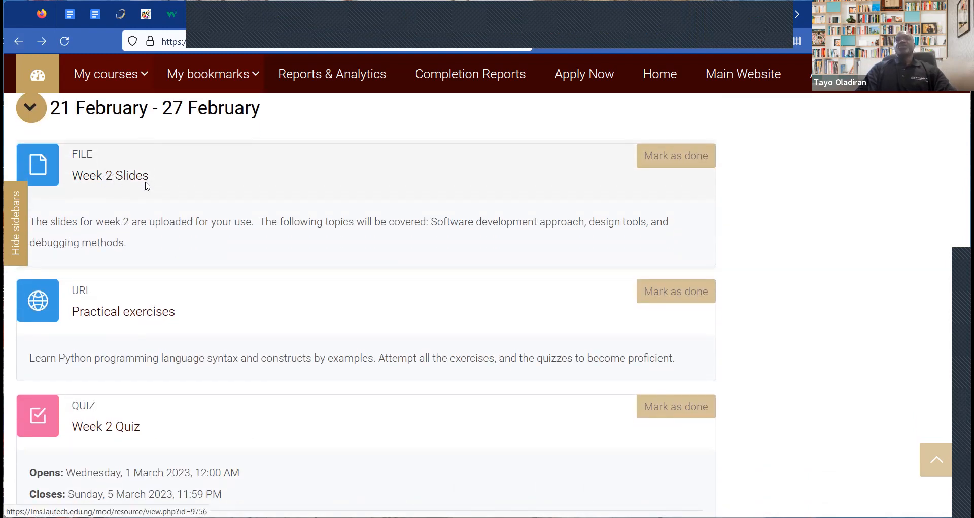
pyautogui.click(478, 179)
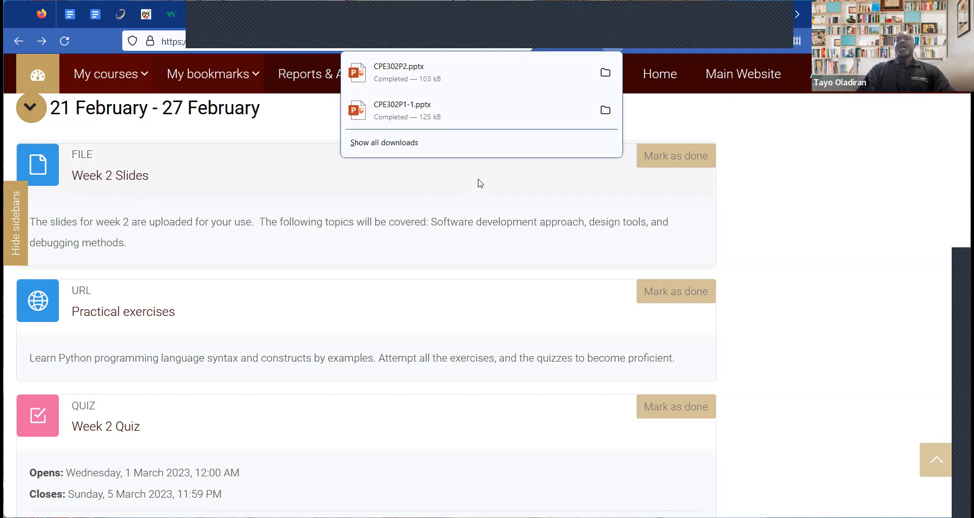
pyautogui.click(480, 183)
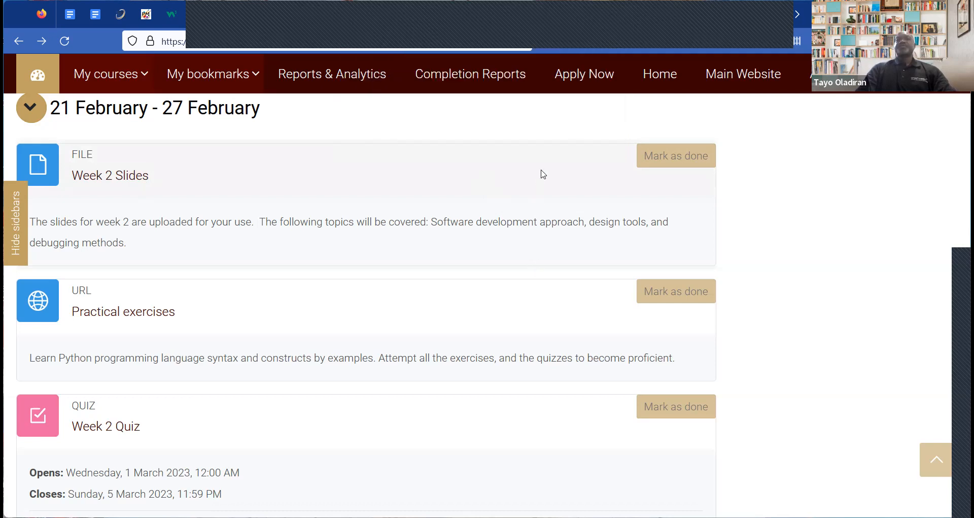
# Open the Practical exercises resource and follow its W3Schools Python link
pyautogui.scroll(-2, 187, 213)
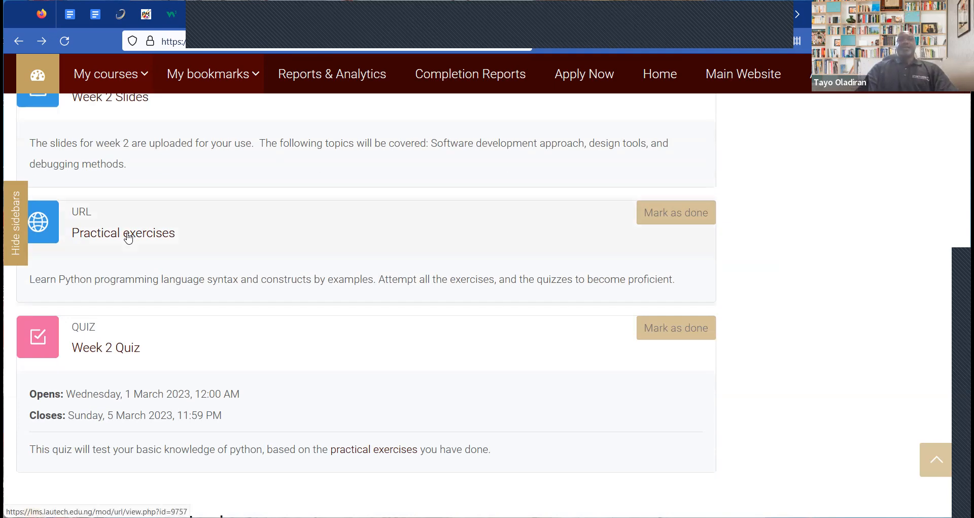
pyautogui.click(129, 237)
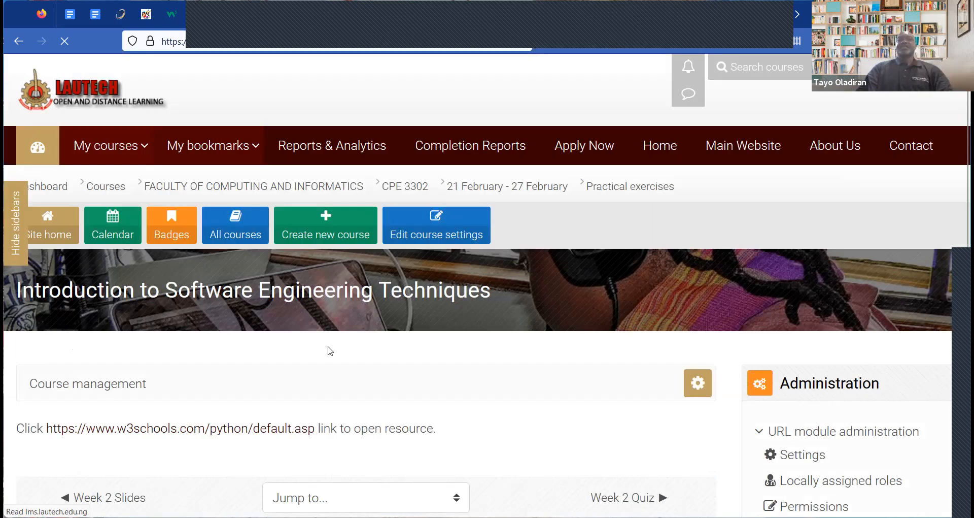
pyautogui.scroll(-4, 330, 350)
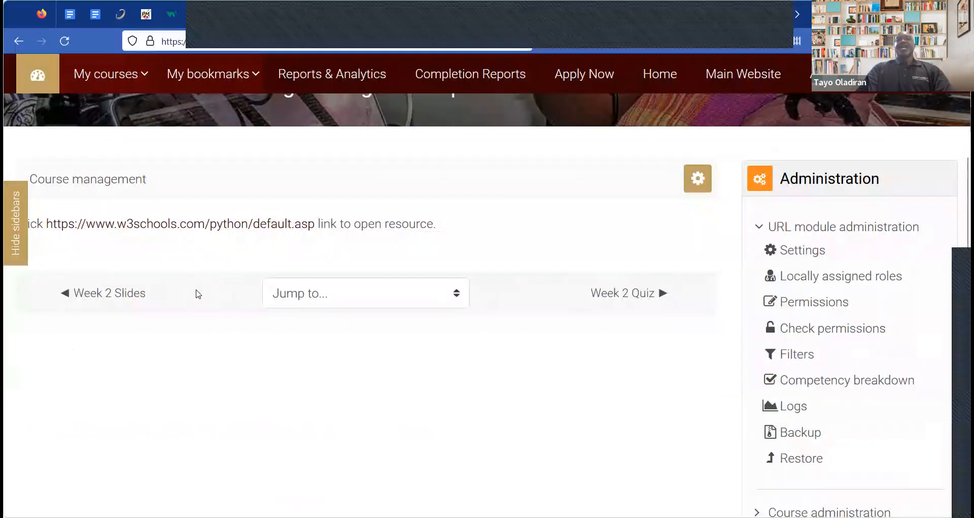
pyautogui.scroll(1, 170, 272)
pyautogui.click(171, 272)
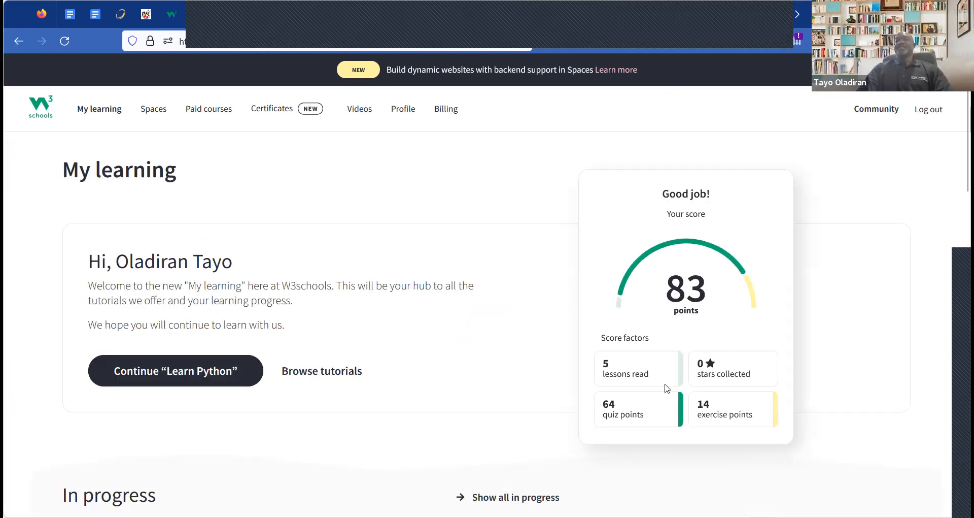
# Examine the score factors and in-progress tutorials on the W3Schools My learning page, and go back to the Python Tutorial
pyautogui.moveTo(635, 385)
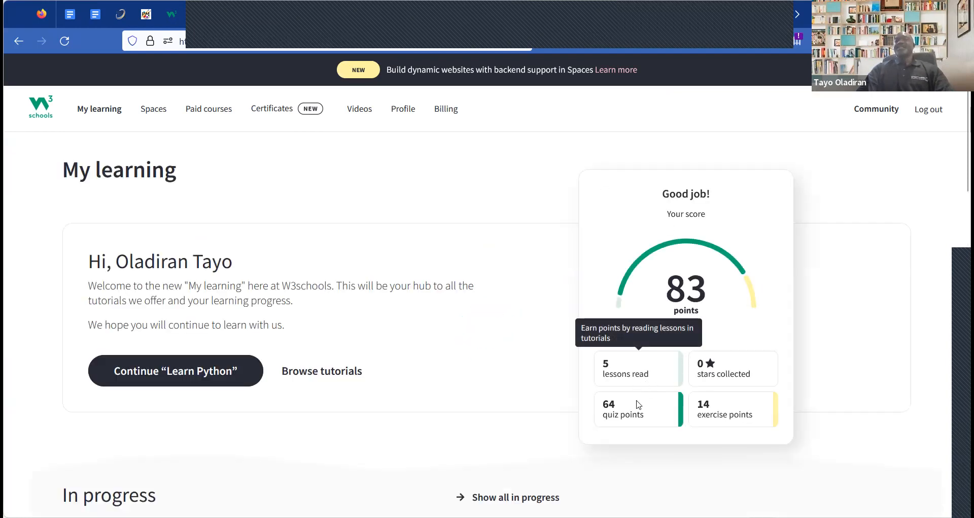
pyautogui.moveTo(632, 408)
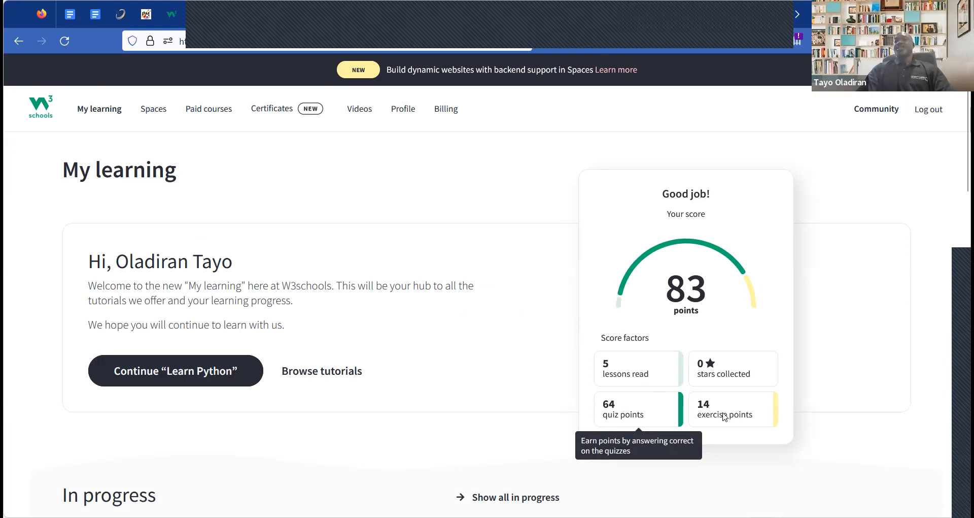
pyautogui.moveTo(731, 410)
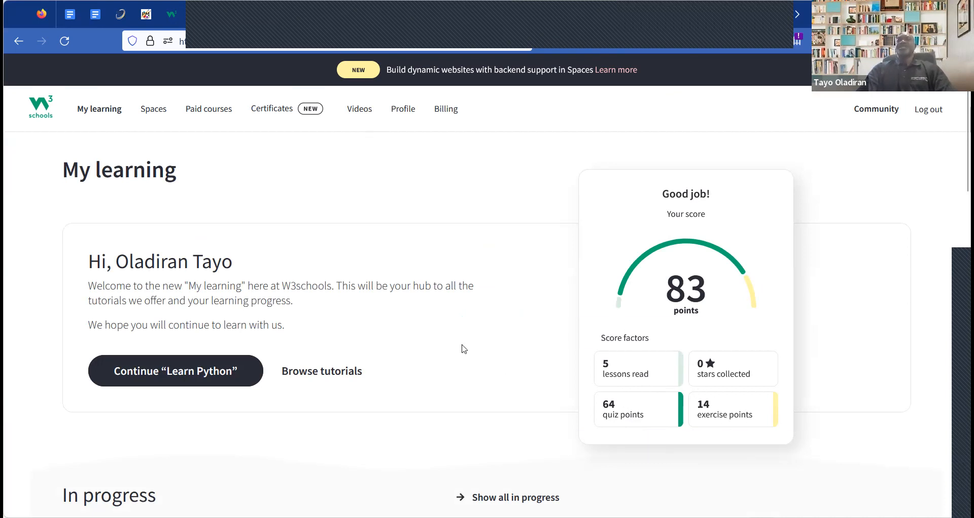
pyautogui.scroll(-6, 463, 349)
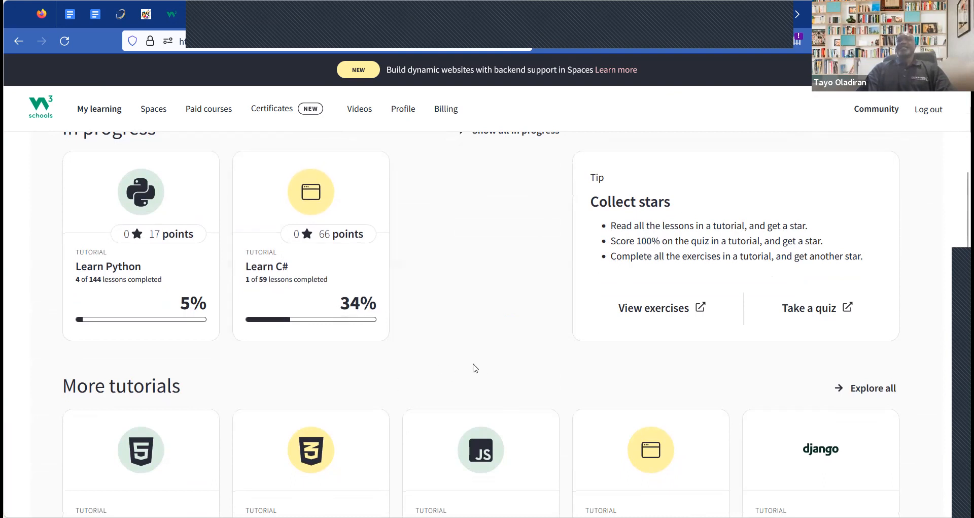
pyautogui.scroll(-1, 475, 368)
pyautogui.scroll(7, 476, 368)
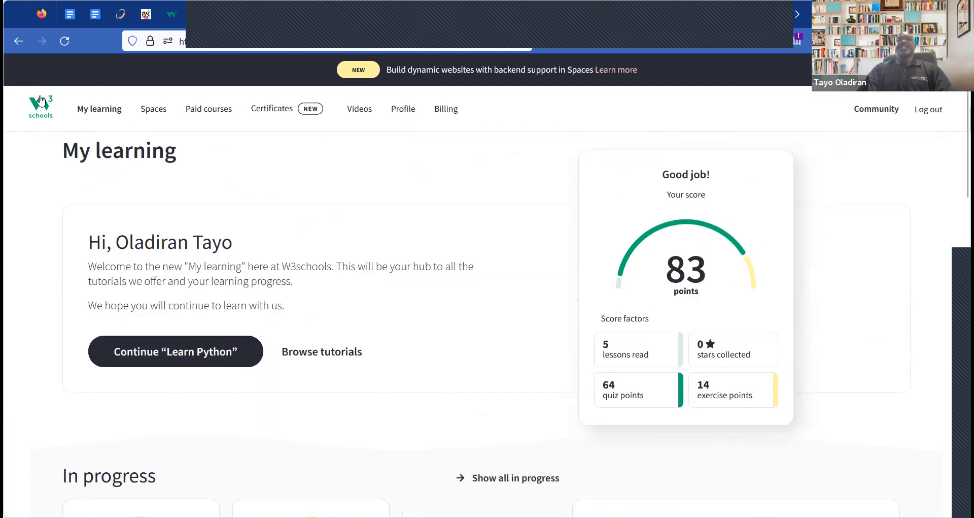
pyautogui.click(13, 45)
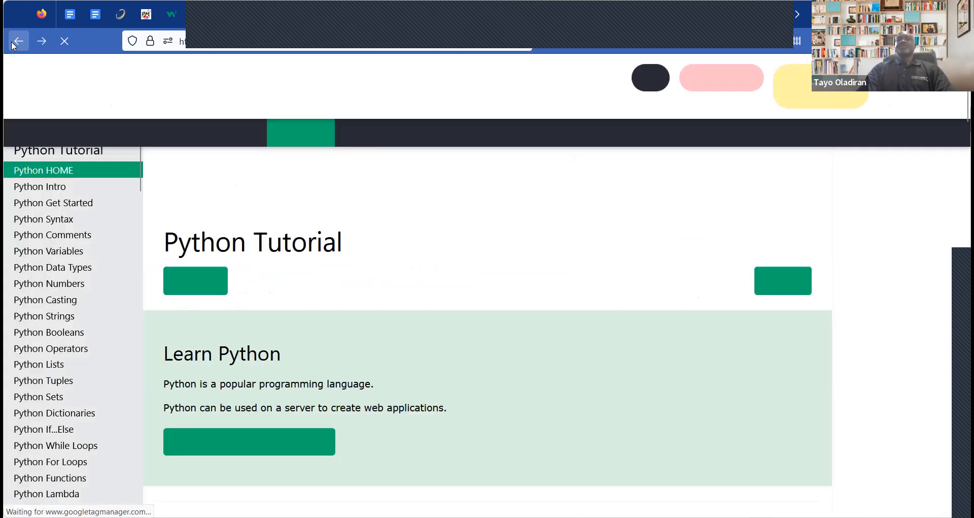
# Leave the W3Schools tutorial, return to the CPE 3302 course page and open the Week 2 Quiz
pyautogui.click(14, 45)
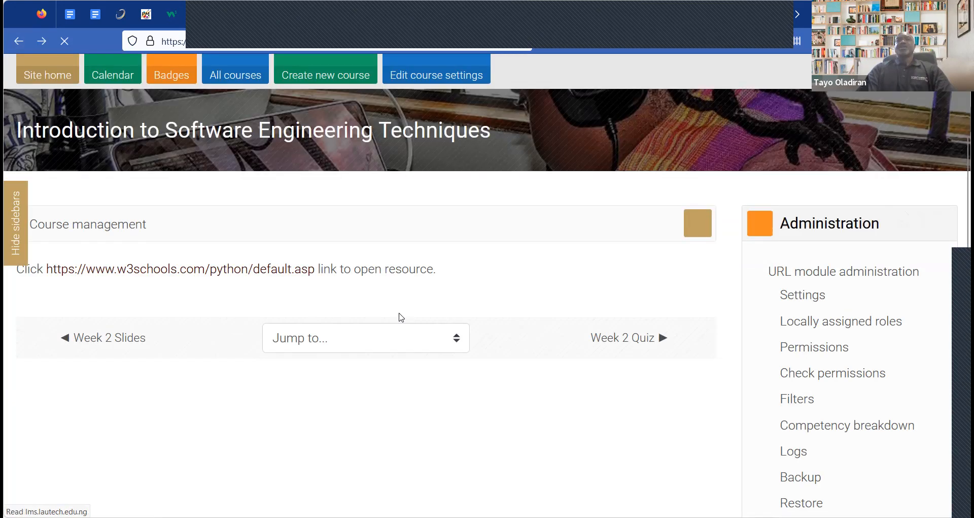
pyautogui.click(20, 41)
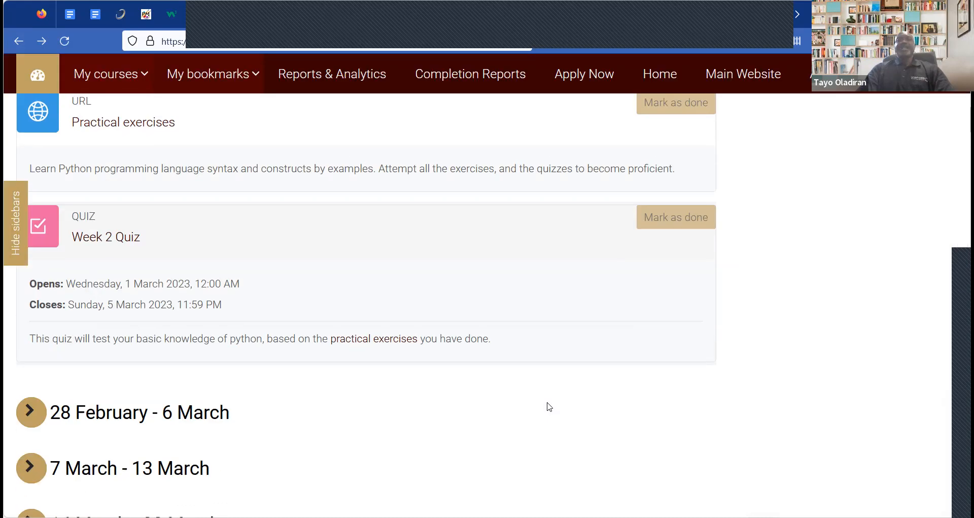
pyautogui.scroll(-2, 548, 406)
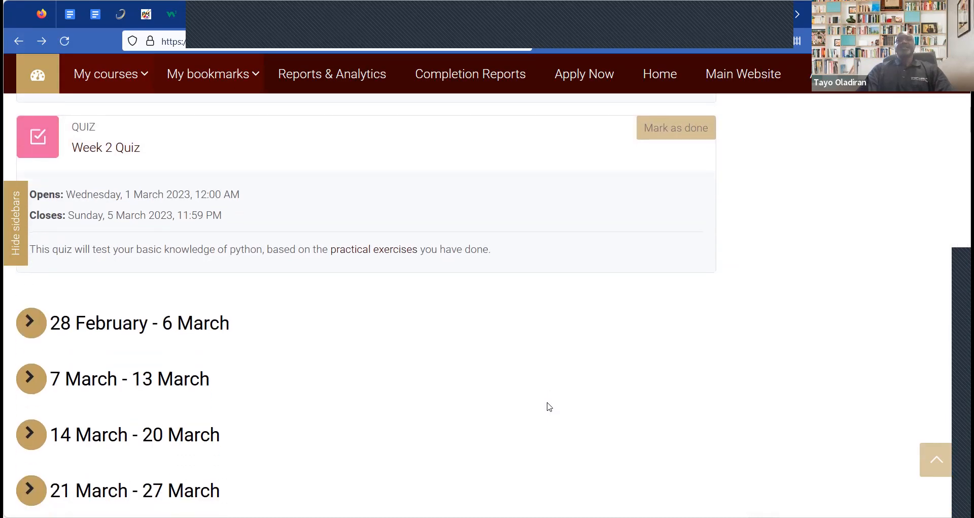
pyautogui.scroll(1, 200, 254)
pyautogui.click(99, 172)
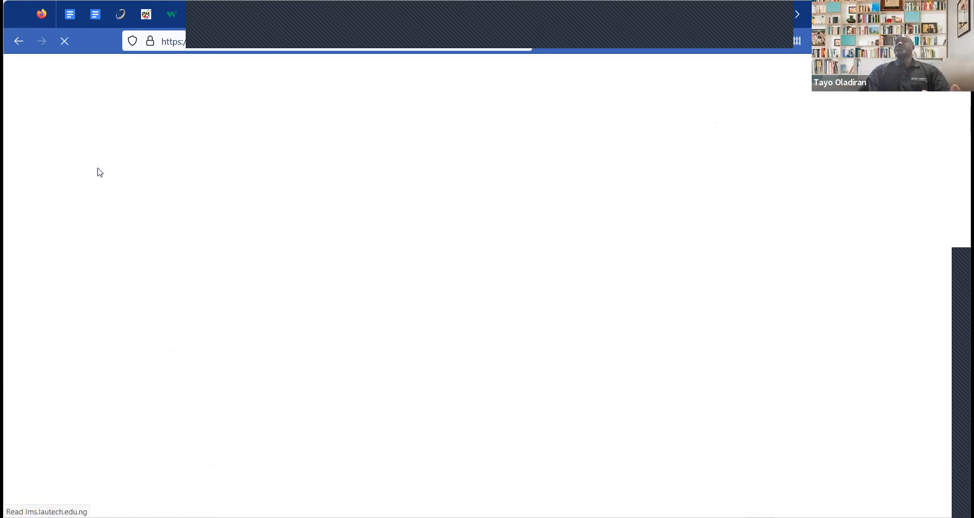
# Examine the Week 2 Quiz's allowed attempts, time limit, grading method and availability
pyautogui.scroll(-1, 331, 349)
pyautogui.scroll(-10, 333, 352)
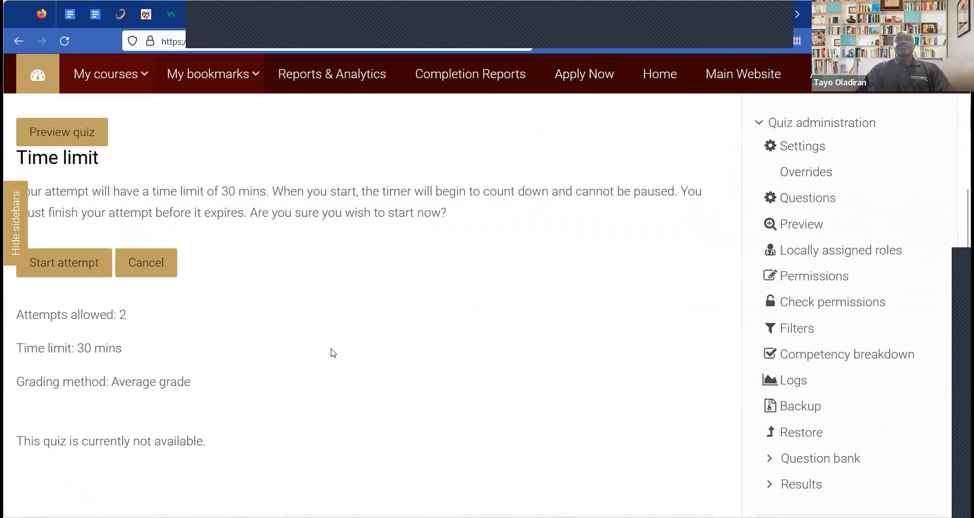
pyautogui.scroll(1, 332, 352)
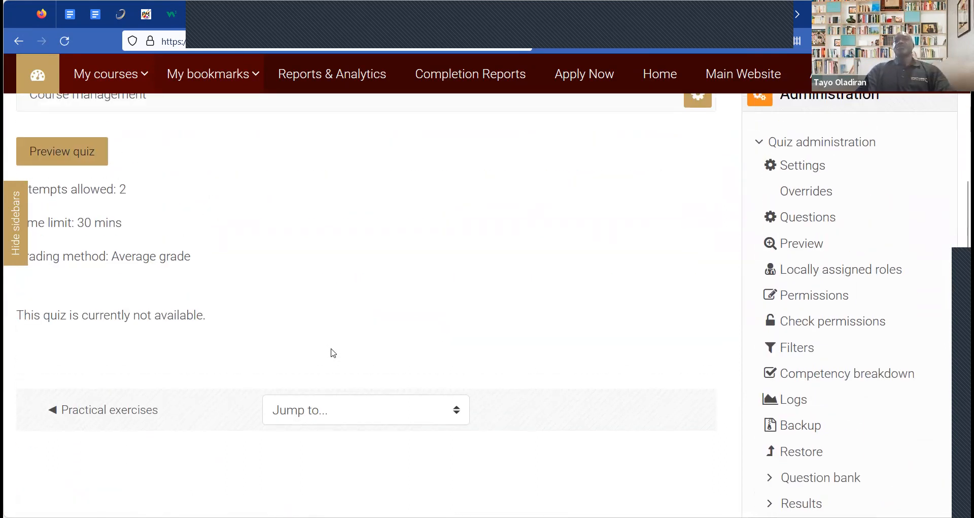
pyautogui.scroll(1, 333, 352)
pyautogui.scroll(2, 333, 352)
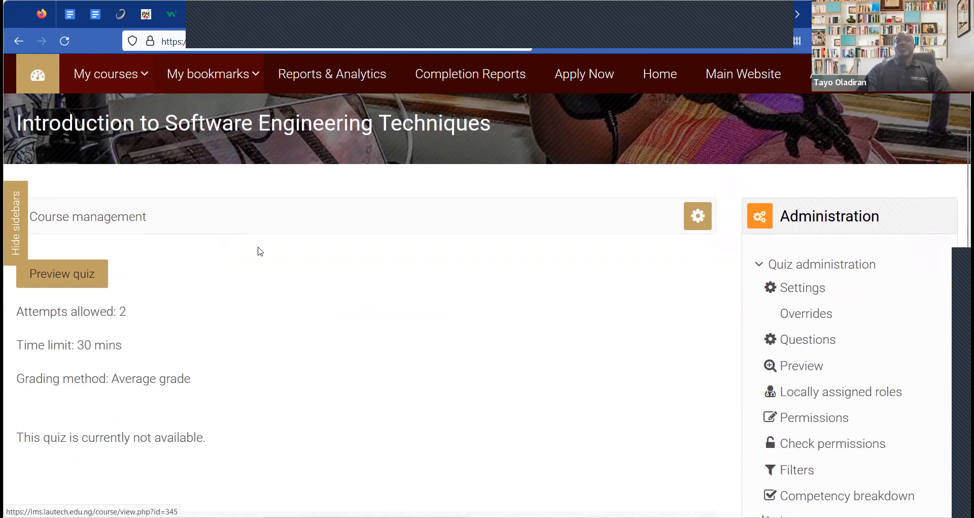
pyautogui.scroll(-3, 259, 252)
pyautogui.scroll(-1, 259, 252)
pyautogui.scroll(4, 259, 252)
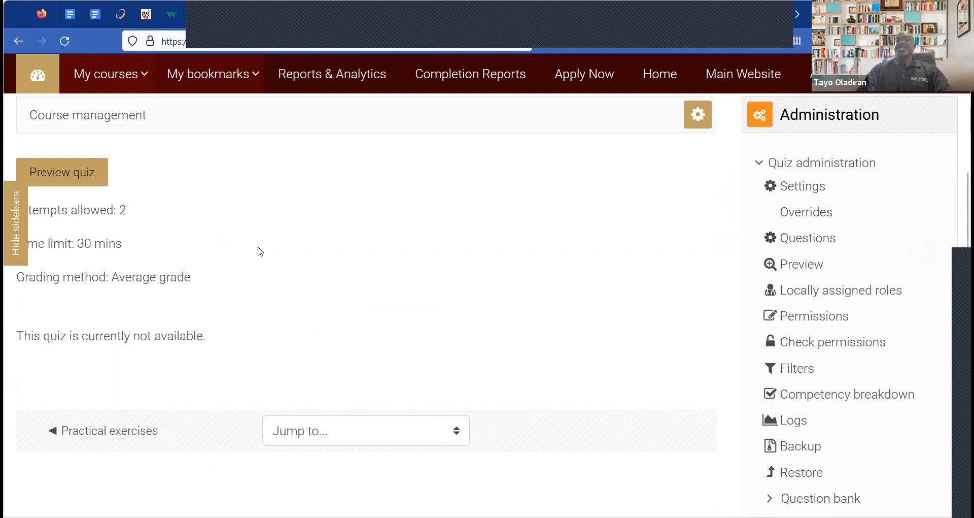
# Start a preview attempt of the Week 2 Quiz and answer Question 1 with option a, 21
pyautogui.scroll(1, 92, 293)
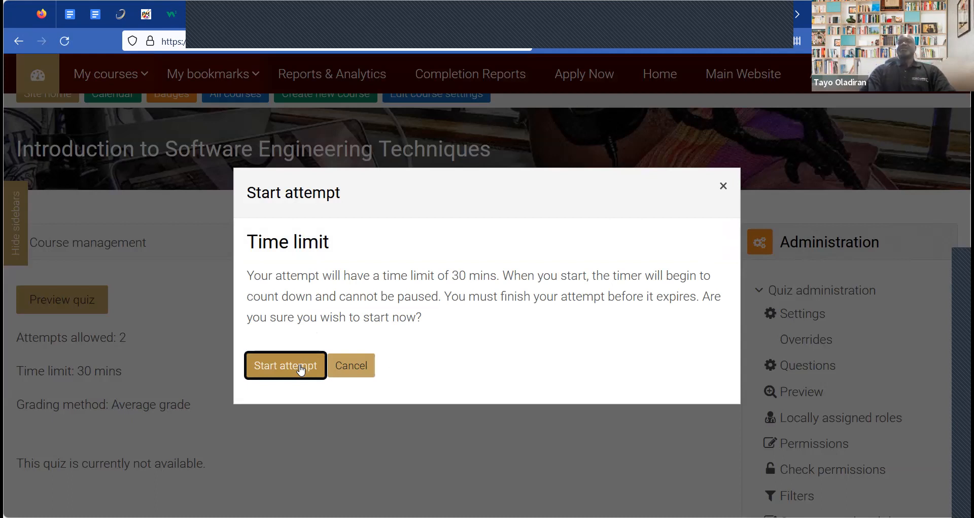
pyautogui.click(301, 370)
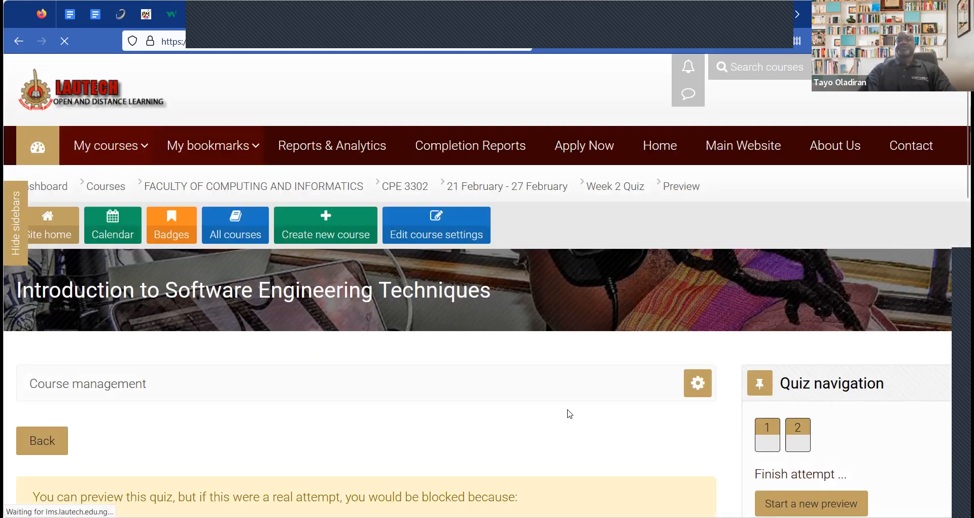
pyautogui.scroll(-5, 569, 413)
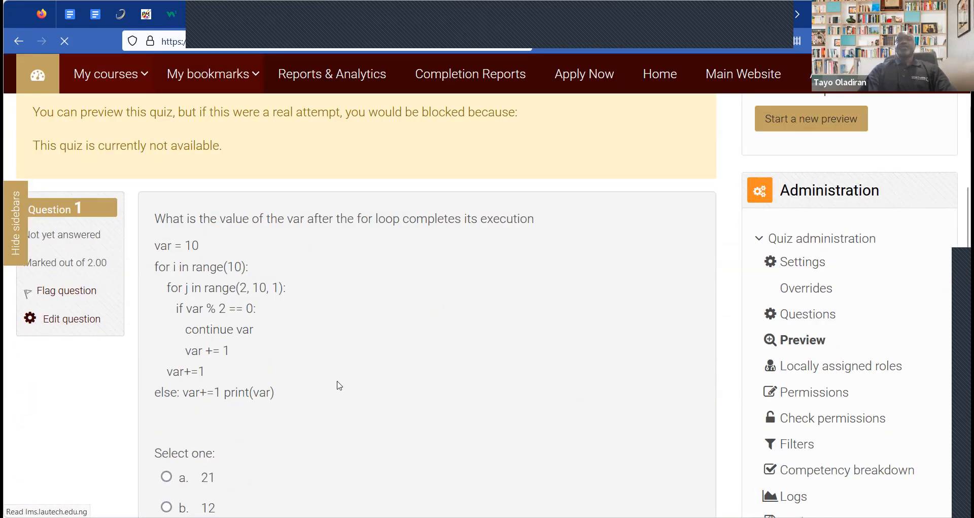
pyautogui.scroll(-3, 174, 355)
pyautogui.click(167, 349)
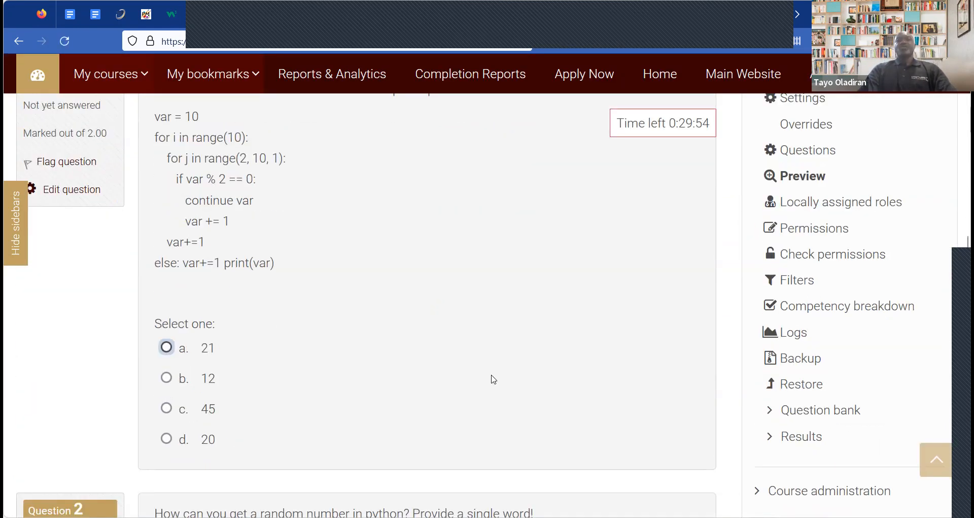
# Answer Question 2 on getting a random number in Python with "random()"
pyautogui.scroll(-3, 493, 379)
pyautogui.scroll(5, 493, 379)
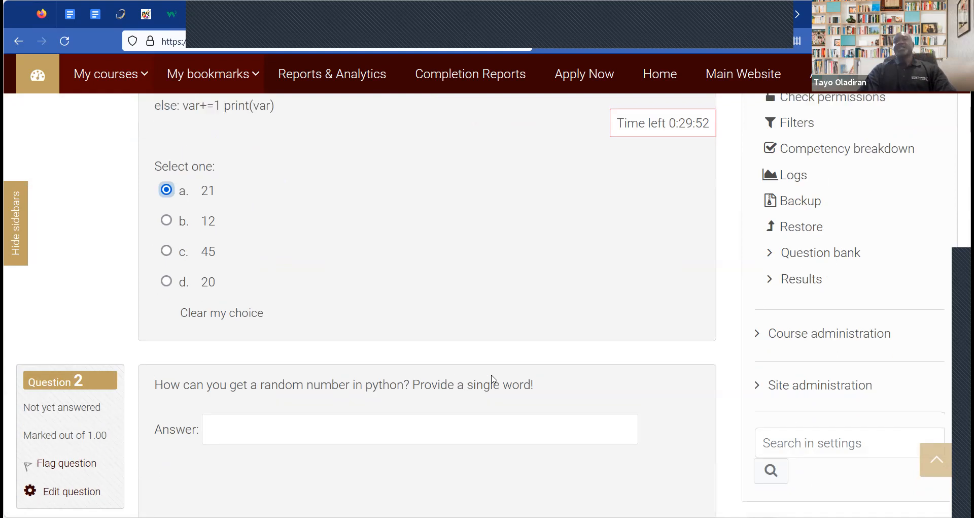
pyautogui.scroll(-4, 493, 379)
pyautogui.scroll(-4, 493, 379)
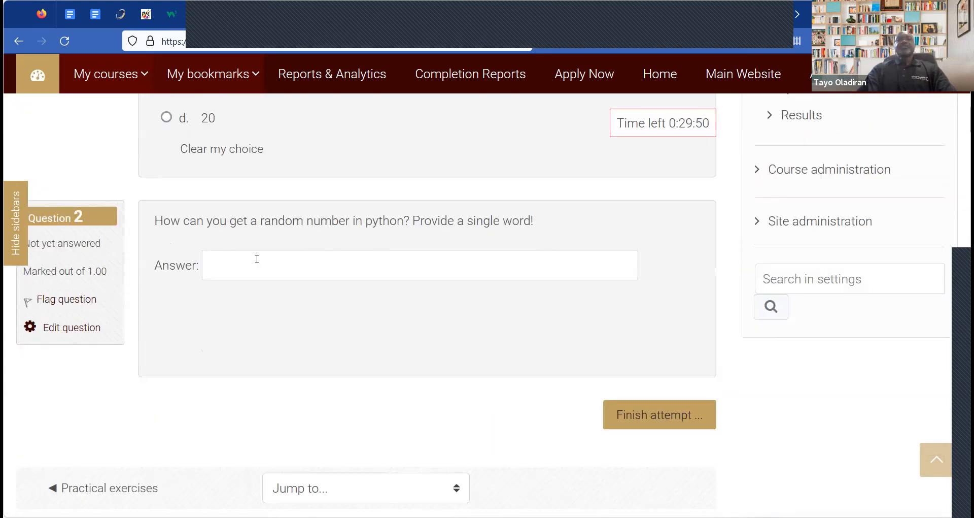
pyautogui.click(257, 259)
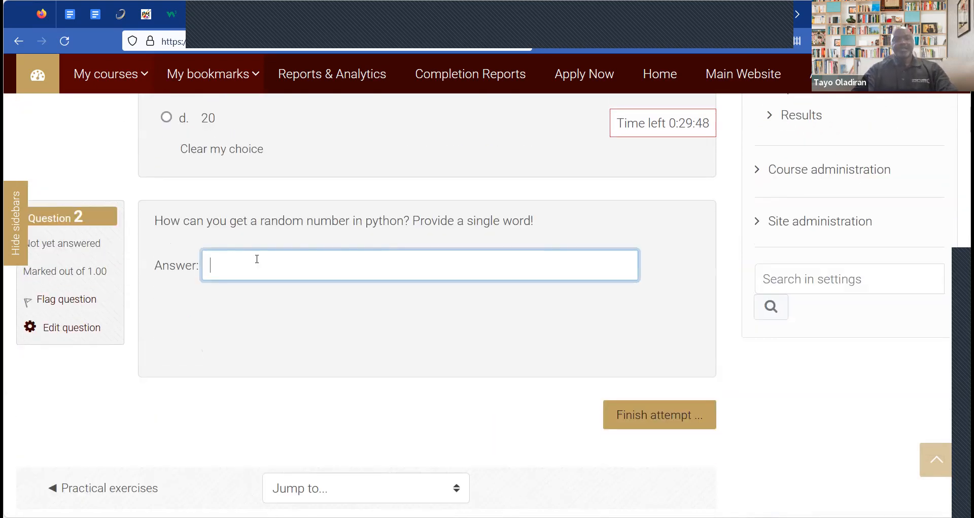
pyautogui.write('random(')
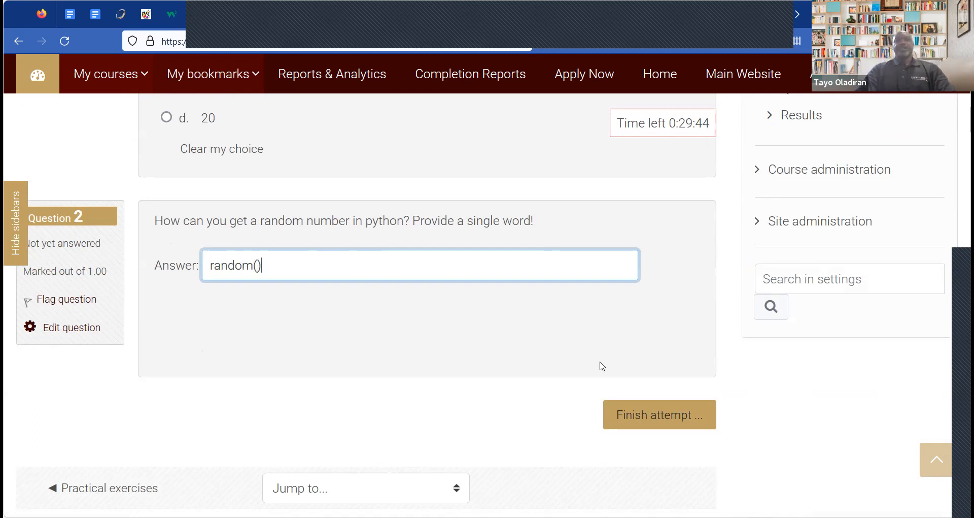
pyautogui.click(683, 415)
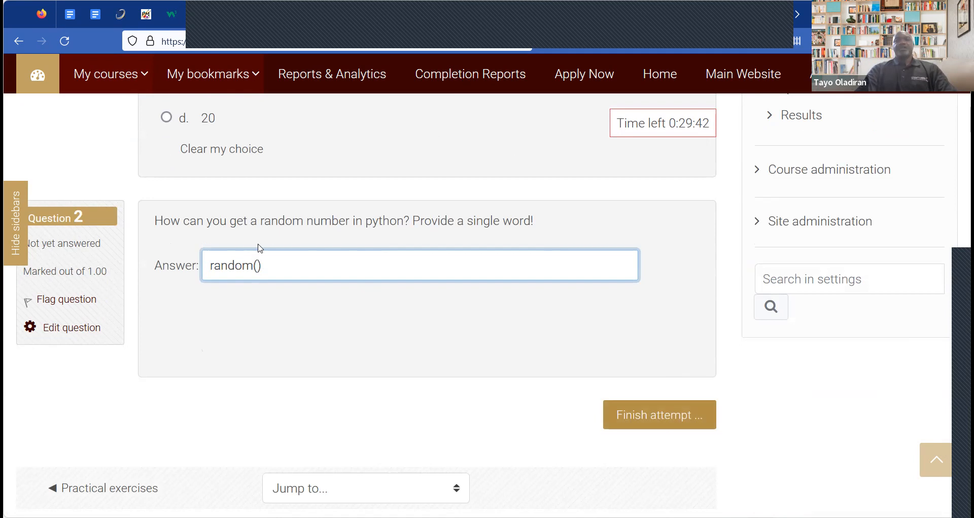
# Change the Question 2 answer to "Random()" with a capital R
pyautogui.click(218, 264)
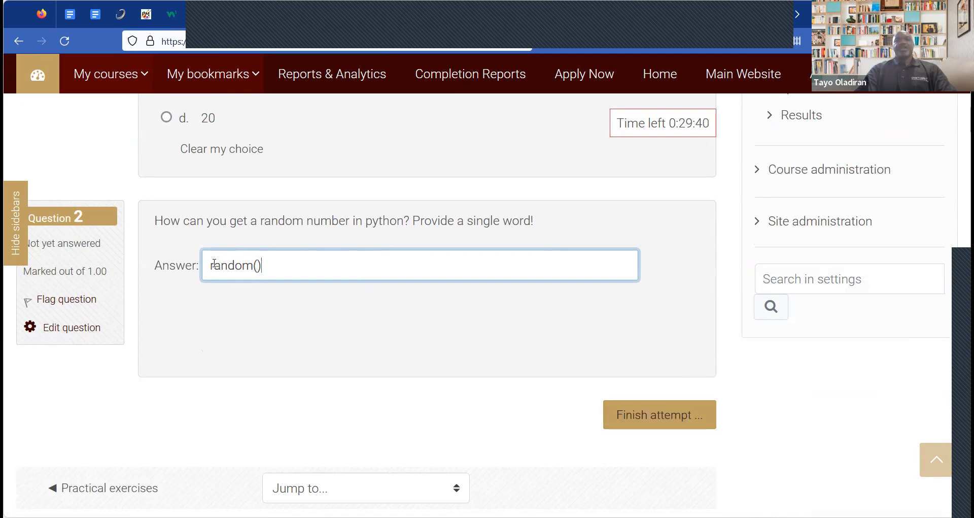
pyautogui.press('BackSpace')
pyautogui.write('R')
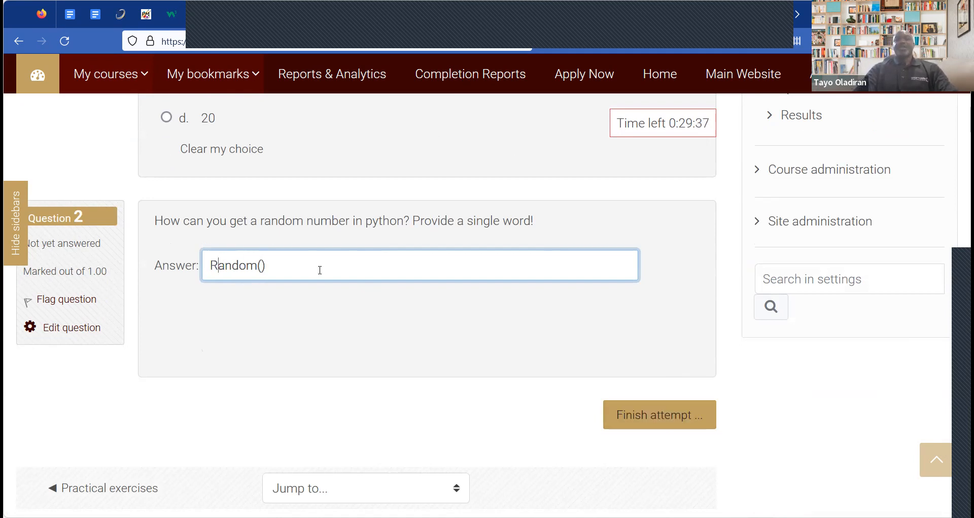
# Finish the preview attempt, then submit all answers and confirm the submission
pyautogui.click(641, 414)
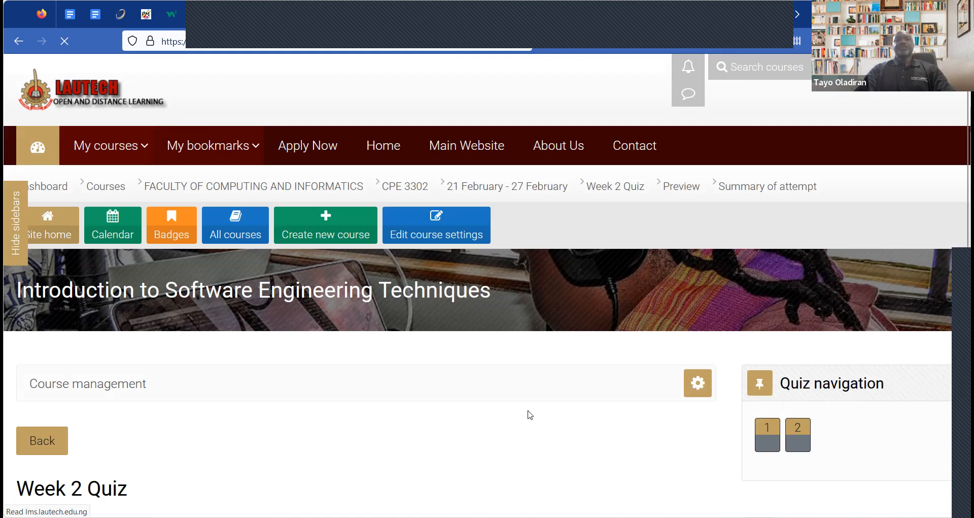
pyautogui.scroll(-10, 530, 415)
pyautogui.scroll(-1, 478, 412)
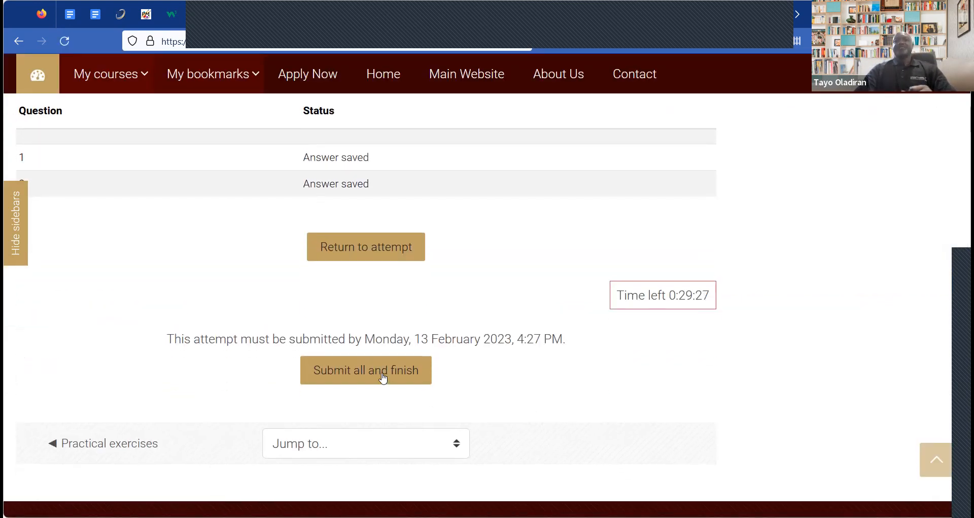
pyautogui.click(382, 375)
pyautogui.click(624, 191)
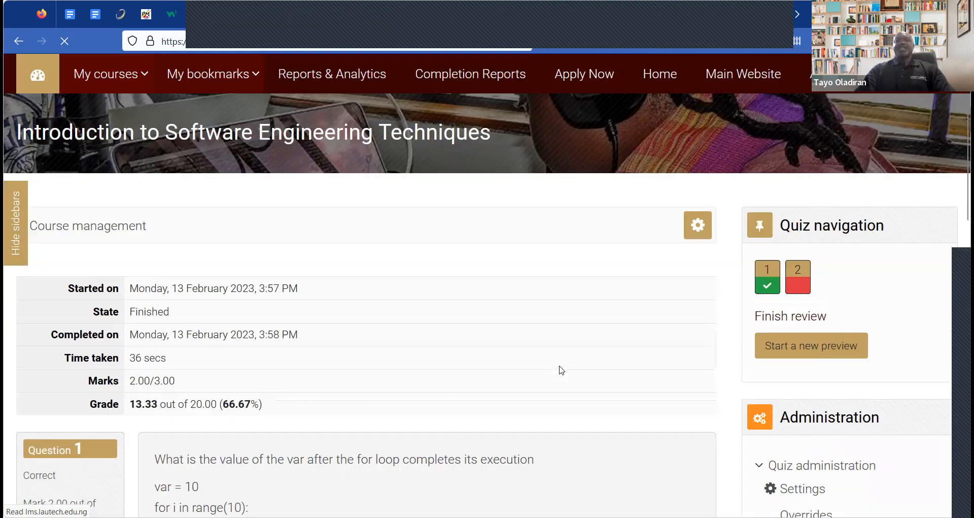
# Examine the attempt's marks and grade, and read the feedback given for Questions 1 and 2
pyautogui.scroll(-3, 562, 370)
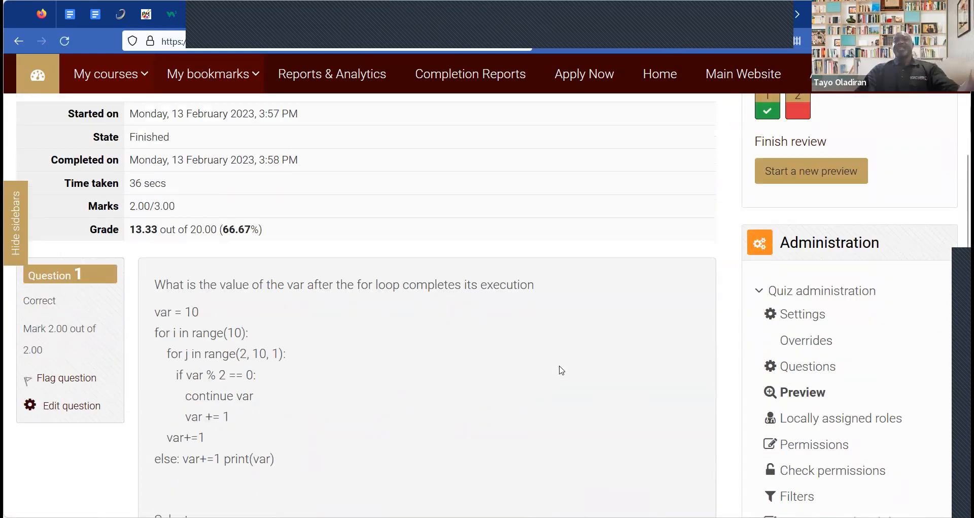
pyautogui.scroll(2, 562, 370)
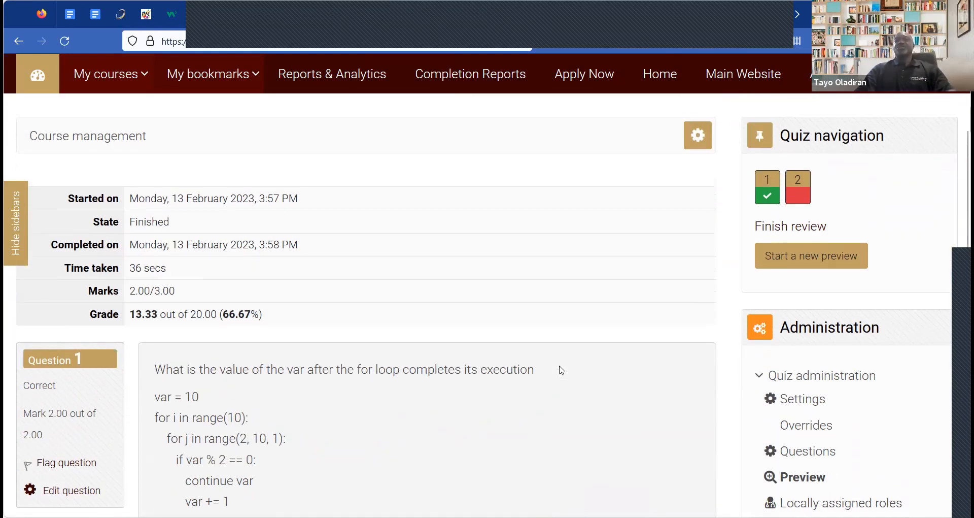
pyautogui.scroll(-1, 562, 370)
pyautogui.scroll(-4, 562, 370)
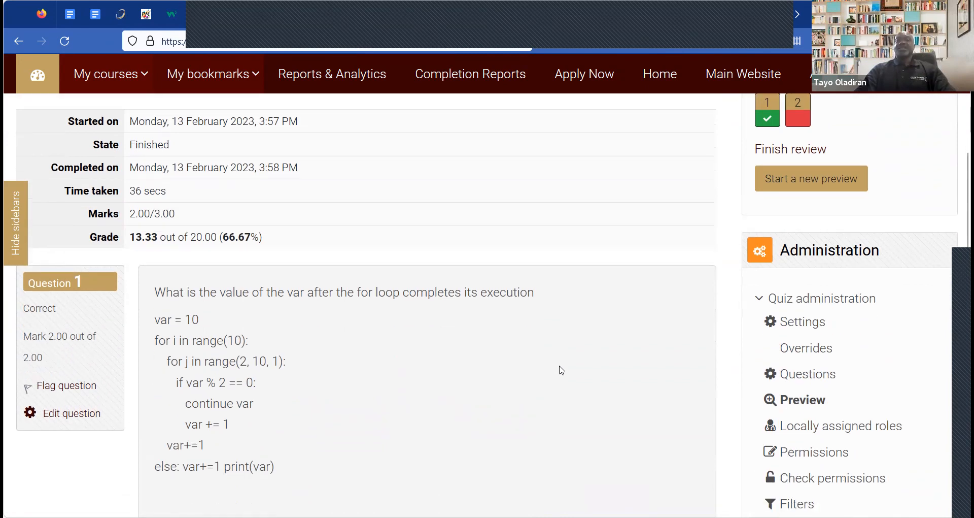
pyautogui.scroll(-6, 562, 370)
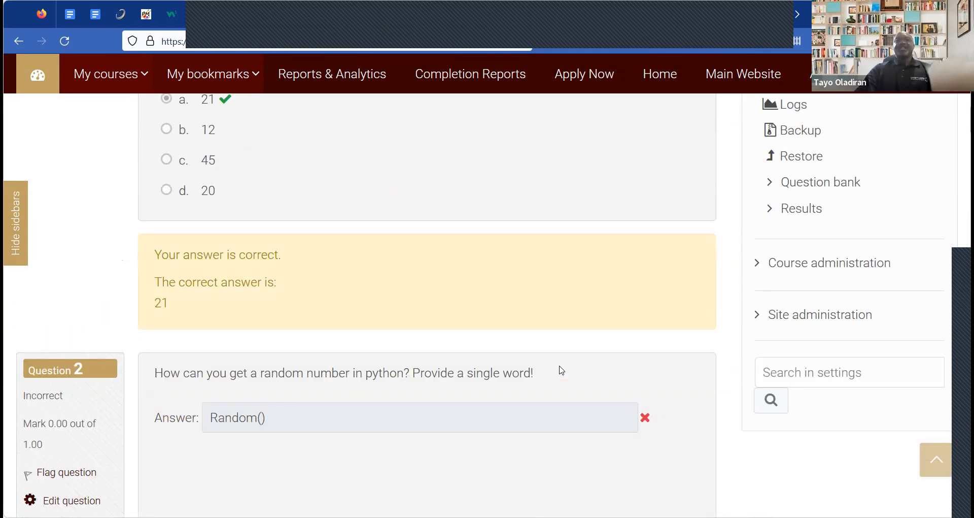
pyautogui.scroll(-4, 562, 370)
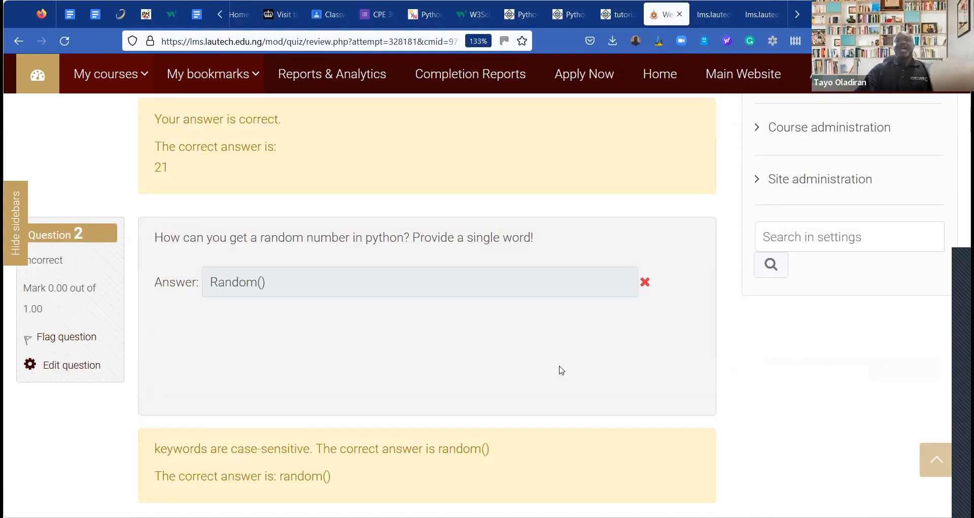
pyautogui.scroll(-2, 561, 370)
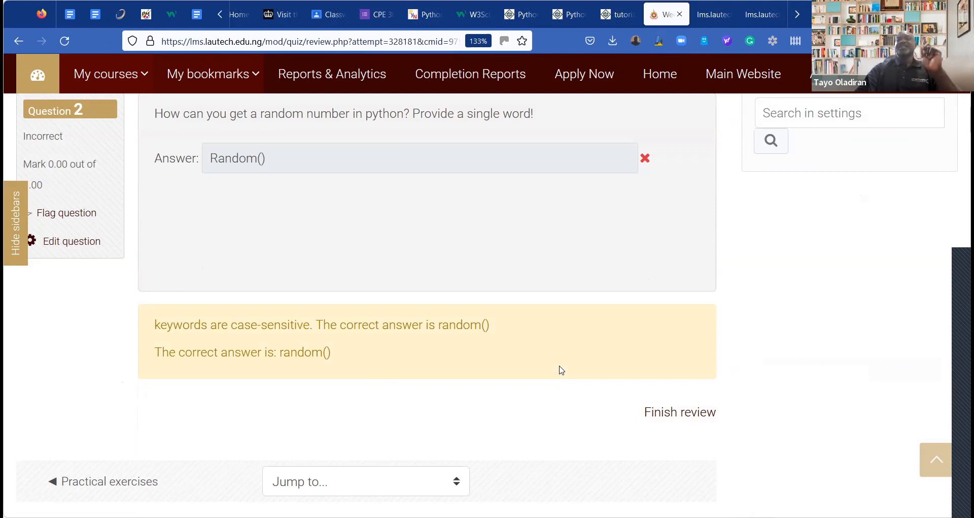
pyautogui.rightClick(561, 370)
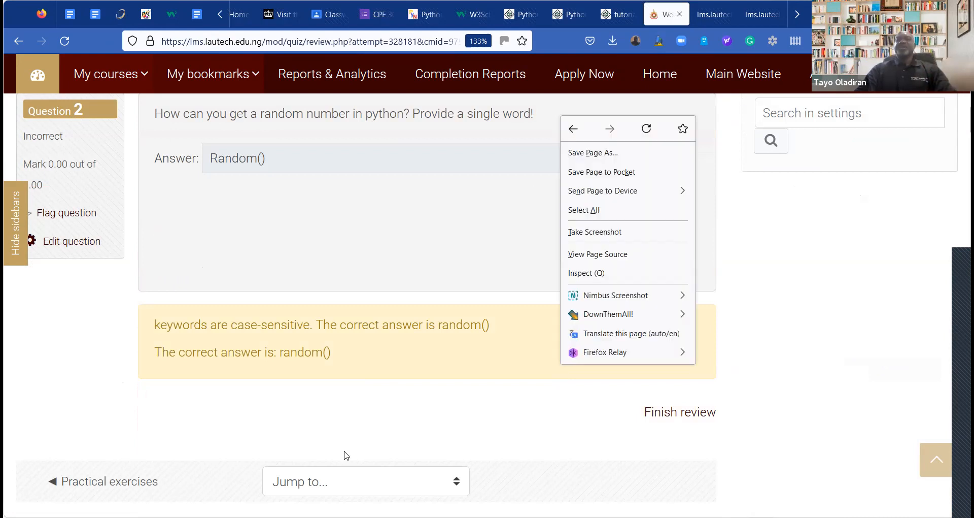
pyautogui.click(357, 462)
pyautogui.scroll(1, 568, 491)
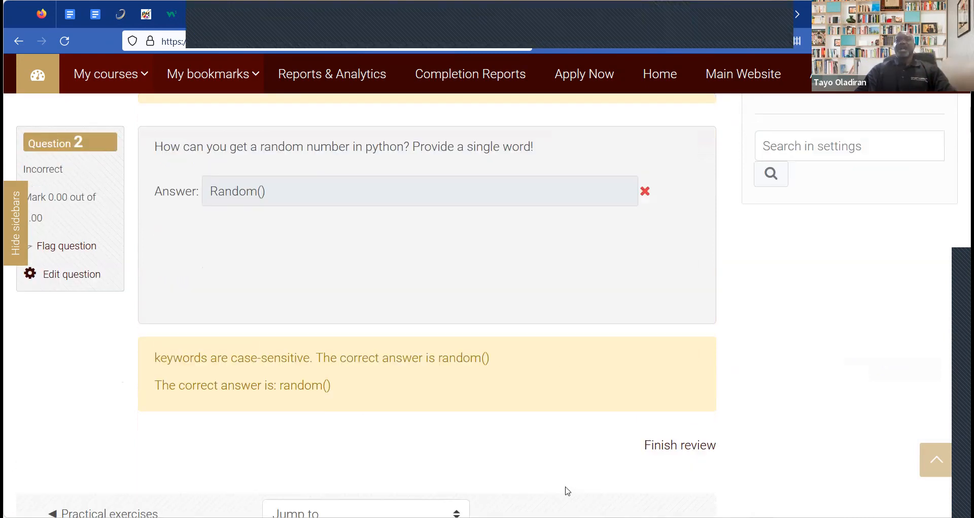
pyautogui.scroll(1, 664, 474)
# Finish the quiz review and return to the CPE 3302 course page
pyautogui.click(664, 473)
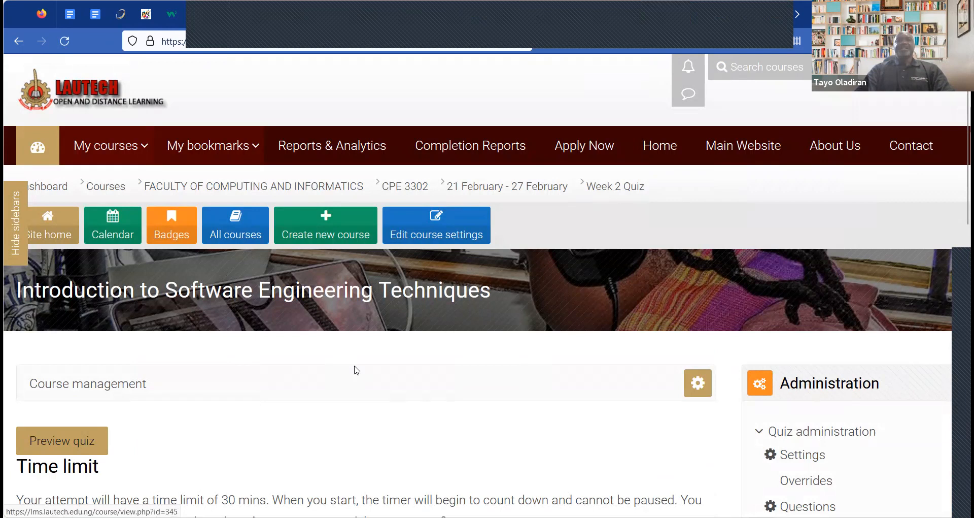
pyautogui.scroll(-2, 355, 371)
pyautogui.scroll(2, 136, 291)
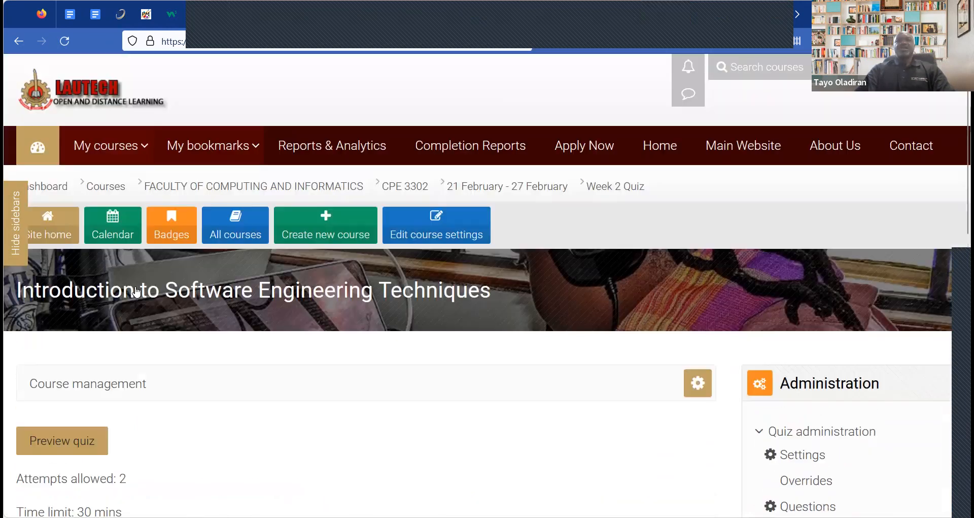
pyautogui.click(102, 291)
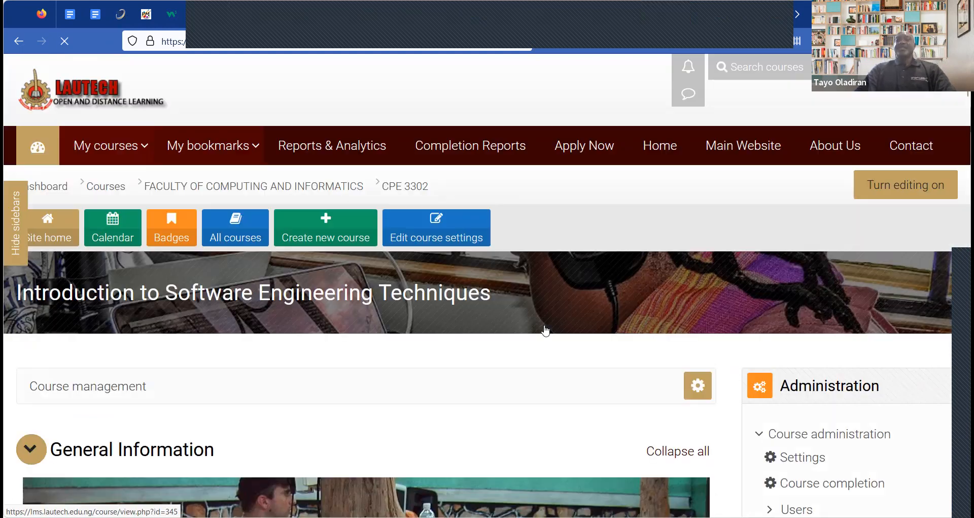
pyautogui.scroll(-2, 545, 329)
pyautogui.scroll(-1, 545, 329)
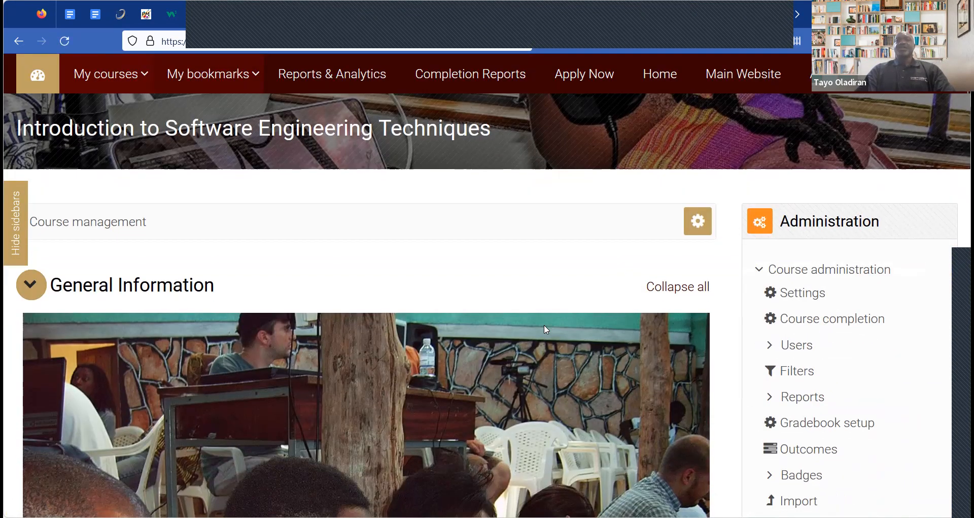
pyautogui.scroll(1, 546, 329)
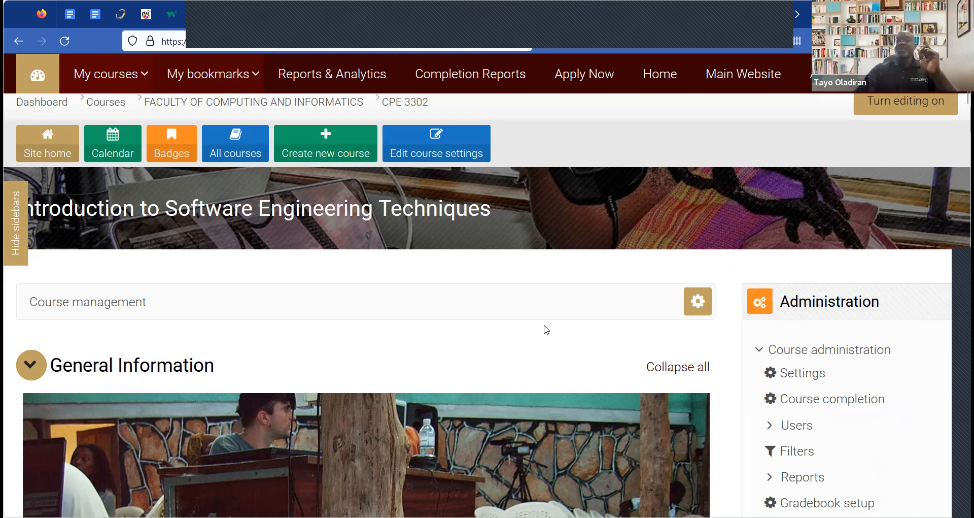
# Review the General Information section of the course page, including the course outline, assessment, learning outcomes, textbook and Course Announcements
pyautogui.scroll(-6, 545, 329)
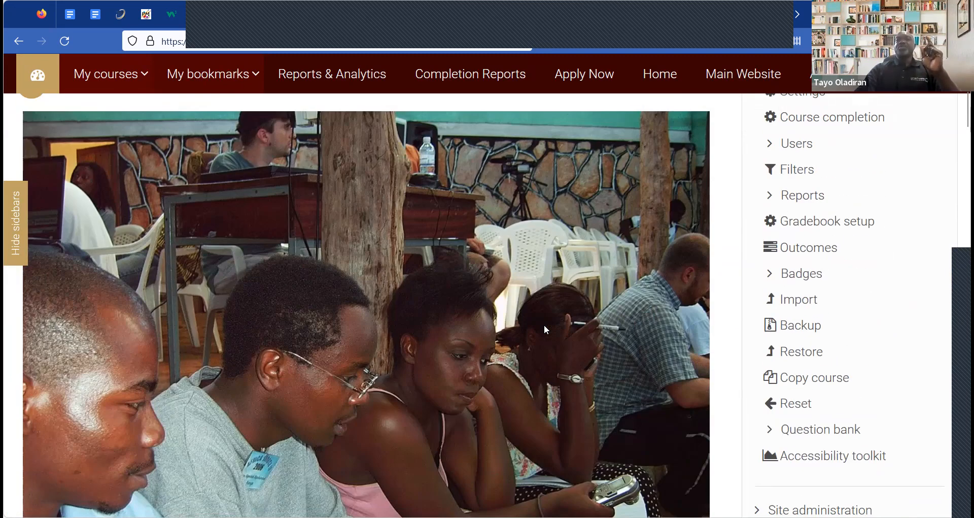
pyautogui.scroll(2, 546, 329)
pyautogui.scroll(-5, 545, 327)
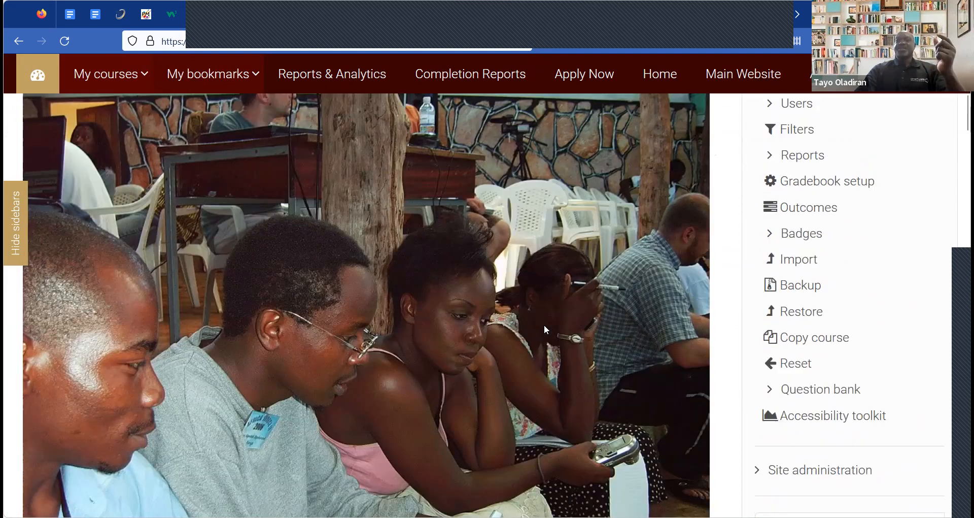
pyautogui.scroll(-15, 544, 325)
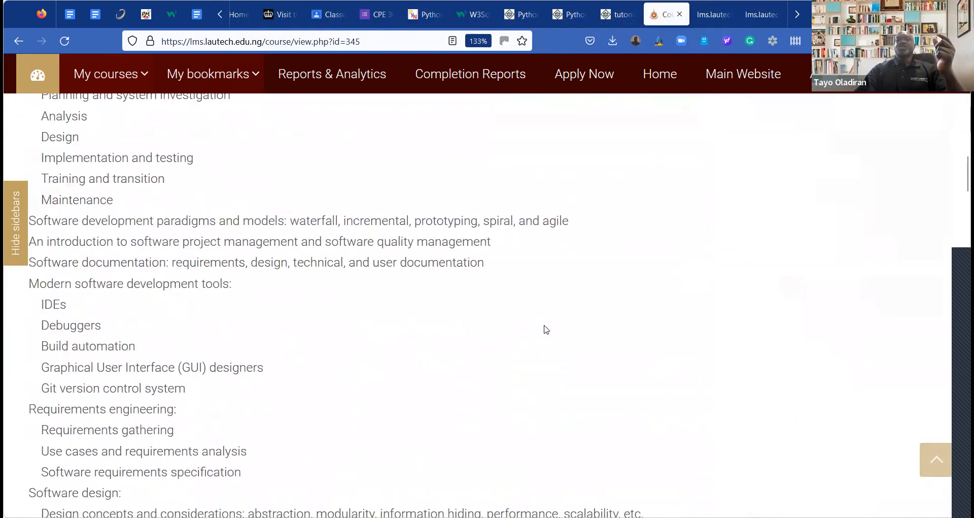
pyautogui.scroll(-10, 546, 329)
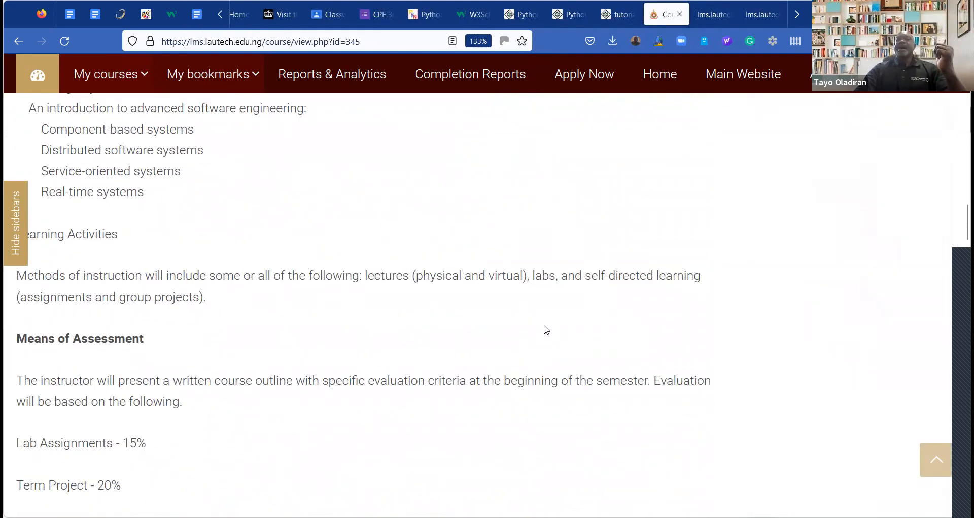
pyautogui.scroll(-11, 546, 329)
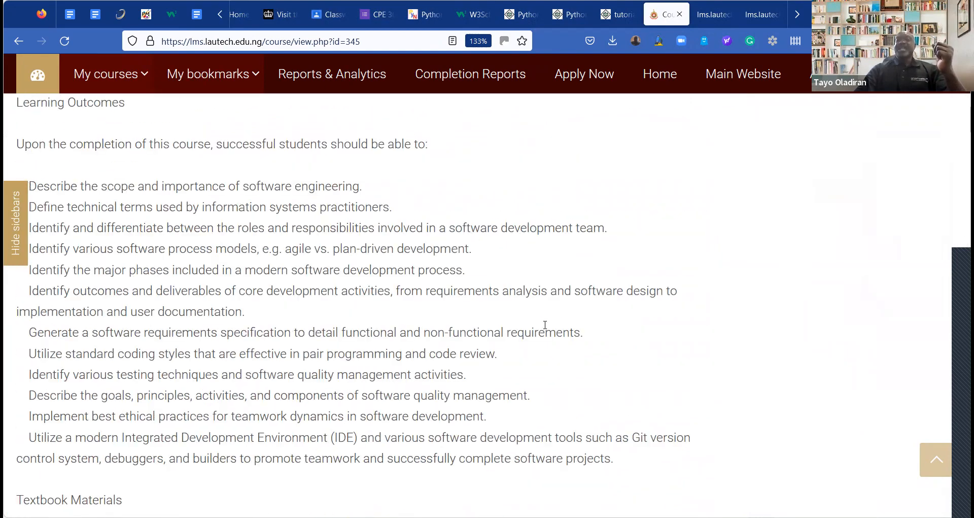
pyautogui.scroll(-1, 545, 329)
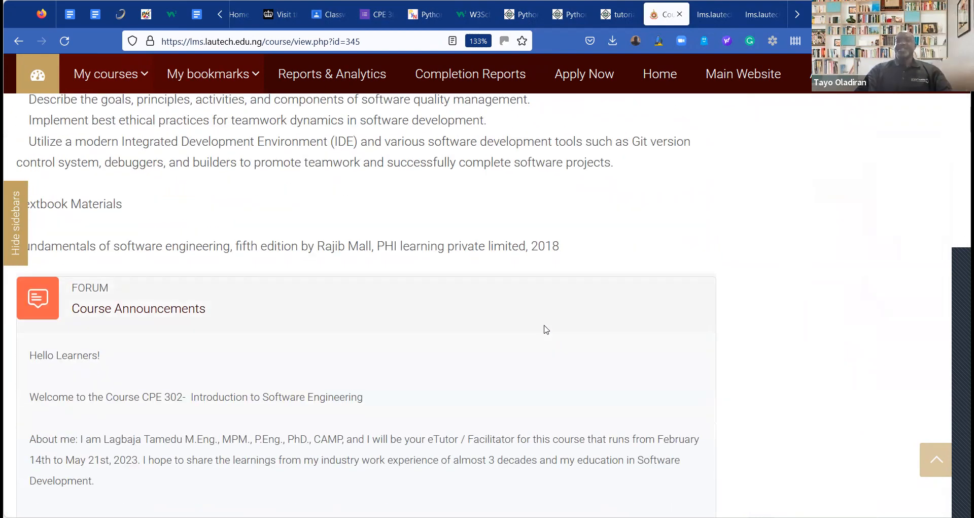
pyautogui.scroll(-1, 545, 330)
pyautogui.scroll(-2, 545, 325)
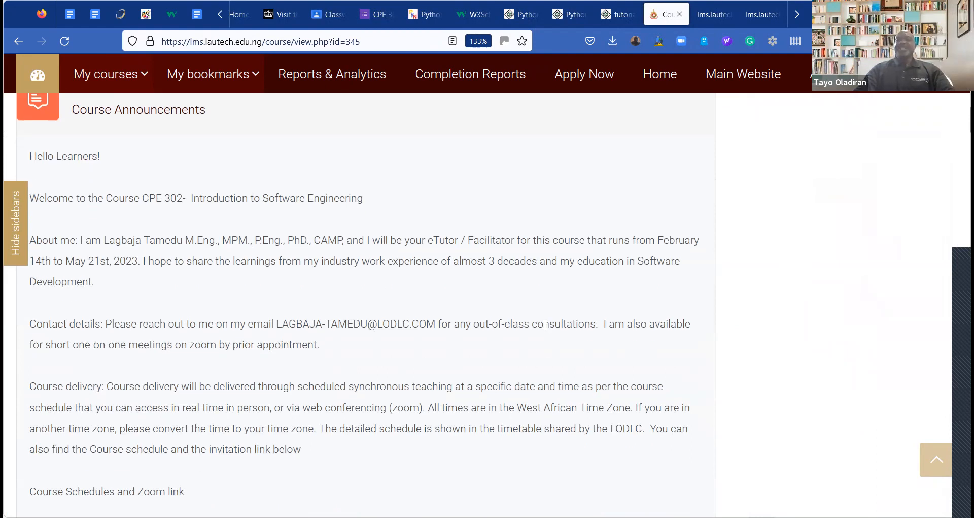
pyautogui.scroll(-3, 545, 329)
pyautogui.scroll(-1, 545, 329)
pyautogui.scroll(-5, 544, 329)
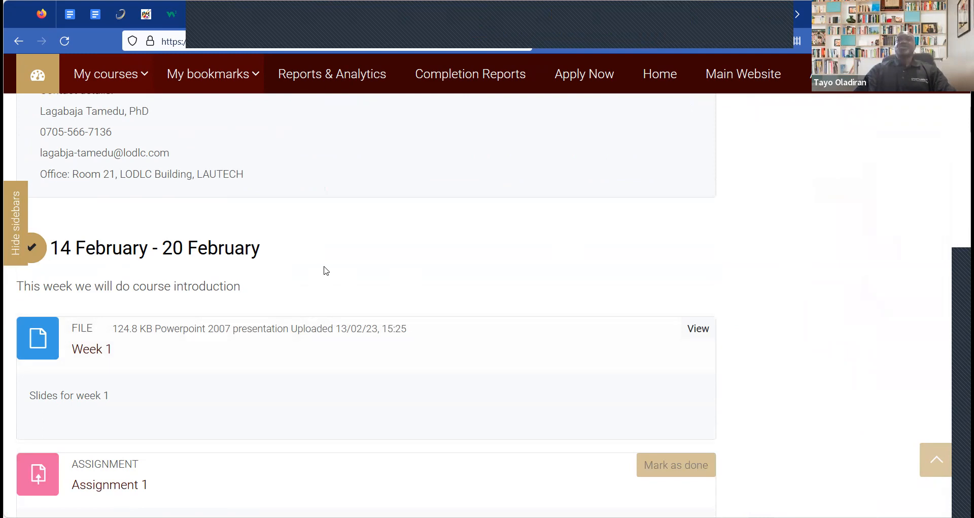
# Review the weekly sections for 14–20 February and 21–27 February, covering the slides, Assignment 1, Practical exercises and Week 2 Quiz
pyautogui.scroll(-3, 325, 265)
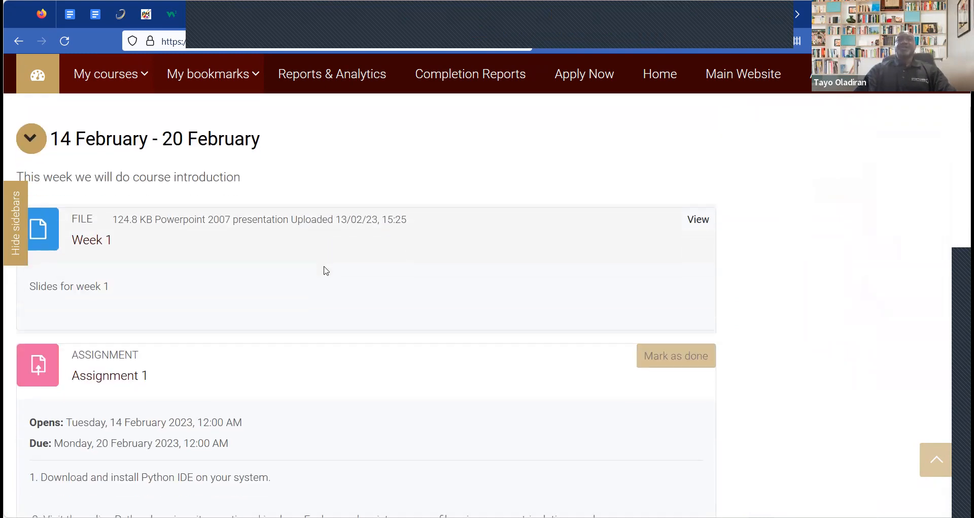
pyautogui.scroll(1, 327, 271)
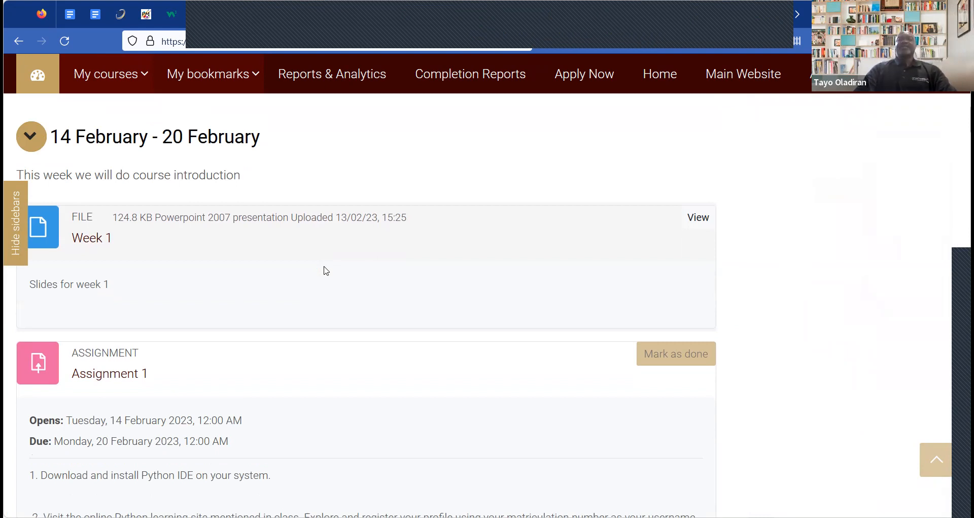
pyautogui.scroll(-2, 326, 270)
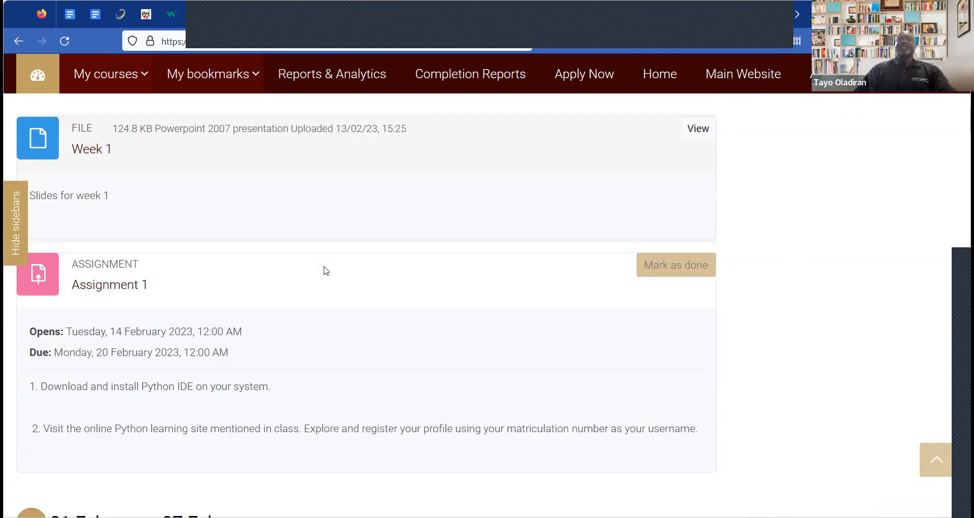
pyautogui.scroll(-3, 327, 270)
pyautogui.scroll(-1, 327, 270)
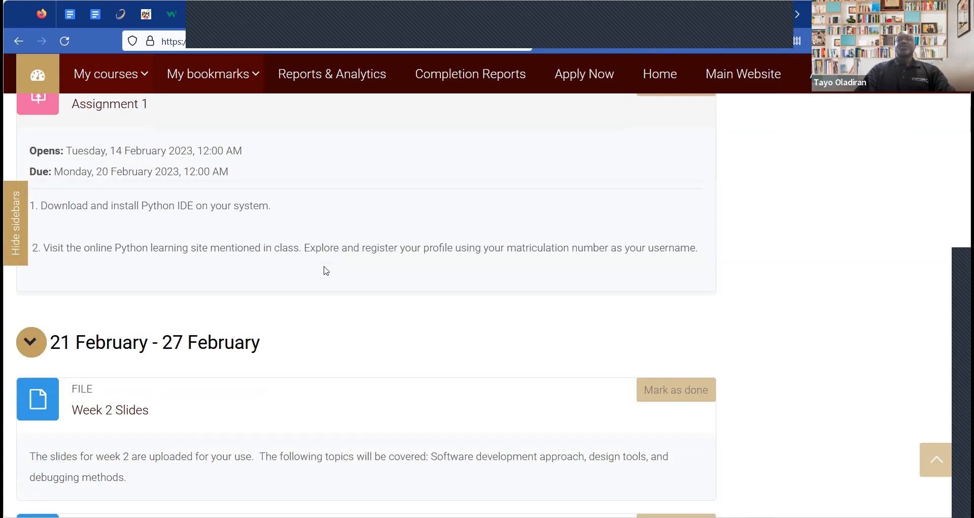
pyautogui.scroll(-1, 326, 270)
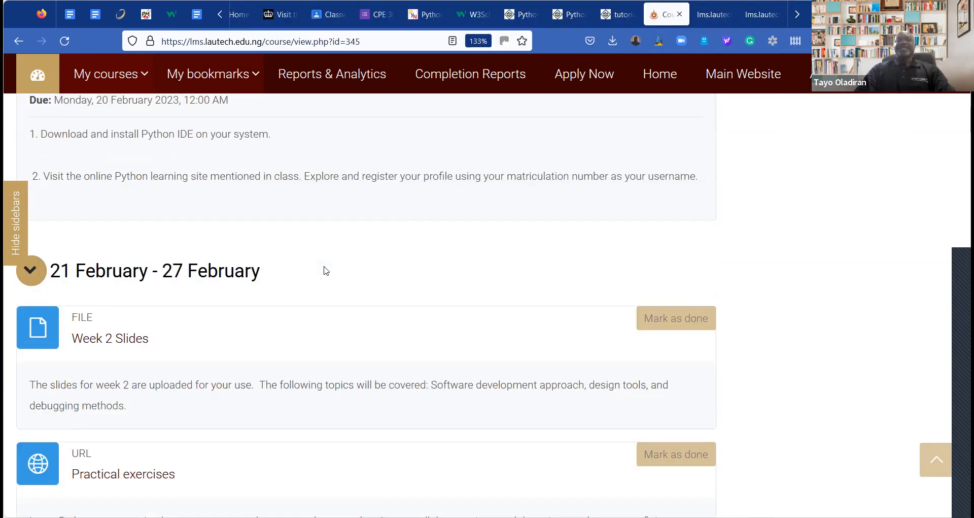
pyautogui.scroll(-4, 326, 271)
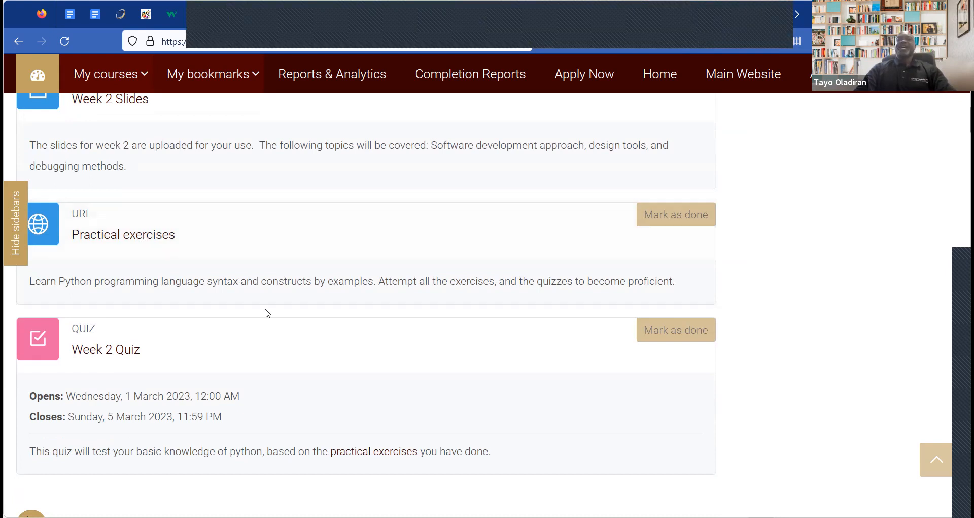
pyautogui.scroll(-3, 268, 312)
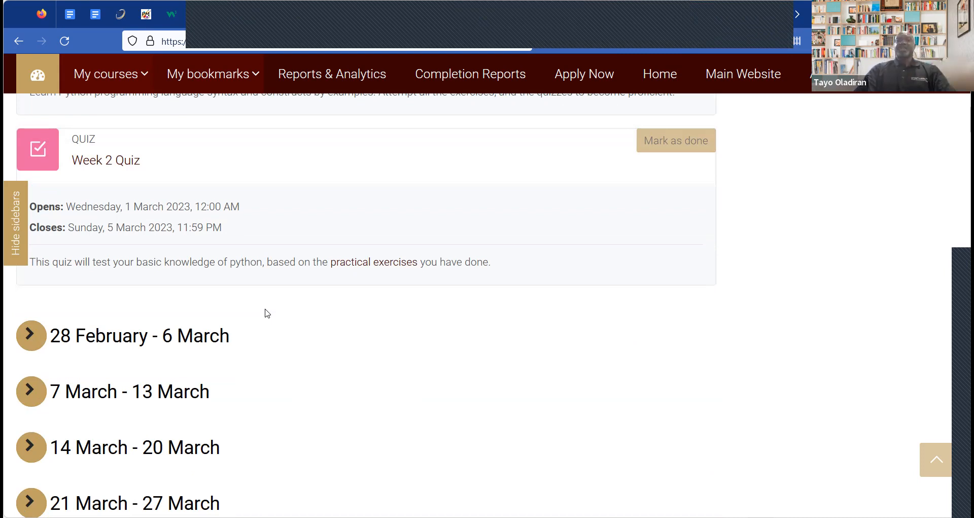
pyautogui.scroll(-1, 326, 256)
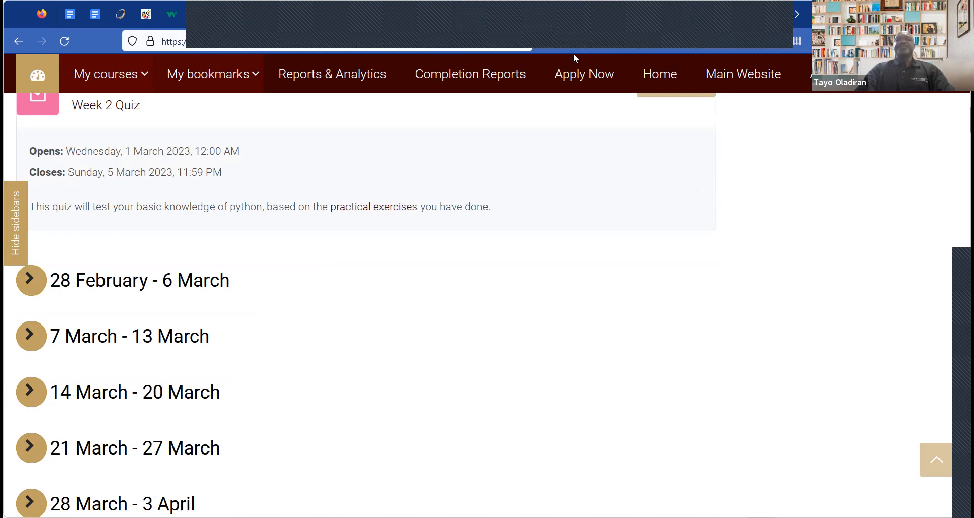